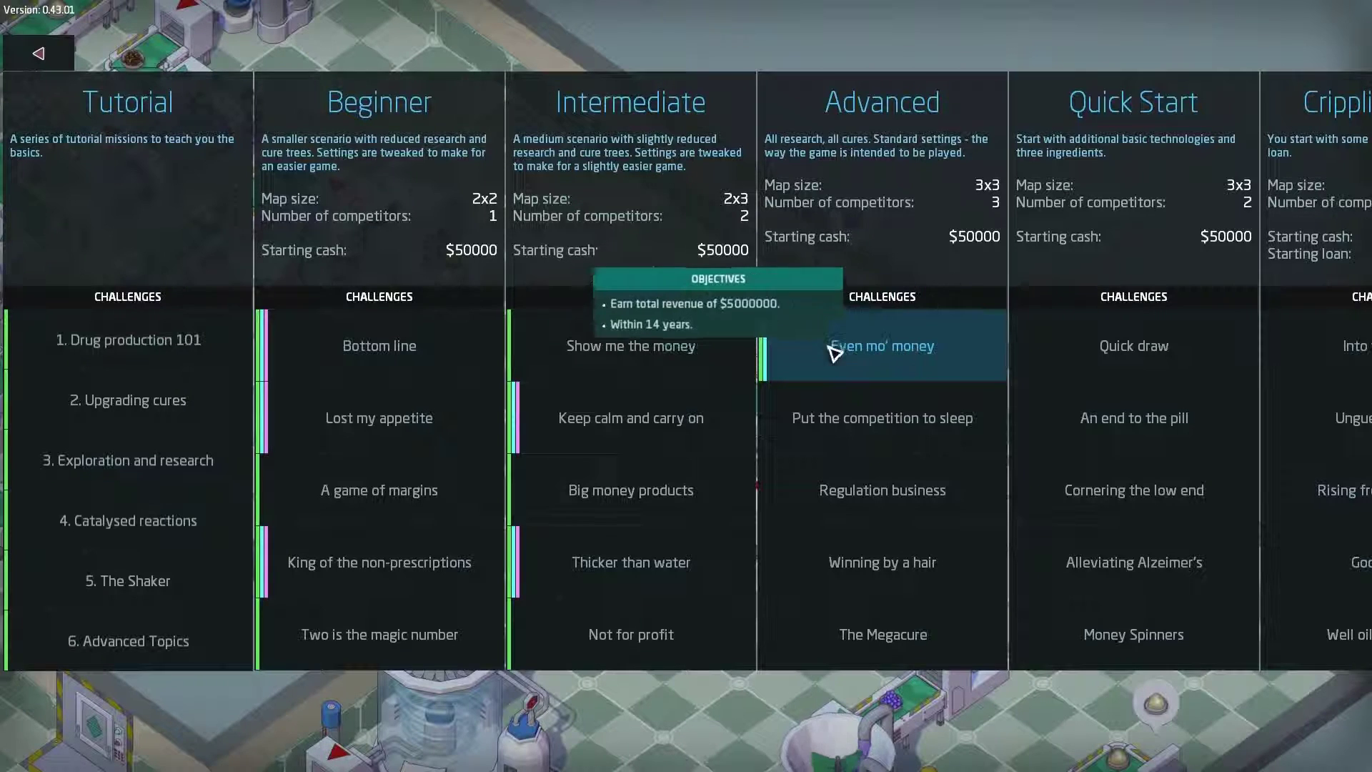
Start the 'Put the competition to sleep' challenge as OmniCorp and collapse the objectives list.
left_click(929, 427)
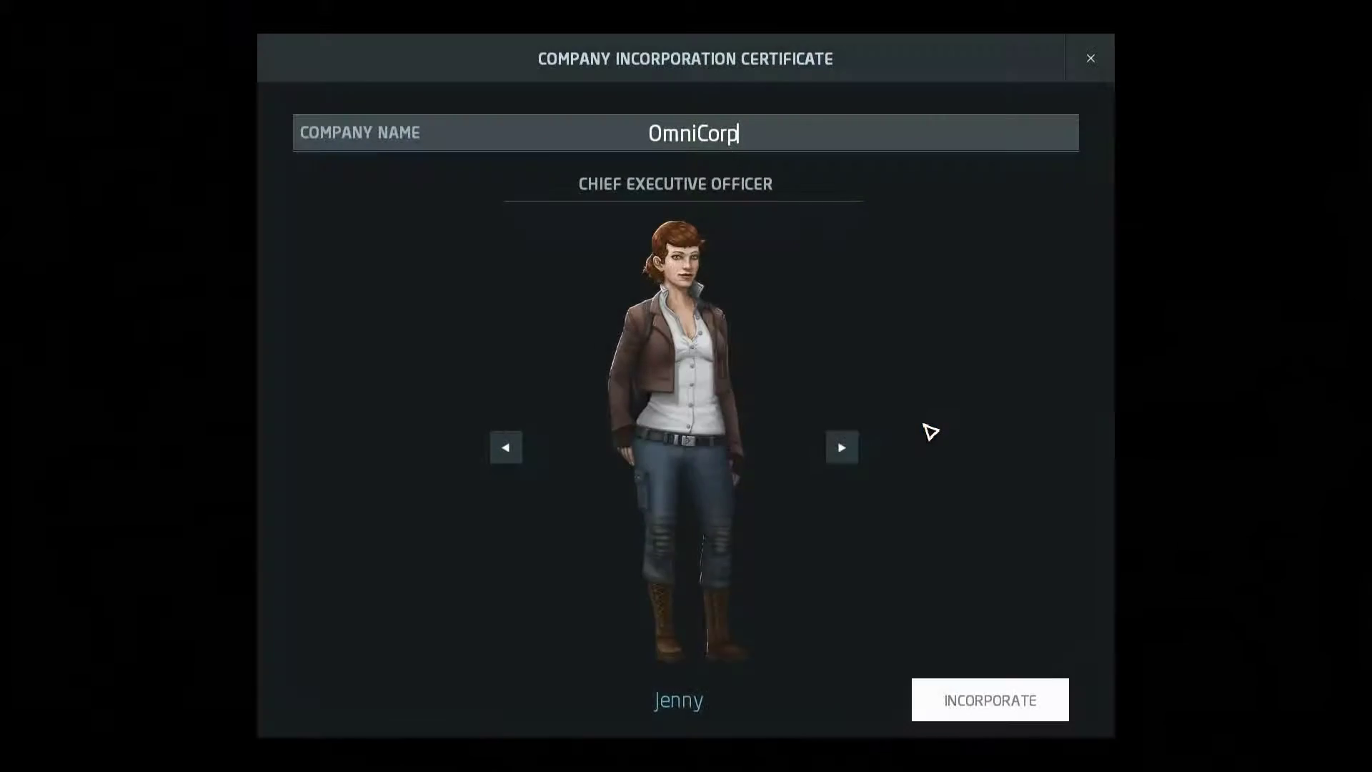
left_click(990, 699)
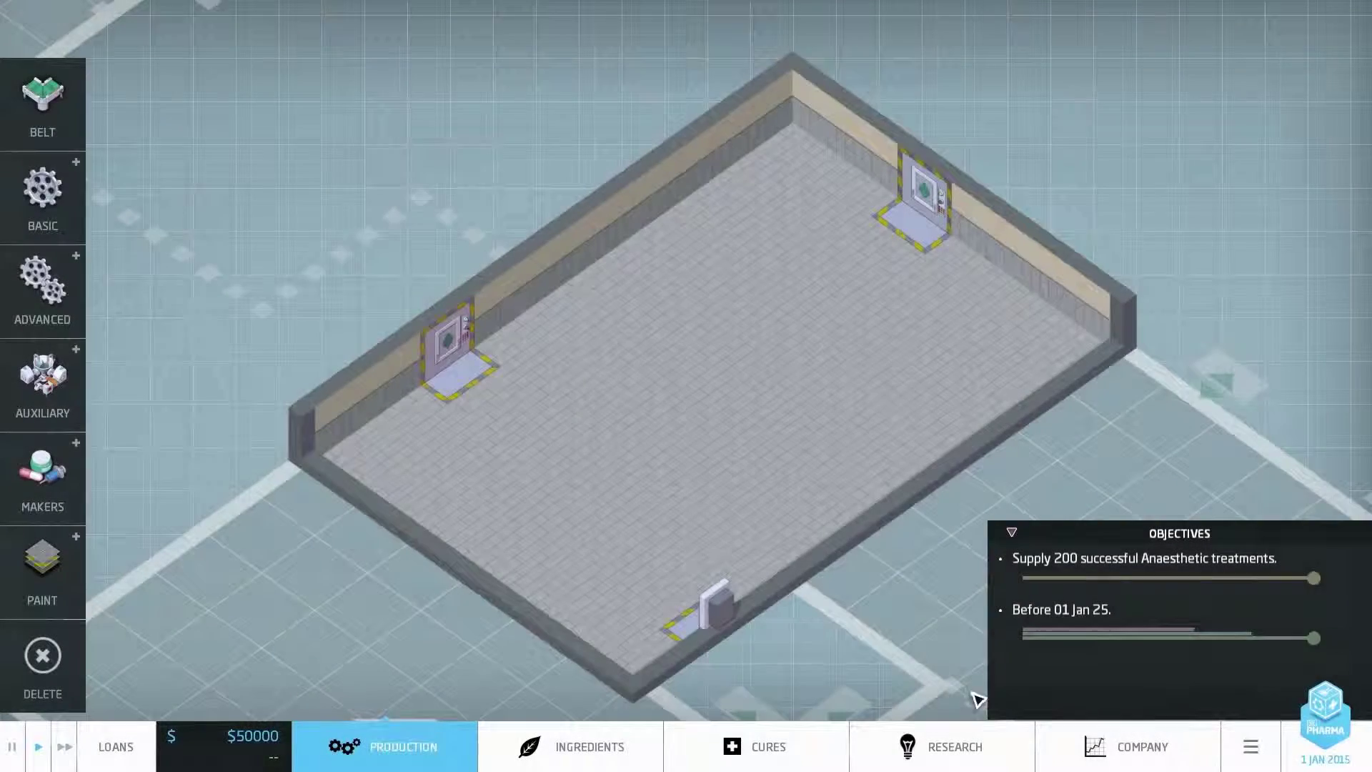
left_click(1011, 533)
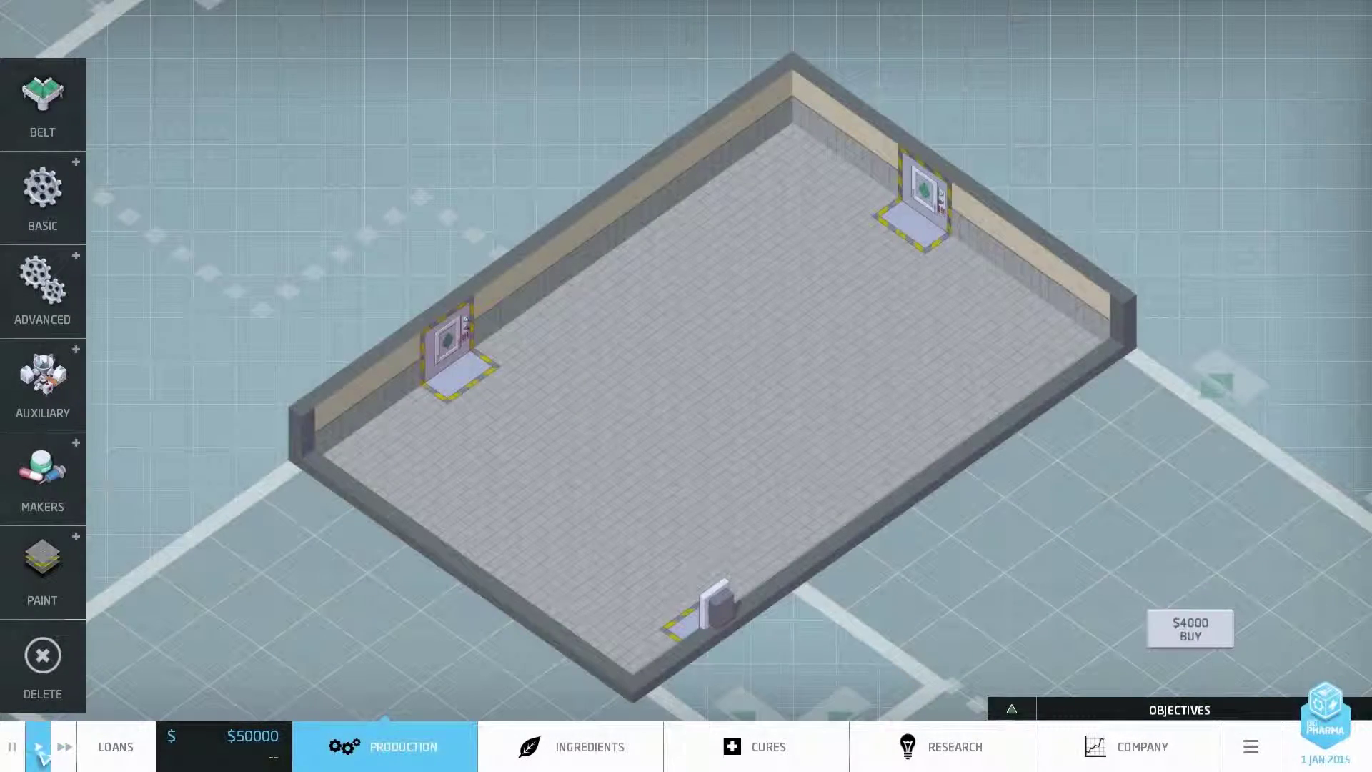
Browse the Ingredients overview and the Cures upgrade tree.
left_click(588, 746)
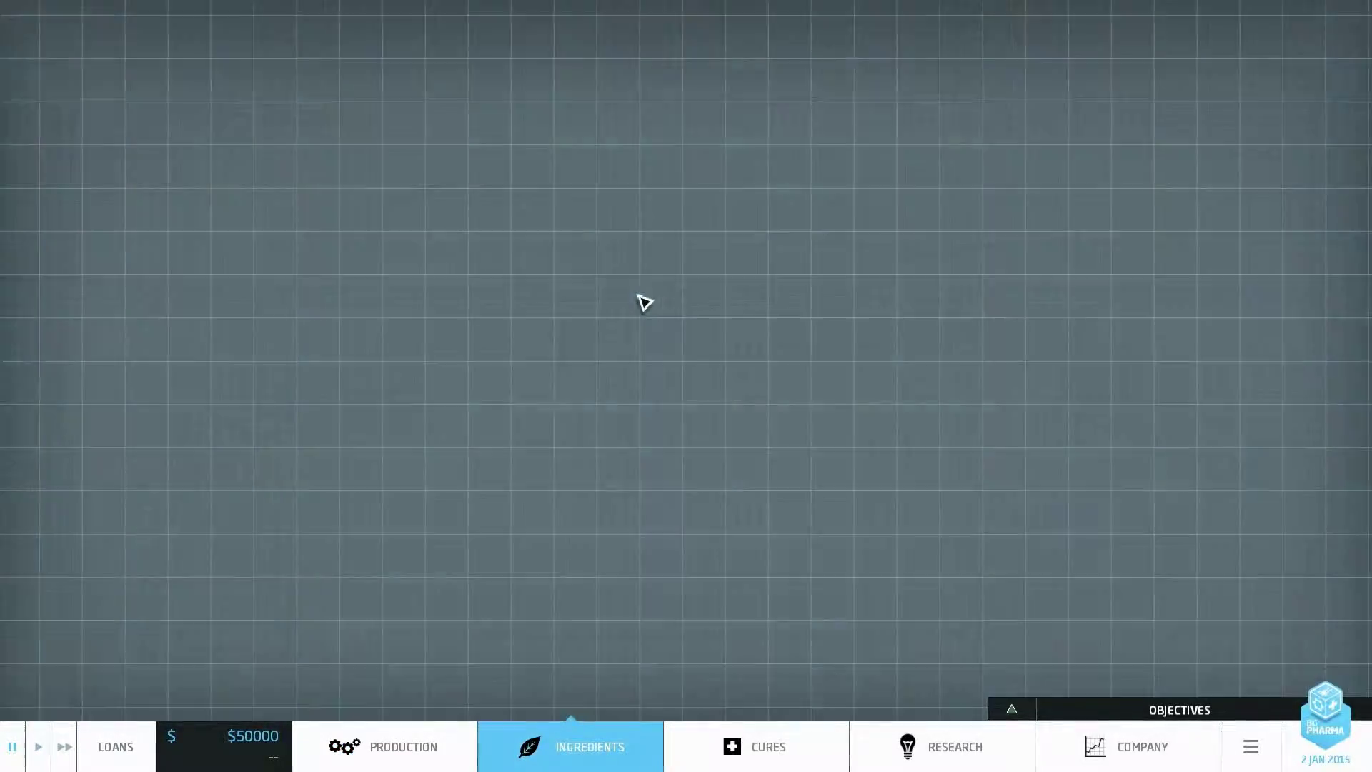
scroll(513, 381, "down", 2)
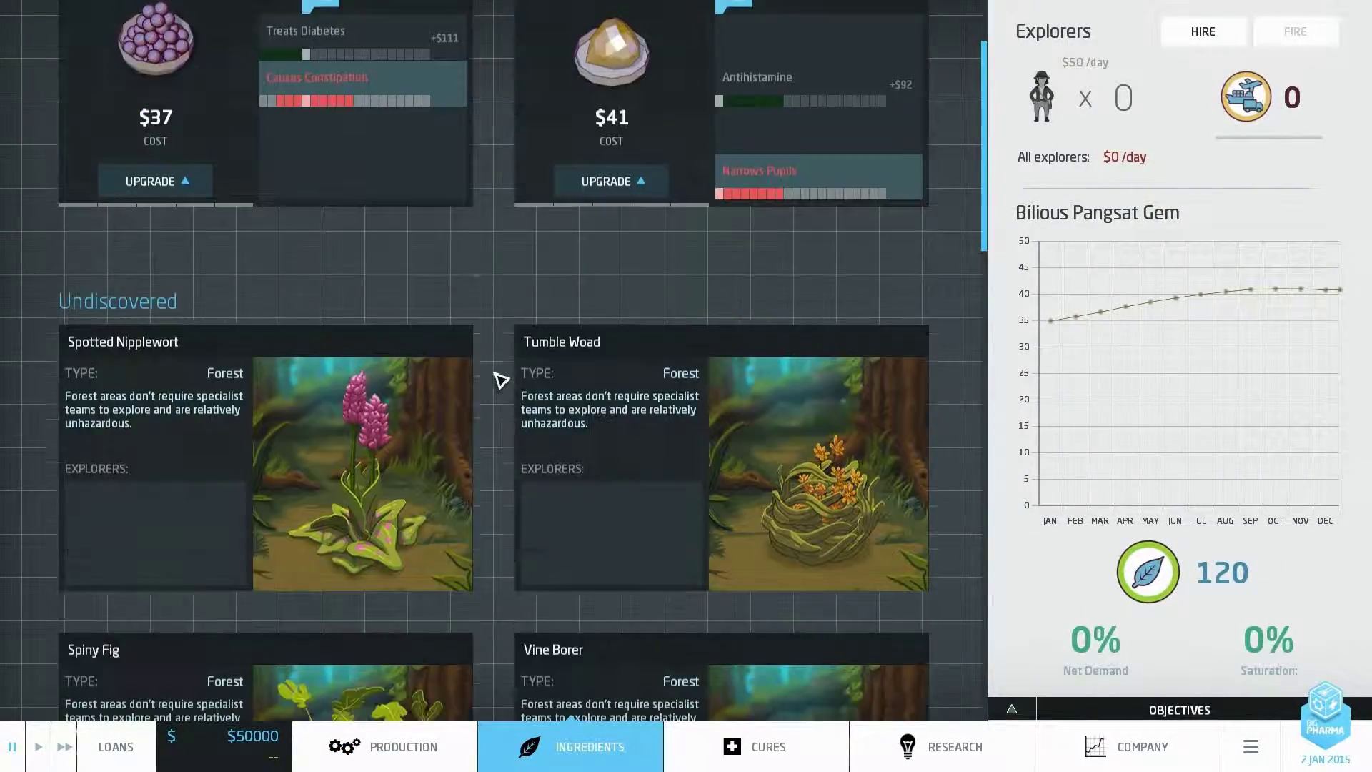
scroll(866, 461, "down", 3)
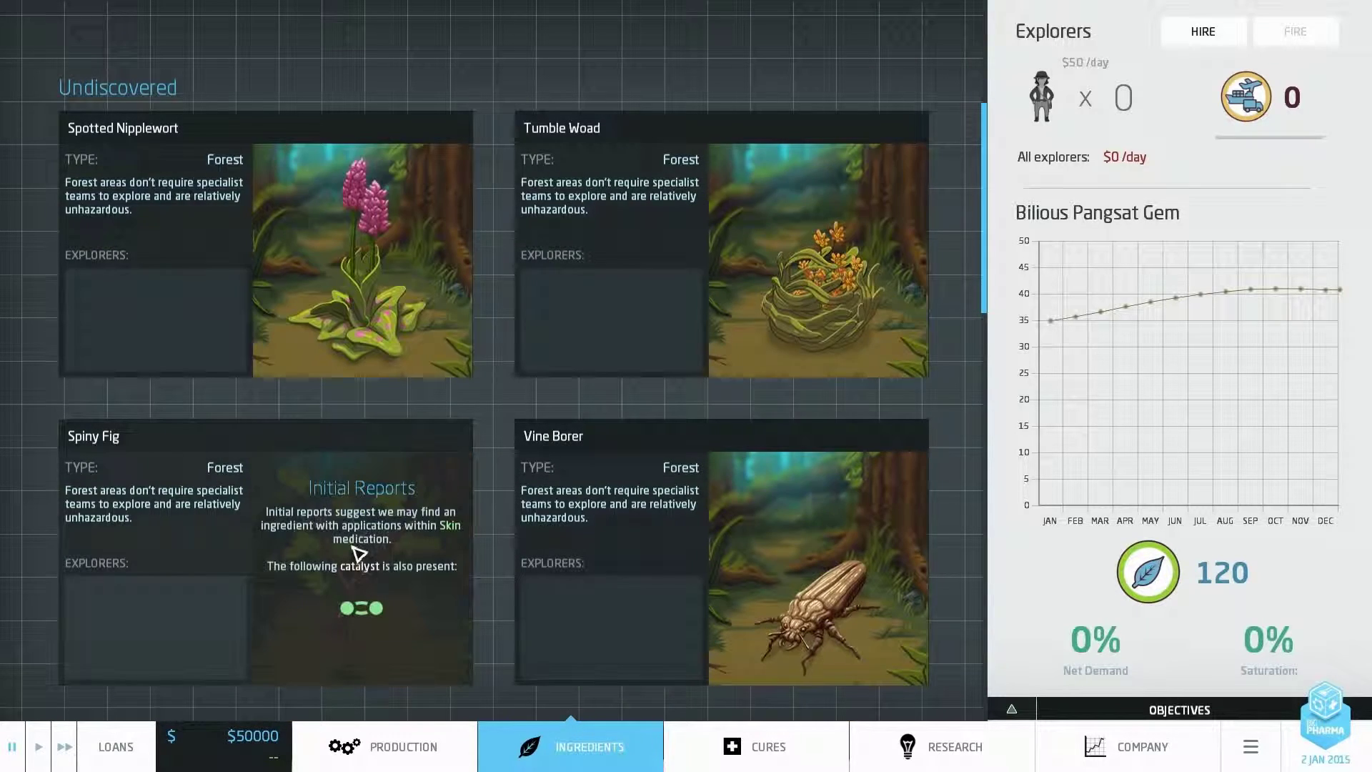
scroll(371, 569, "down", 1)
scroll(846, 522, "down", 1)
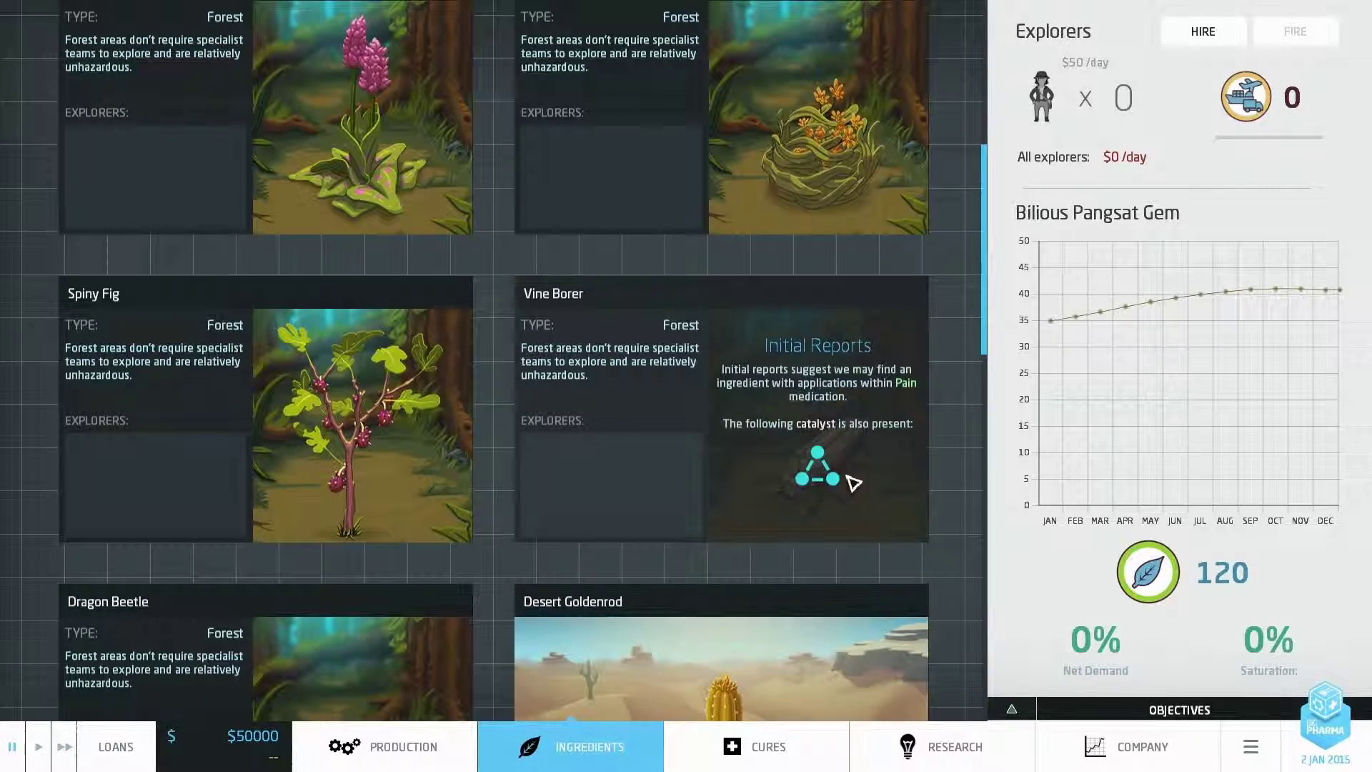
left_click(794, 747)
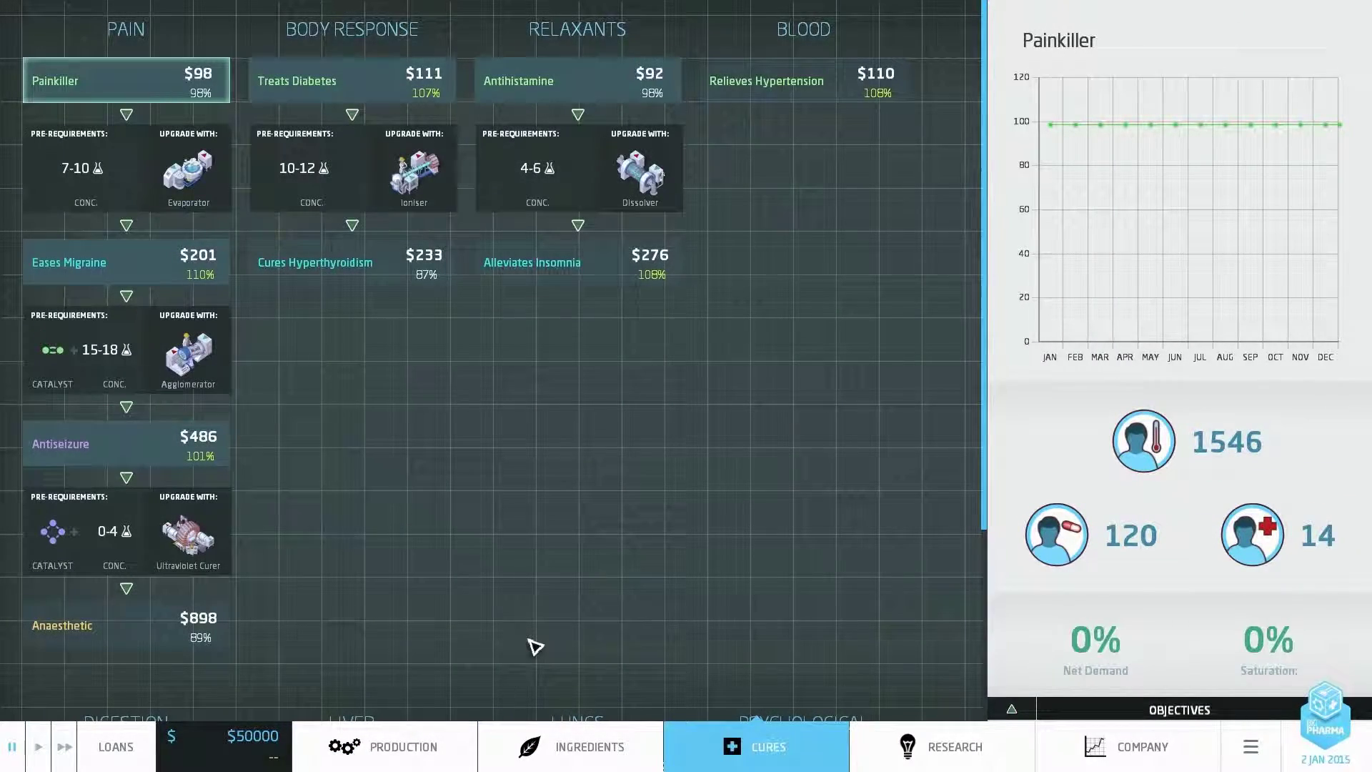
left_click(570, 746)
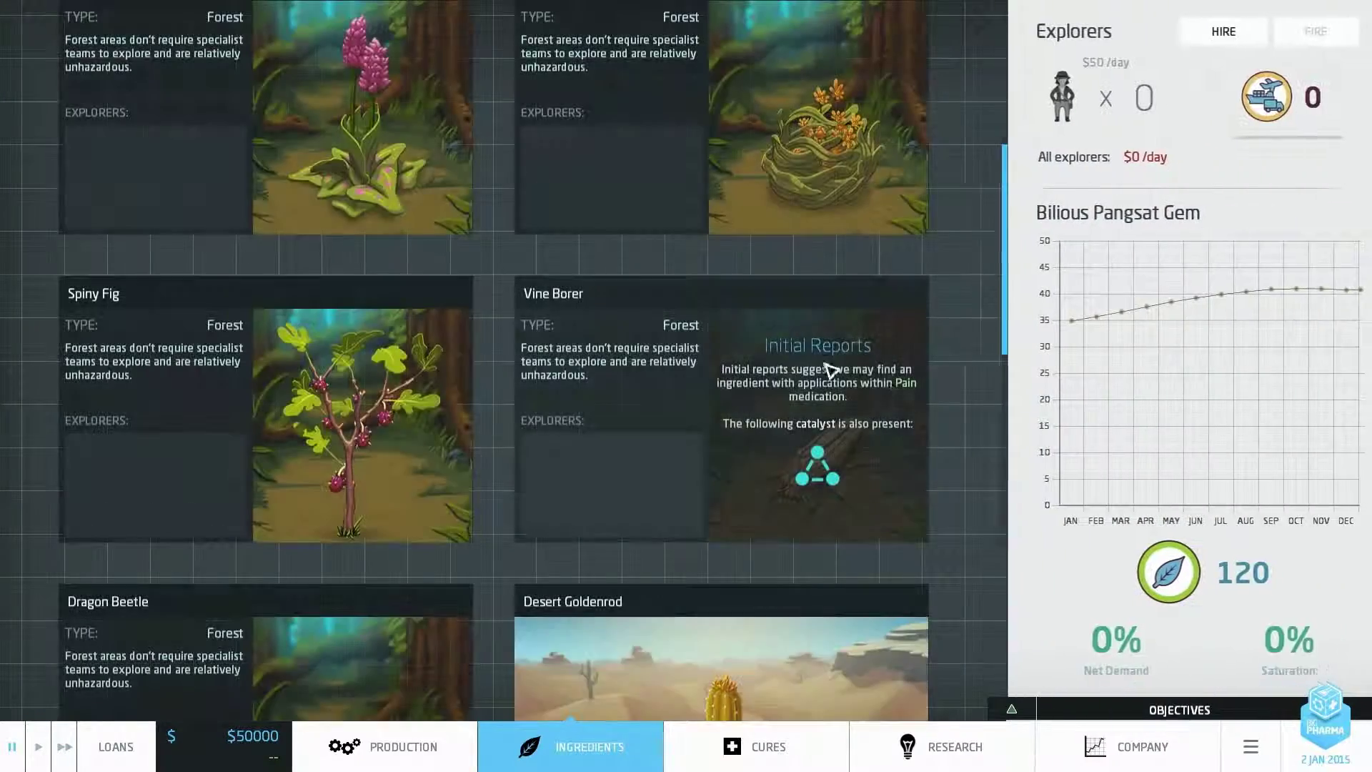
scroll(644, 429, "down", 3)
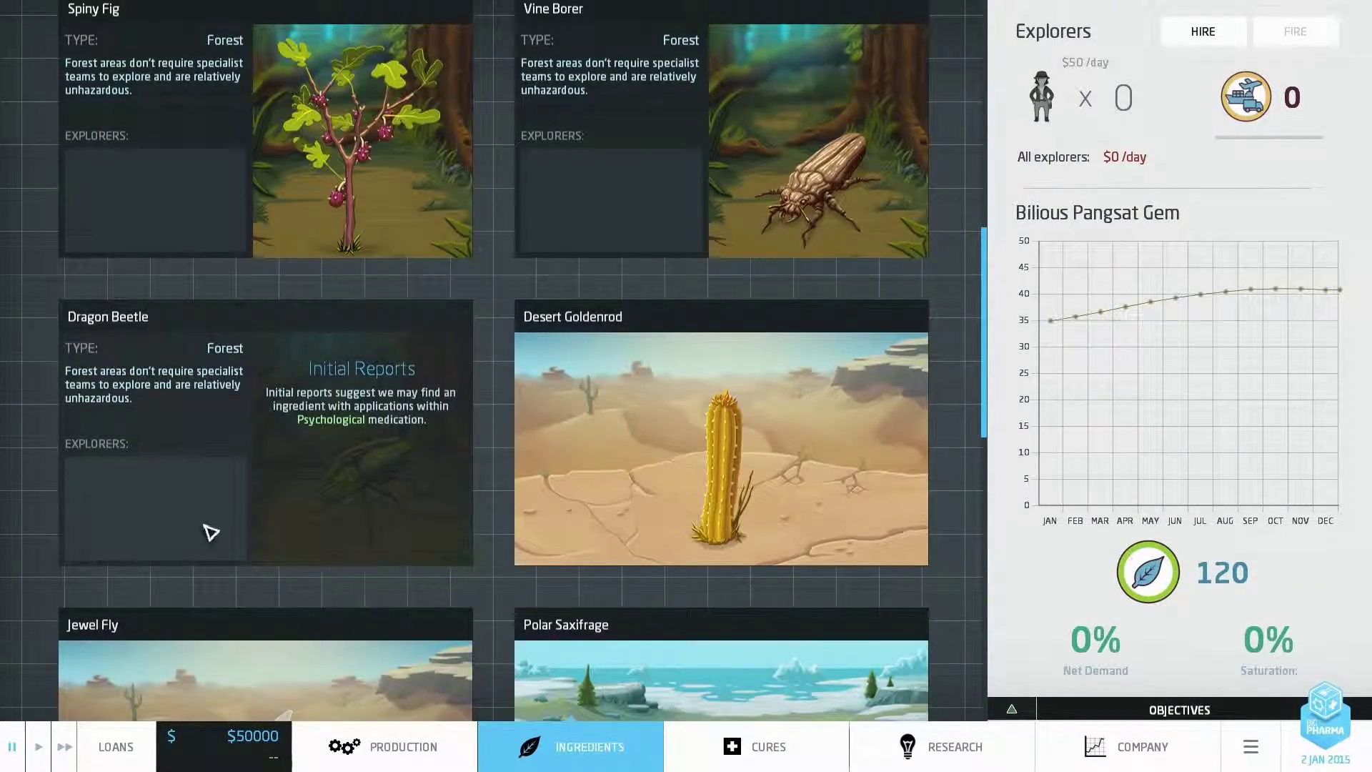
scroll(869, 493, "up", 3)
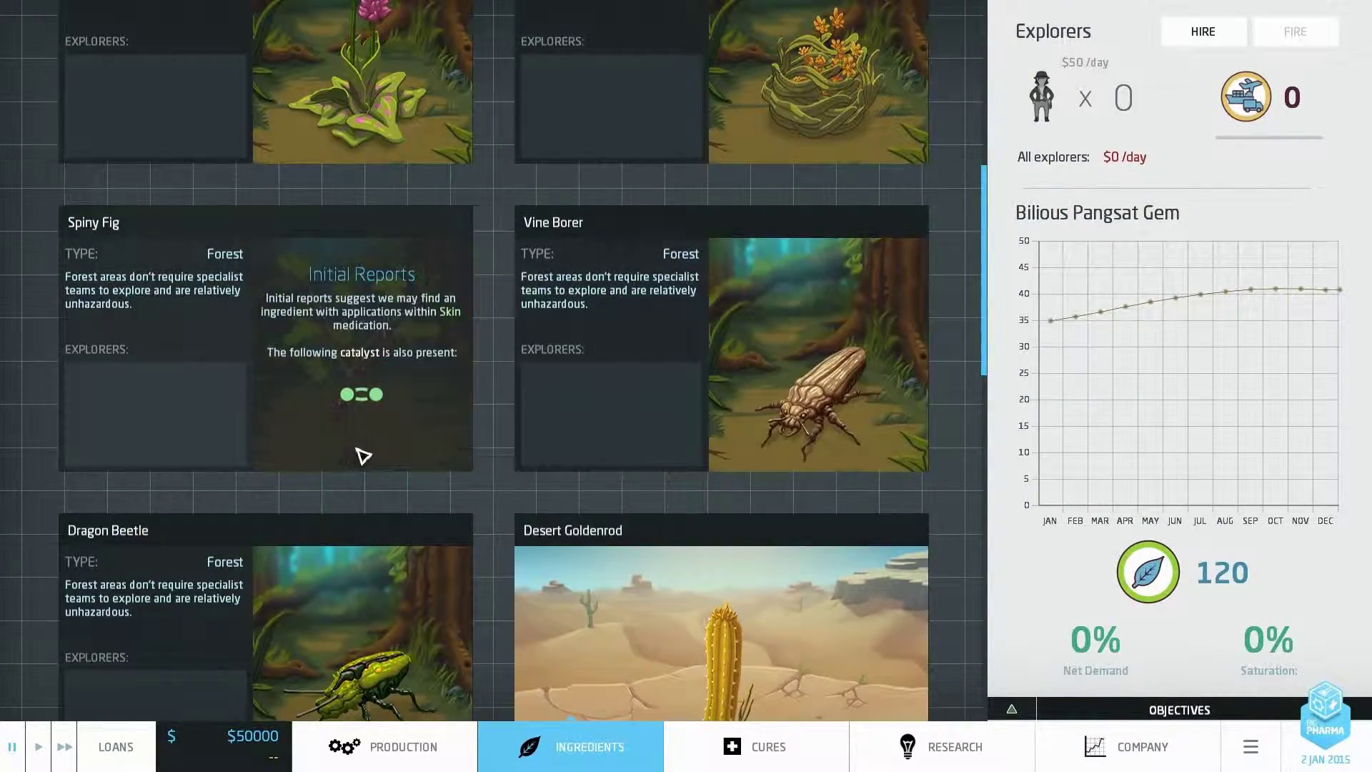
scroll(363, 456, "up", 3)
scroll(751, 354, "down", 2)
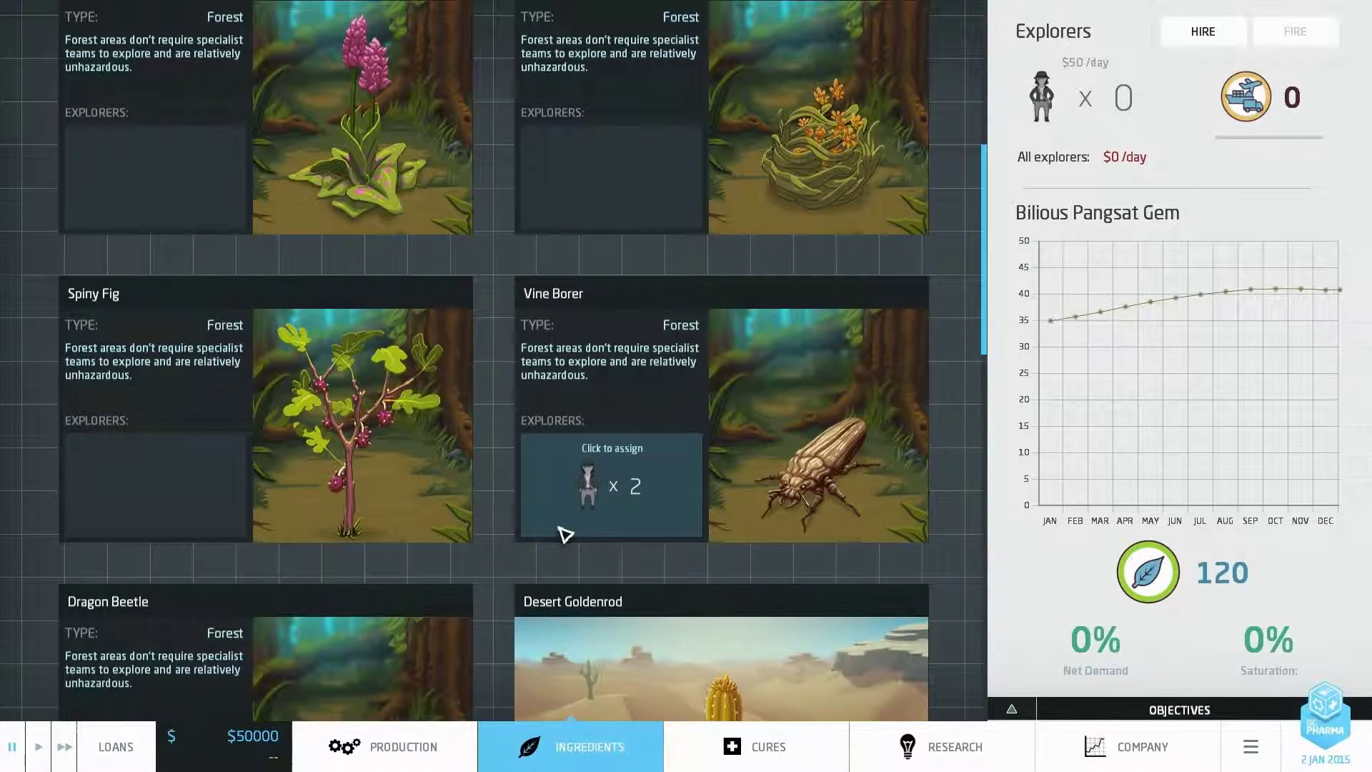
Hire two scientists and assign them to research National Headquarters.
left_click(944, 746)
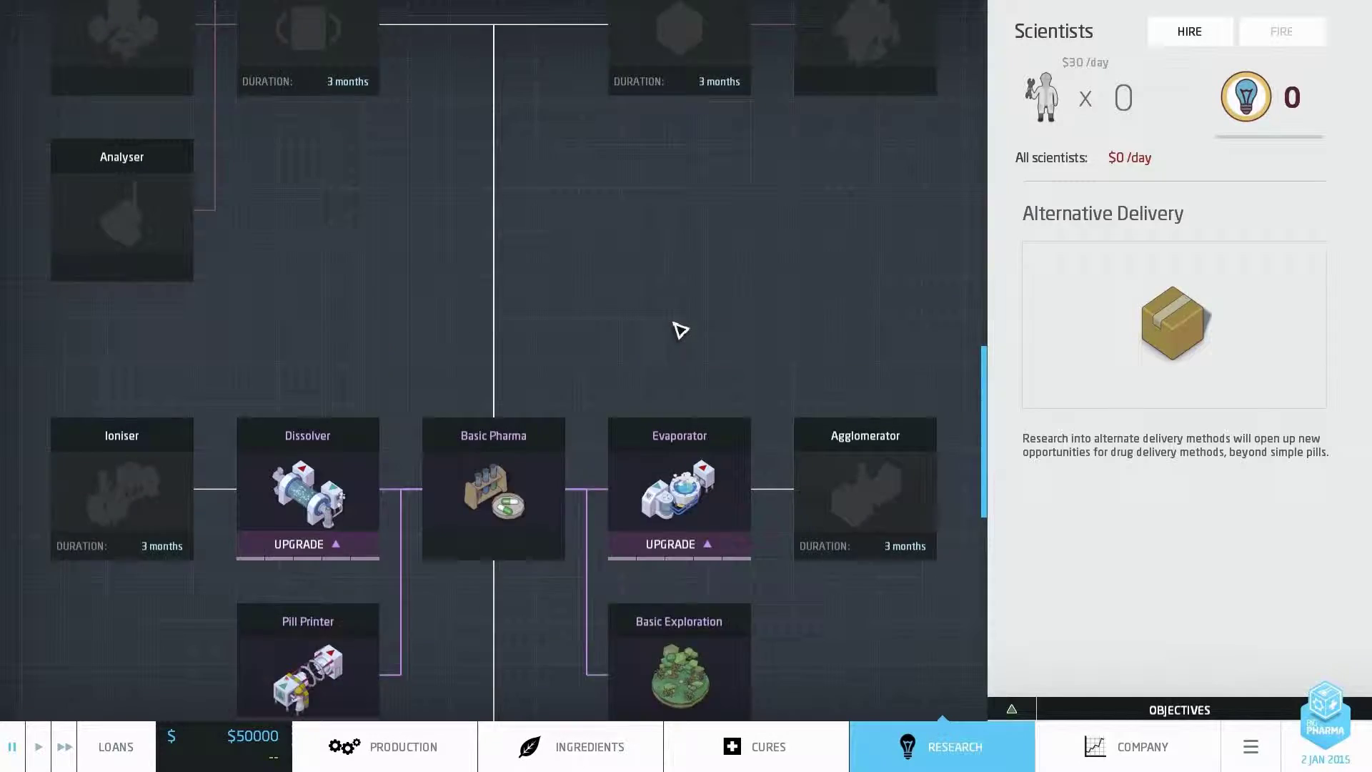
scroll(679, 330, "down", 2)
double_click(1192, 31)
scroll(612, 353, "down", 5)
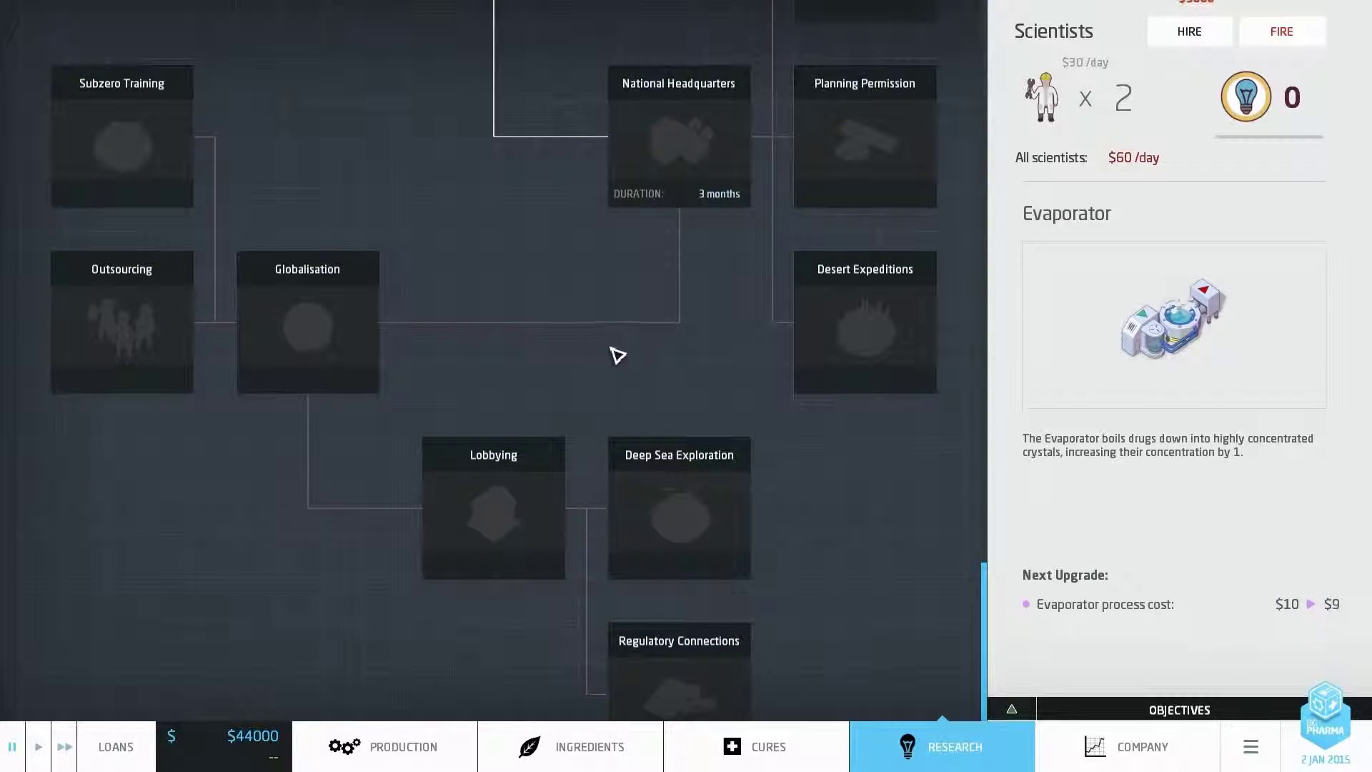
double_click(659, 139)
scroll(483, 322, "up", 3)
scroll(679, 255, "down", 5)
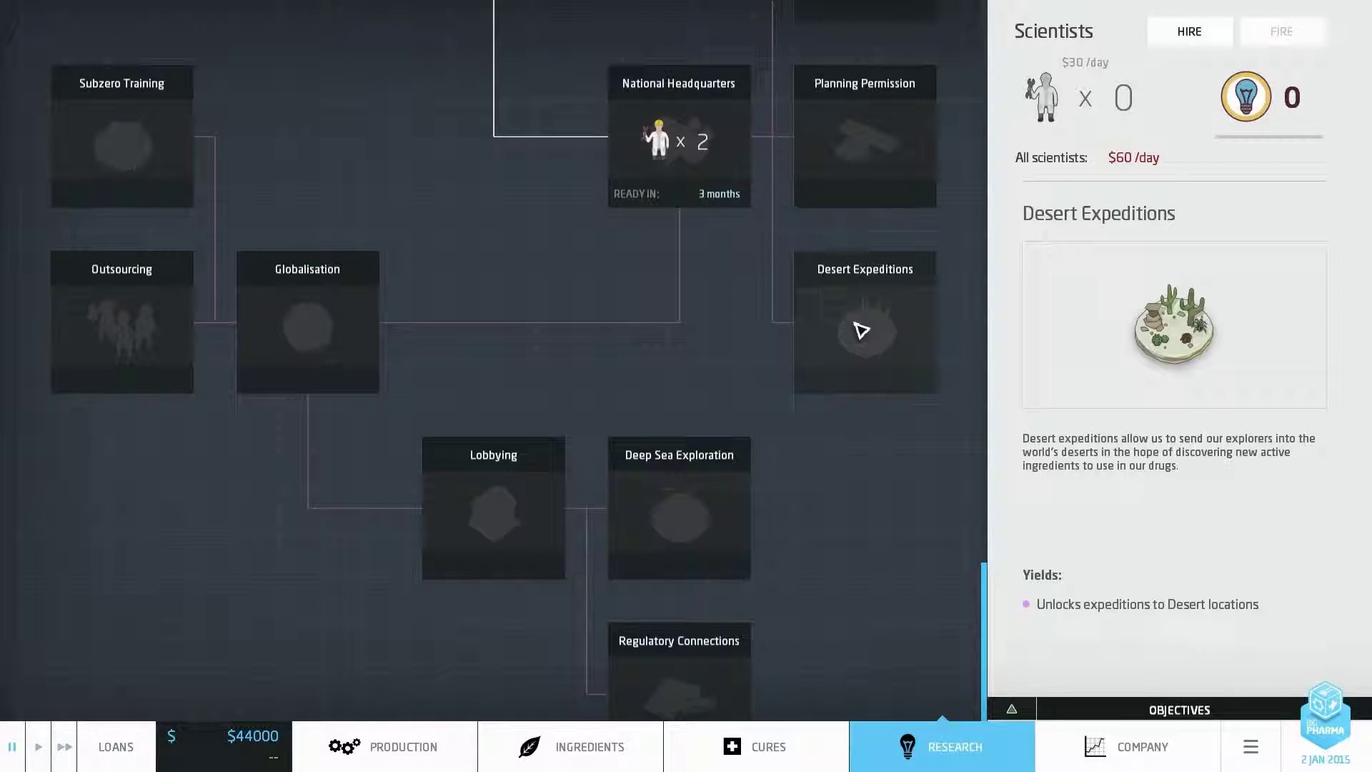
Buy the adjacent $4,000 plot, extending the factory floor into an L-shape.
left_click(613, 749)
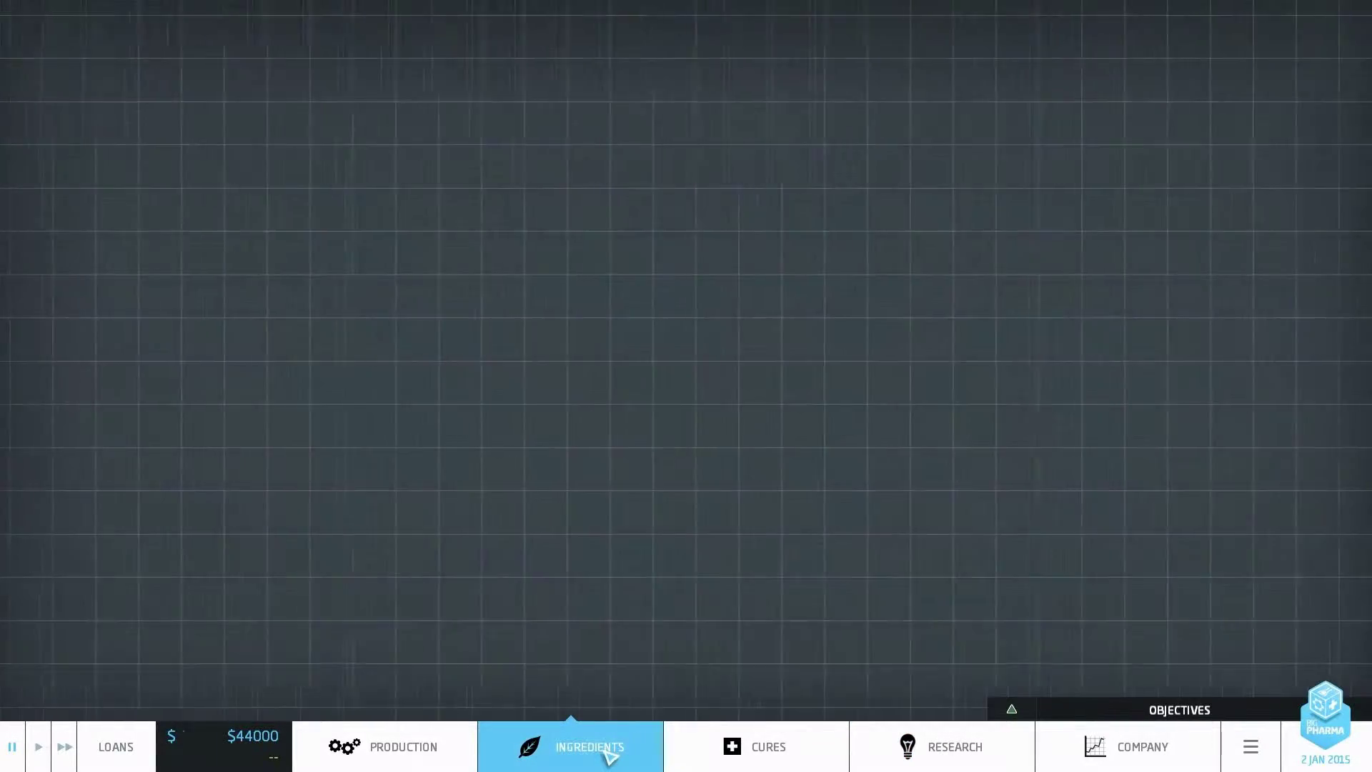
scroll(491, 504, "up", 5)
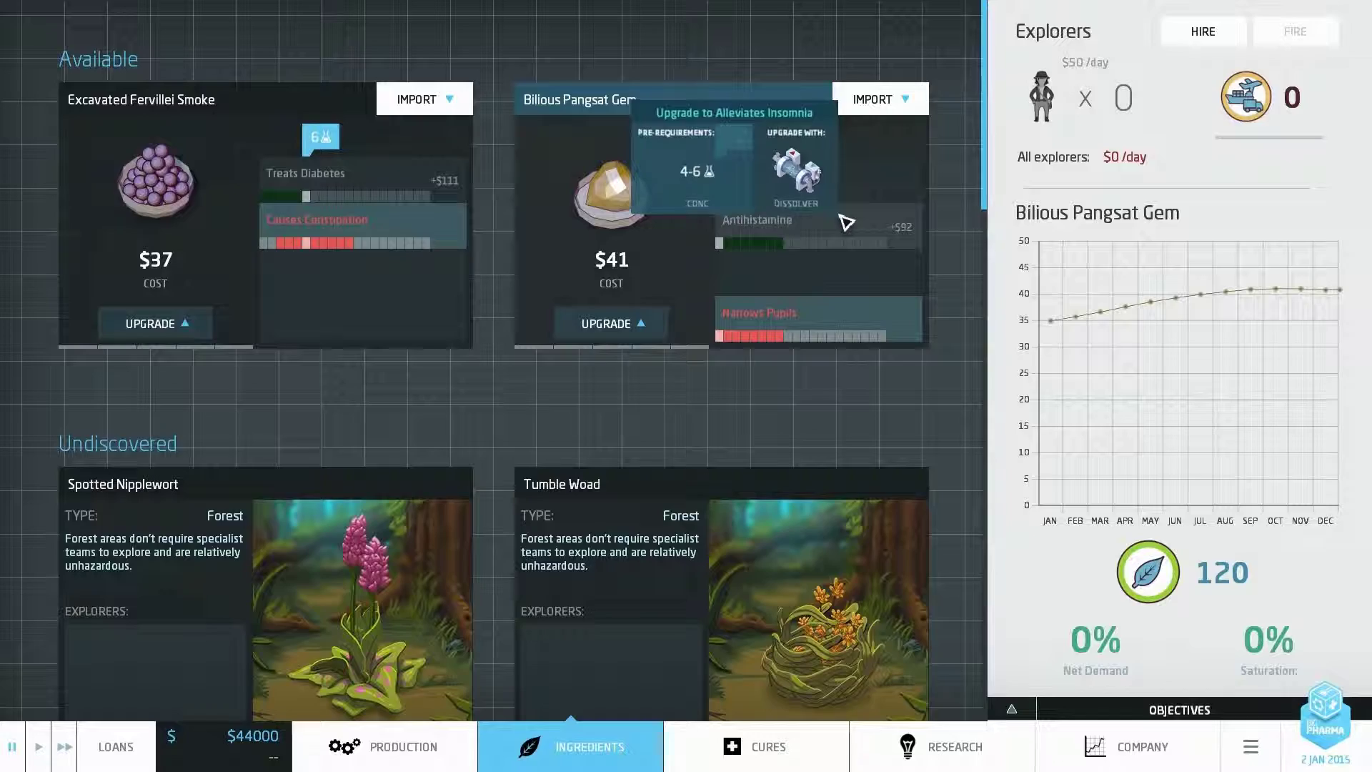
left_click(386, 746)
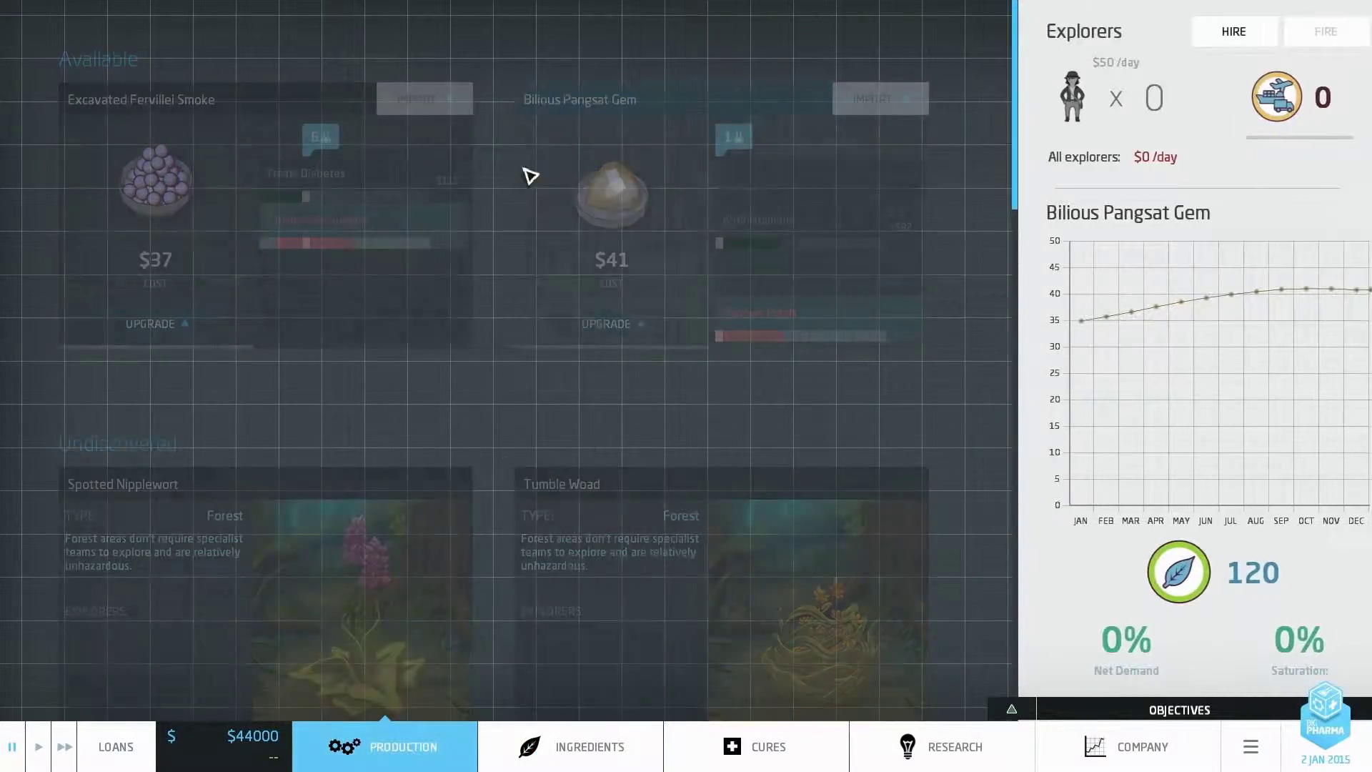
scroll(544, 452, "down", 1)
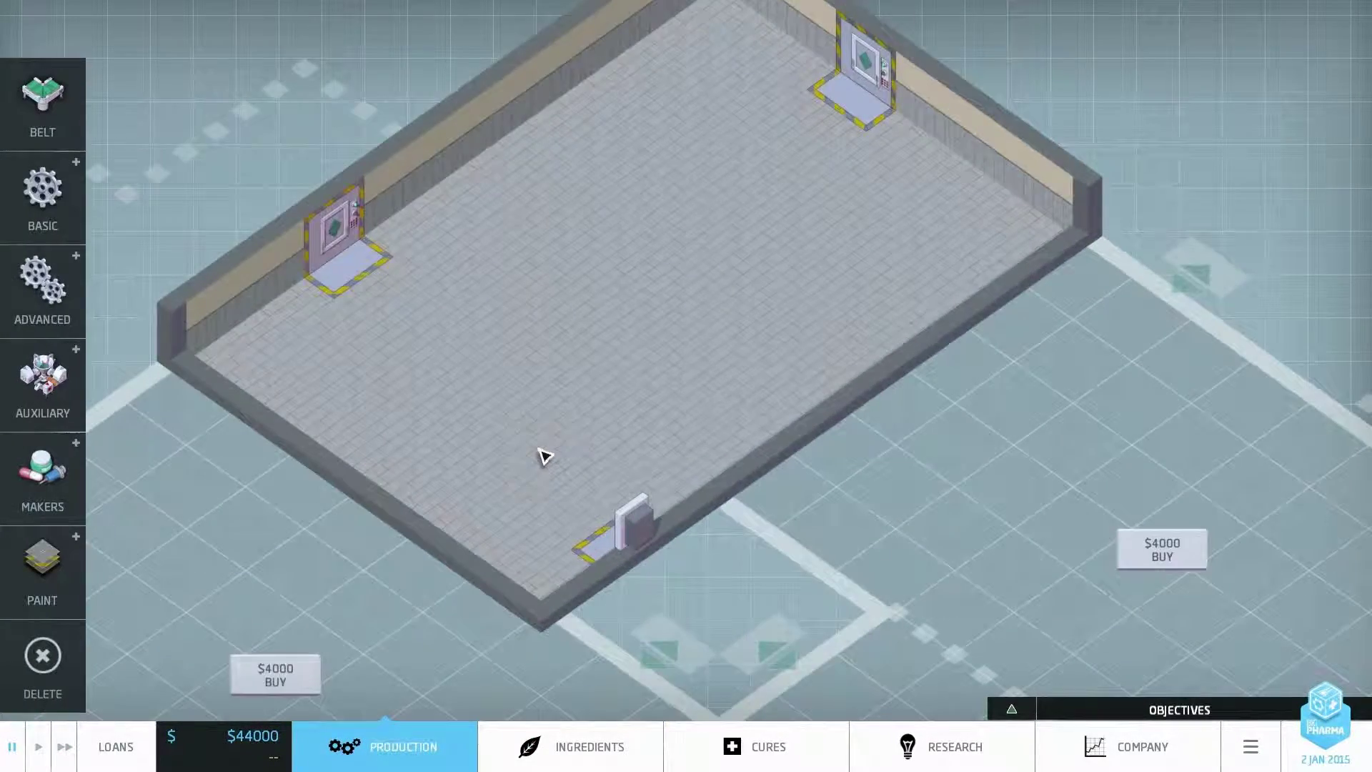
scroll(544, 453, "down", 1)
scroll(543, 453, "down", 1)
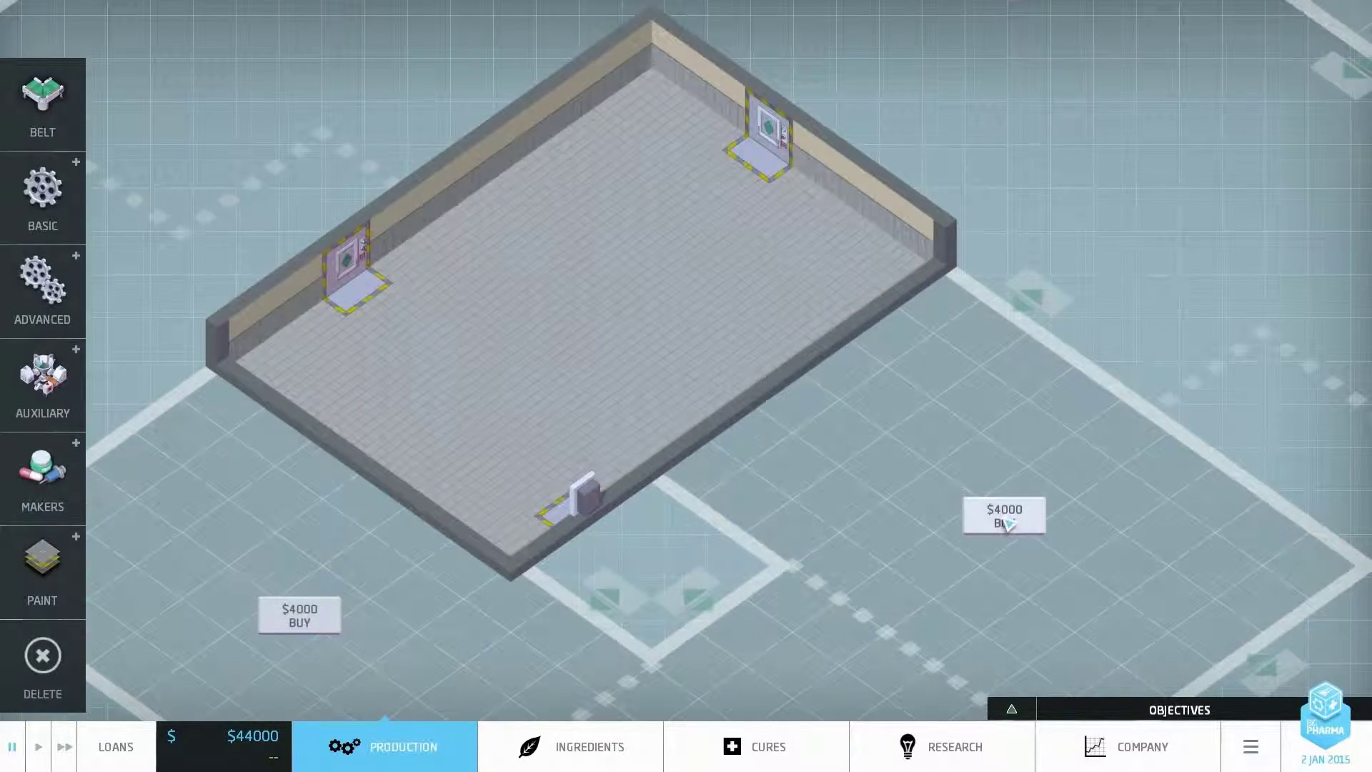
left_click(1004, 477)
scroll(840, 362, "up", 1)
left_click_drag(840, 362, 852, 406)
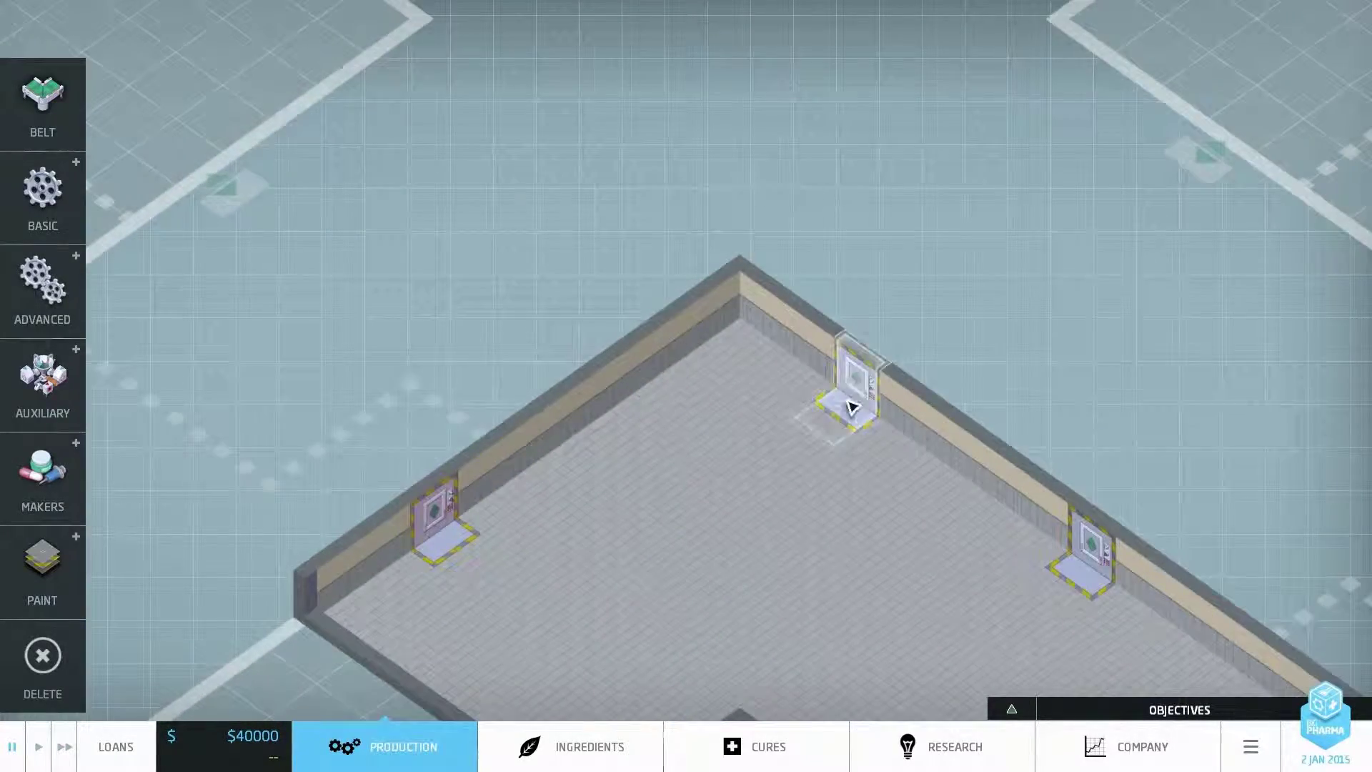
key("F2")
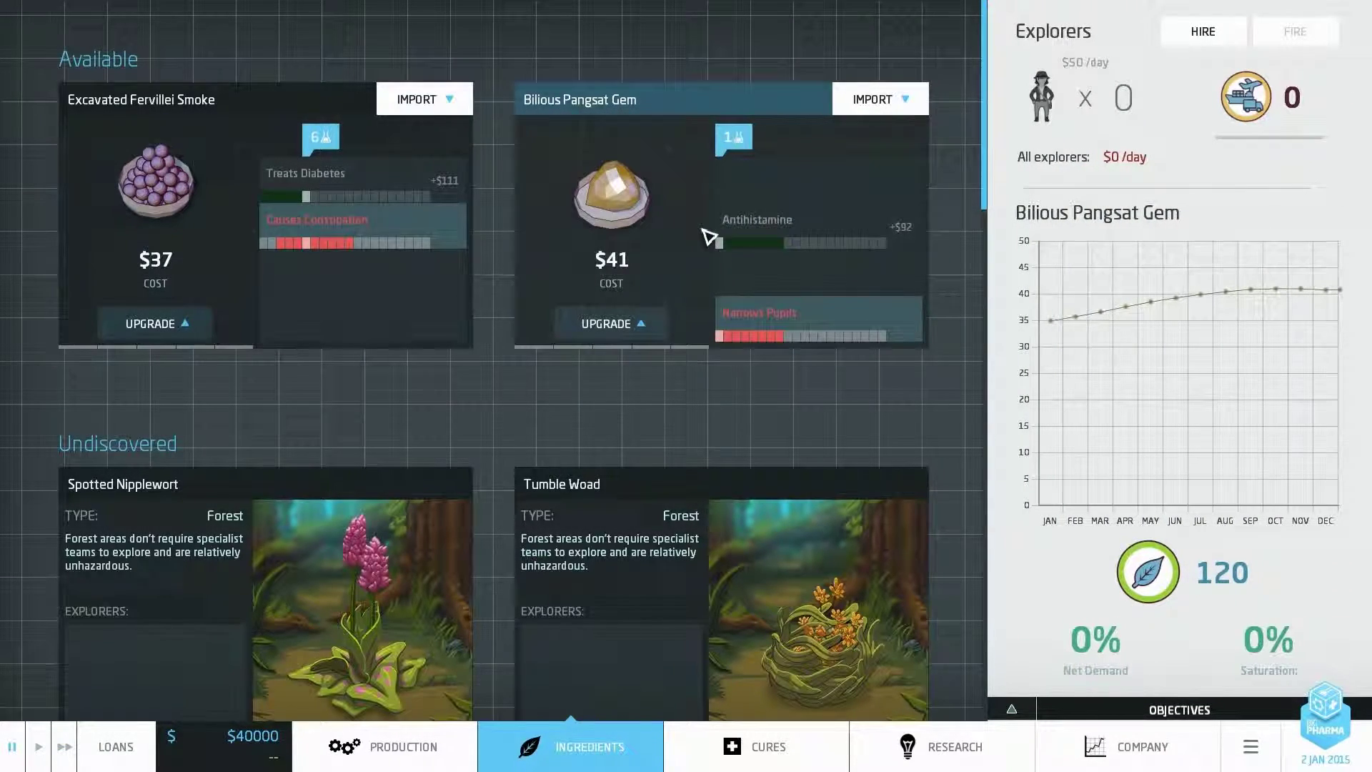
Place three rotated evaporators, starting in the back corner.
left_click(871, 99)
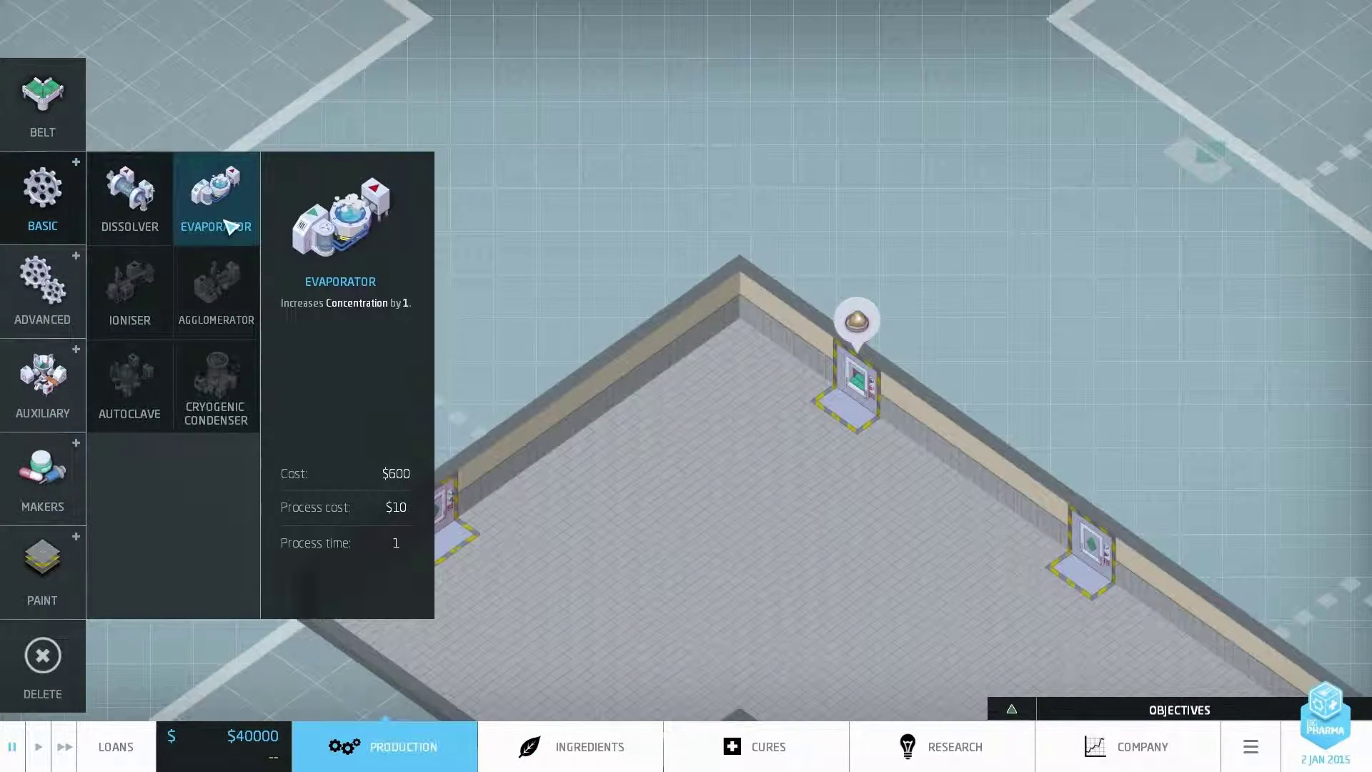
left_click(216, 199)
key("r")
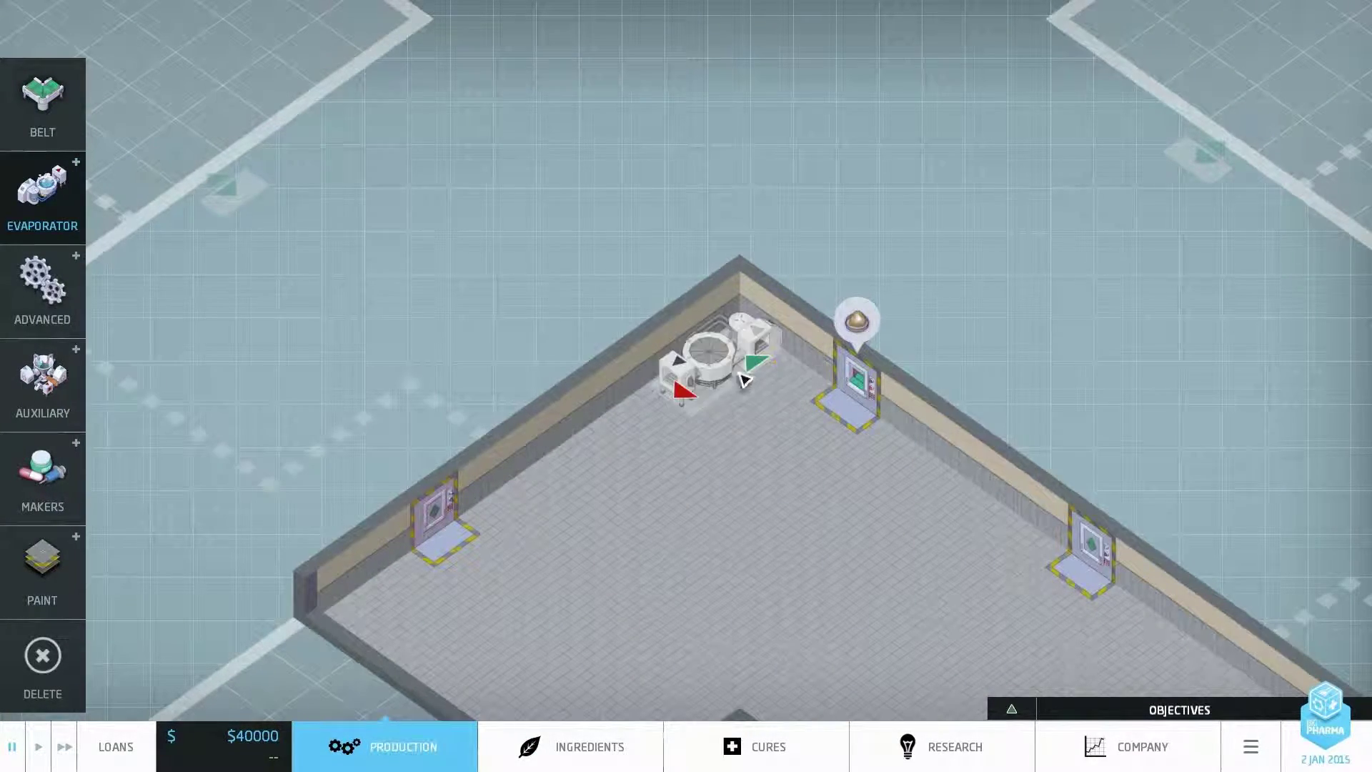
left_click(710, 384)
left_click(664, 472)
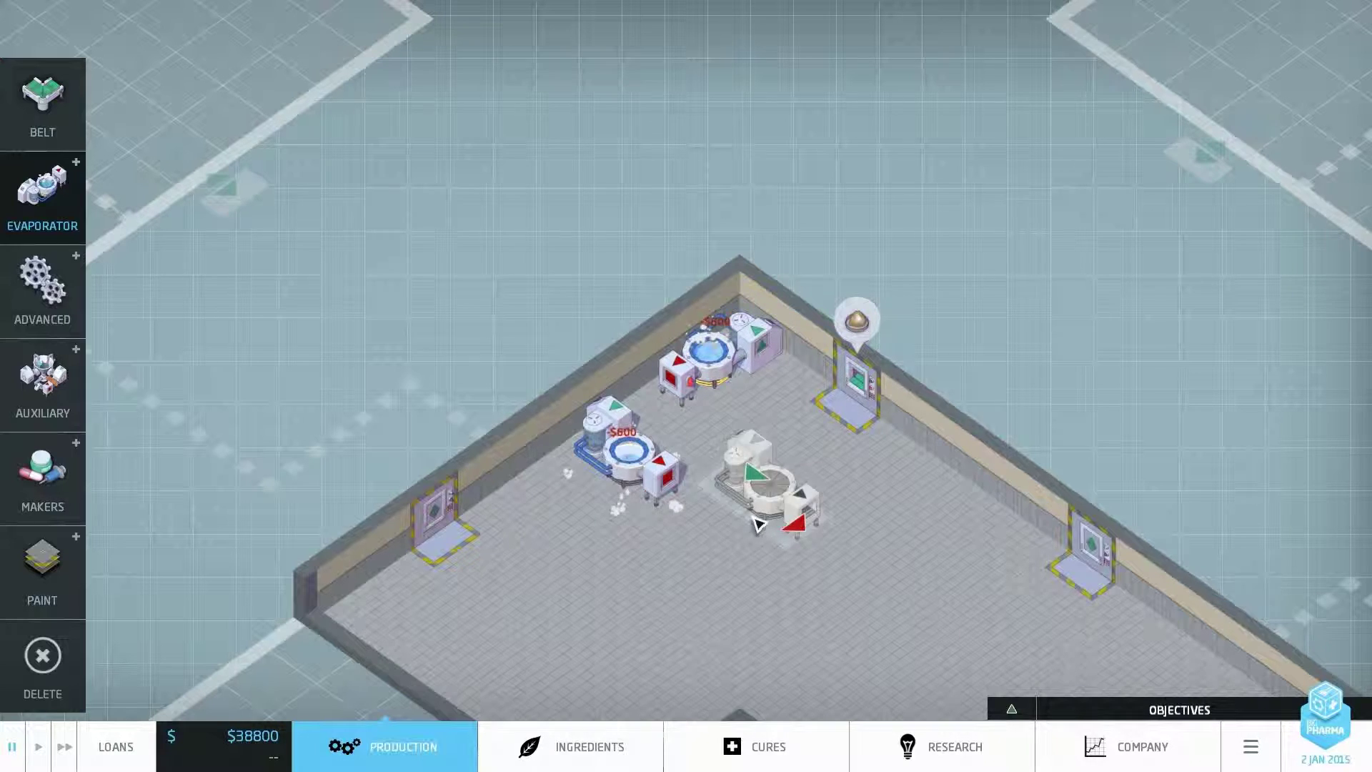
left_click(772, 504)
key("Escape")
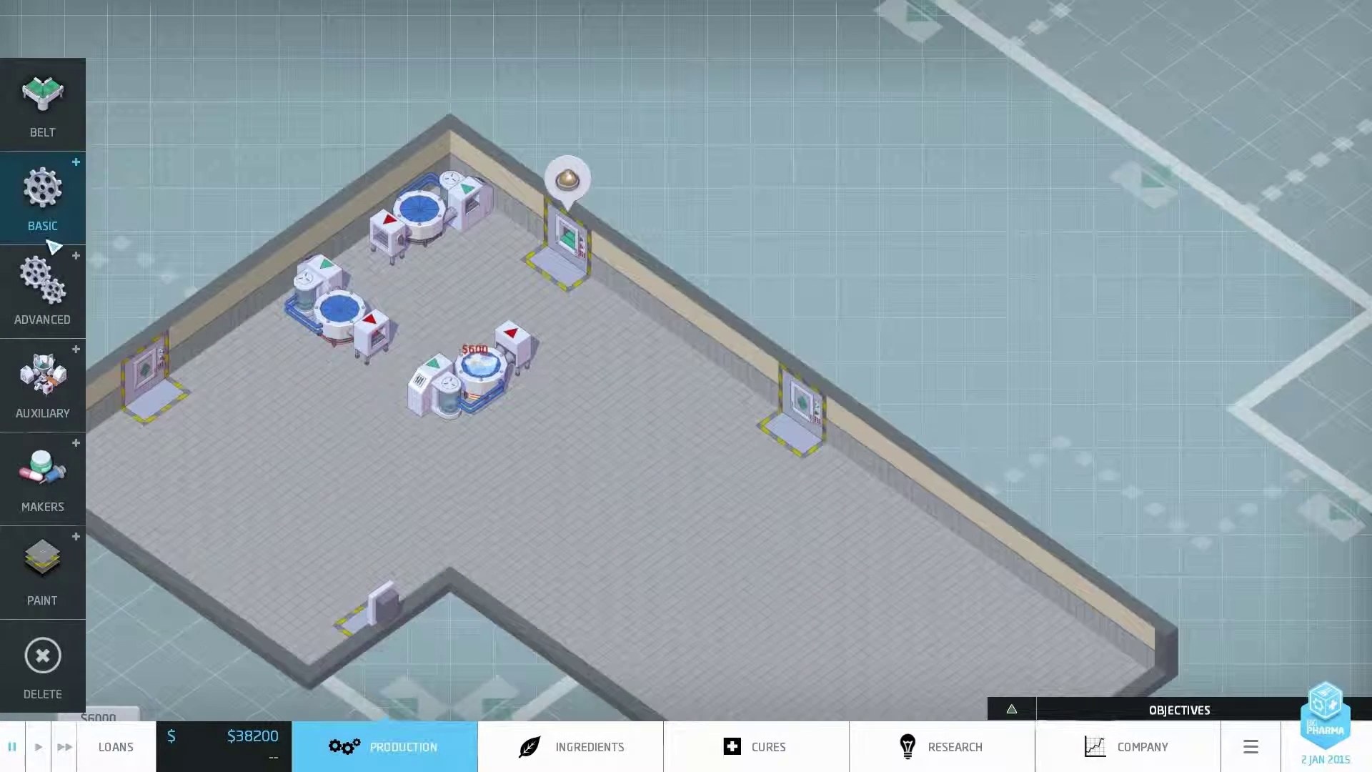
Add a dissolver beside the entrance and belt the machines to the entrance.
left_click(43, 198)
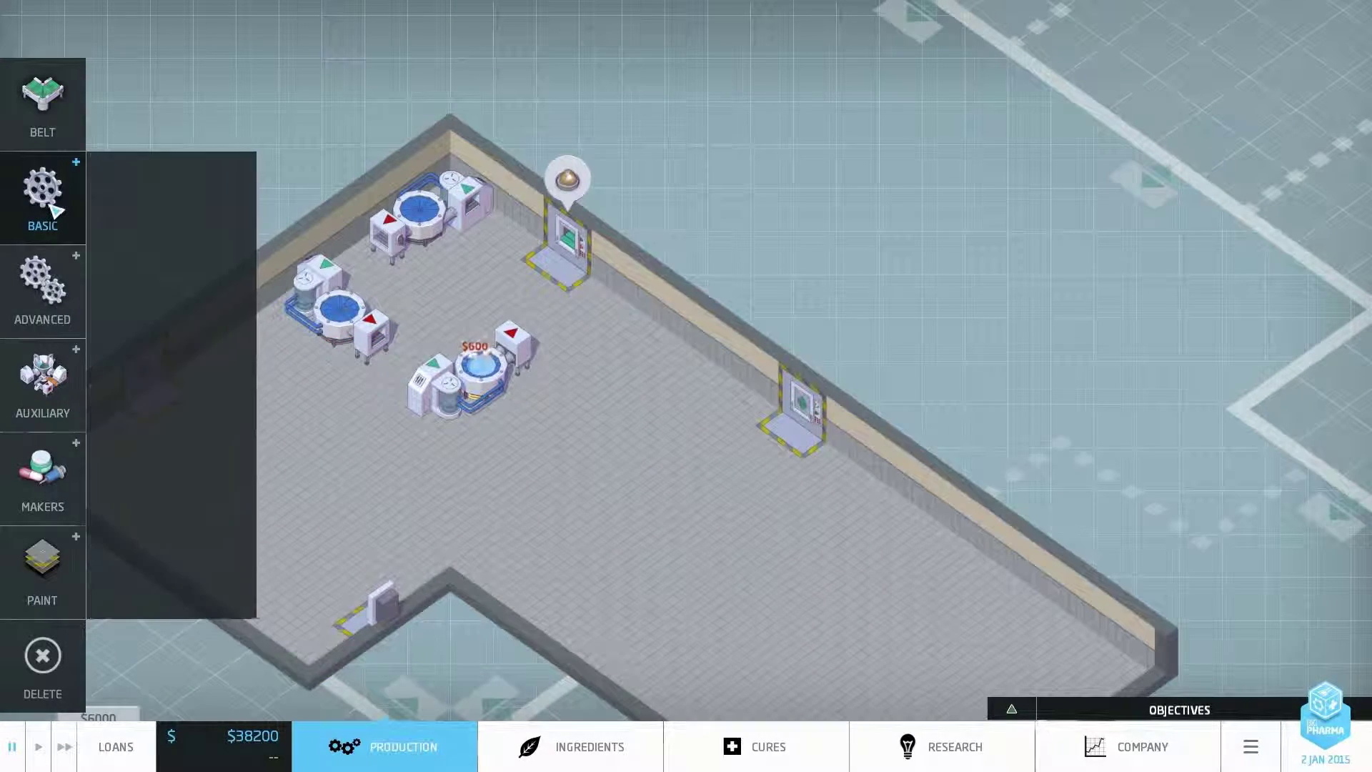
left_click(122, 199)
left_click(616, 322)
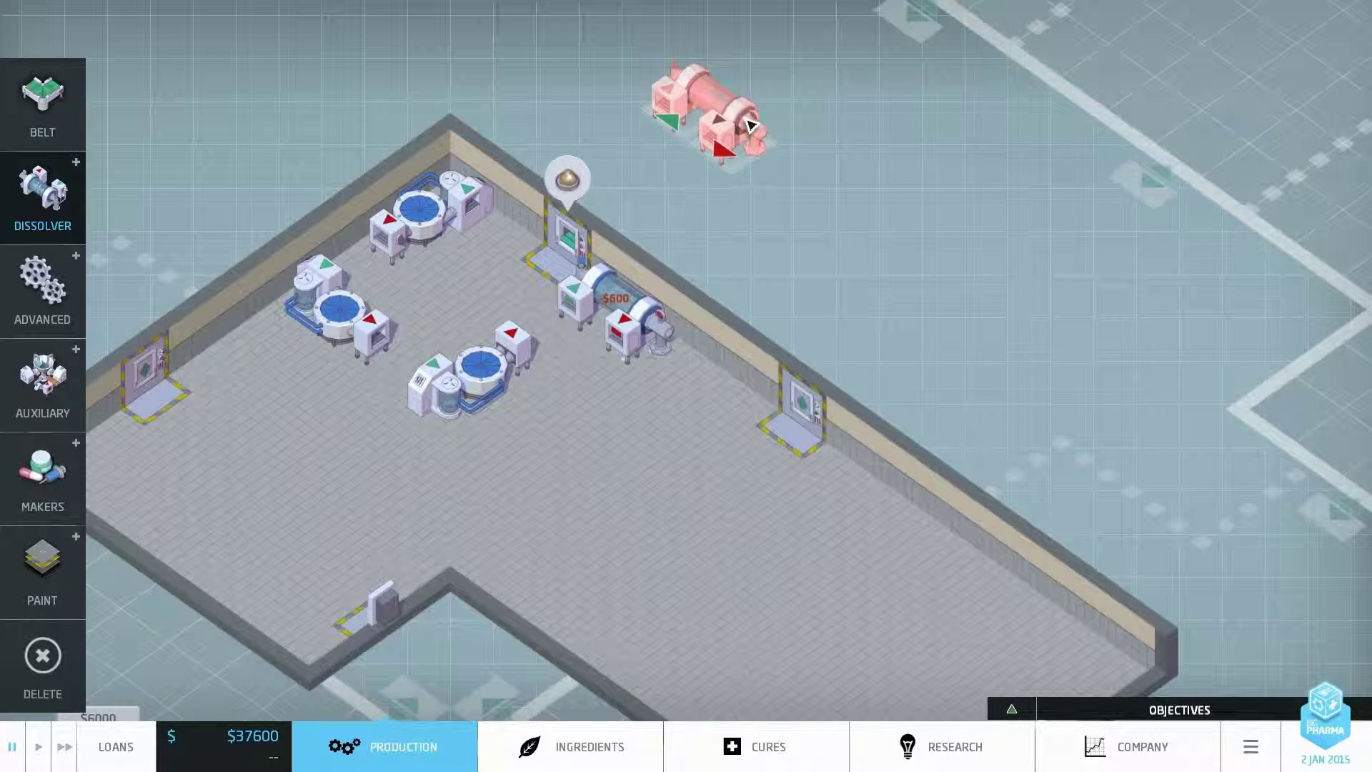
key("Escape")
mouse_move(480, 227)
left_mouse_down()
mouse_move(358, 268)
mouse_move(504, 354)
left_mouse_up()
scroll(686, 429, "down", 2)
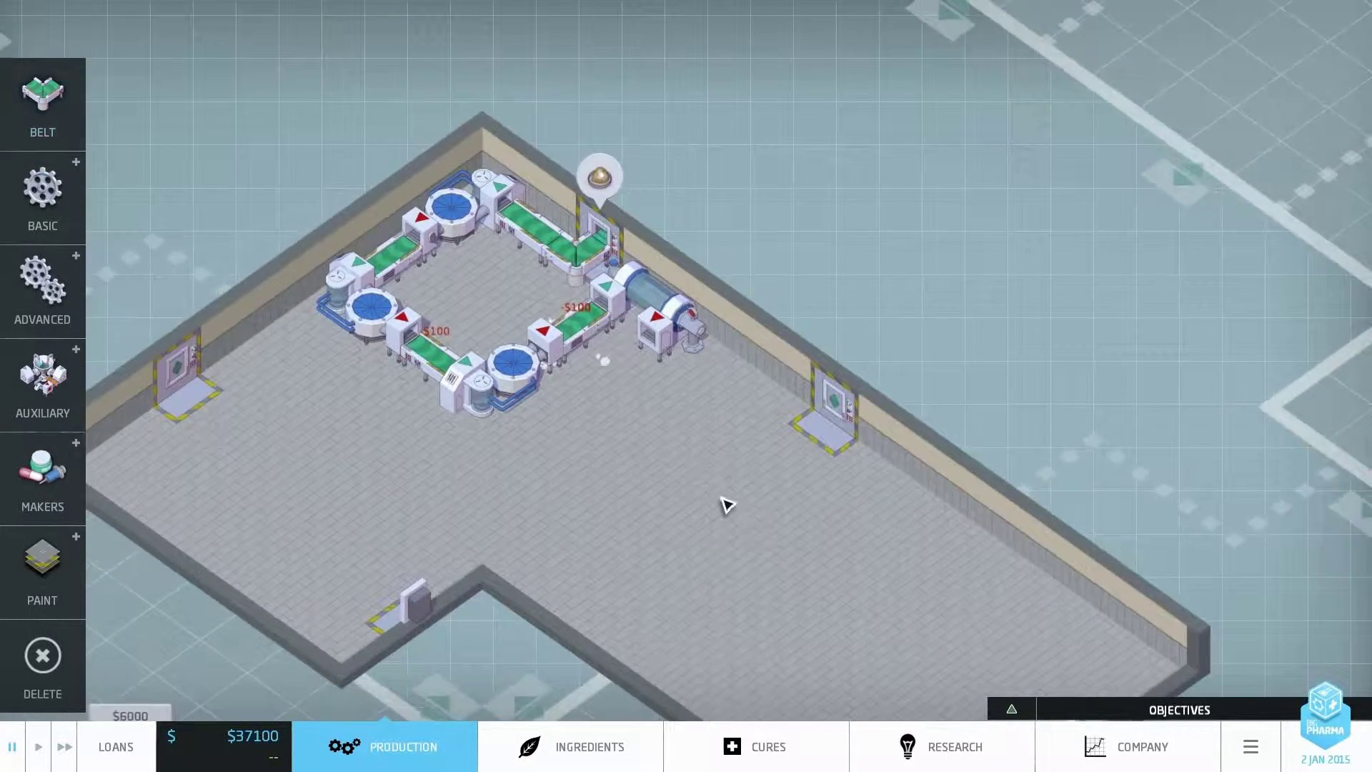
key("F2")
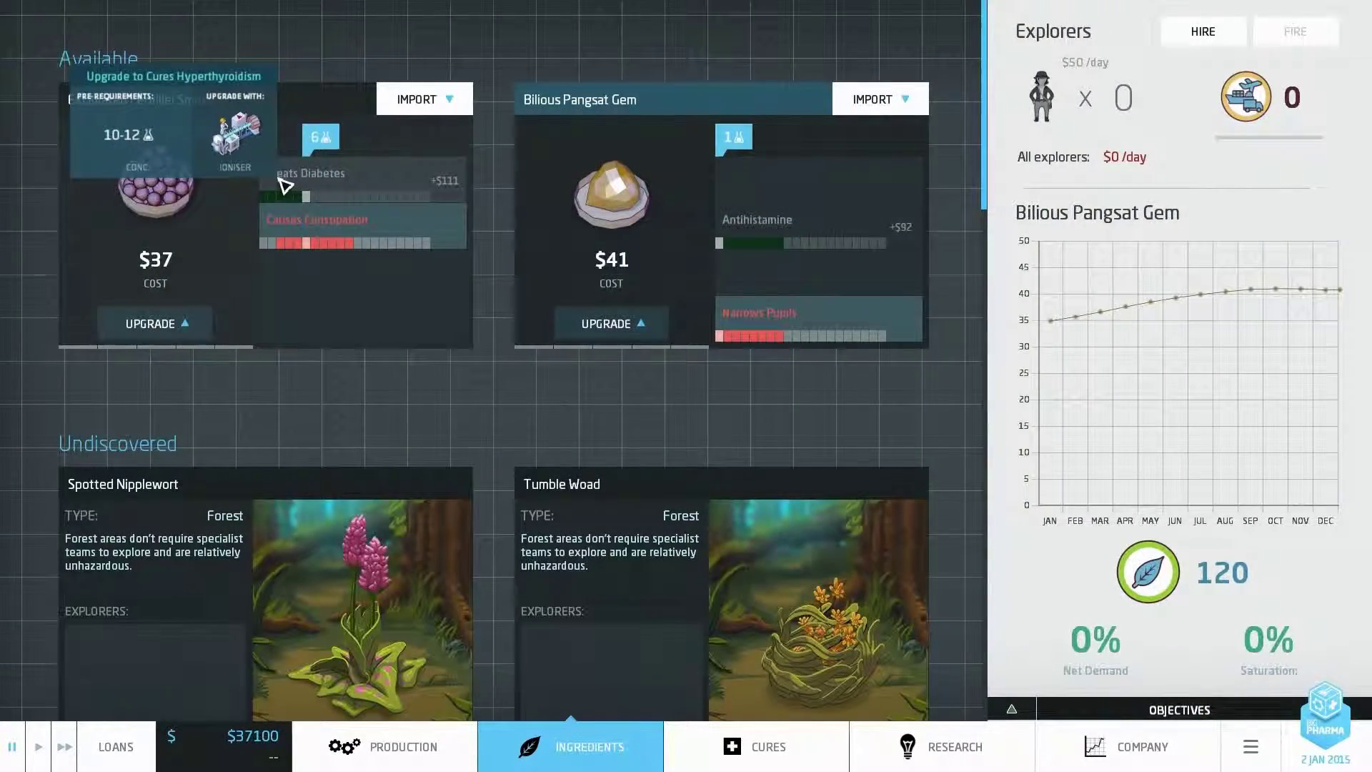
Place a dissolver beside the left ingredient intake.
key("F1")
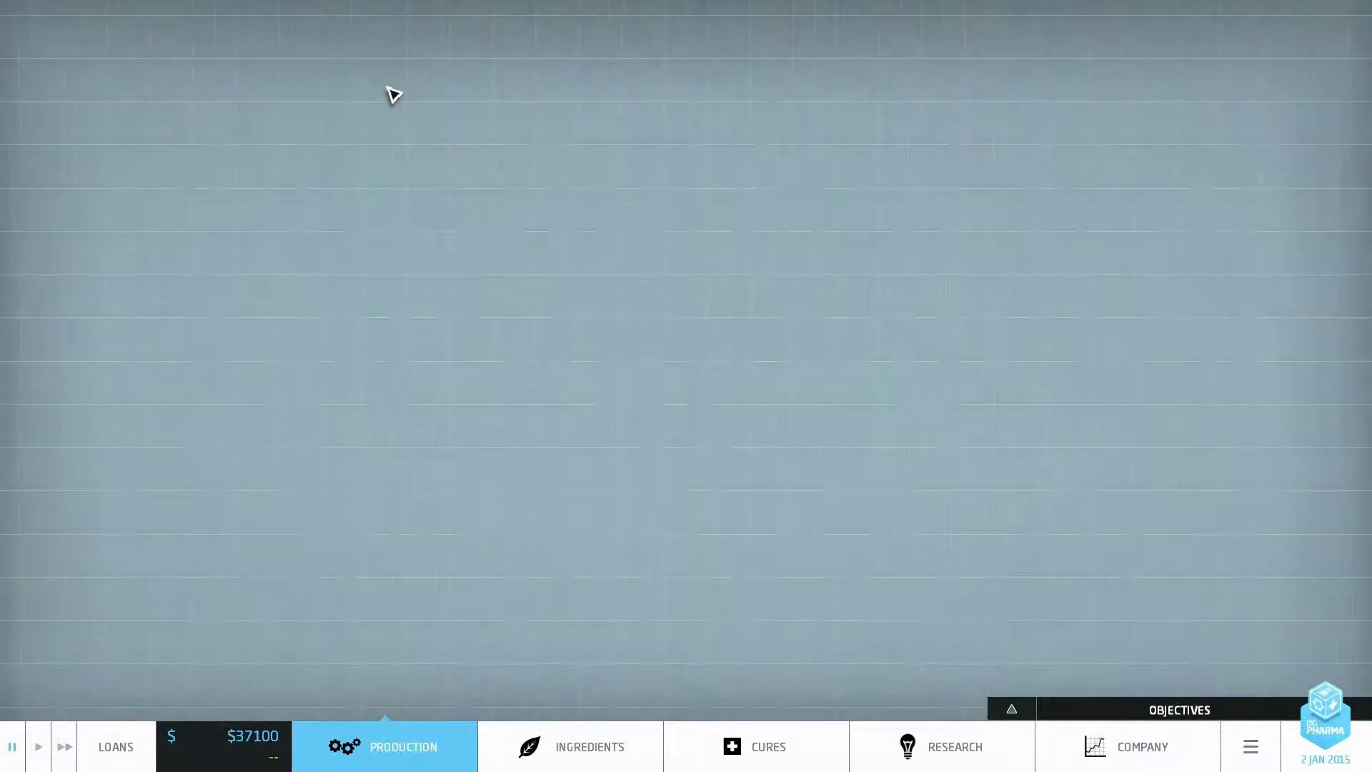
key("a")
left_click(43, 195)
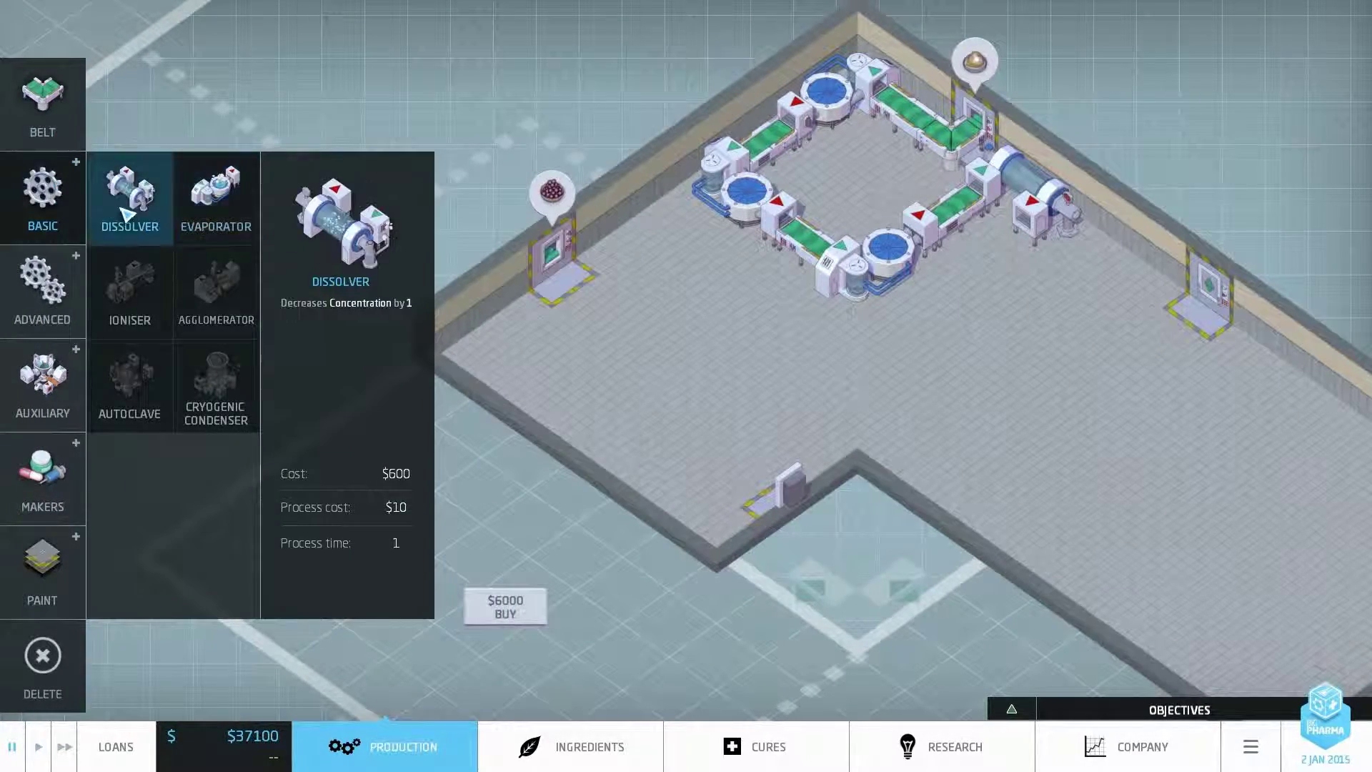
left_click(130, 198)
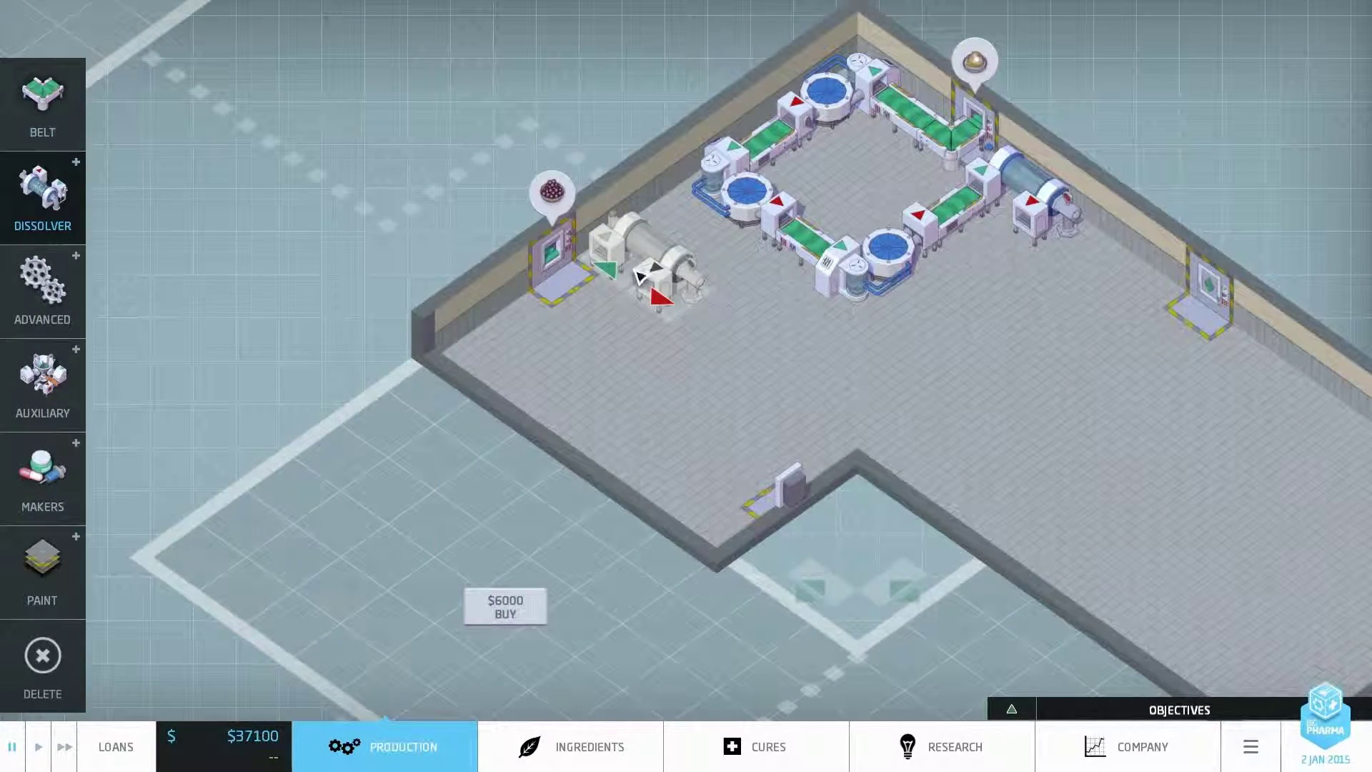
left_click(649, 285)
right_click(707, 453)
Add a pill printer below the dissolver and belt the intake past it.
key("5")
key("1")
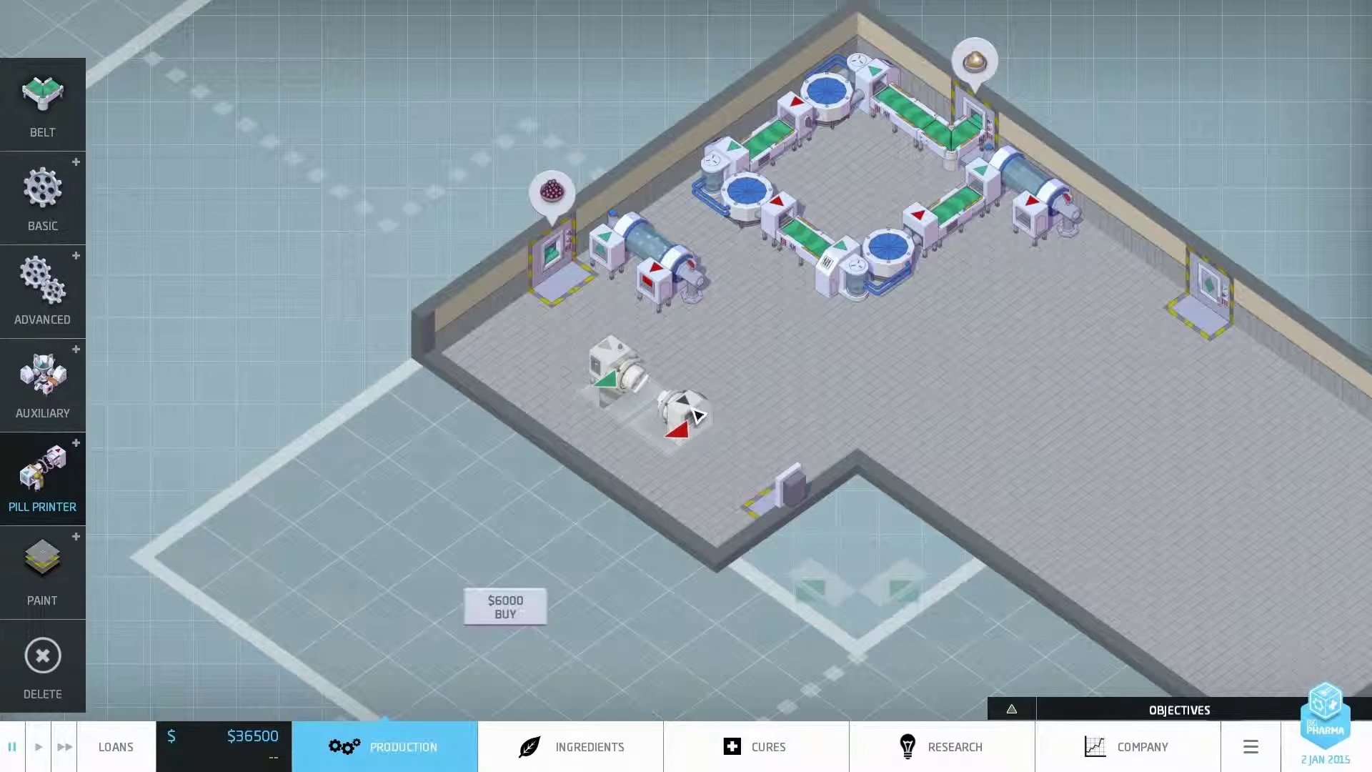
left_click(730, 445)
right_click(921, 397)
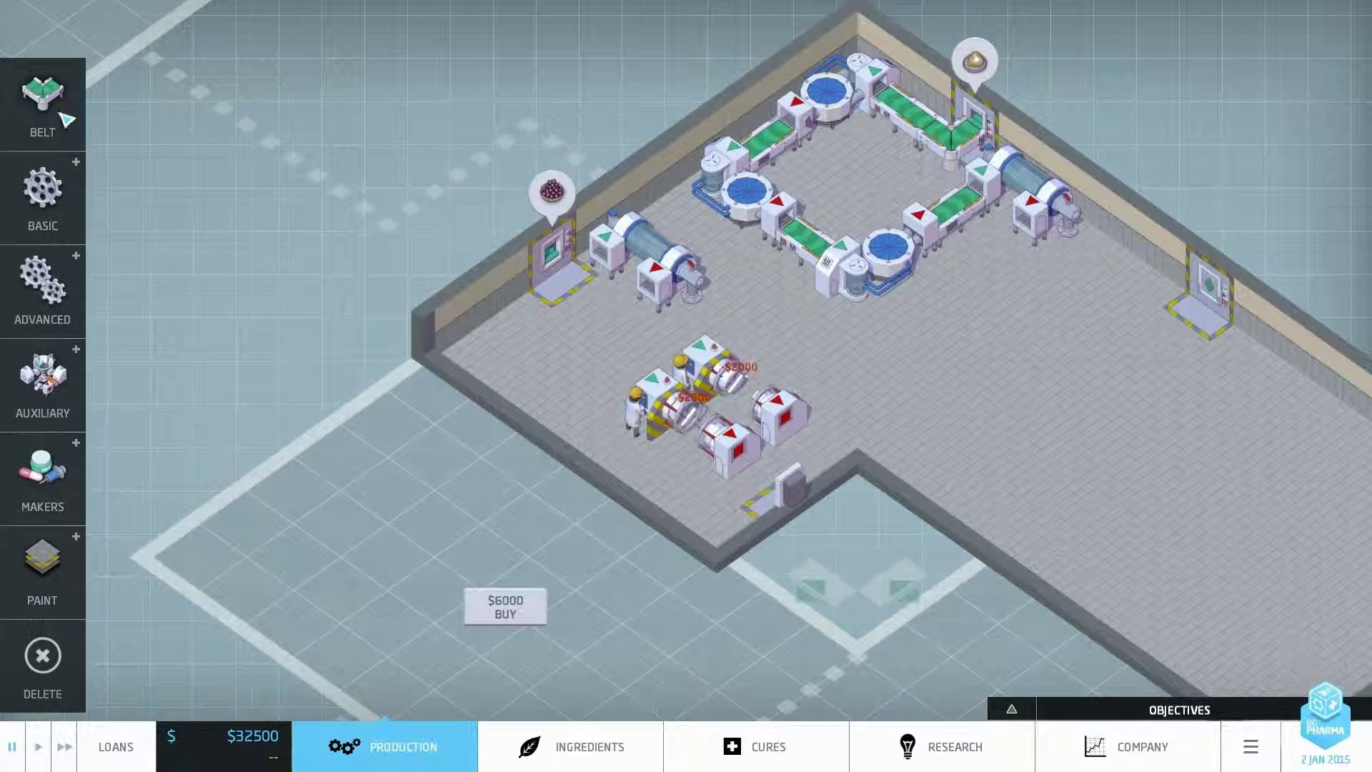
left_click(588, 298)
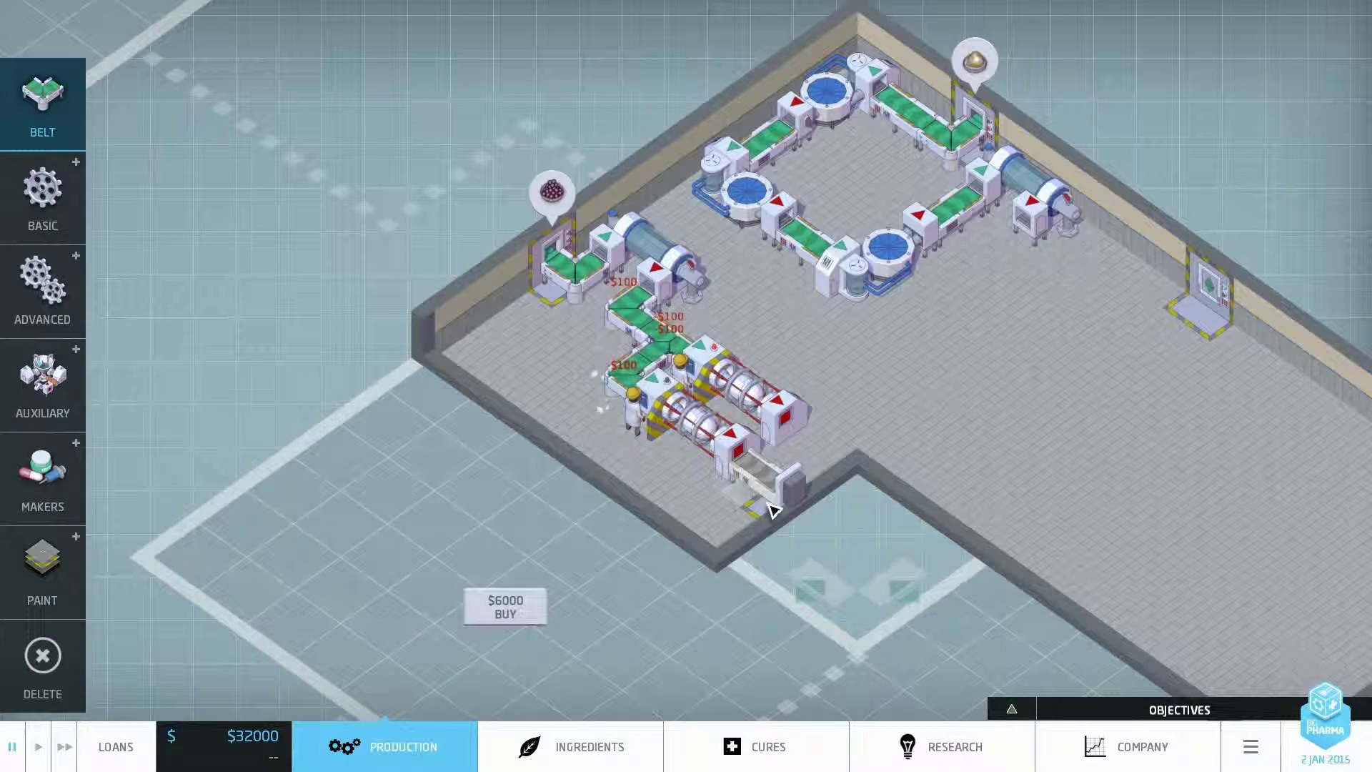
mouse_move(639, 395)
left_mouse_down()
mouse_move(773, 493)
mouse_move(751, 428)
left_mouse_up()
scroll(271, 661, "down", 2)
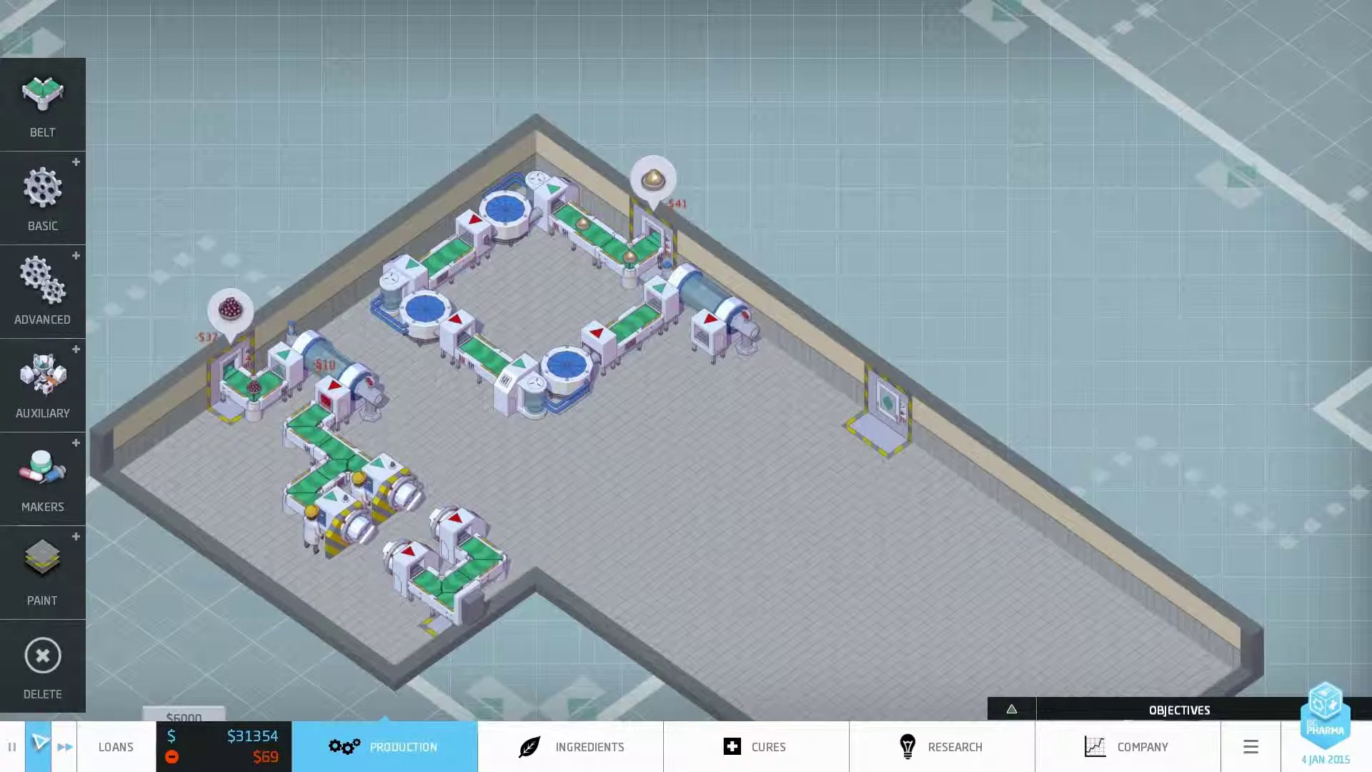
Inspect a dissolver's effect on the cures.
mouse_move(890, 525)
left_mouse_down()
mouse_move(891, 436)
mouse_move(770, 489)
left_mouse_up()
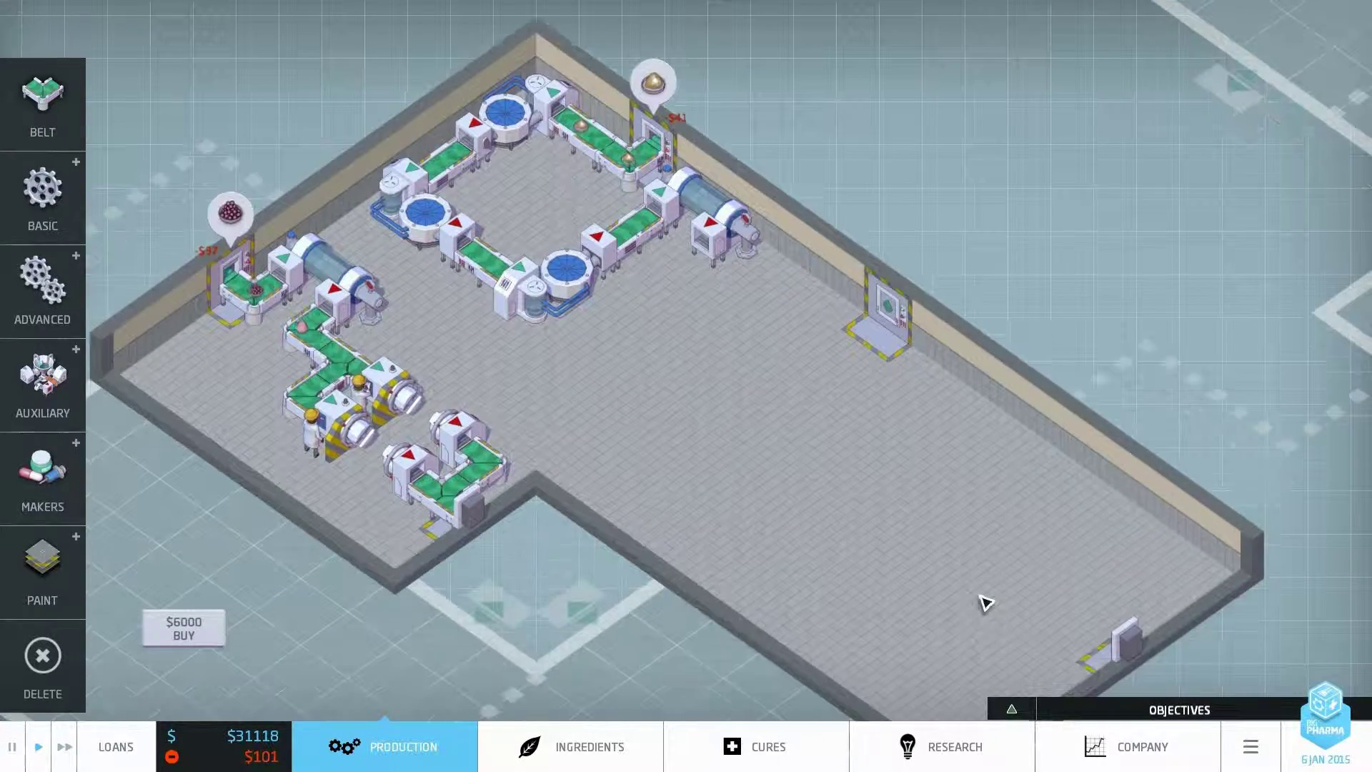
mouse_move(868, 551)
left_mouse_down()
mouse_move(985, 523)
mouse_move(867, 535)
left_mouse_up()
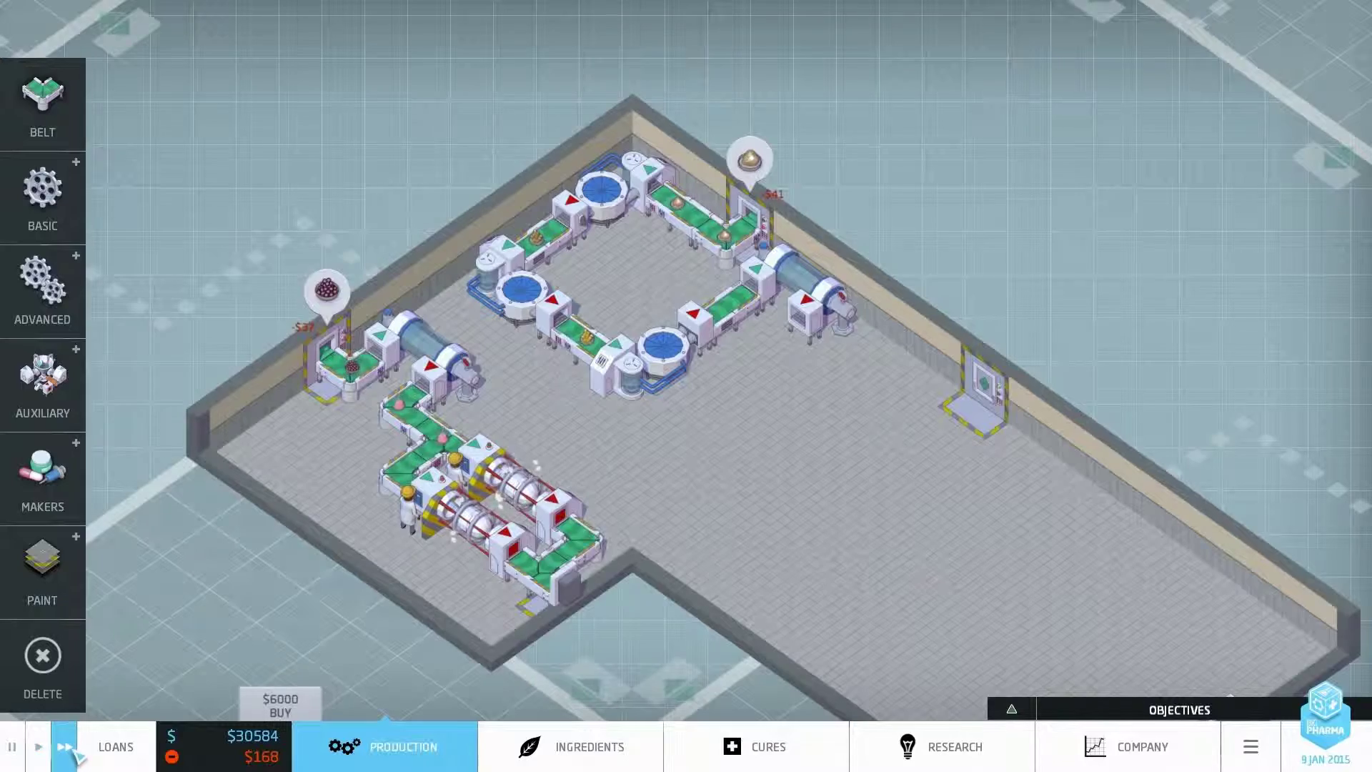
mouse_move(796, 483)
left_mouse_down()
mouse_move(748, 632)
mouse_move(739, 536)
left_mouse_up()
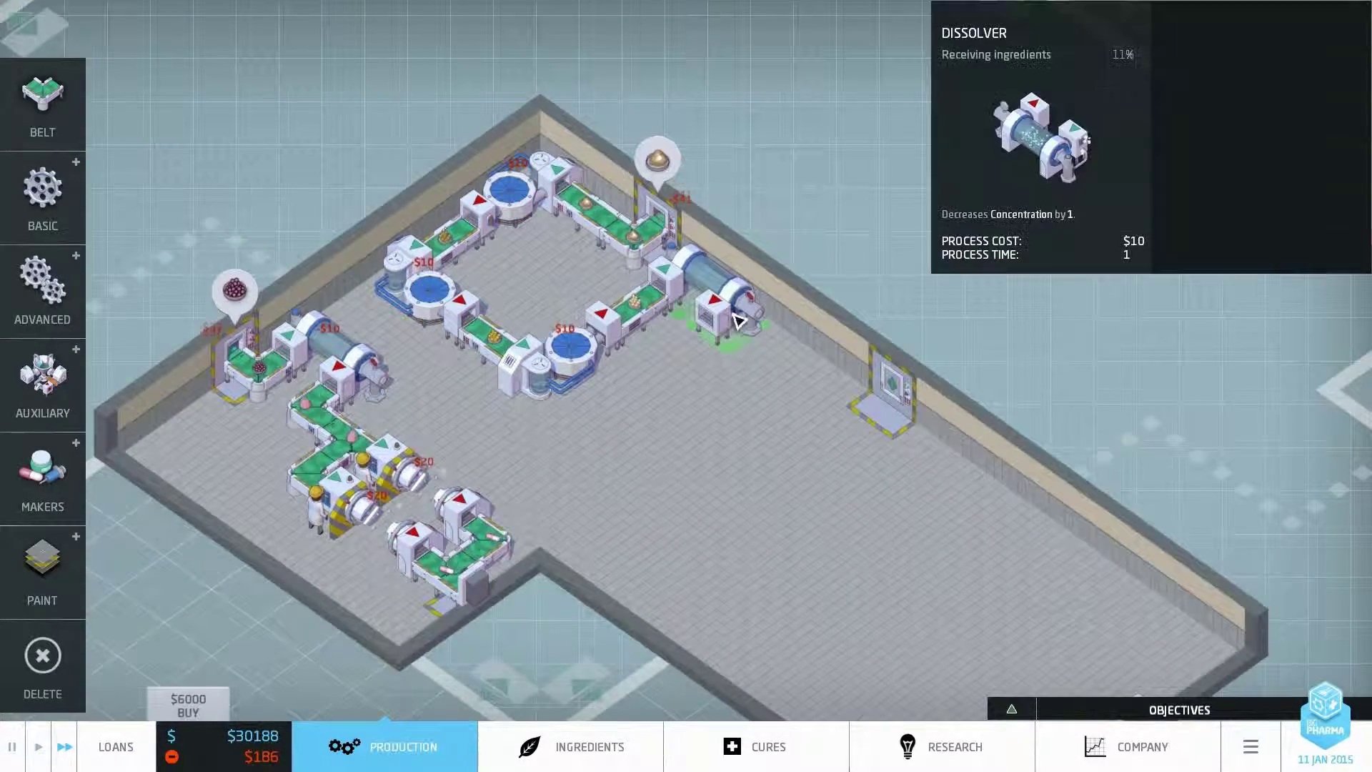
left_click(738, 320)
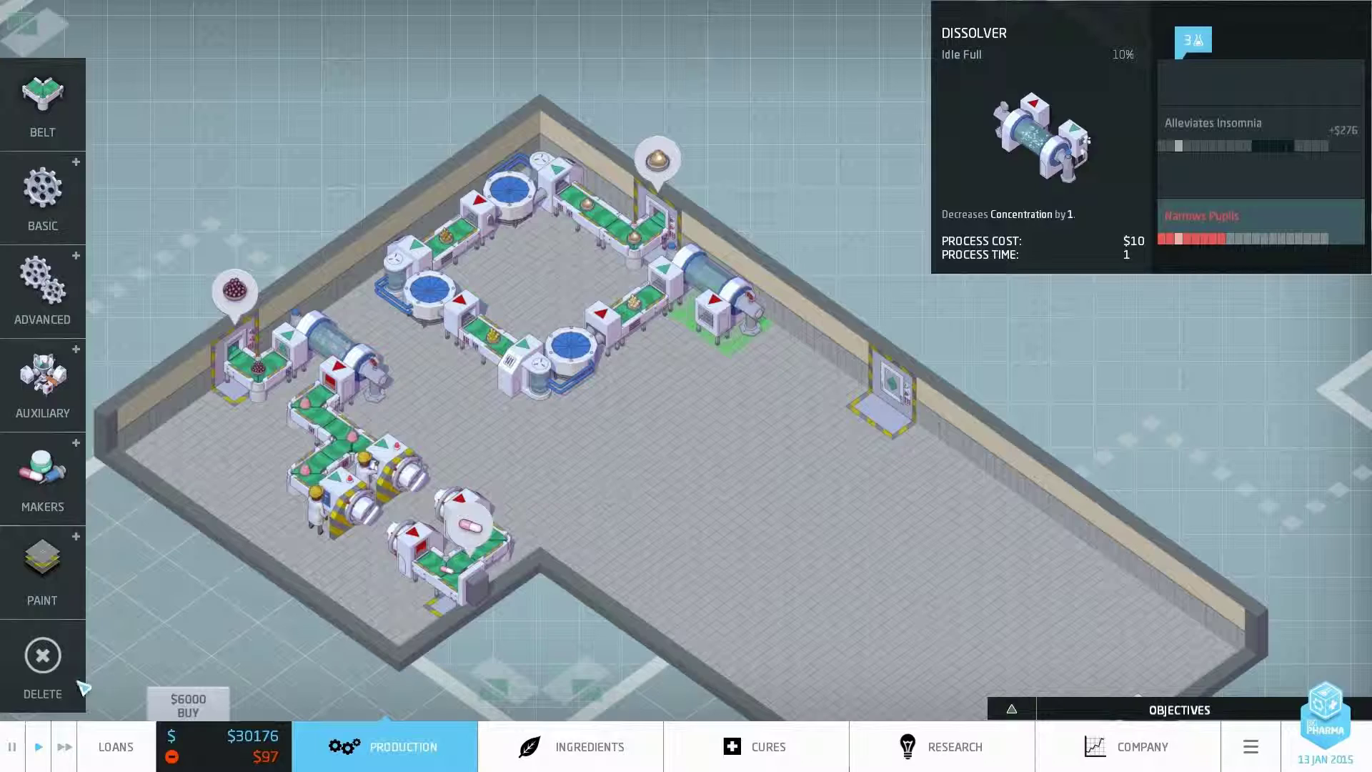
left_click_drag(370, 461, 408, 451)
Place nine evaporators across the empty floor, toward the bottom wall and right side.
left_click(43, 199)
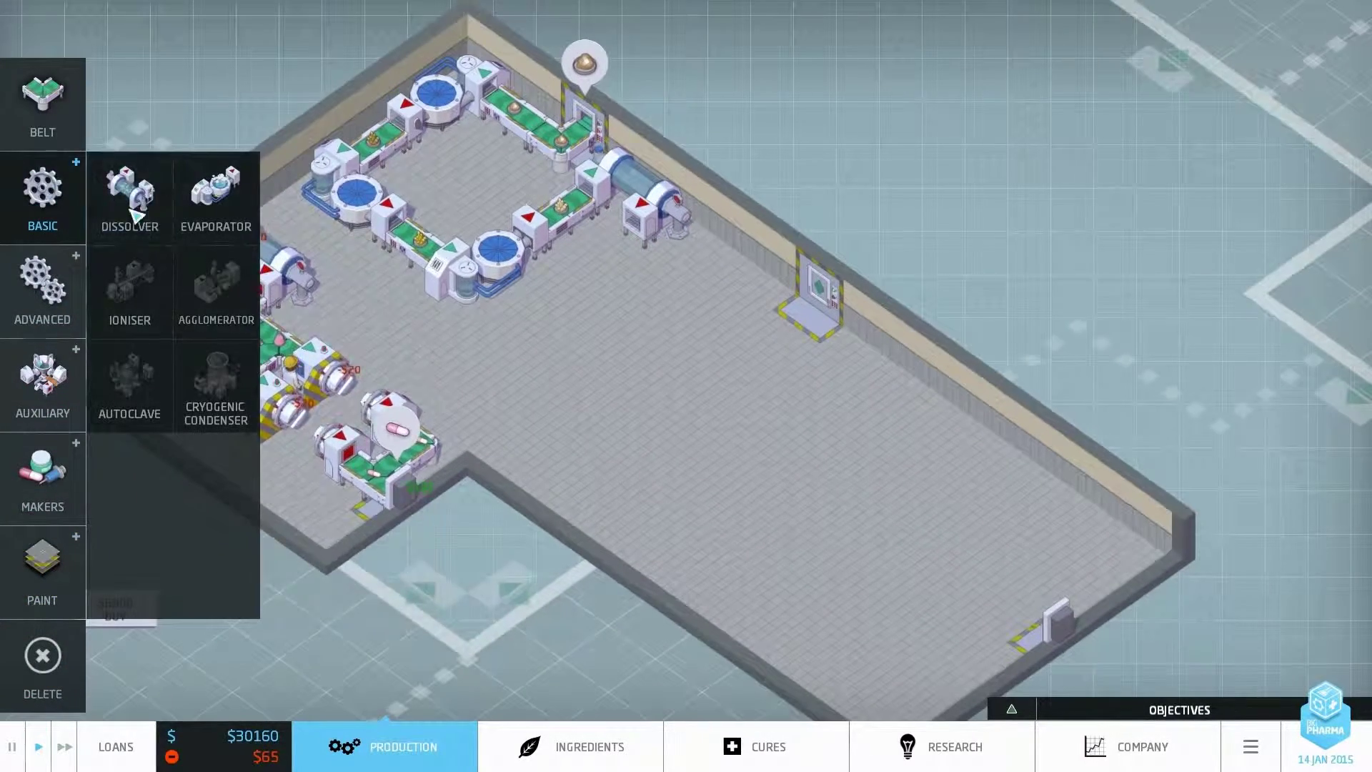
left_click(216, 198)
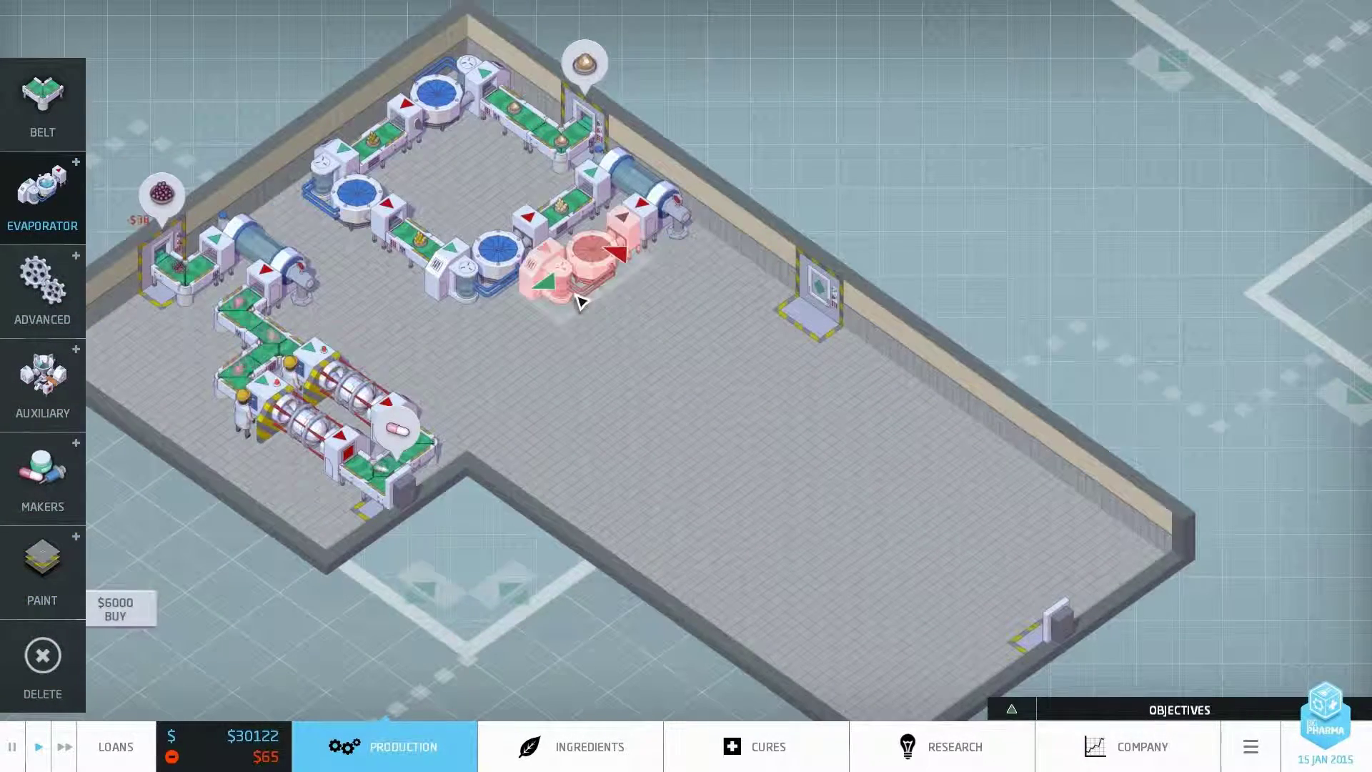
left_click(579, 299)
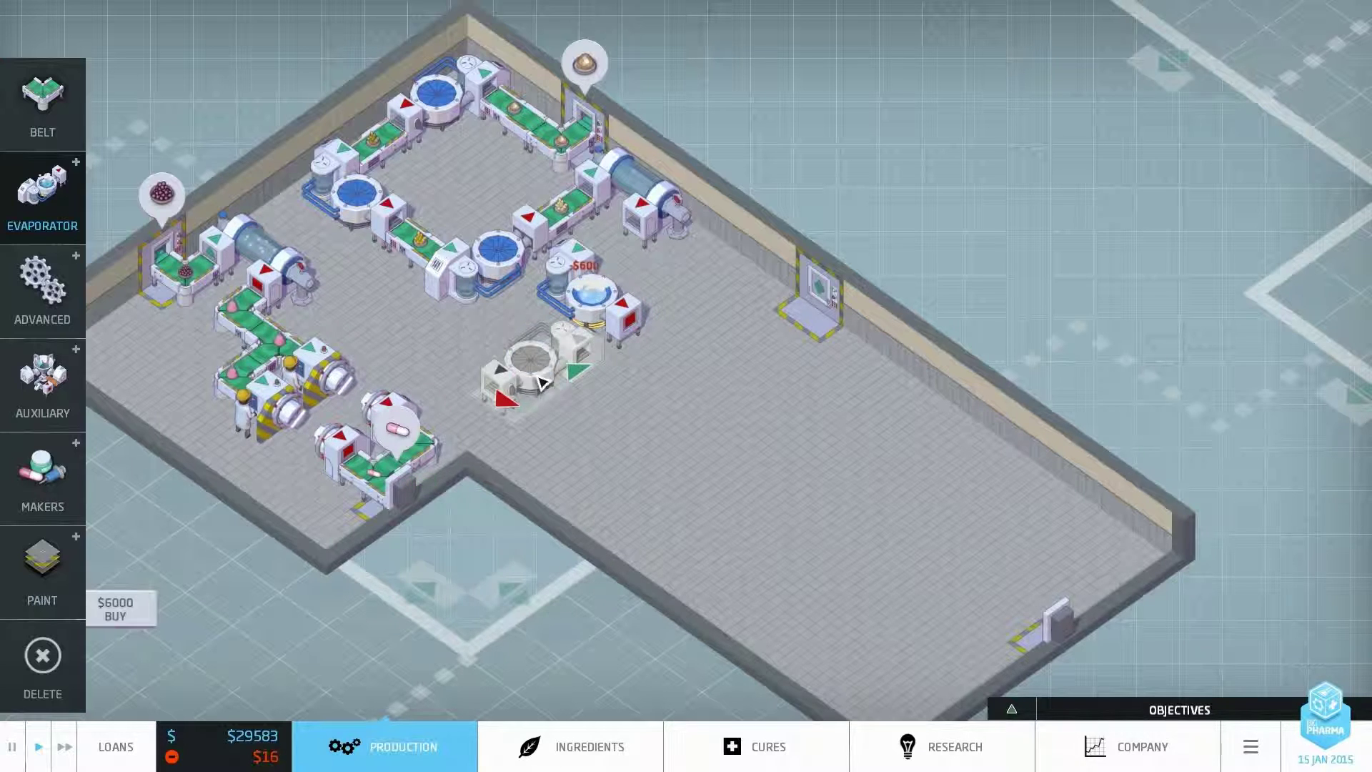
left_click(541, 383)
left_click(579, 461)
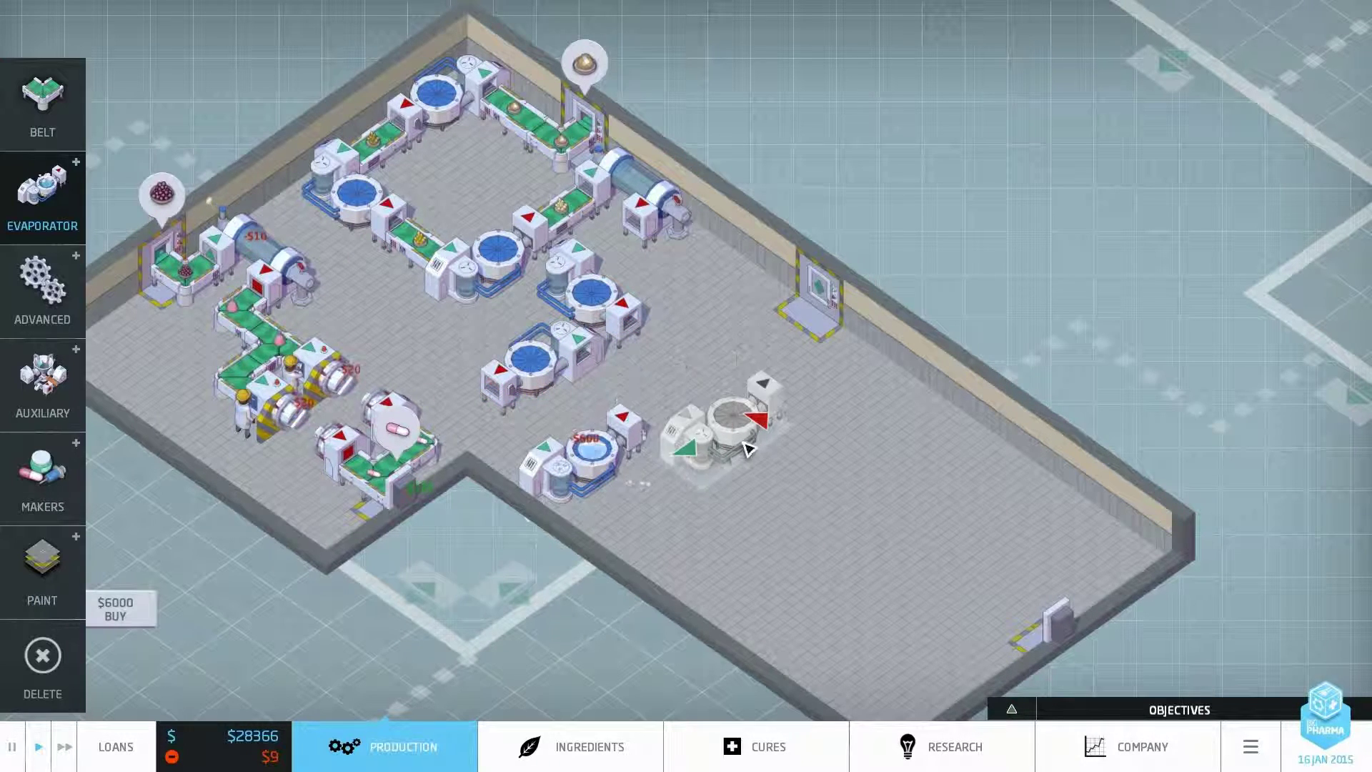
left_click(676, 536)
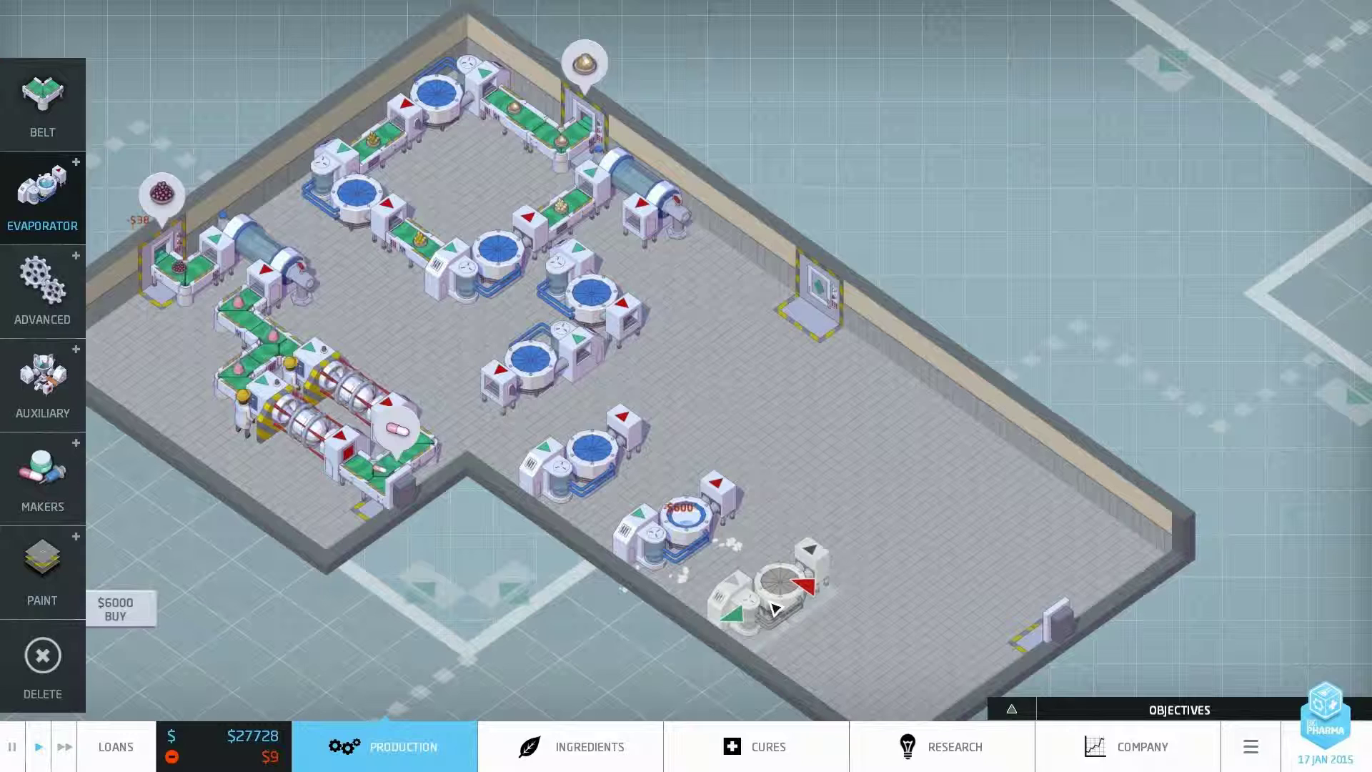
left_click(777, 607)
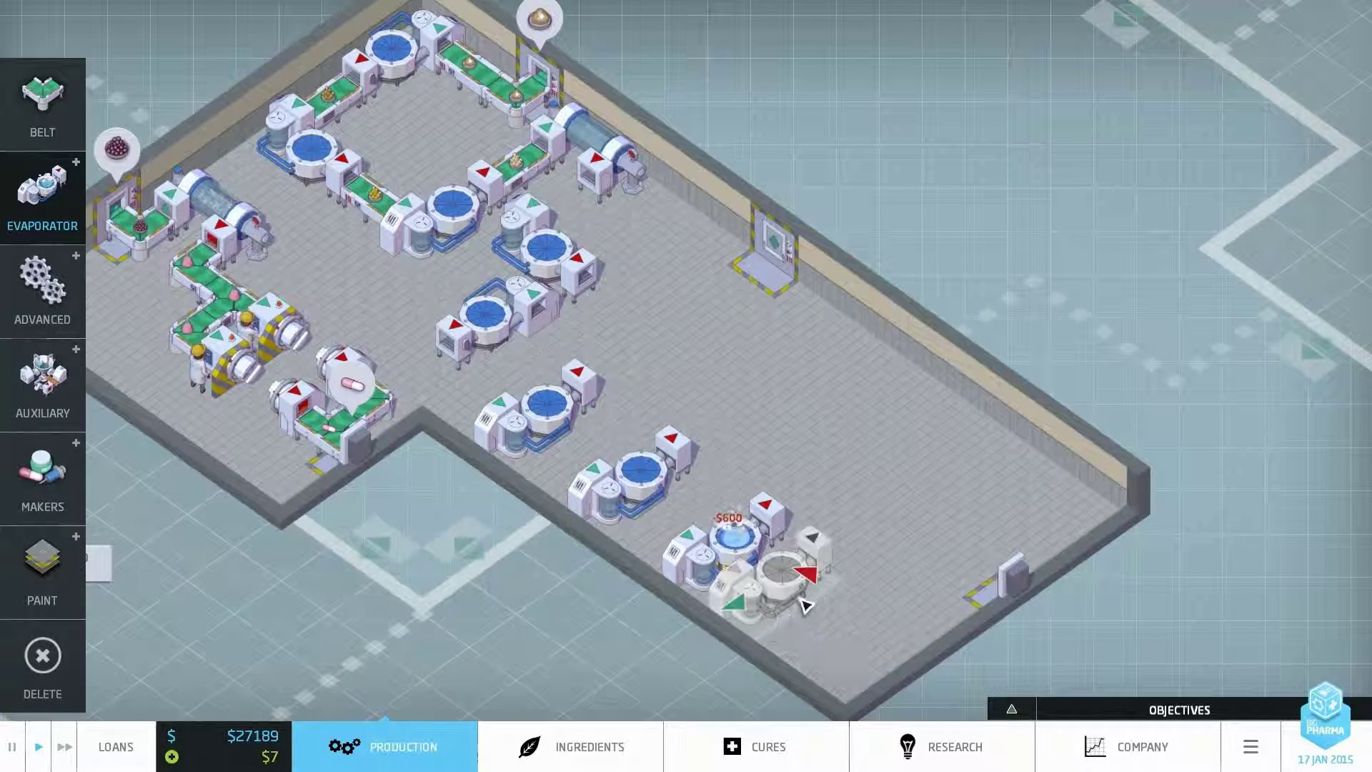
left_click(818, 632)
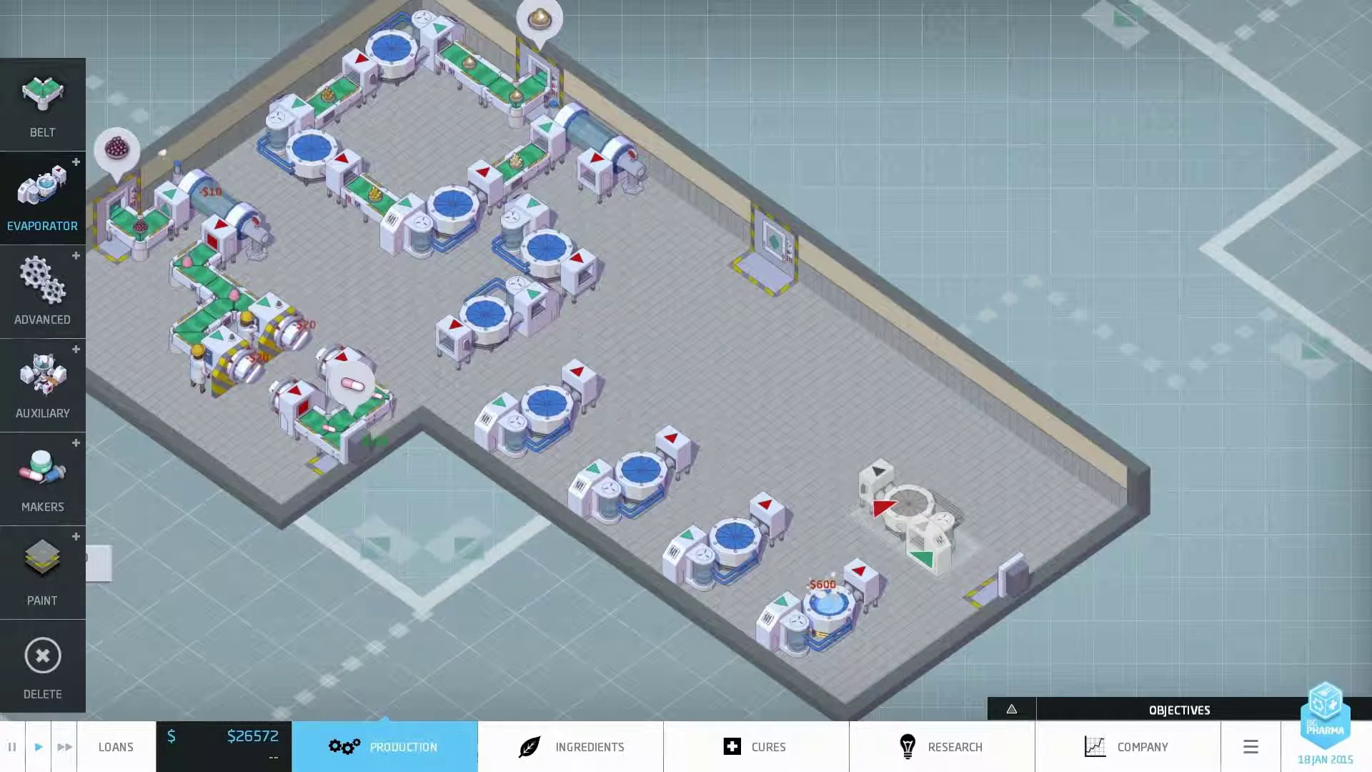
left_click(913, 524)
left_click(1002, 439)
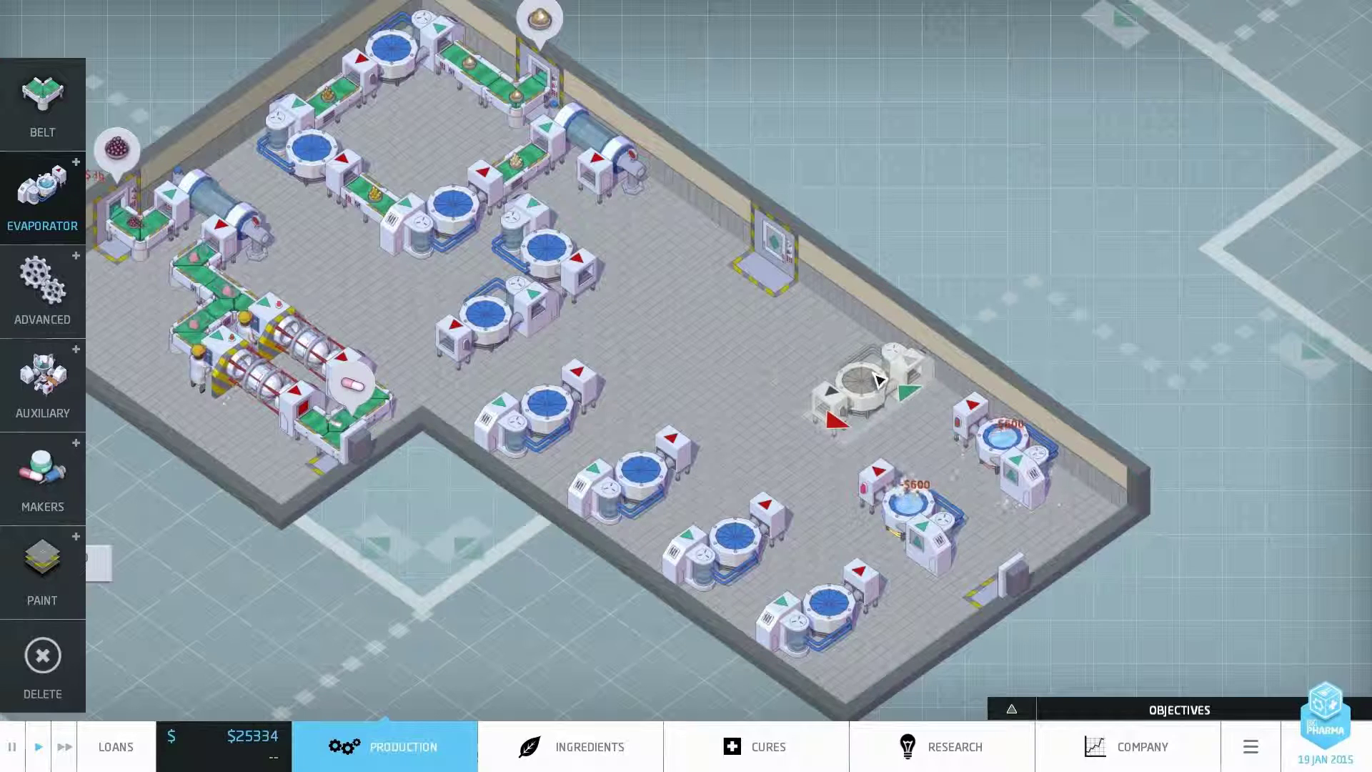
left_click(877, 378)
right_click(965, 225)
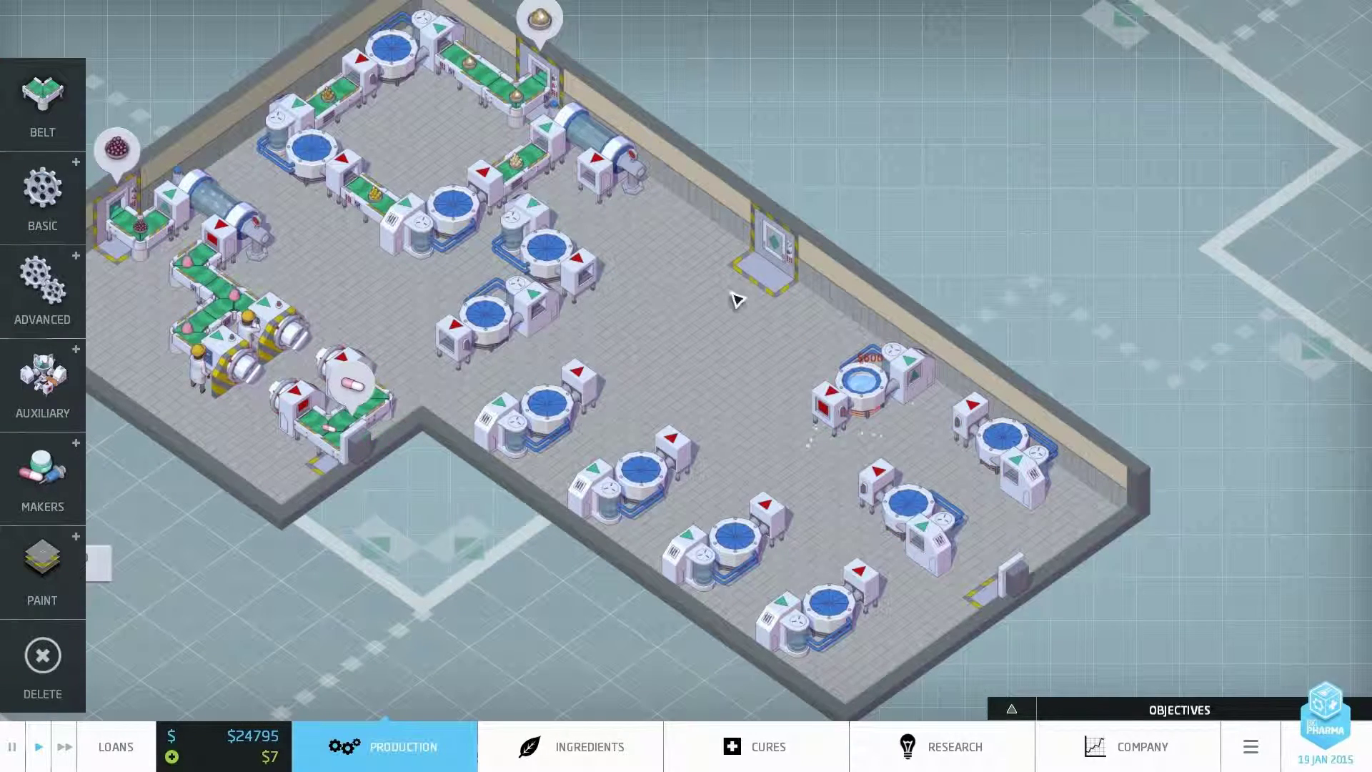
Place a pill printer near the right-wall door.
left_click(779, 302)
left_click(171, 269)
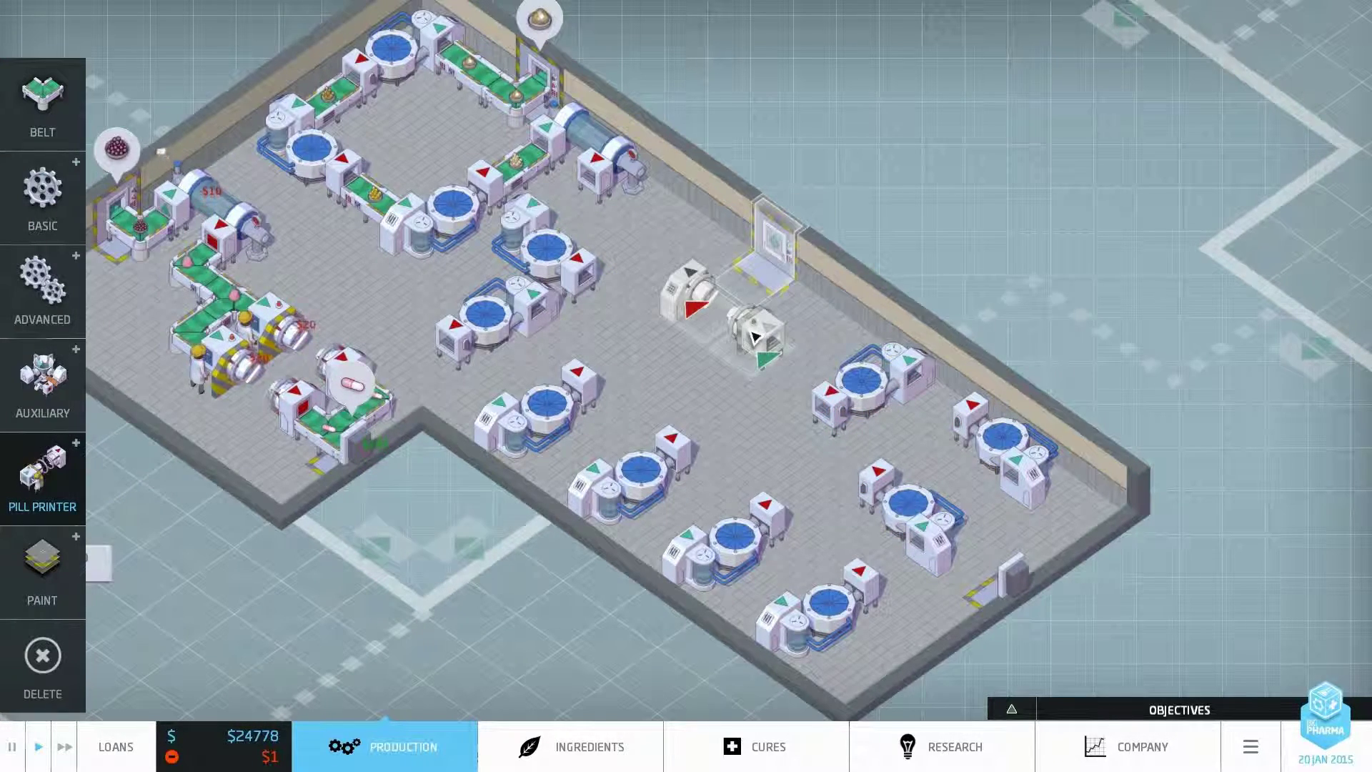
left_click(751, 335)
right_click(1008, 268)
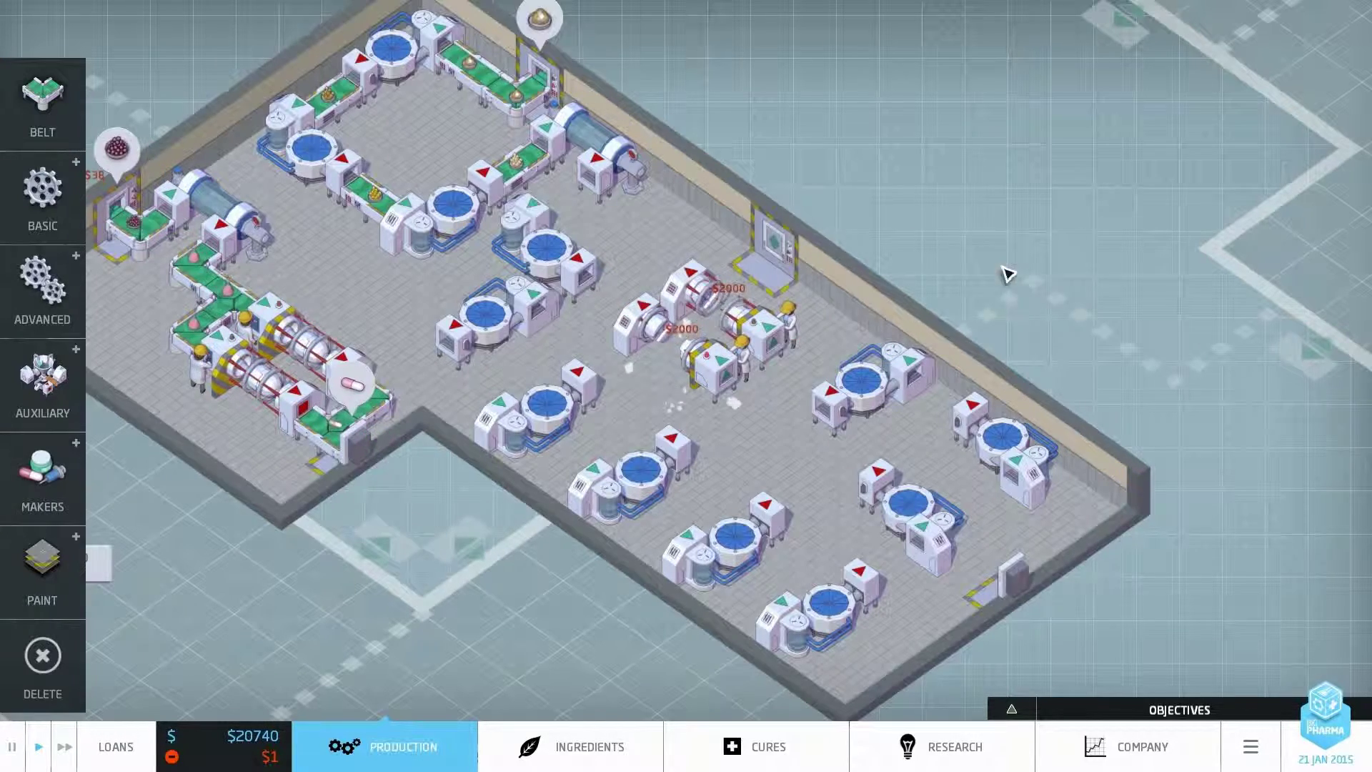
scroll(686, 386, "down", 2)
Lay winding belts from the pill printer through the middle, lower and right evaporators.
left_click(43, 108)
left_click(666, 279)
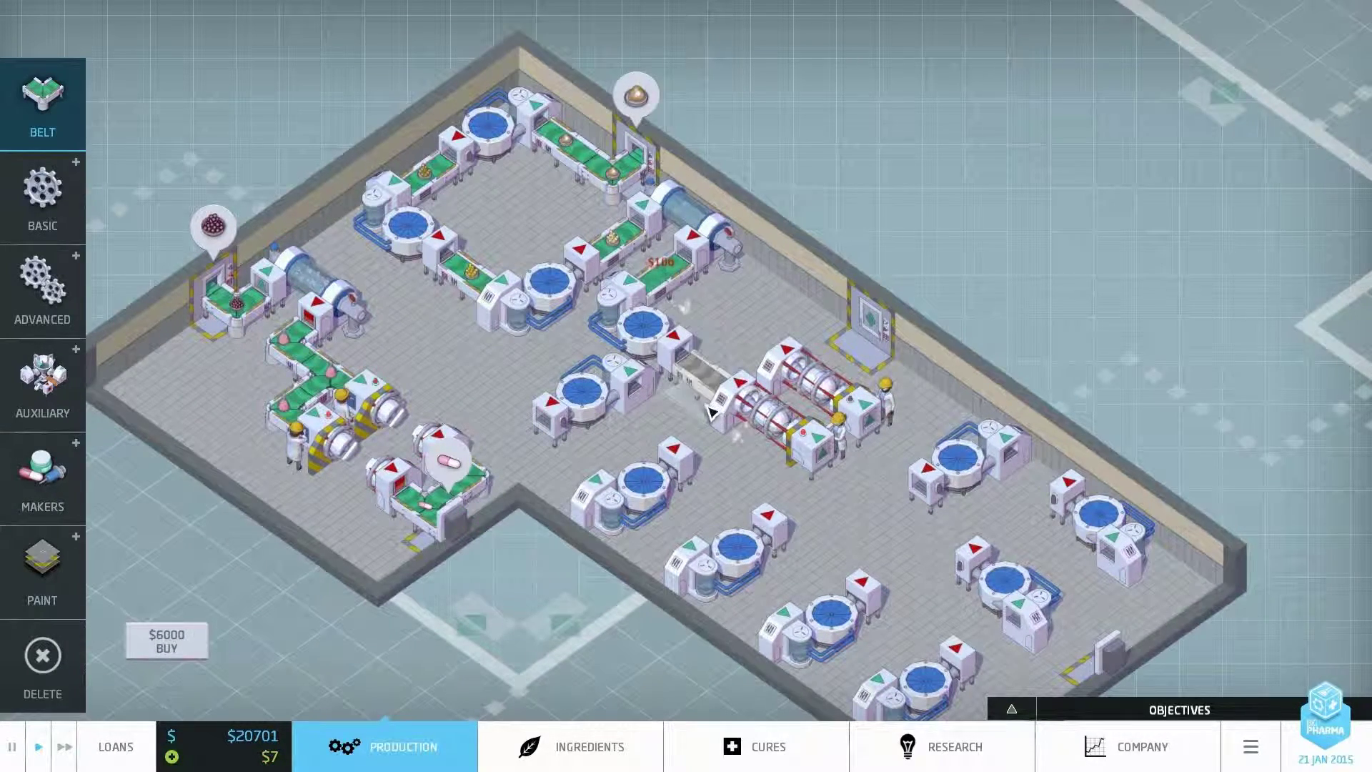
mouse_move(664, 280)
left_mouse_down()
mouse_move(687, 386)
mouse_move(687, 366)
left_mouse_up()
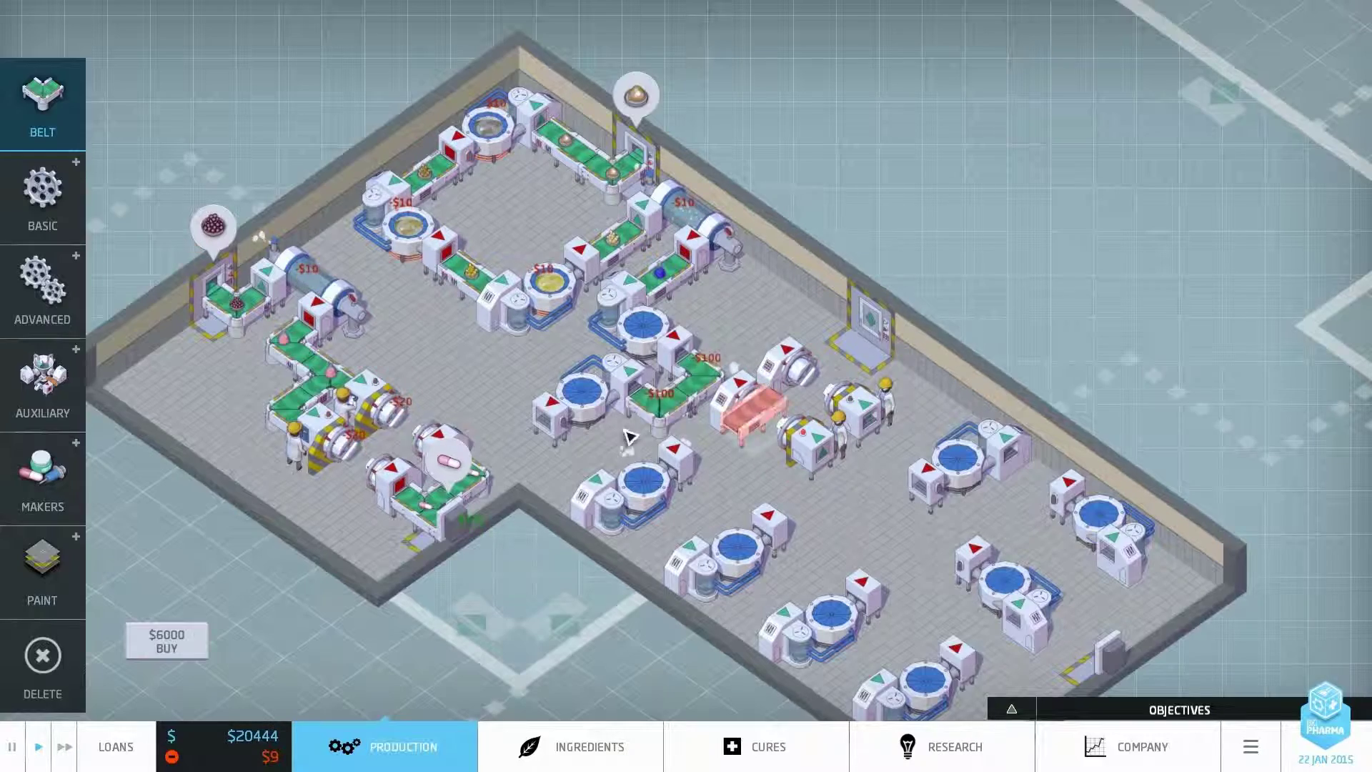
mouse_move(515, 429)
left_mouse_down()
mouse_move(591, 507)
mouse_move(751, 461)
left_mouse_up()
left_click_drag(805, 516, 773, 627)
scroll(772, 628, "up", 2)
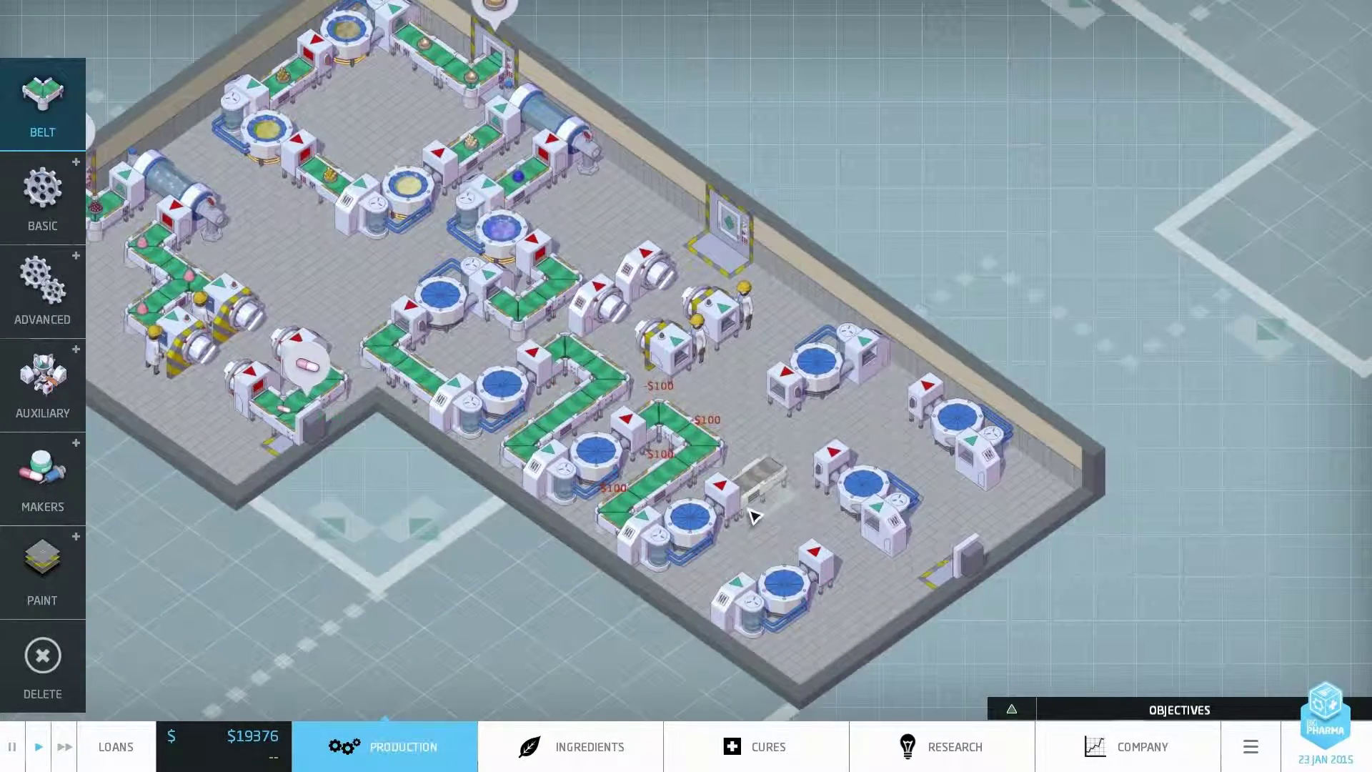
left_click_drag(686, 600, 863, 563)
mouse_move(799, 456)
left_mouse_down()
mouse_move(943, 450)
mouse_move(901, 397)
left_mouse_up()
scroll(918, 330, "down", 1)
right_click(918, 330)
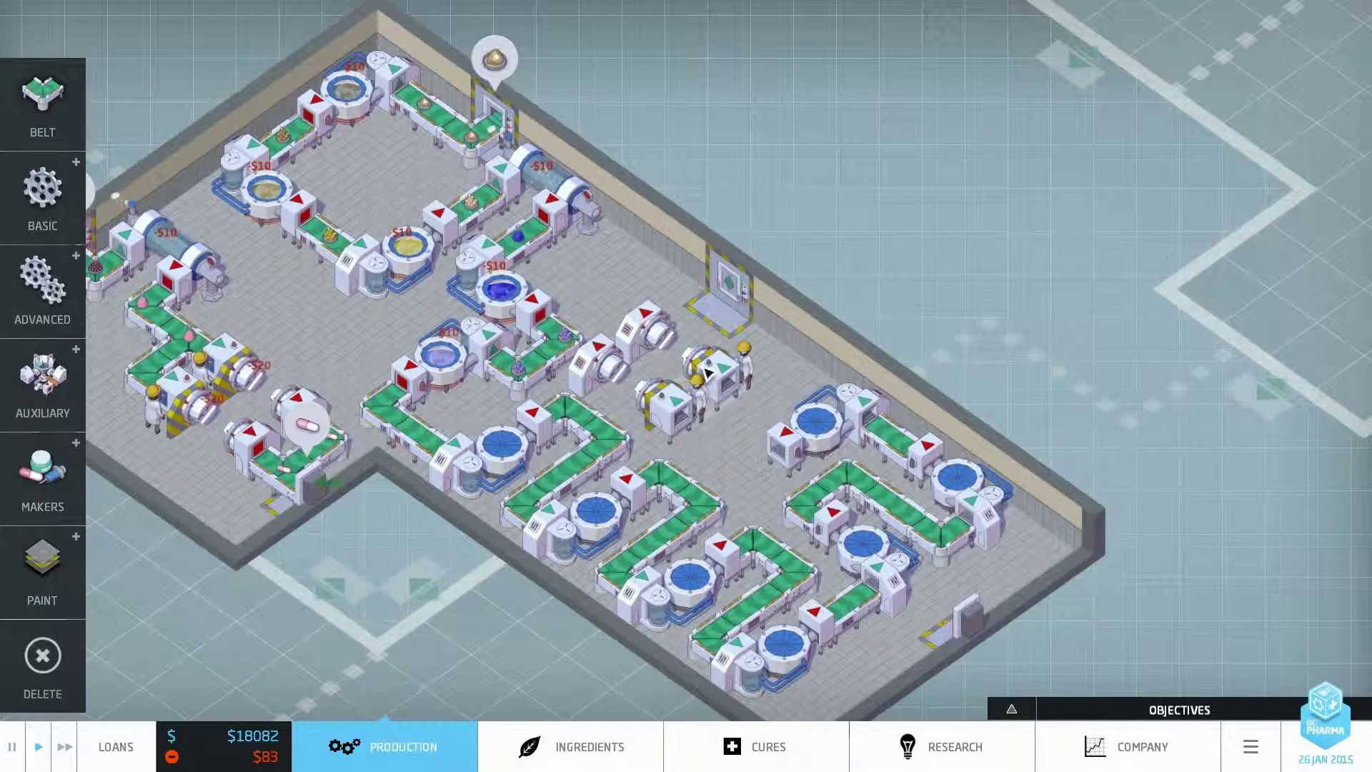
Pick up an evaporator and move it beside the left line's dissolver.
key("s")
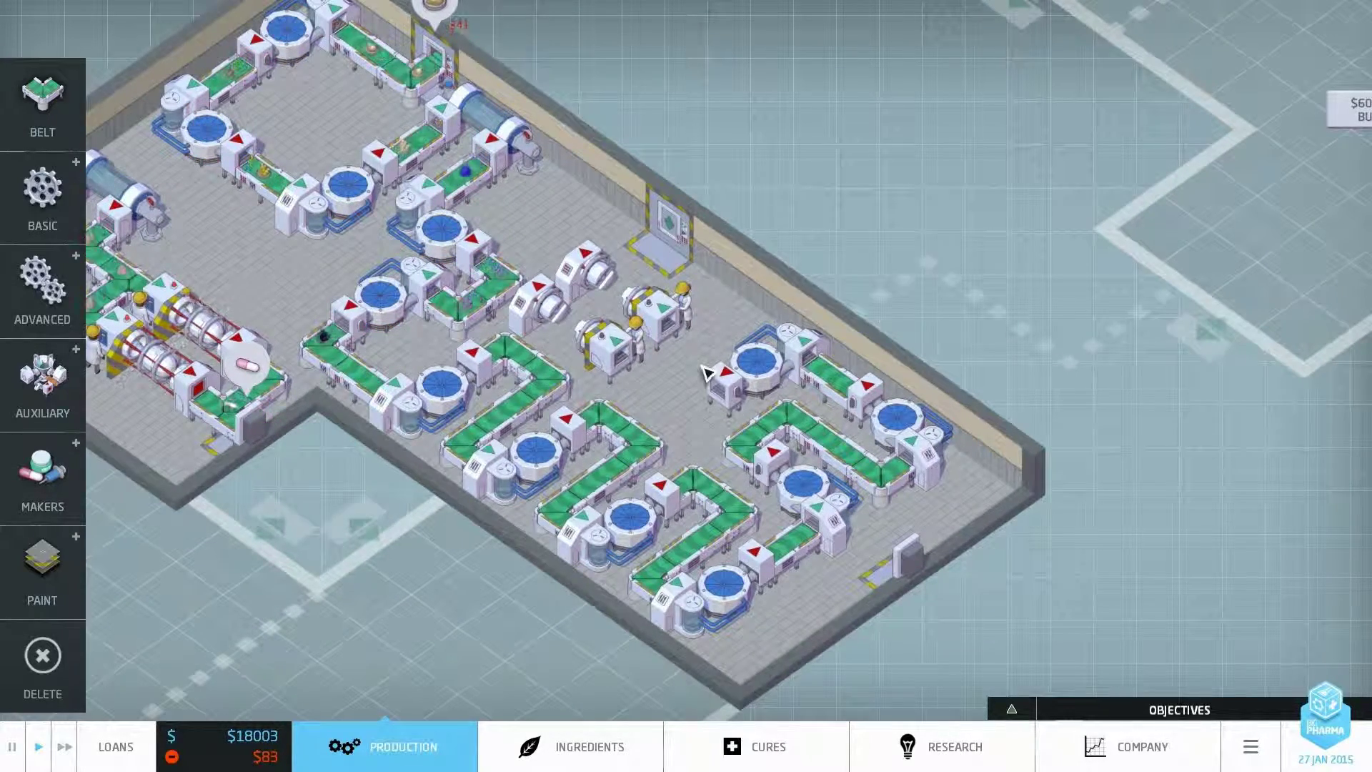
key("w")
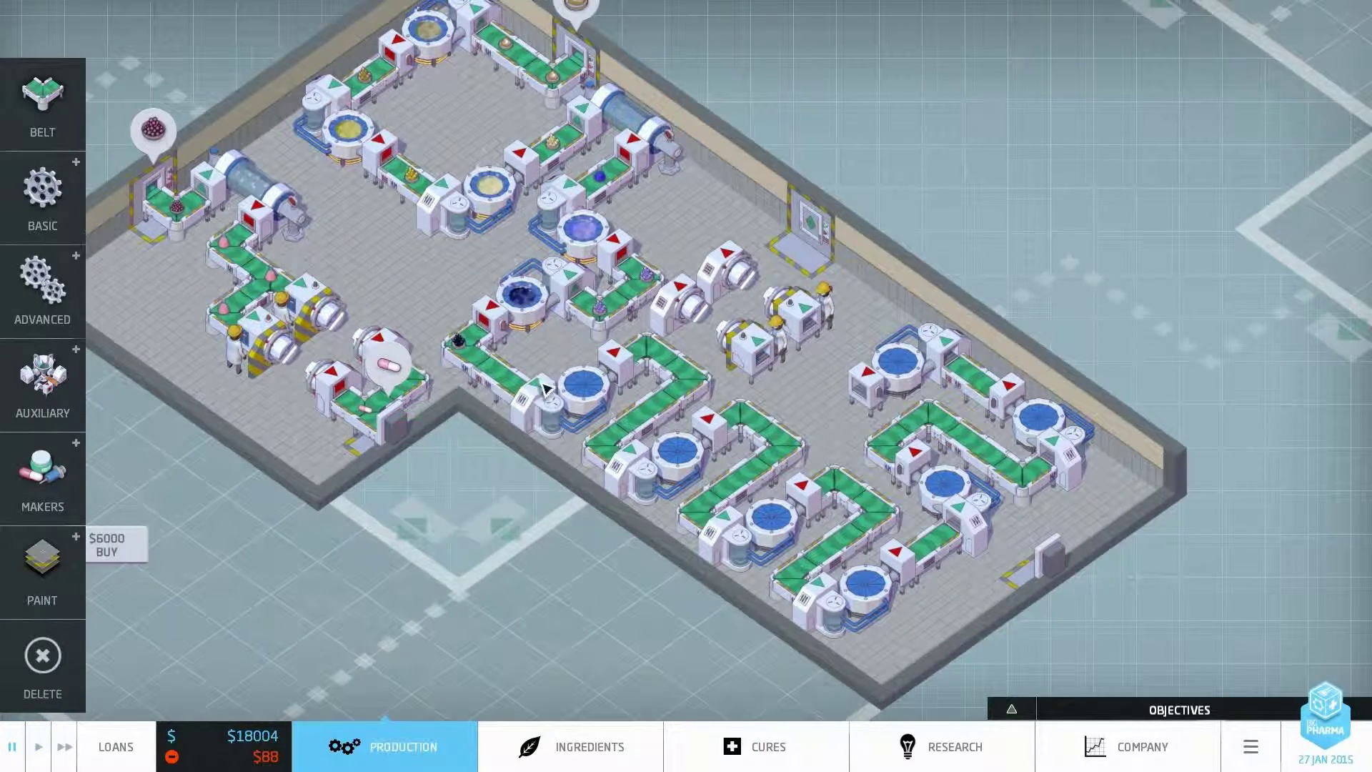
key("a")
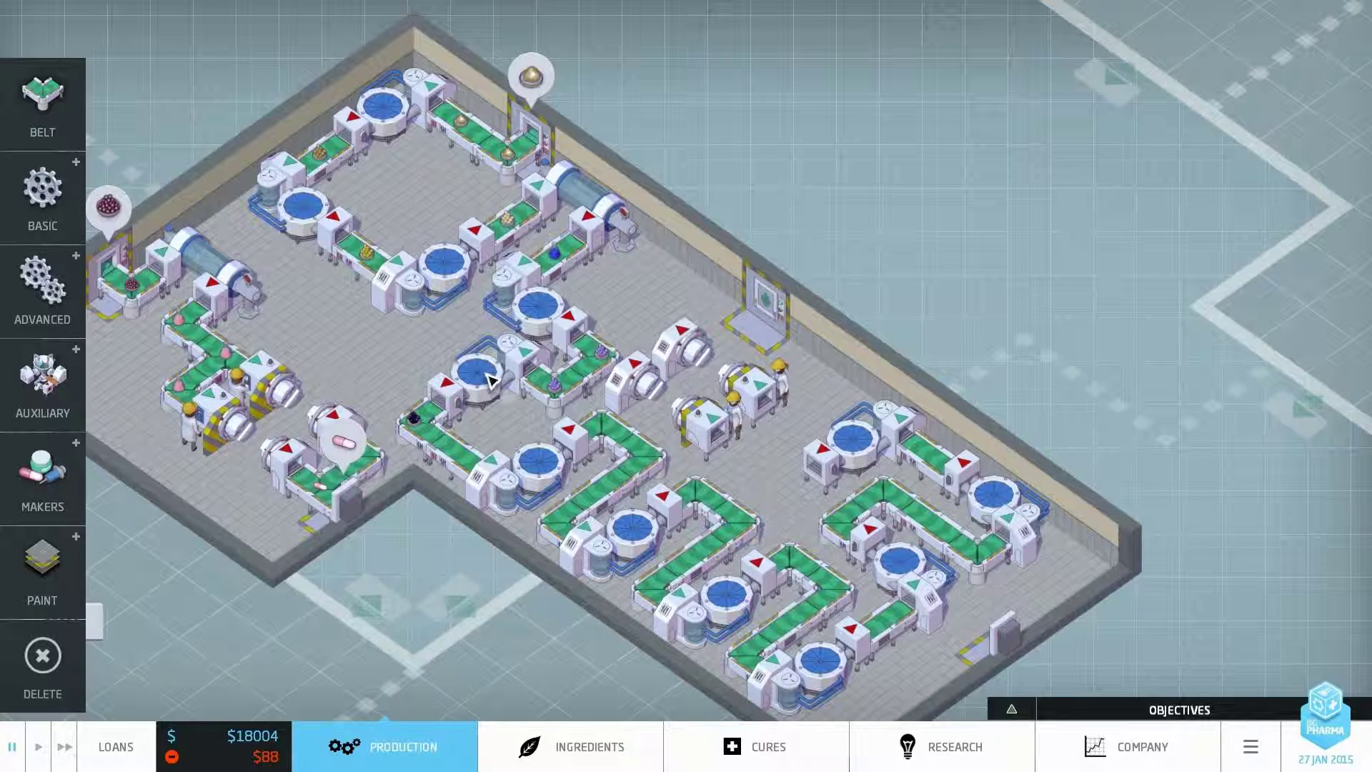
key("w")
key("a")
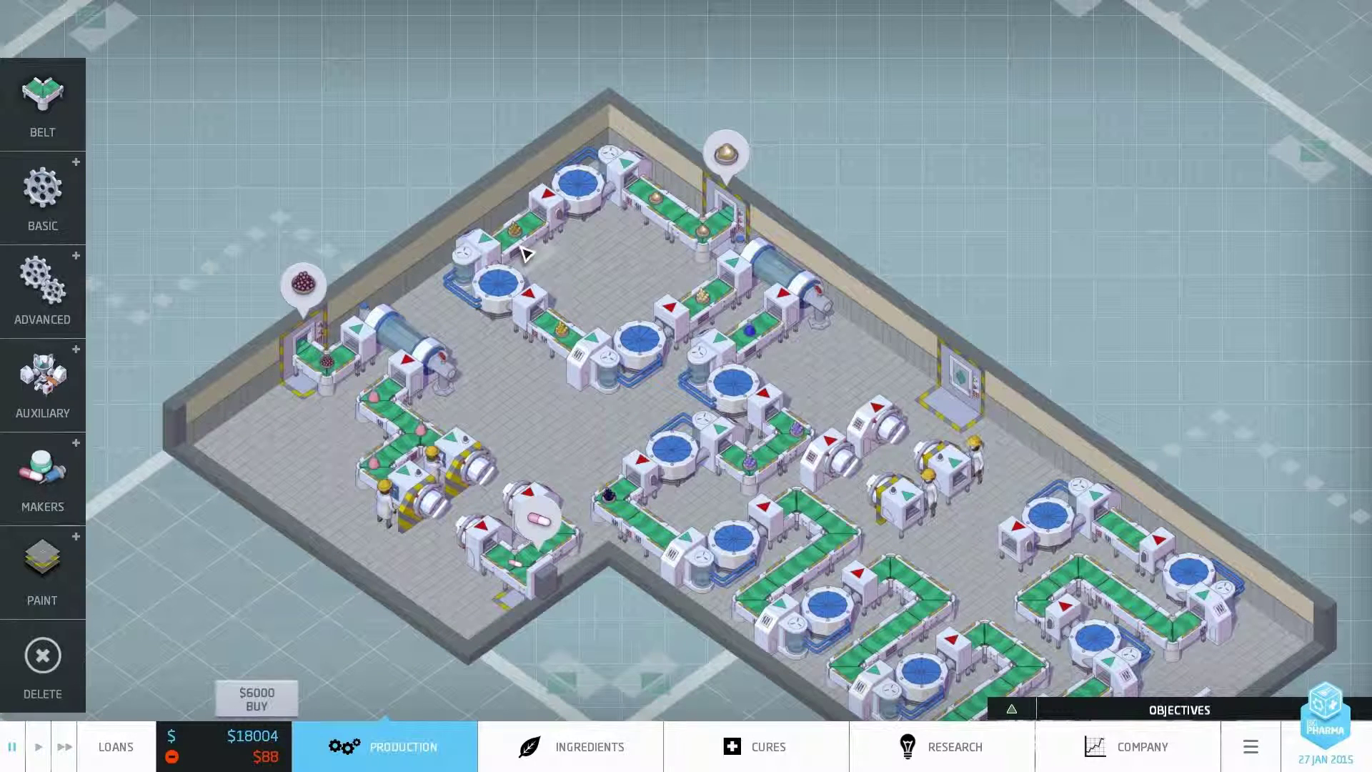
left_click(499, 306)
left_click(43, 96)
key("a")
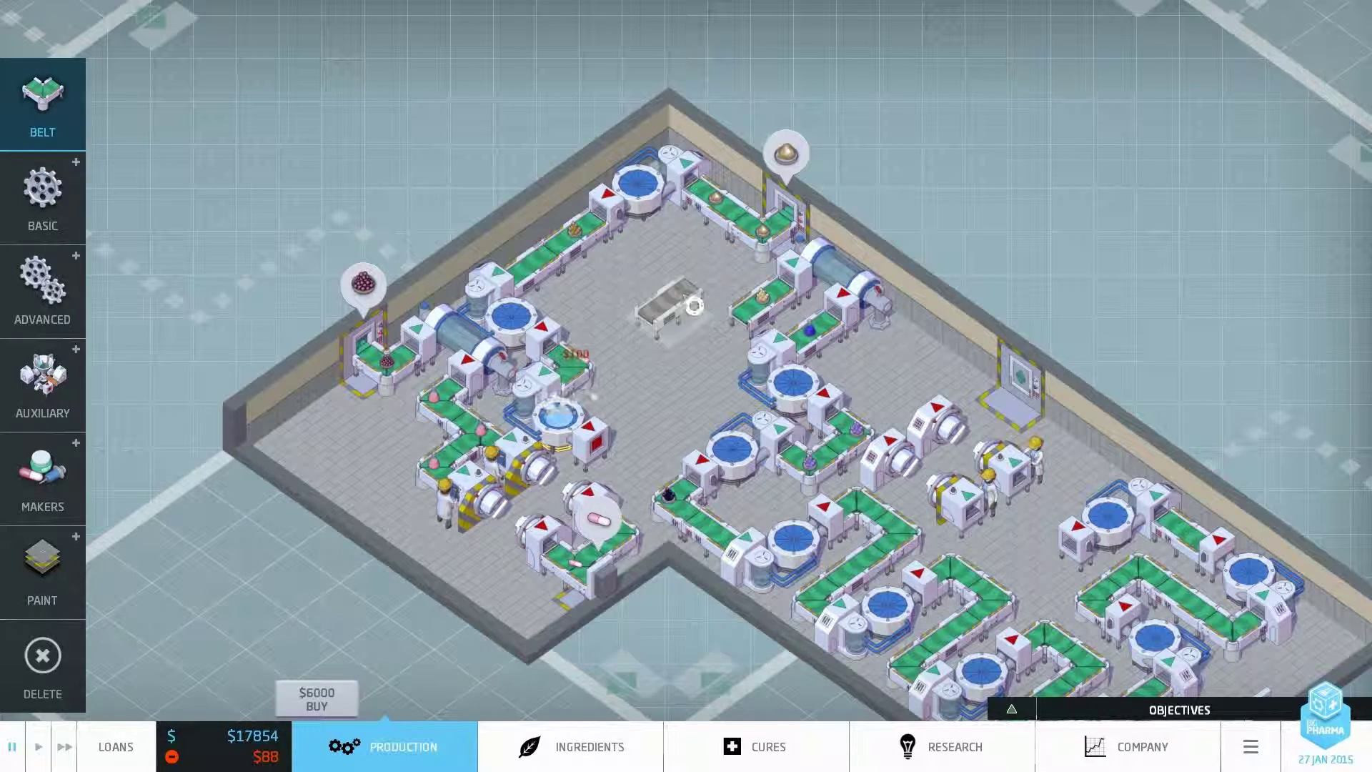
Set a rotated mixer beside the other mixer and run new belts along the back wall.
left_click(831, 289)
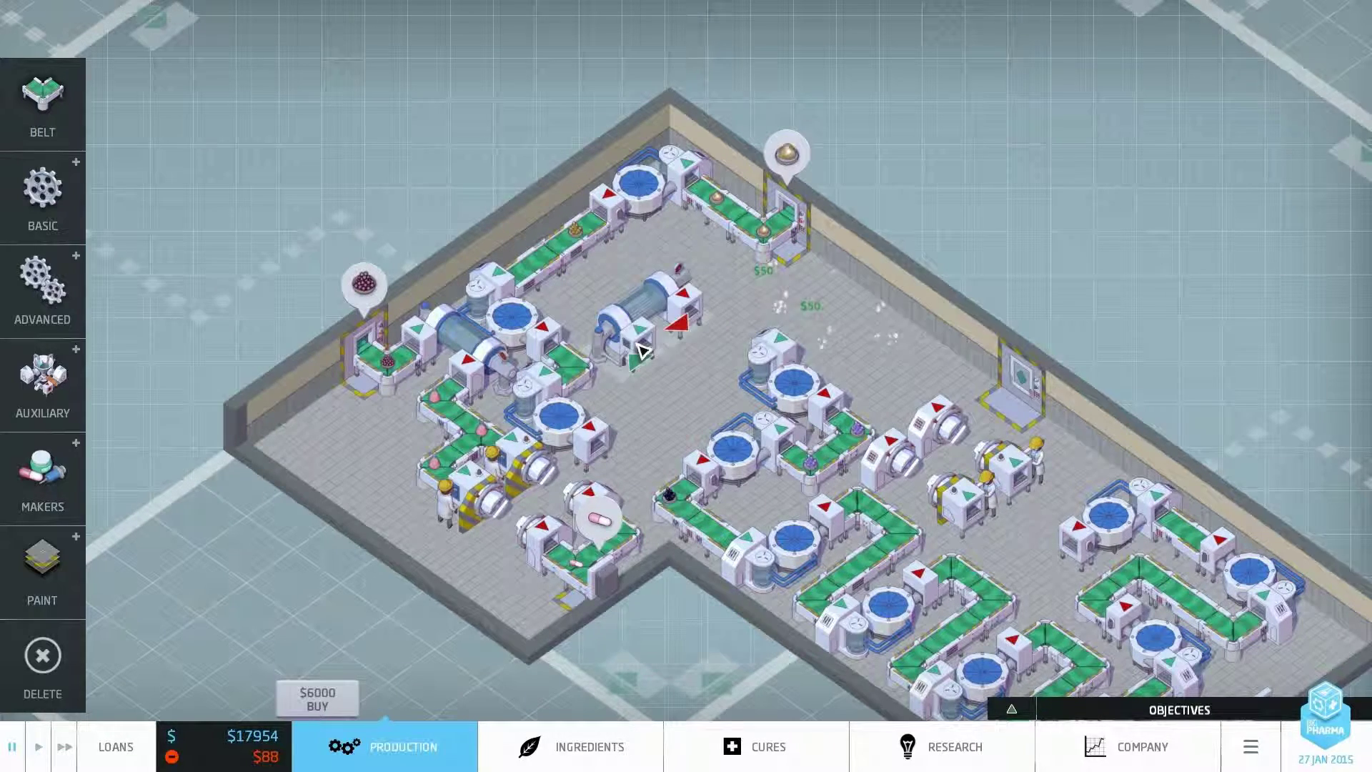
left_click(59, 80)
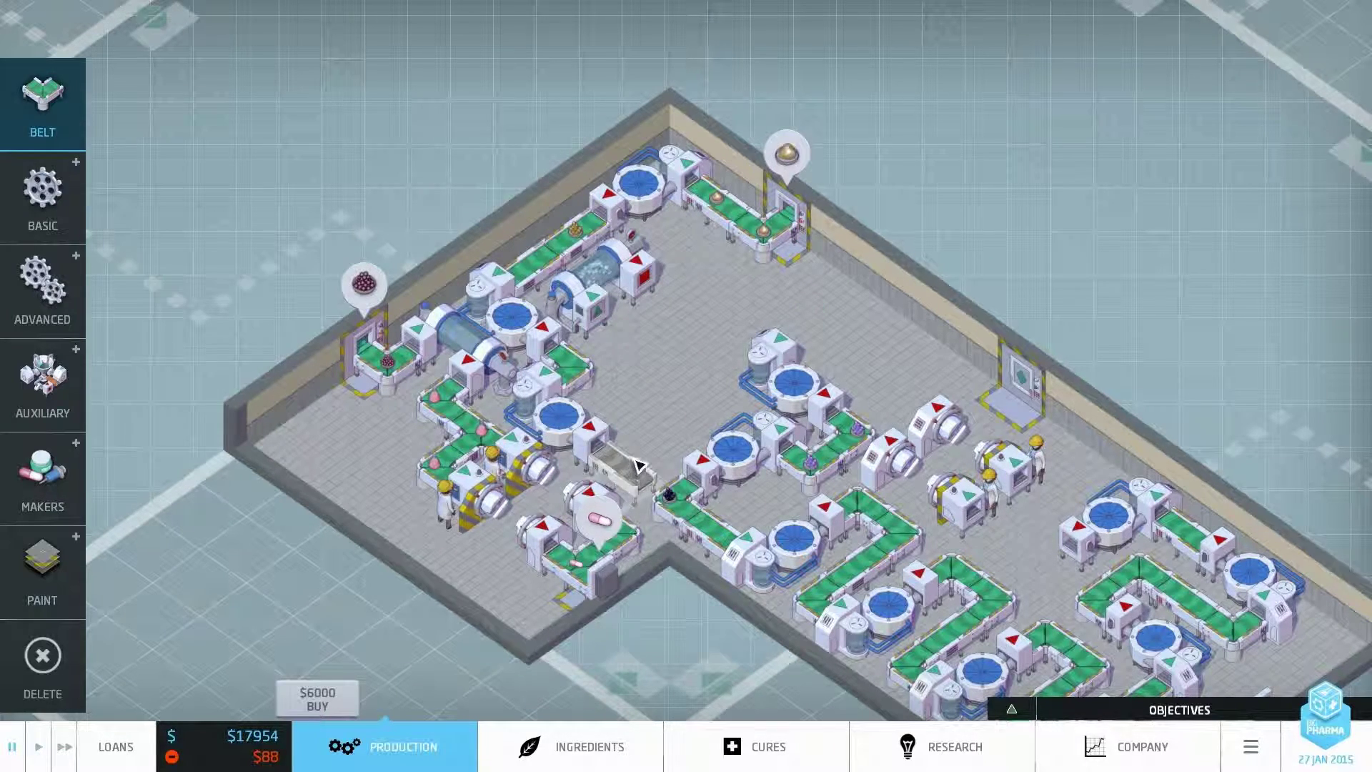
left_click_drag(639, 466, 601, 295)
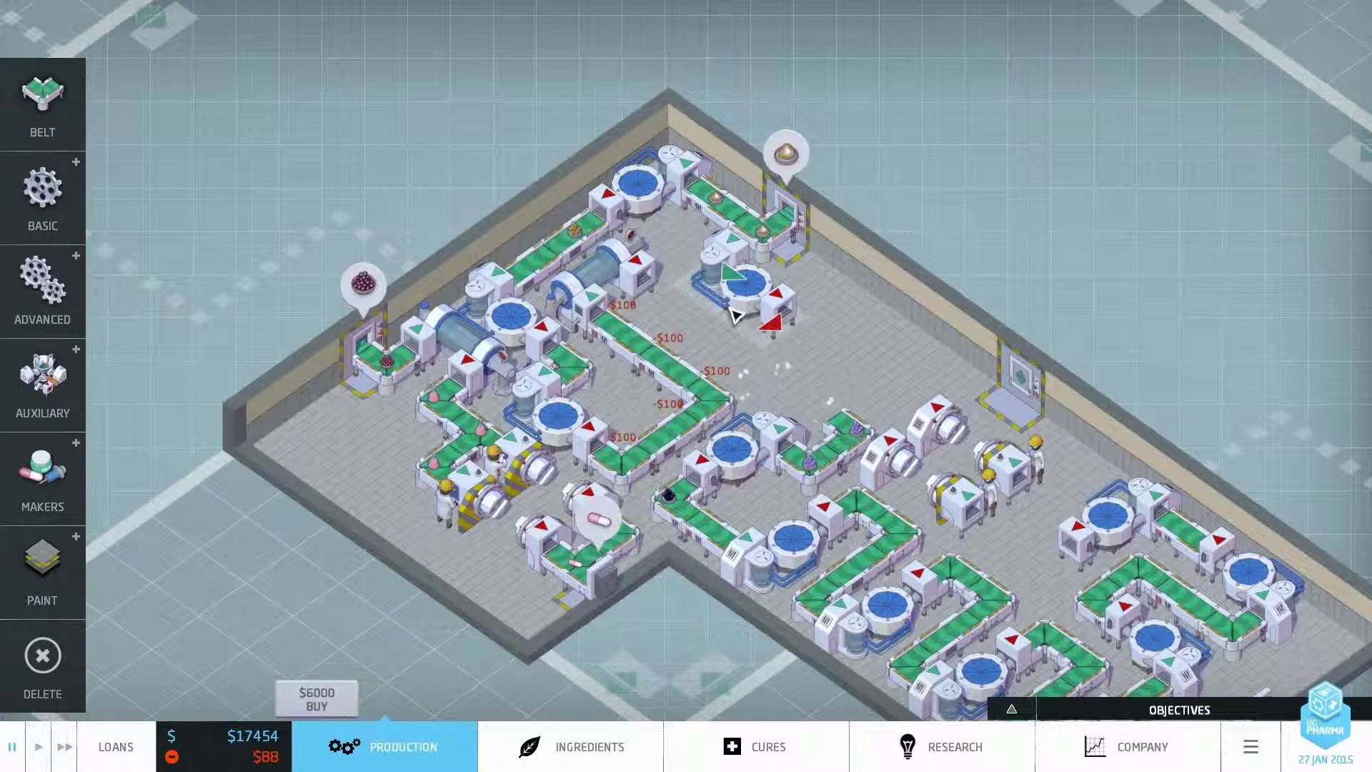
key("r")
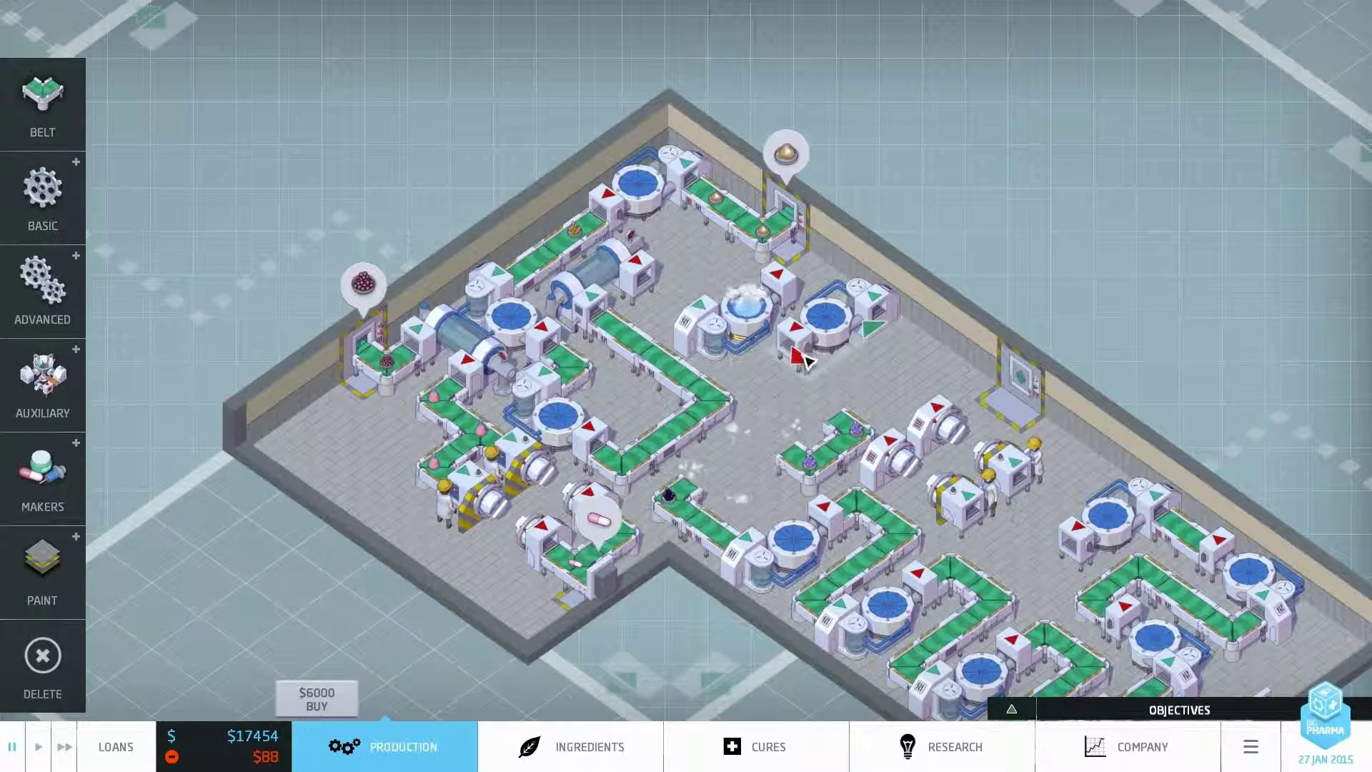
left_click(814, 354)
right_click(861, 454)
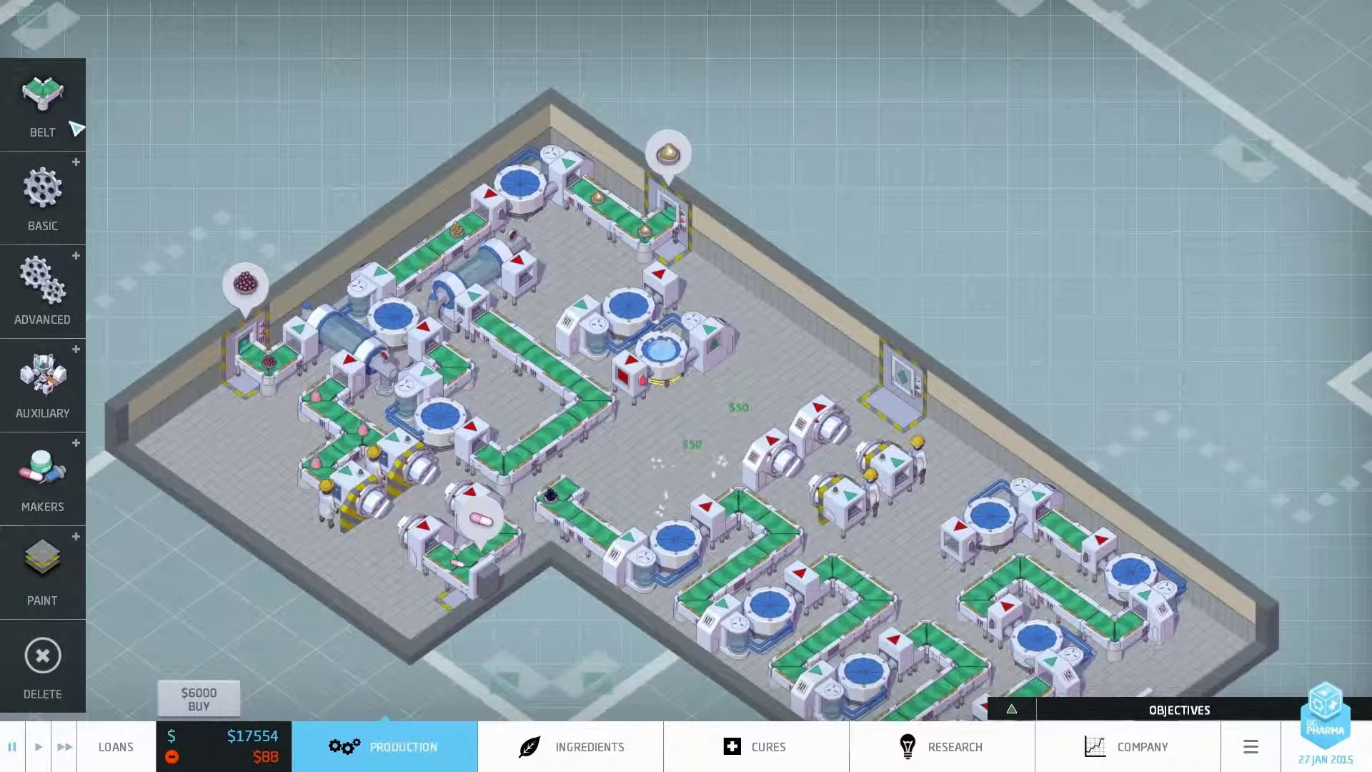
left_click_drag(695, 294, 713, 367)
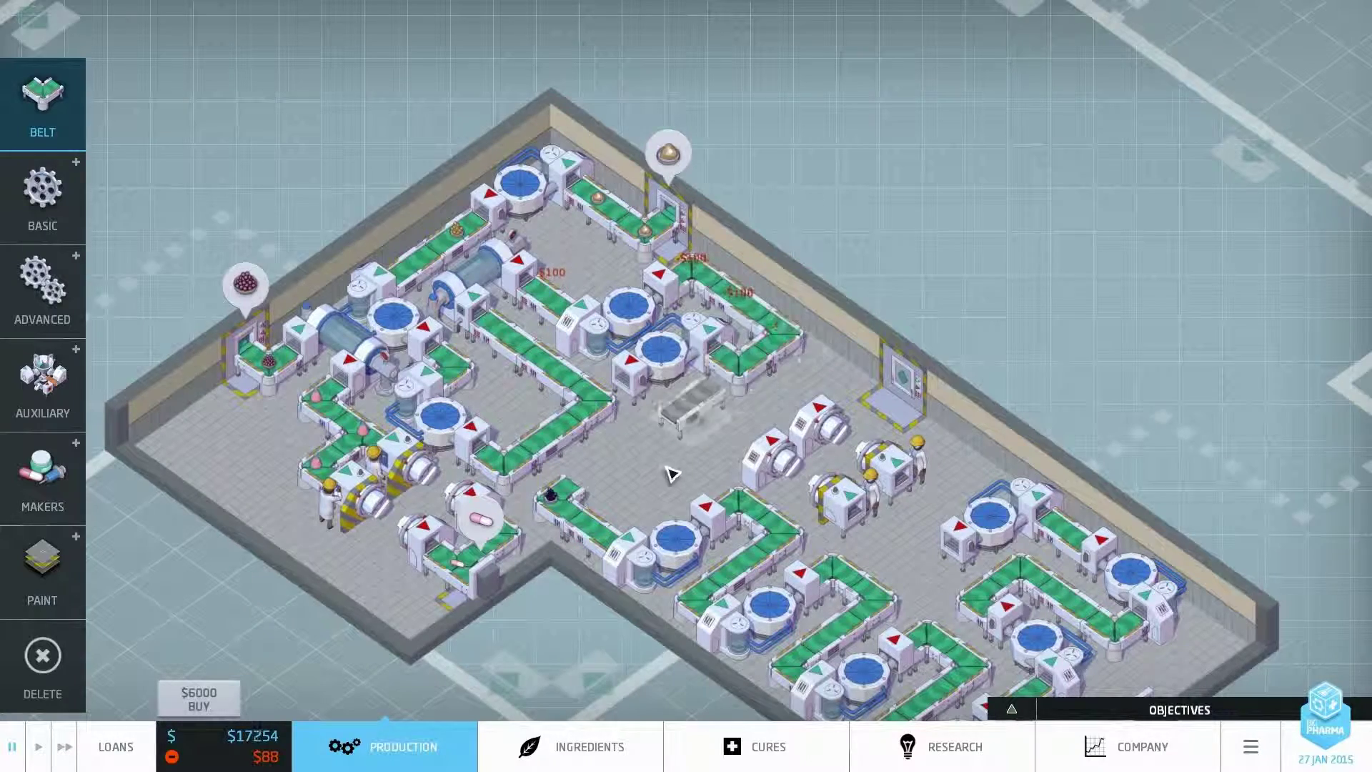
right_click(713, 367)
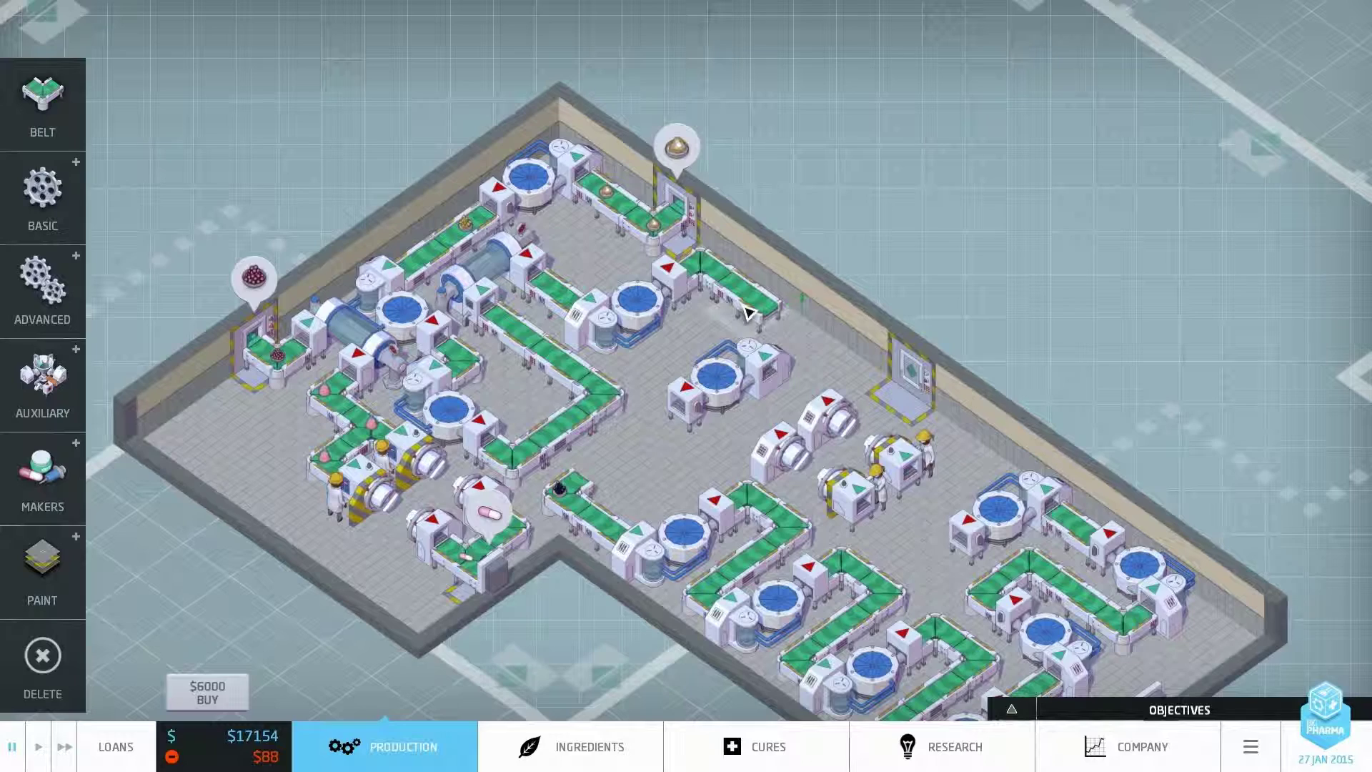
Extend the wall belt, delete leftover belt pieces, and pick up and rotate two more mixers.
left_click(775, 406)
right_click(568, 492)
right_click(606, 524)
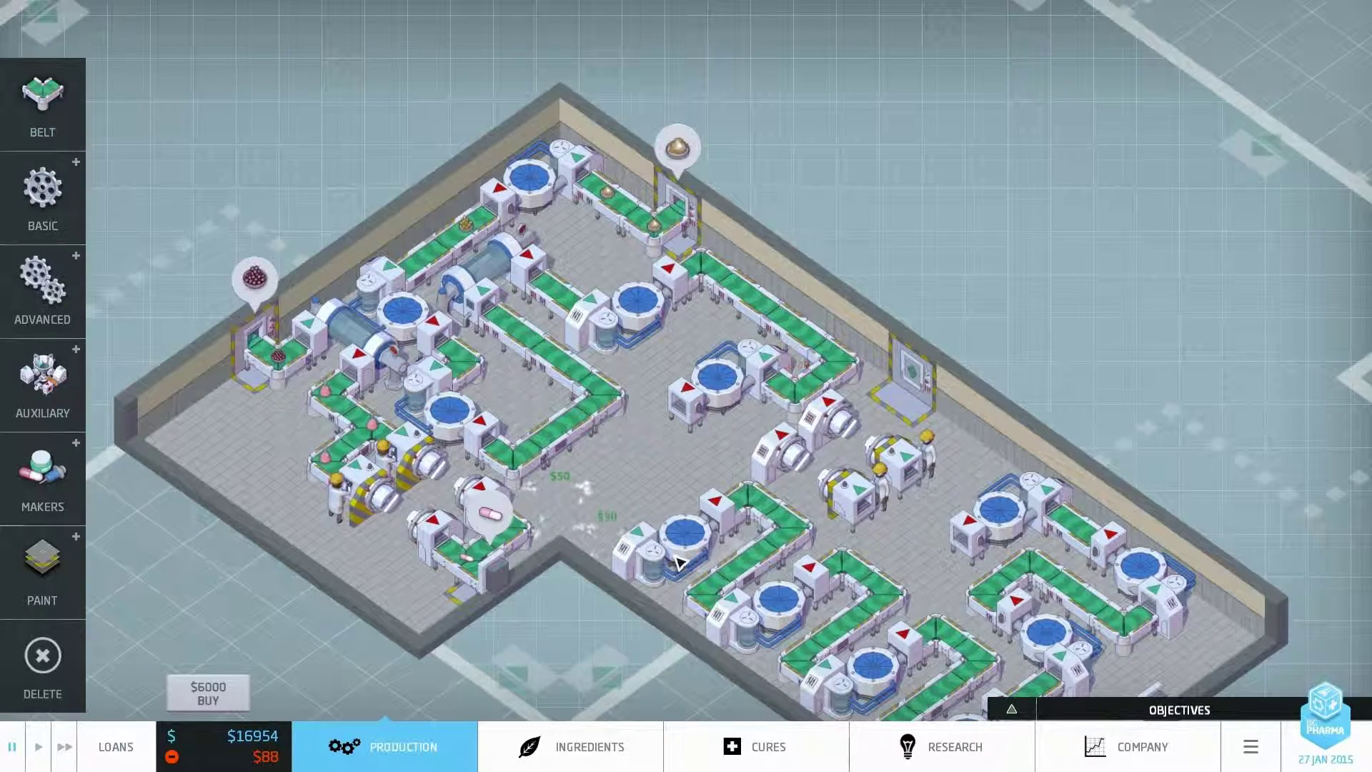
left_click(677, 560)
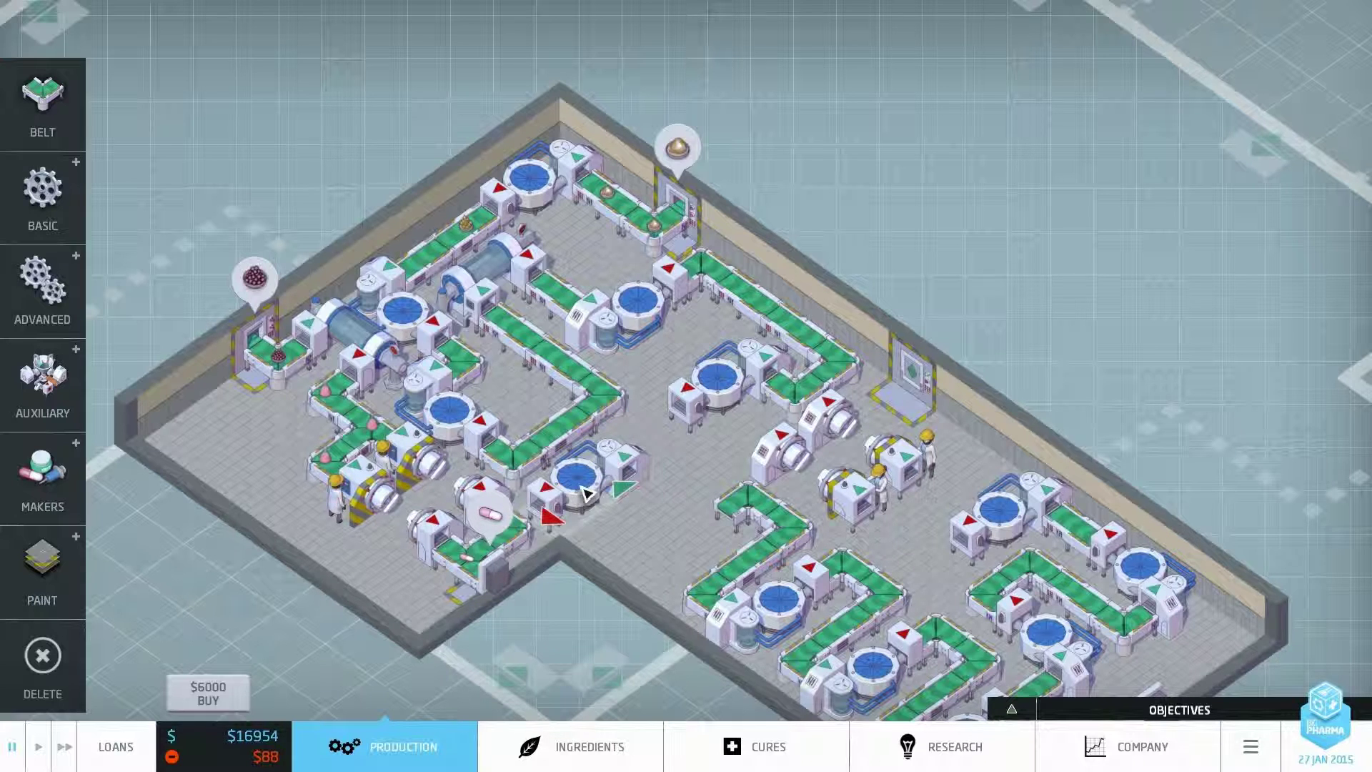
key("r")
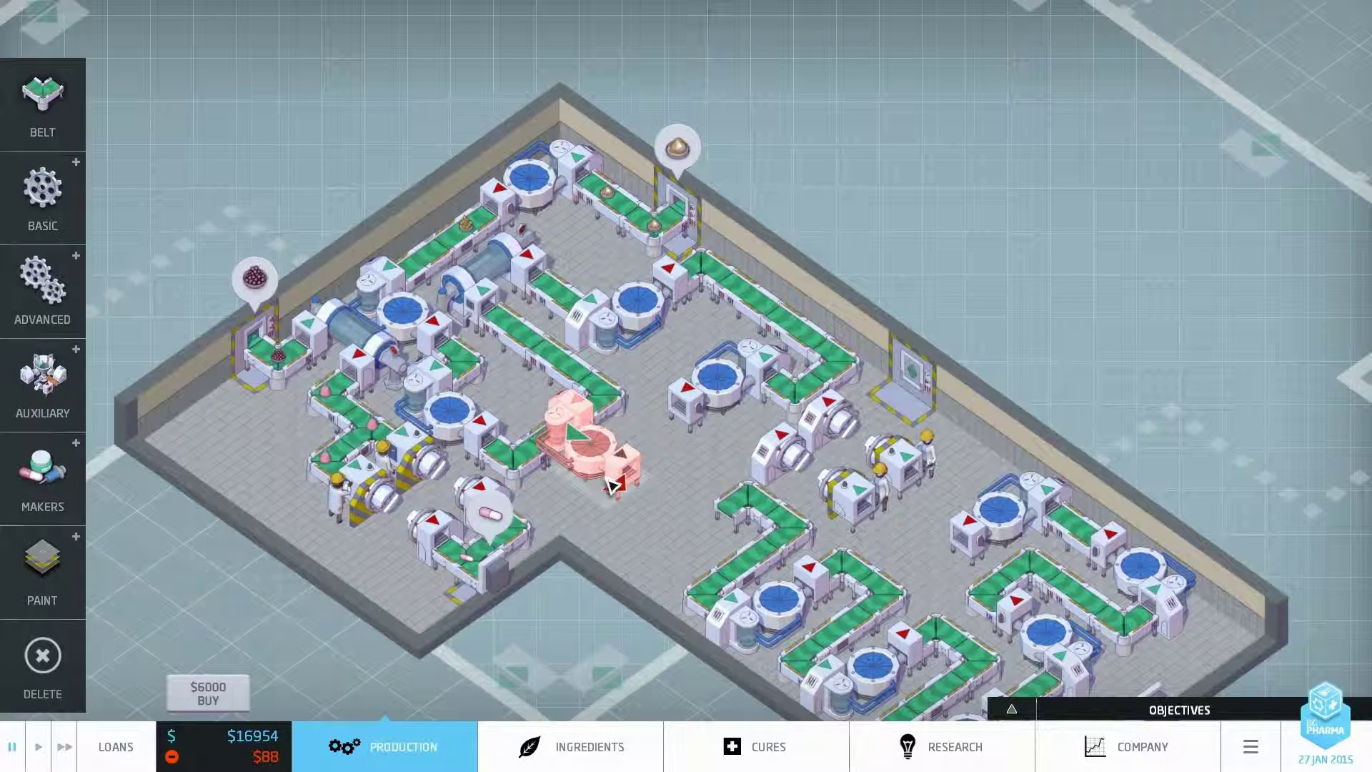
right_click(750, 521)
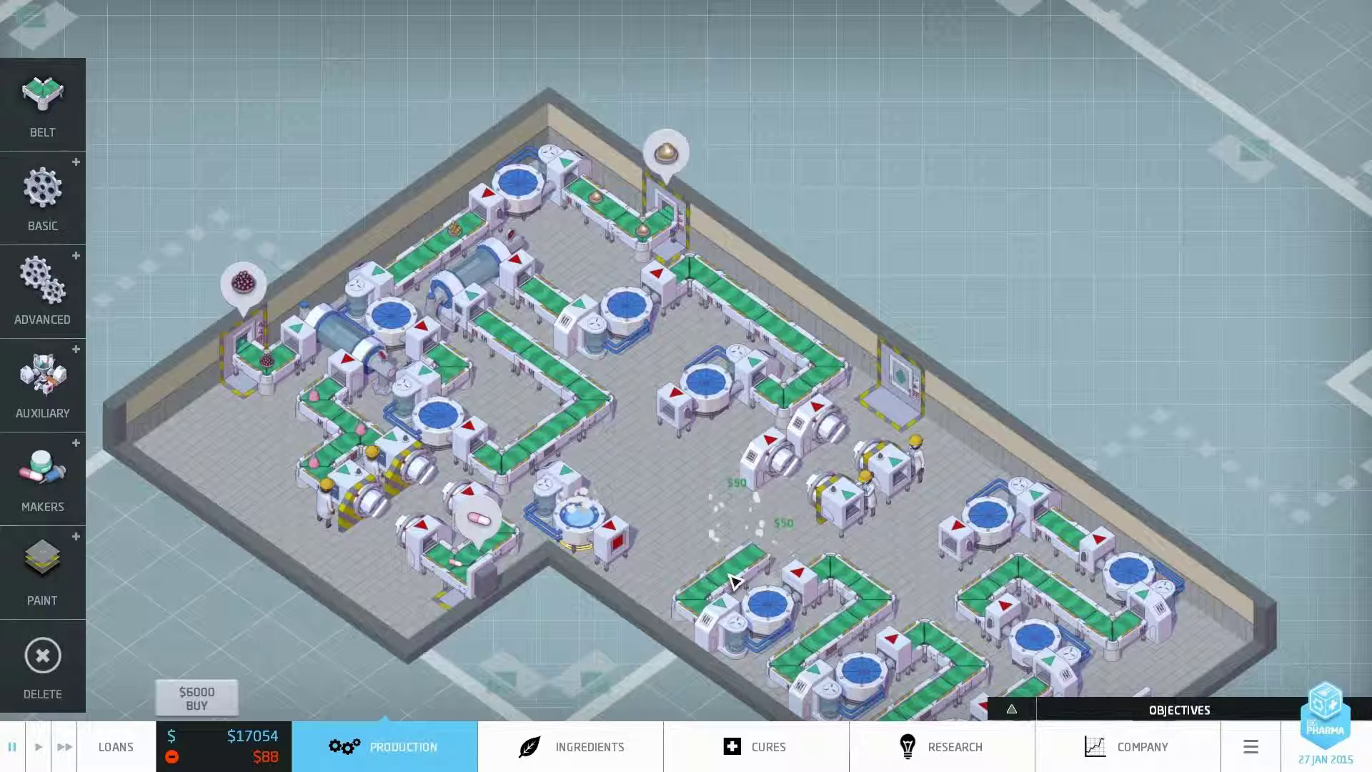
left_click(779, 628)
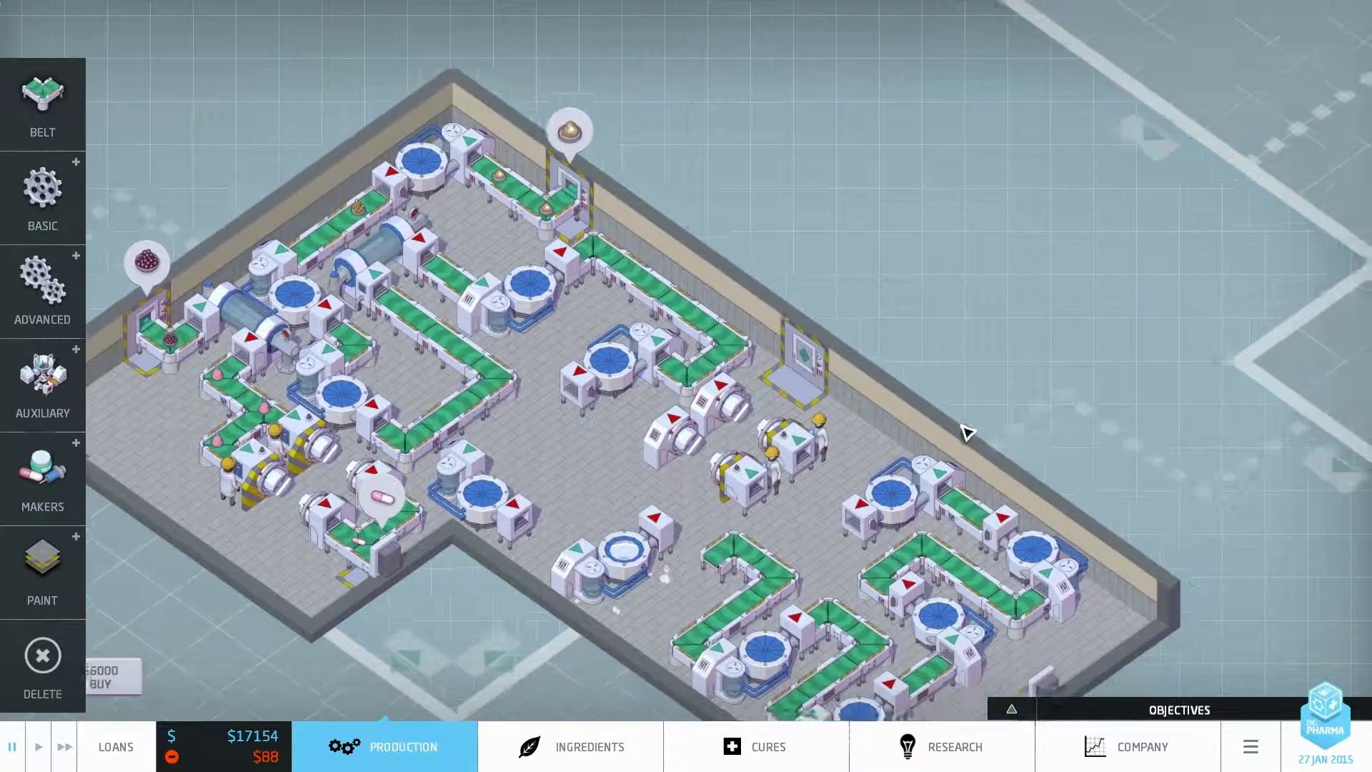
key("s")
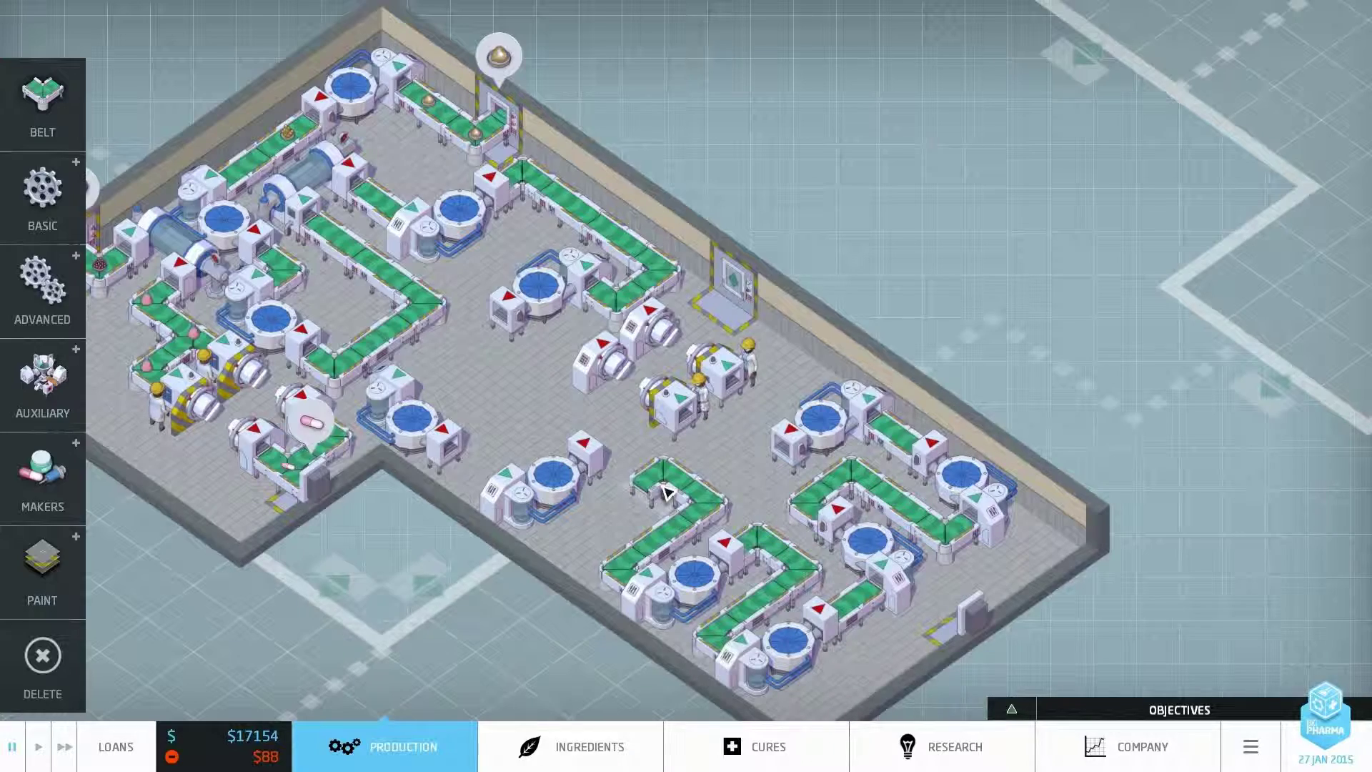
Remove the upper-wall belt and place a new belt piece there.
key("a")
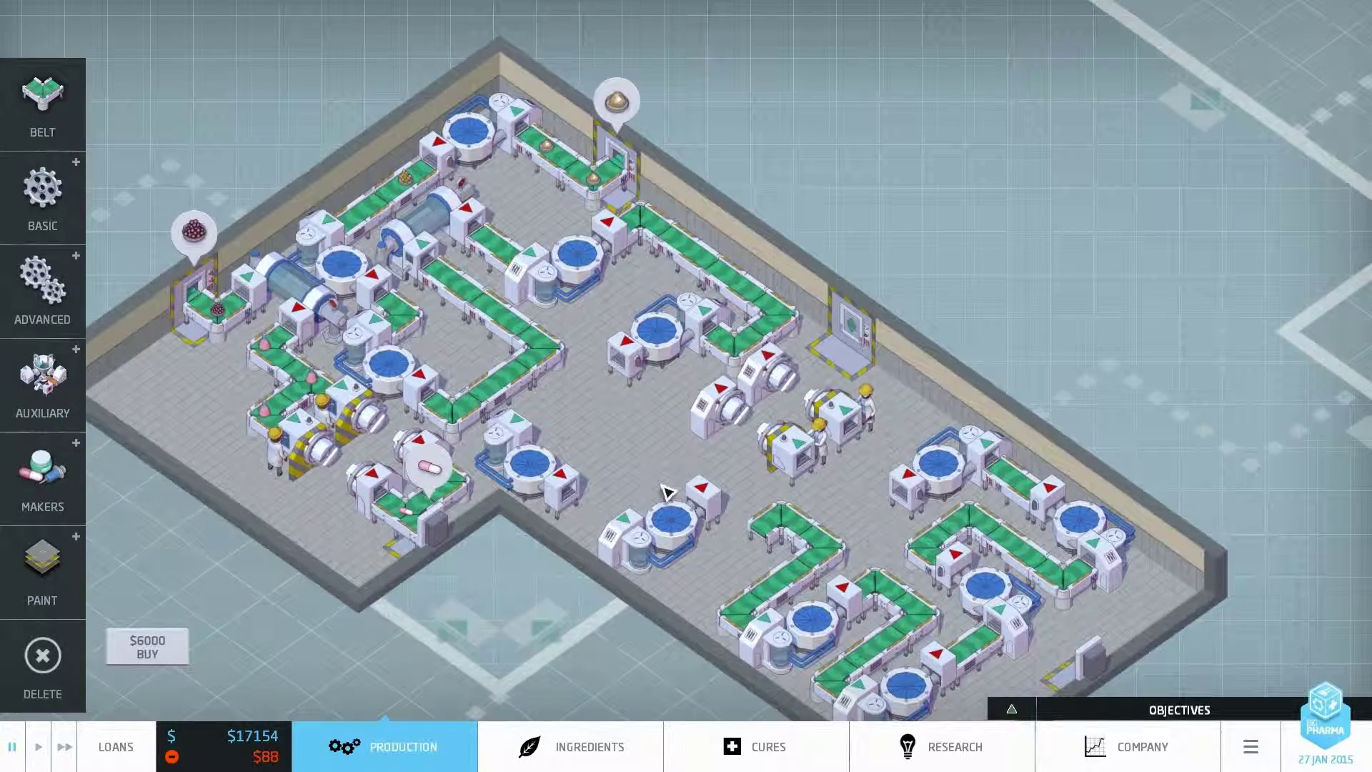
key("a")
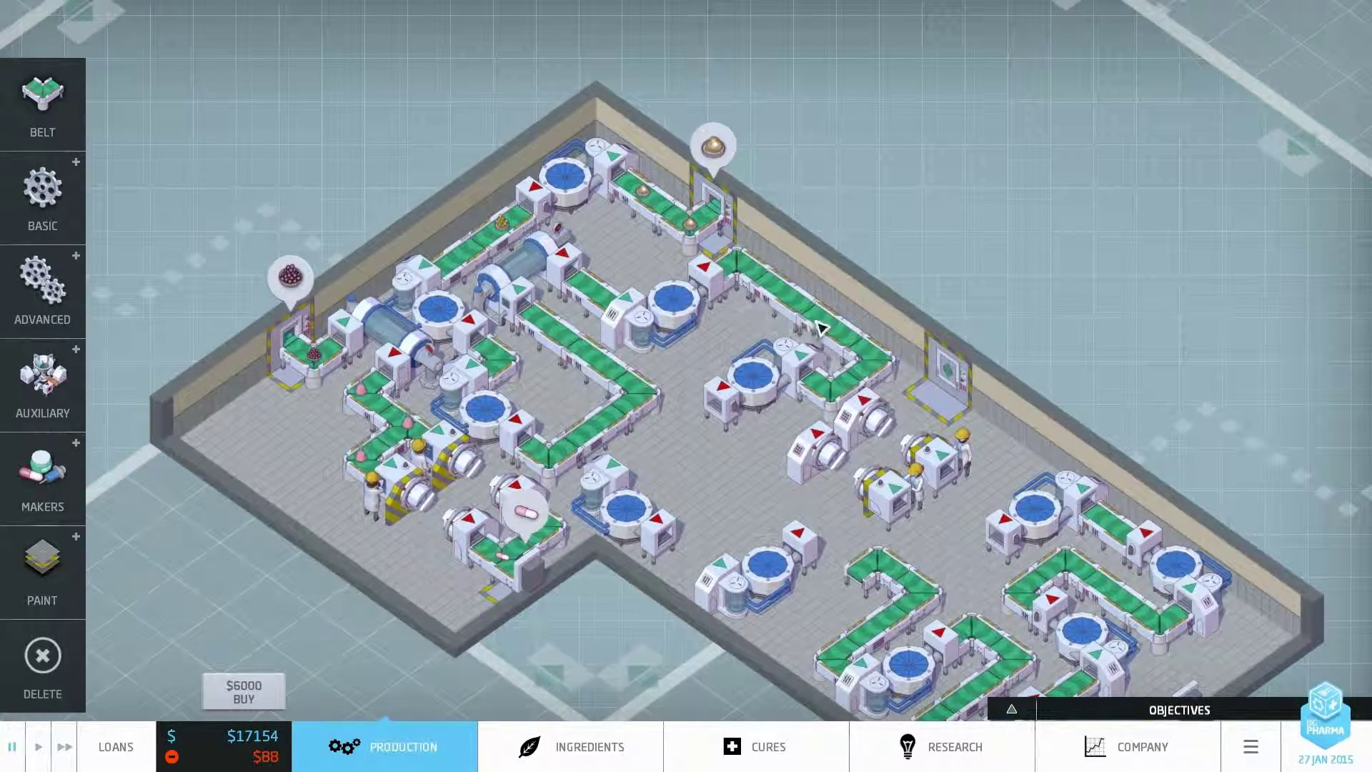
left_click_drag(817, 326, 718, 268)
key("a")
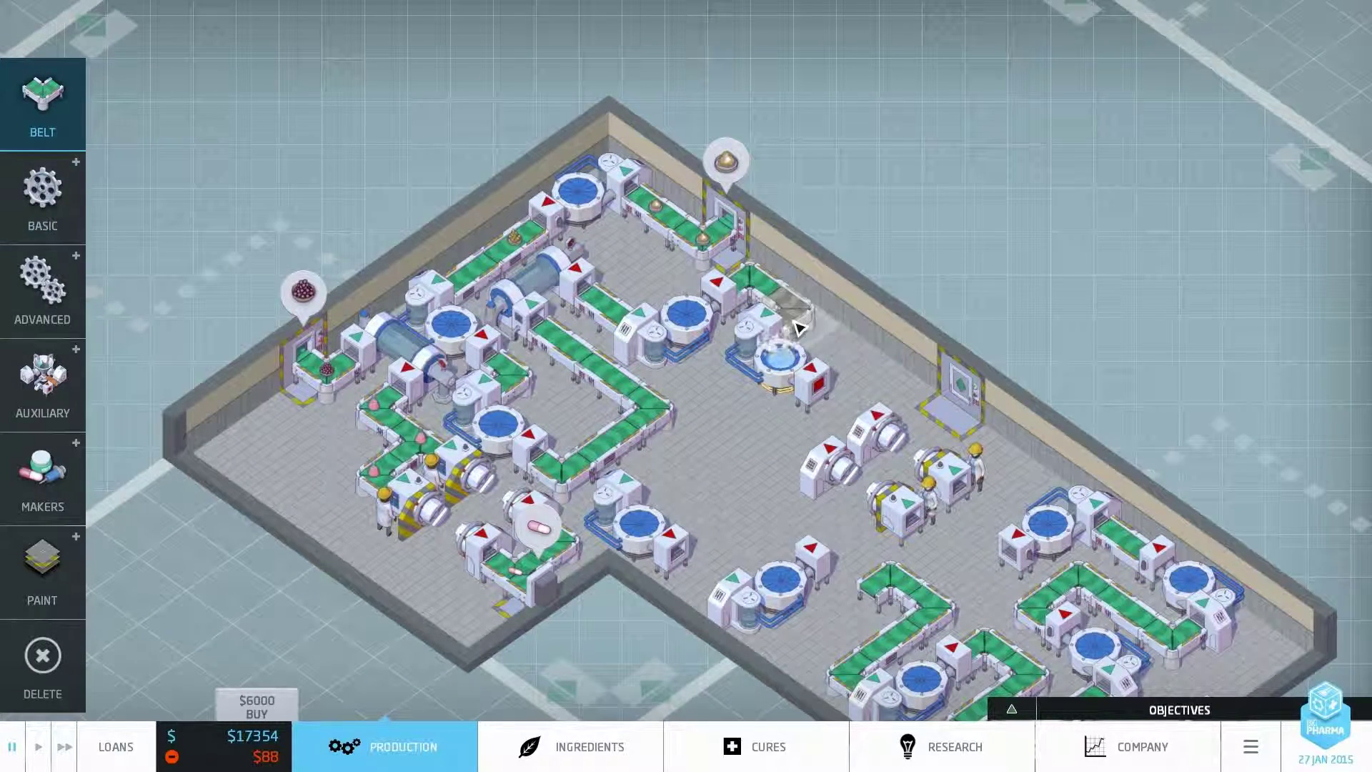
left_click(799, 327)
Move the mixer, evaporator and lower-right machine, clearing the lower-right belts.
left_click_drag(657, 523, 730, 435)
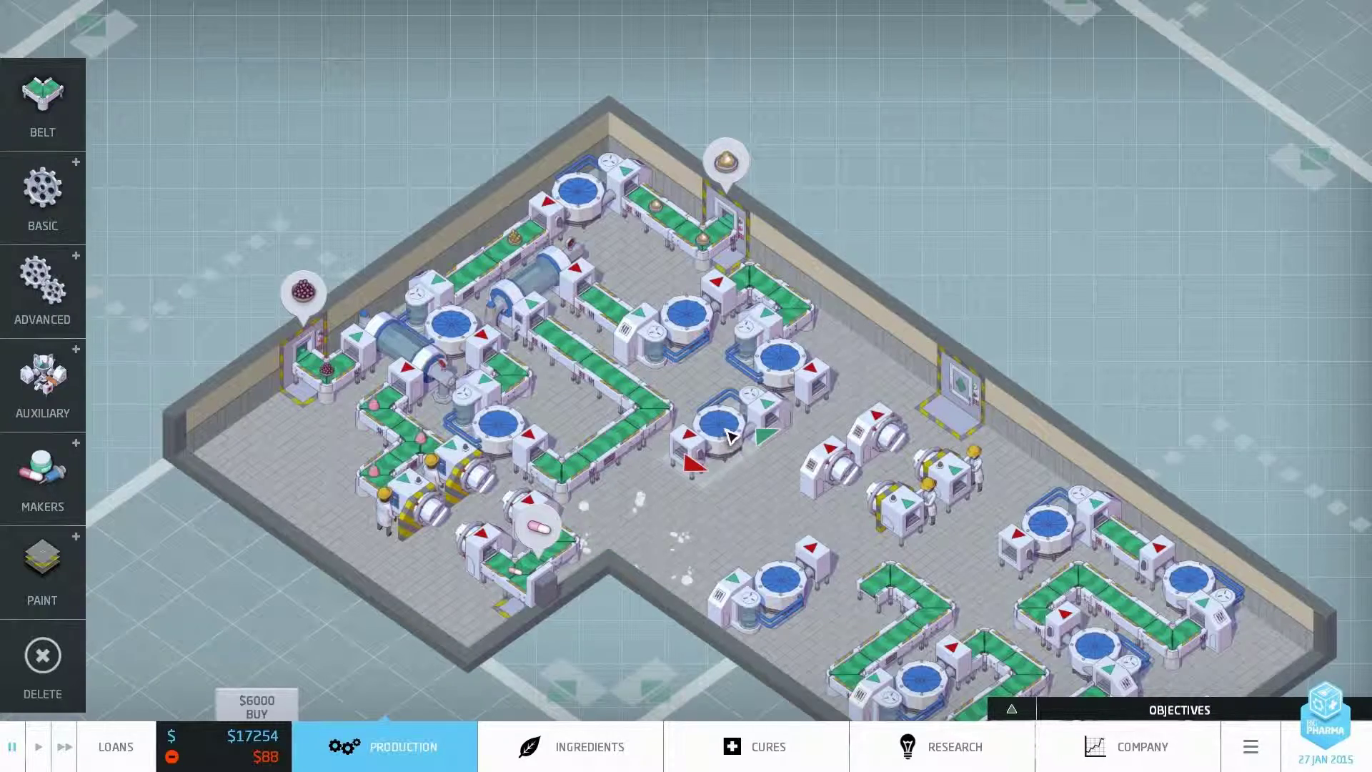
left_click_drag(750, 558, 633, 546)
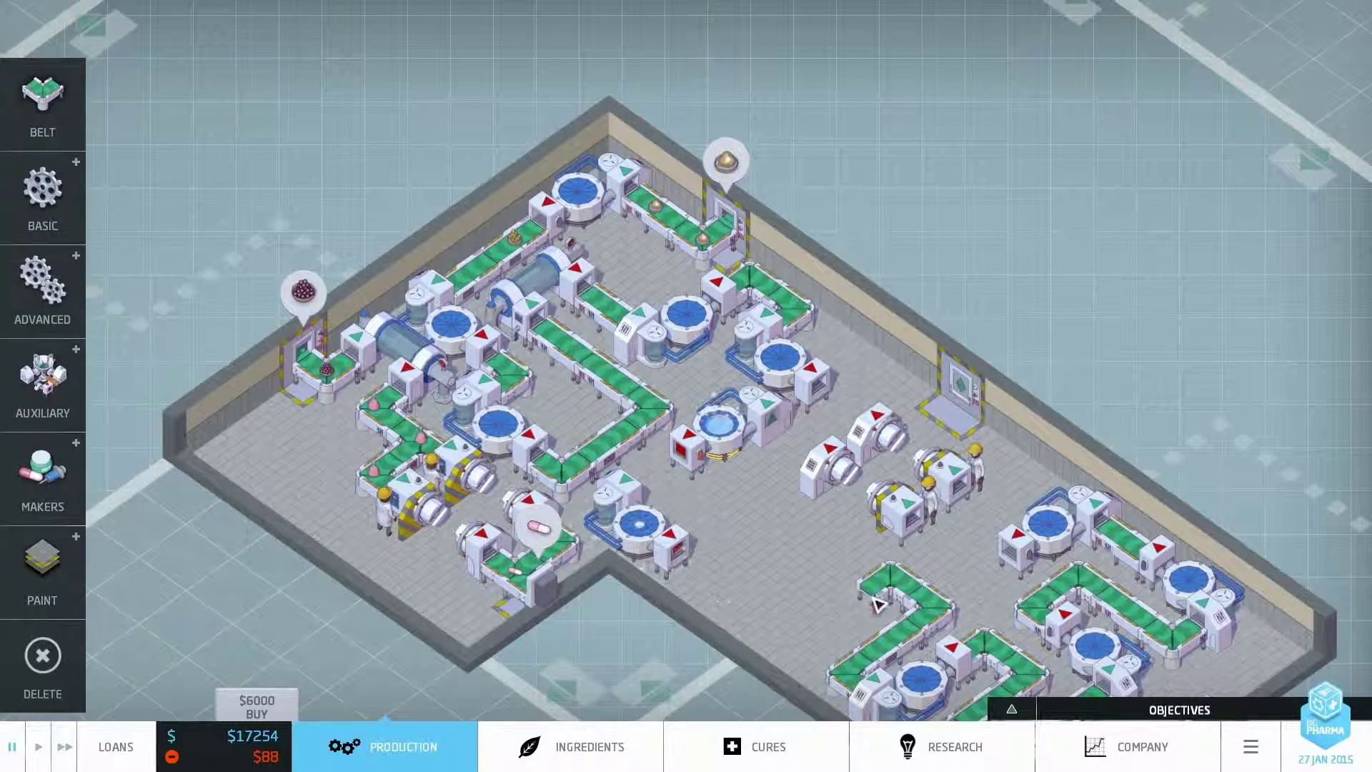
scroll(874, 603, "down", 2)
right_click(874, 603)
scroll(858, 606, "up", 2)
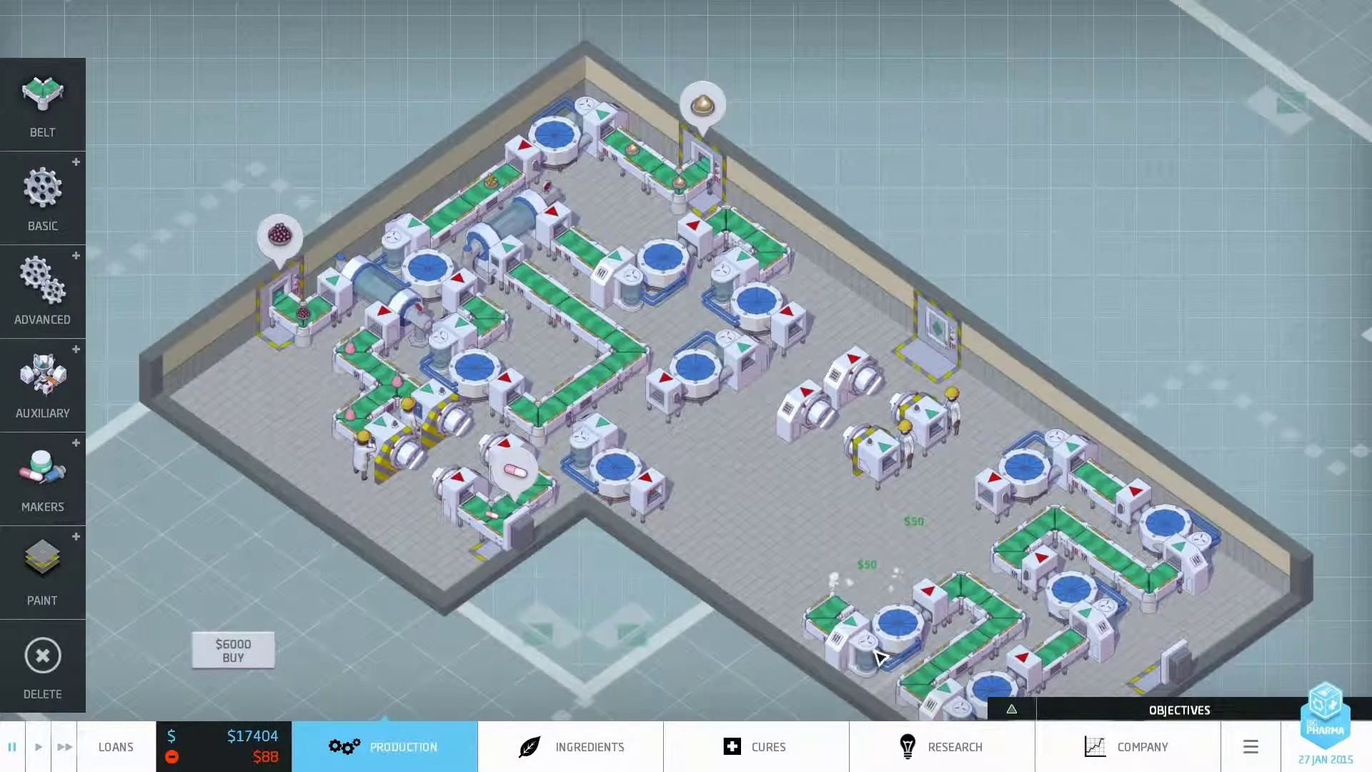
left_click_drag(880, 653, 750, 552)
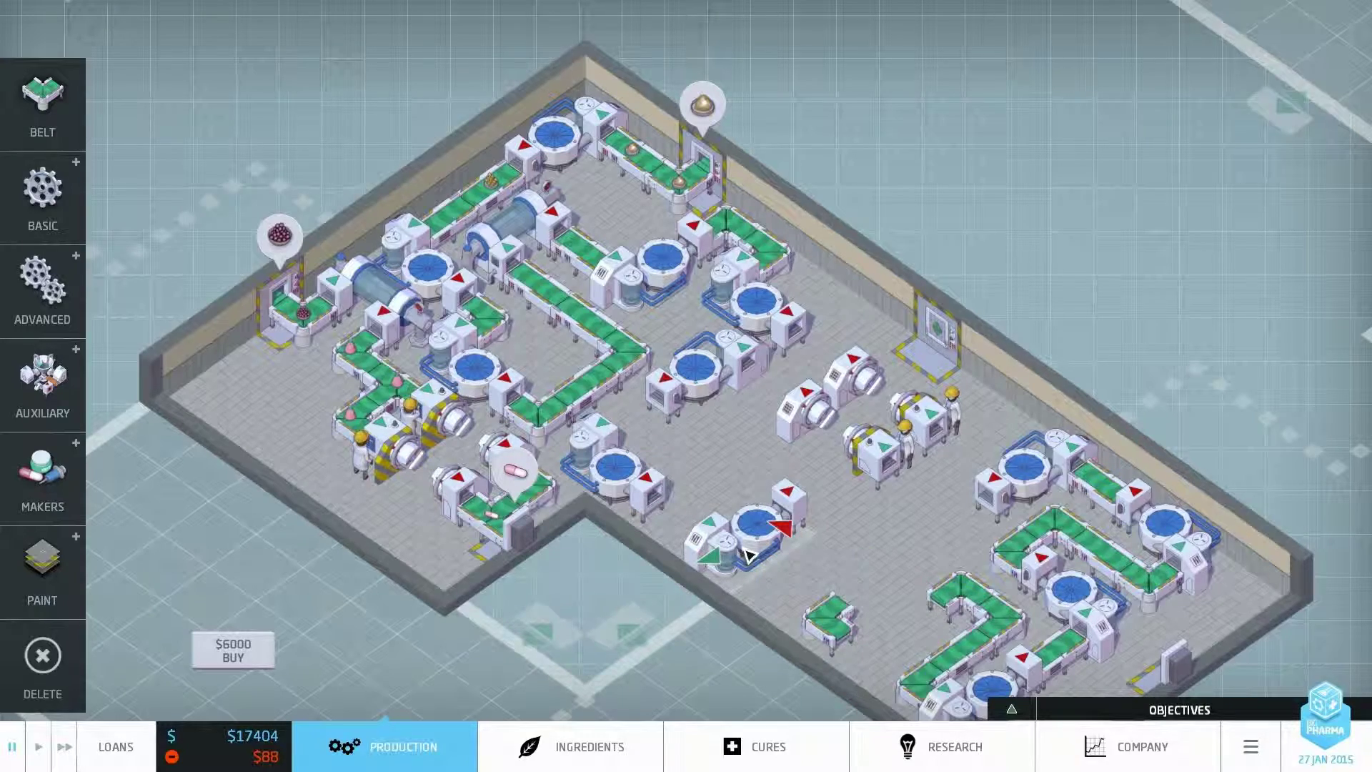
right_click(847, 628)
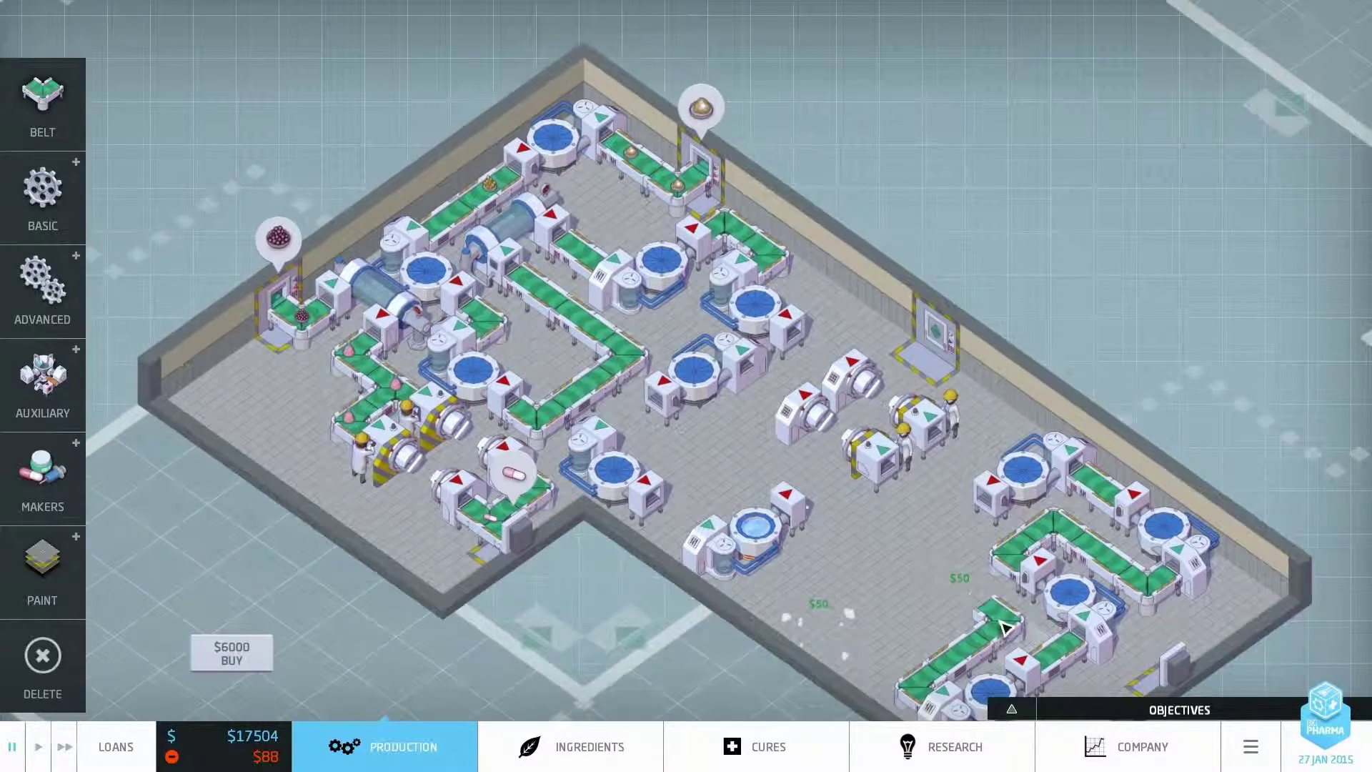
scroll(847, 627, "down", 2)
left_click_drag(847, 627, 910, 544)
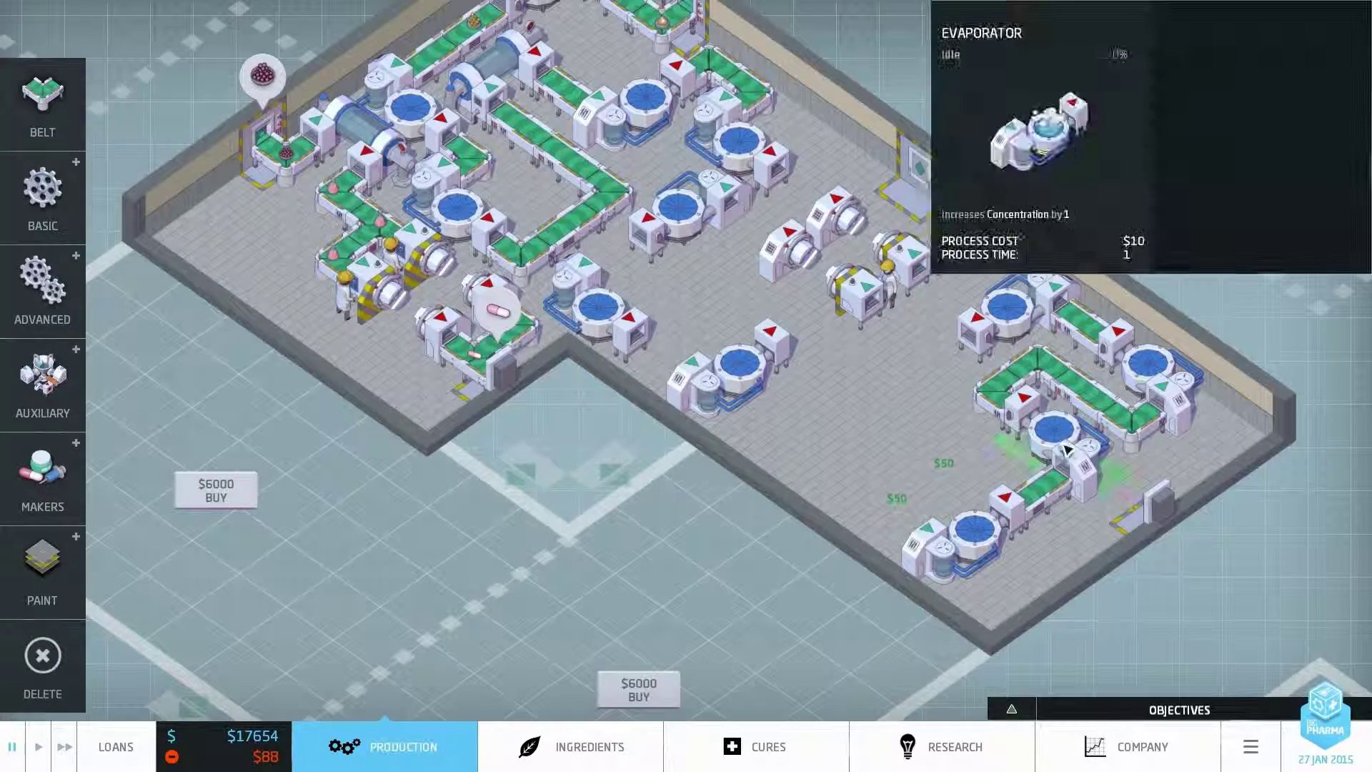
Shift two lower-right machines left and delete the belt along the right wall.
left_click_drag(1024, 445, 816, 466)
left_click_drag(954, 537, 909, 529)
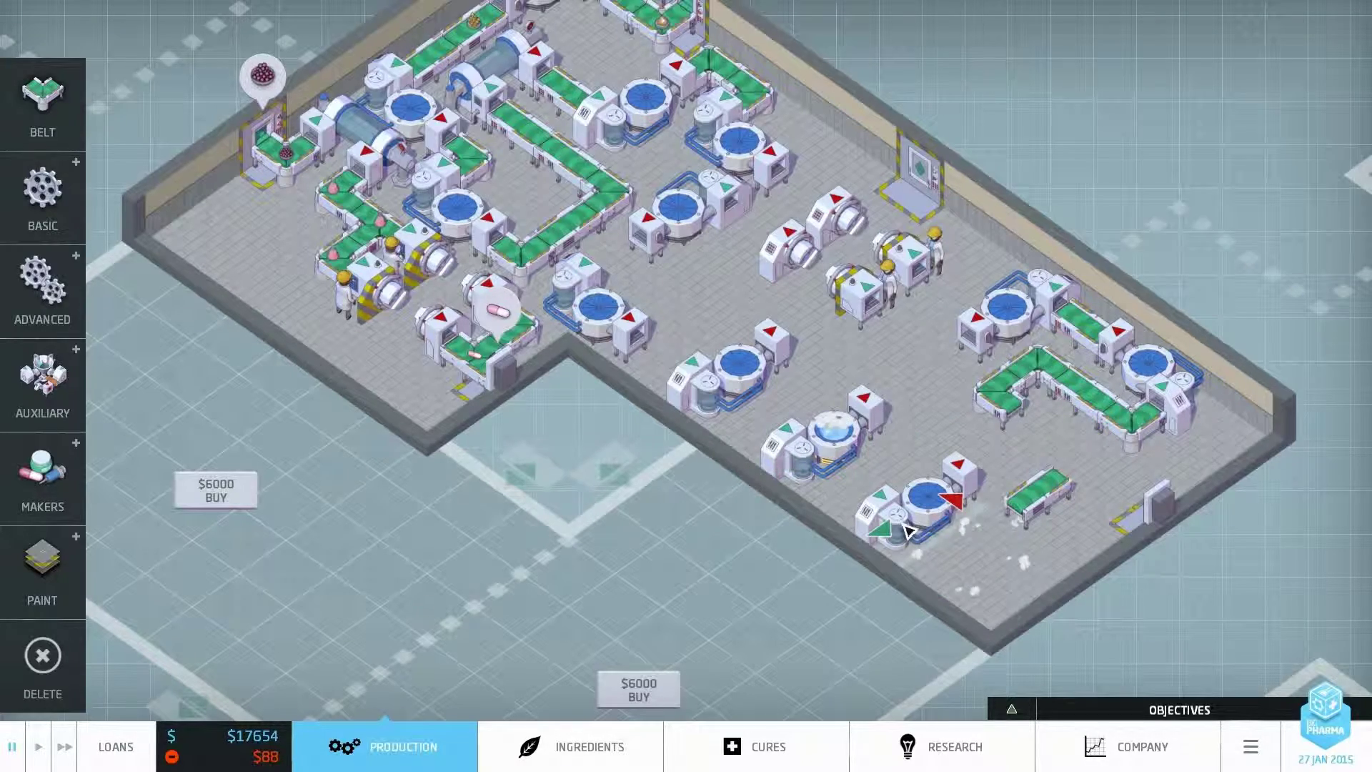
right_click(1040, 499)
left_click_drag(966, 429, 976, 442)
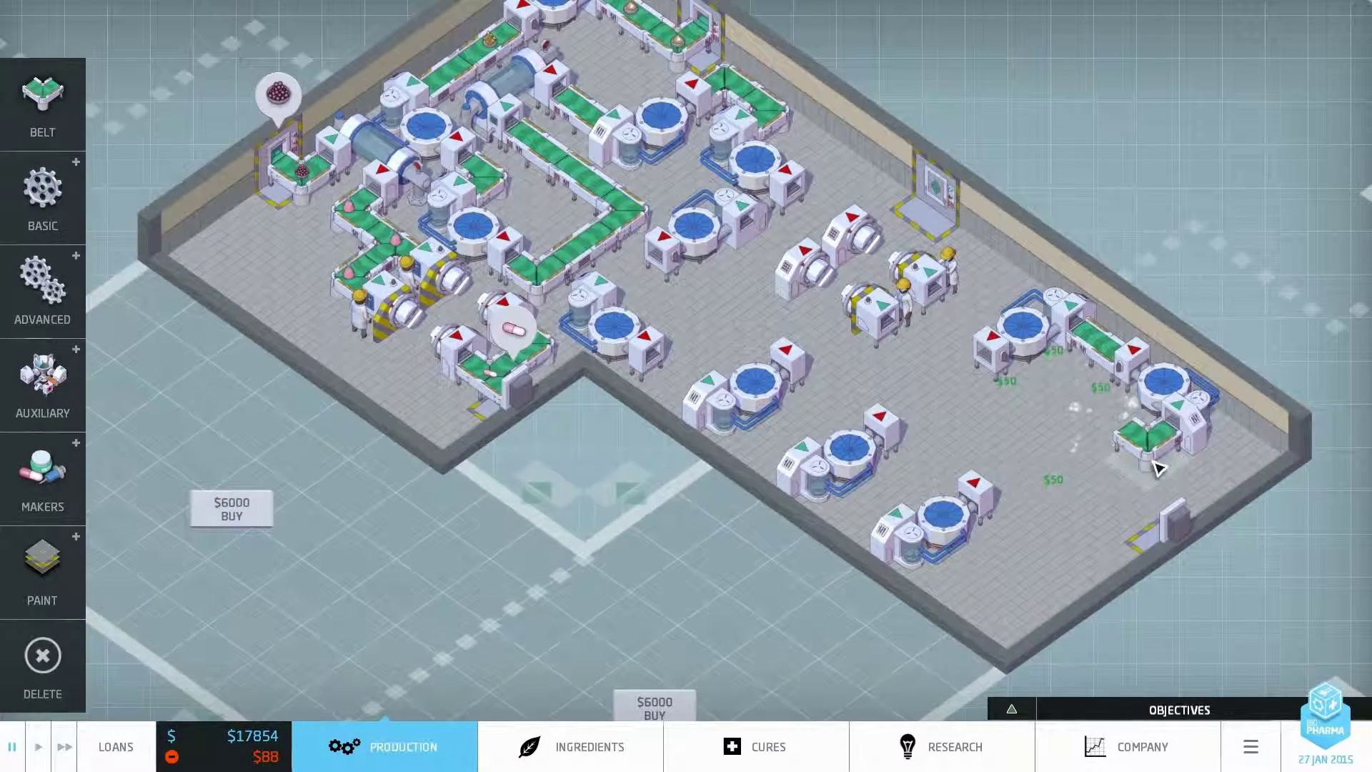
Reposition the right-side machines and move the machine group into the right corner.
left_click_drag(1188, 398, 1092, 484)
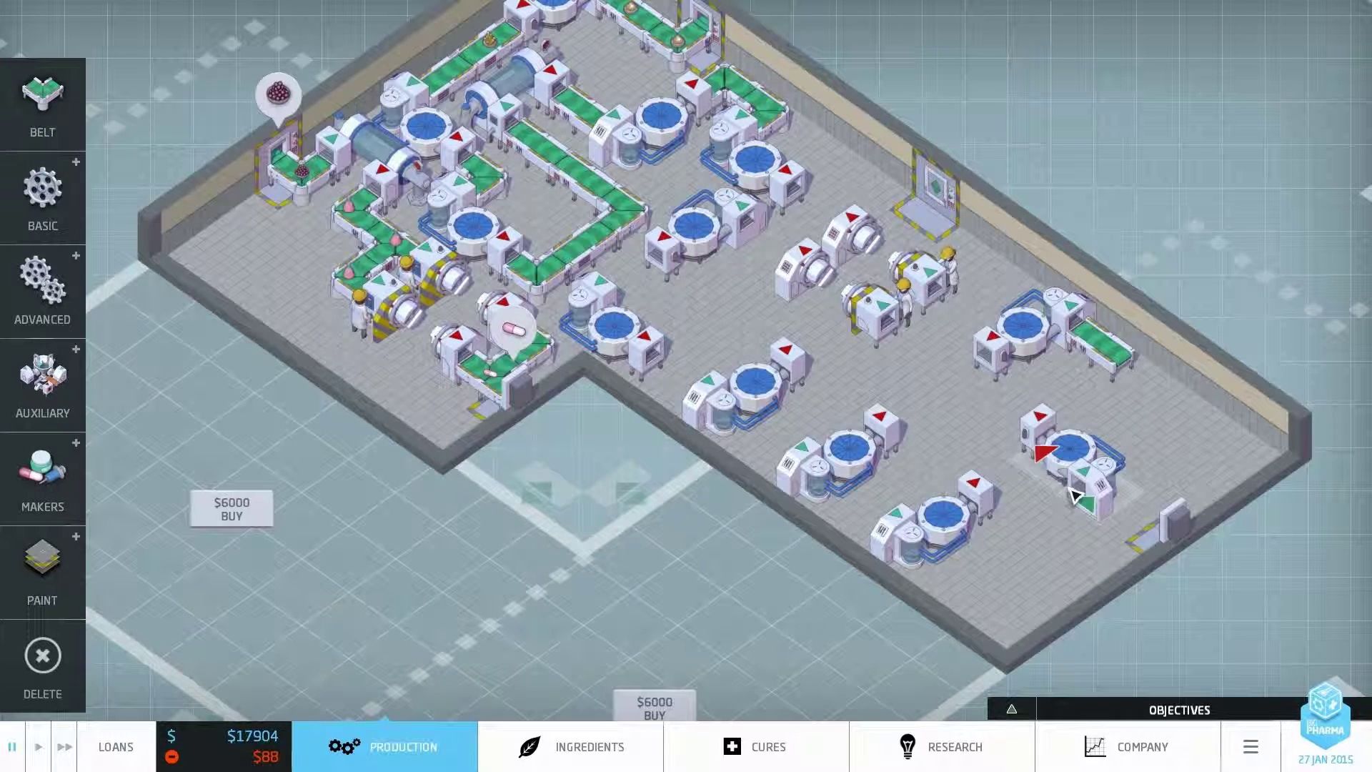
left_click_drag(1027, 347, 1175, 412)
left_click_drag(895, 304, 994, 354)
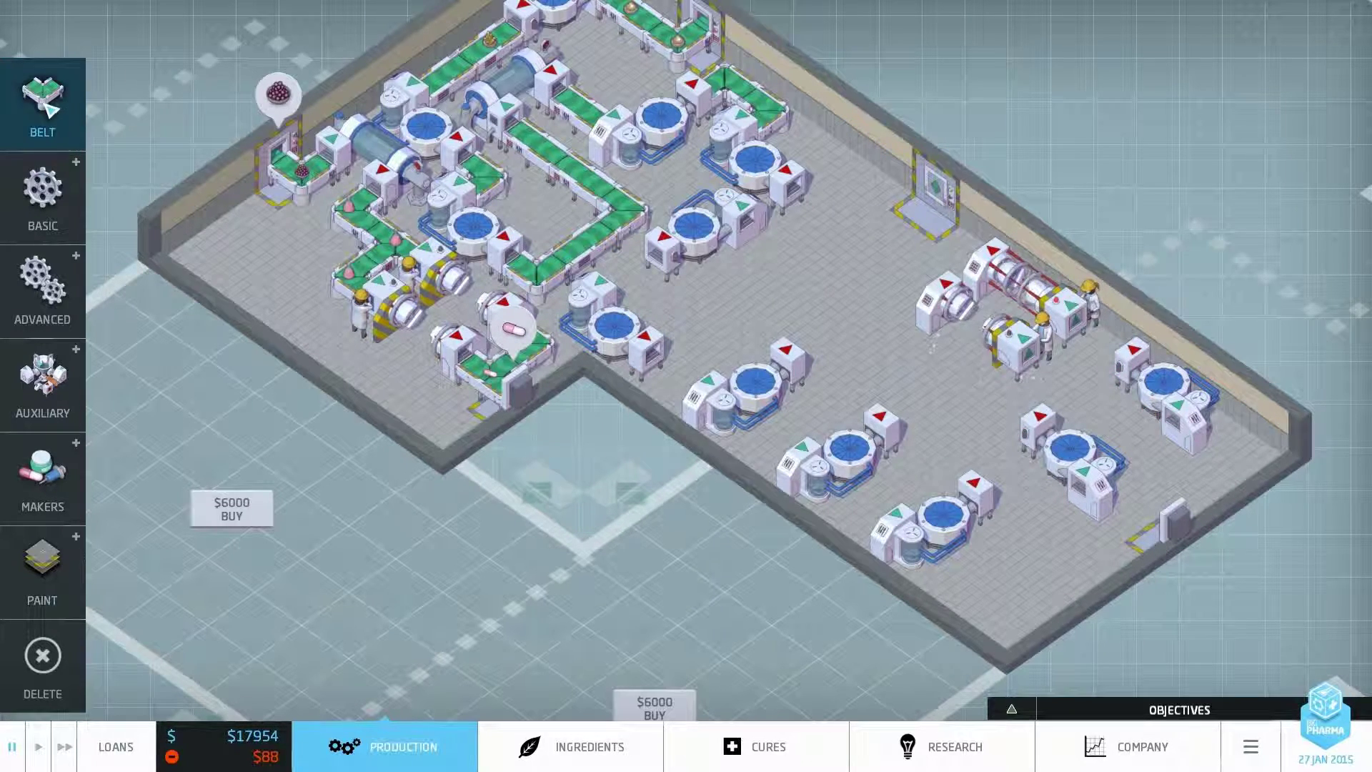
Lay new belt runs linking the lower-line and upper-right evaporators.
left_click(794, 209)
left_click(809, 188)
left_click(632, 263)
left_click(678, 363)
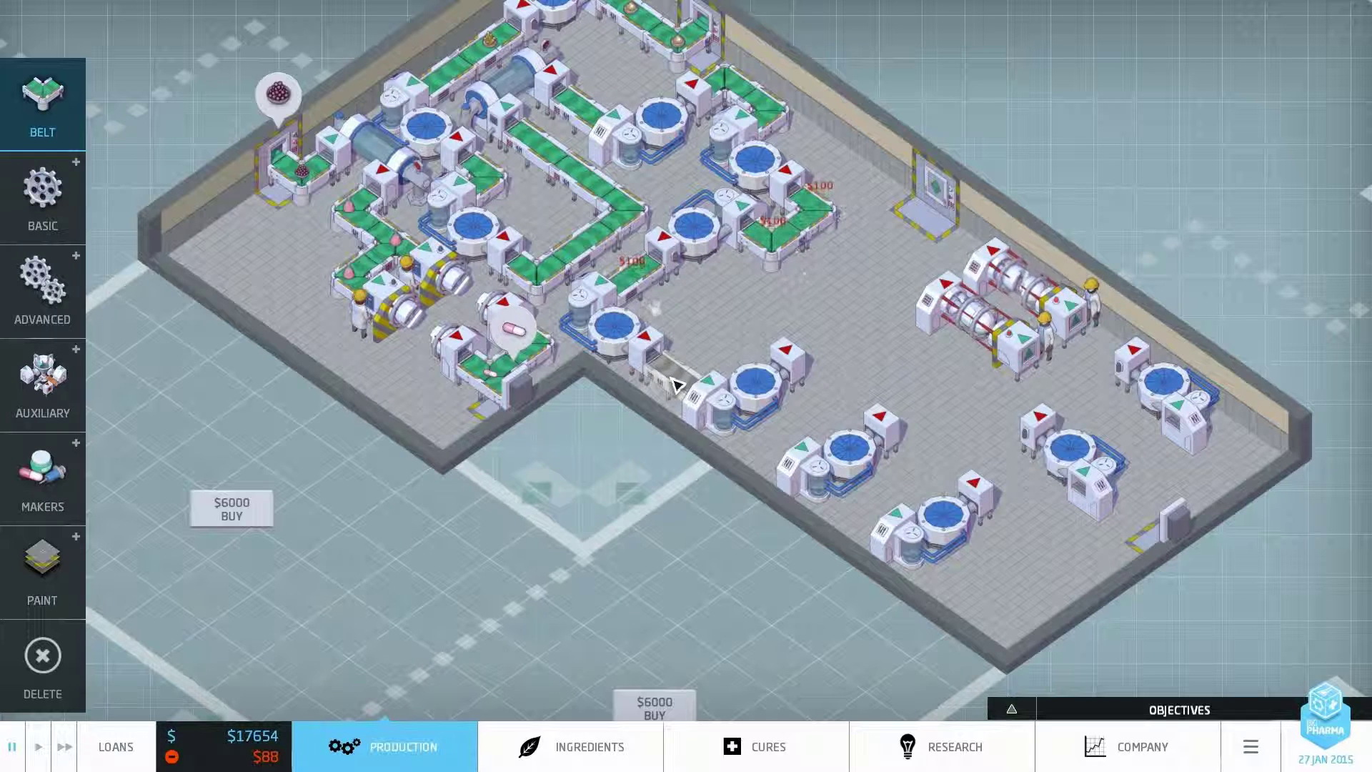
mouse_move(837, 362)
left_mouse_down()
mouse_move(1052, 506)
mouse_move(1124, 418)
mouse_move(1018, 300)
mouse_move(965, 268)
left_mouse_up()
left_click(48, 123)
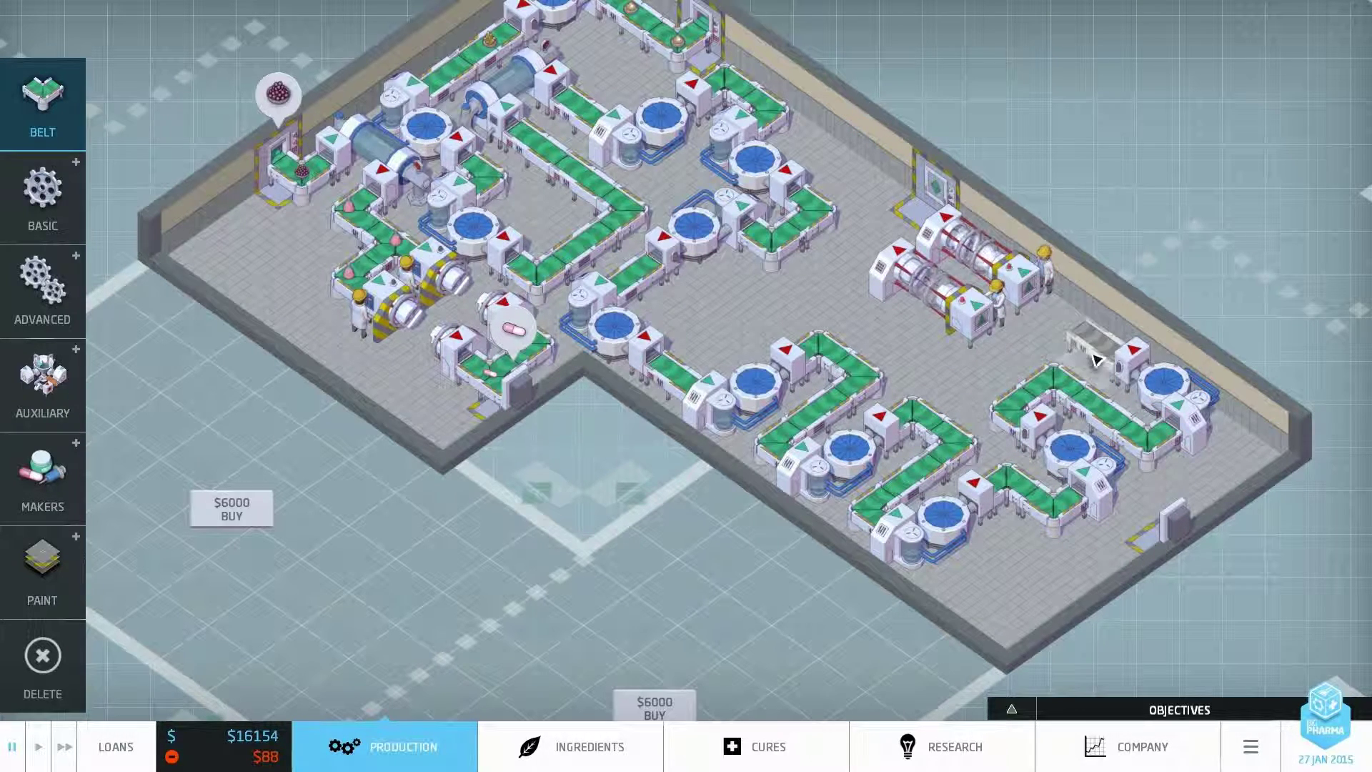
left_click_drag(998, 365, 869, 246)
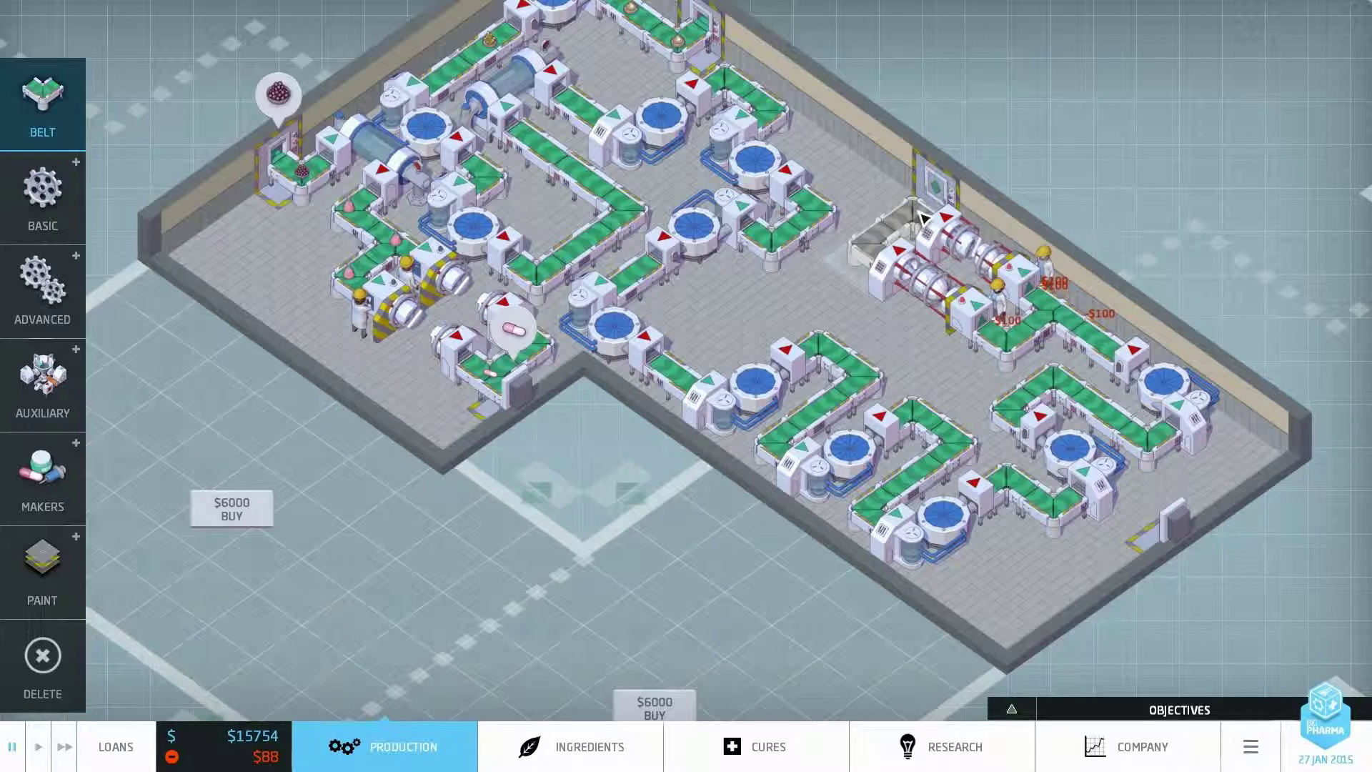
scroll(686, 386, "down", 2)
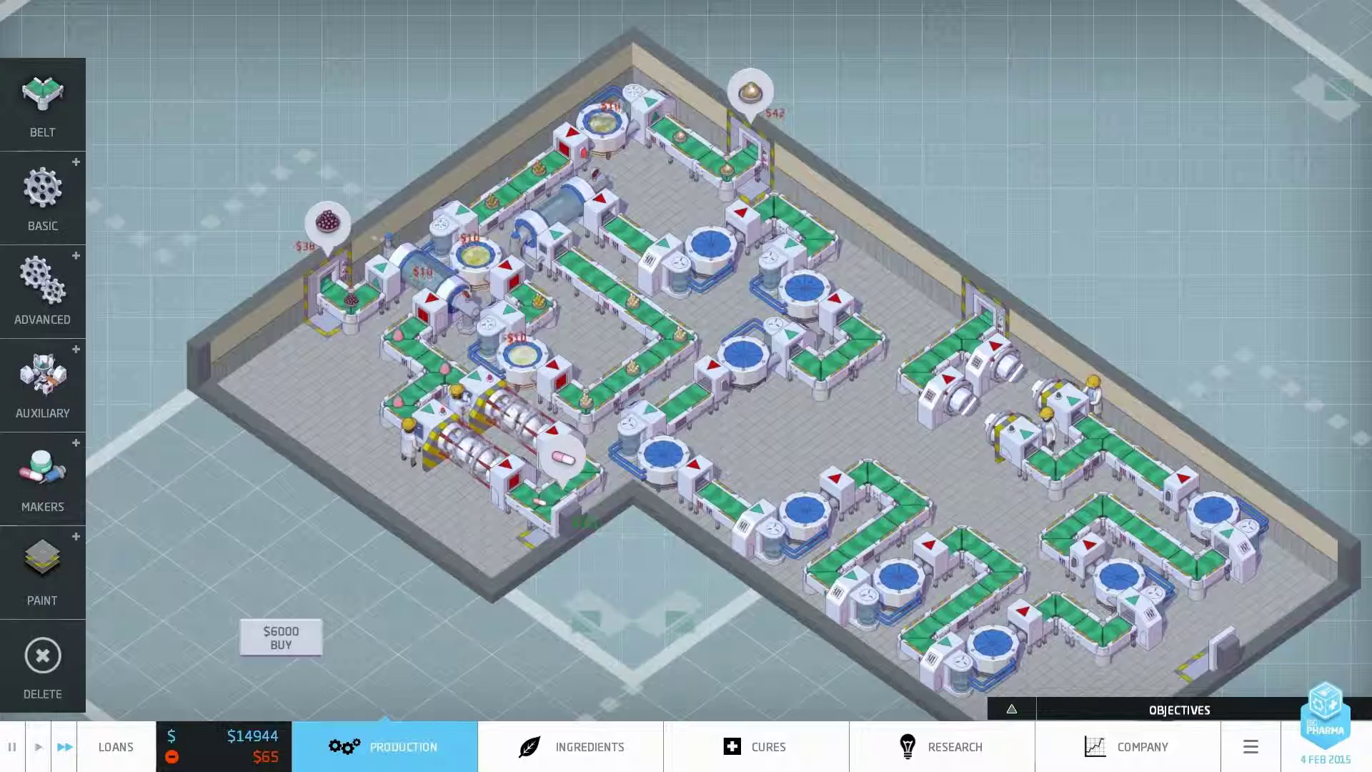
mouse_move(563, 514)
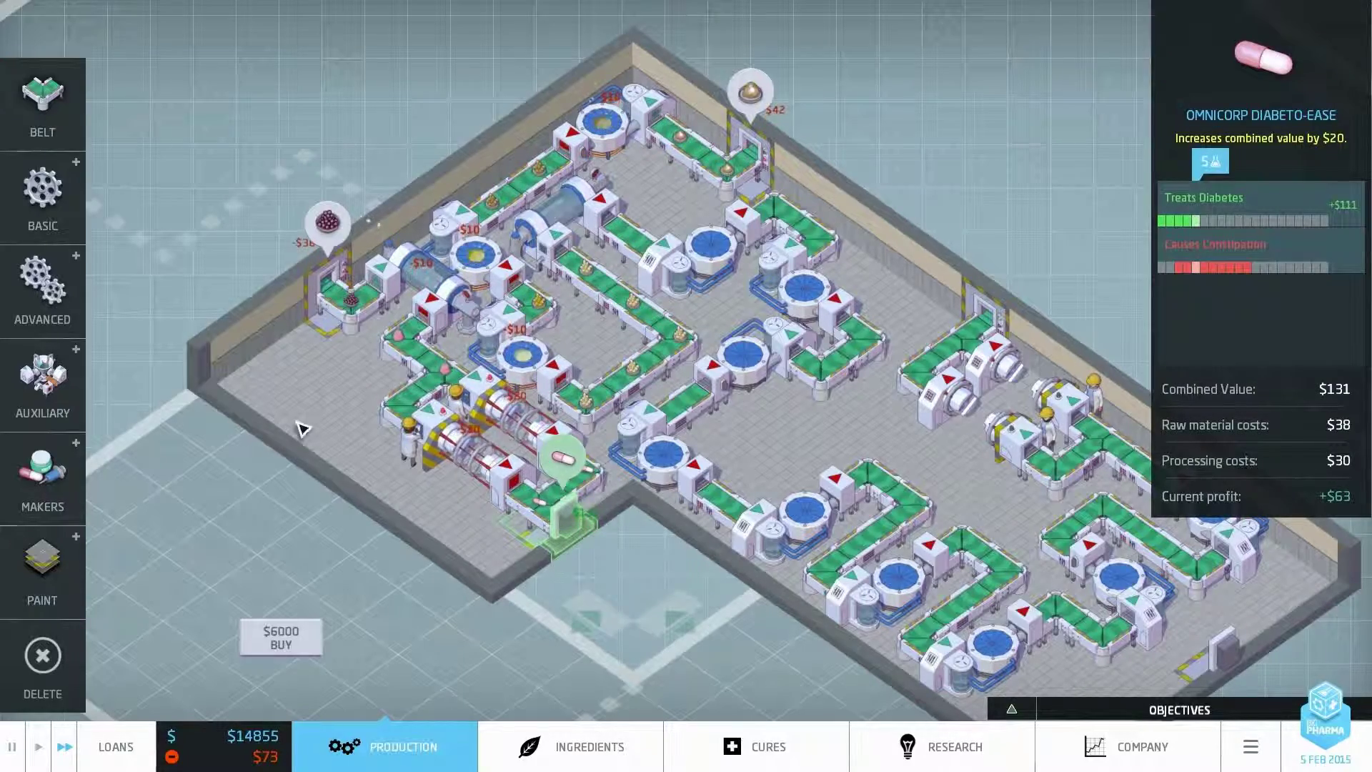
Pan right across the factory as Barclay's Diabeto Buddy announcement appears.
key("d")
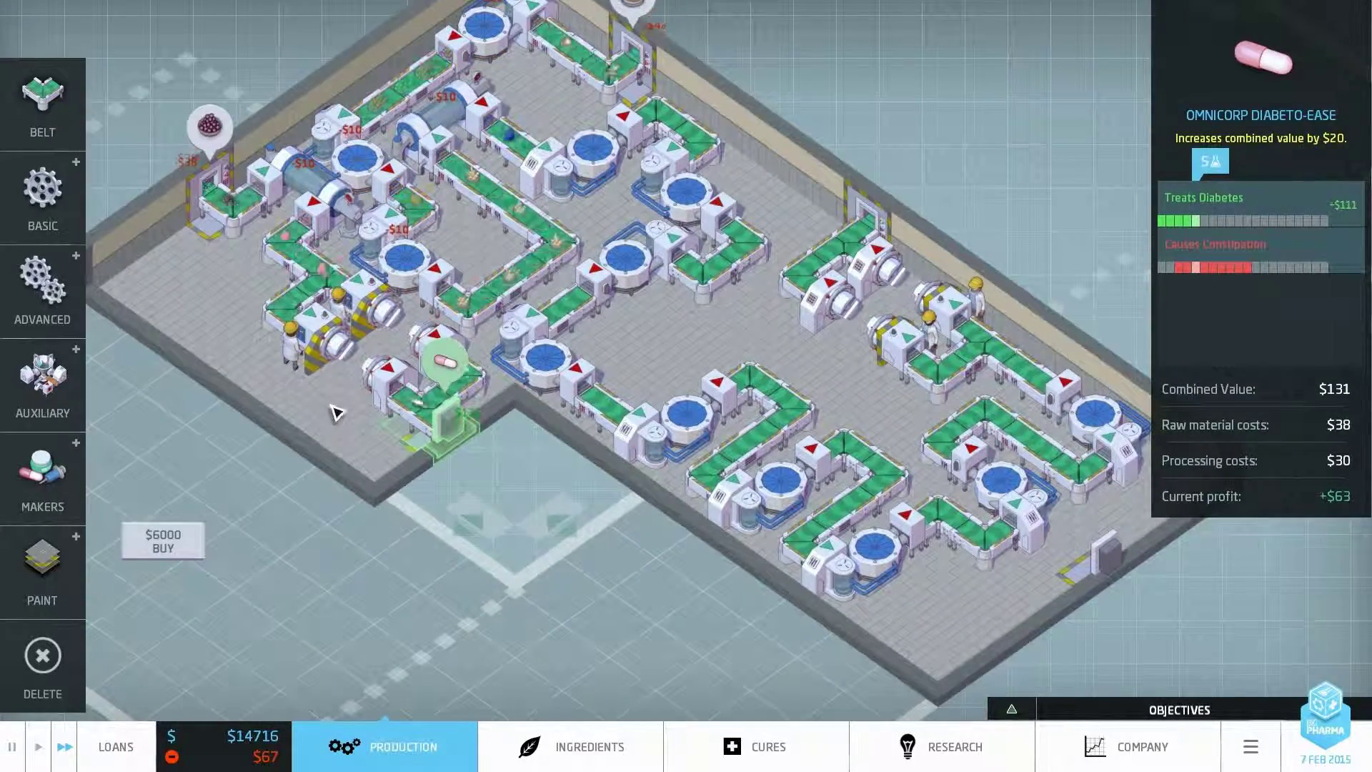
key("d")
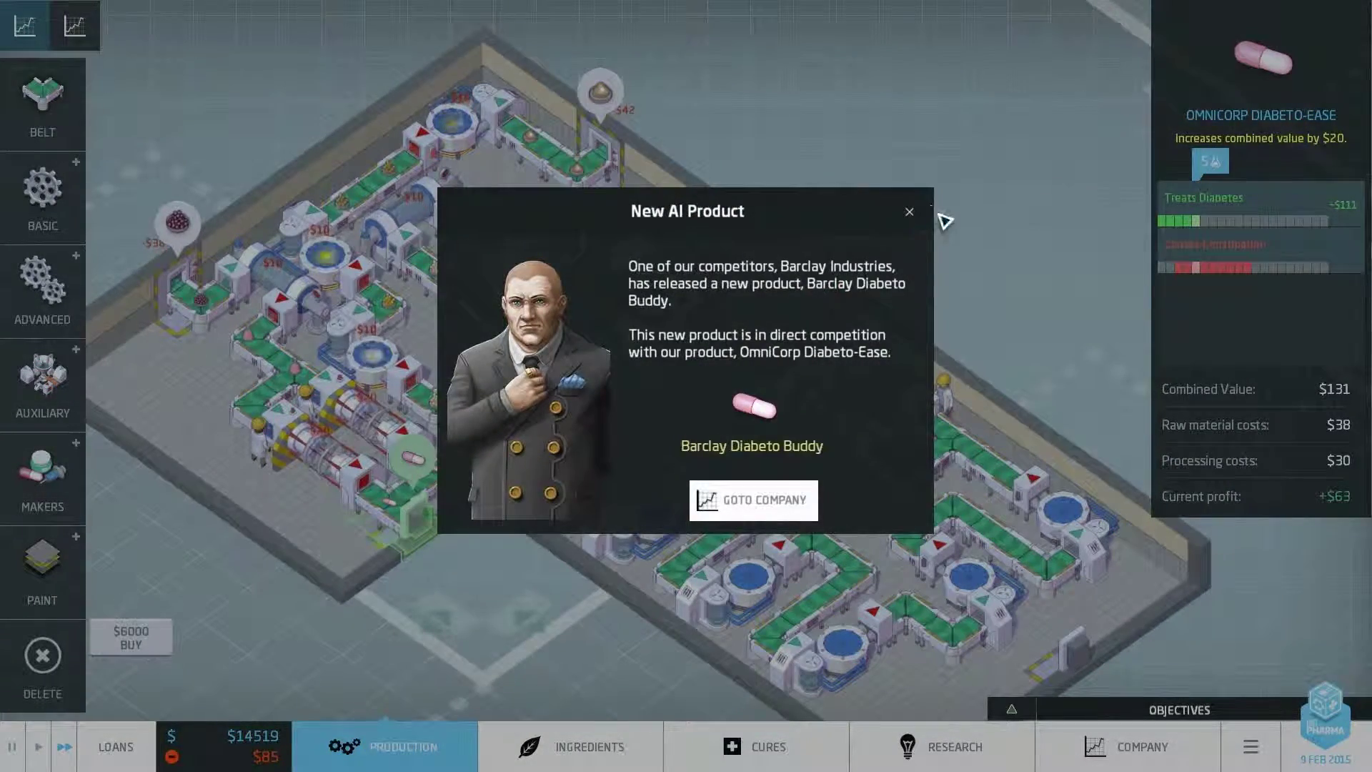
Close the Barclay, Wizzbang and Excalibur new-product announcements.
left_click(910, 211)
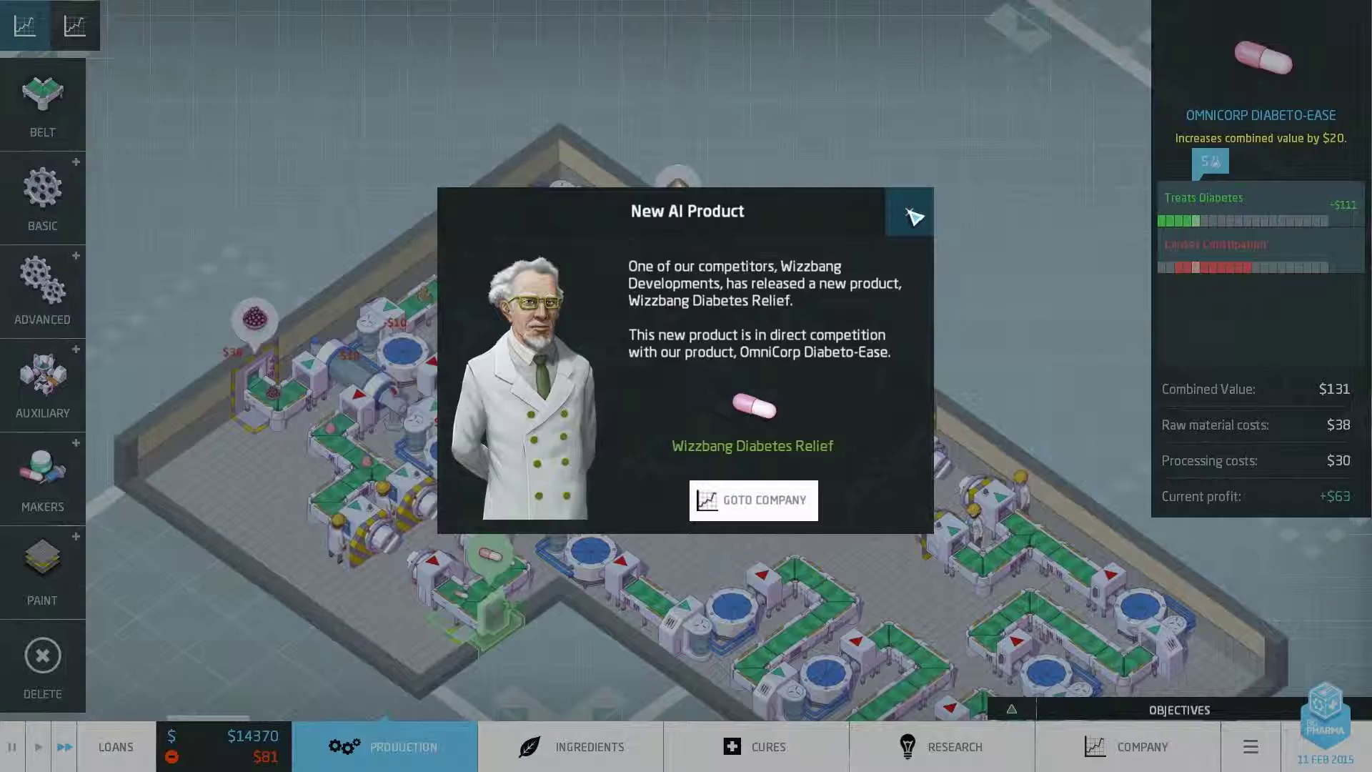
left_click(913, 216)
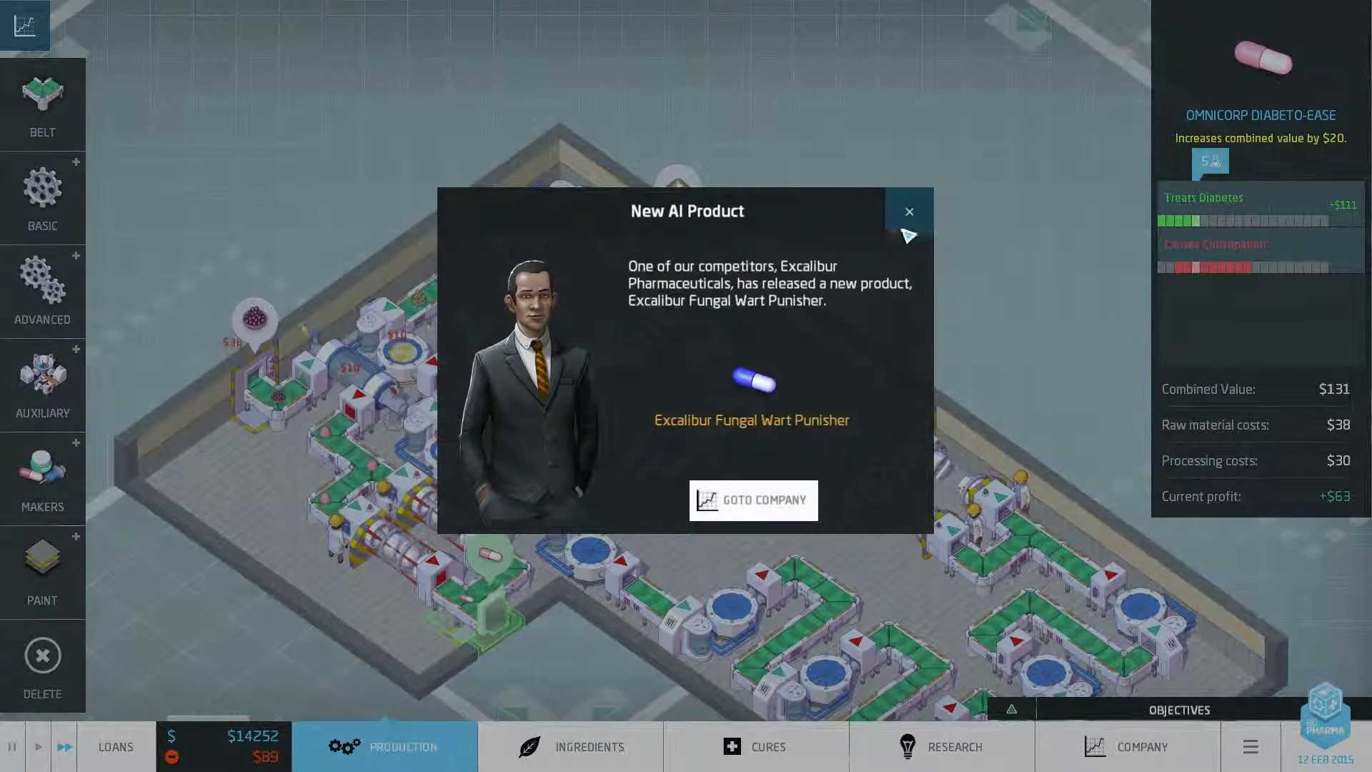
left_click(909, 213)
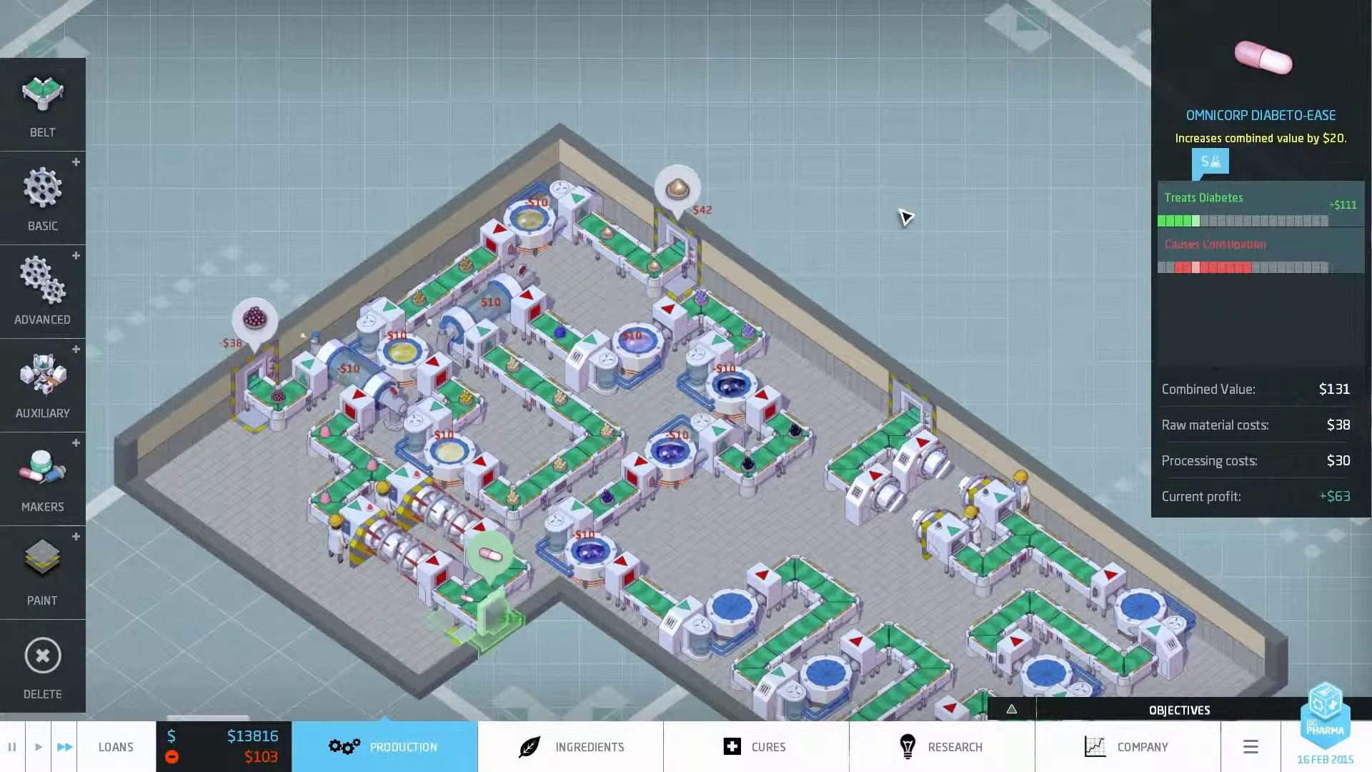
scroll(907, 218, "up", 2)
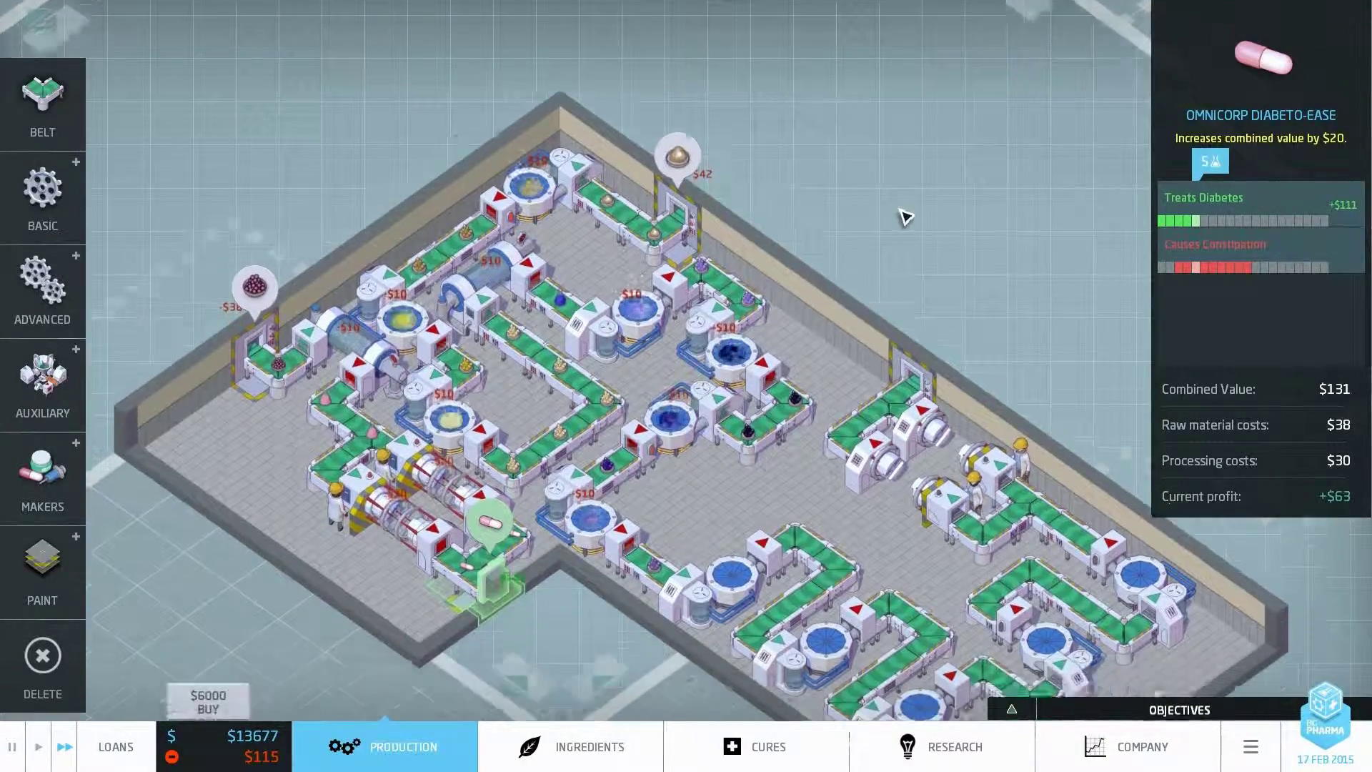
scroll(920, 180, "up", 2)
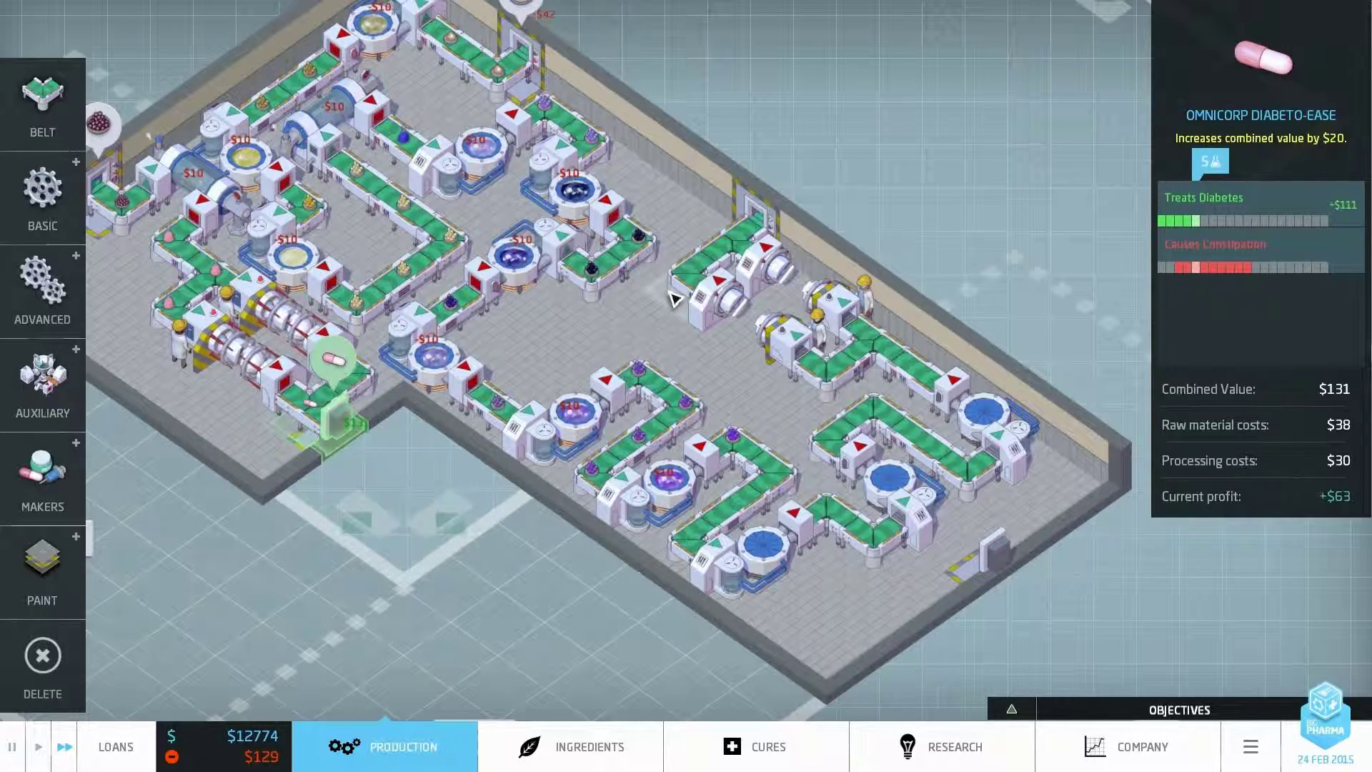
Open the company overview showing Diabeto-Ease selling 30 per month at $63 profit.
left_click(1142, 747)
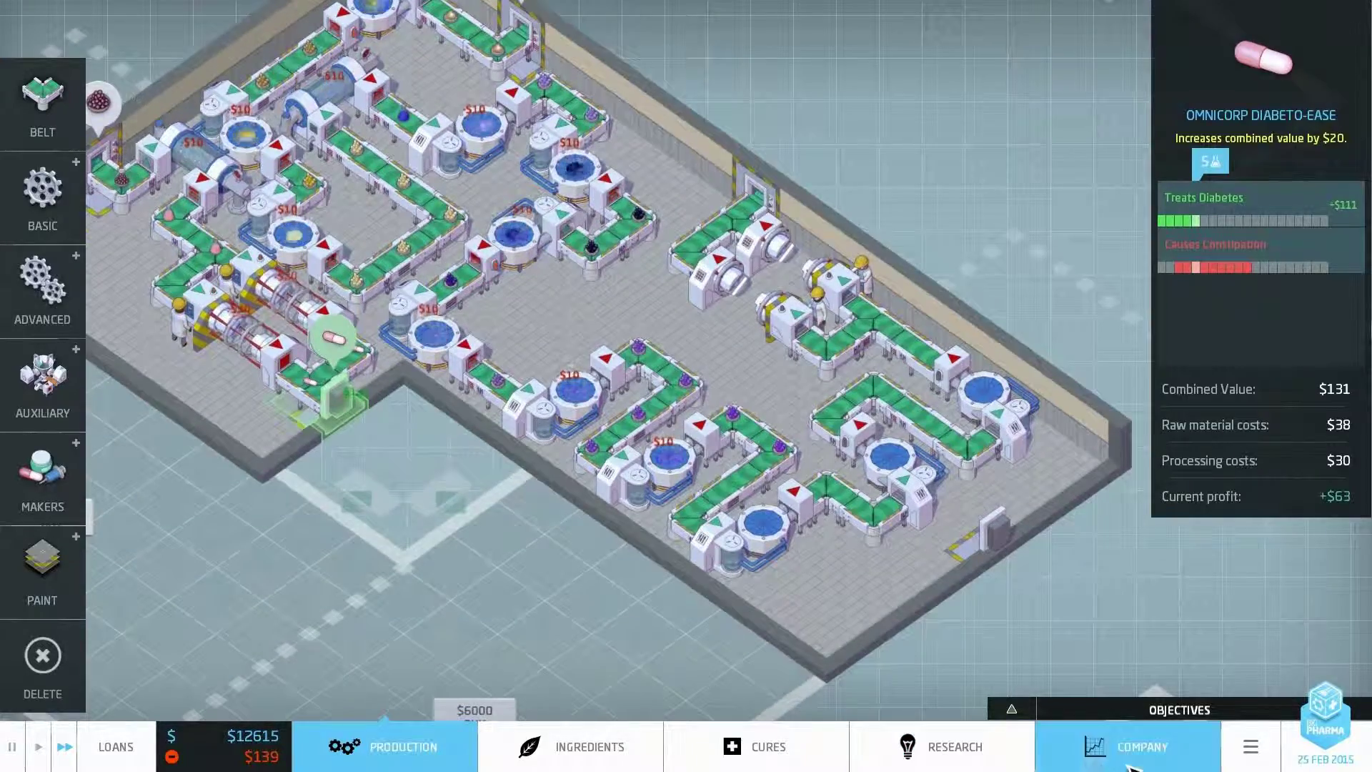
mouse_move(396, 201)
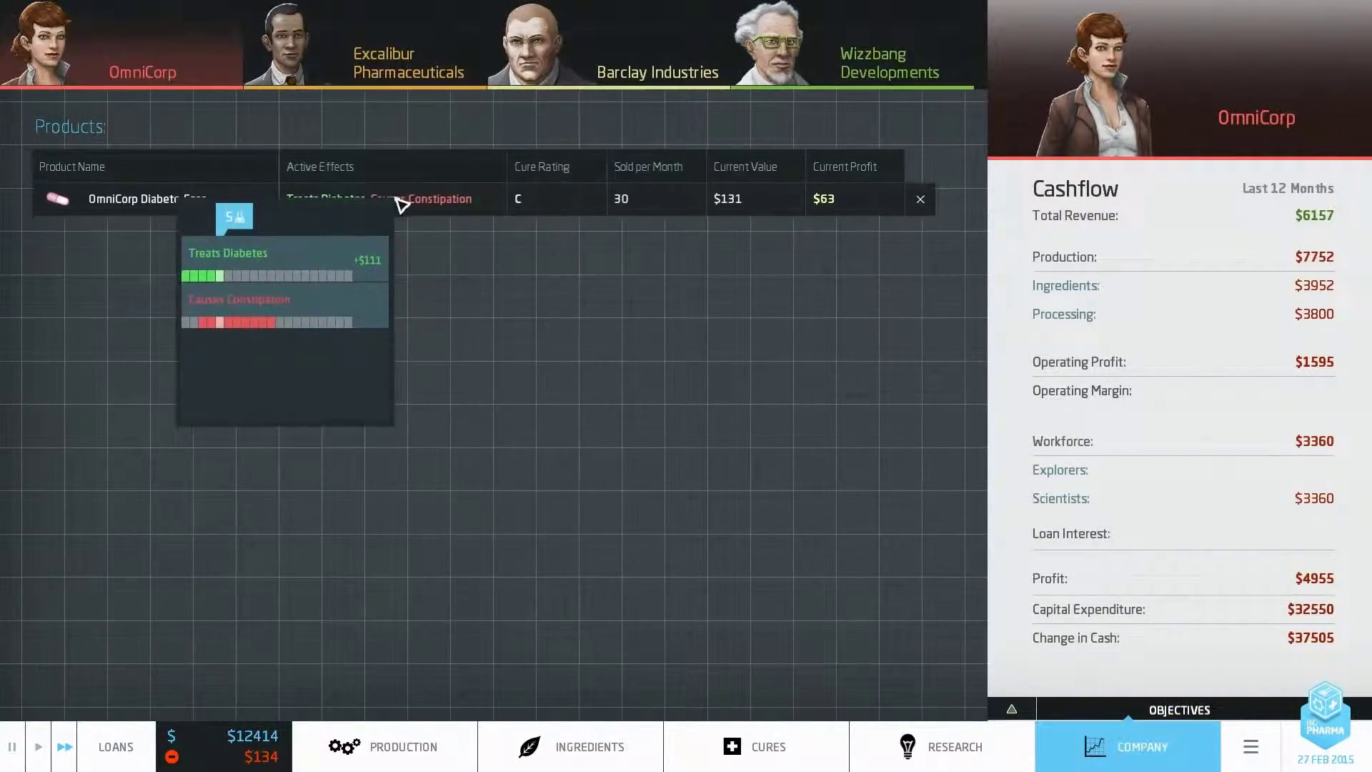
Browse the Excalibur, Barclay and Wizzbang profiles for their products and cashflow.
left_click(365, 54)
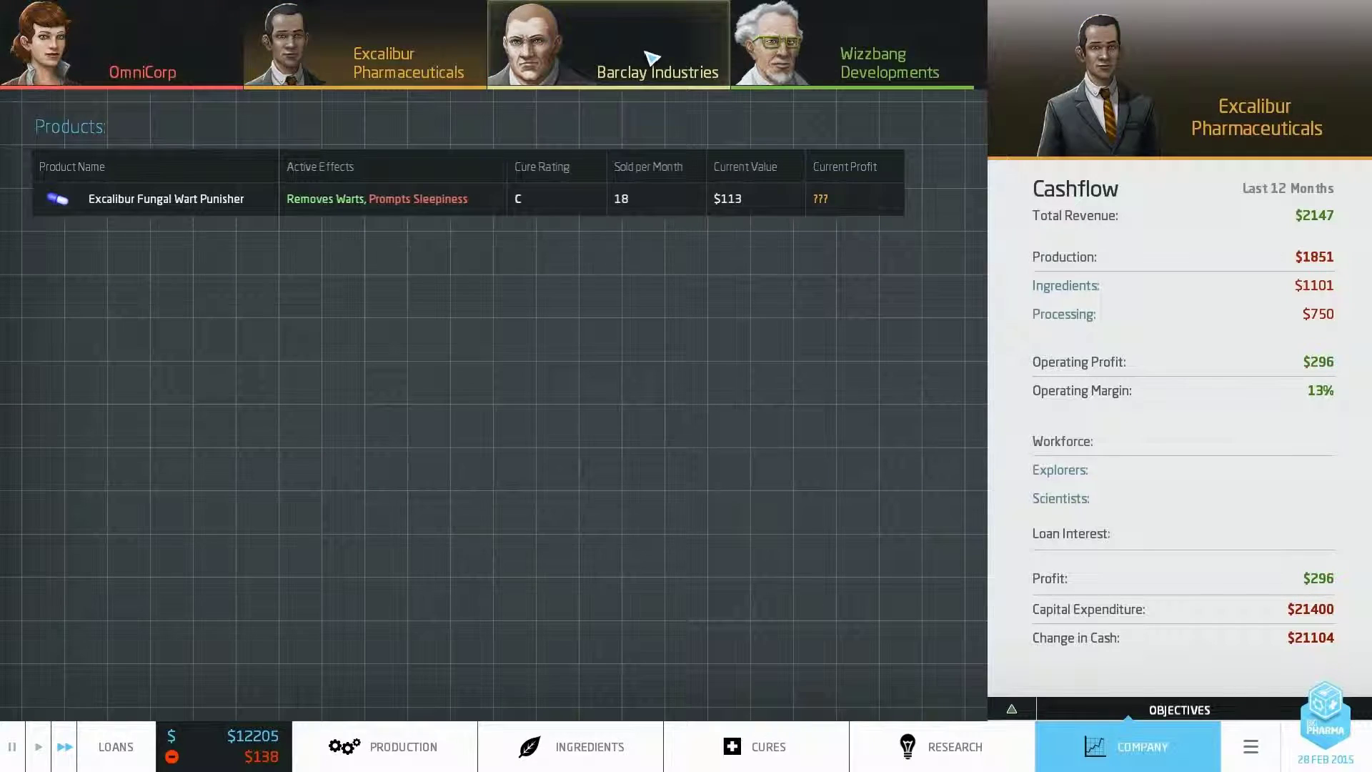
left_click(648, 54)
left_click(831, 55)
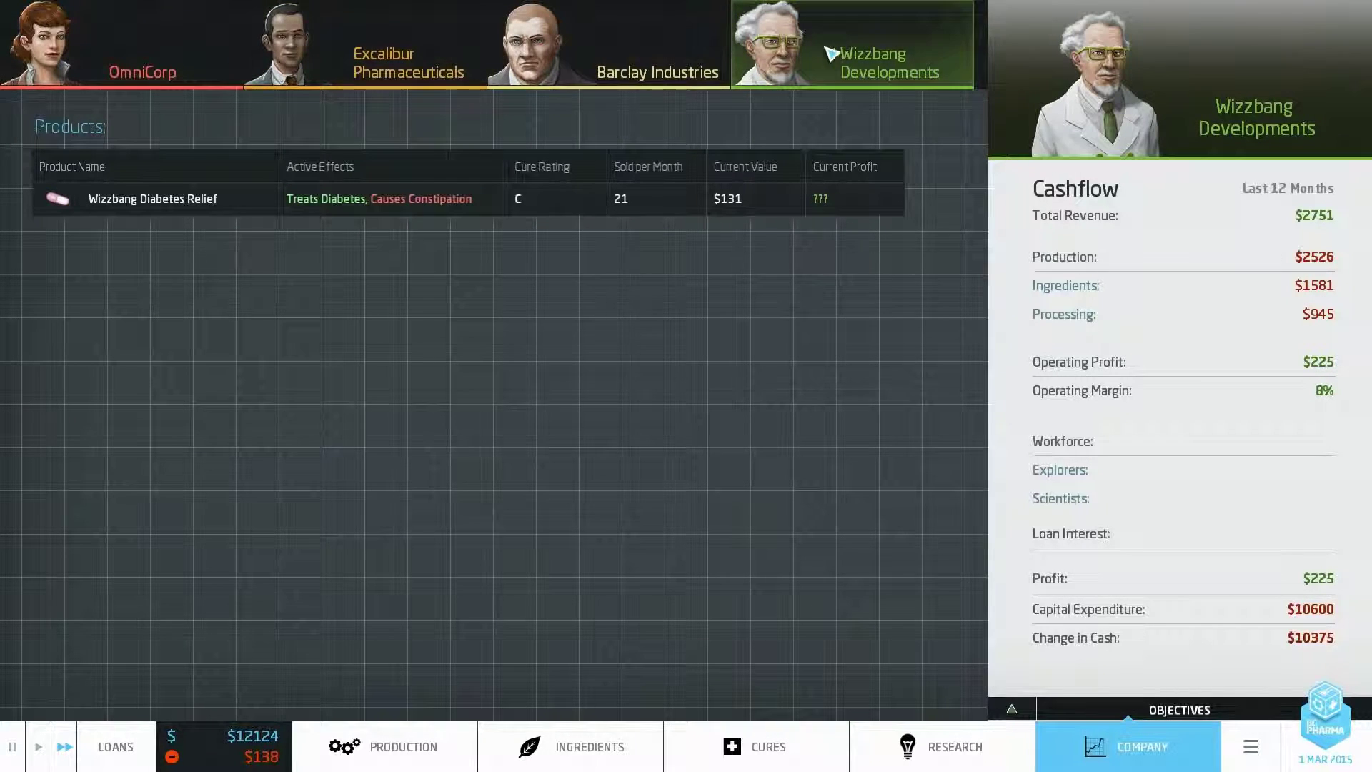
left_click(637, 61)
left_click(814, 53)
left_click(695, 65)
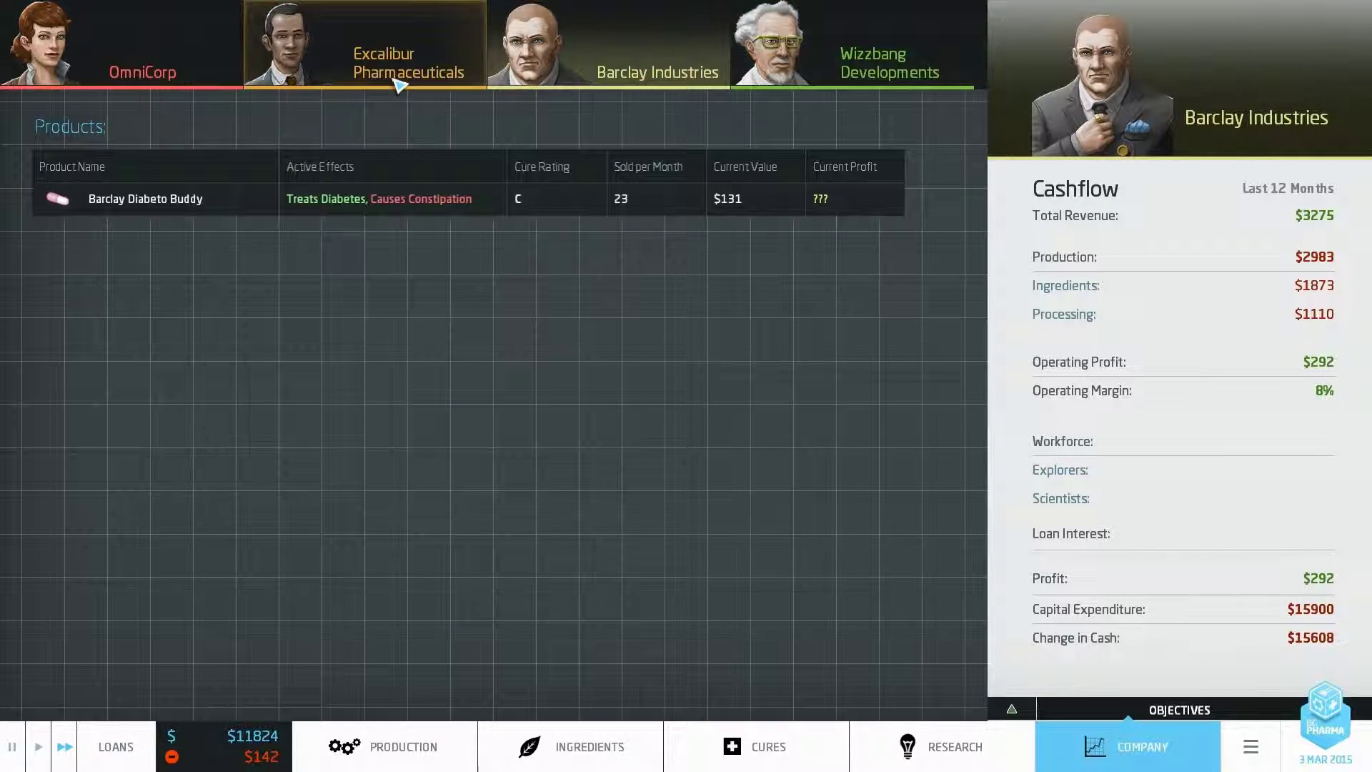
left_click(399, 80)
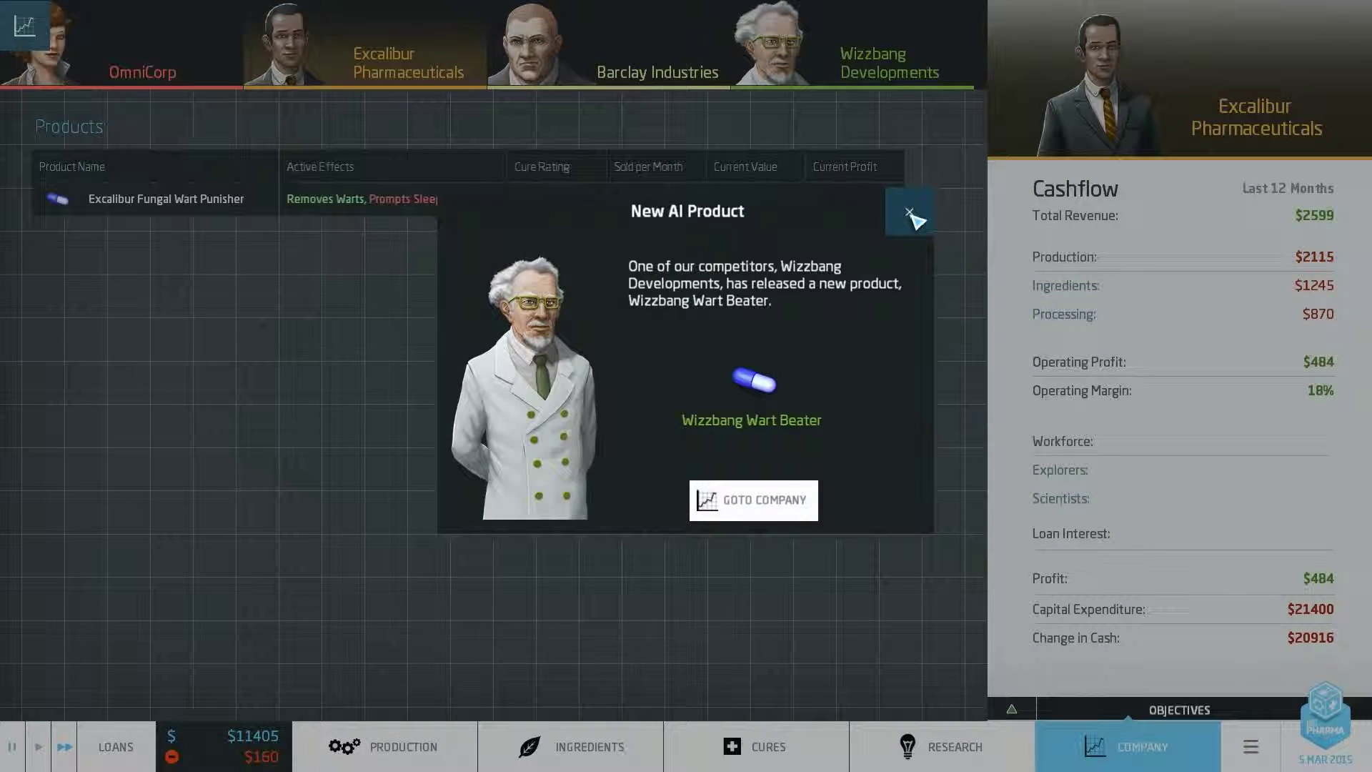
Dismiss the Wizzbang Wart Beater announcement, review OmniCorp, and return to production.
left_click(909, 212)
left_click(882, 55)
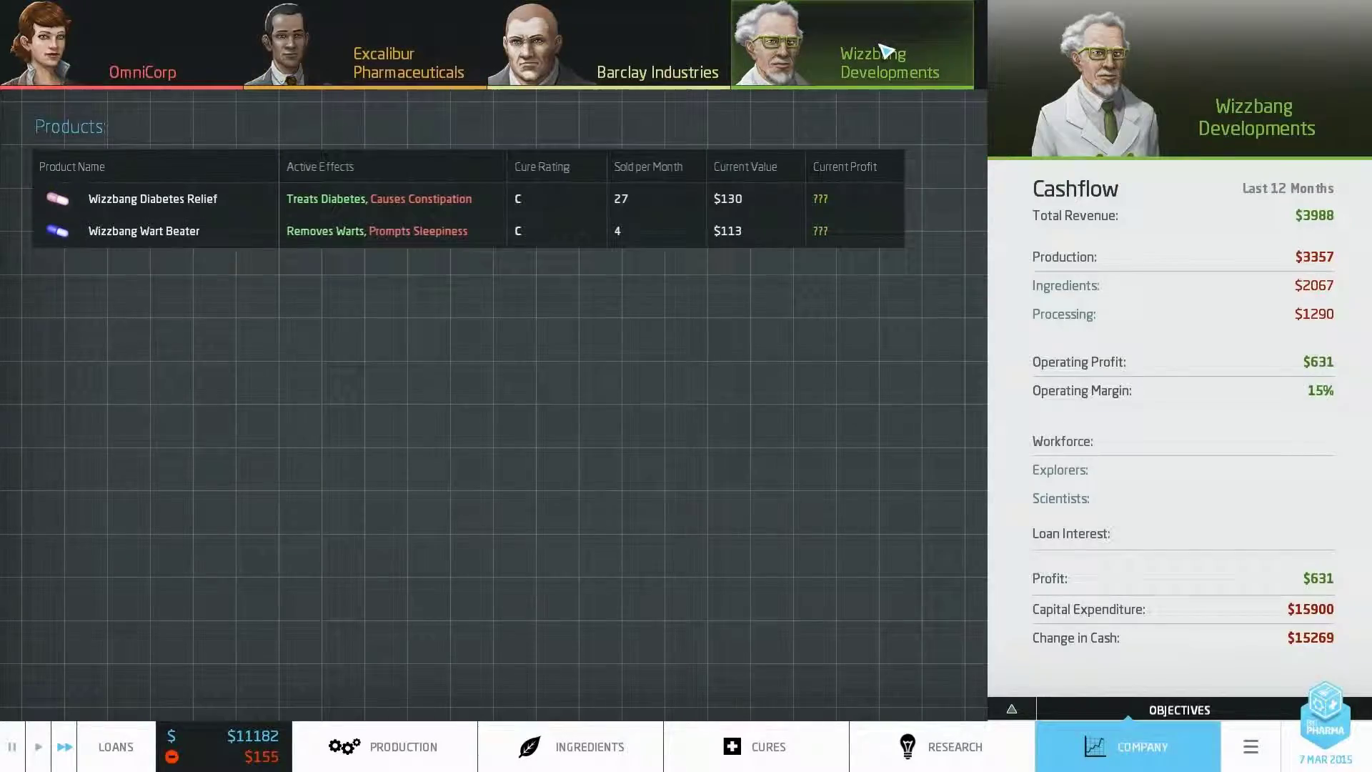
left_click(99, 90)
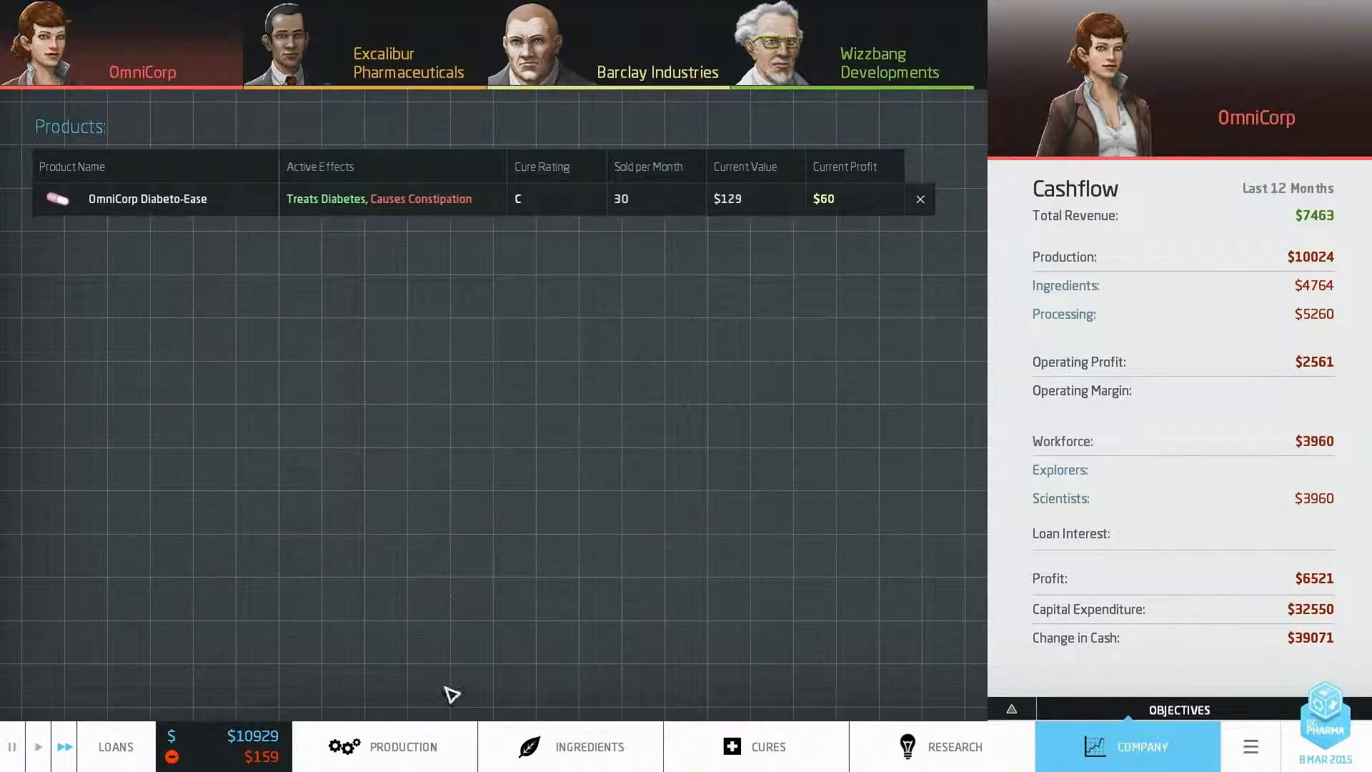
left_click(419, 747)
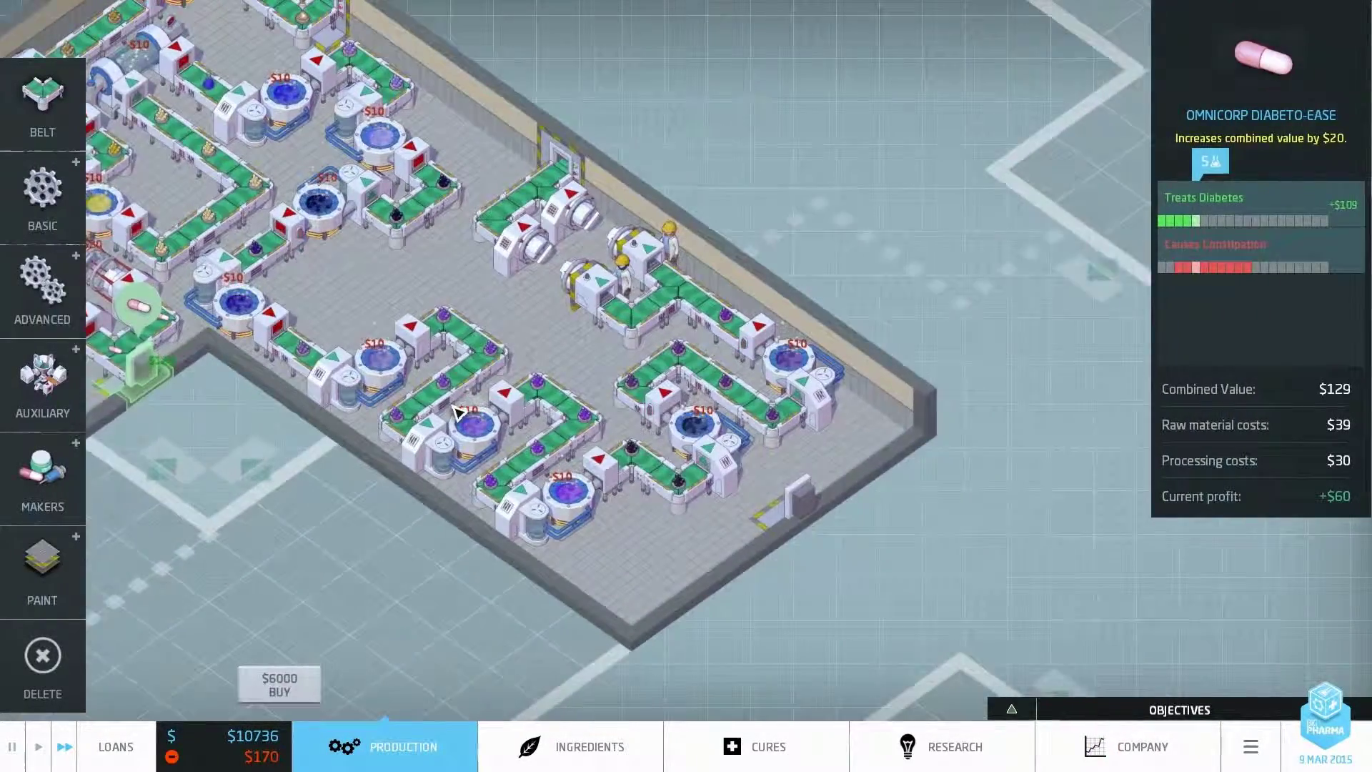
scroll(462, 411, "down", 3)
Check the Dogaphos Crystals ingredient and its upgrade.
left_click(686, 322)
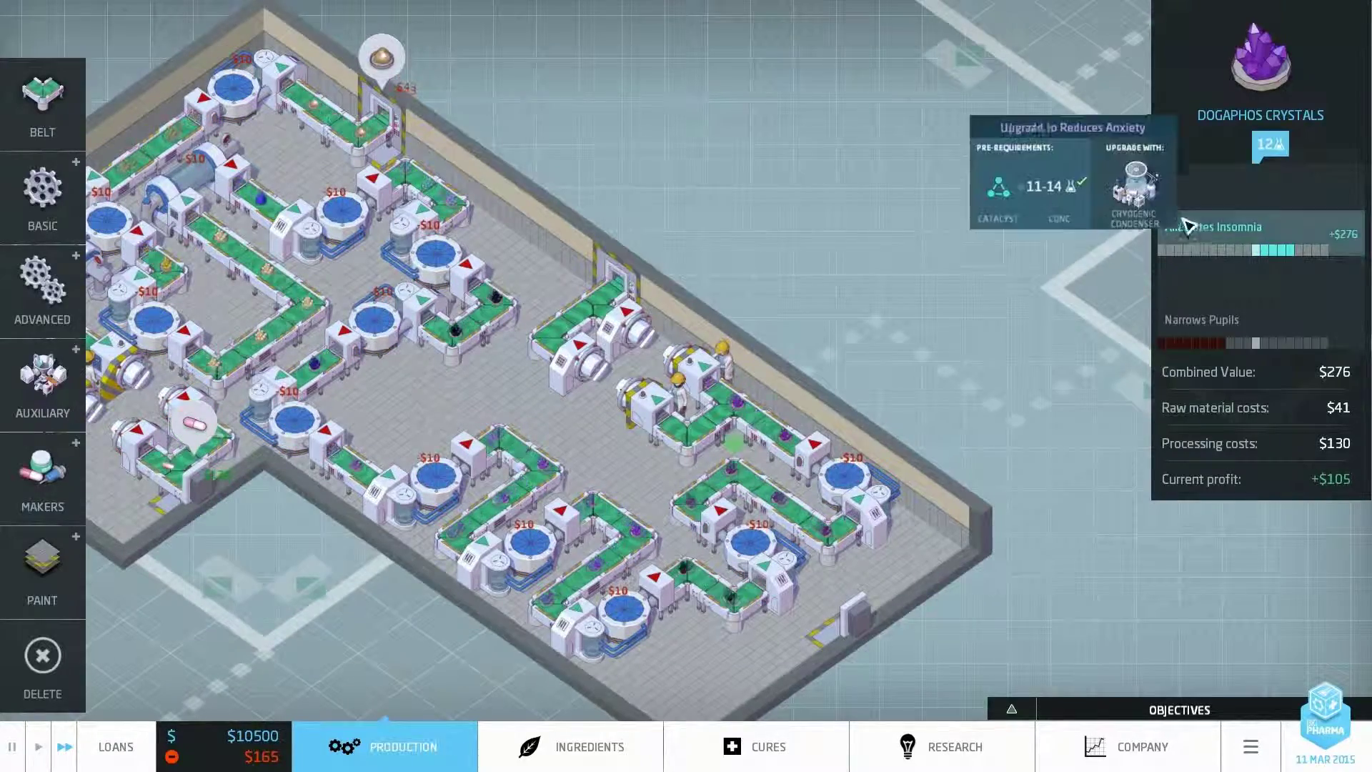
scroll(911, 203, "up", 2)
left_click(911, 202)
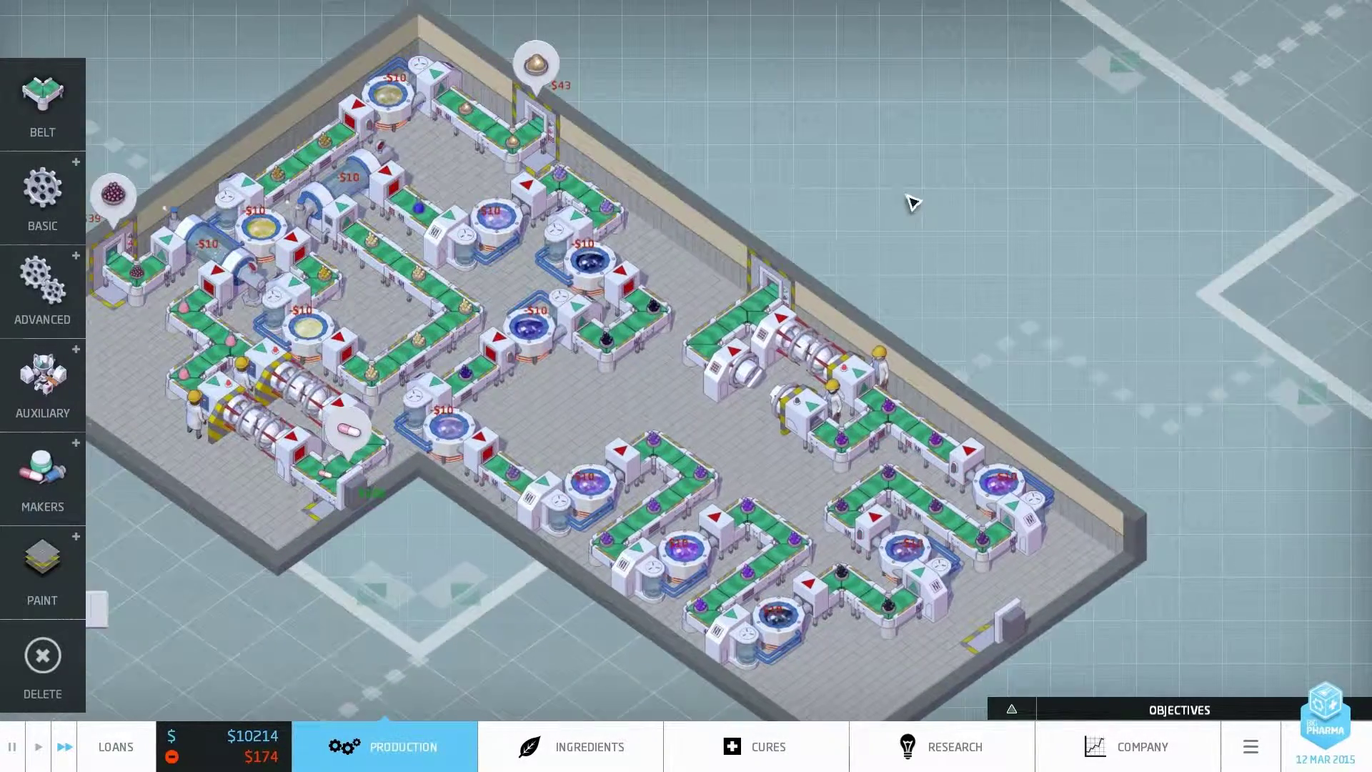
left_click_drag(912, 202, 880, 232)
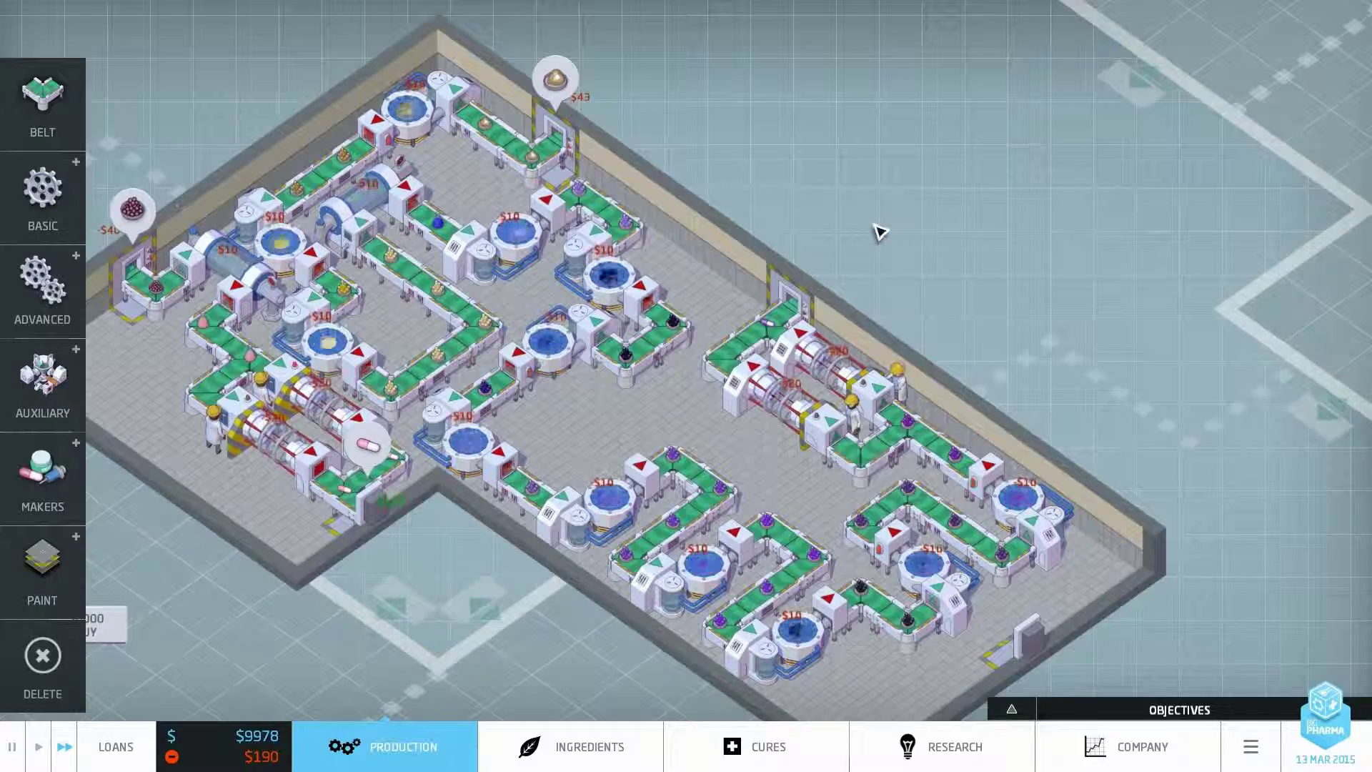
Inspect the exported OmniCorp Super Snooze pills, then pan down to the land plots.
left_click(795, 245)
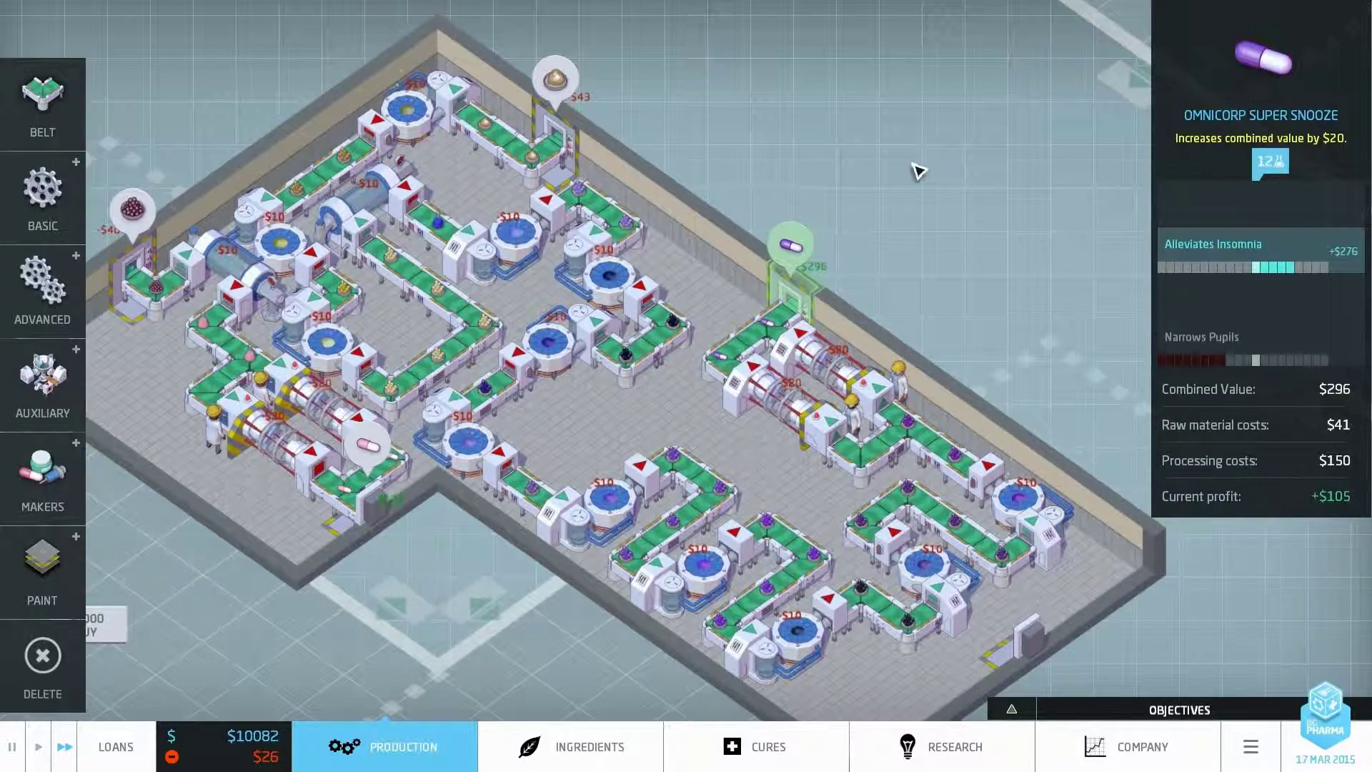
left_click(919, 171)
left_click_drag(919, 171, 754, 348)
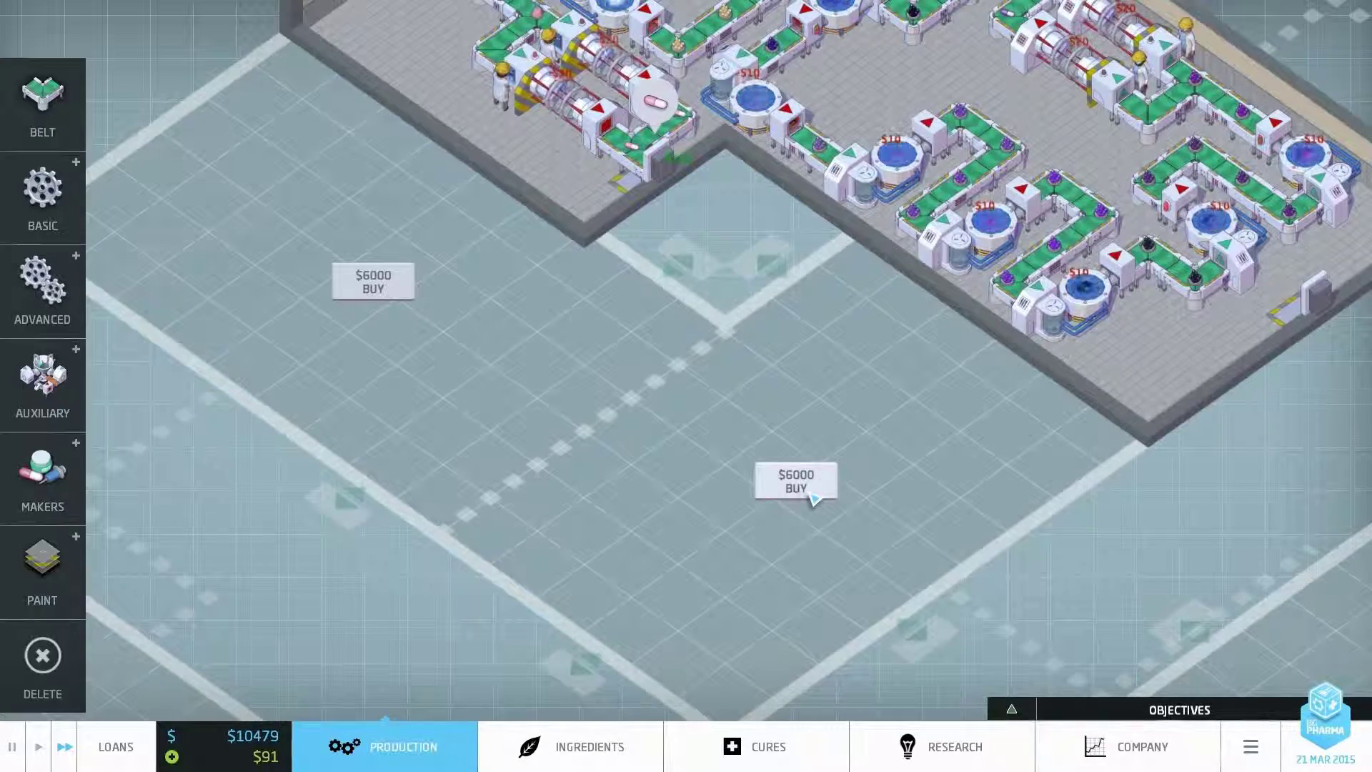
Buy the $6,000 land plot beside the factory and check an ingredient intake.
mouse_move(812, 498)
left_mouse_down()
mouse_move(854, 391)
mouse_move(631, 489)
left_mouse_up()
left_click(854, 392)
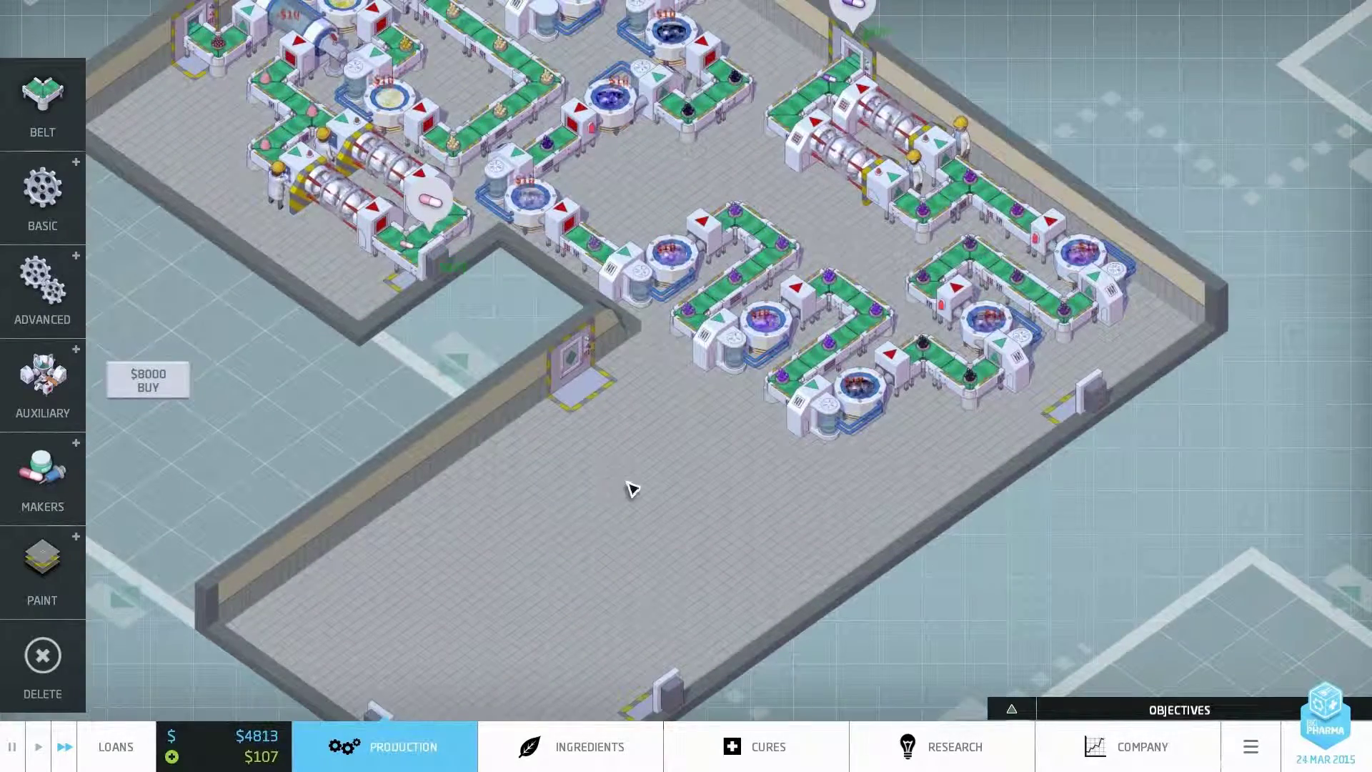
scroll(630, 488, "down", 3)
scroll(630, 490, "up", 3)
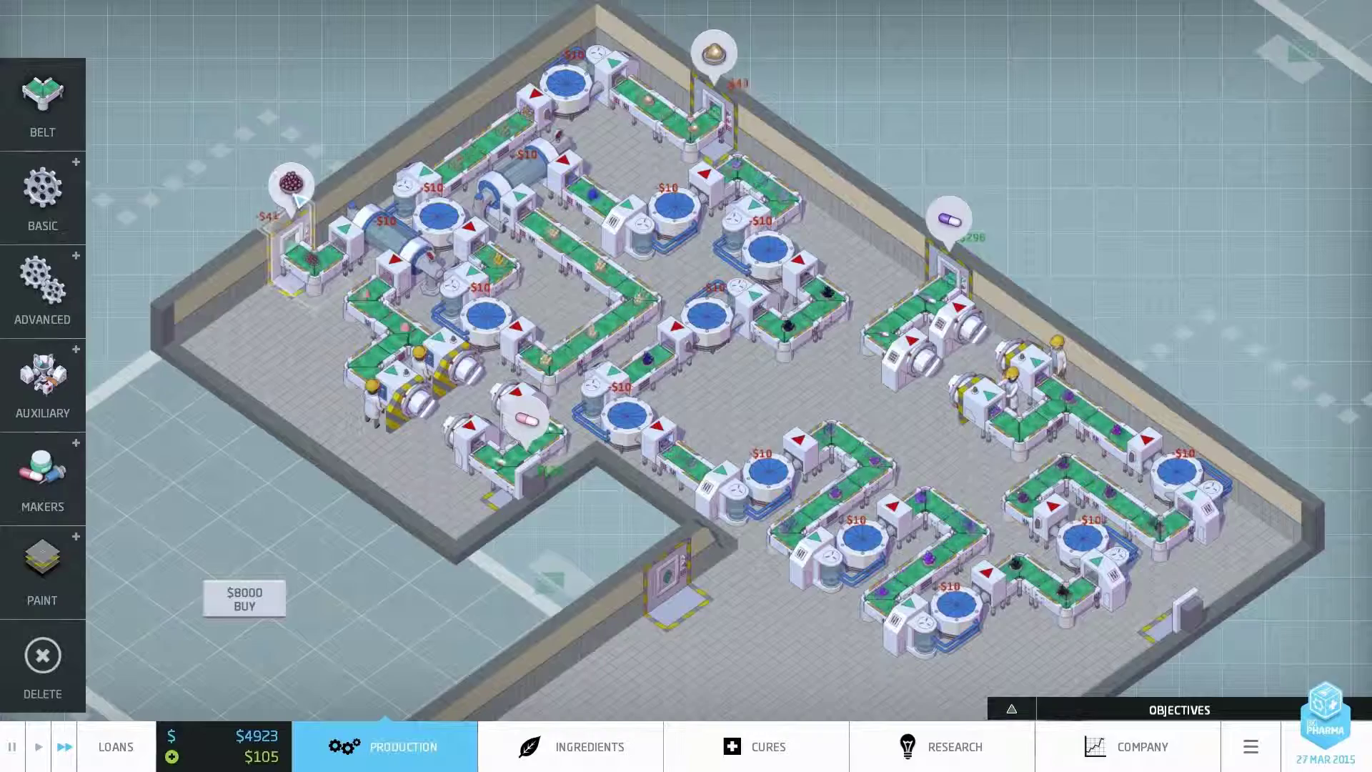
left_click(950, 220)
left_click(851, 110)
mouse_move(877, 120)
left_mouse_down()
mouse_move(856, 98)
mouse_move(836, 215)
left_mouse_up()
Check the Bilious Pangsat Gem intake and survey the new floor and ingredients overview.
left_click(678, 146)
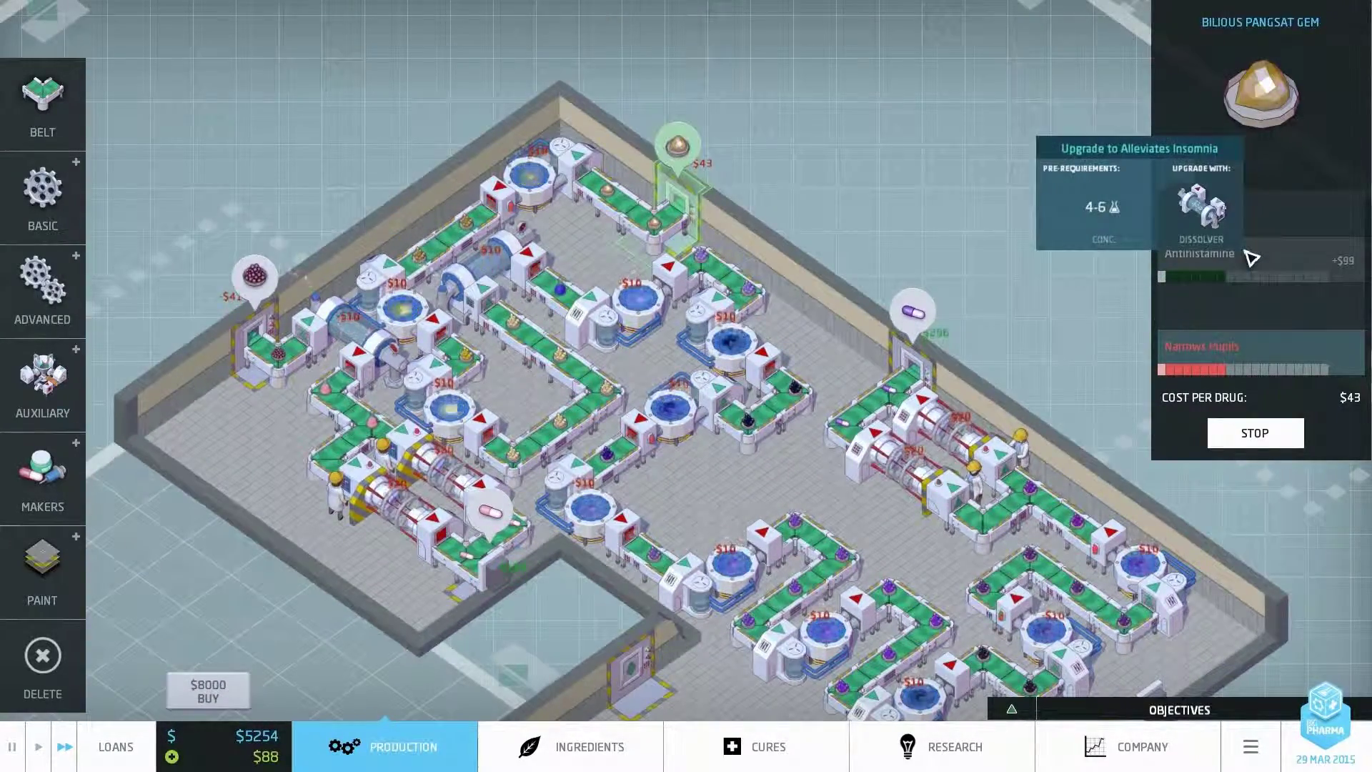
left_click_drag(687, 429, 687, 215)
left_click_drag(750, 321, 740, 290)
left_click(740, 290)
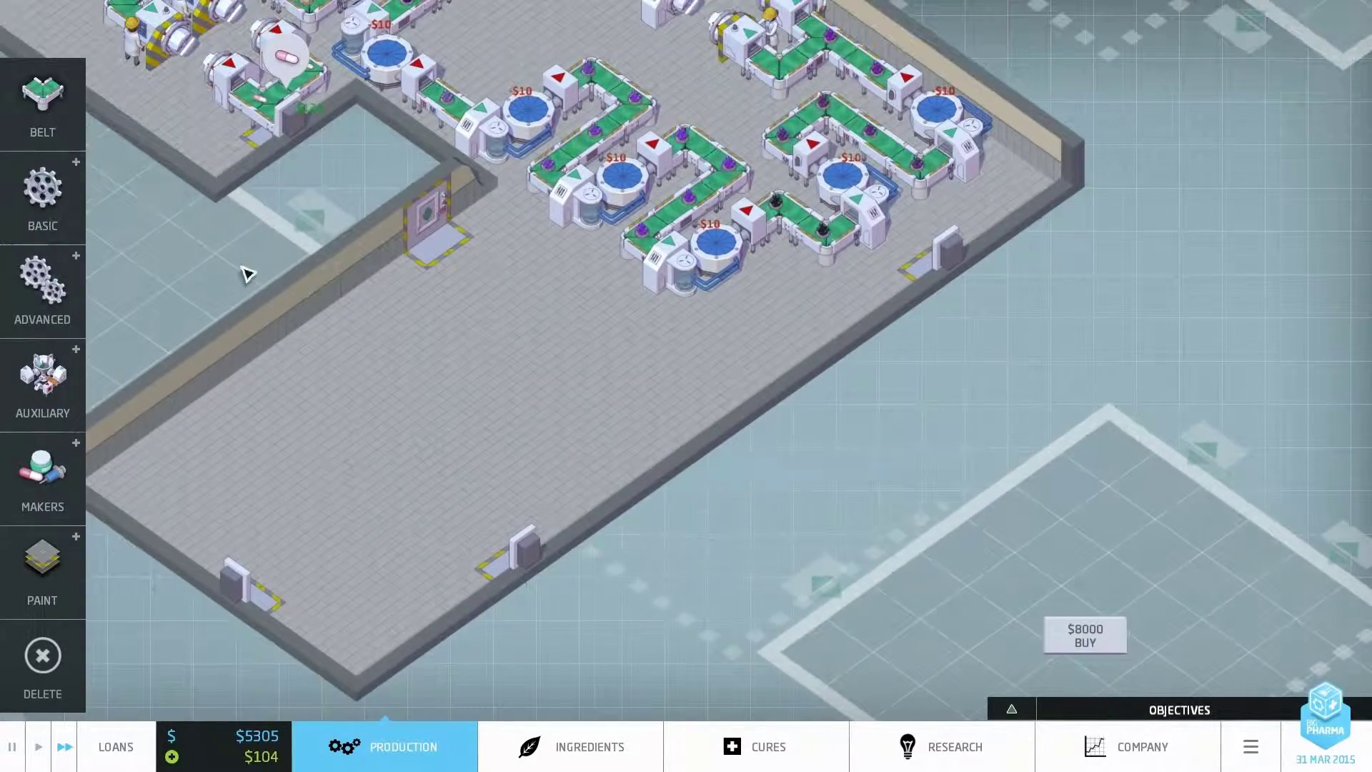
left_click(48, 198)
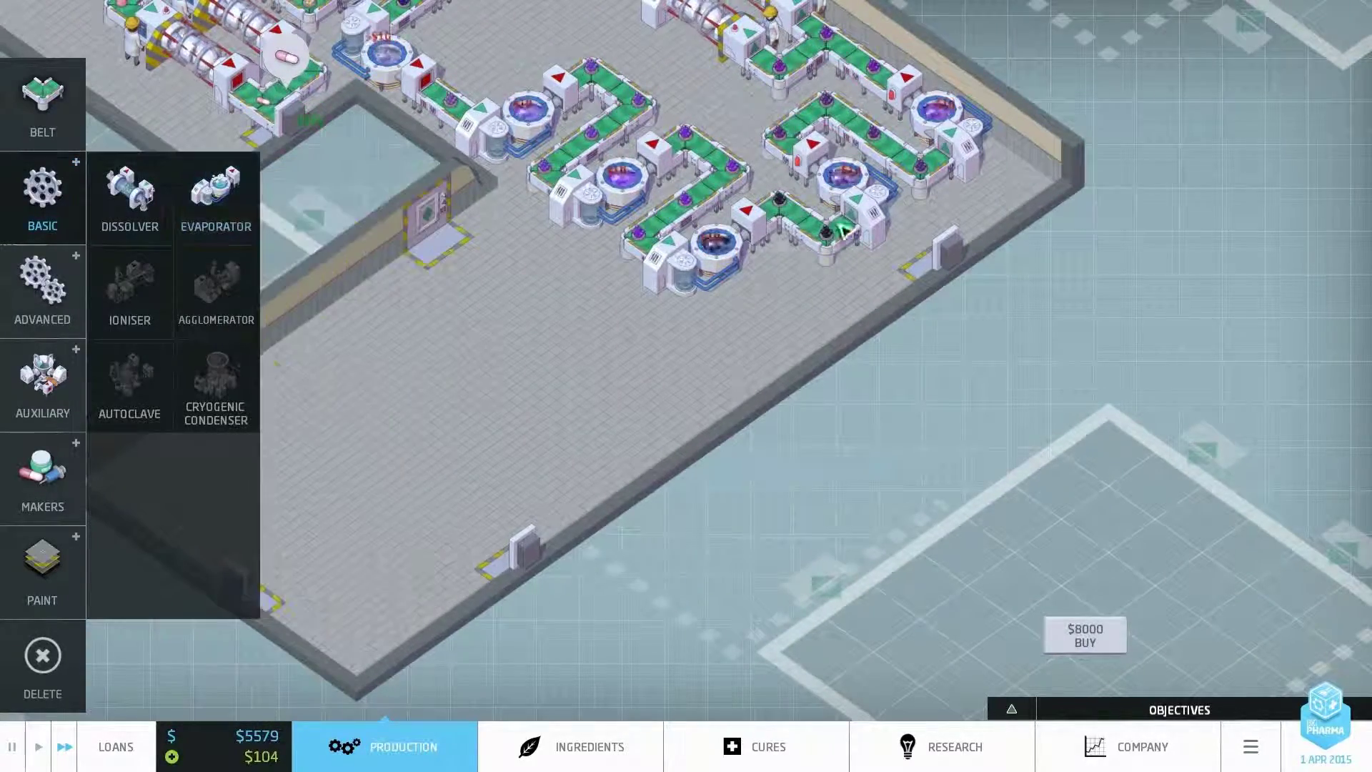
key("F2")
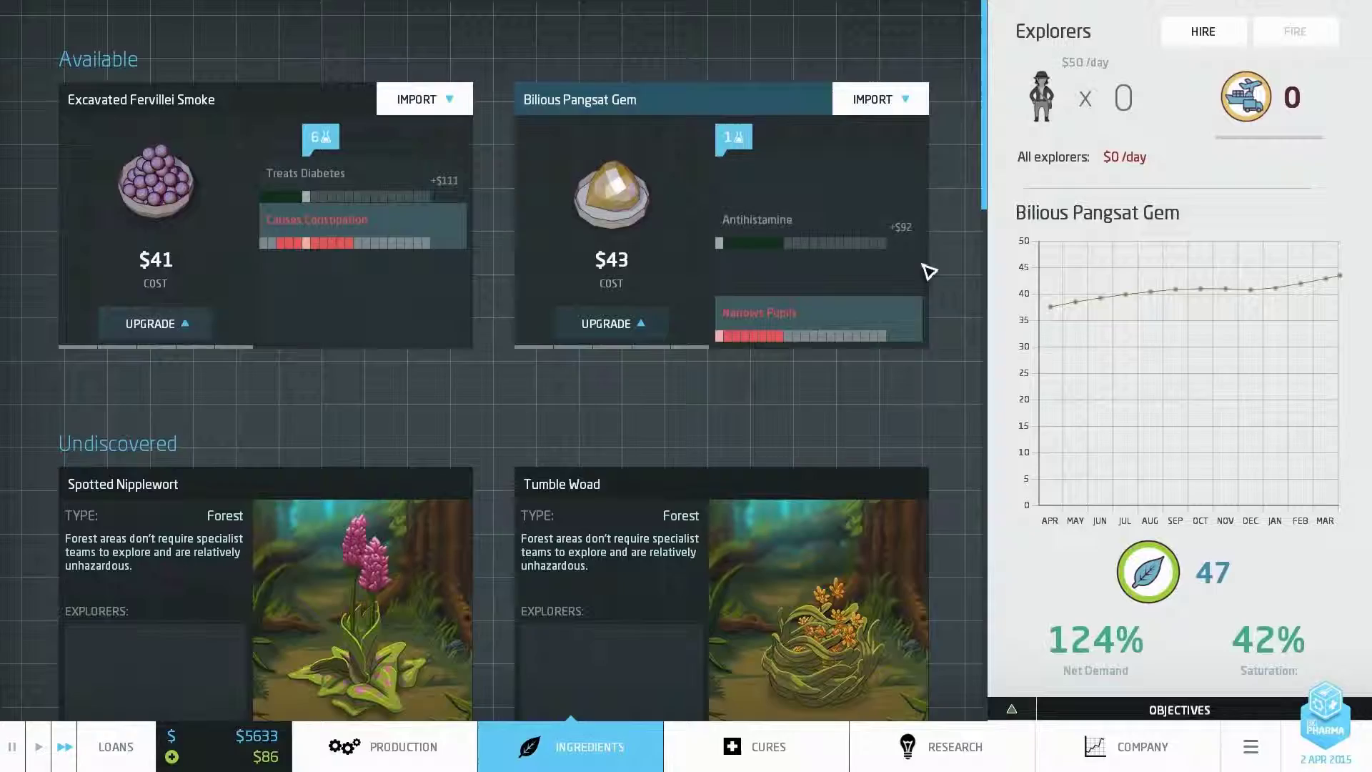
key("F1")
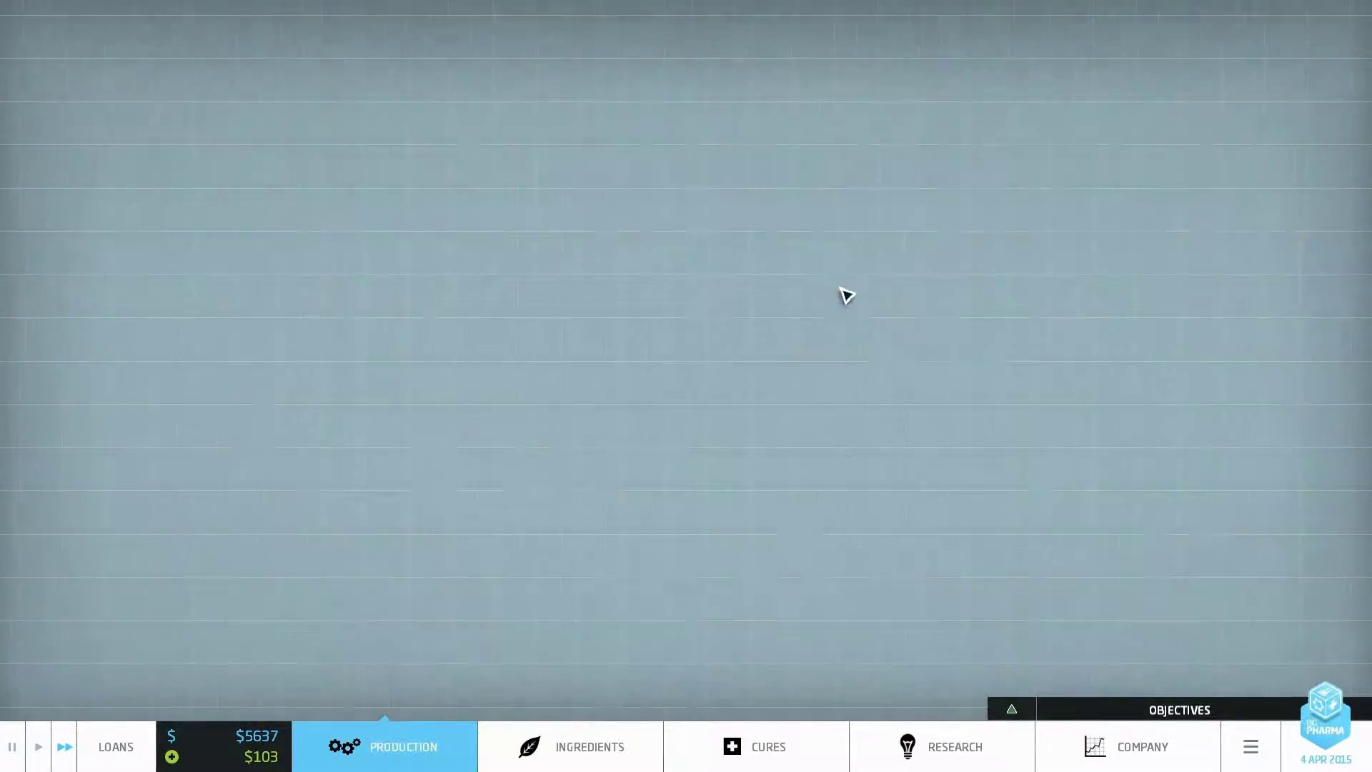
Inspect the new intake, then start and cancel placing an evaporator.
left_click(943, 252)
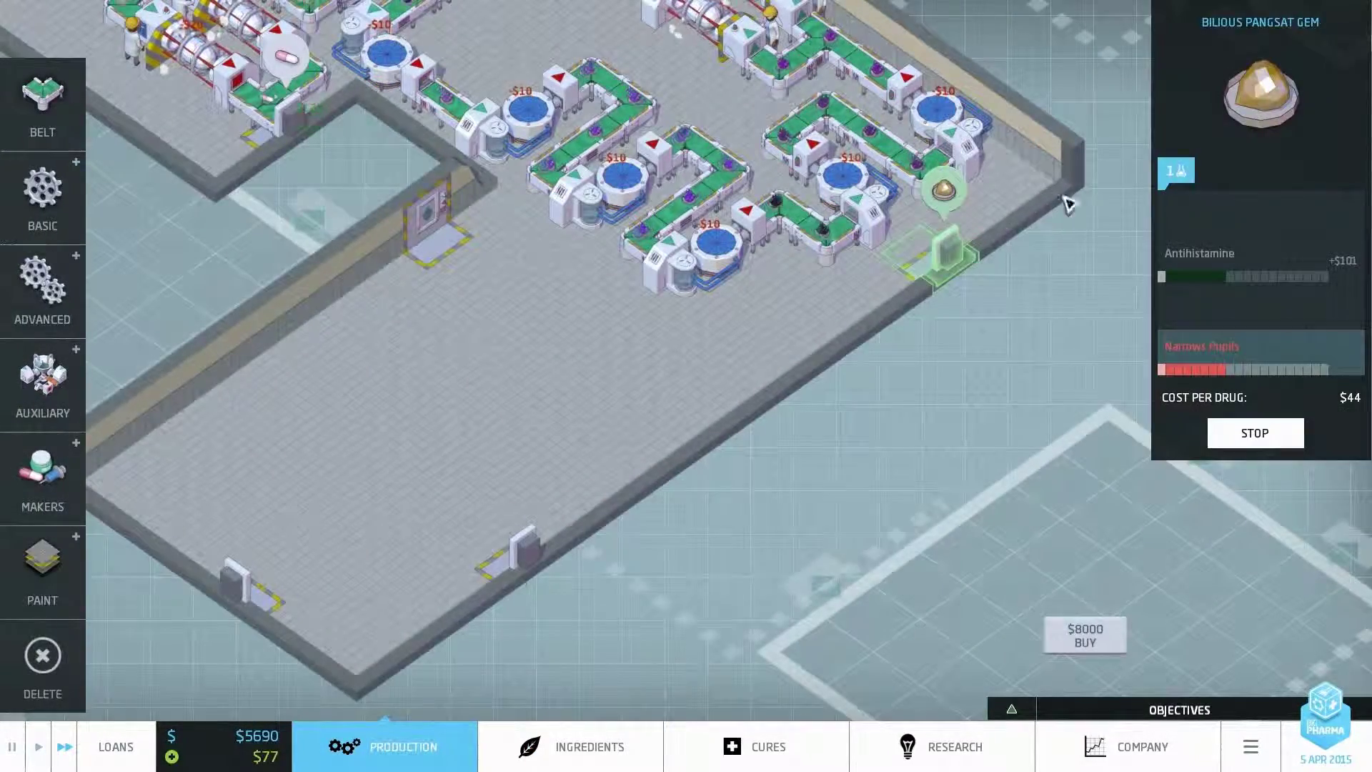
left_click(739, 327)
left_click(48, 191)
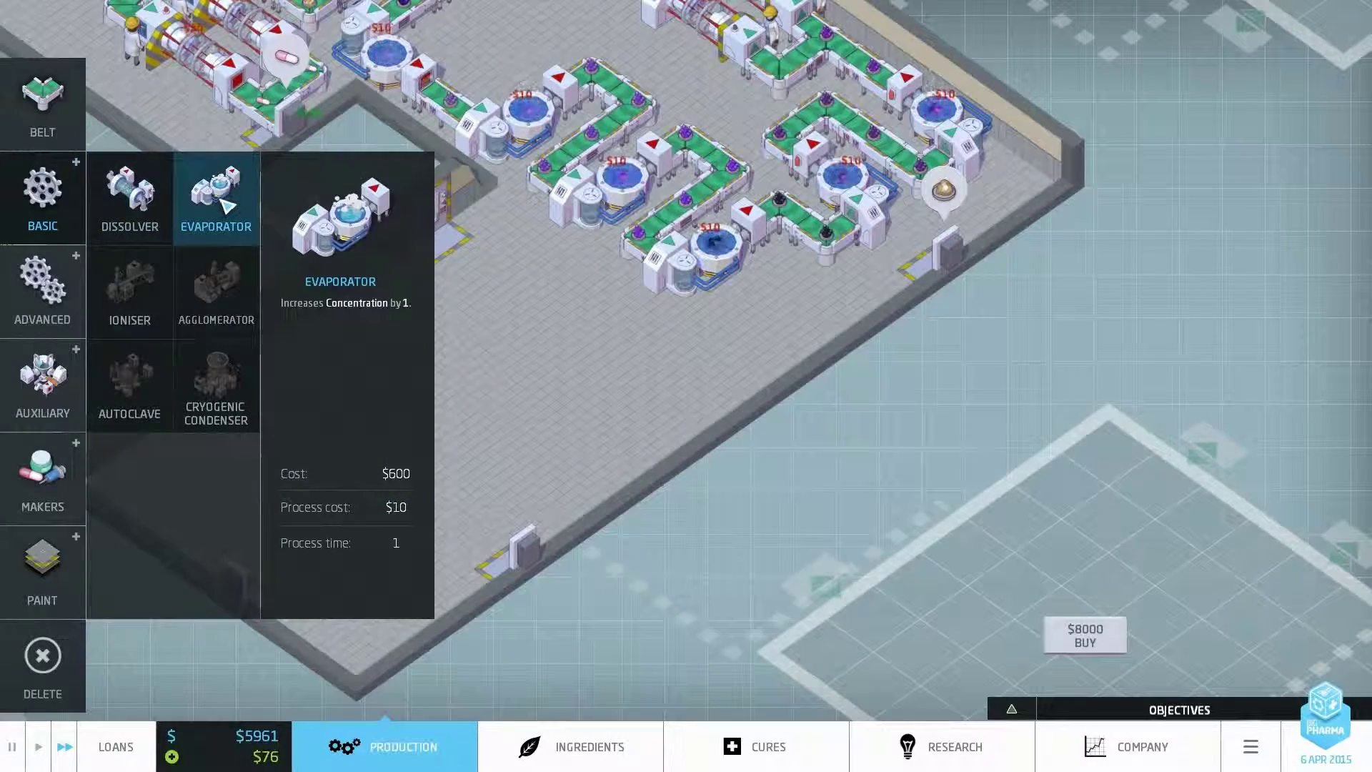
left_click(216, 199)
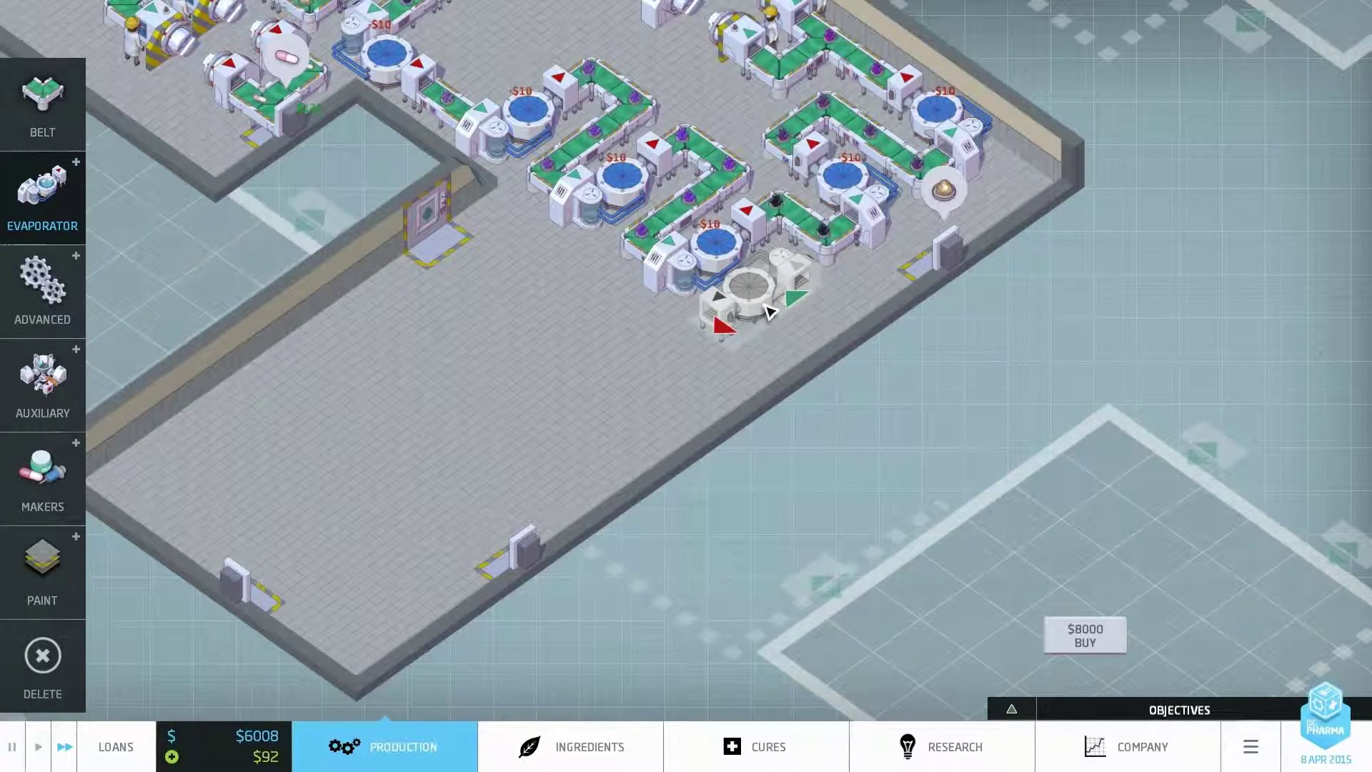
right_click(445, 356)
Place a pill printer on the new floor and belt it into the line.
left_click(43, 477)
left_click(177, 472)
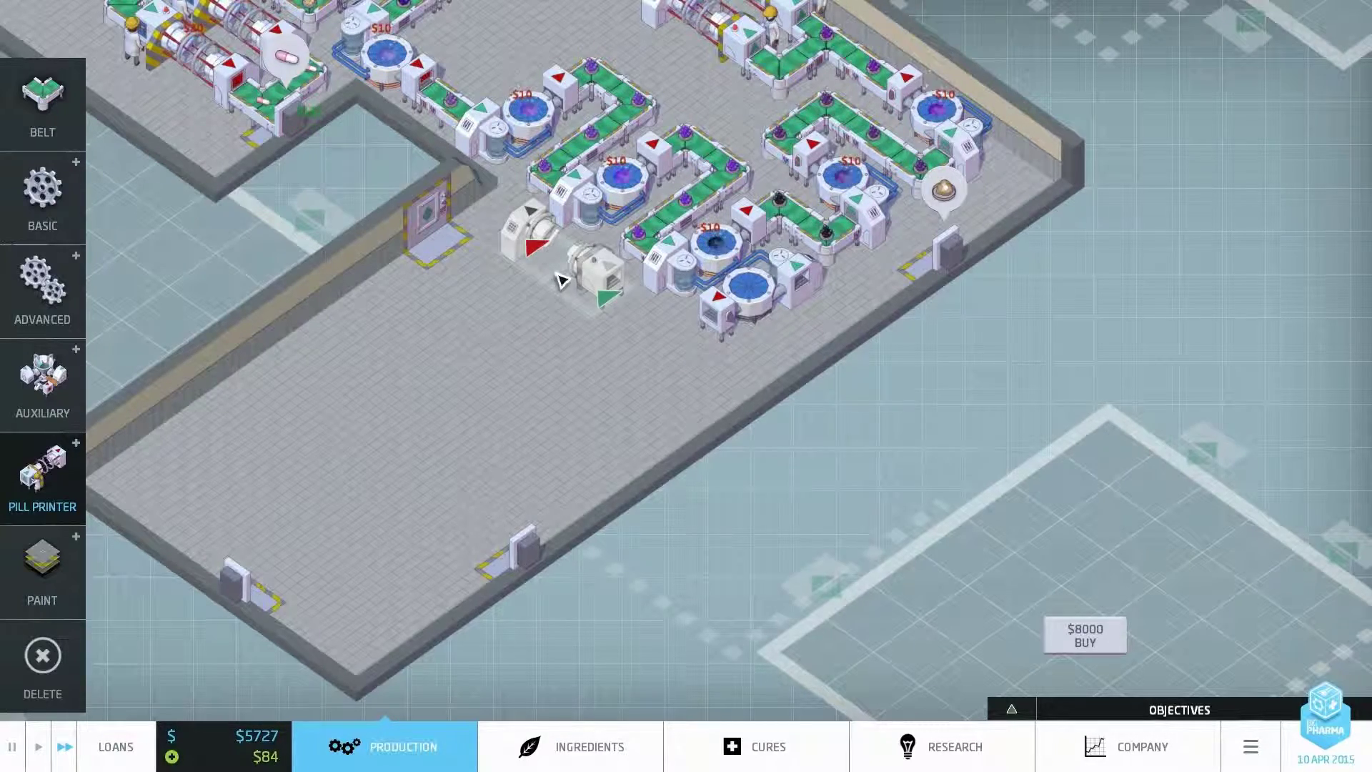
left_click(509, 316)
left_click(43, 103)
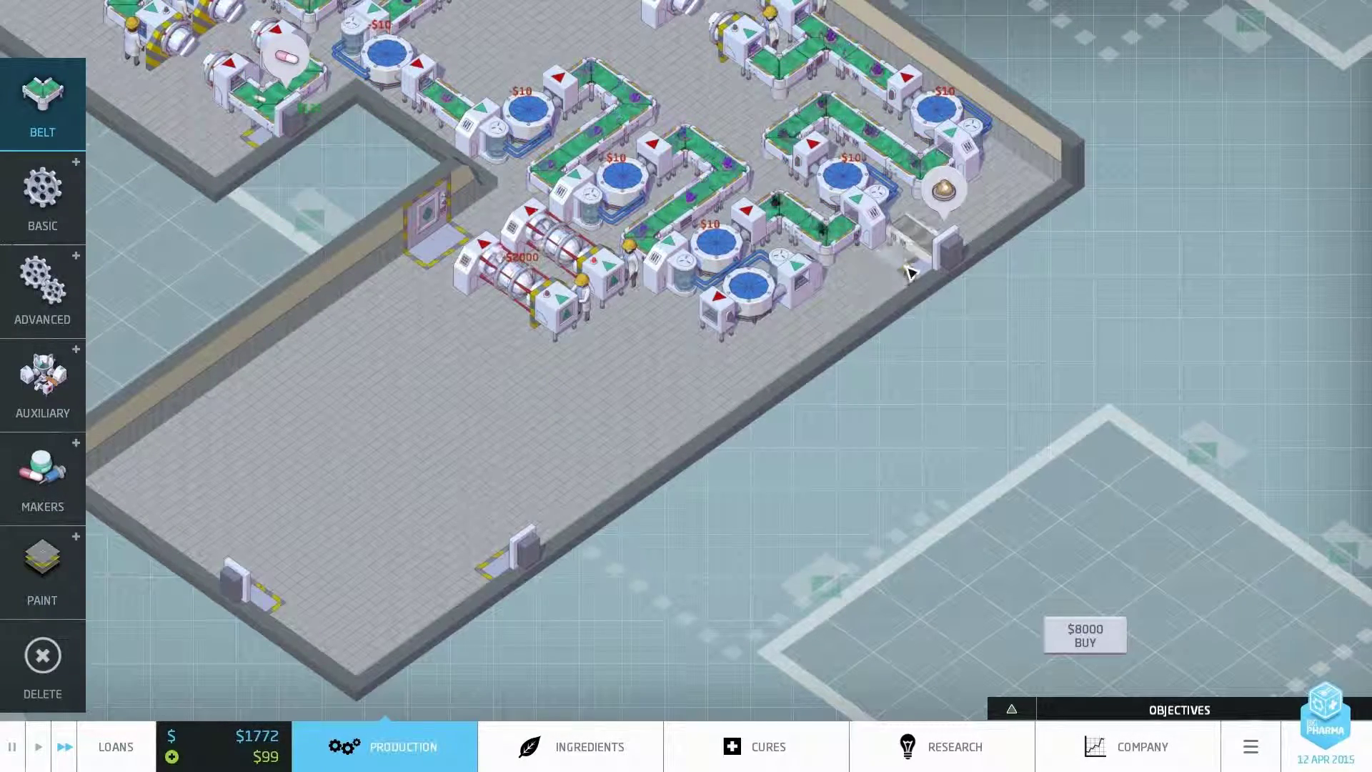
mouse_move(840, 311)
left_mouse_down()
mouse_move(619, 322)
mouse_move(644, 311)
left_mouse_up()
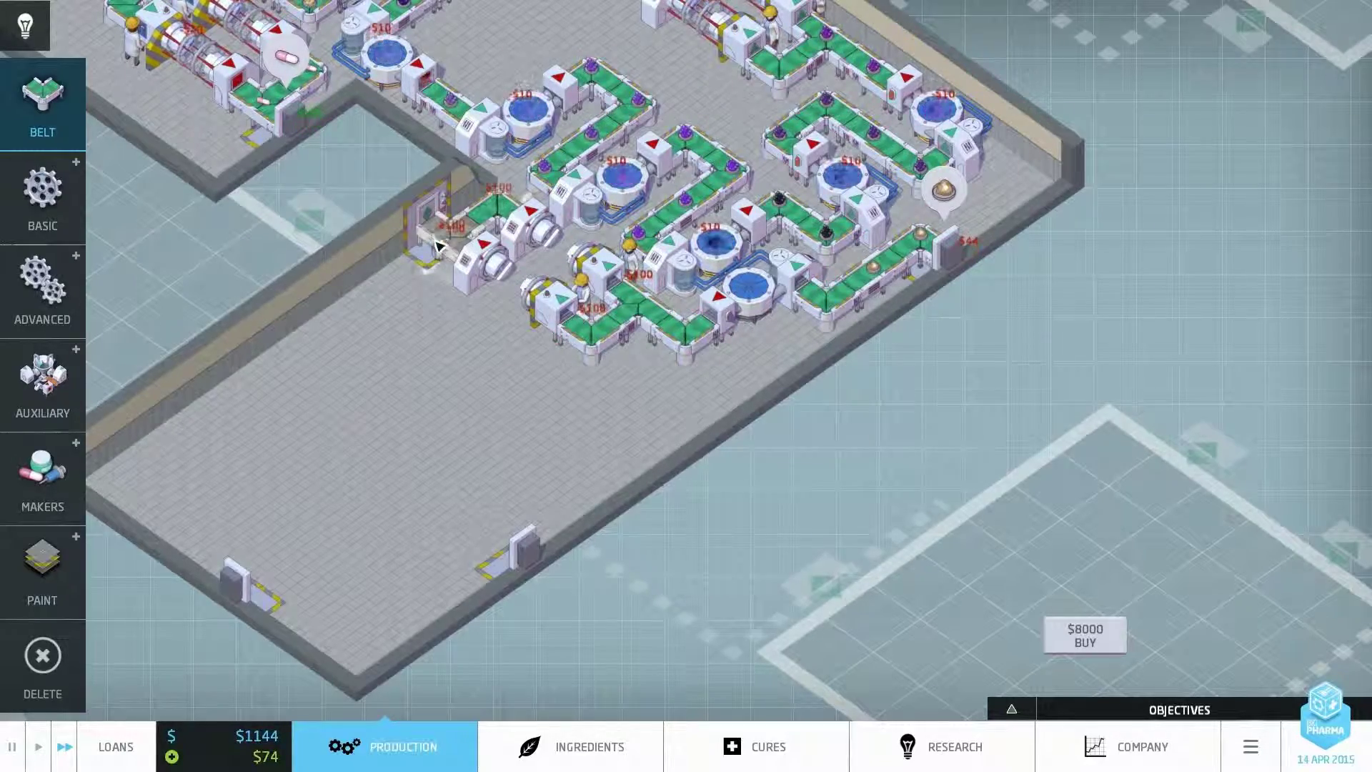
left_click(437, 244)
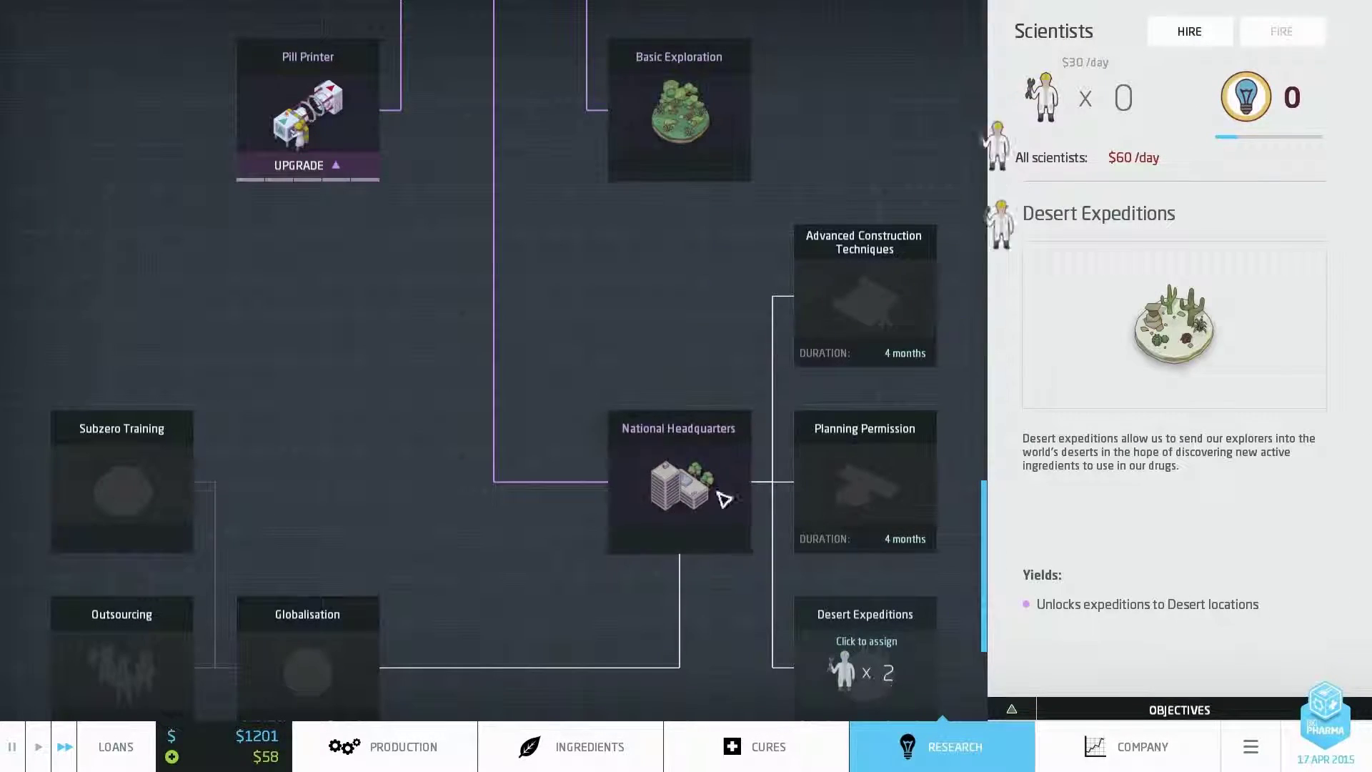
scroll(534, 486, "up", 3)
scroll(535, 486, "up", 3)
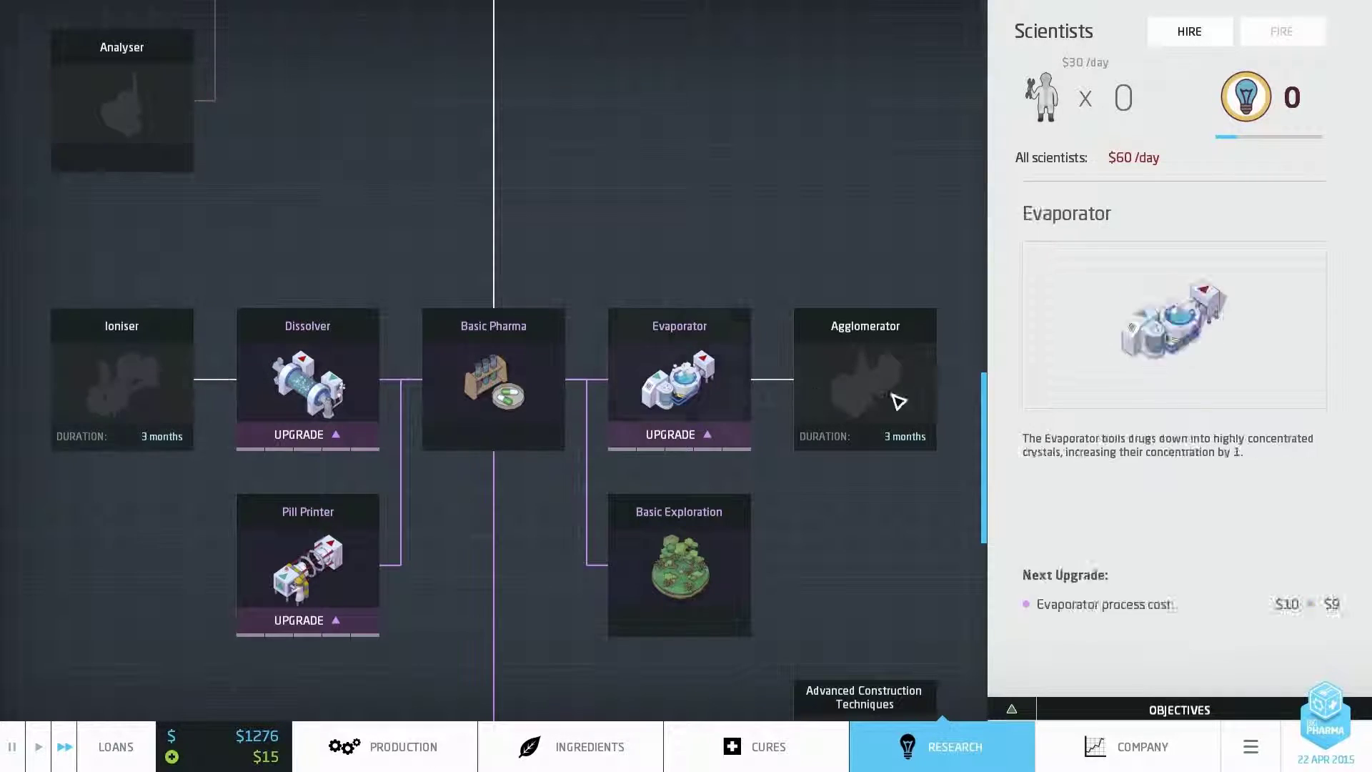
Return from the research tree to the factory, then open the company overview with F5.
left_click(369, 751)
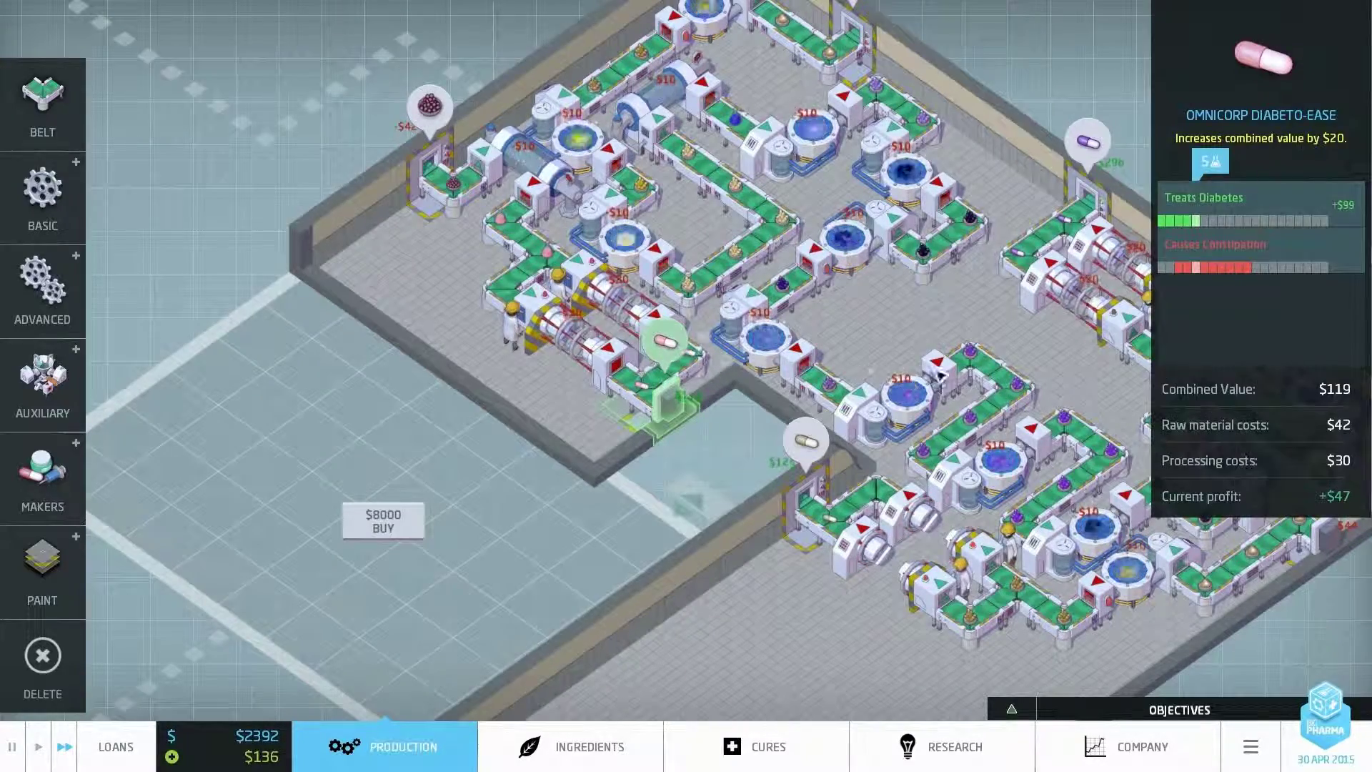
mouse_move(664, 341)
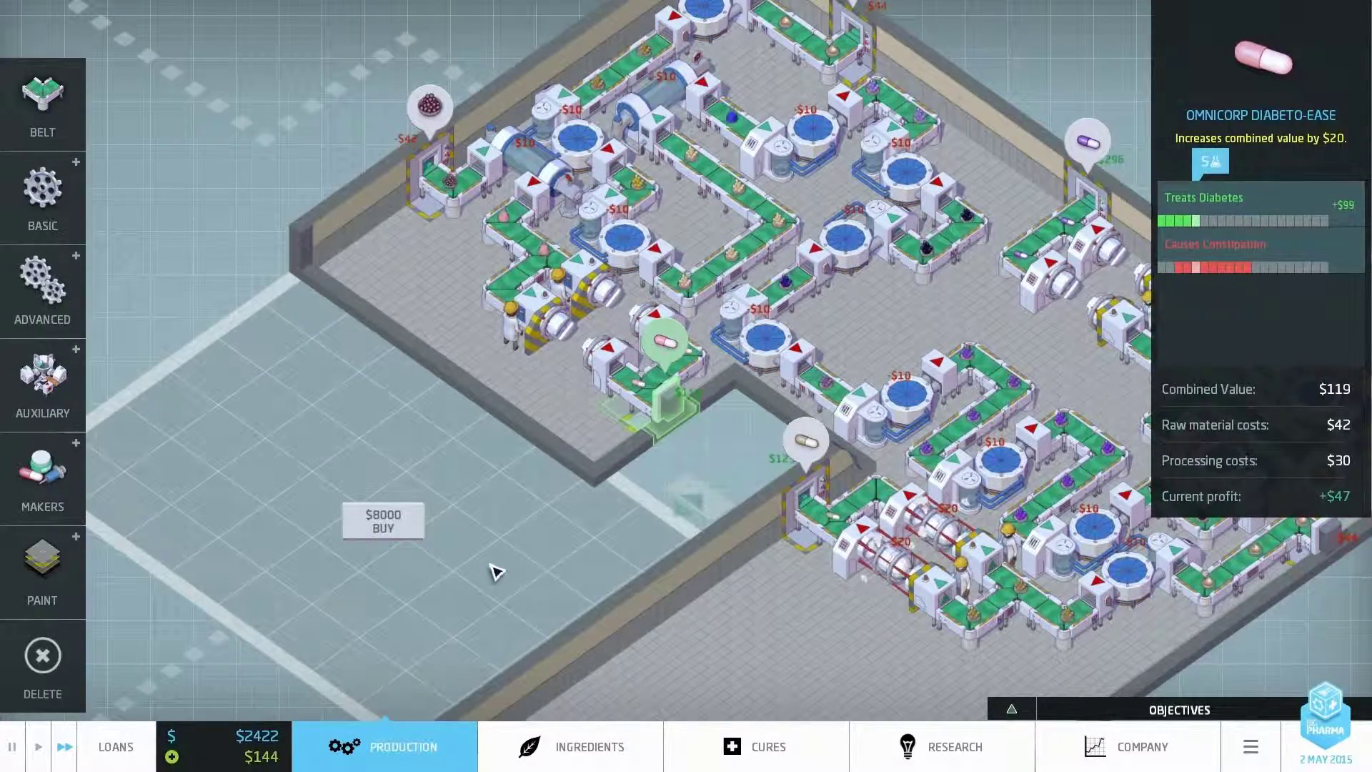
key("F5")
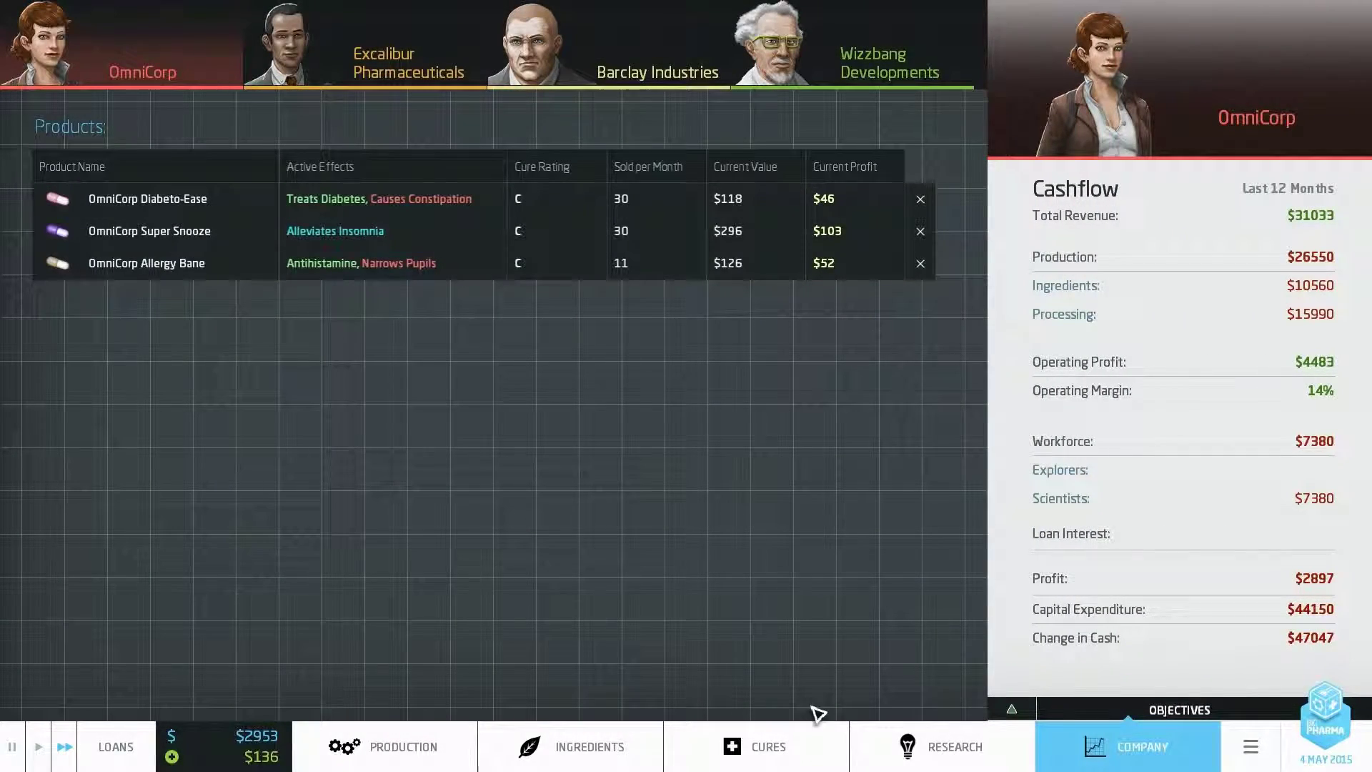
Review the Treats Diabetes cure market (94% demand, three rival brands), then go back to production.
left_click(756, 746)
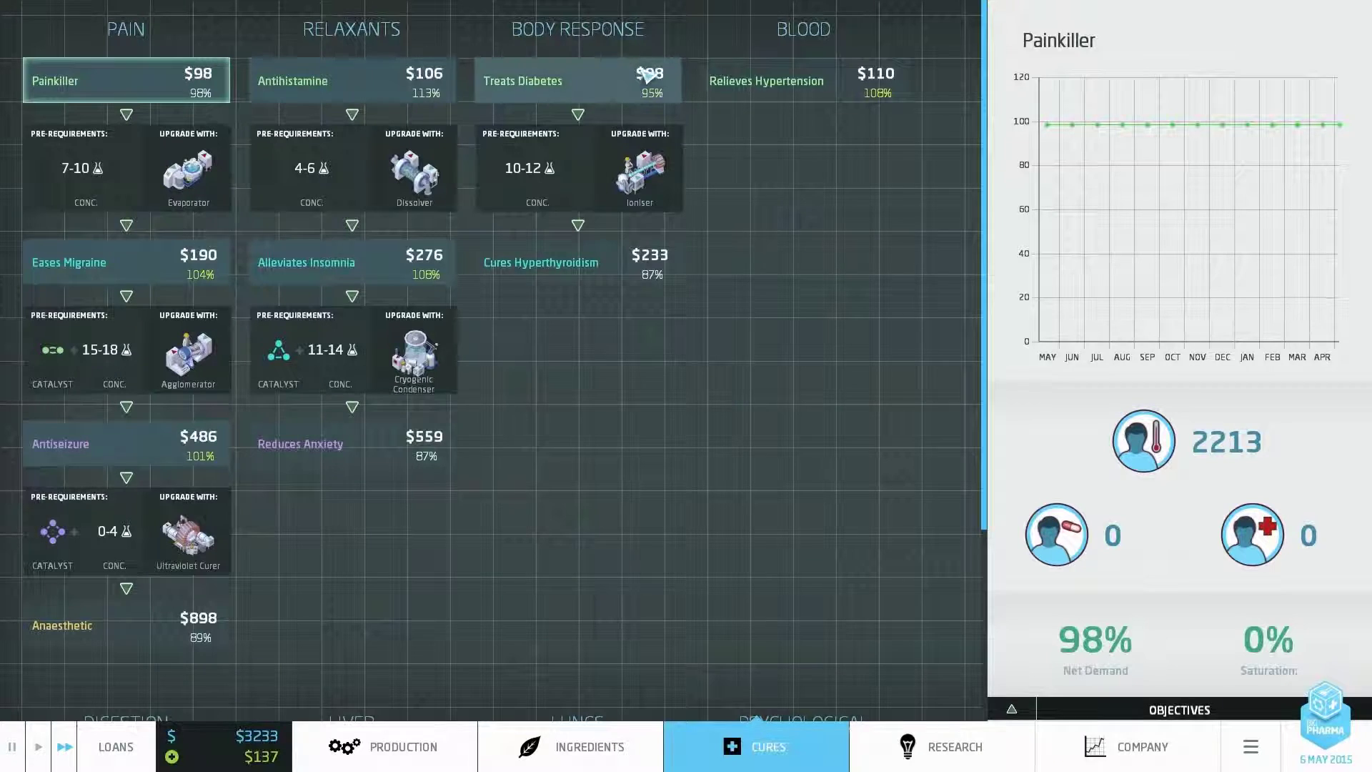
left_click(633, 80)
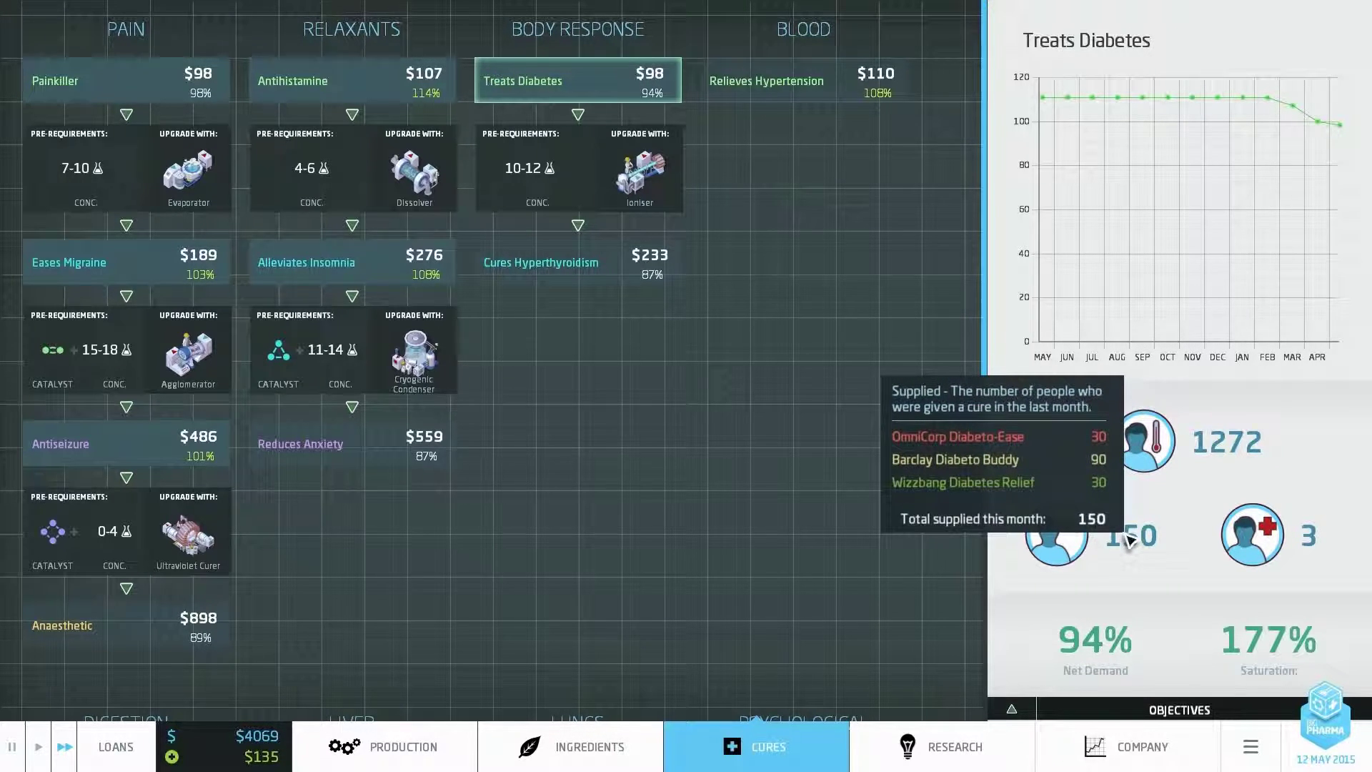
left_click(387, 747)
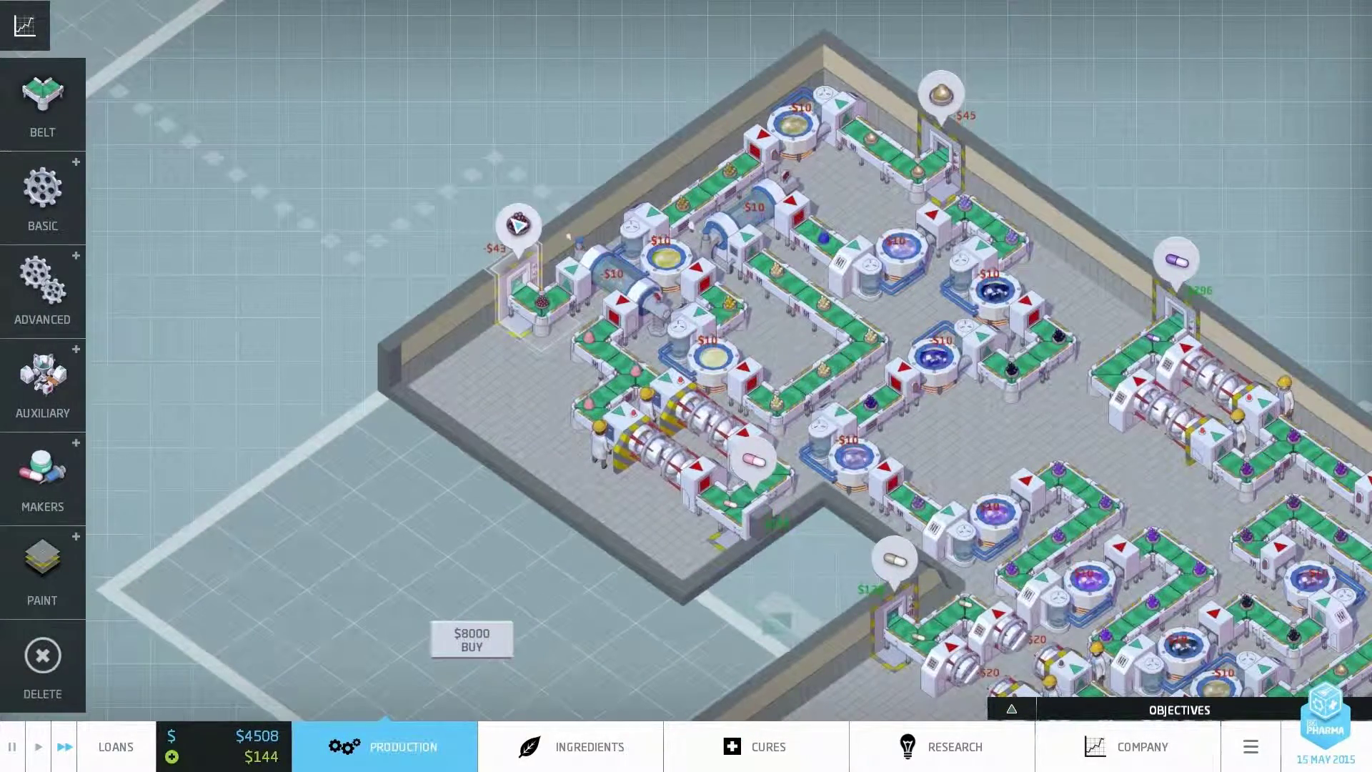
Stop the upper-left line's ingredient import and move one of its machines to a new spot.
left_click(518, 223)
left_click(1256, 434)
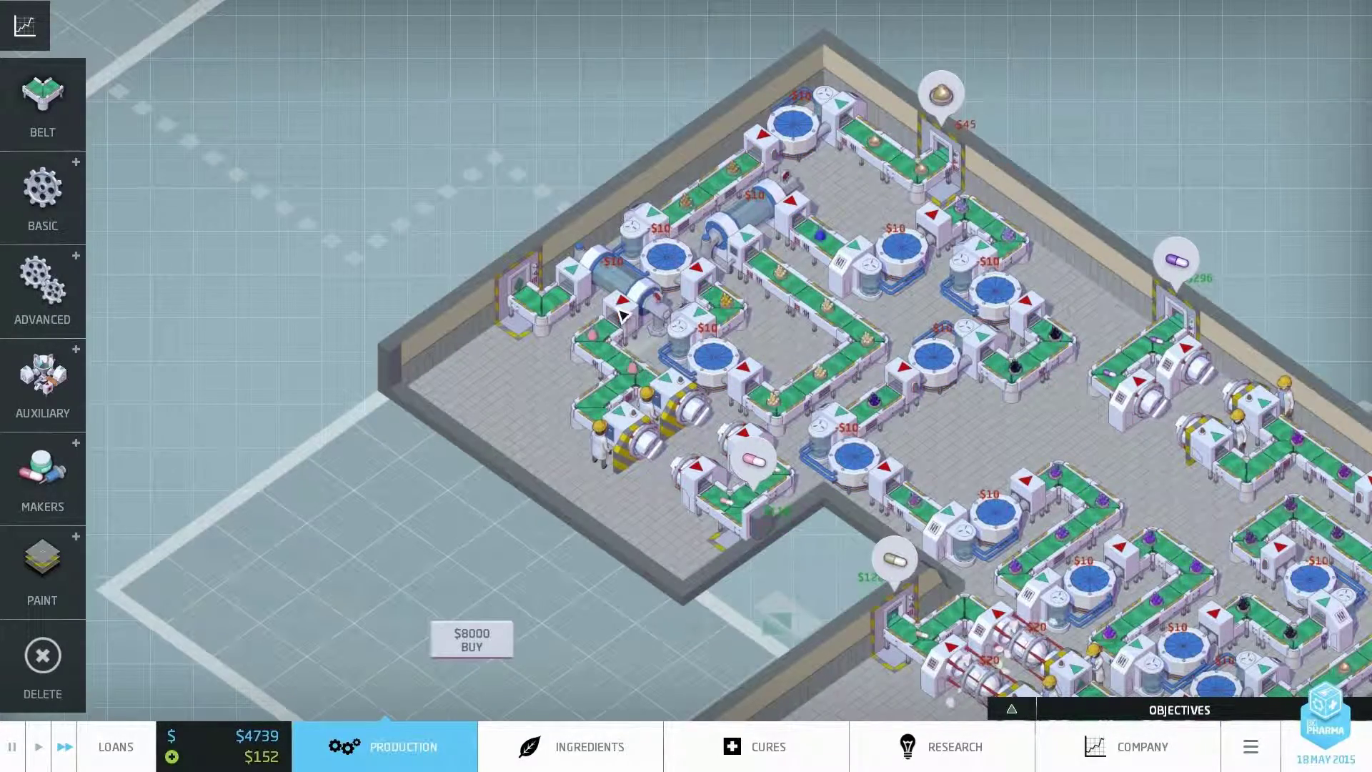
left_click_drag(626, 312, 991, 442)
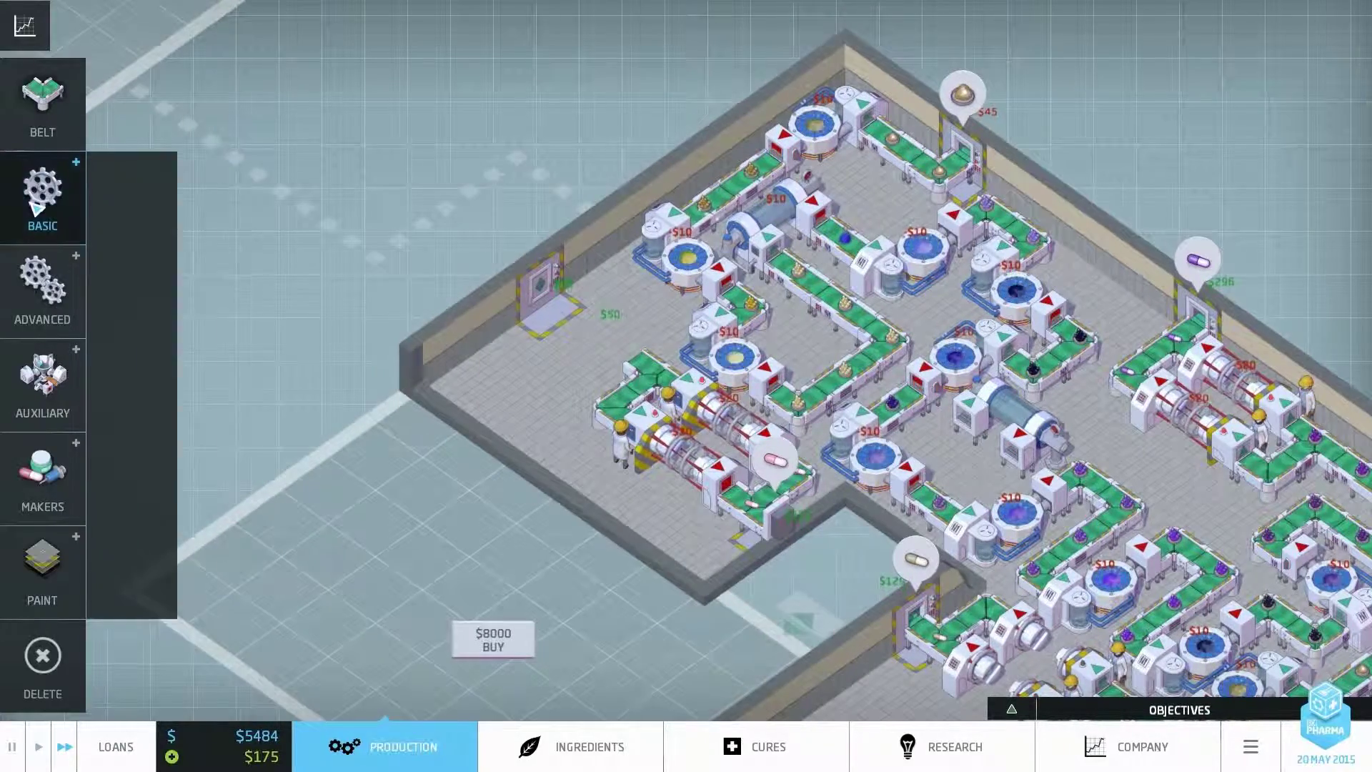
Build an extra Basic evaporator on the upper-left line, belt it in, and bring up ingredients.
left_click(43, 193)
left_click(220, 204)
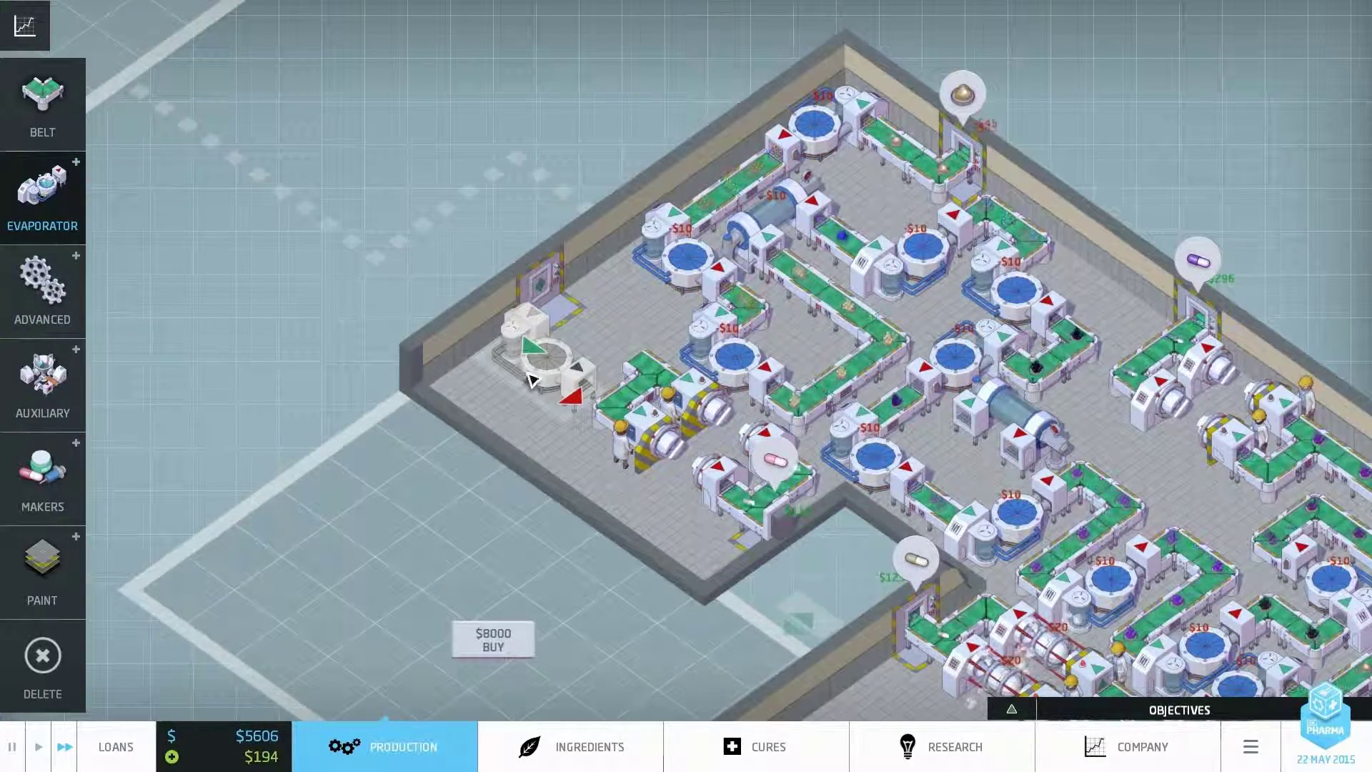
left_click(531, 376)
left_click(44, 96)
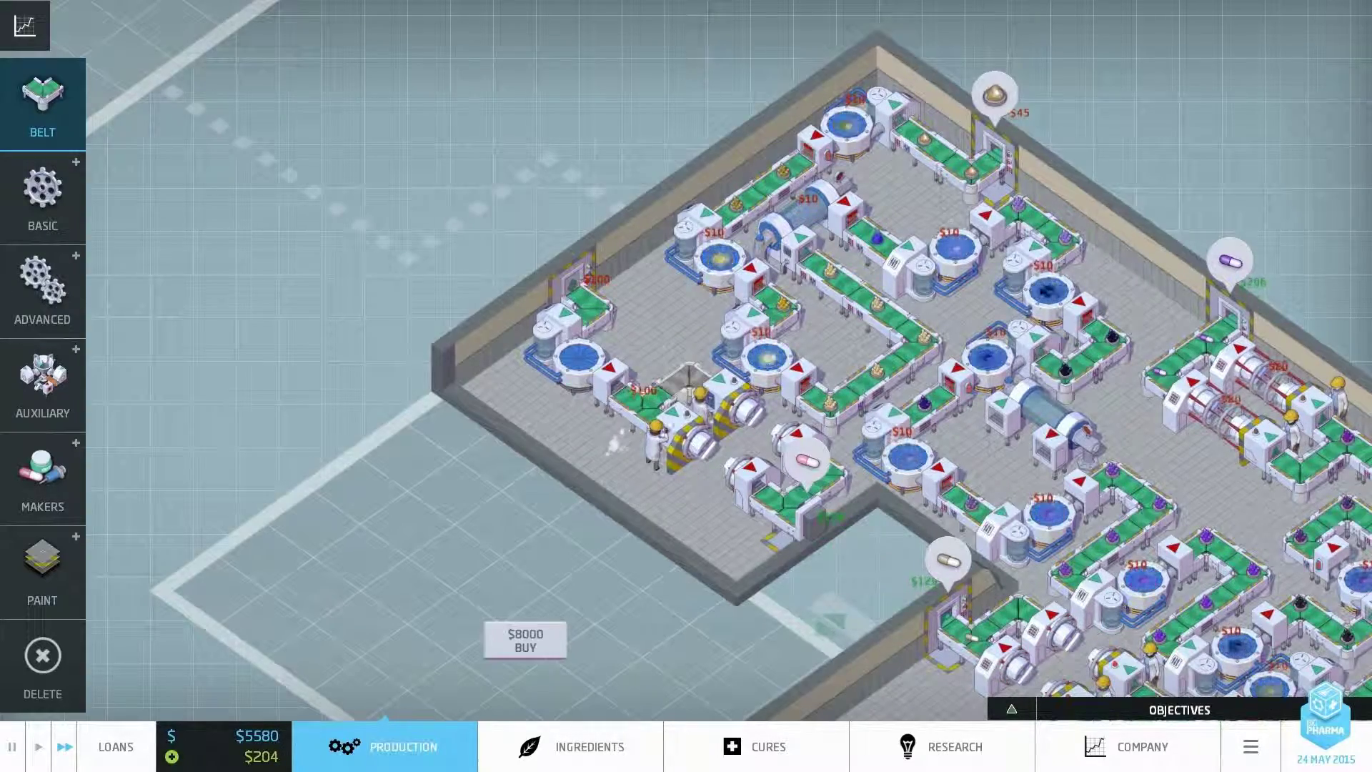
key("F2")
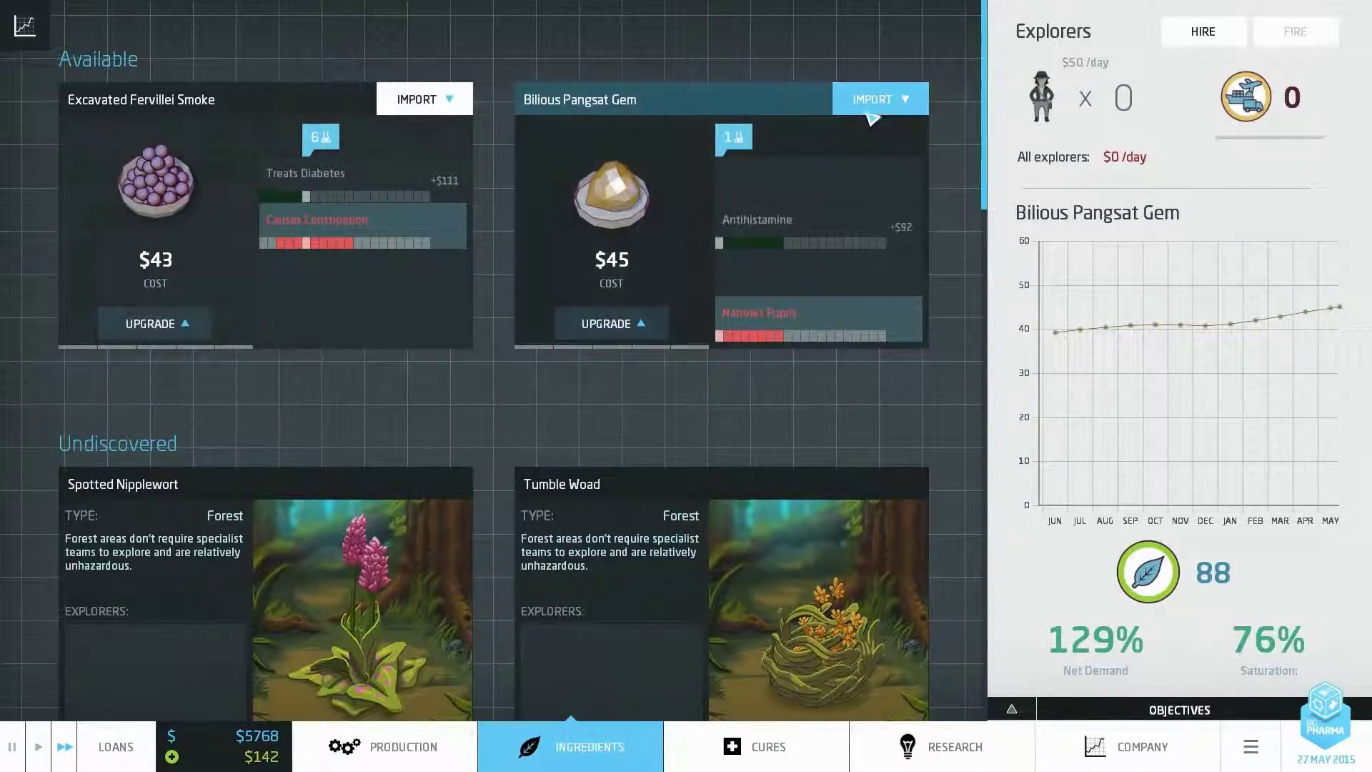
Return to the factory floor and pan across the reworked upper-left line.
key("F1")
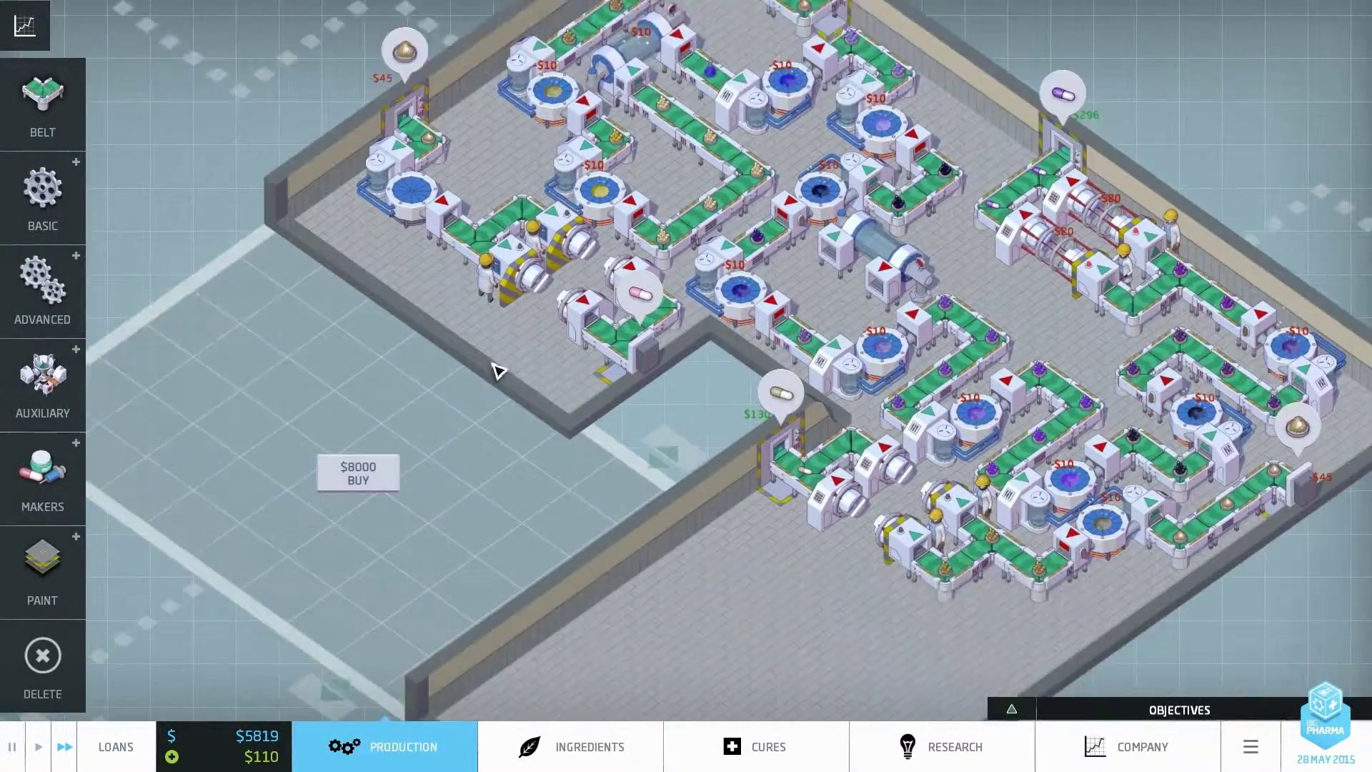
scroll(496, 371, "down", 1)
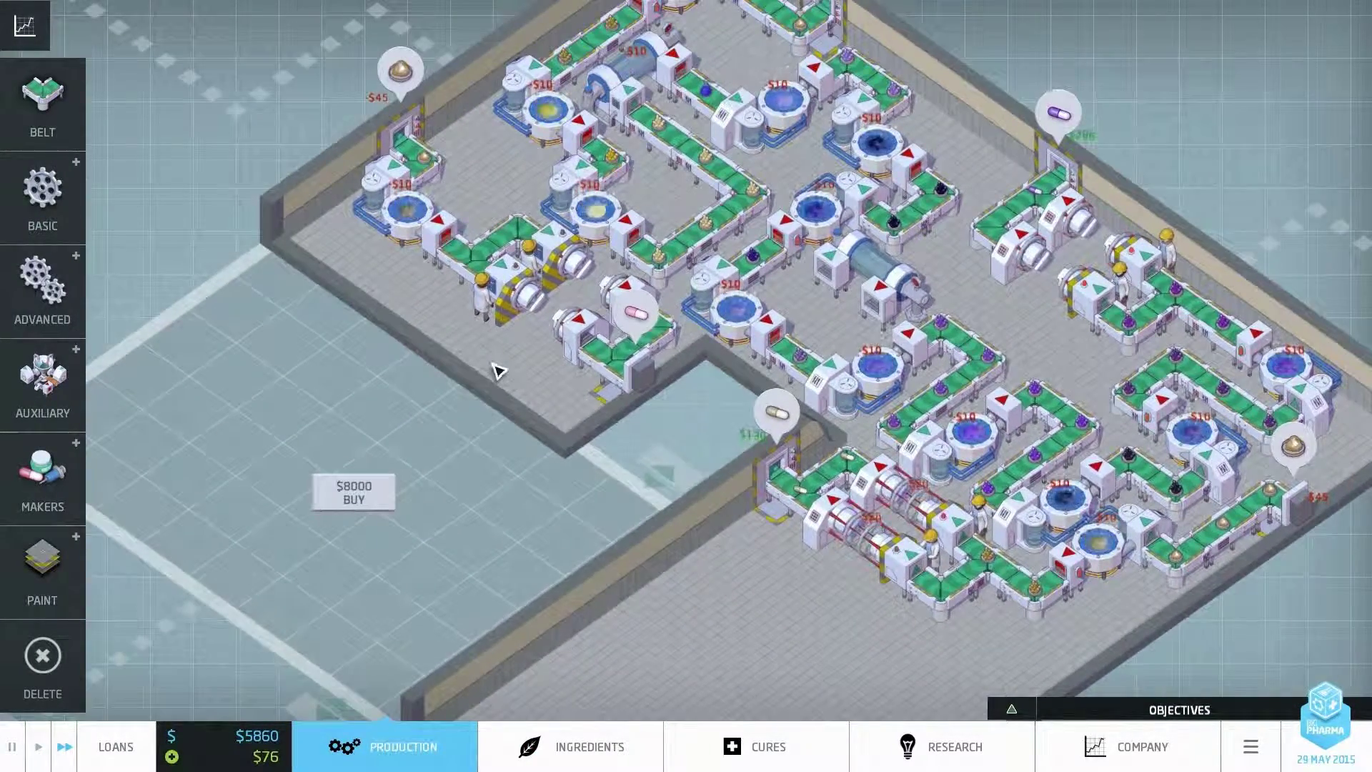
scroll(497, 370, "up", 1)
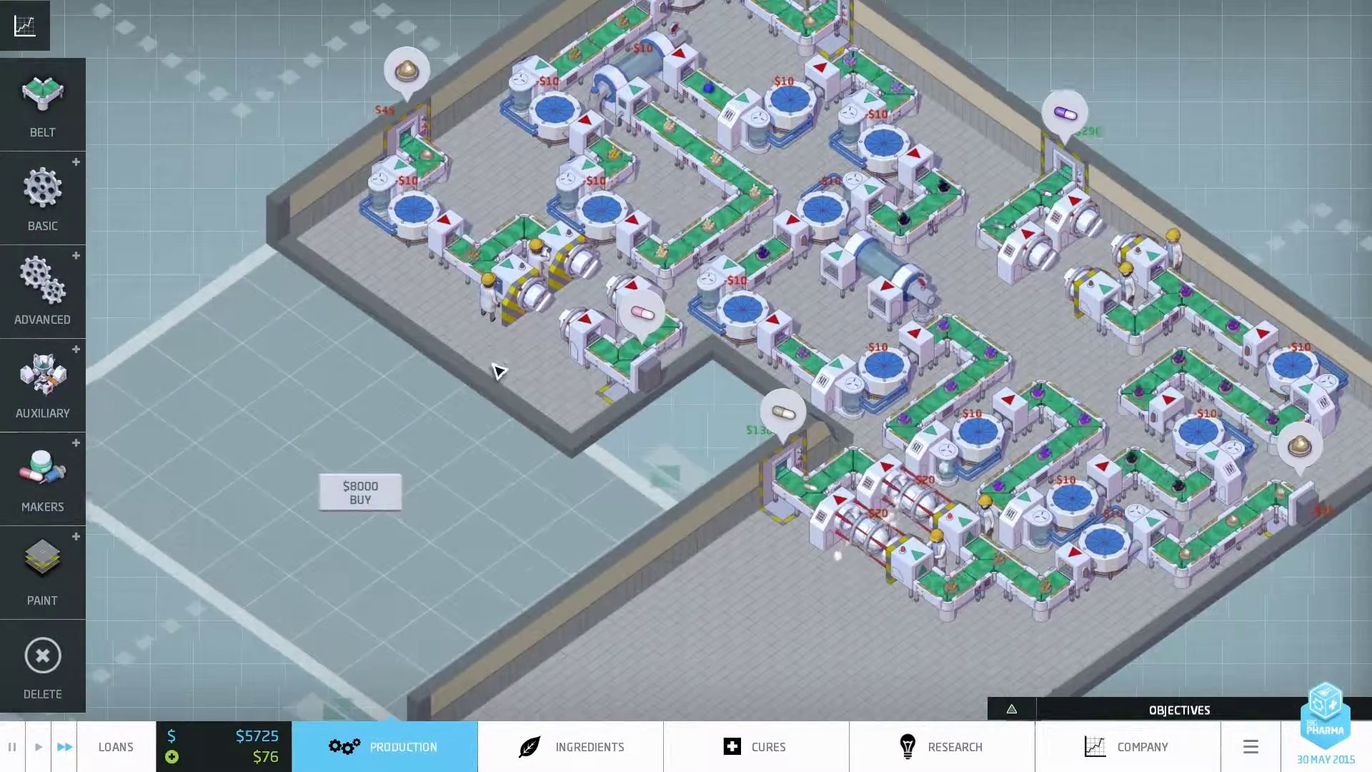
key("w")
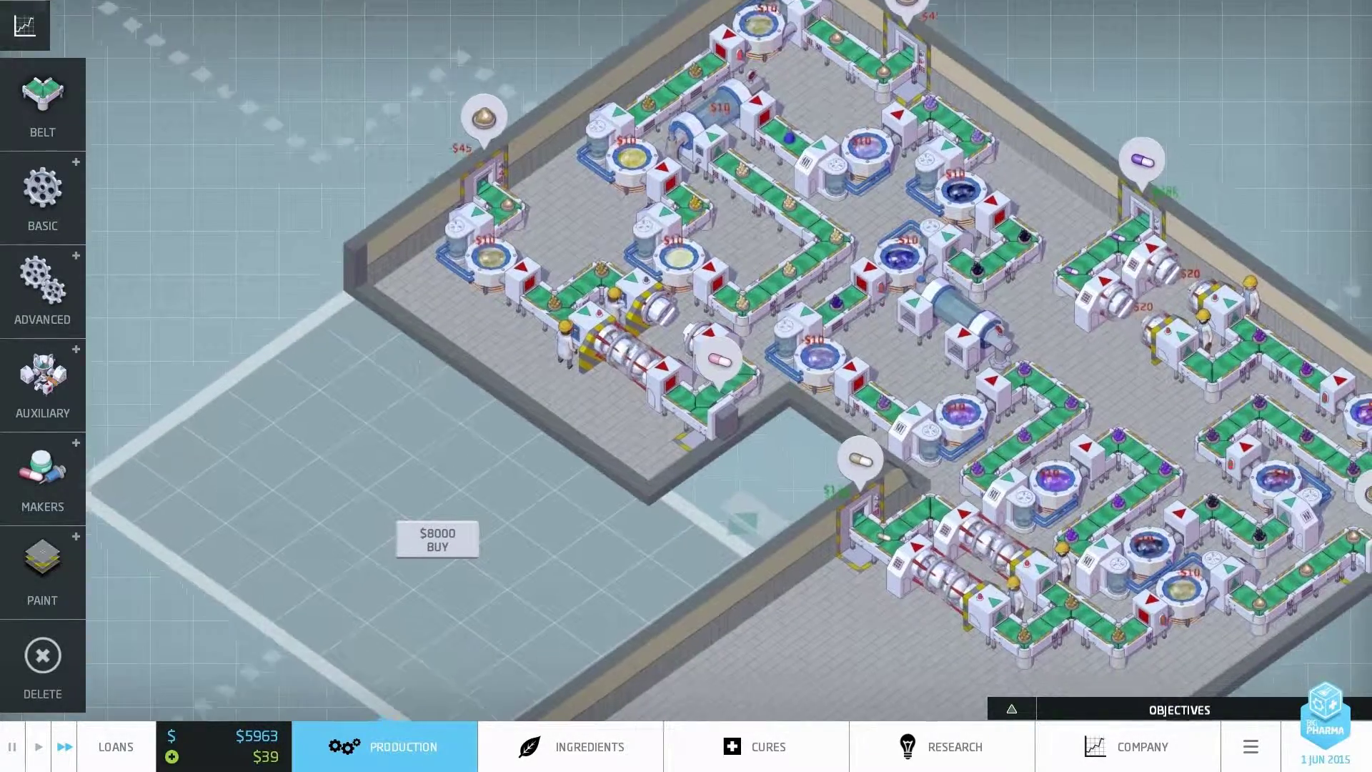
left_click_drag(439, 382, 363, 337)
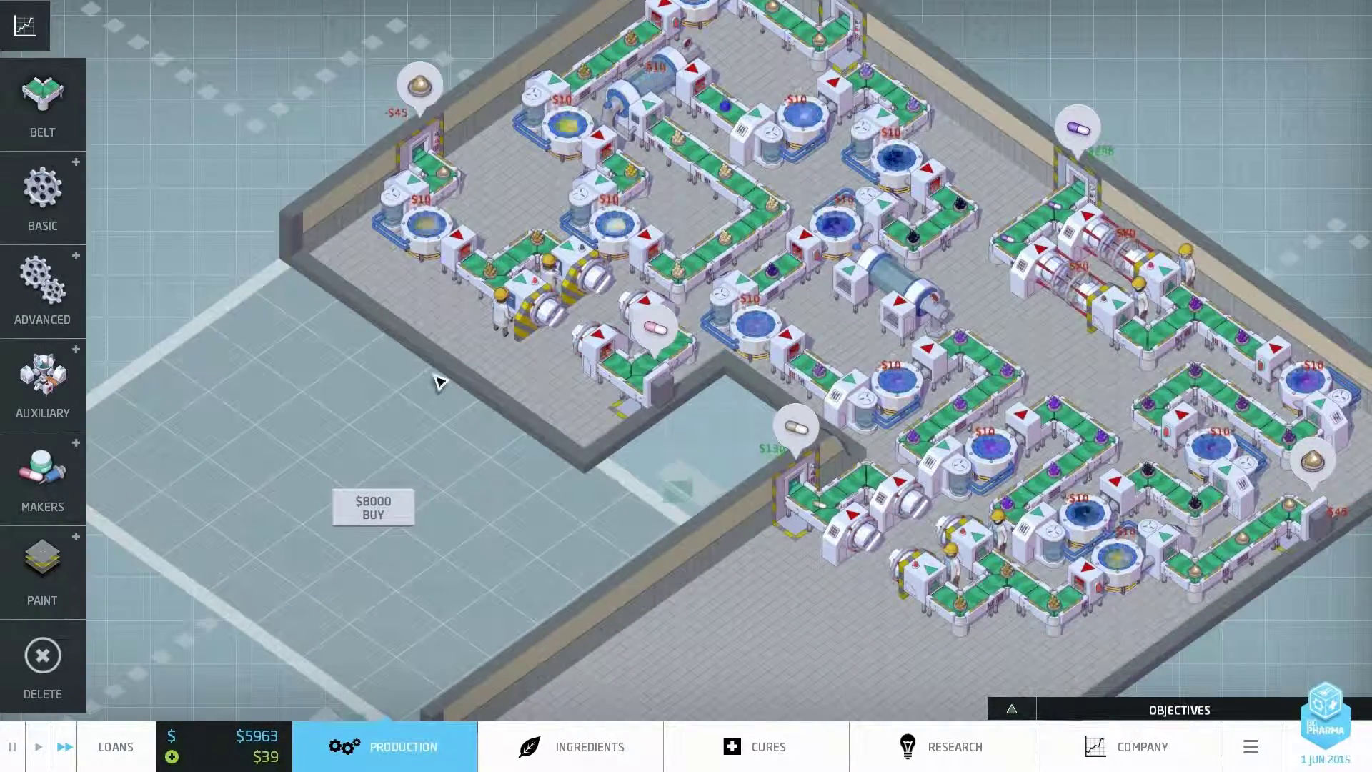
scroll(537, 463, "down", 2)
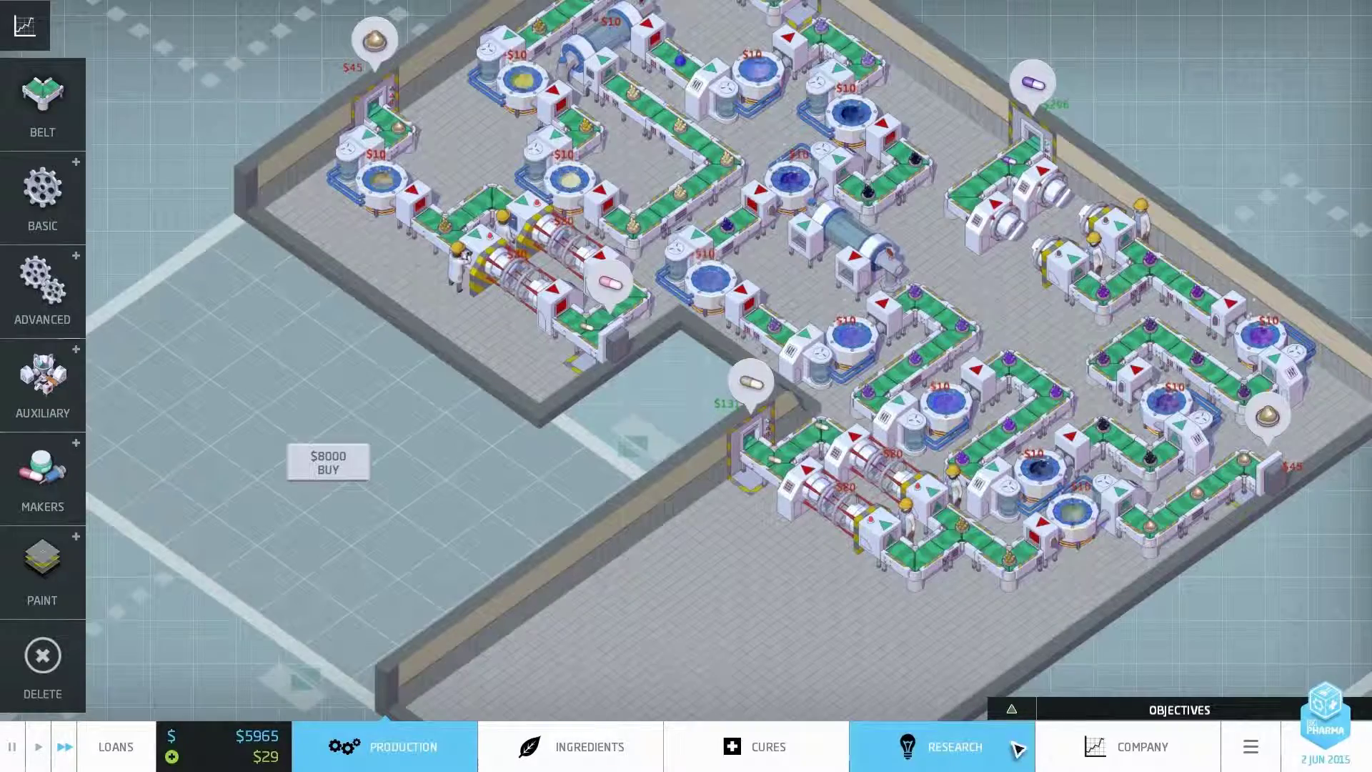
Discontinue OmniCorp's Diabeto-Ease product and dismiss the competitor product notices.
left_click(1128, 747)
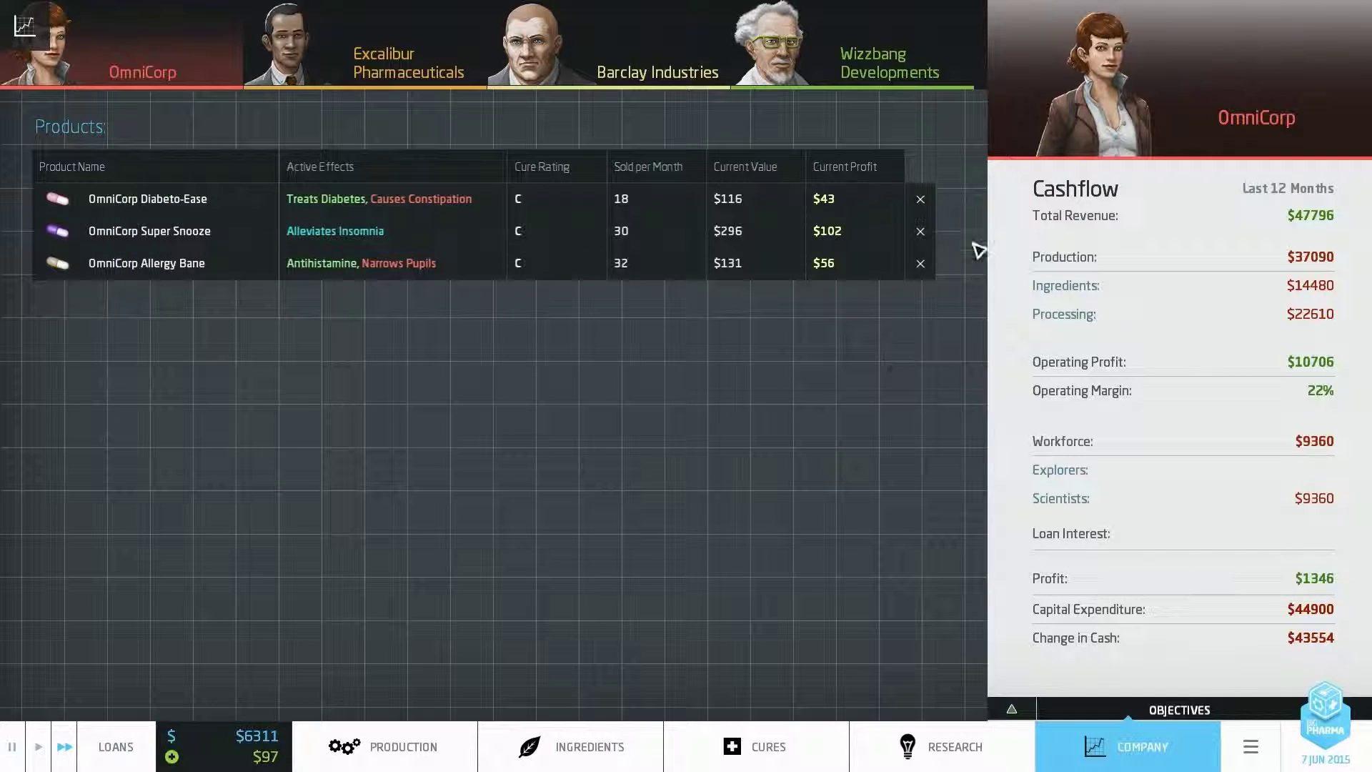
left_click(922, 199)
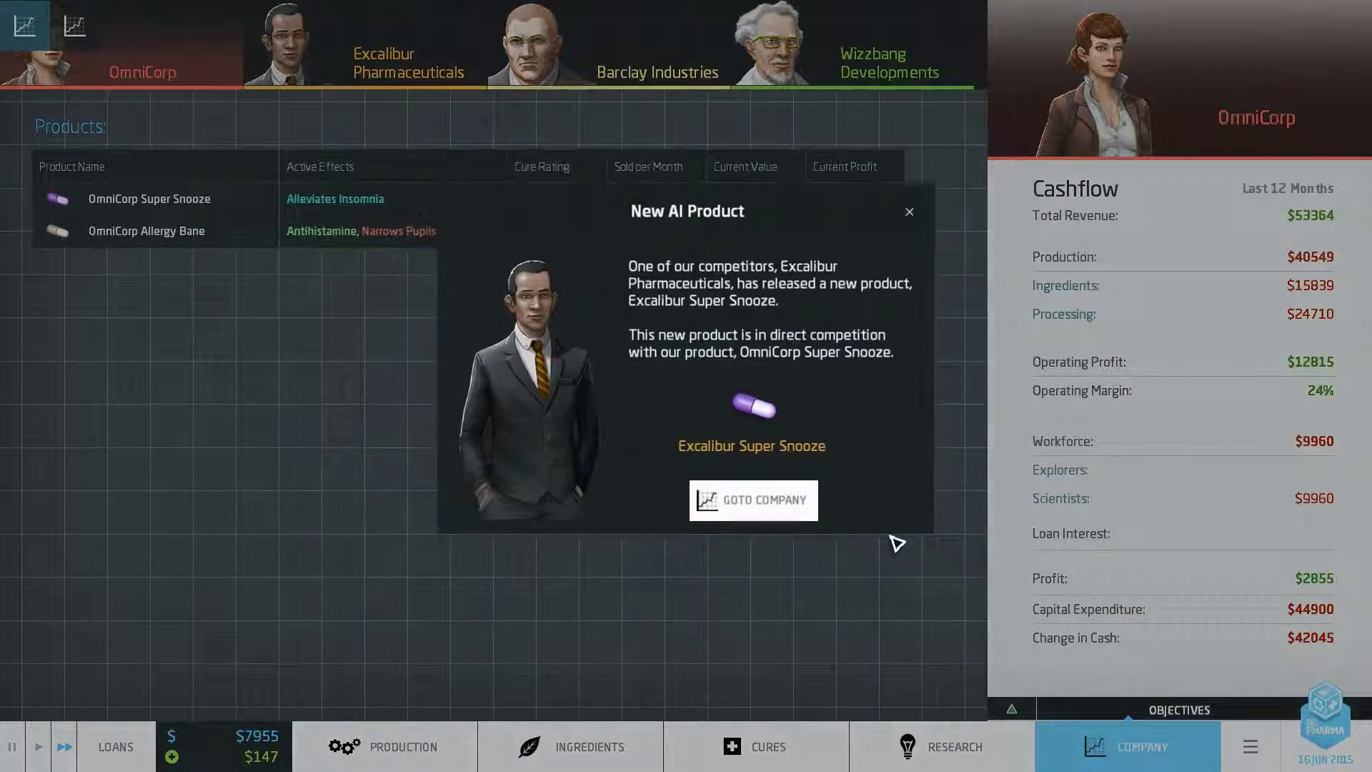
left_click(910, 212)
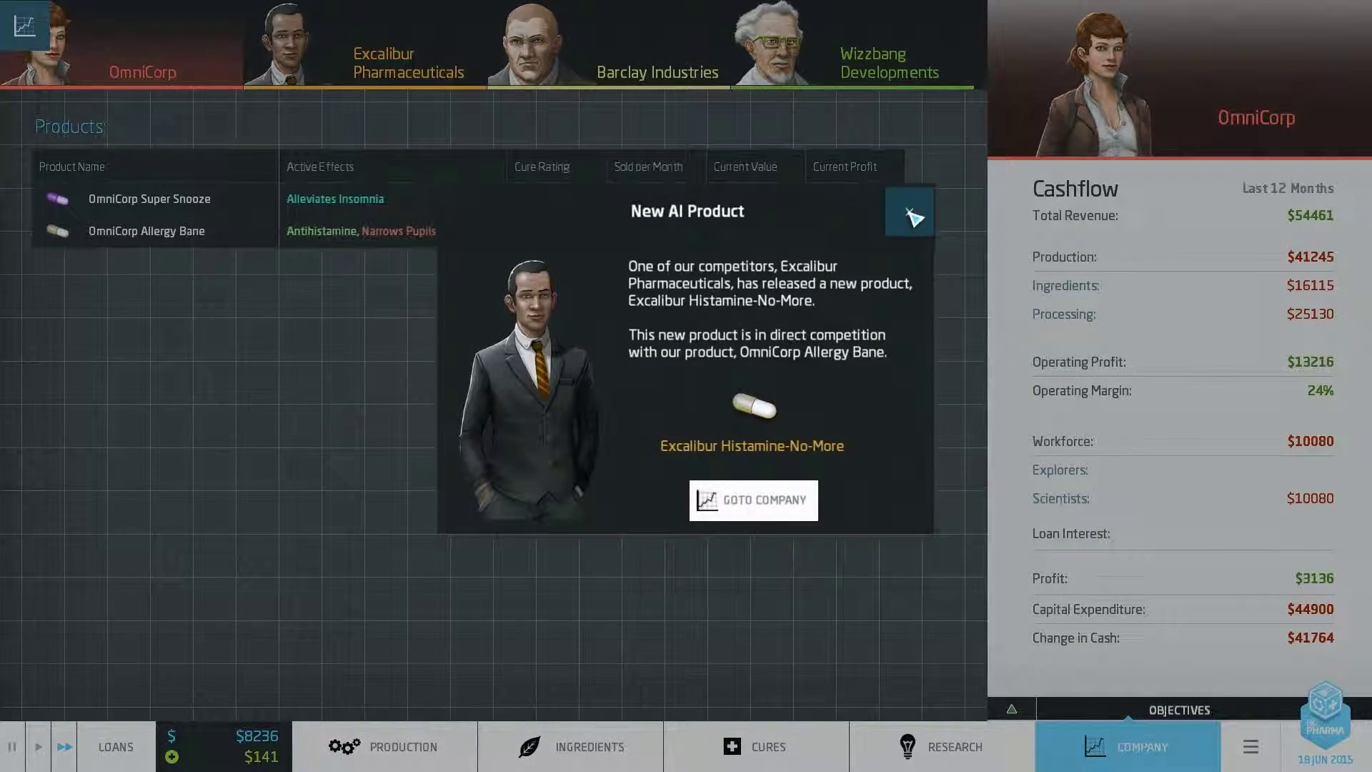
left_click(915, 215)
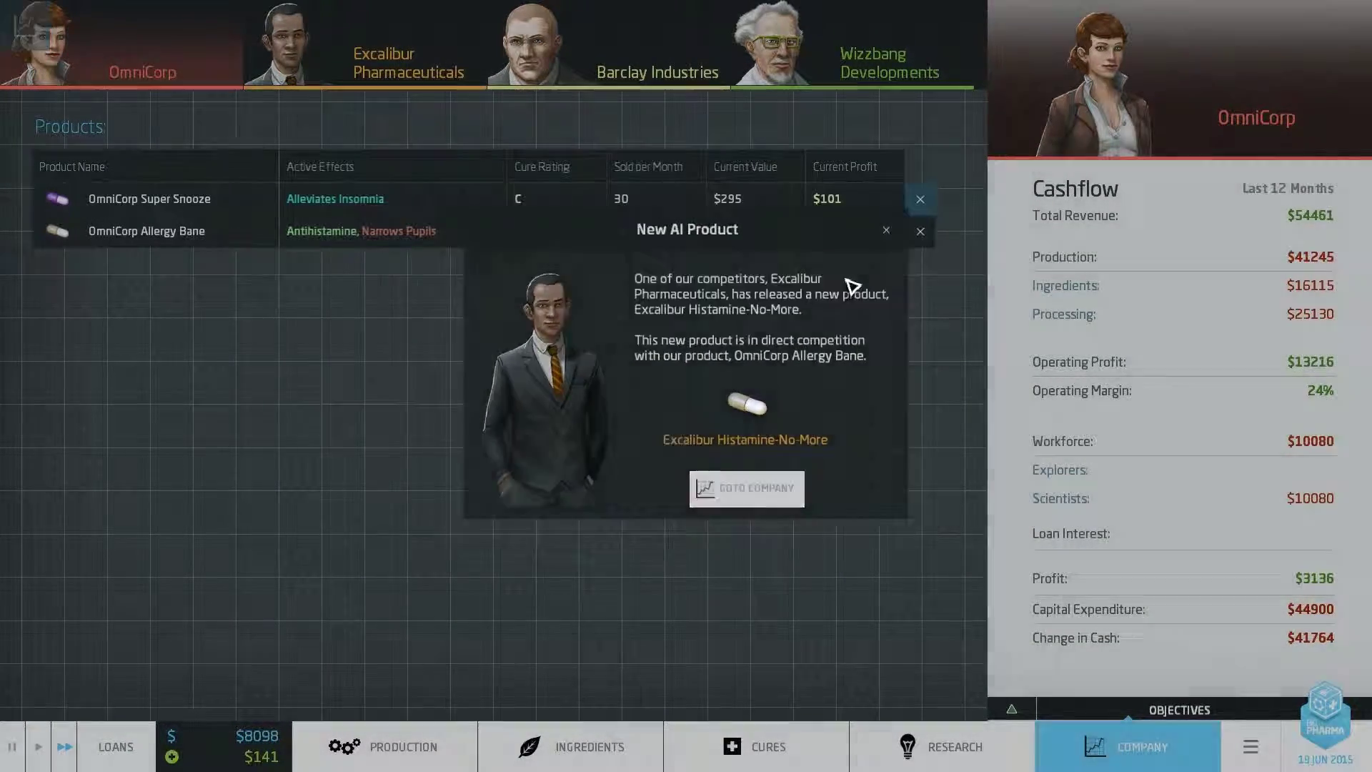
mouse_move(520, 199)
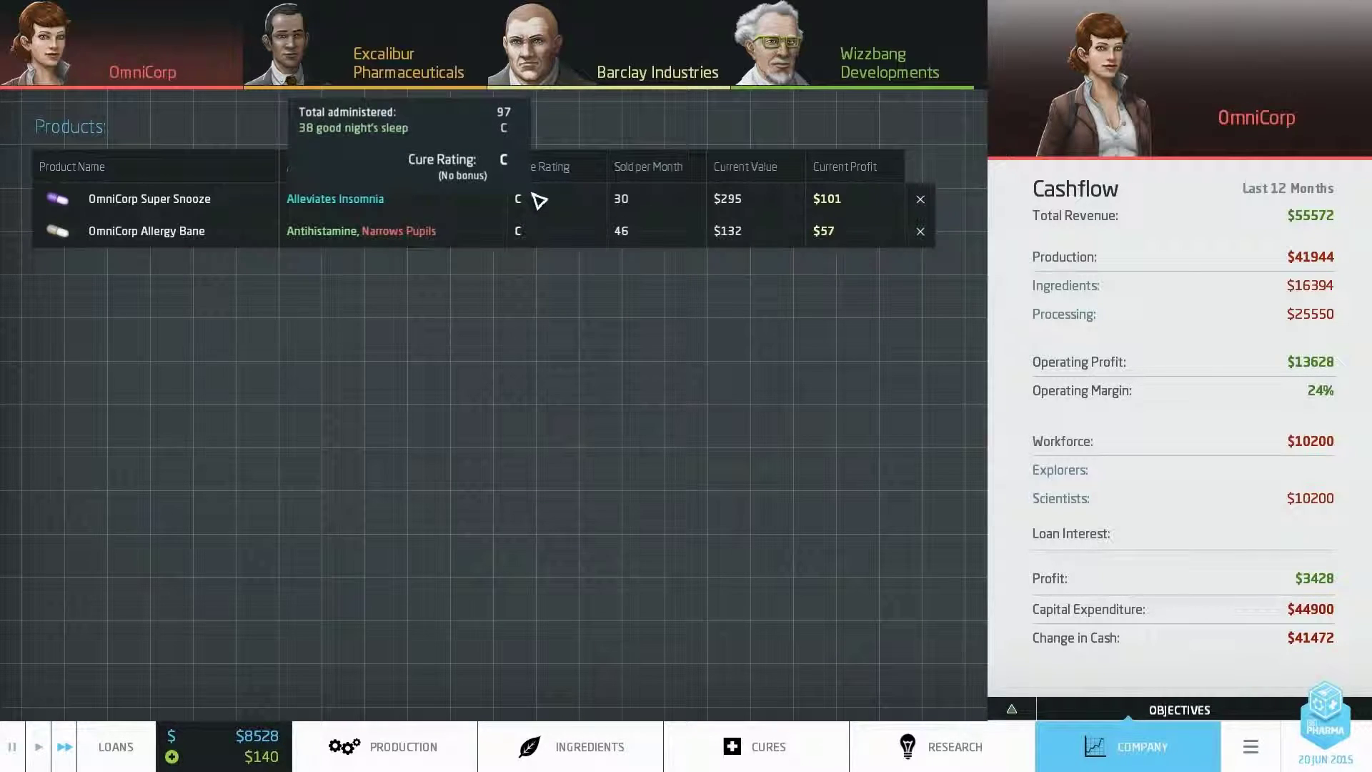
Review the products and cashflow of Excalibur, Barclay and Wizzbang, then OmniCorp again.
left_click(386, 59)
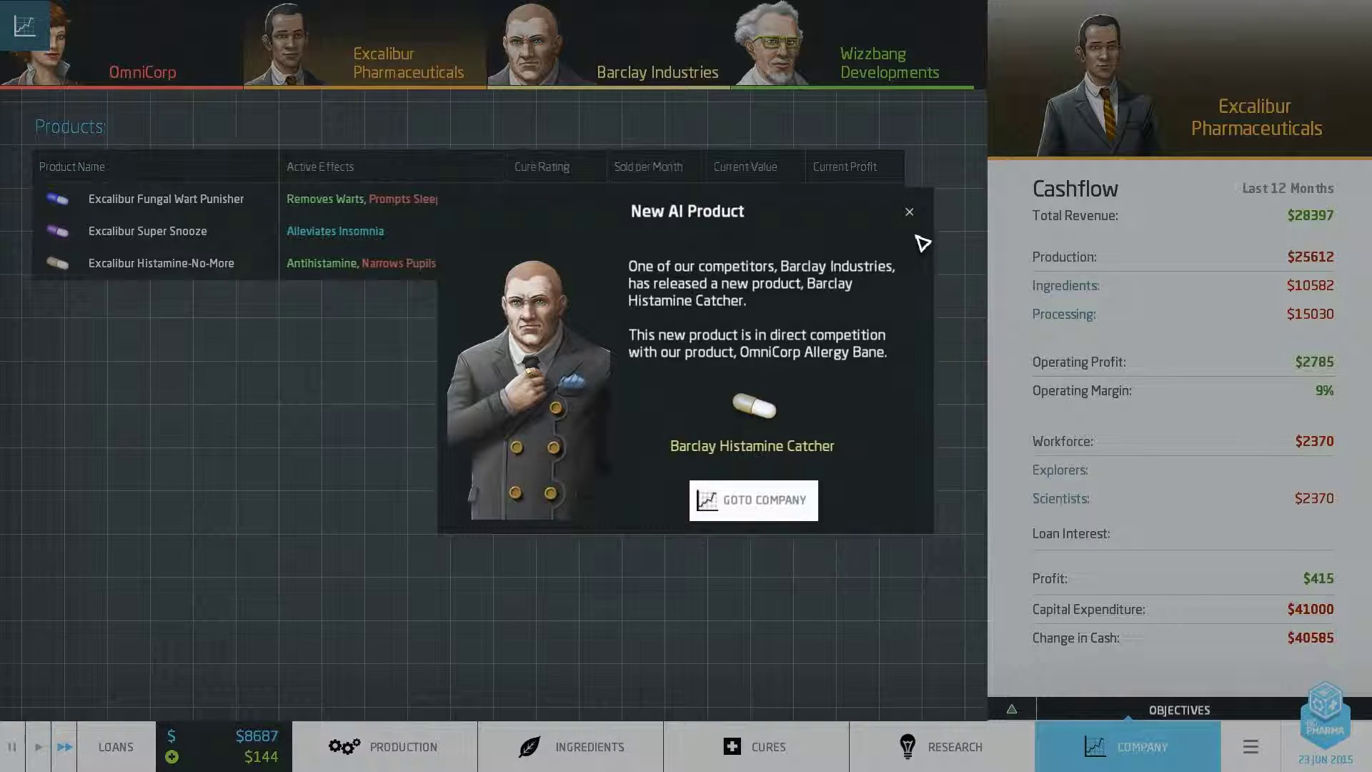
left_click(909, 213)
left_click(657, 59)
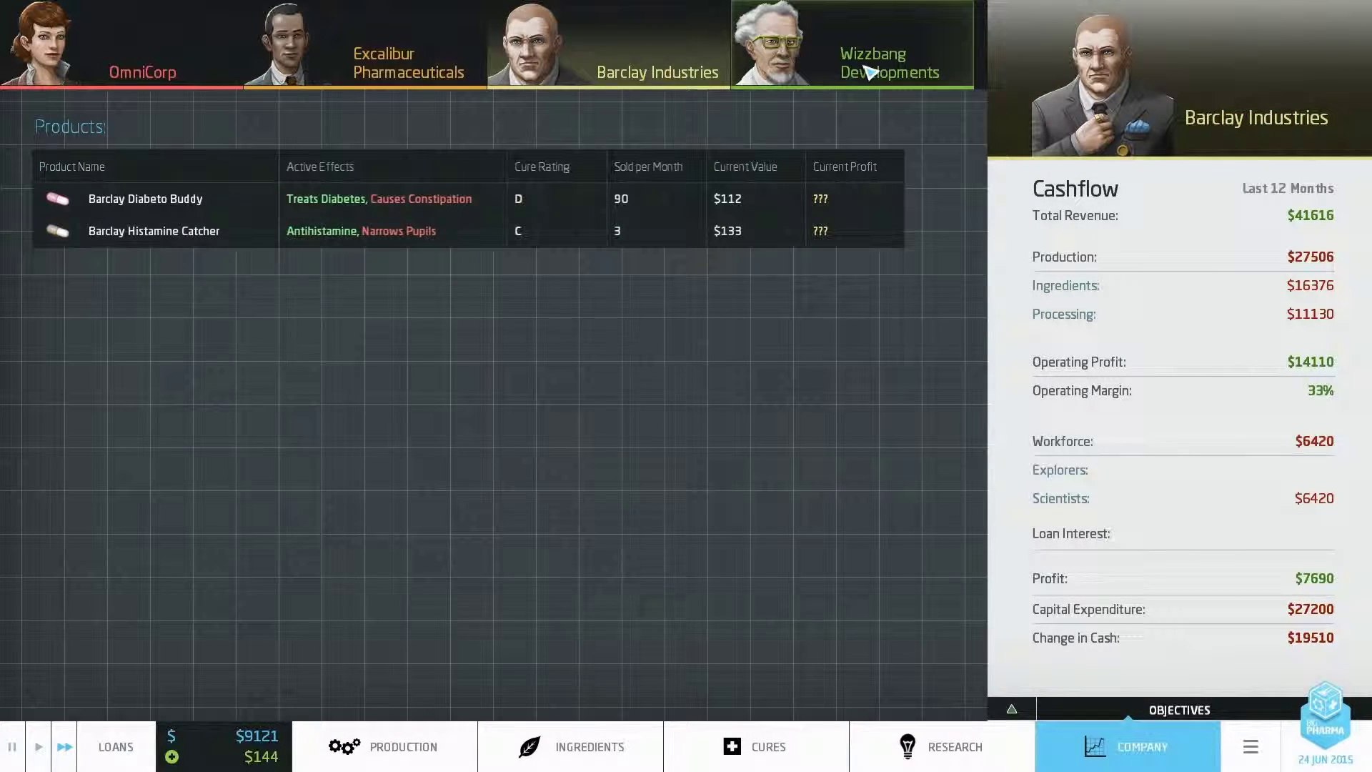
left_click(869, 68)
left_click(609, 70)
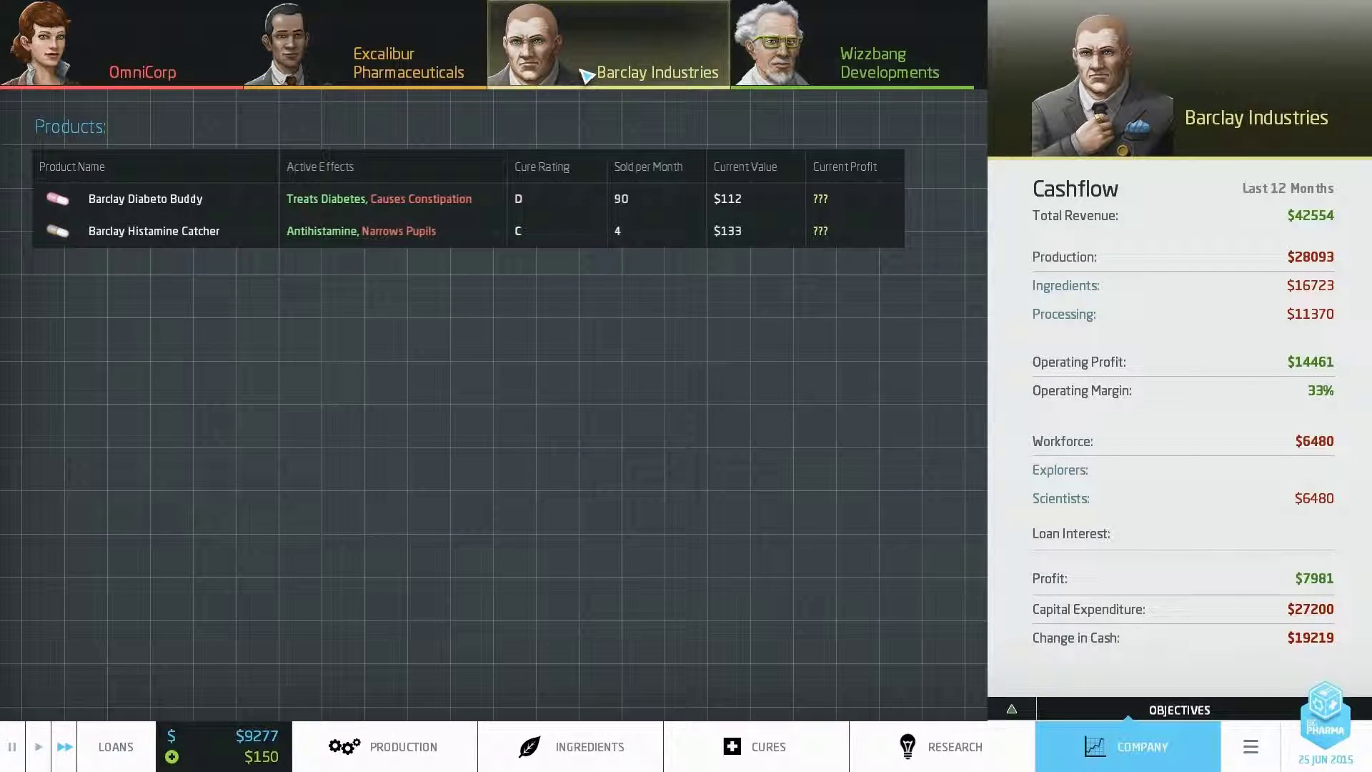
left_click(365, 67)
left_click(169, 75)
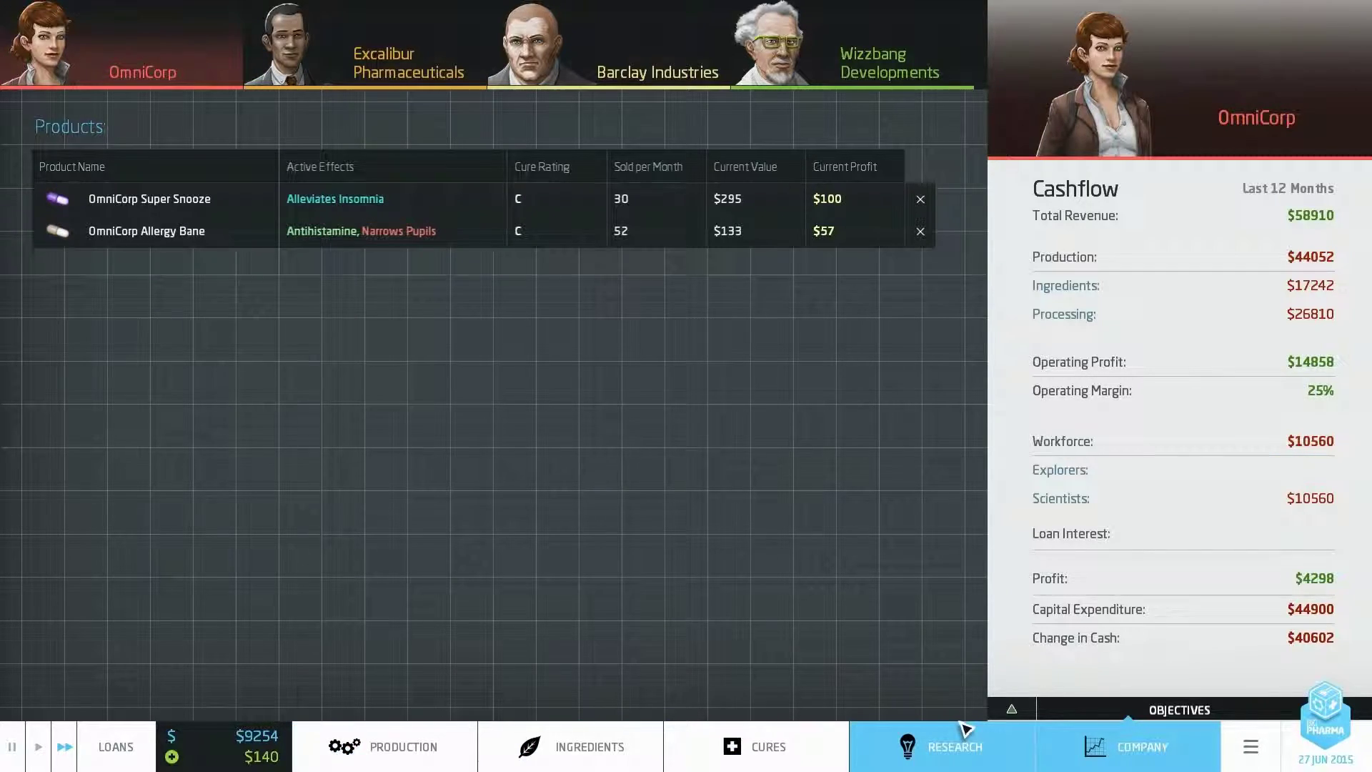
left_click(757, 747)
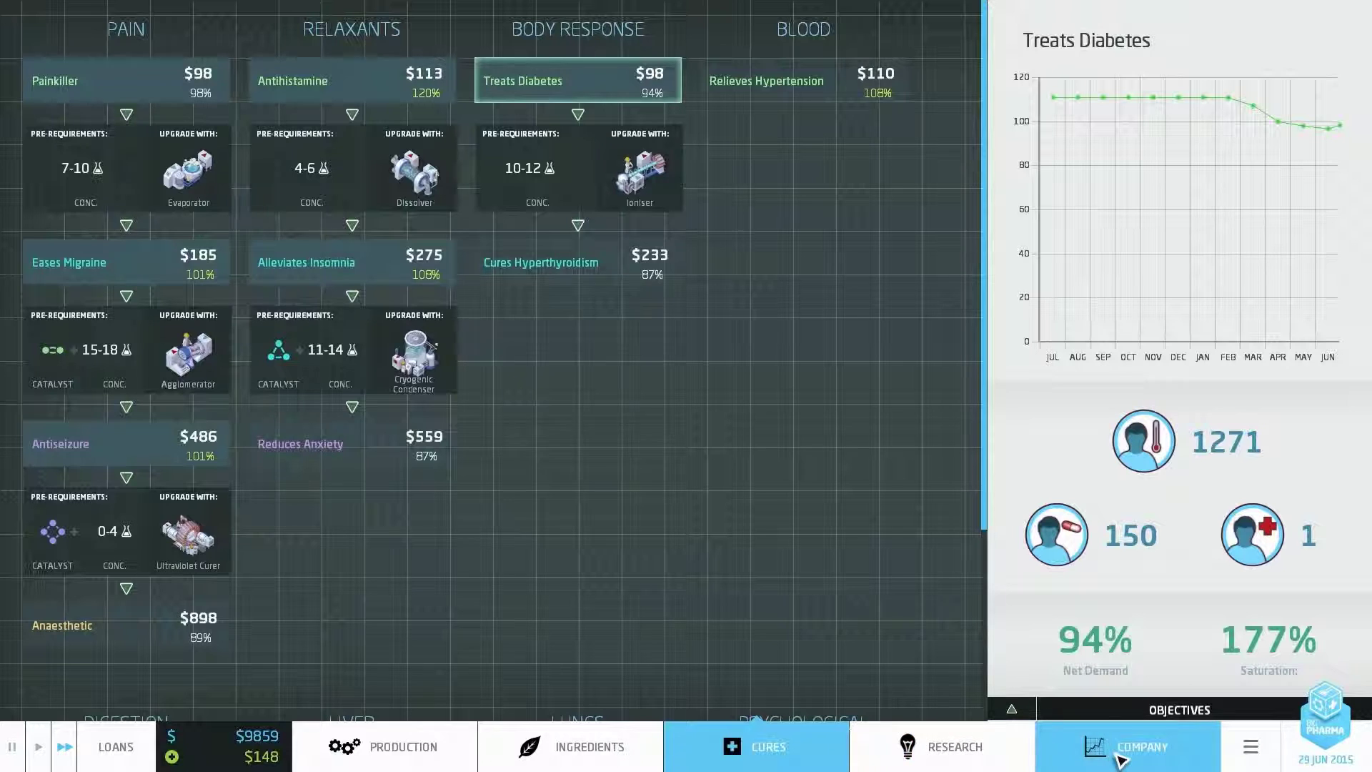
Assign the spare scientist to research the Ioniser, then return to the factory floor.
left_click(939, 747)
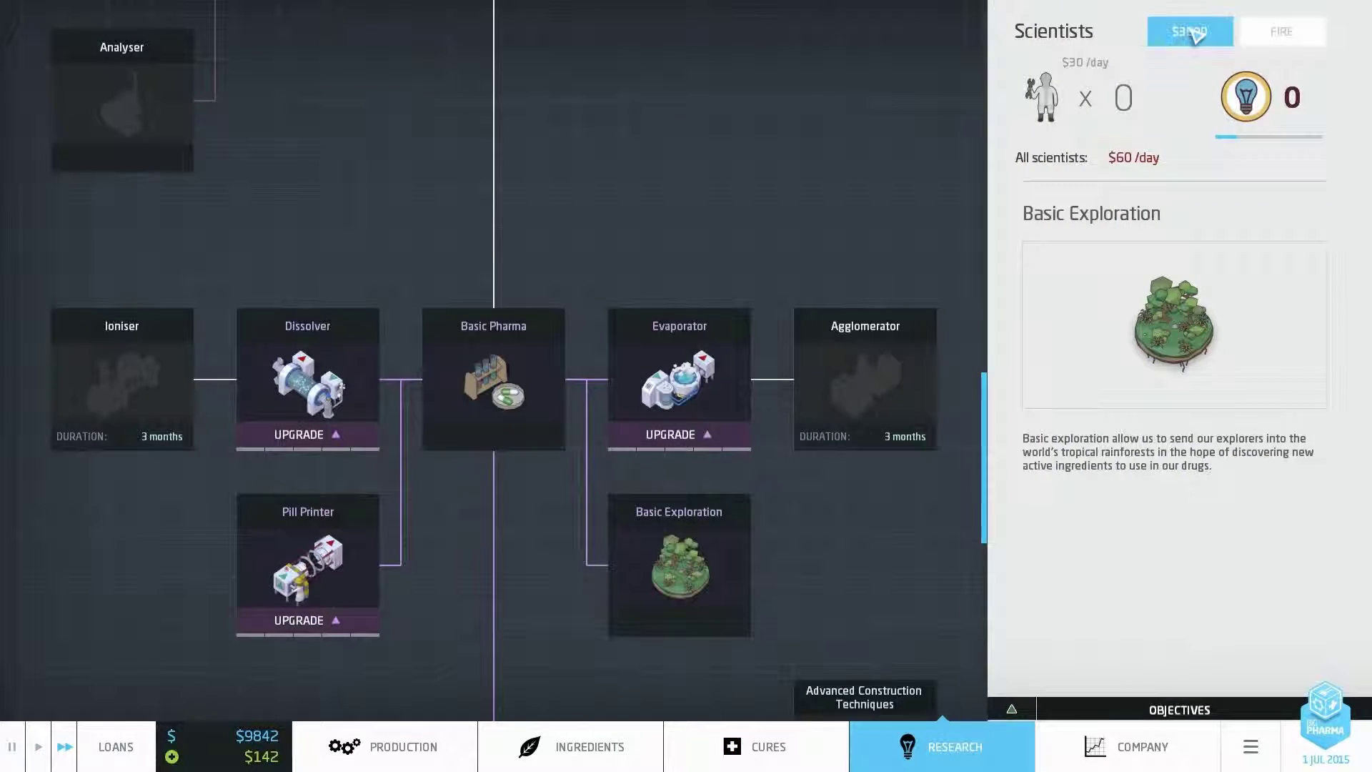
left_click(121, 381)
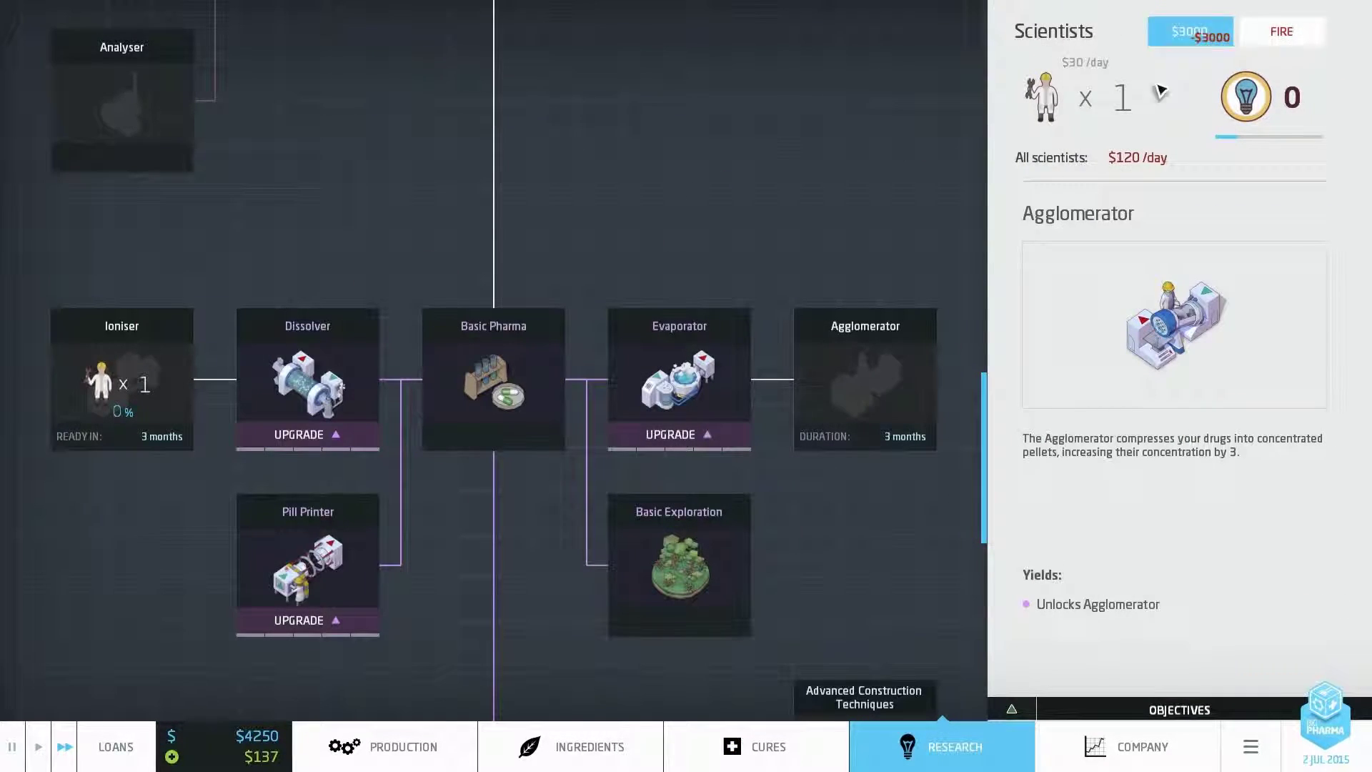
scroll(541, 472, "down", 3)
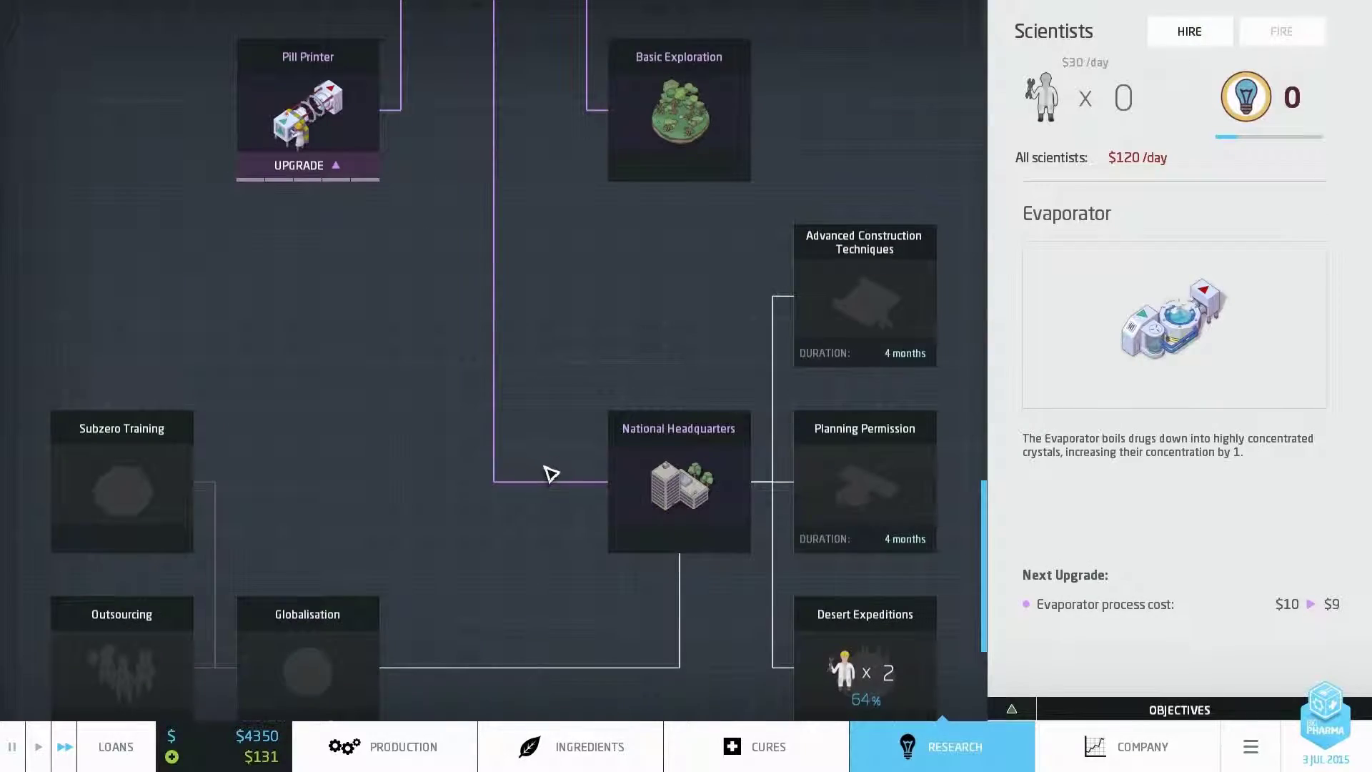
scroll(552, 474, "down", 3)
left_click(418, 740)
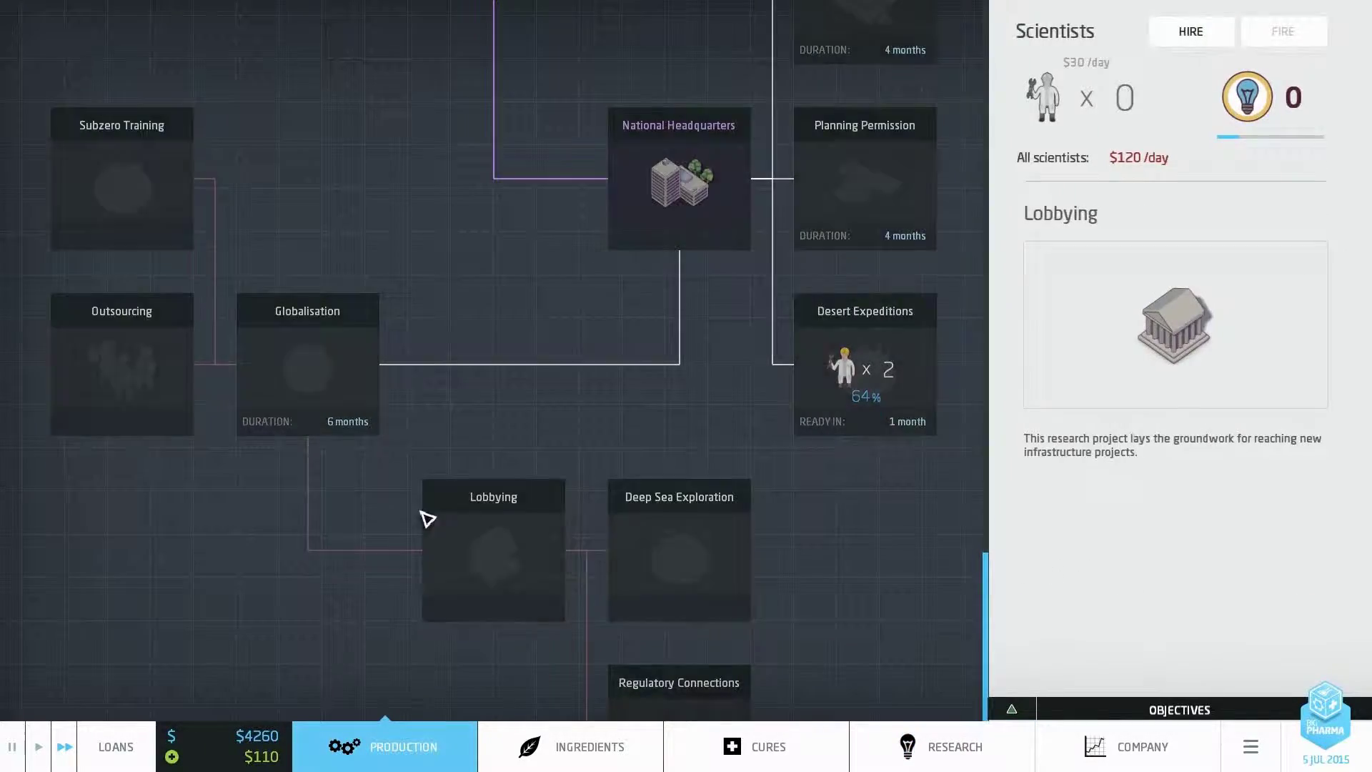
scroll(434, 300, "down", 2)
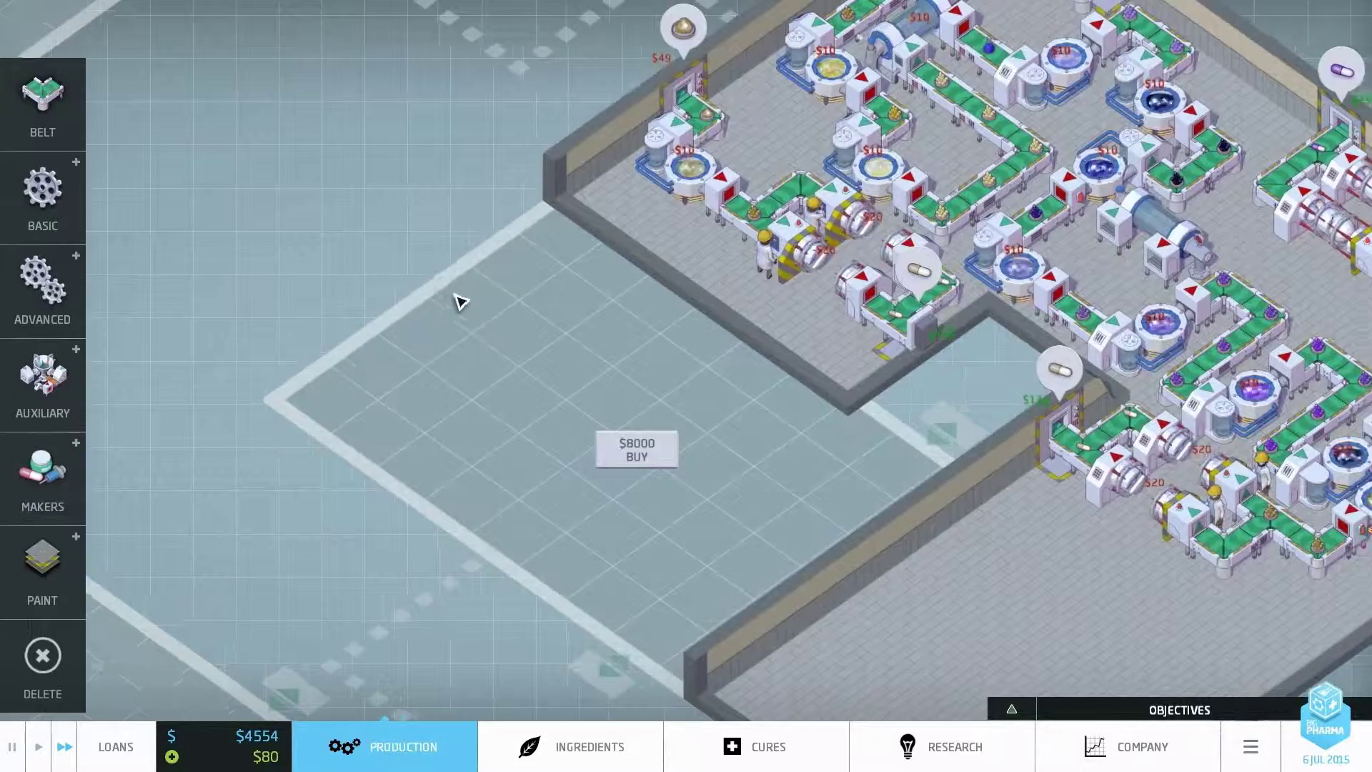
scroll(451, 300, "up", 3)
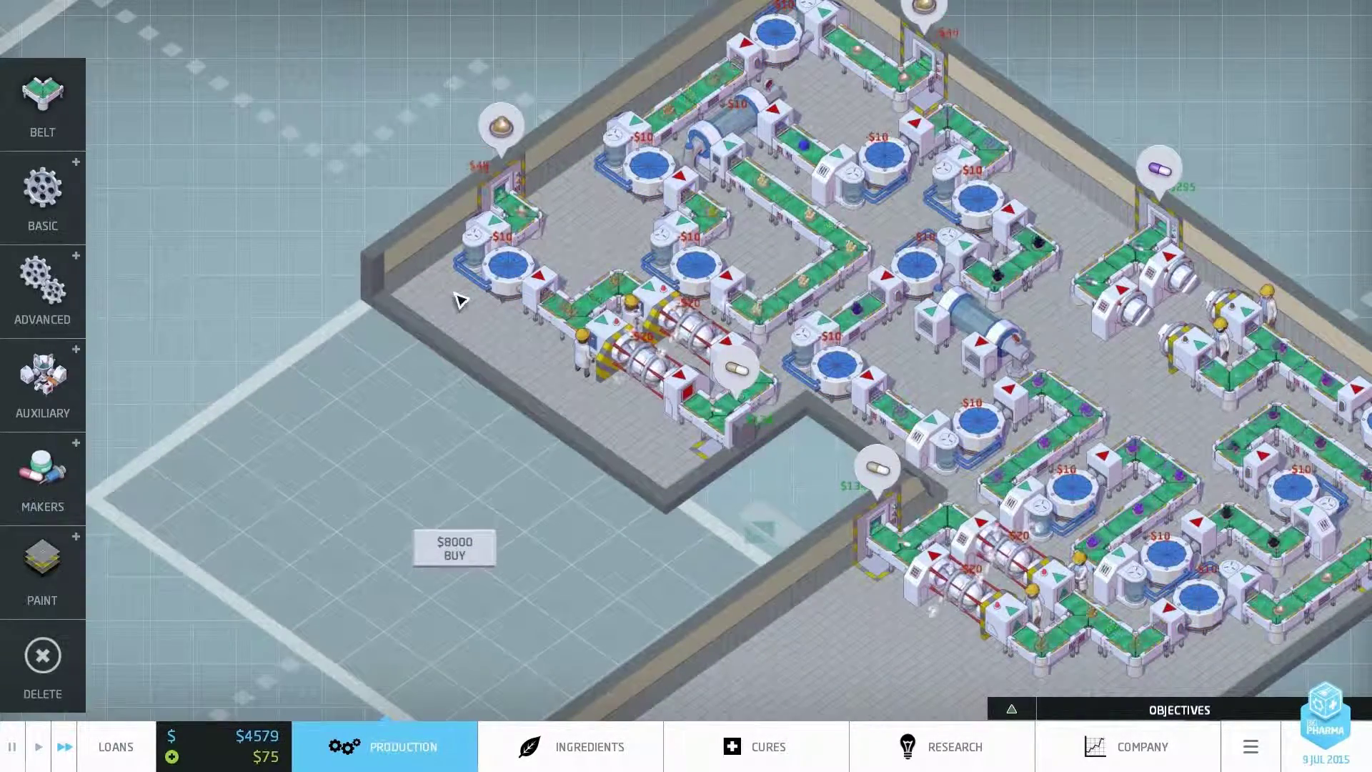
Pan the factory view toward the $8000 empty plot, then bring up the ingredients overview.
key("d")
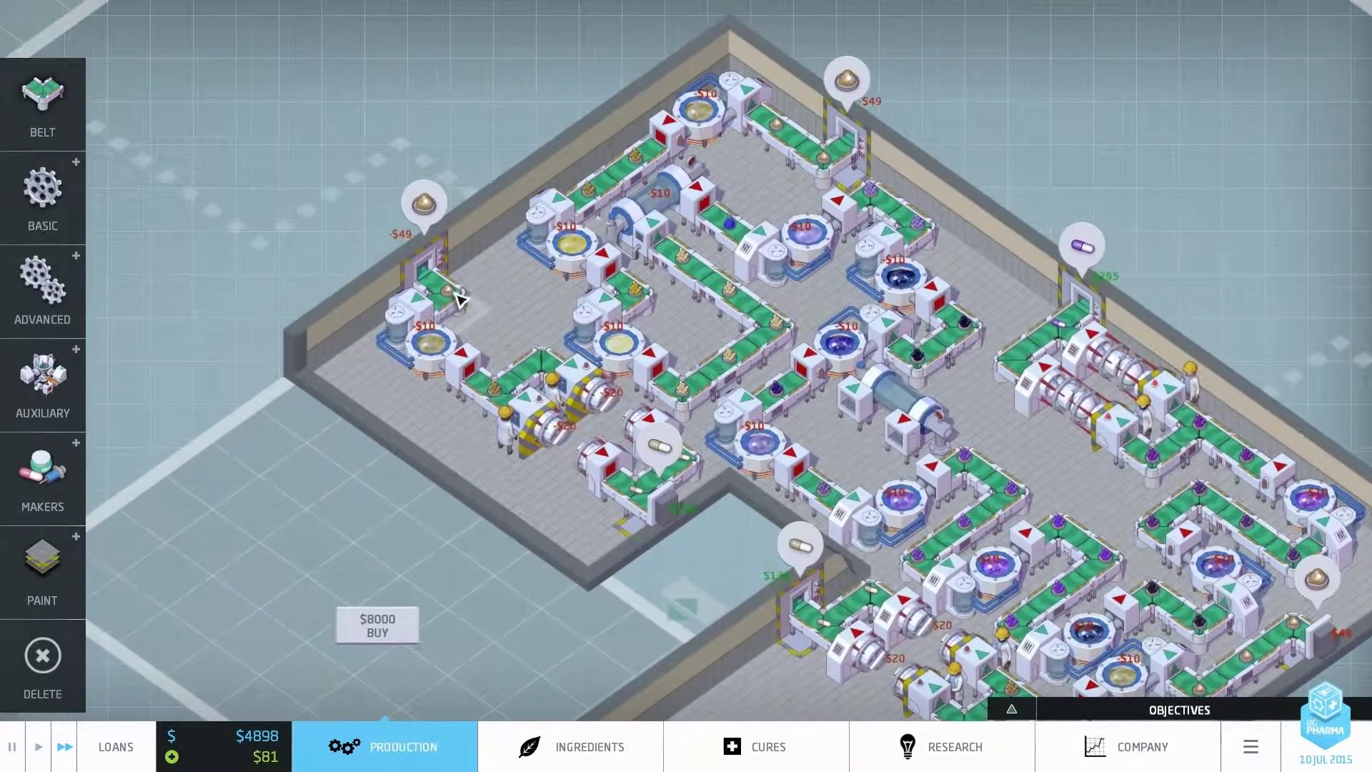
key("d")
key("s")
scroll(468, 461, "up", 2)
scroll(469, 462, "down", 3)
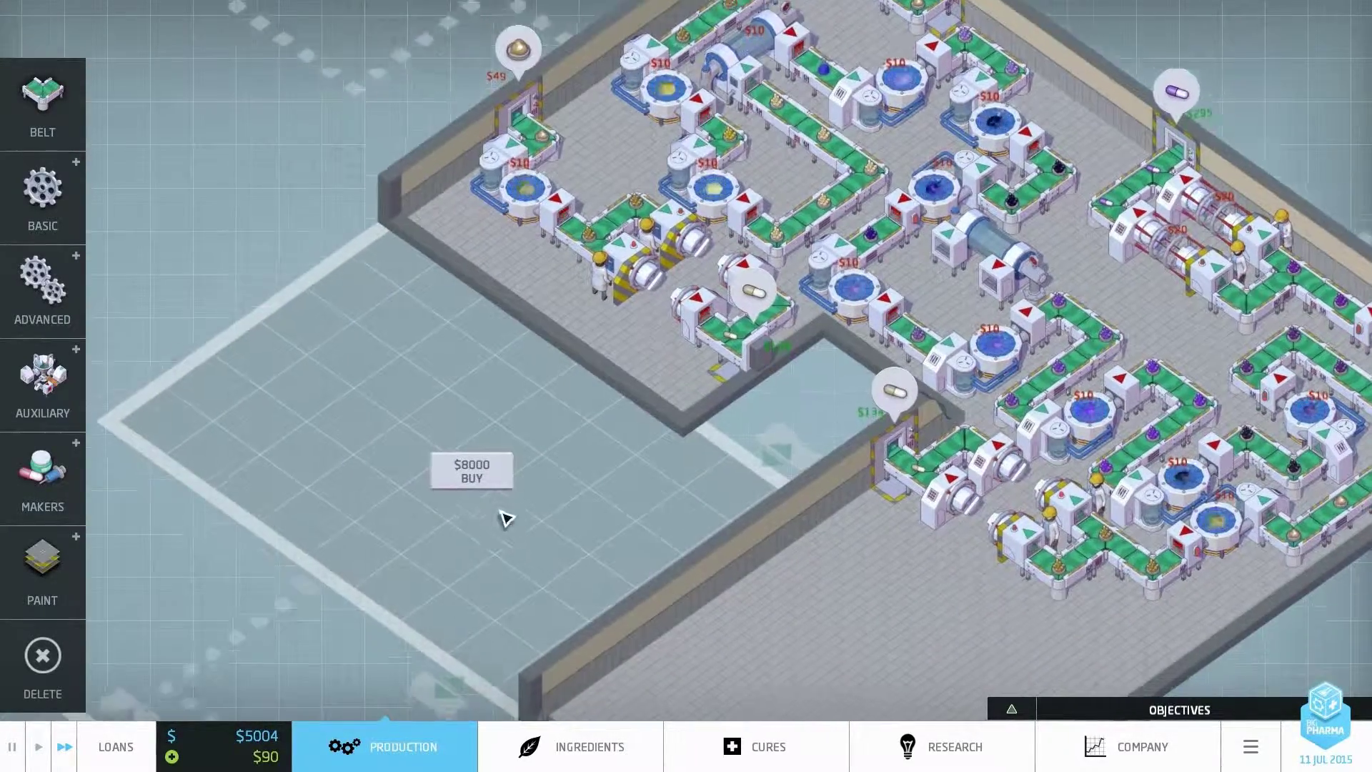
left_click(506, 521)
Hire a $50-a-day explorer, send them to scout Tumble Woad, and return to production.
key("F2")
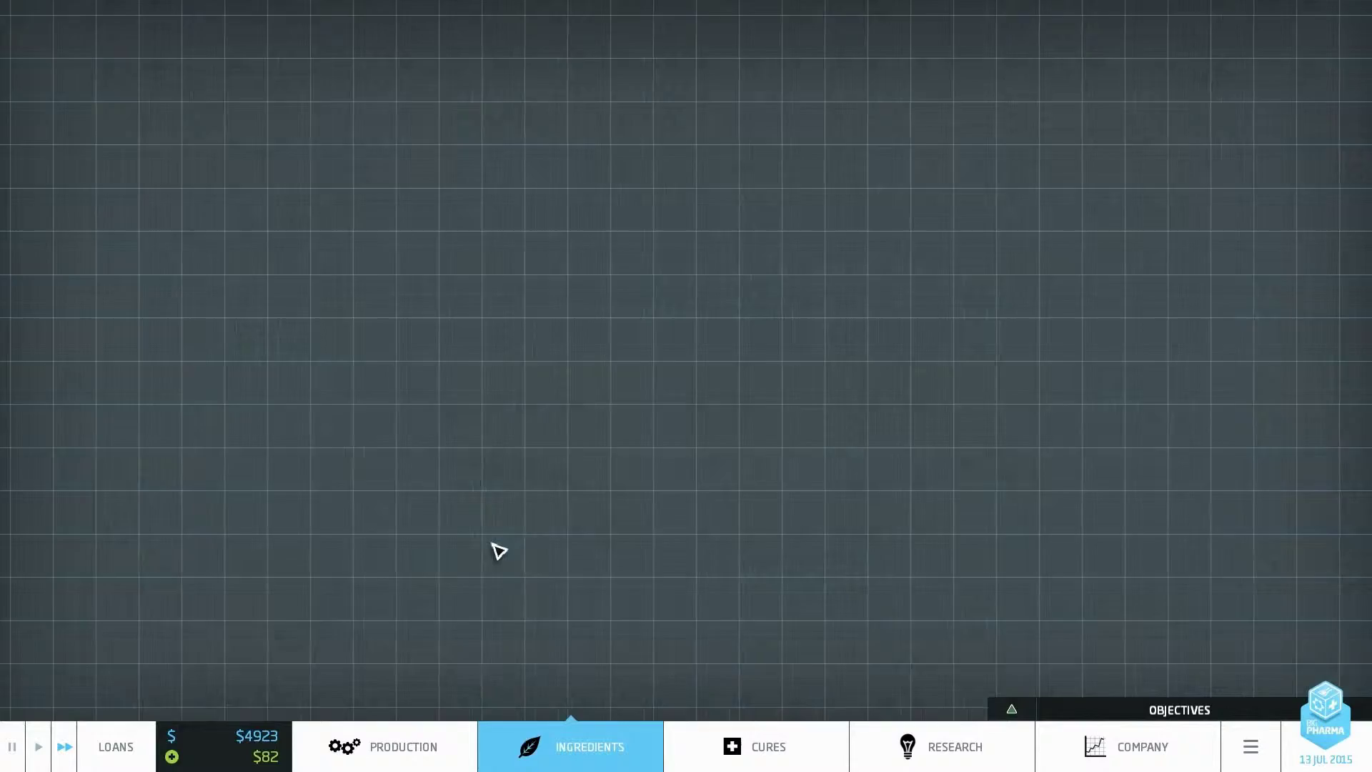
scroll(496, 550, "down", 1)
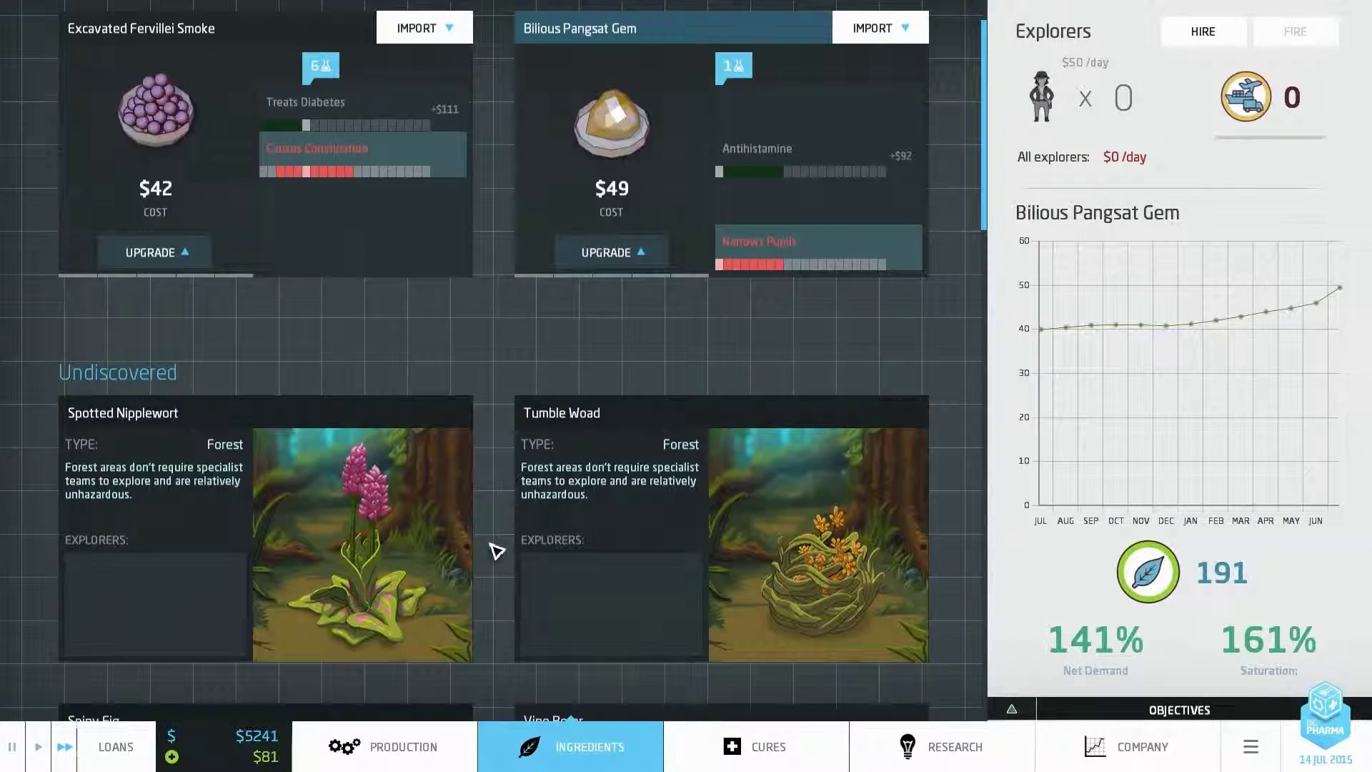
scroll(499, 555, "down", 1)
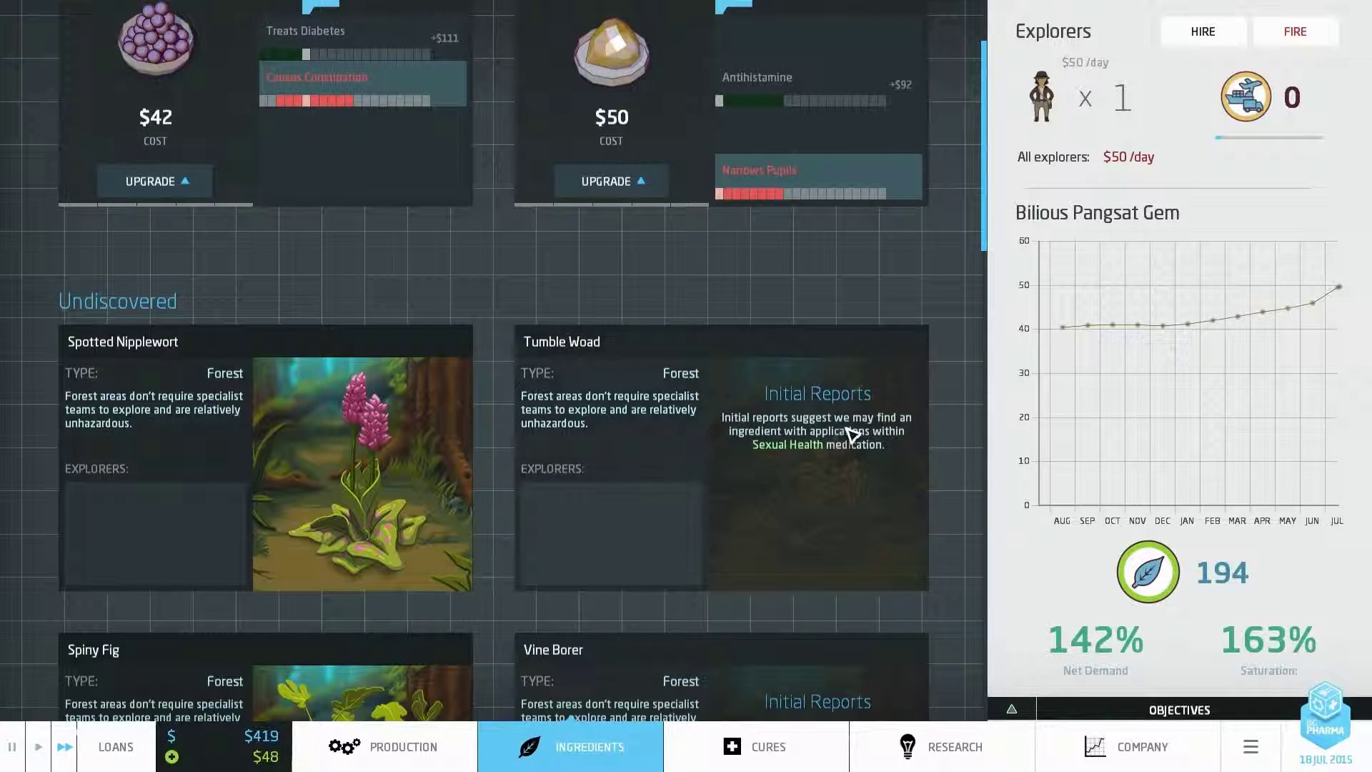
left_click(611, 531)
left_click(401, 748)
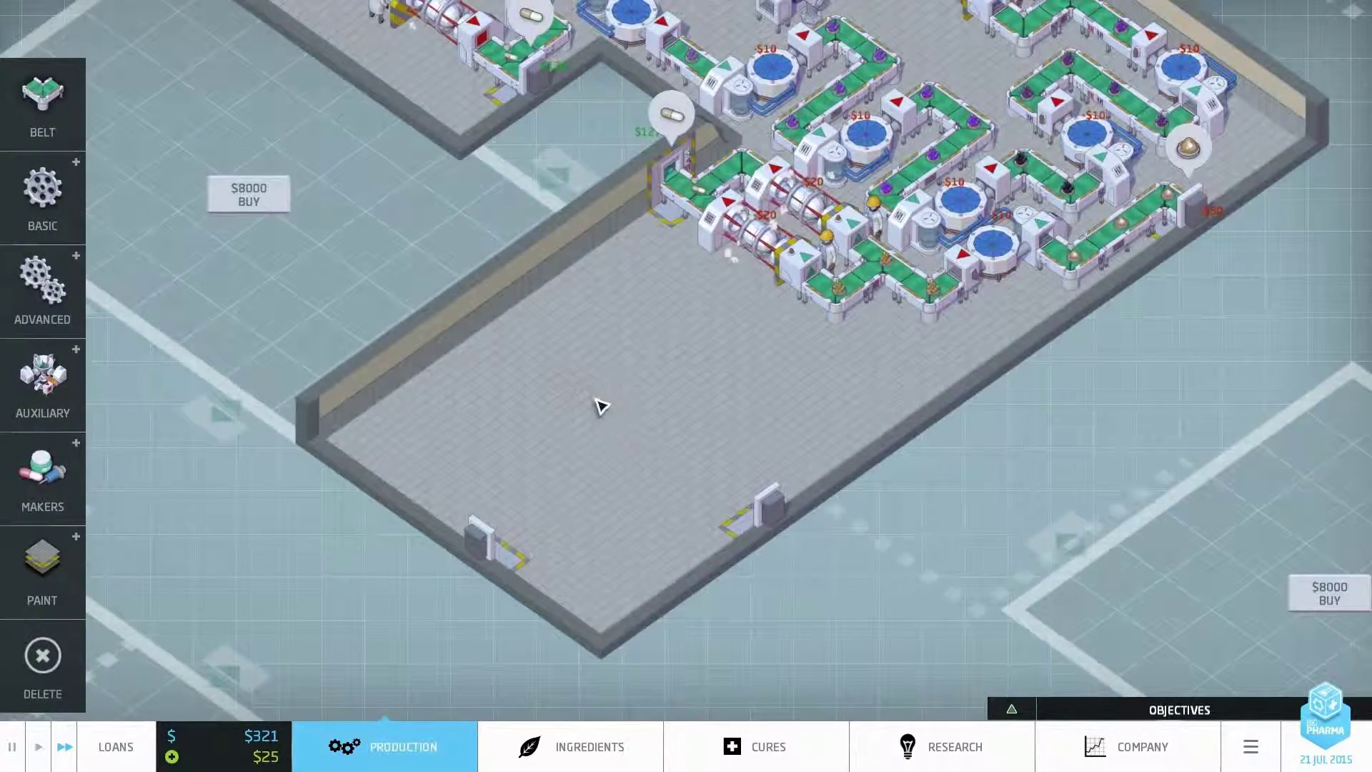
scroll(569, 464, "down", 3)
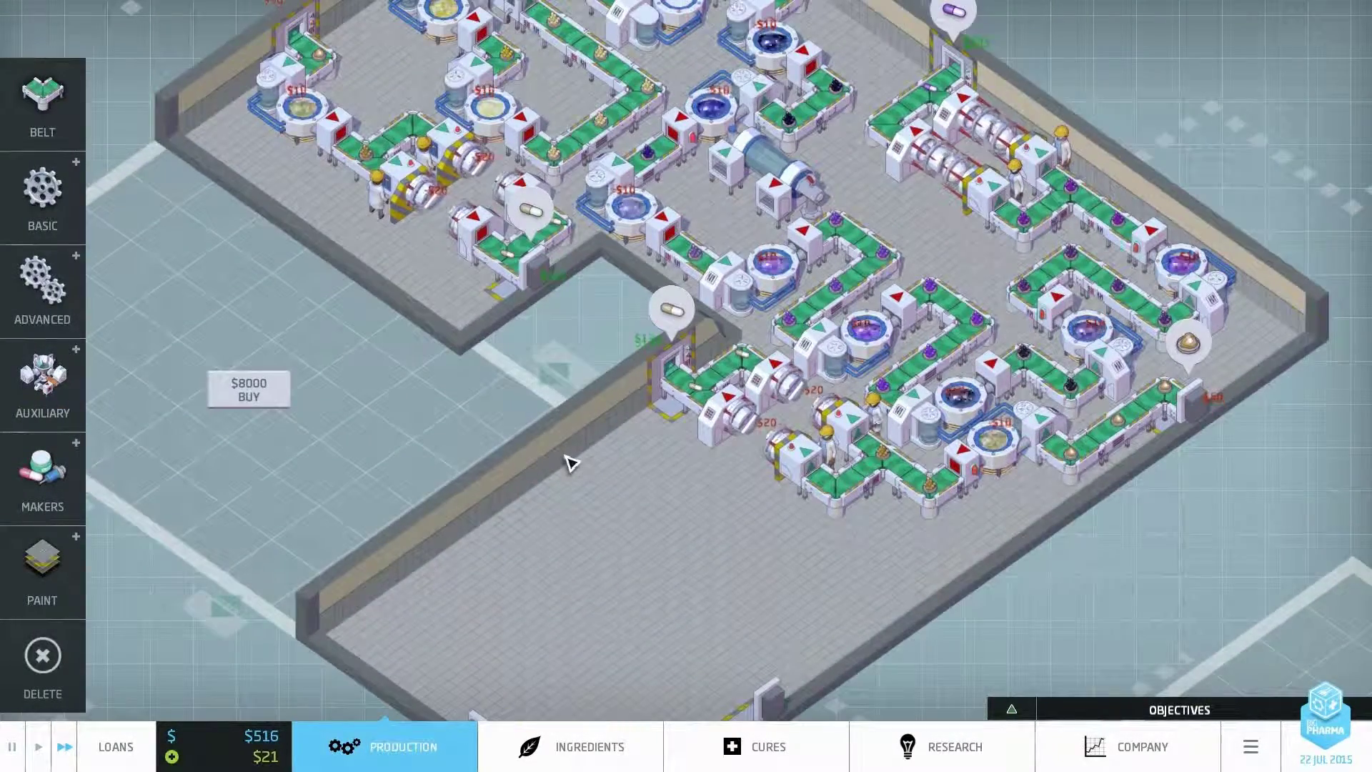
scroll(568, 464, "up", 3)
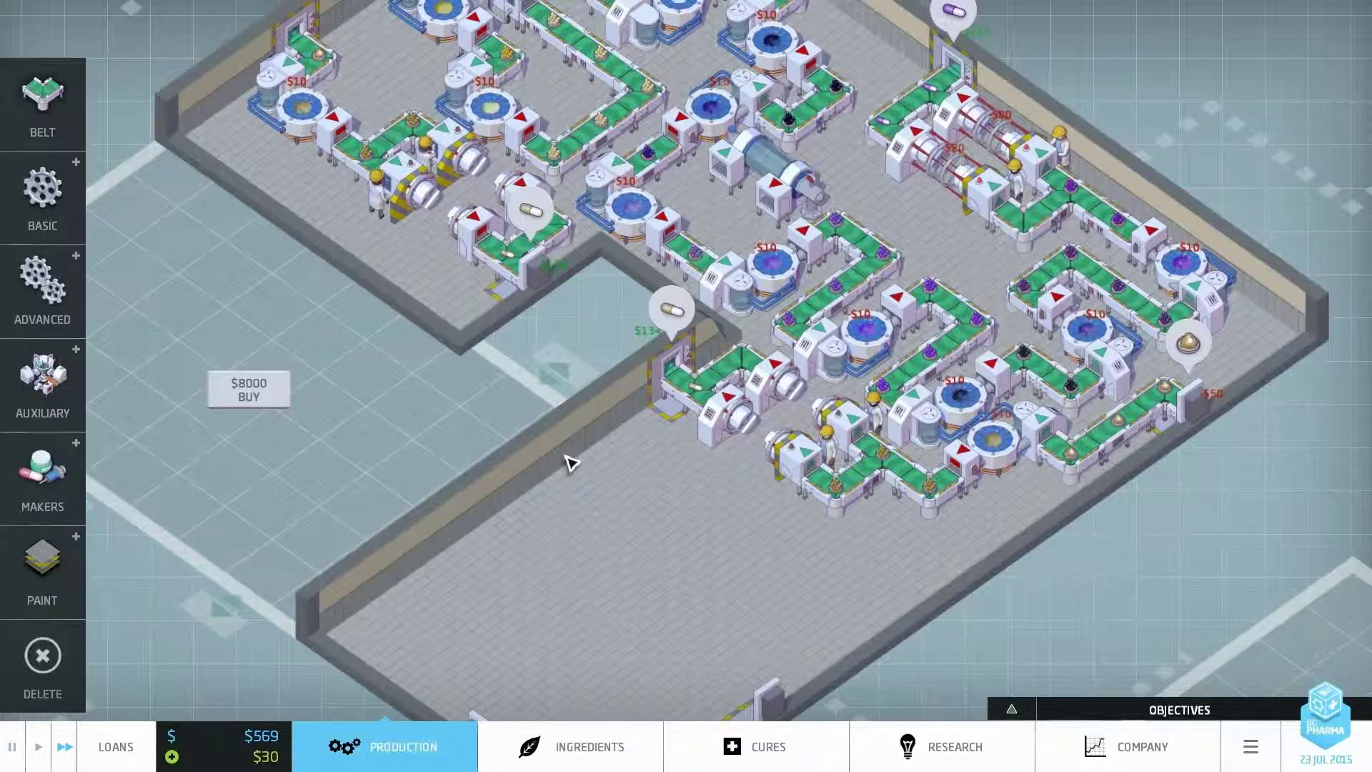
scroll(568, 464, "up", 2)
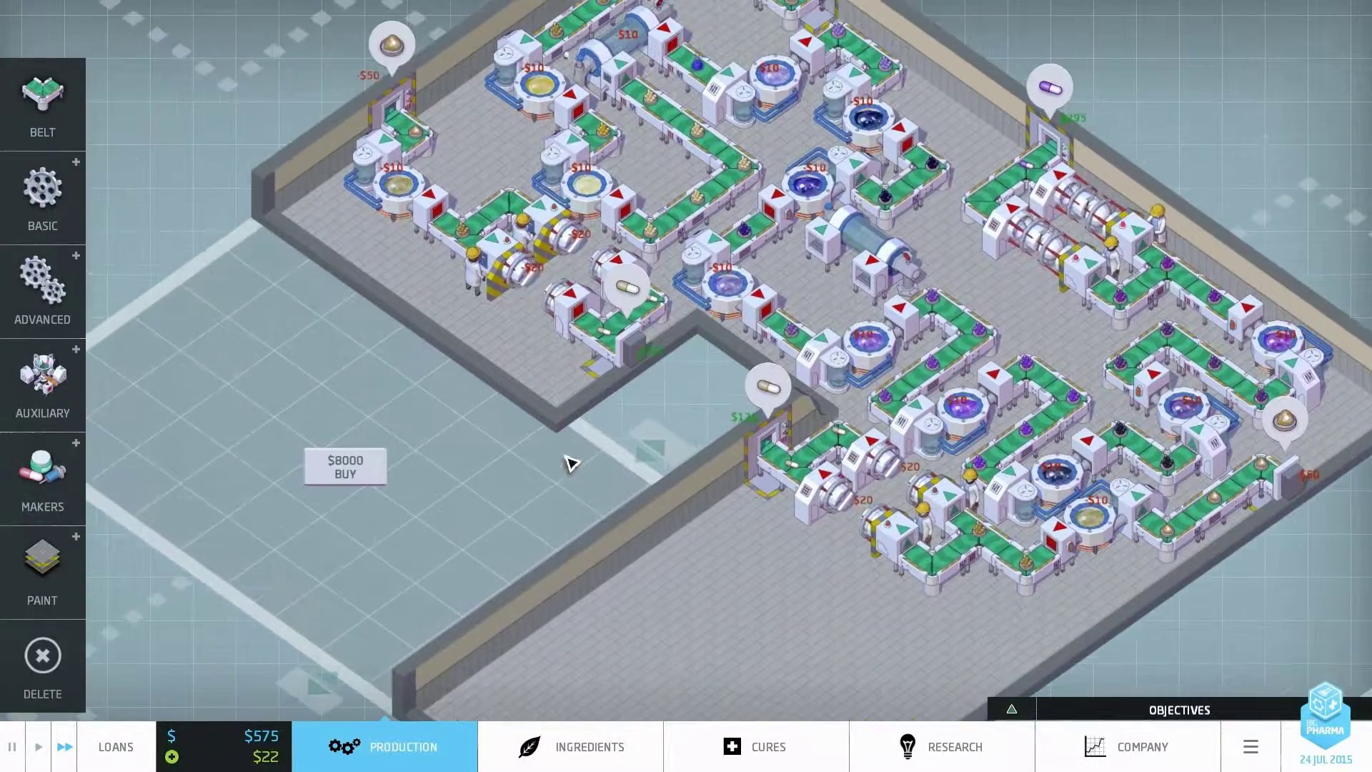
Check the Omnicorp Super Snooze export's profit breakdown.
left_click_drag(568, 464, 515, 576)
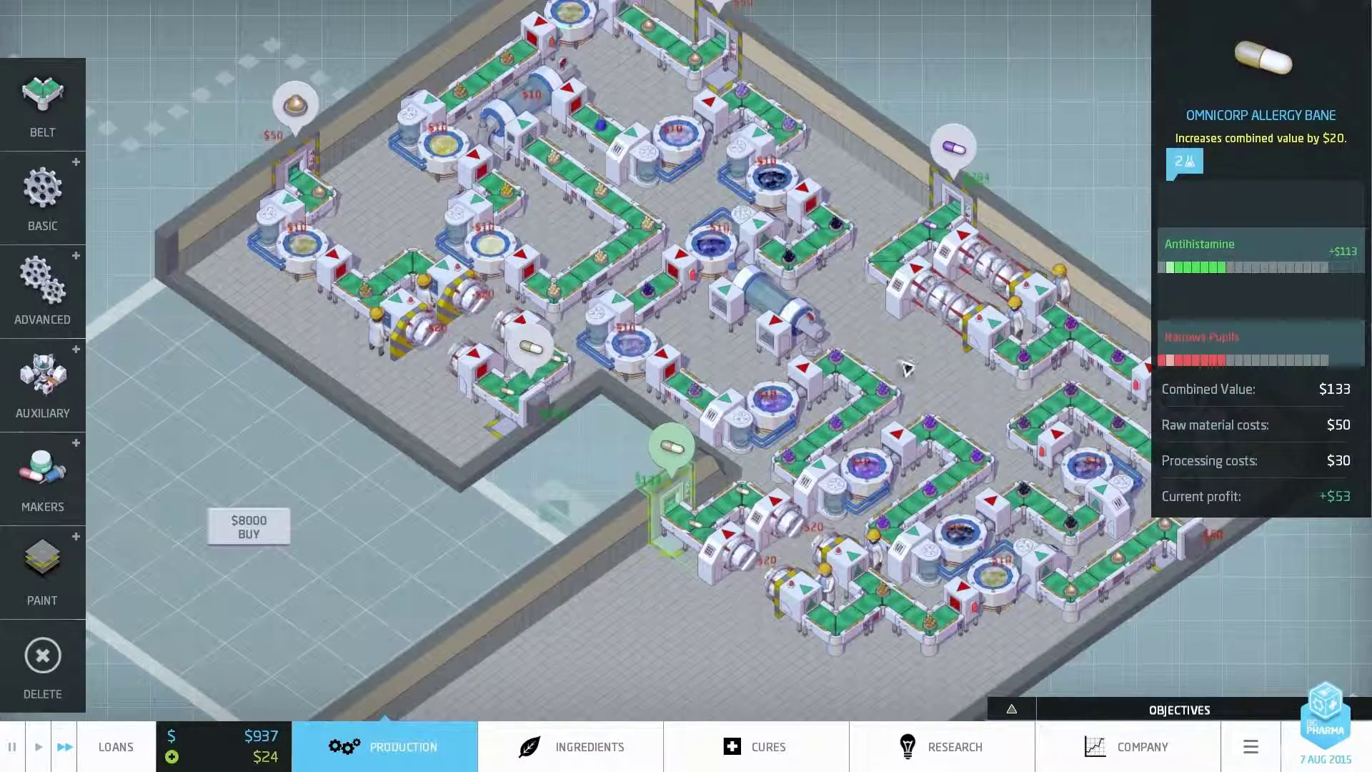
scroll(905, 369, "down", 3)
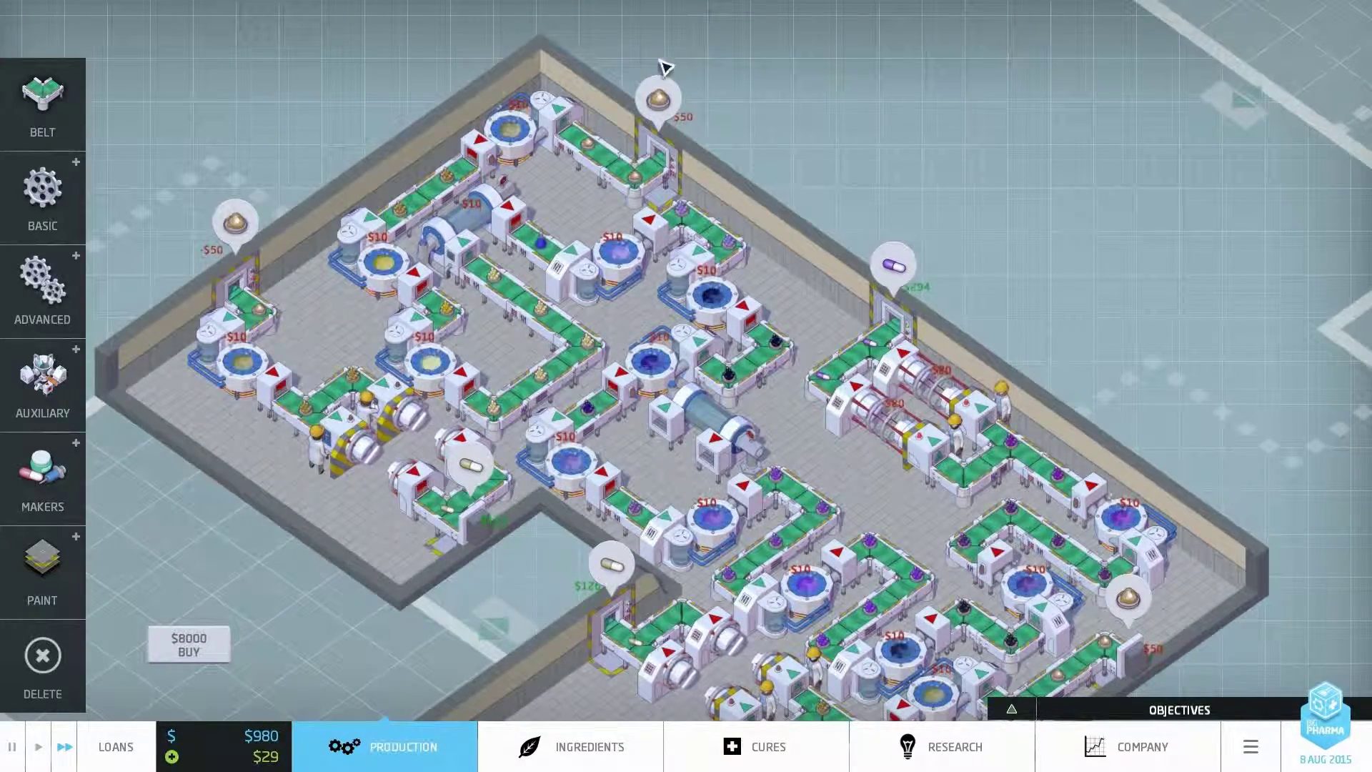
left_click(895, 284)
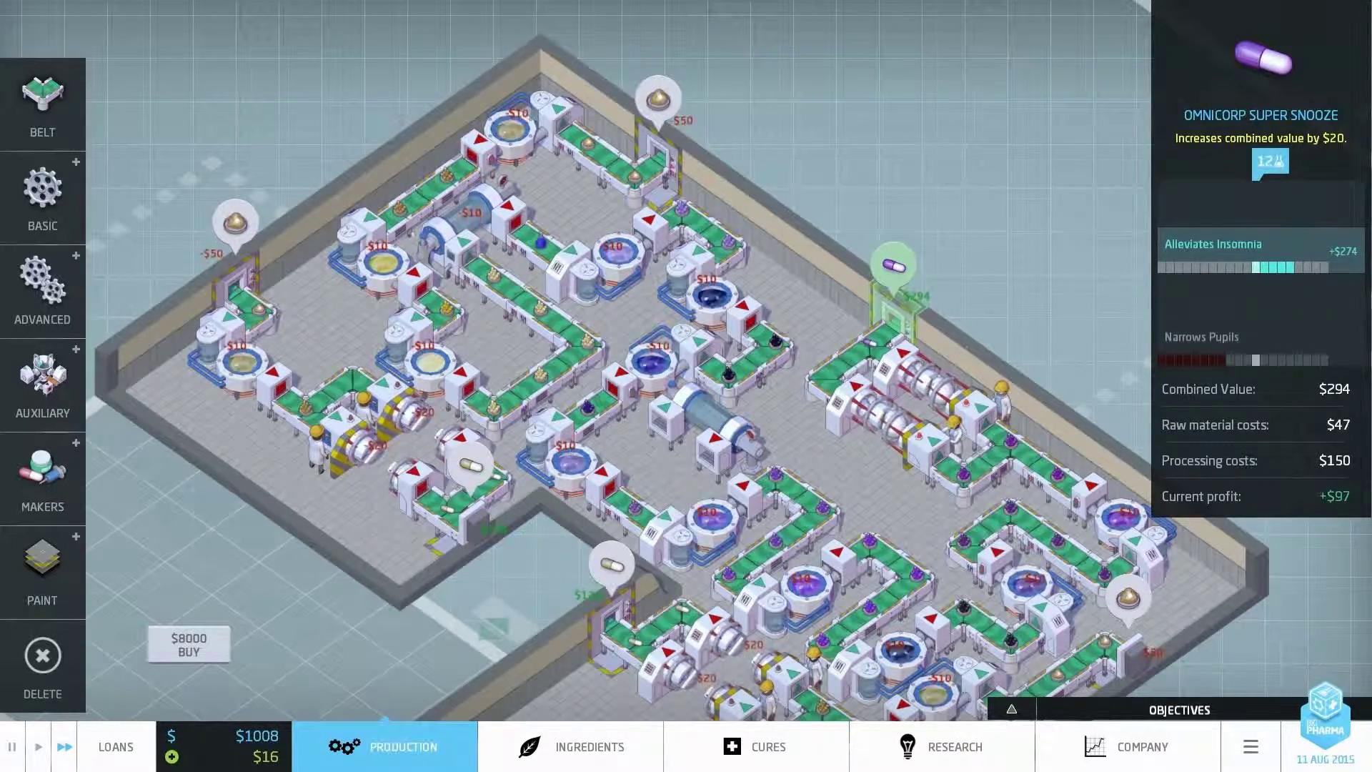
left_click(750, 451)
Pan over the empty factory area and view the Omnicorp Allergy Bane profit breakdown.
left_click_drag(537, 590, 667, 321)
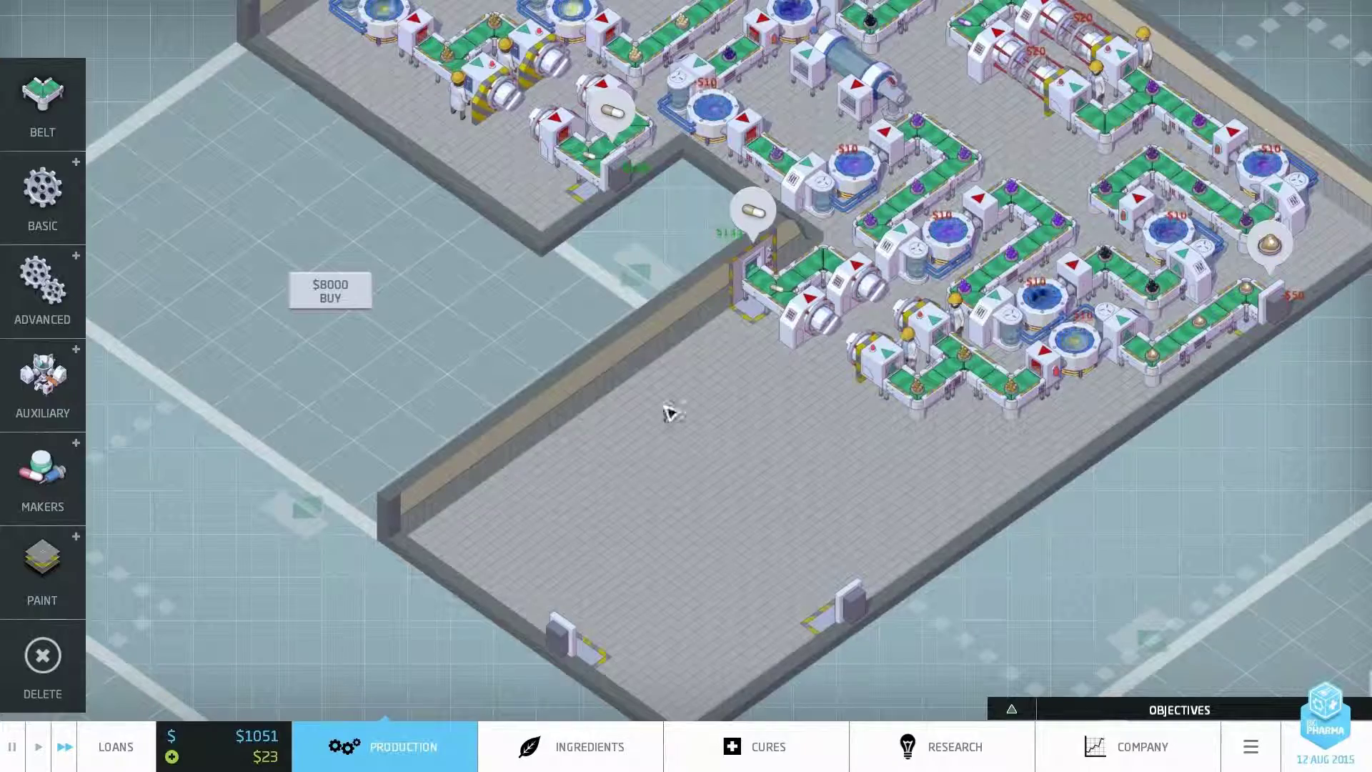
left_click_drag(667, 413, 721, 376)
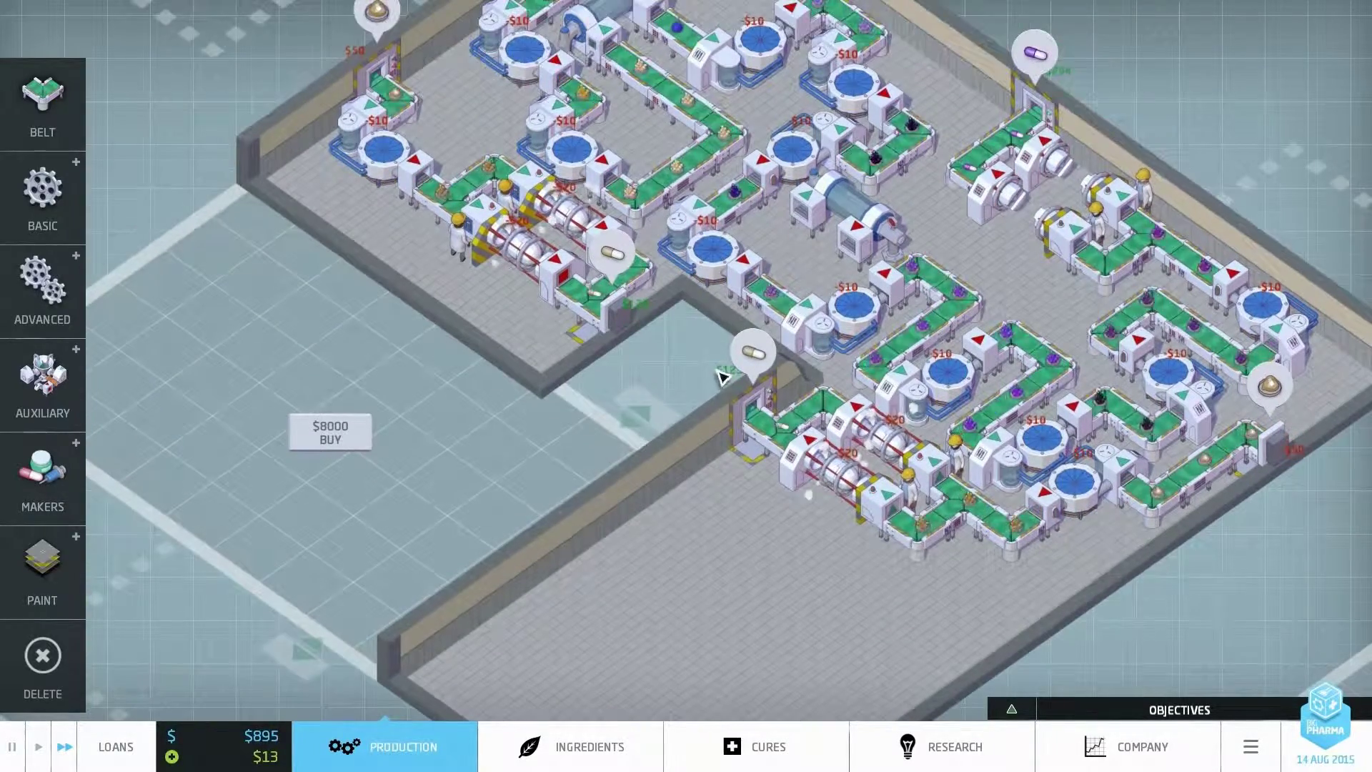
left_click(755, 356)
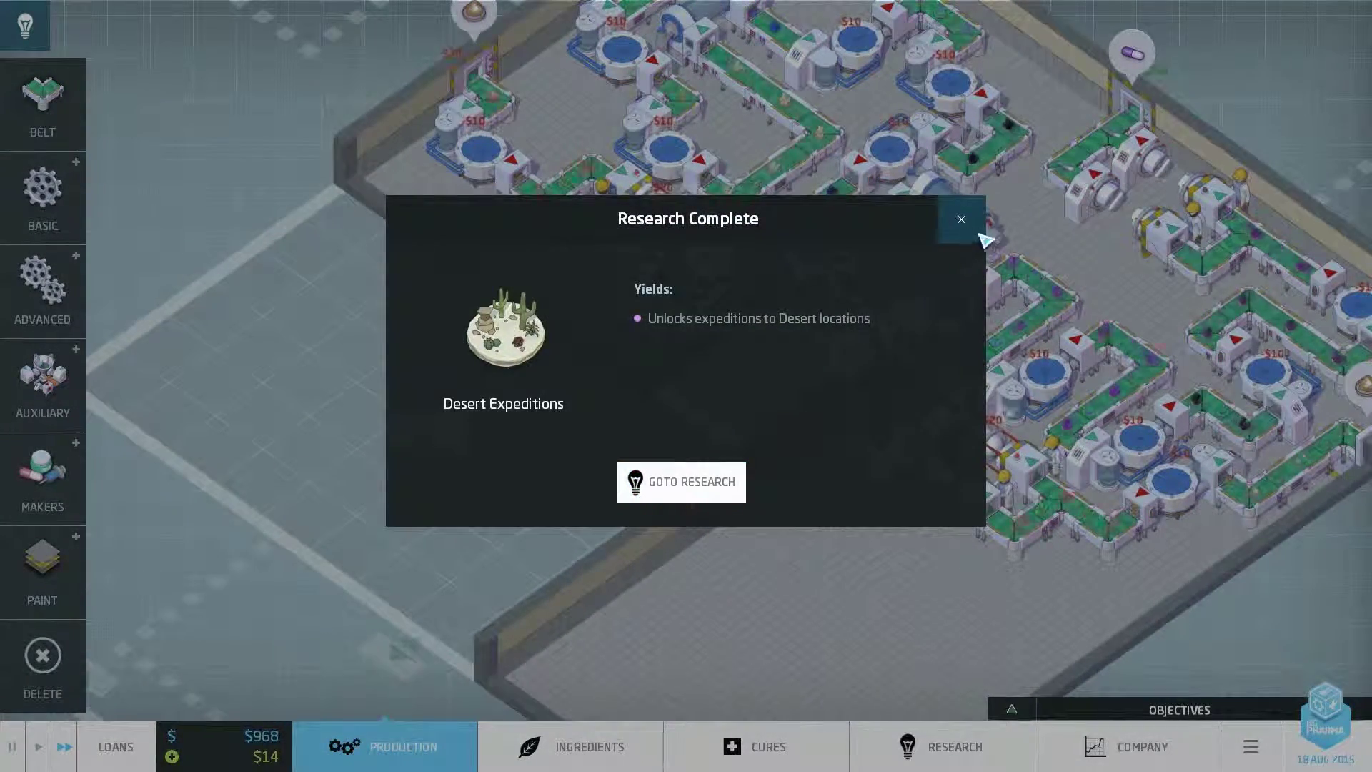
Dismiss the Desert Expeditions notice, put two scientists on Basic Auxiliary, then bring up ingredients.
left_click(962, 219)
left_click(941, 747)
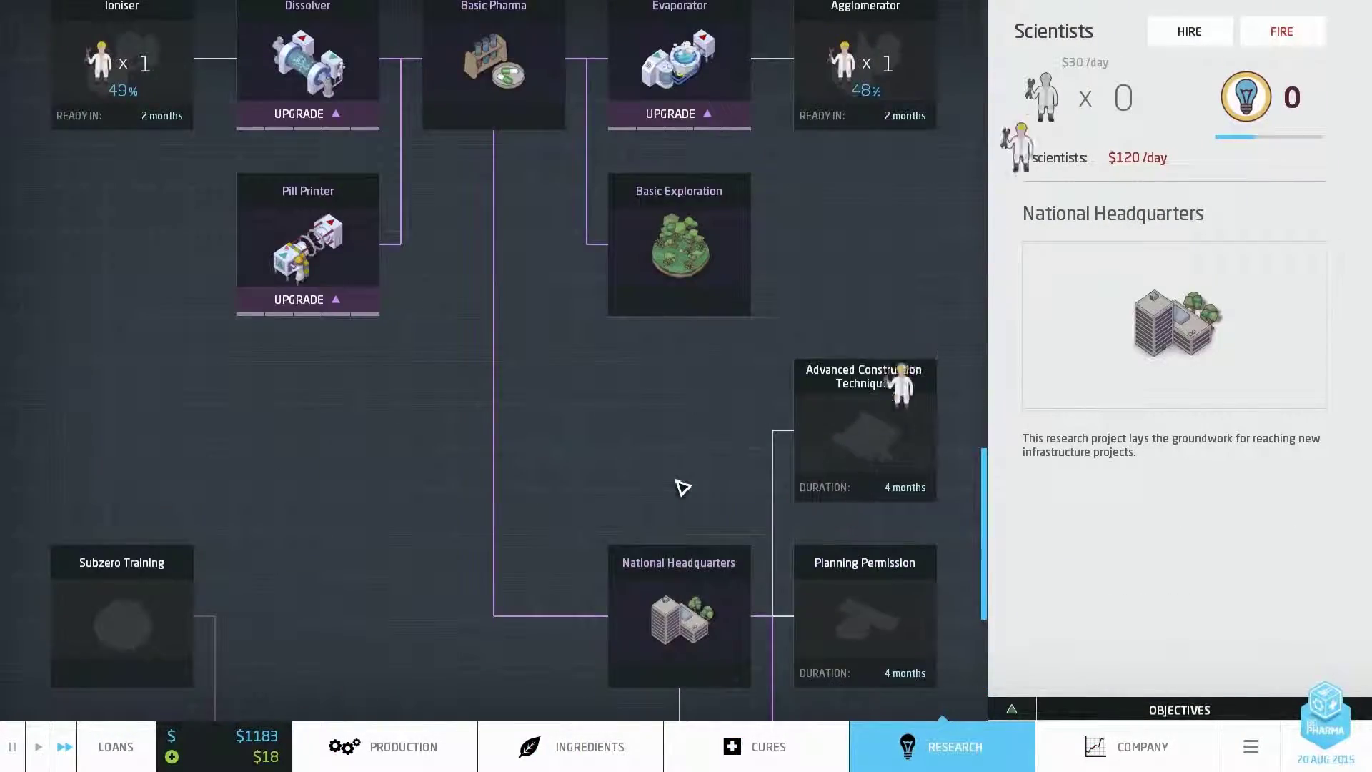
scroll(574, 343, "up", 5)
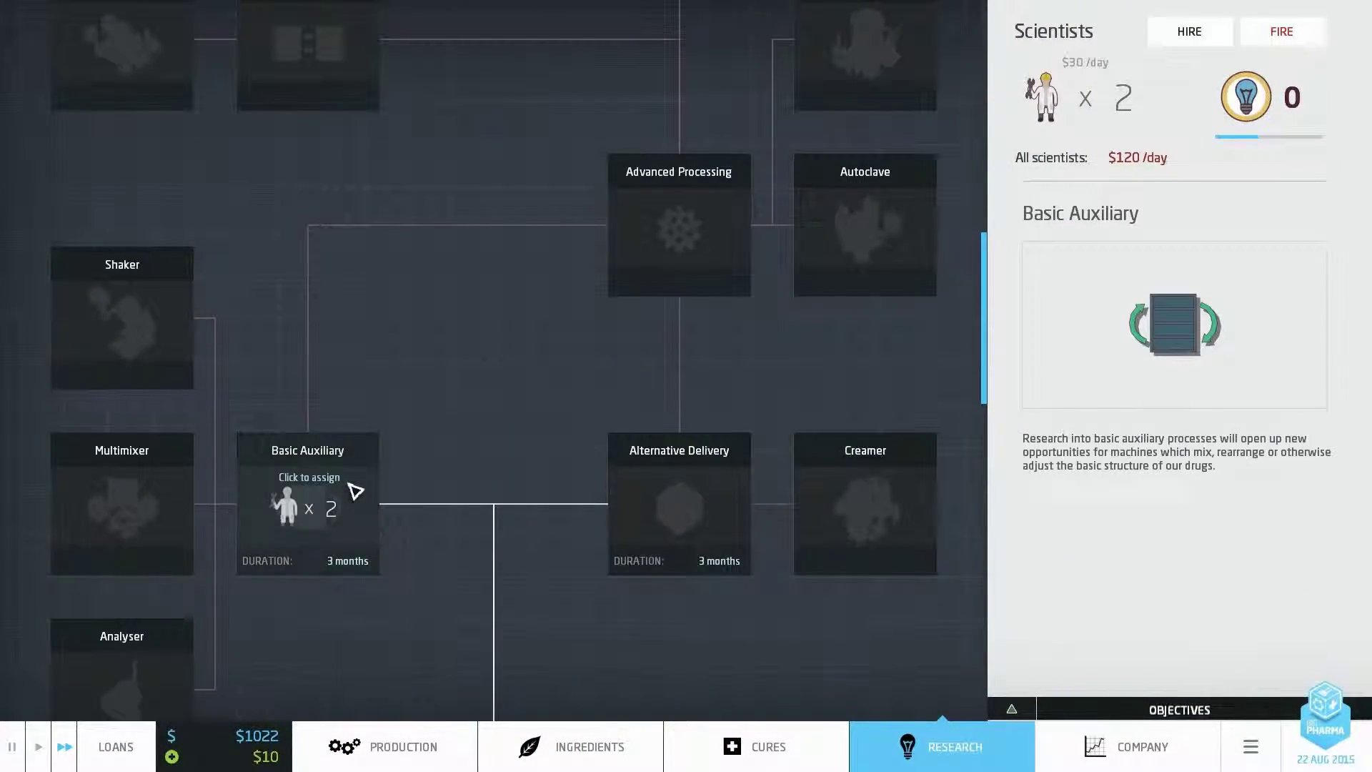
left_click(361, 514)
scroll(578, 411, "down", 5)
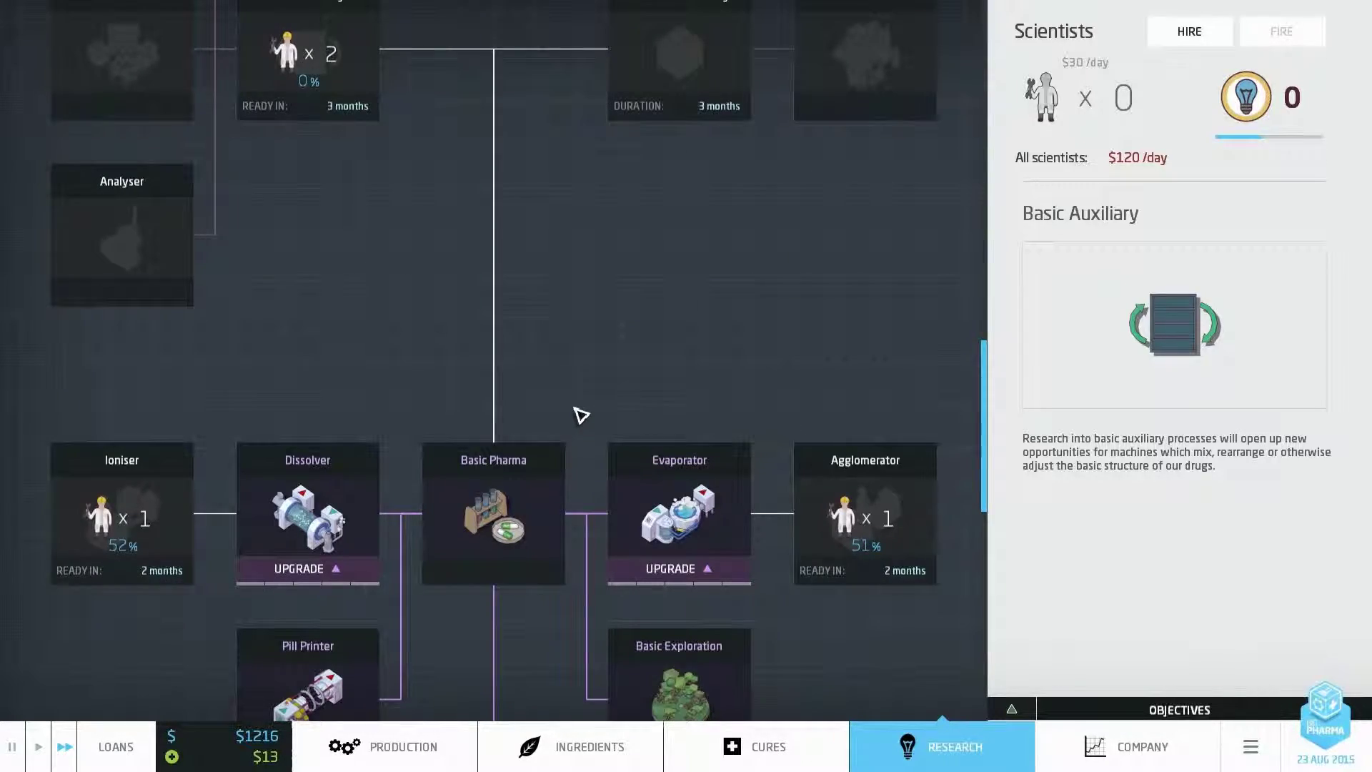
left_click(571, 746)
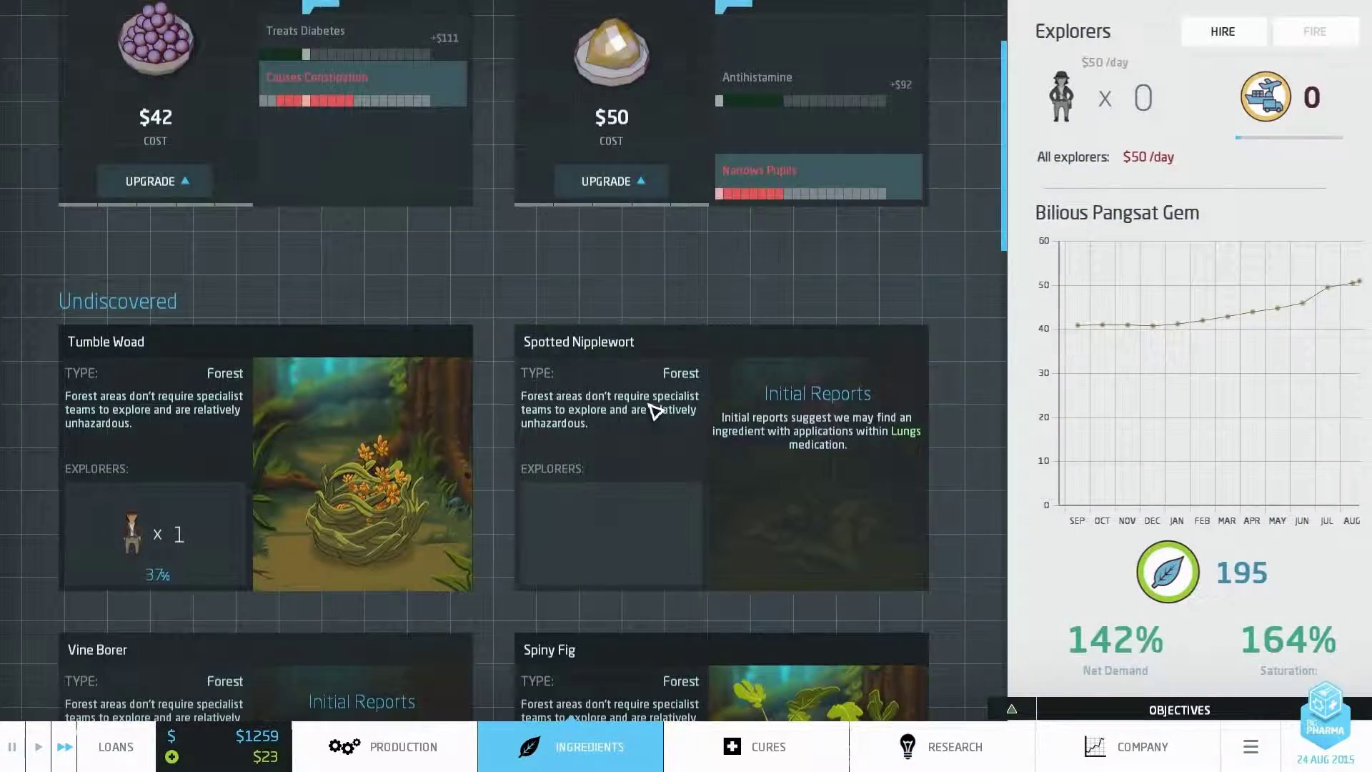
scroll(654, 411, "down", 4)
scroll(654, 411, "down", 3)
scroll(875, 408, "down", 1)
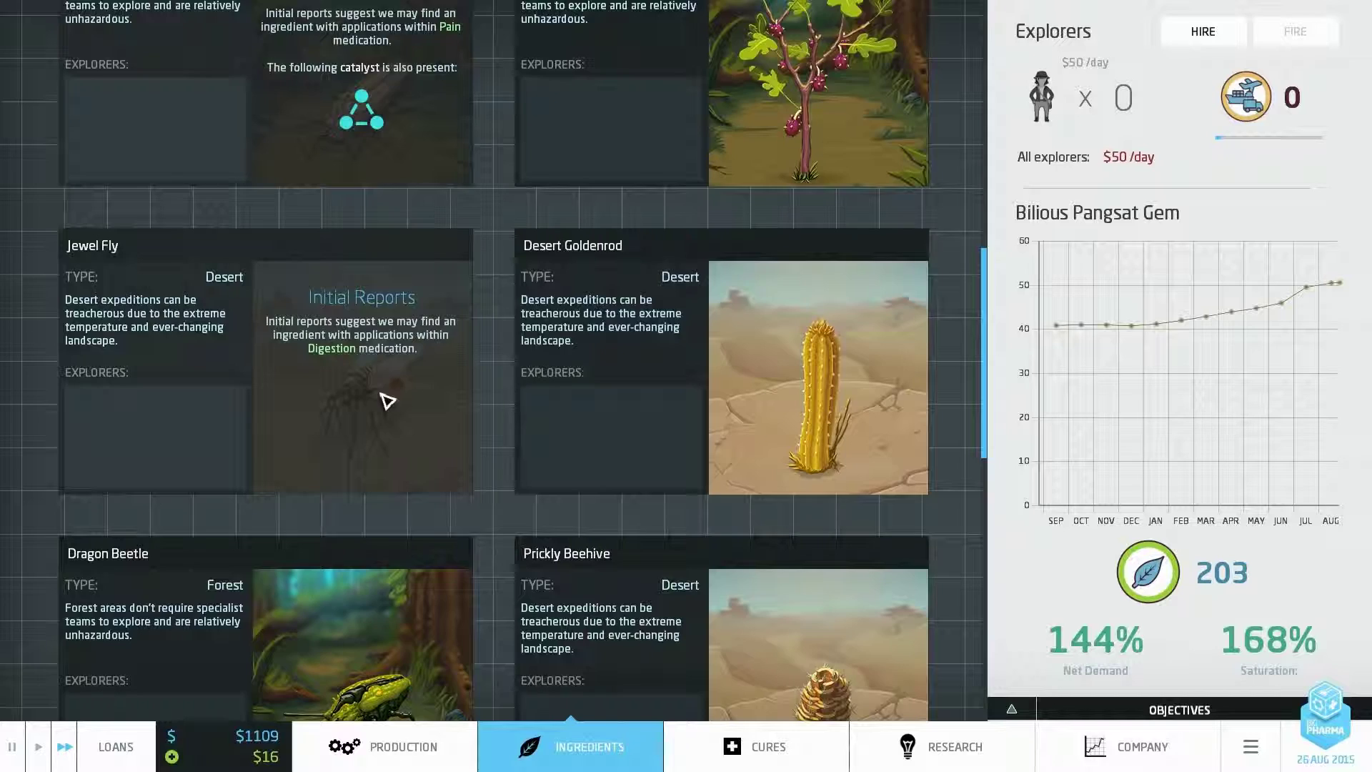
scroll(387, 401, "down", 3)
scroll(857, 411, "down", 1)
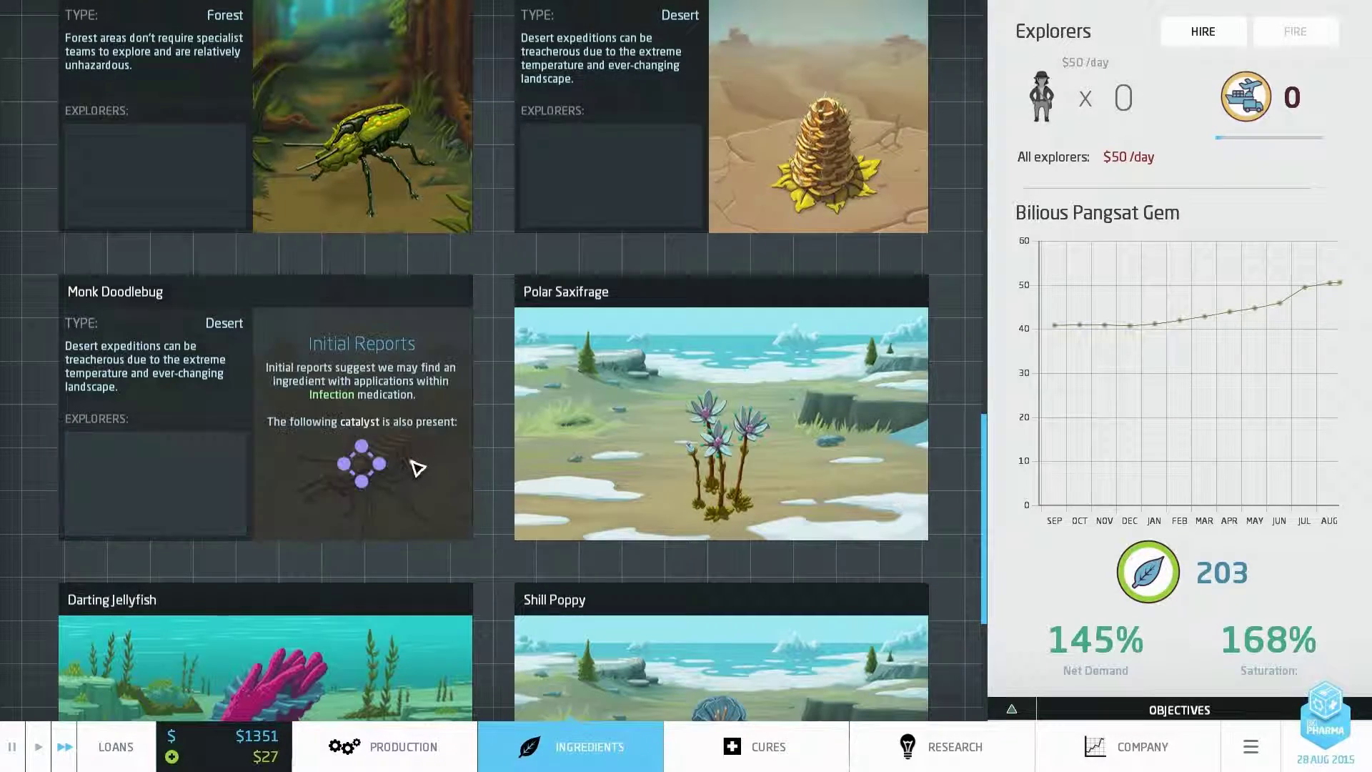
scroll(390, 479, "up", 3)
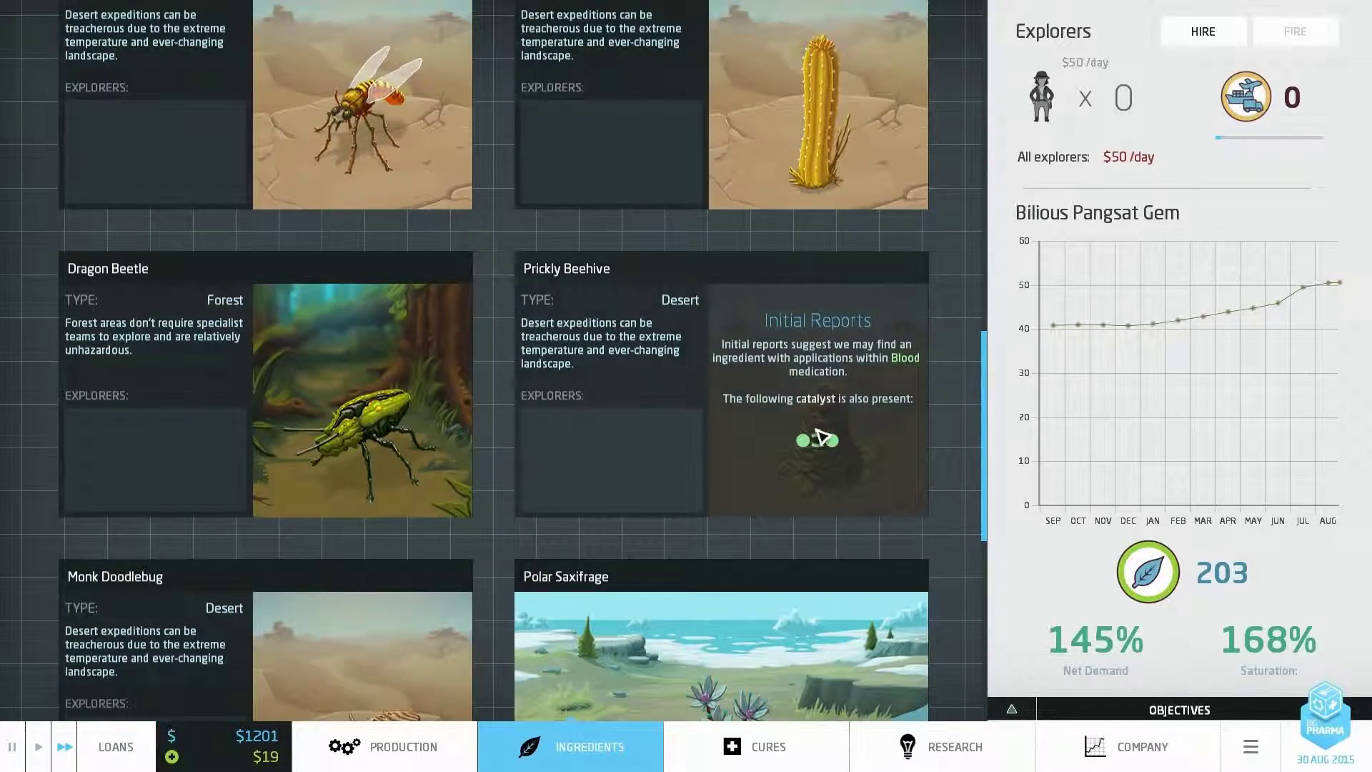
scroll(804, 429, "up", 3)
scroll(390, 392, "up", 2)
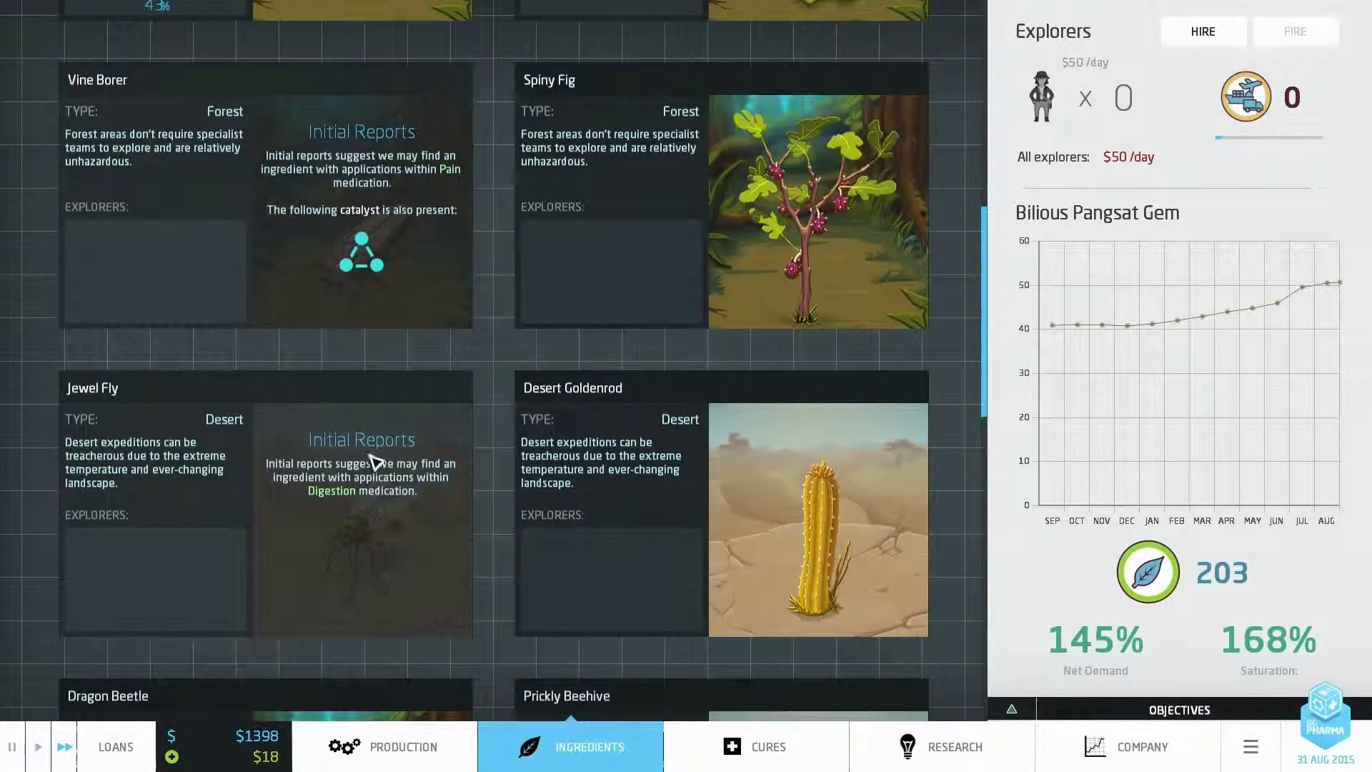
scroll(390, 392, "up", 2)
scroll(451, 461, "up", 2)
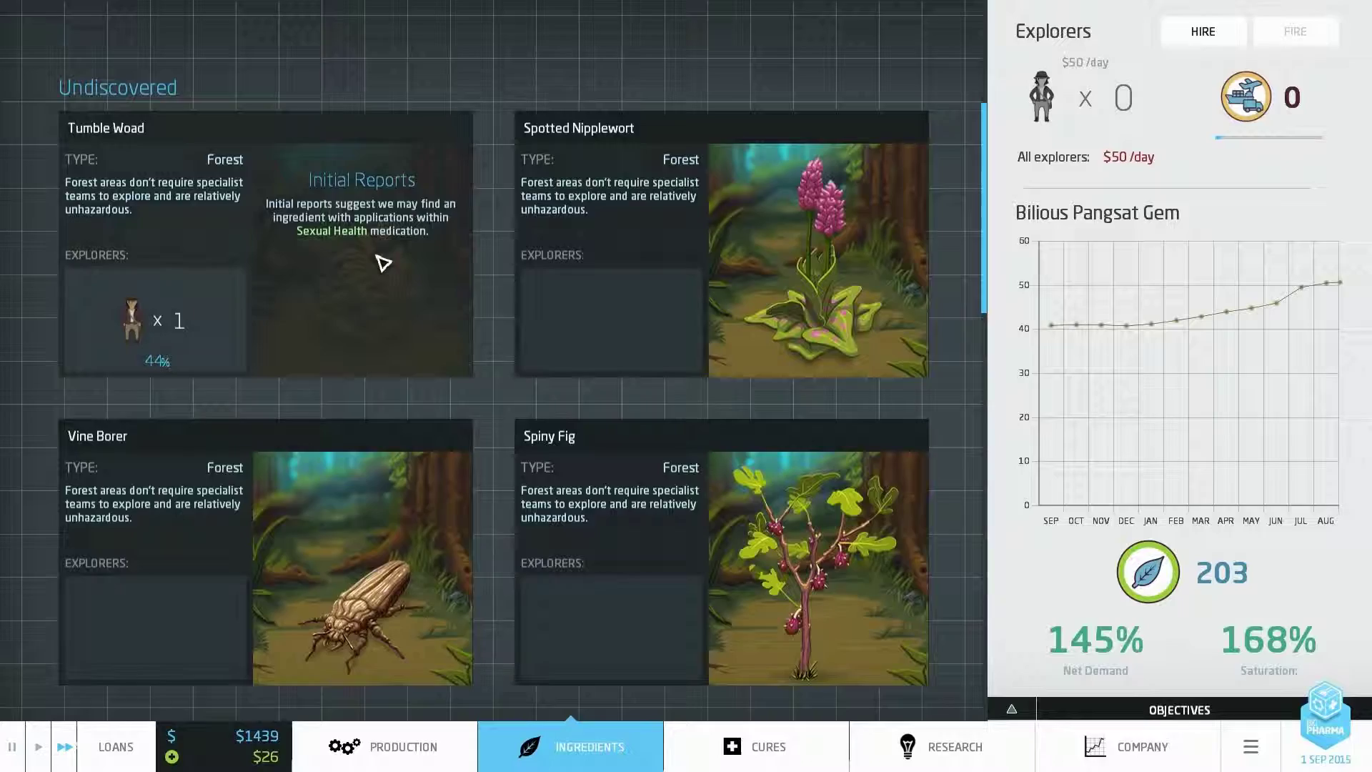
scroll(386, 258, "down", 3)
scroll(365, 437, "up", 3)
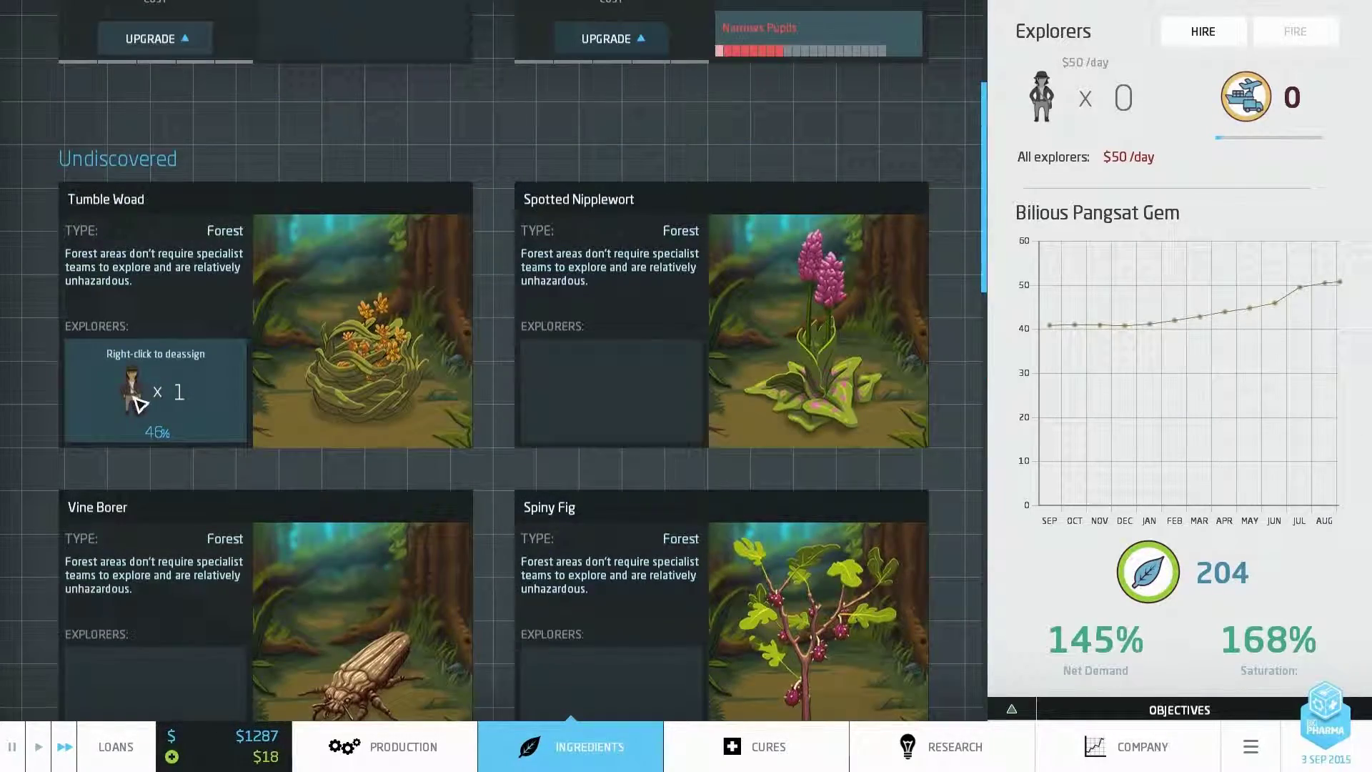
scroll(364, 437, "down", 3)
scroll(378, 478, "down", 3)
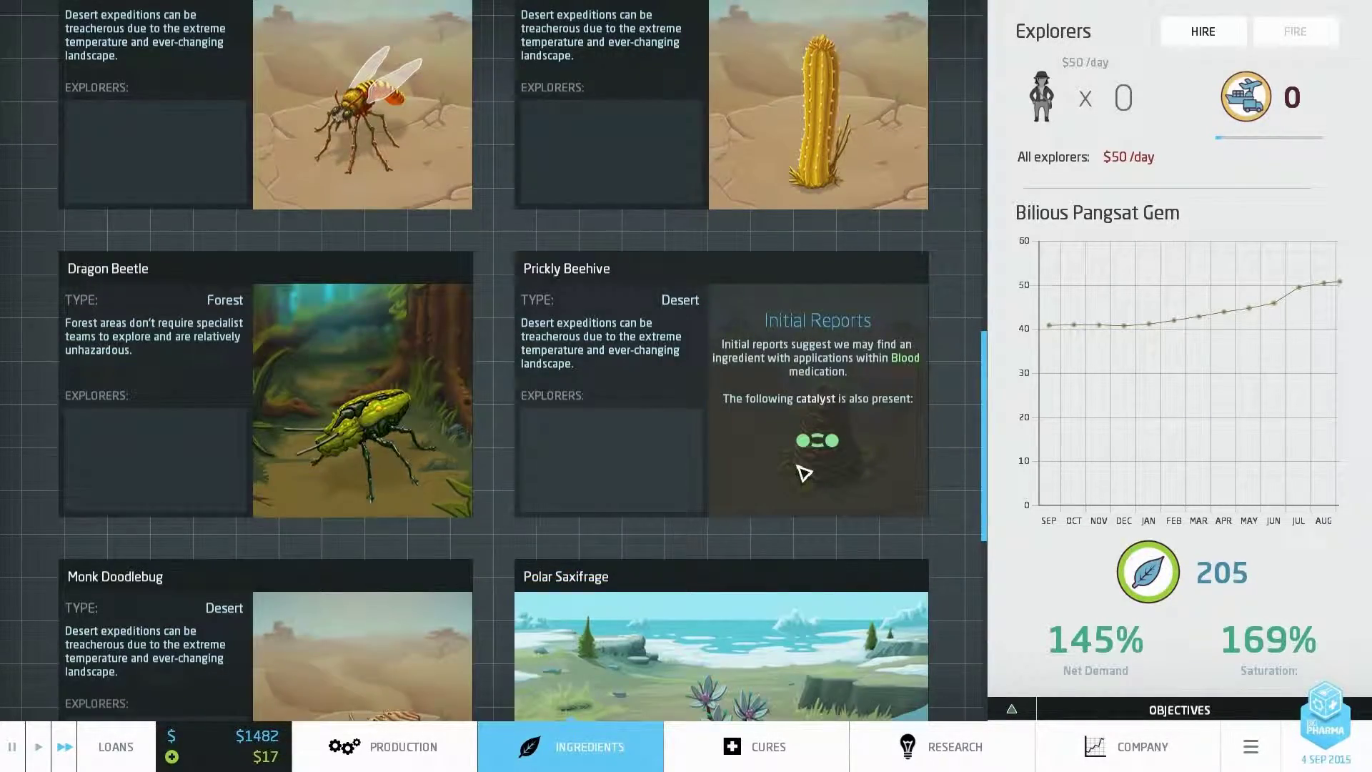
scroll(310, 451, "down", 2)
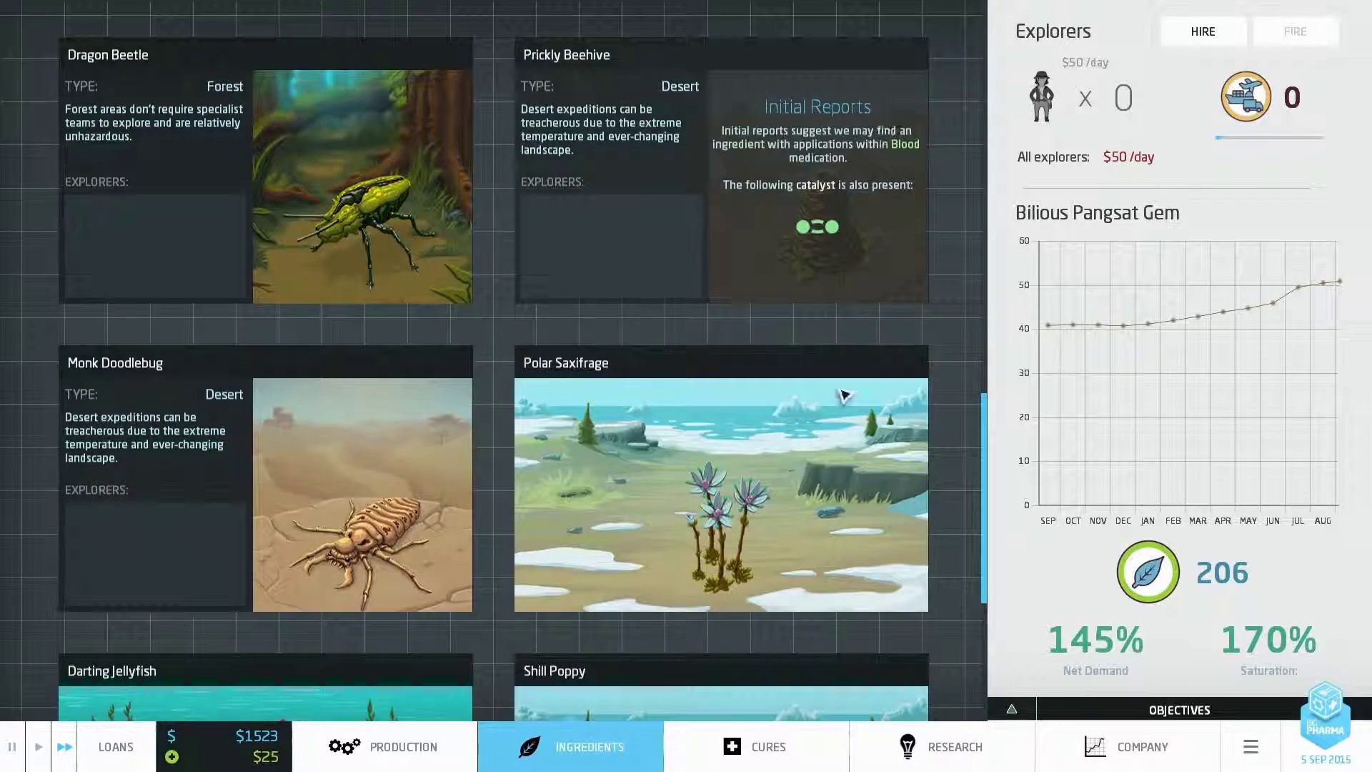
scroll(368, 523, "up", 3)
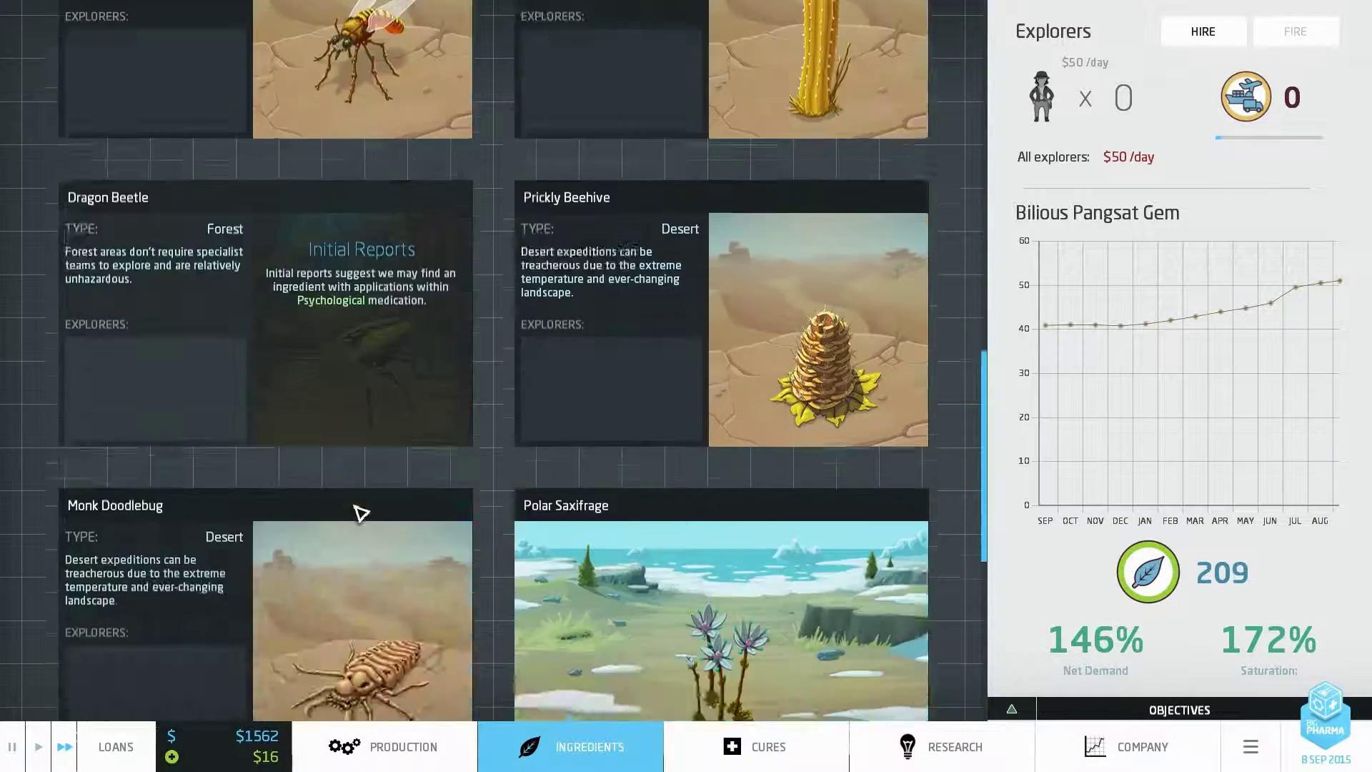
scroll(365, 504, "down", 2)
scroll(365, 504, "down", 1)
scroll(203, 414, "up", 2)
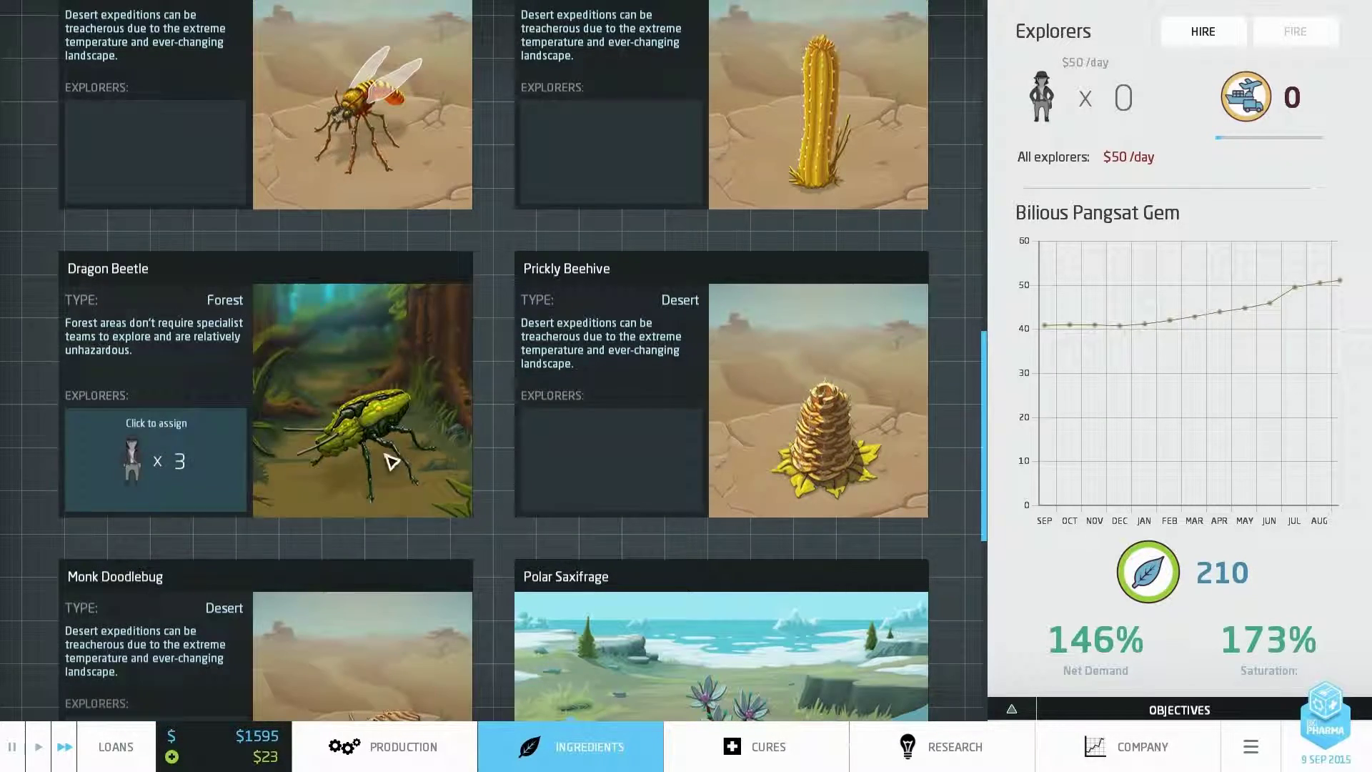
scroll(587, 394, "up", 2)
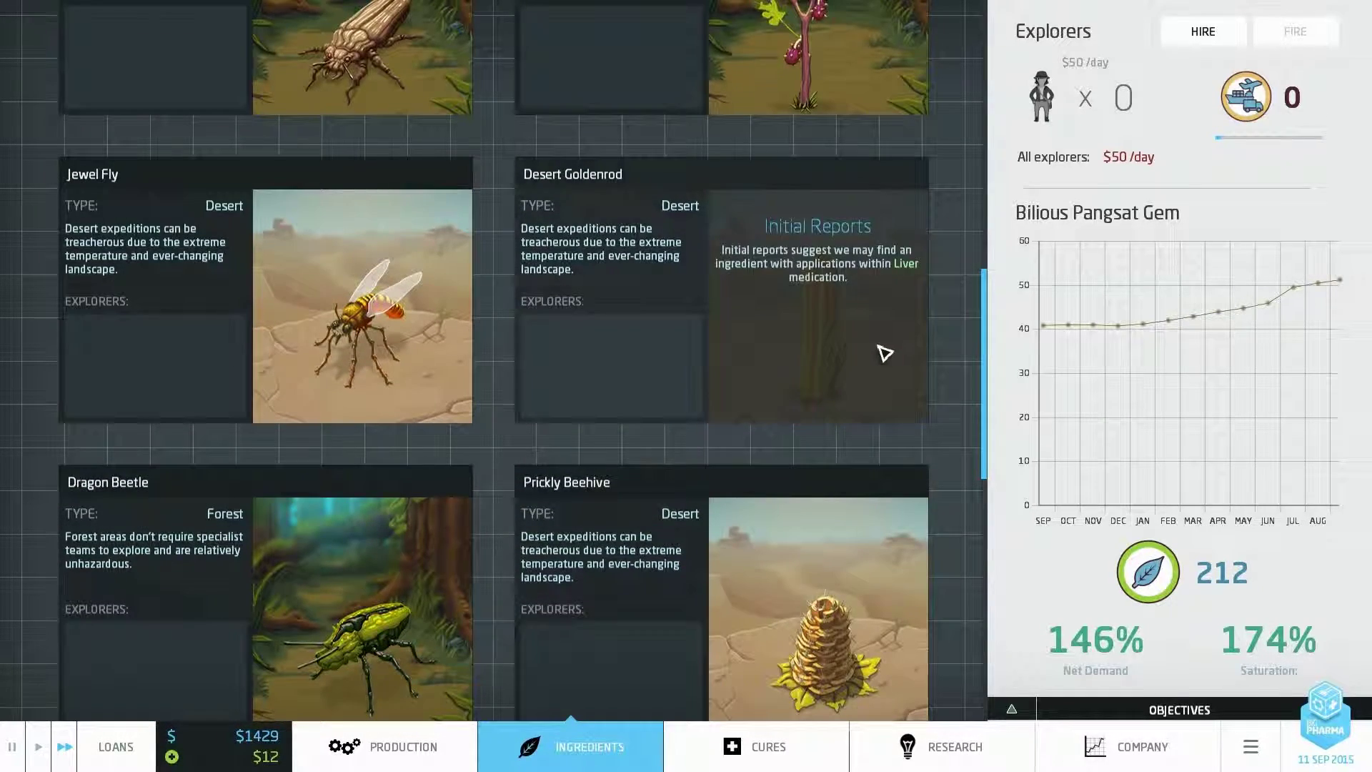
scroll(322, 322, "up", 3)
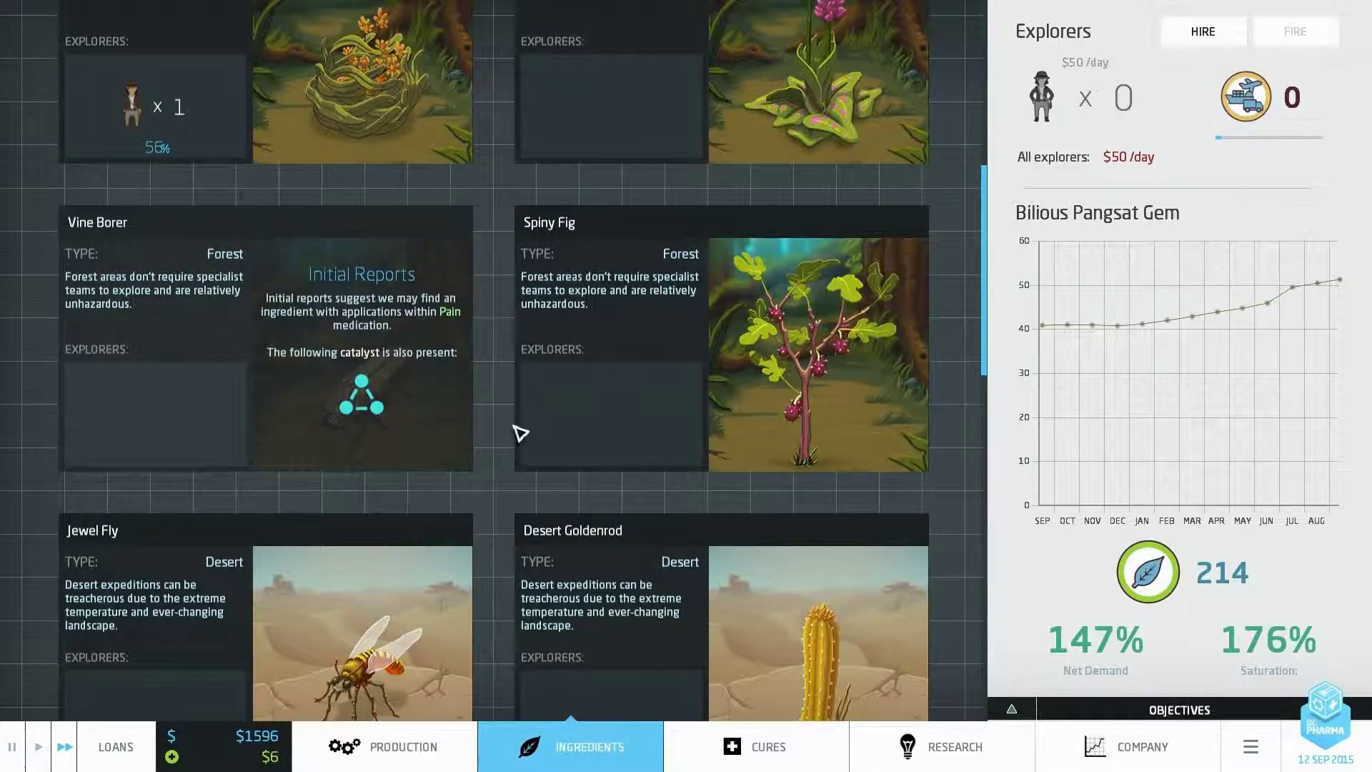
scroll(814, 322, "down", 2)
scroll(814, 322, "down", 3)
scroll(831, 367, "down", 1)
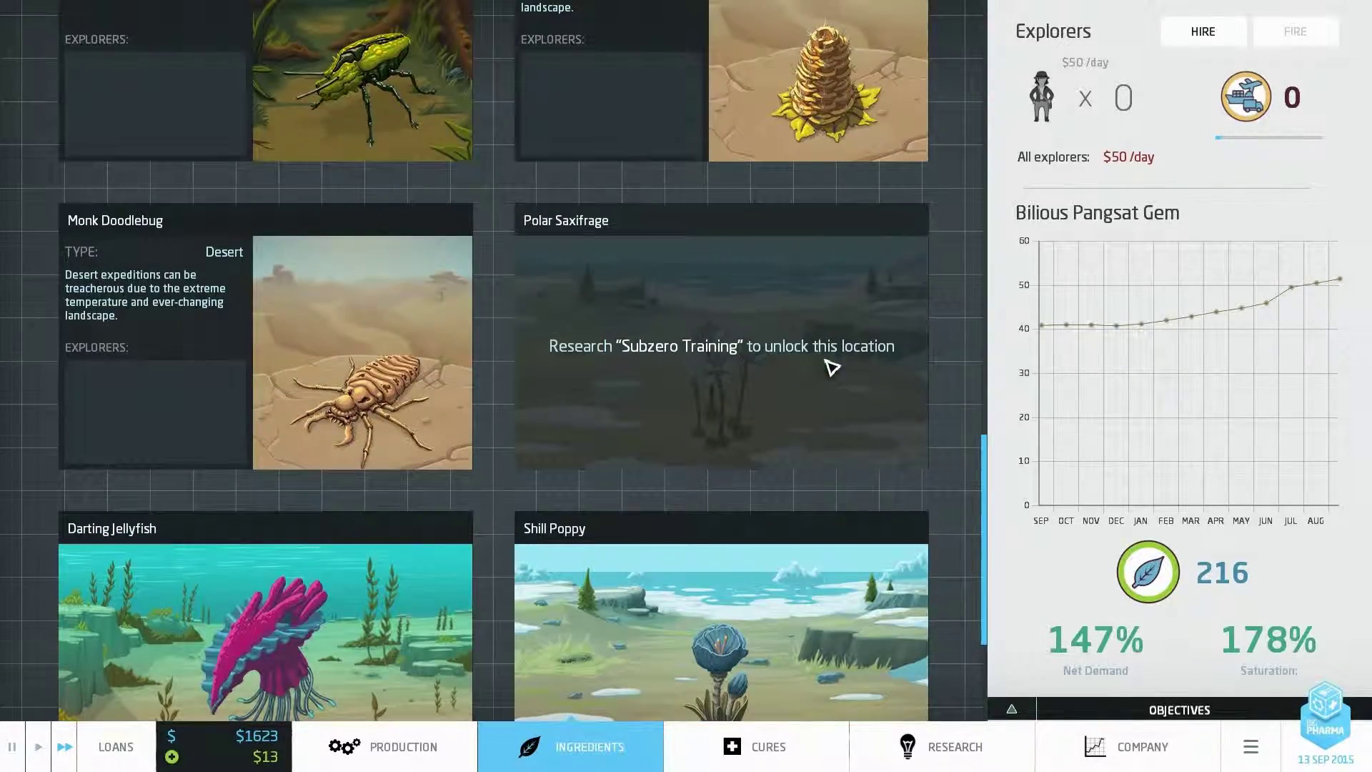
scroll(363, 257, "up", 2)
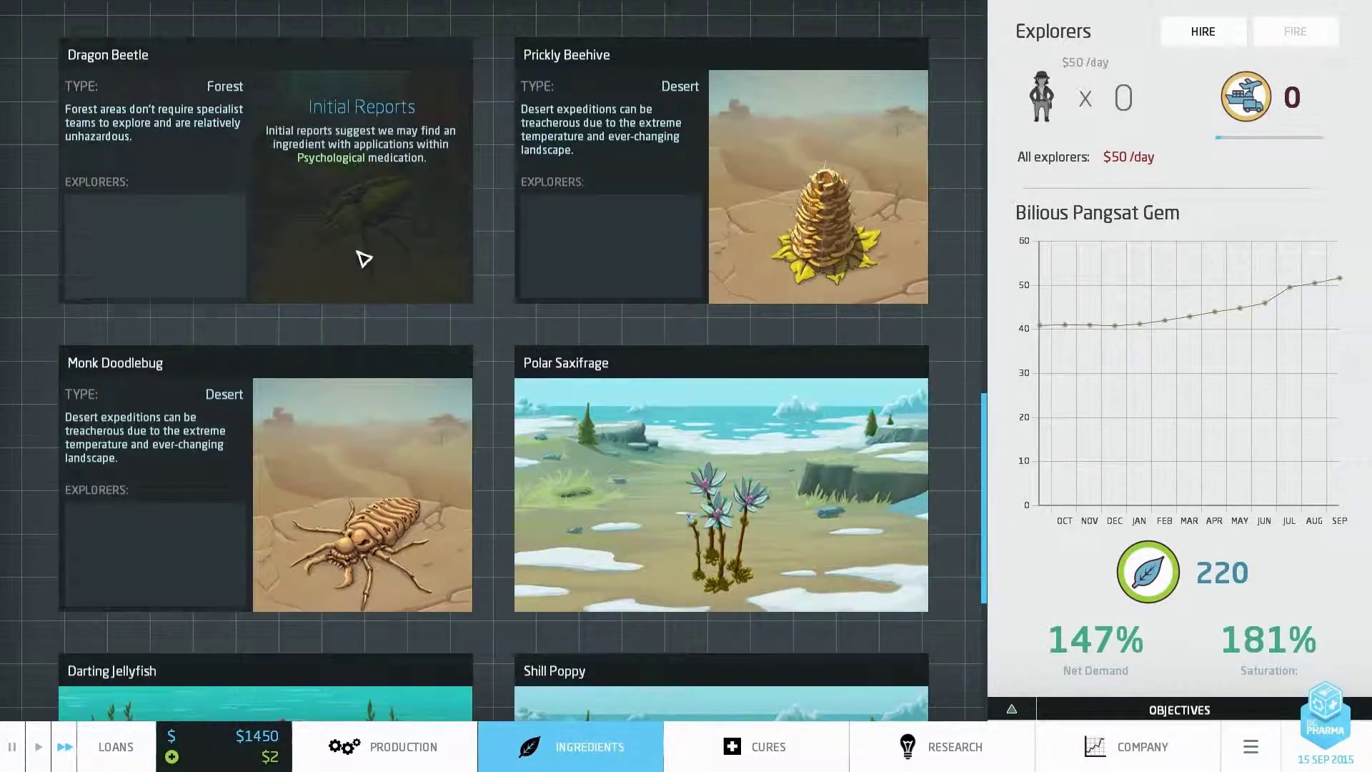
scroll(362, 257, "up", 2)
scroll(839, 409, "up", 2)
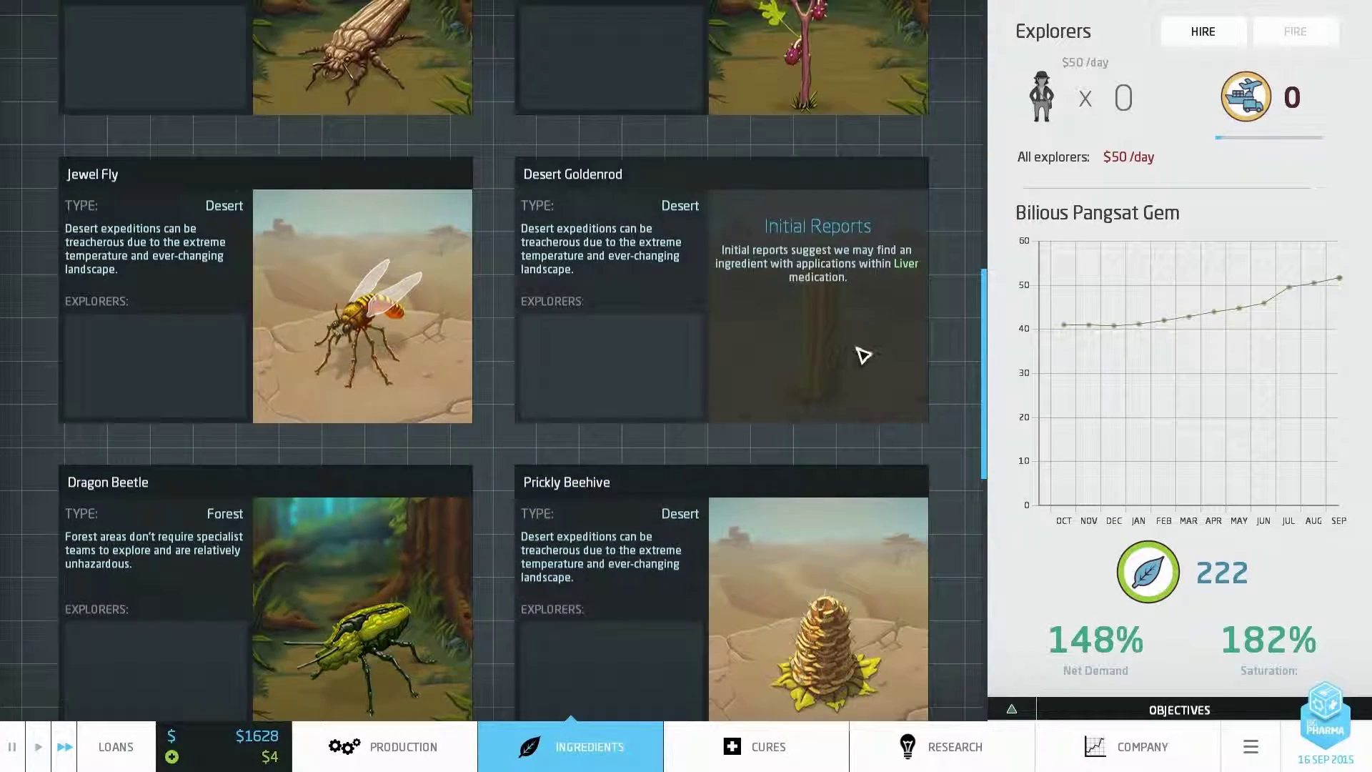
scroll(398, 343, "up", 2)
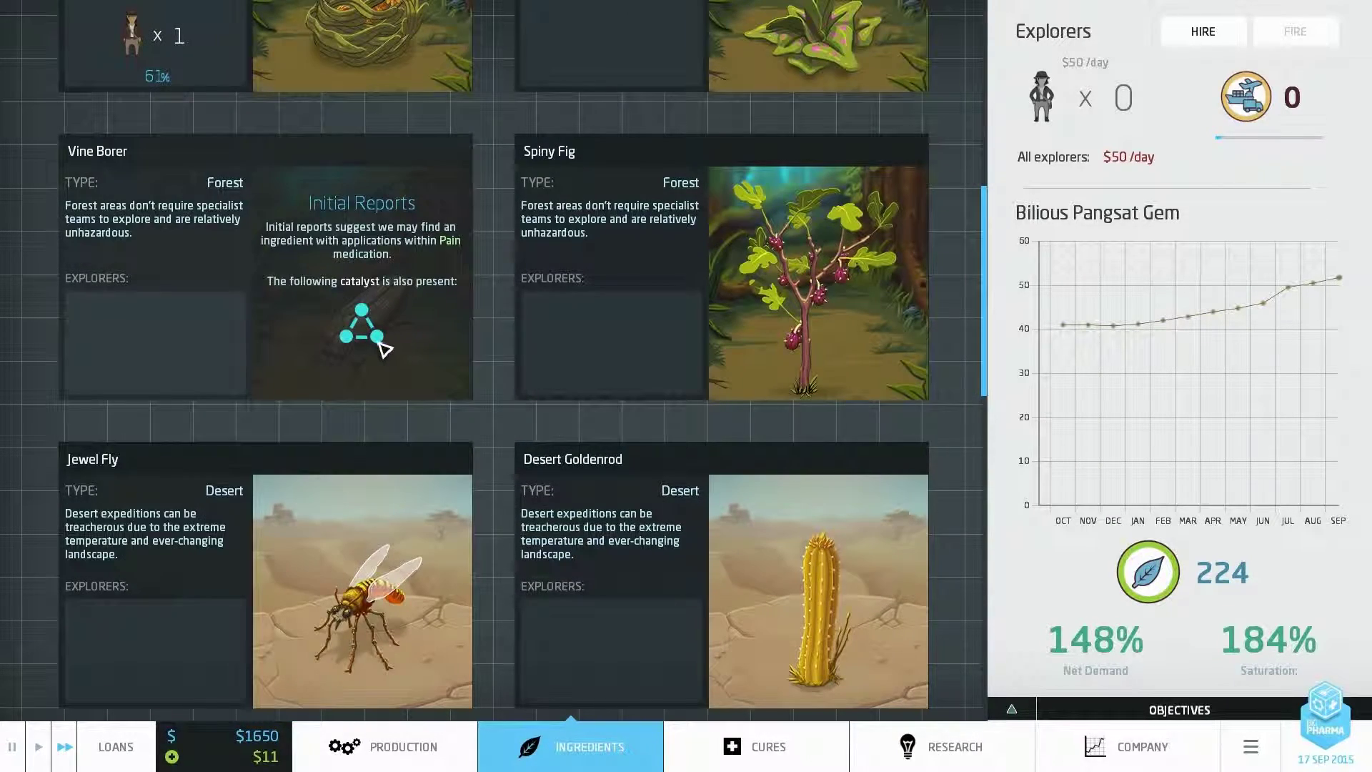
scroll(383, 345, "up", 2)
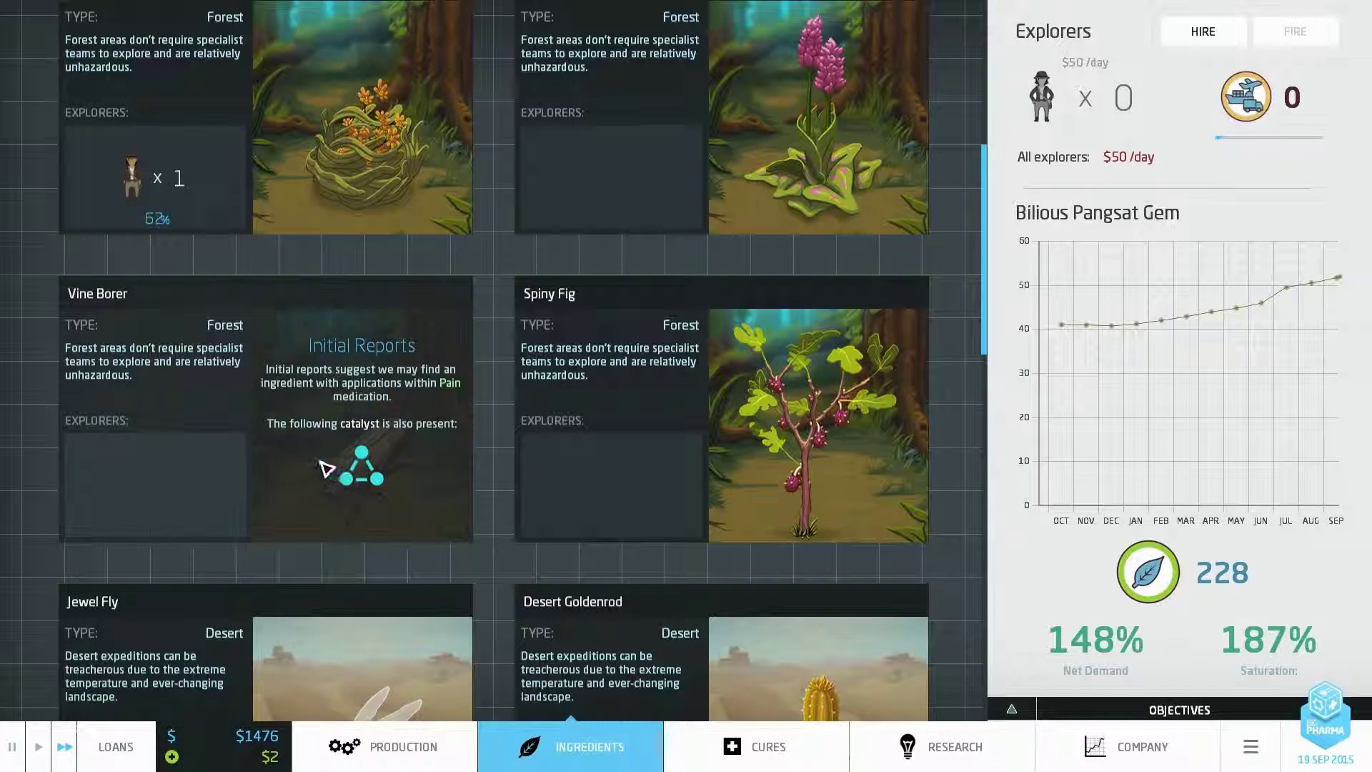
scroll(140, 488, "up", 2)
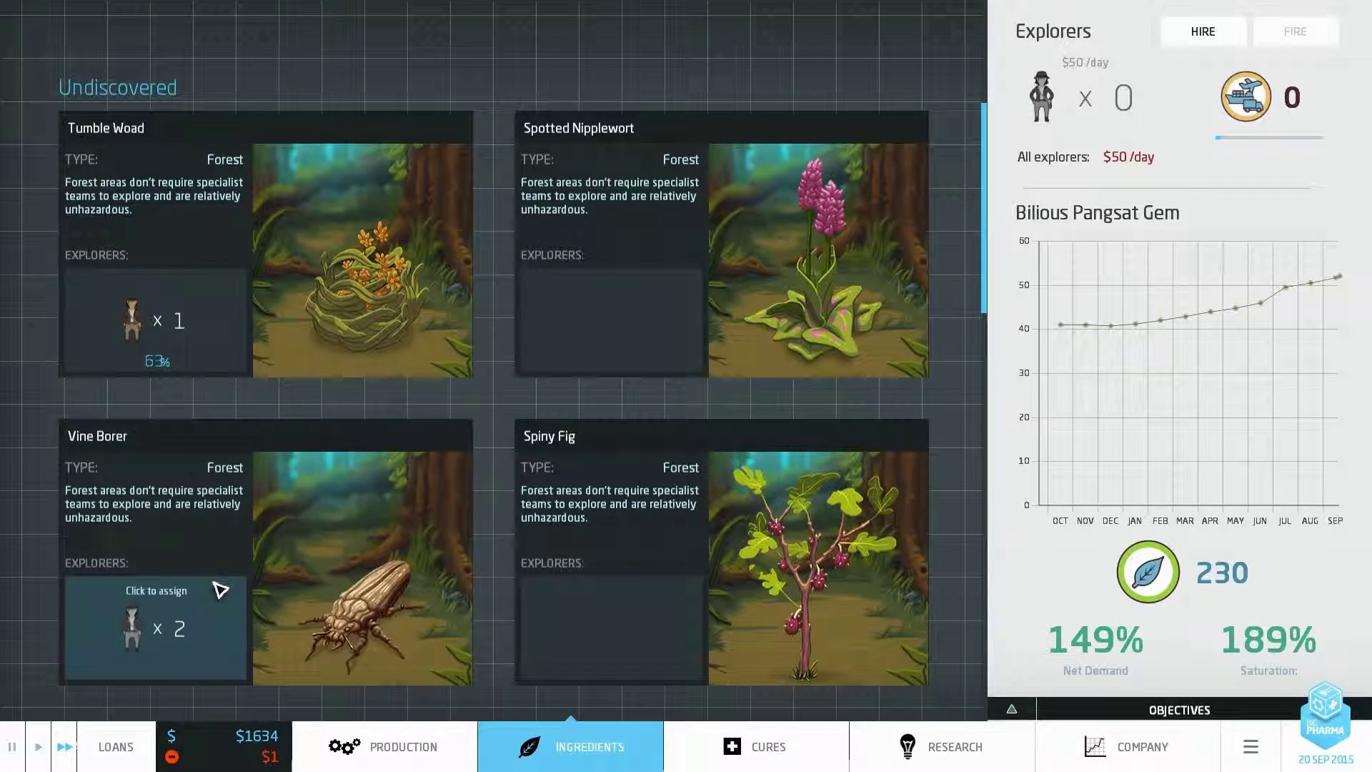
Leave the Dragon Beetle, Desert Goldenrod and Vine Borer exploration reports for the factory floor.
key("Escape")
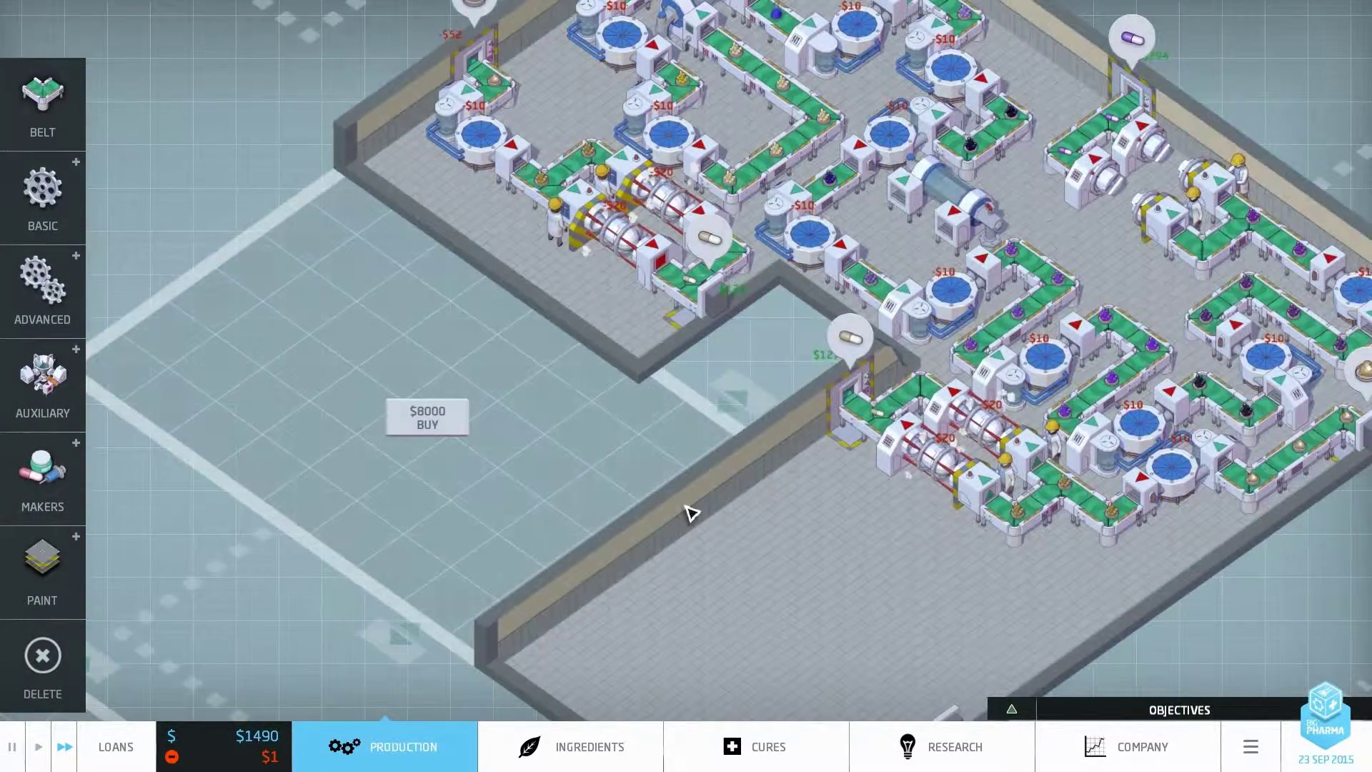
Review company products, dismiss the Barclay Sleep More competitor notice, and view the Cures overview.
left_click_drag(697, 504, 663, 513)
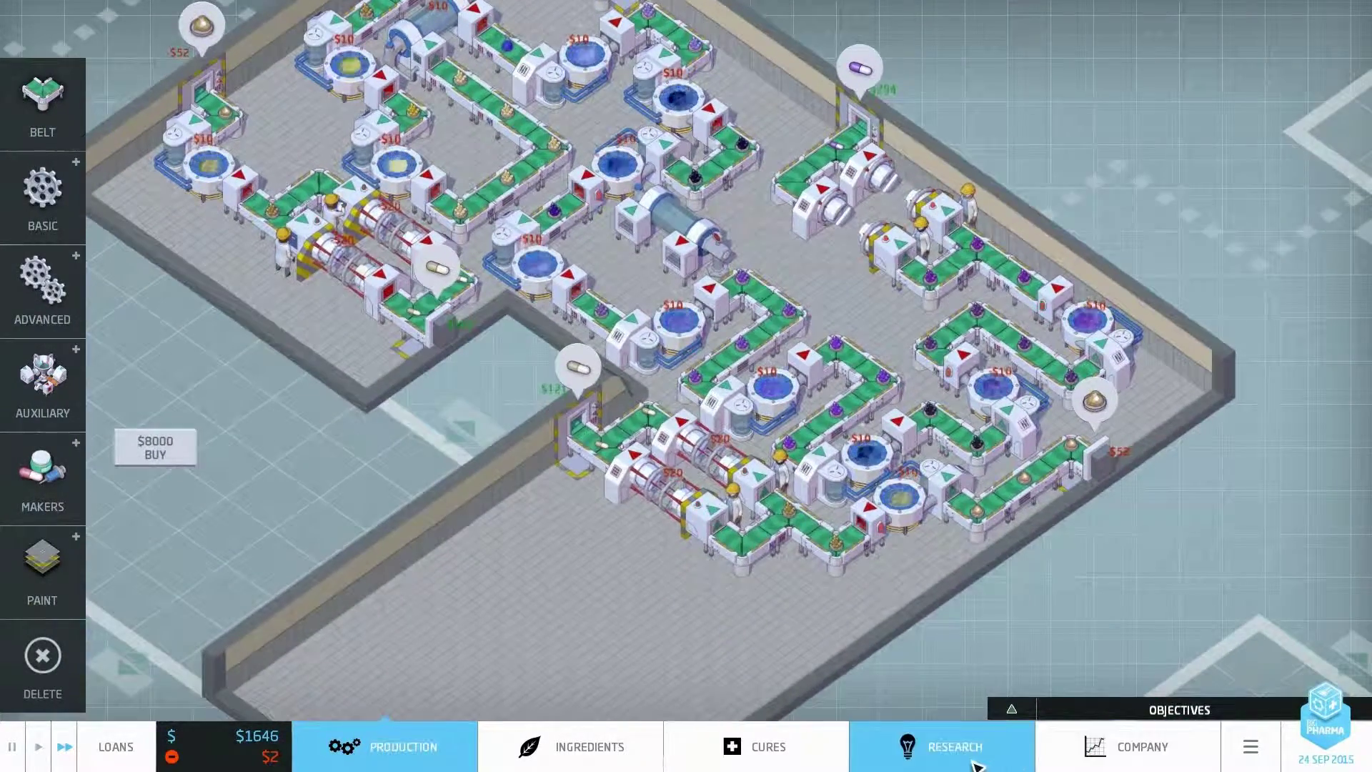
left_click(1144, 746)
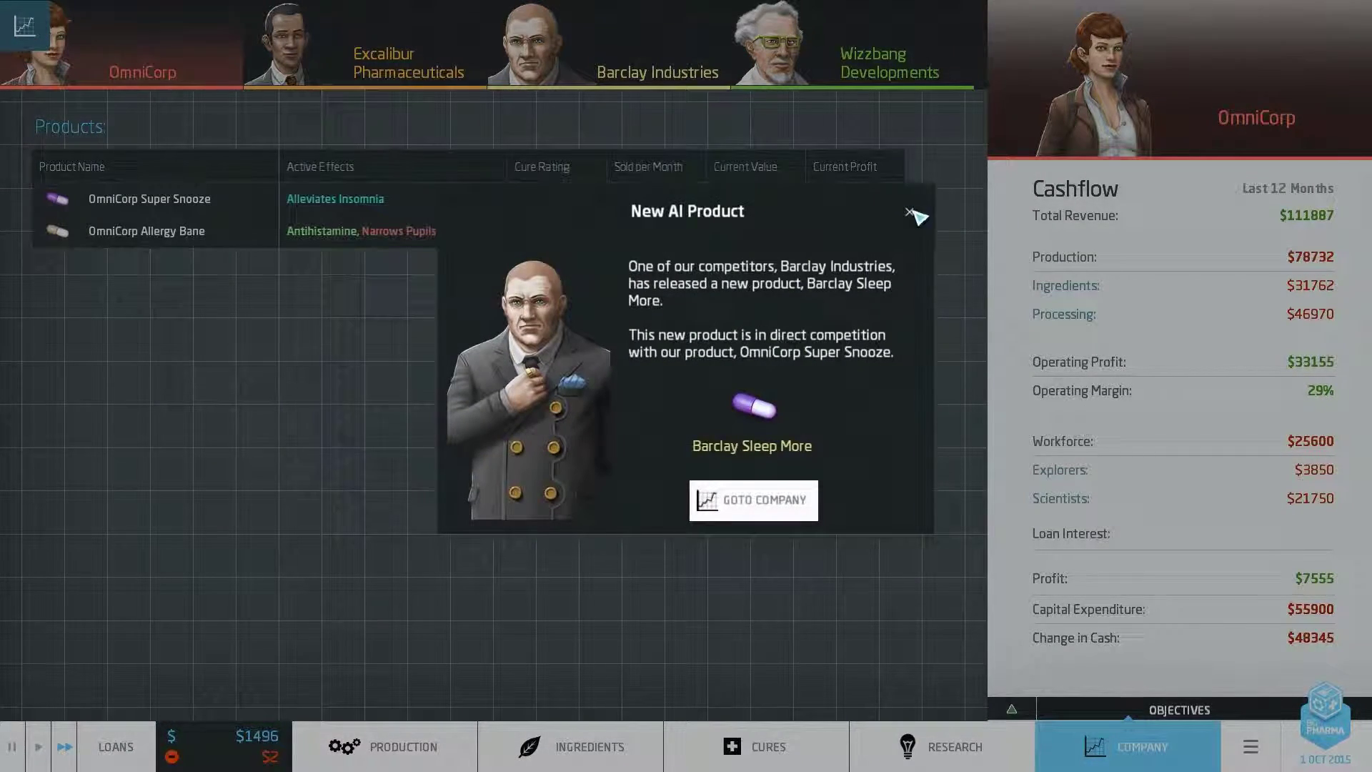
left_click(907, 215)
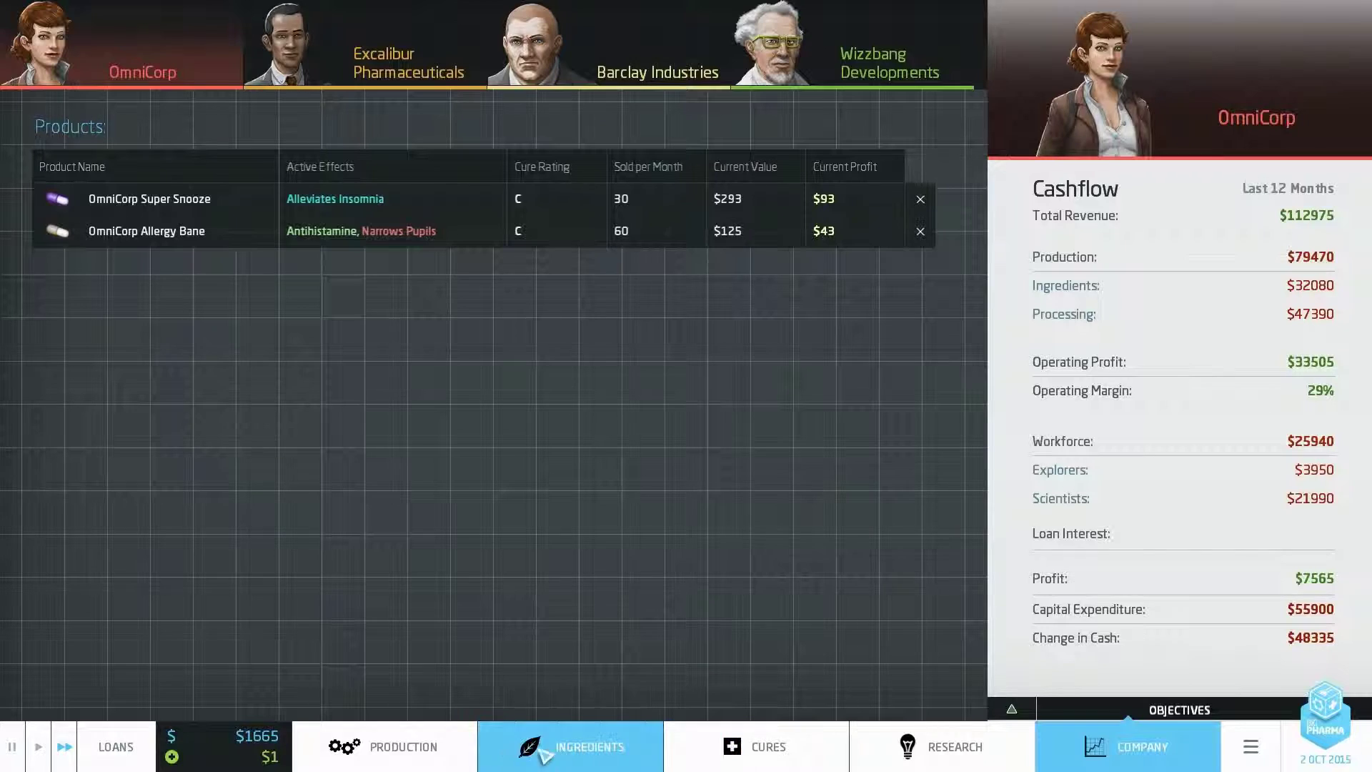
left_click(790, 757)
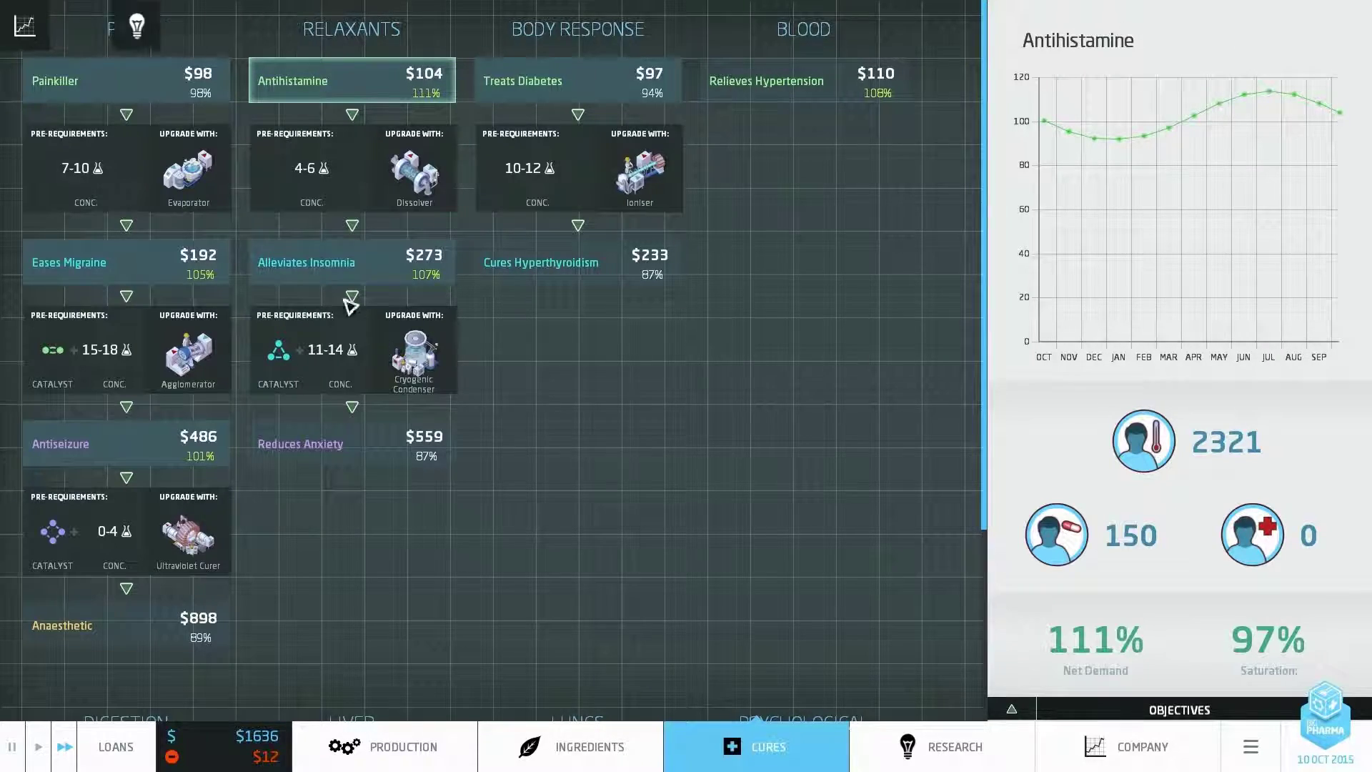
Acknowledge the completed Ioniser and Agglomerator research and return to the factory floor.
left_click(77, 22)
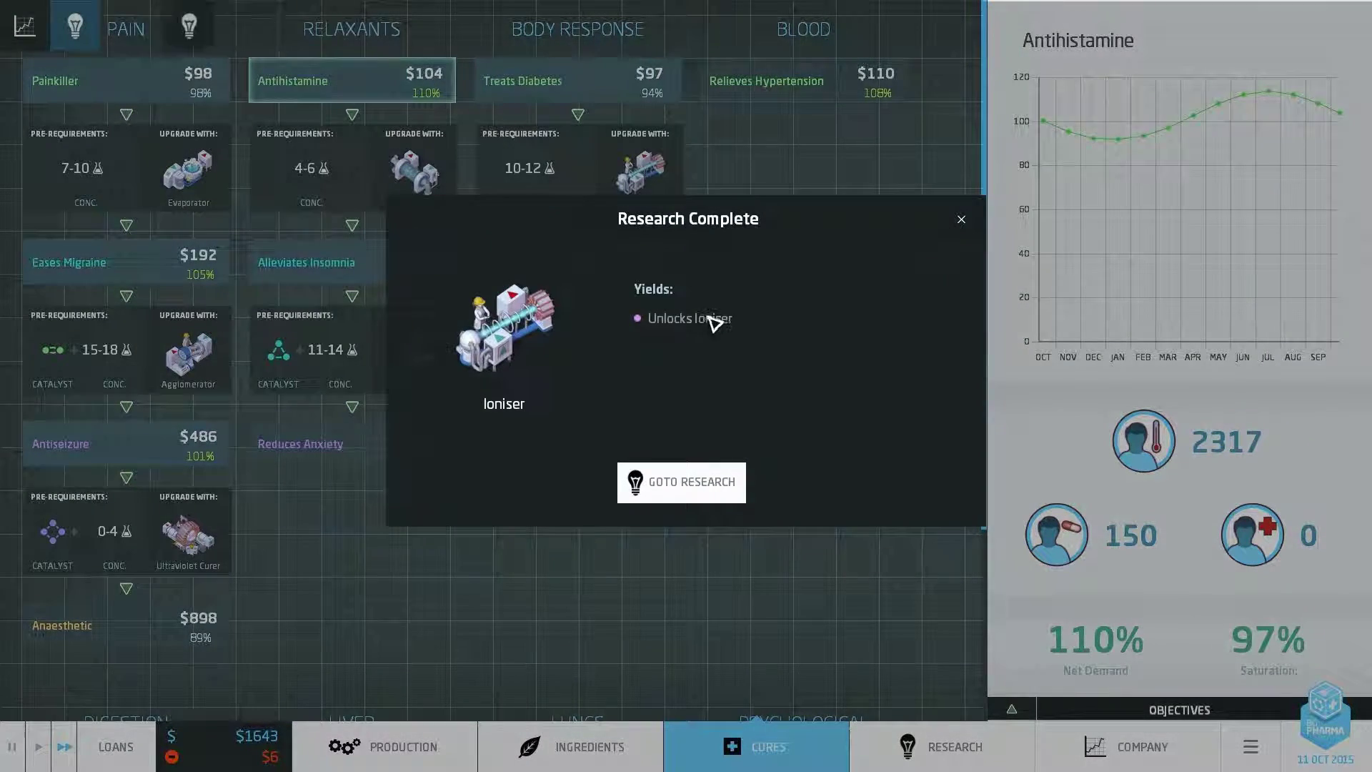
left_click(963, 221)
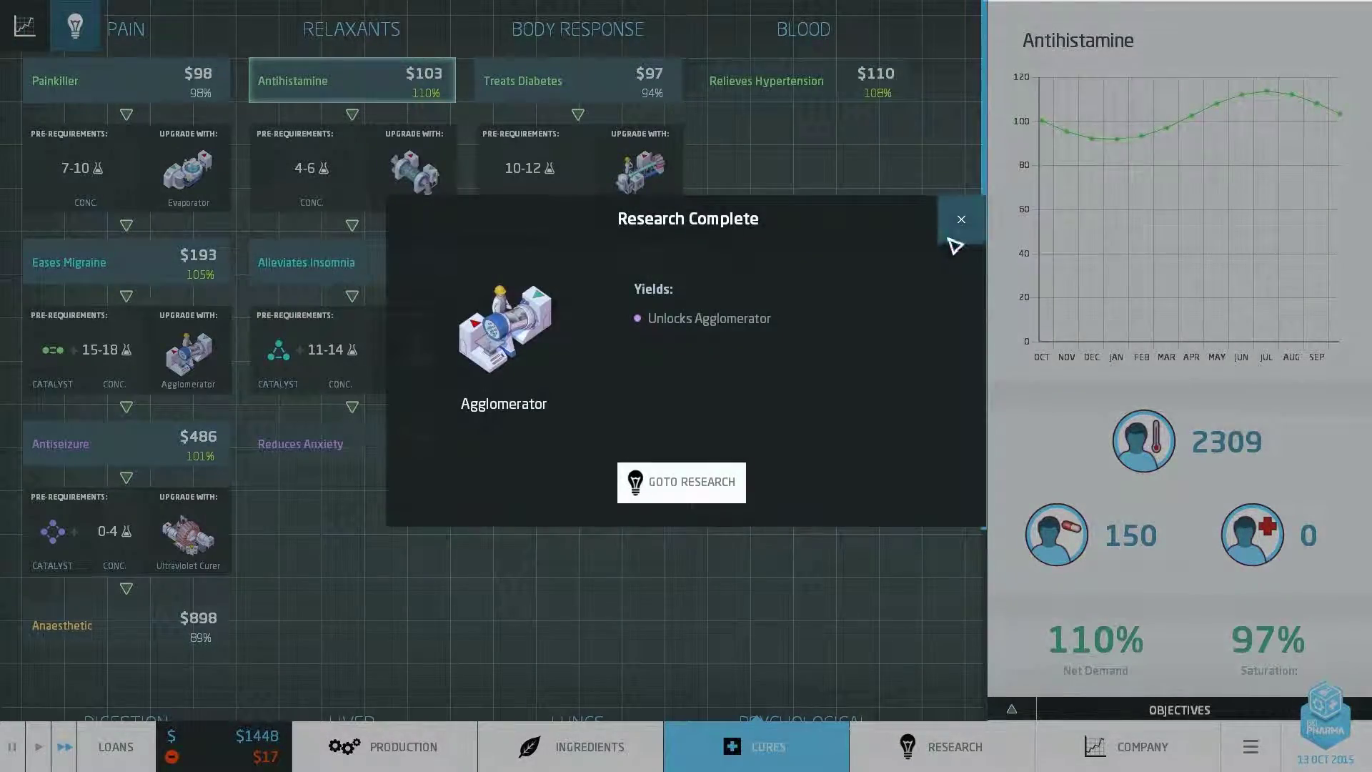
left_click(961, 219)
left_click(404, 747)
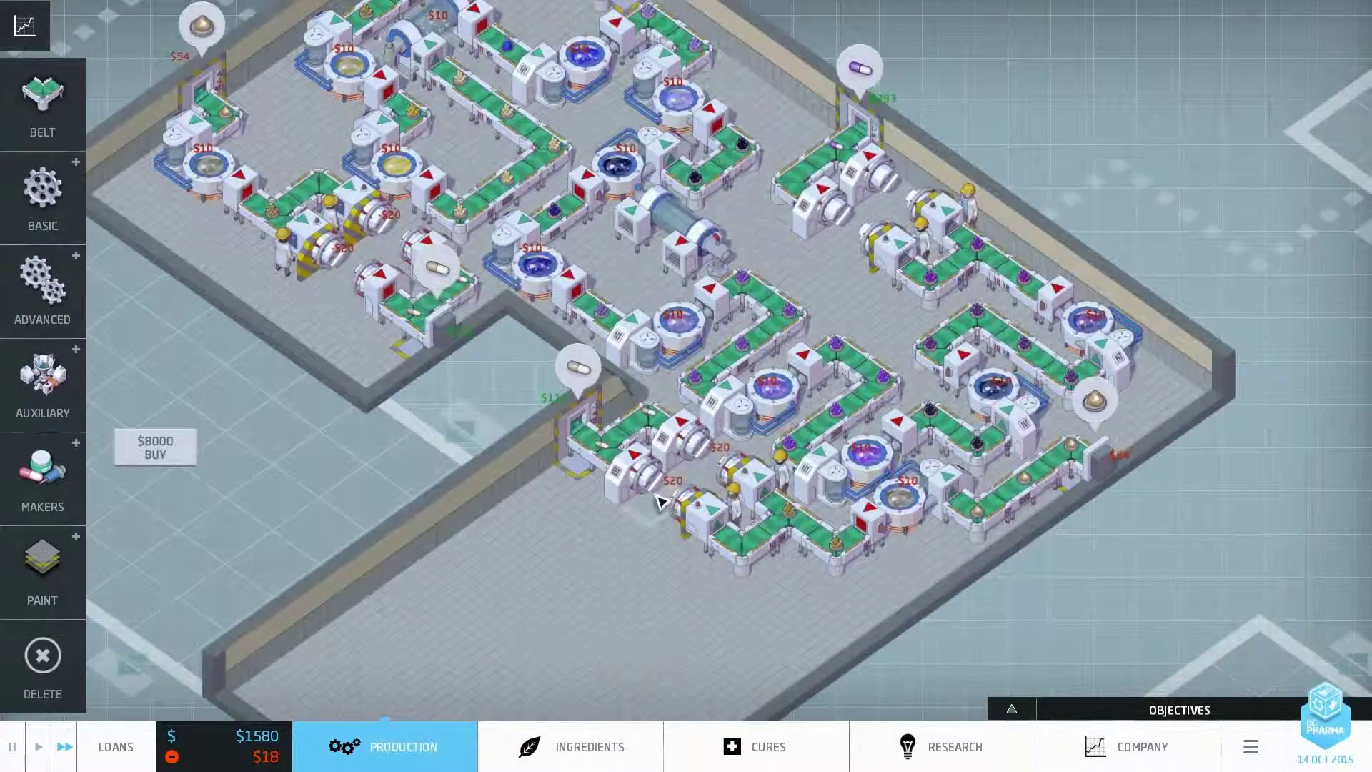
Check the research tree and dismiss the Sticky Jackear Sap, dust cloud and Wizzbang notices.
left_click(944, 746)
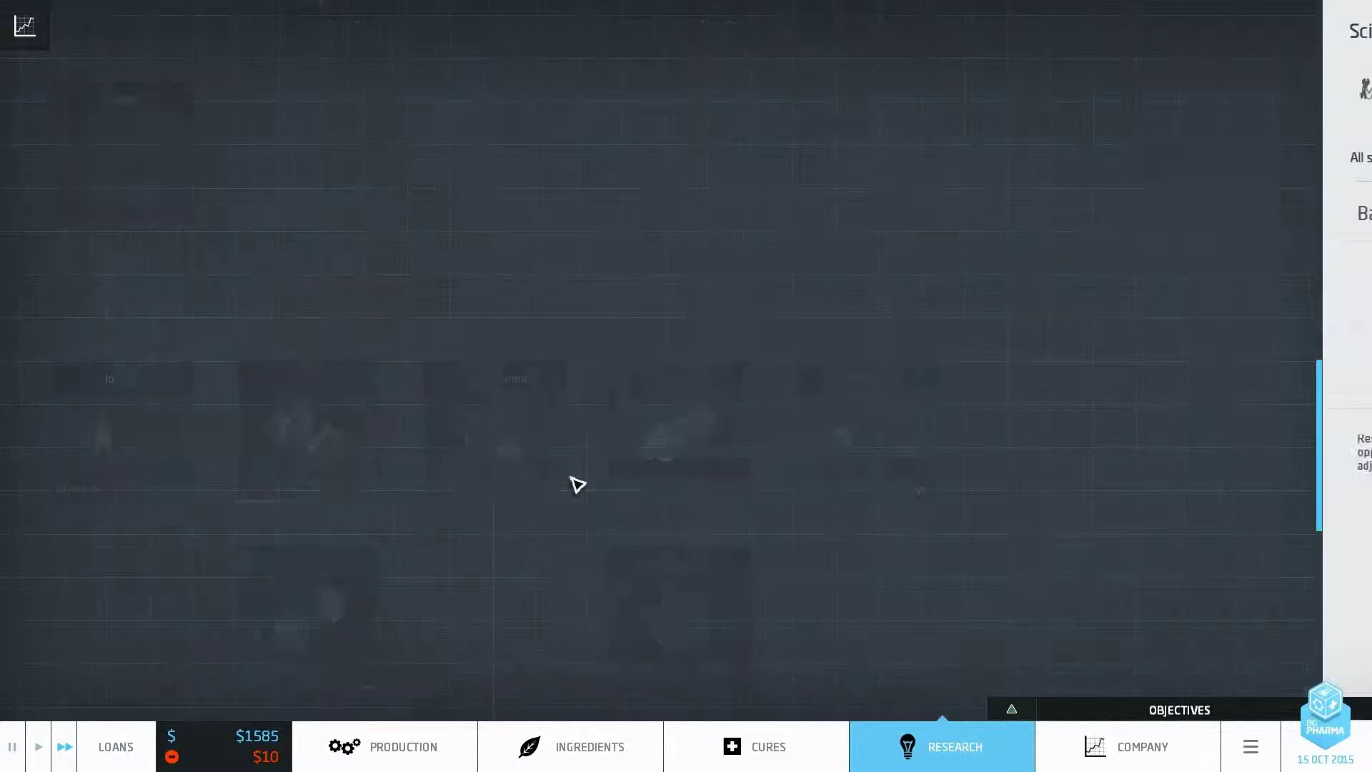
scroll(577, 485, "up", 3)
scroll(577, 485, "up", 2)
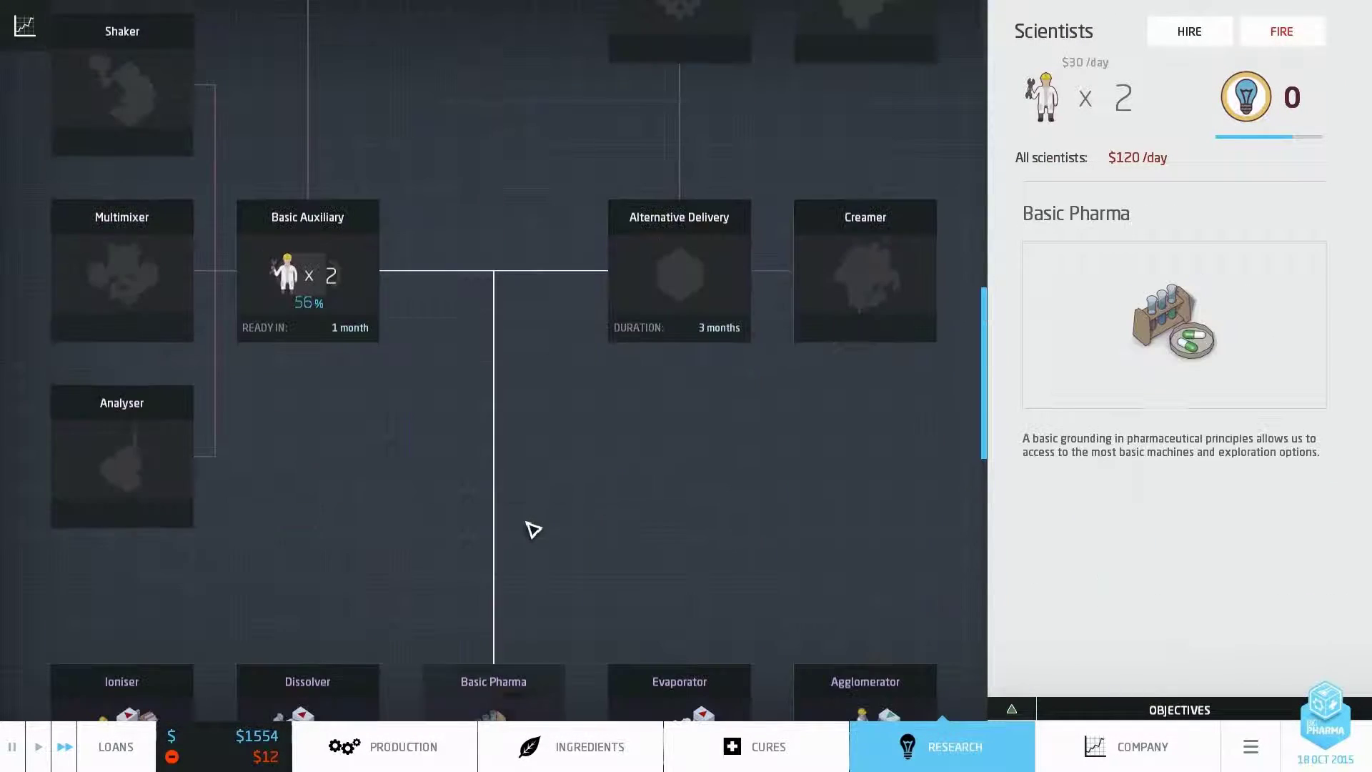
scroll(533, 530, "up", 3)
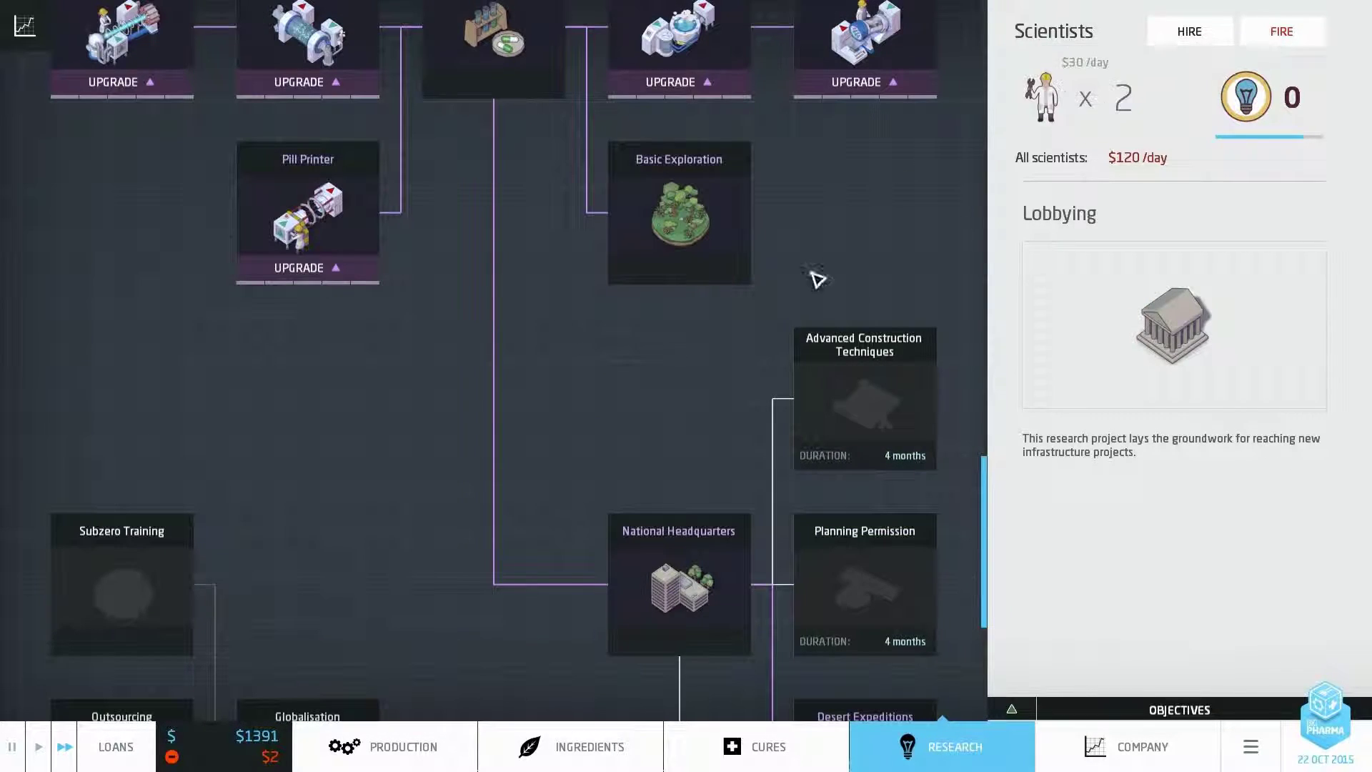
scroll(422, 488, "up", 5)
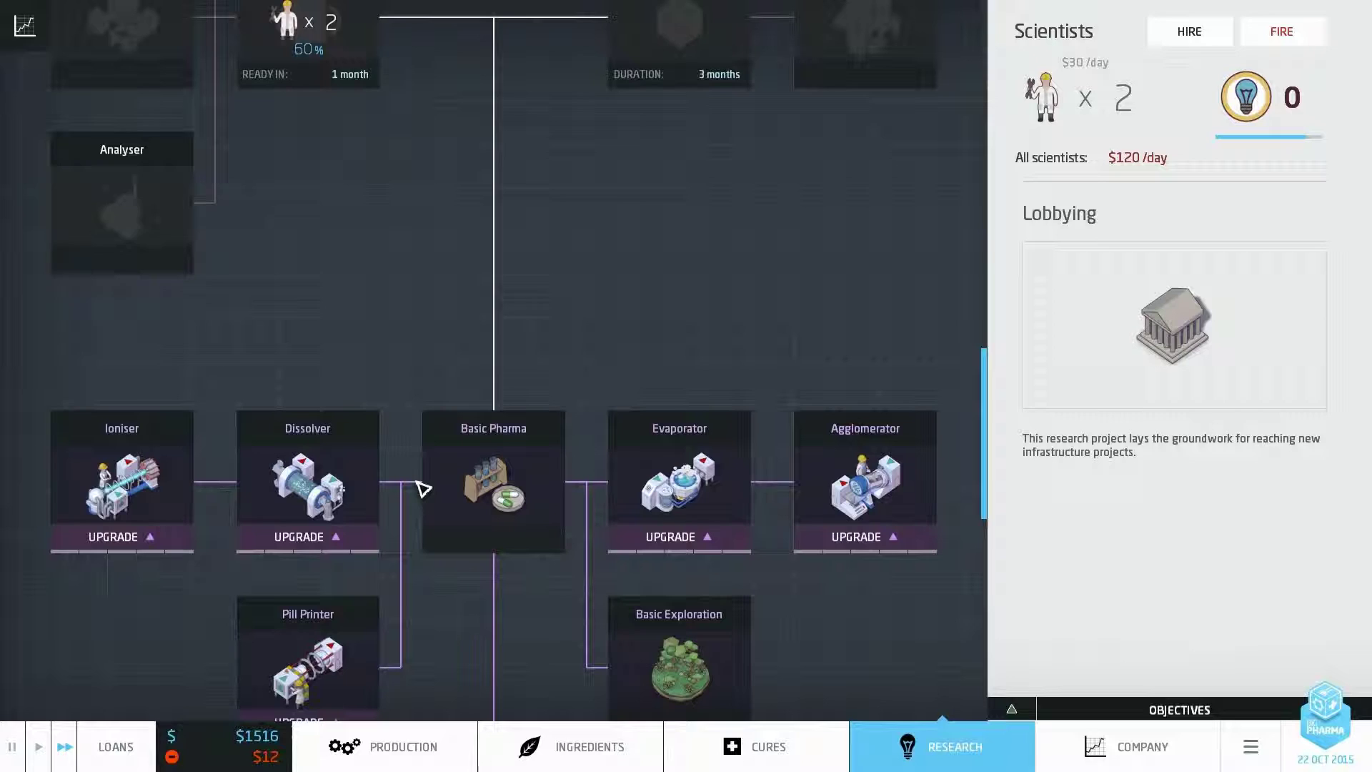
scroll(423, 489, "down", 2)
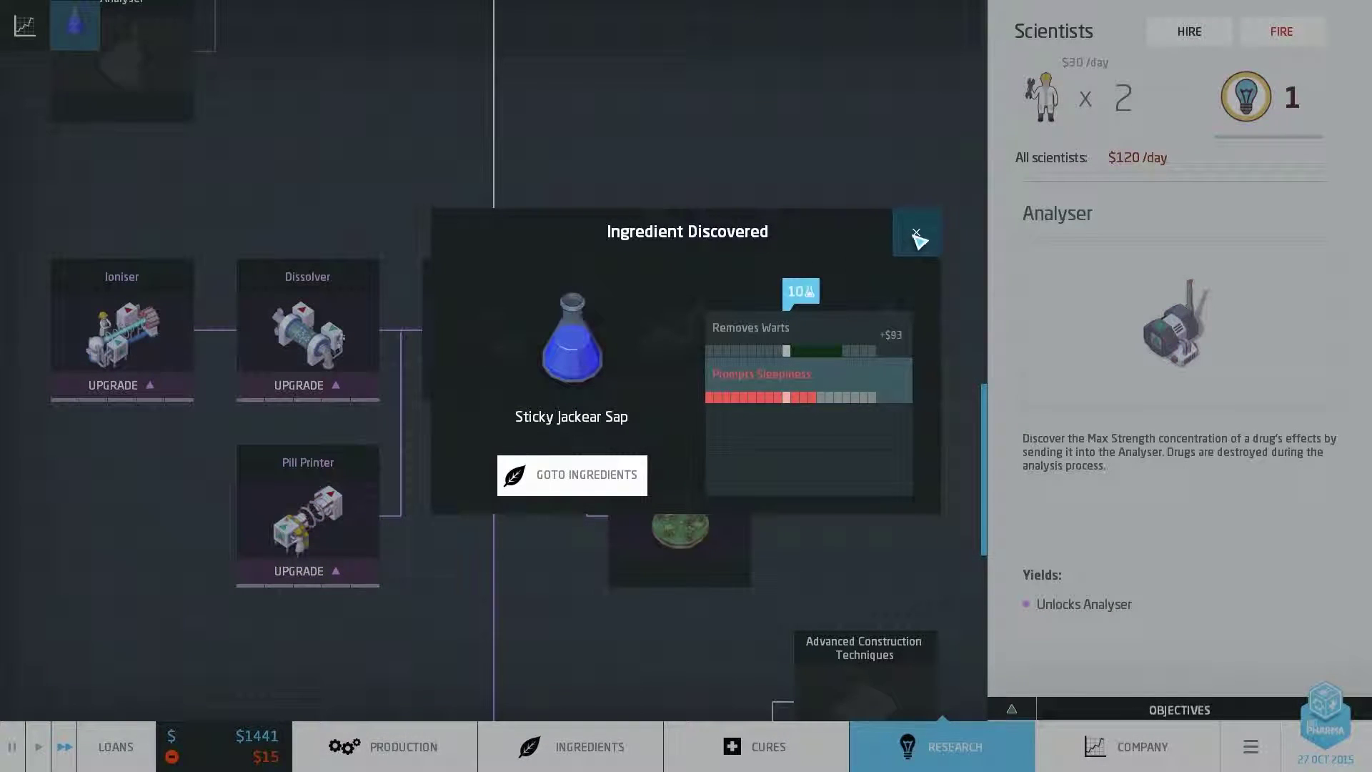
left_click(918, 235)
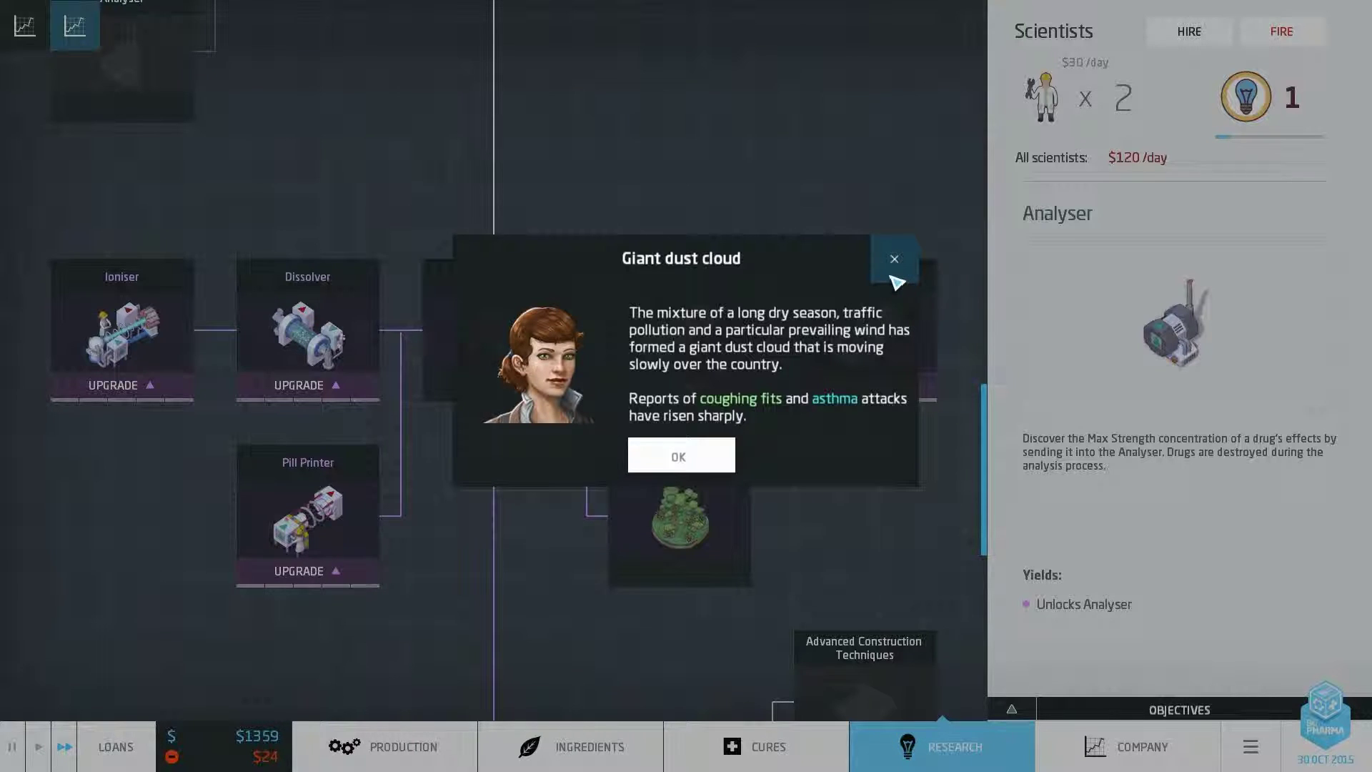
left_click(895, 258)
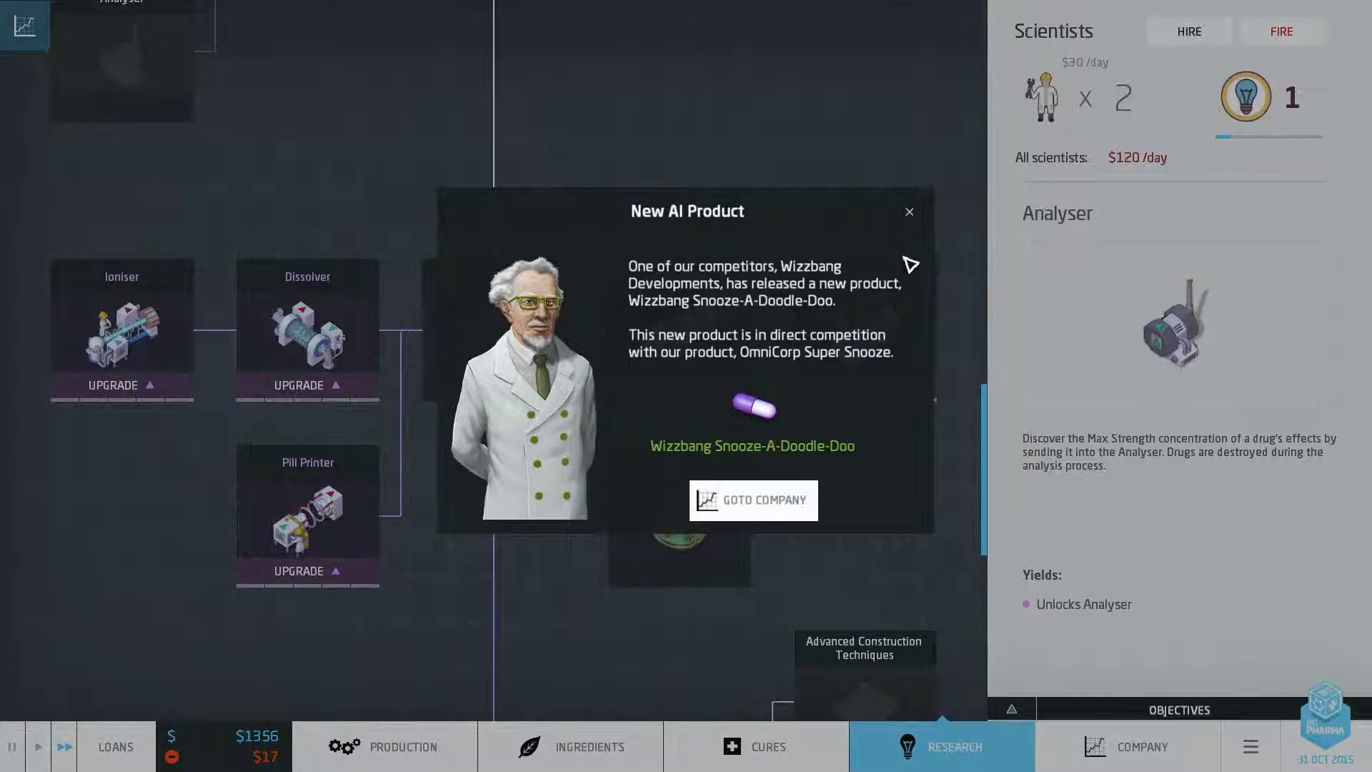
left_click(910, 213)
scroll(525, 231, "up", 2)
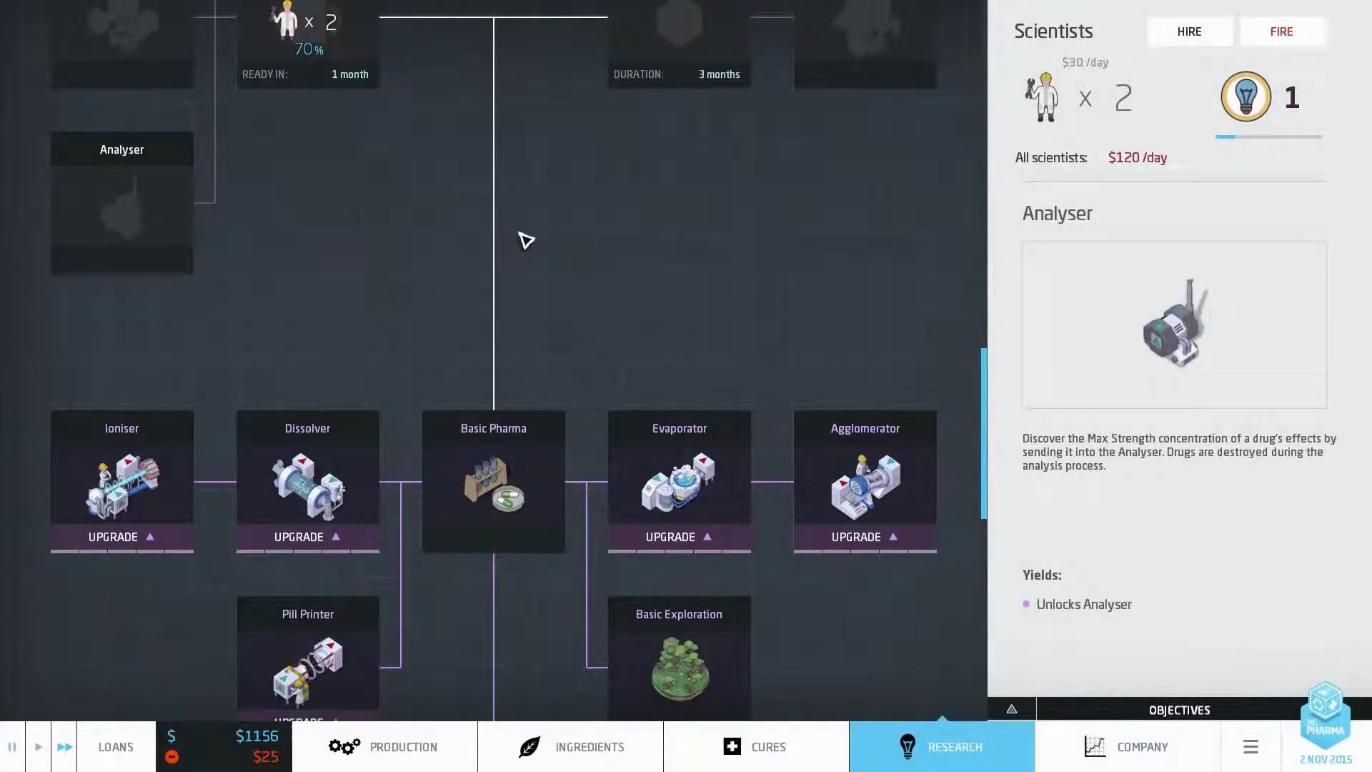
scroll(526, 231, "down", 2)
left_click(403, 746)
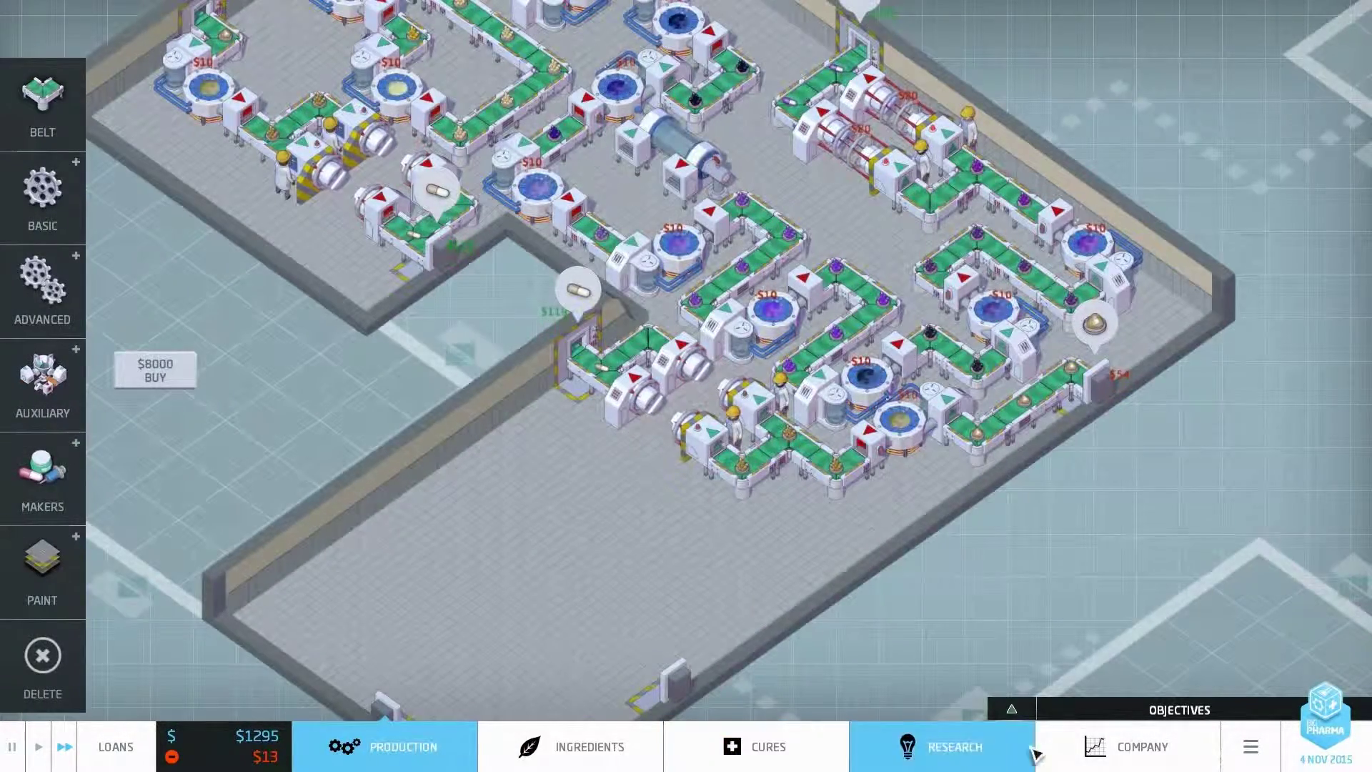
mouse_move(901, 421)
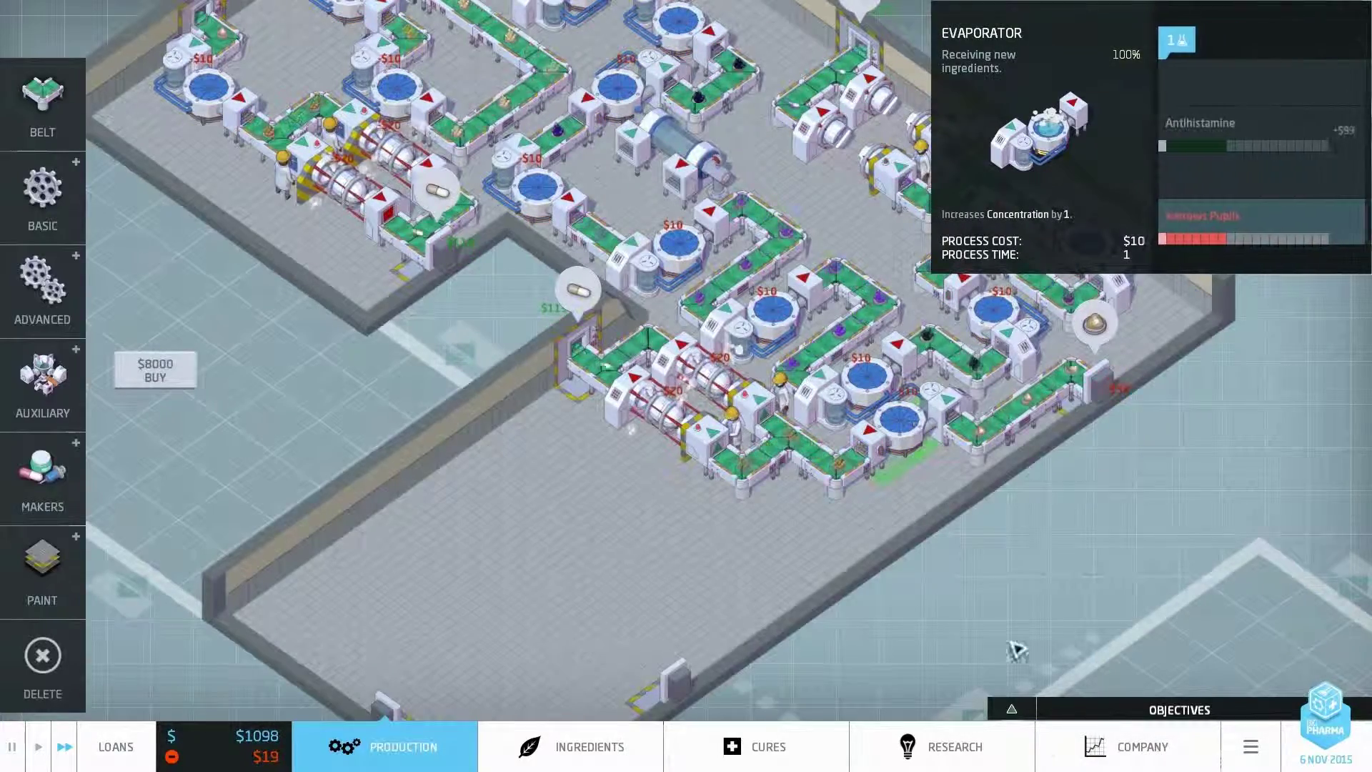
left_click(1128, 747)
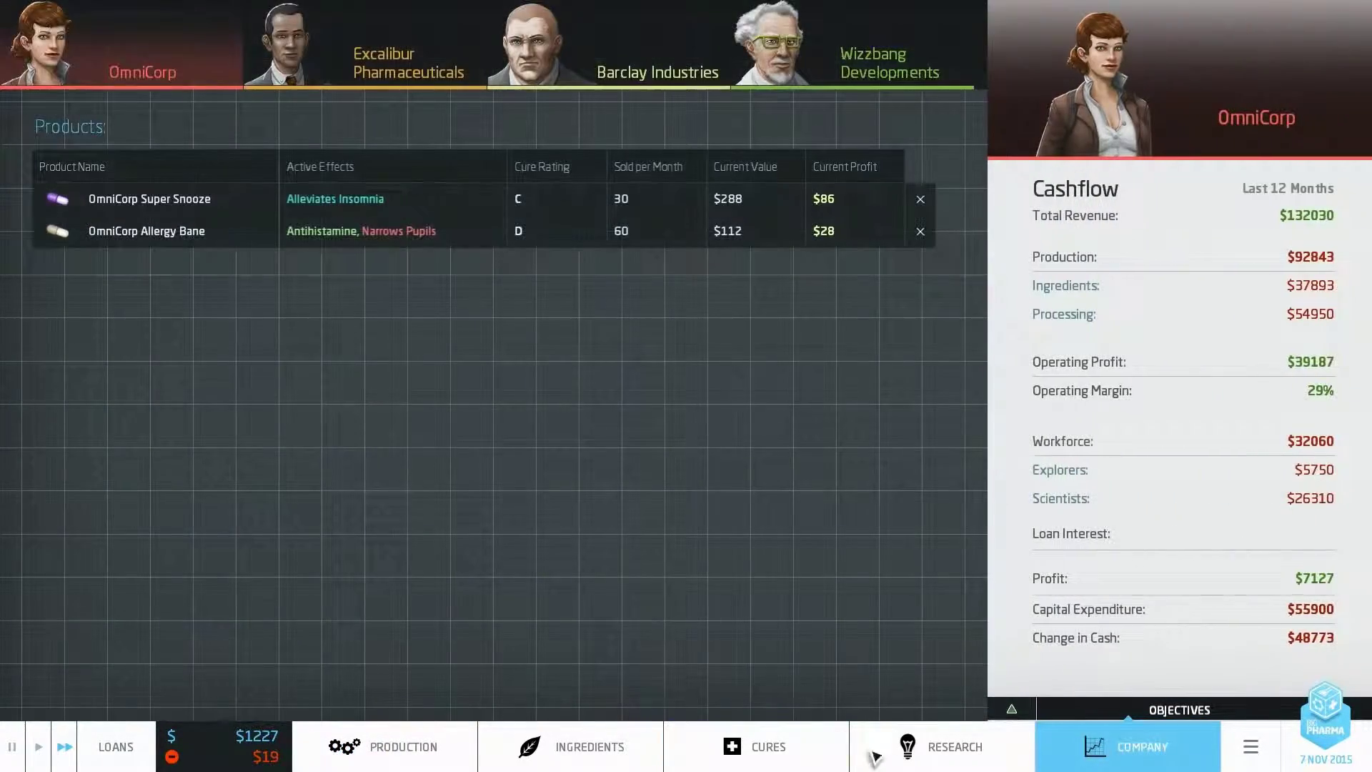
left_click(942, 746)
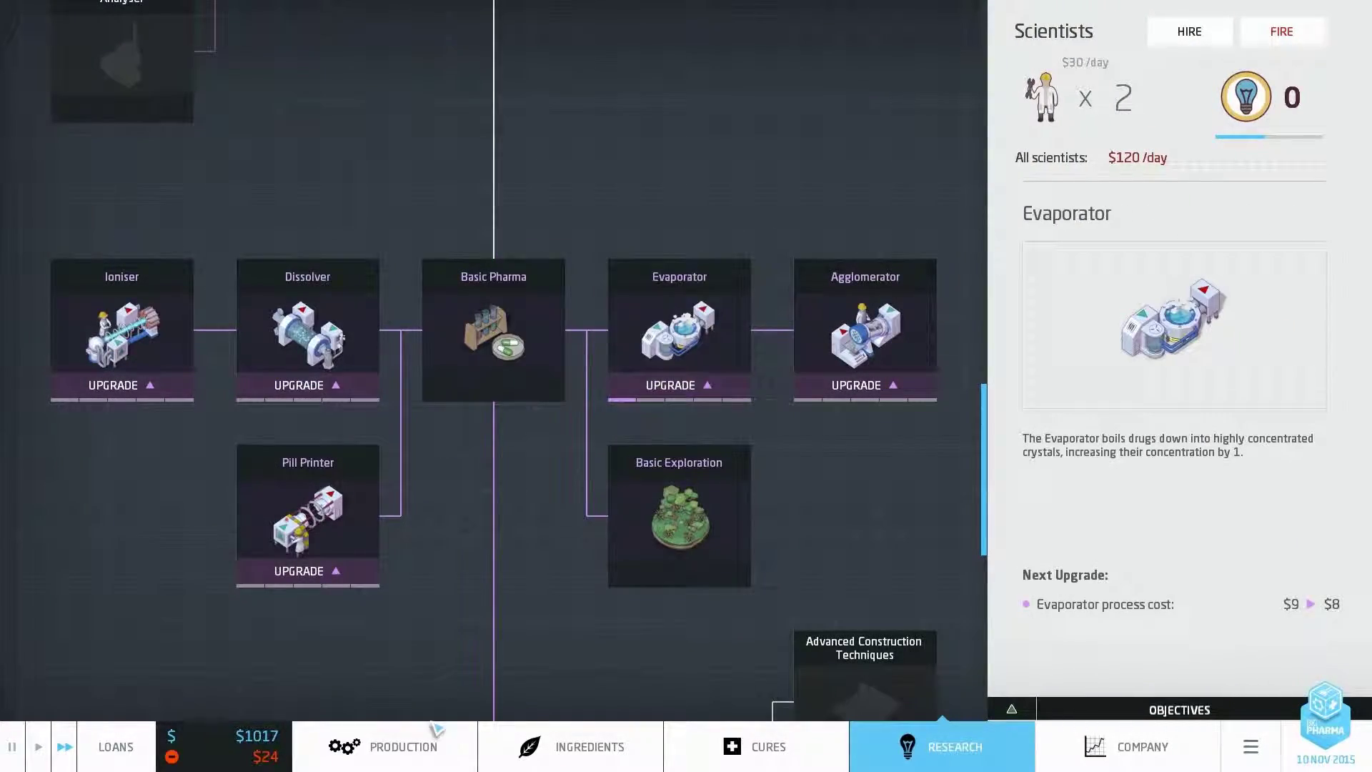
left_click(404, 746)
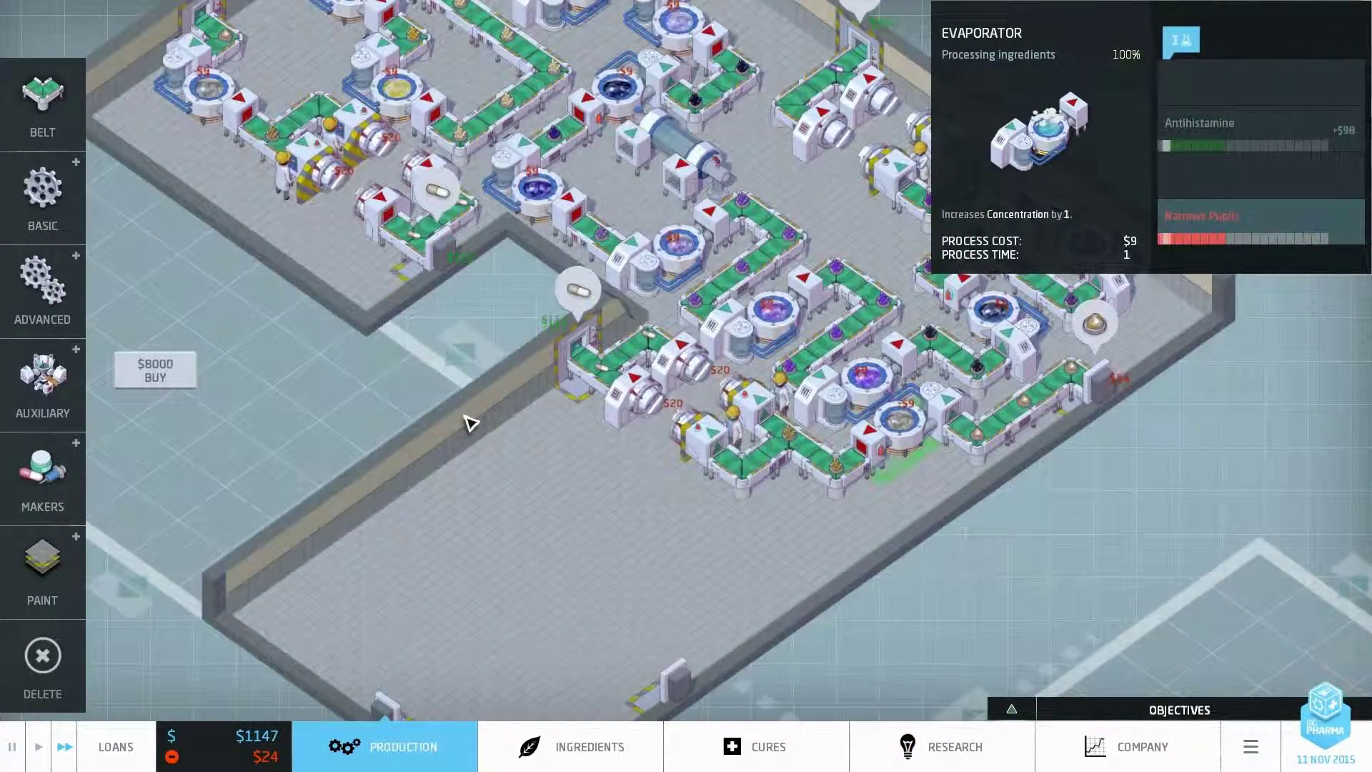
scroll(468, 423, "down", 3)
left_click_drag(525, 429, 526, 614)
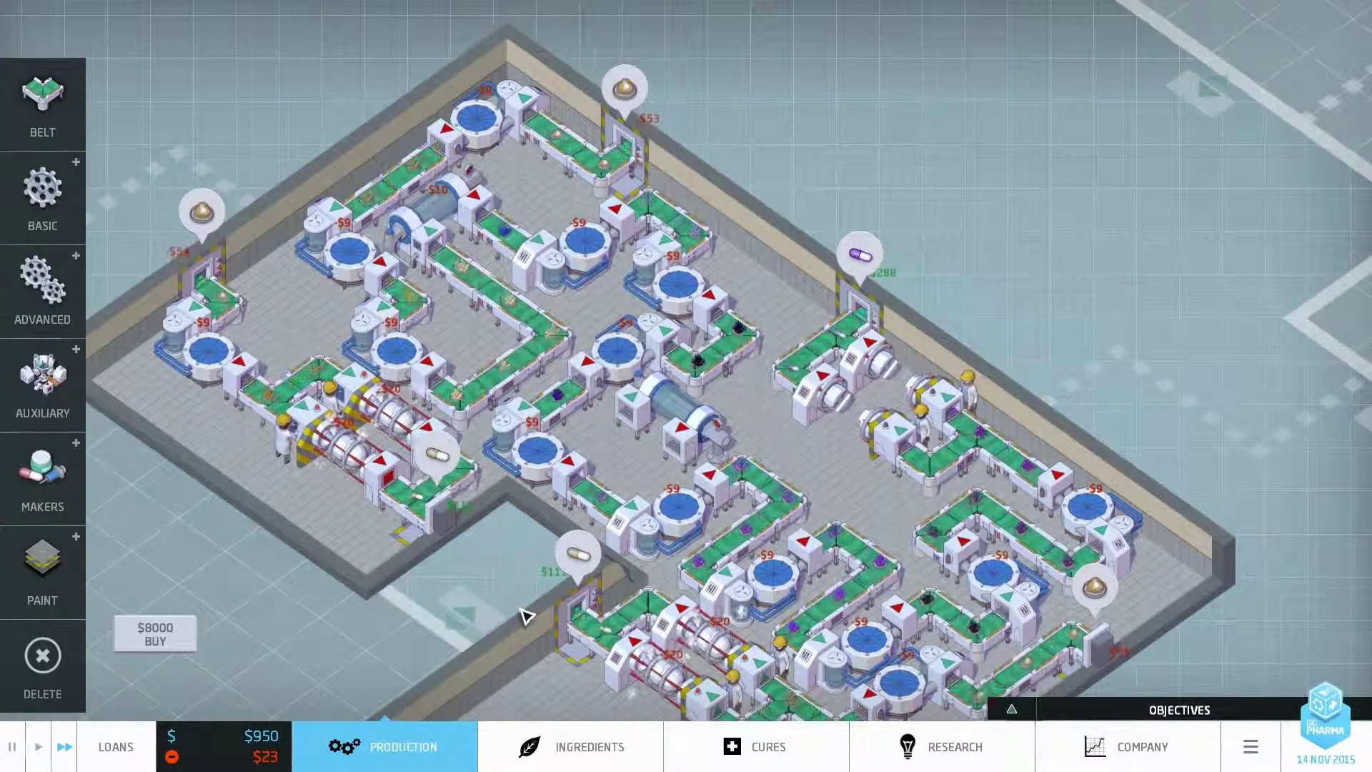
key("s")
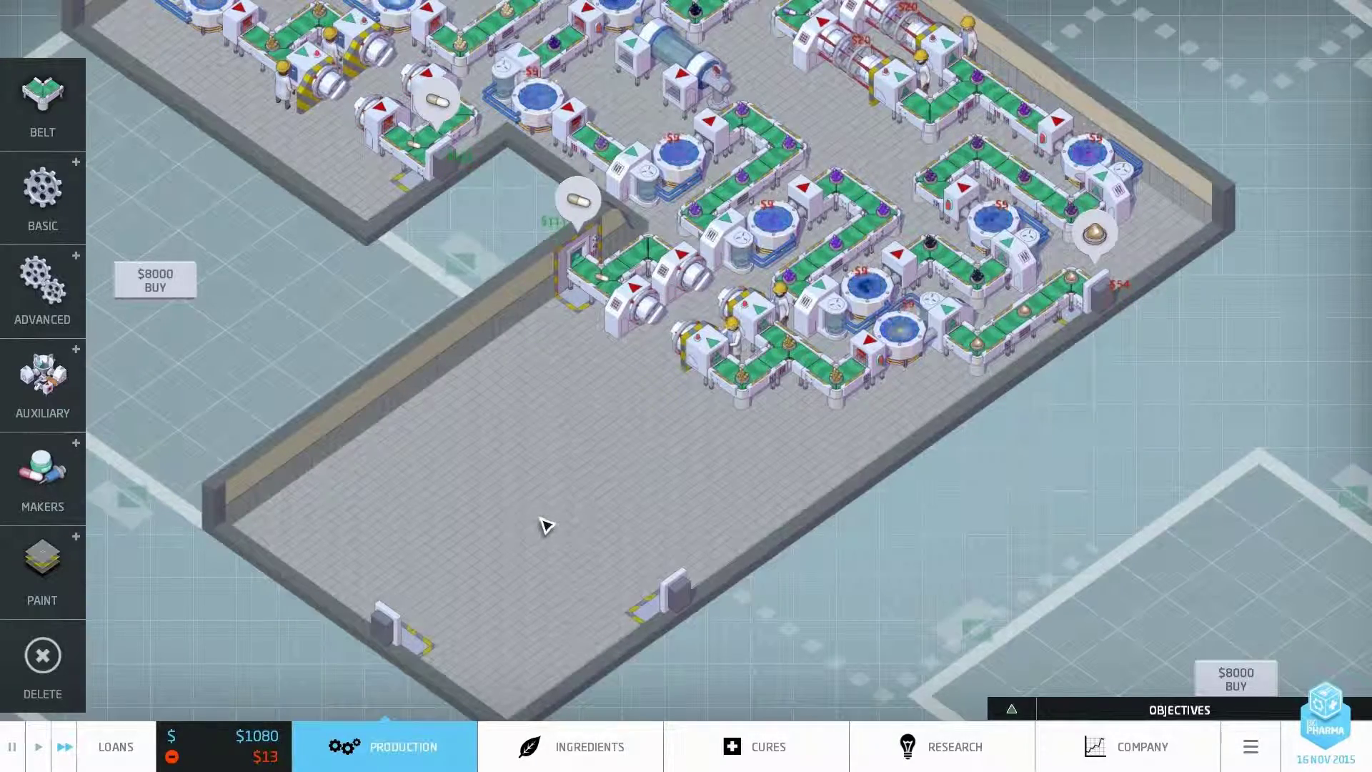
key("w")
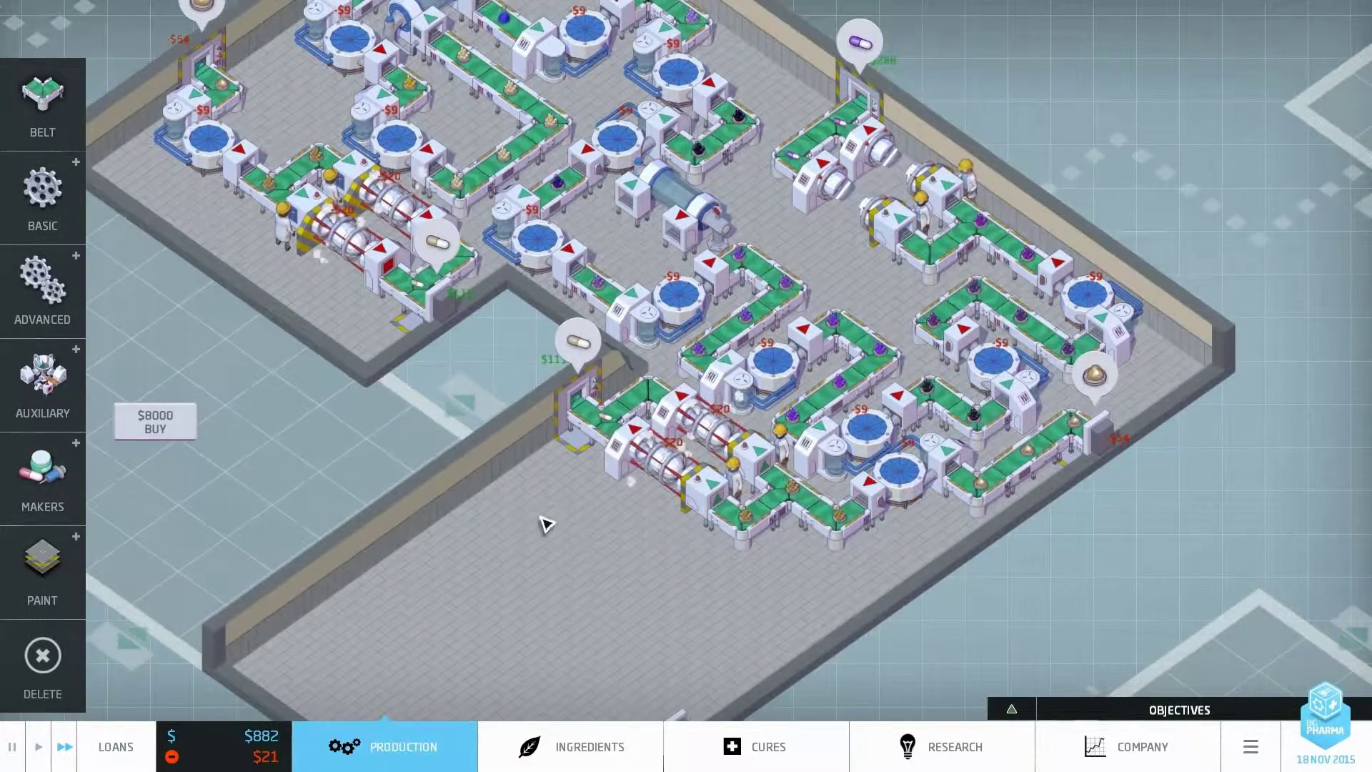
key("w")
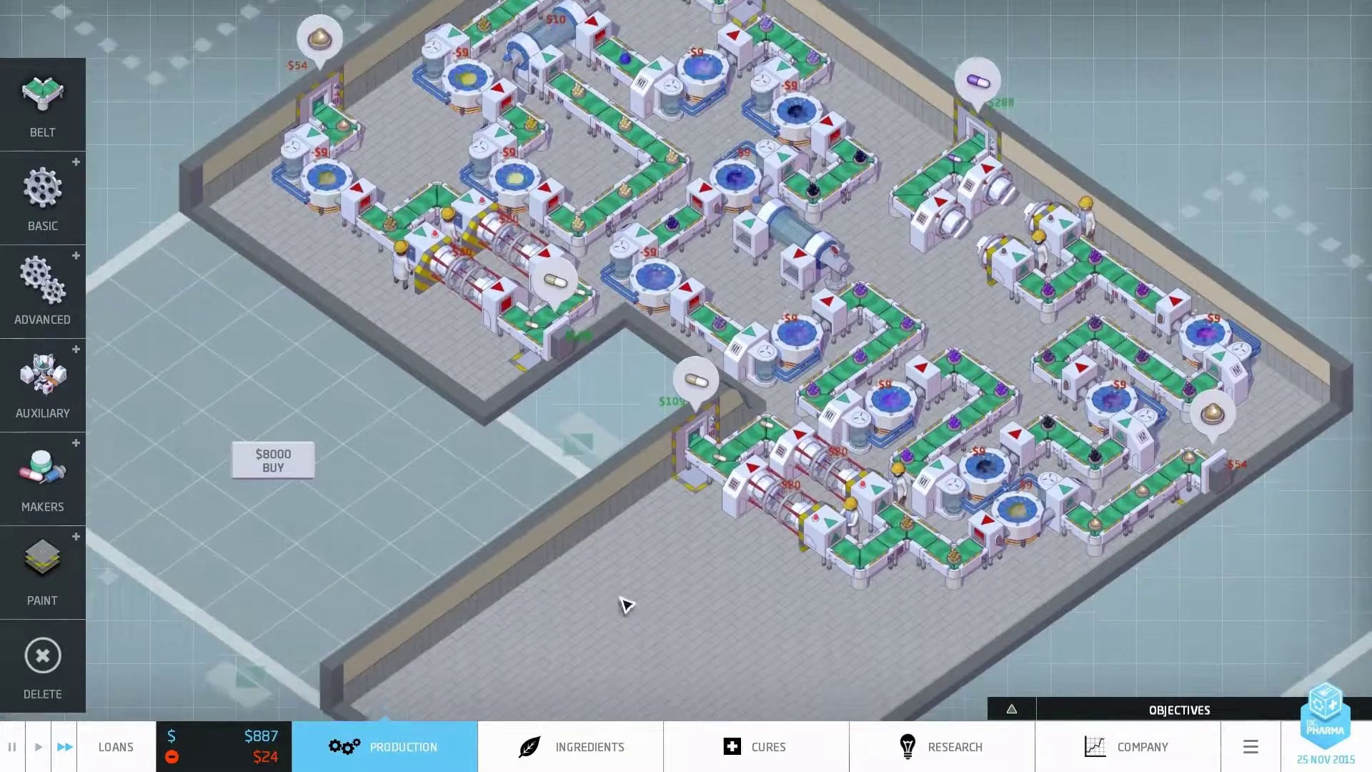
Look over the empty lower room, then switch to the ingredients overview with F2.
key("s")
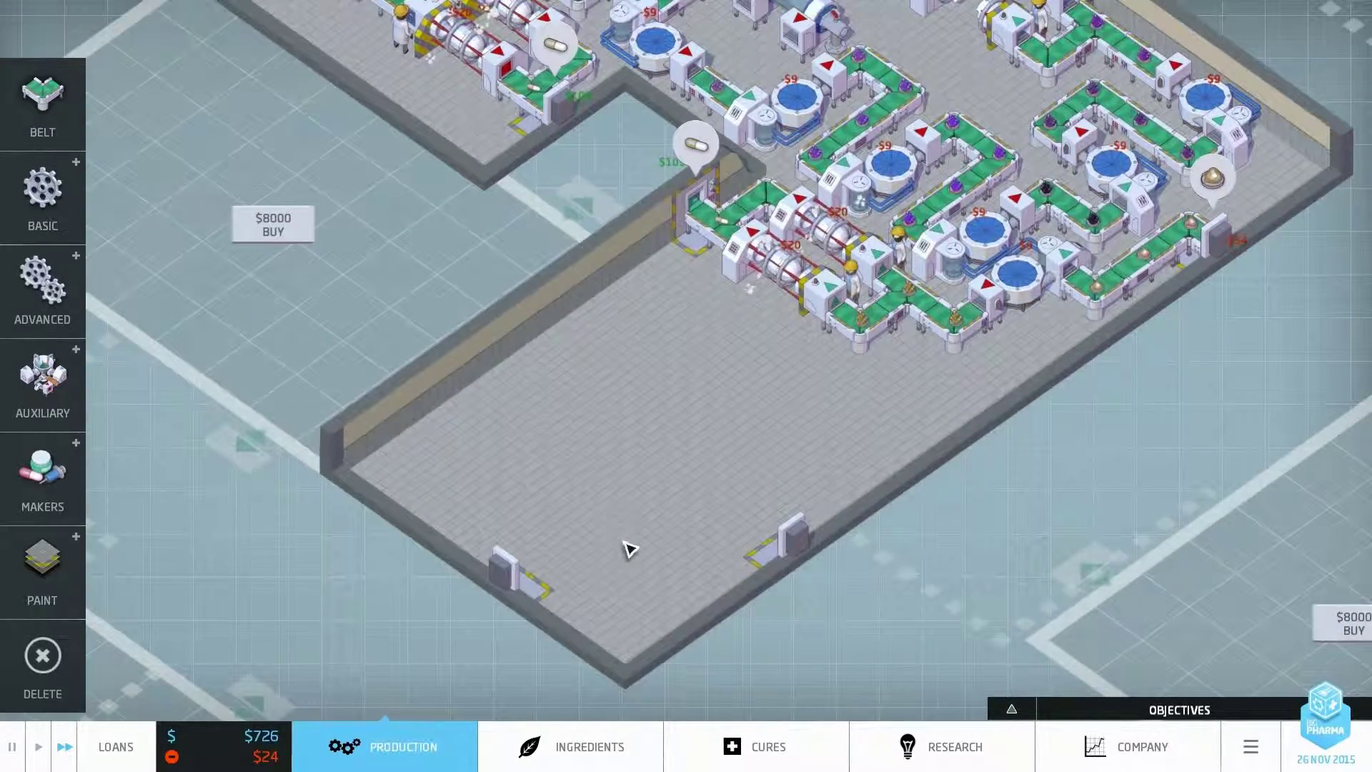
scroll(640, 538, "down", 2)
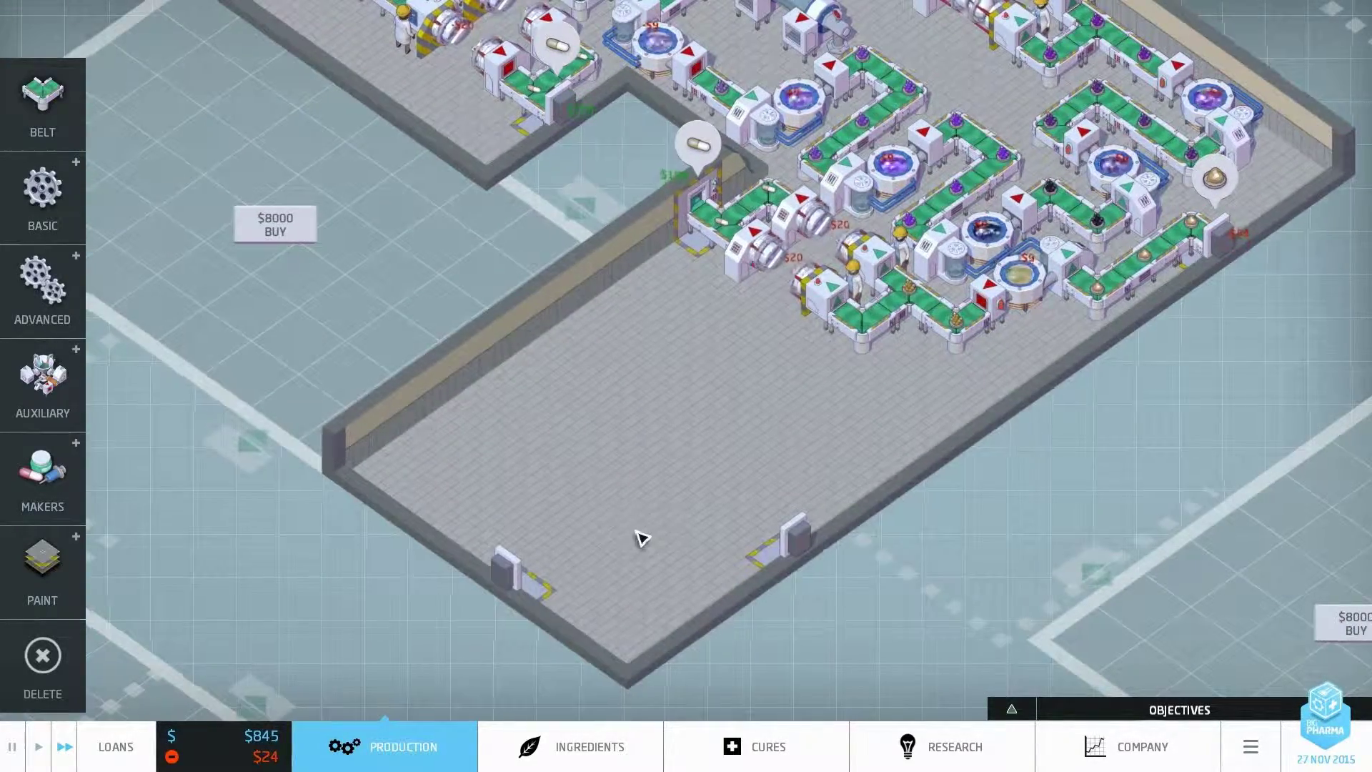
key("w")
key("s")
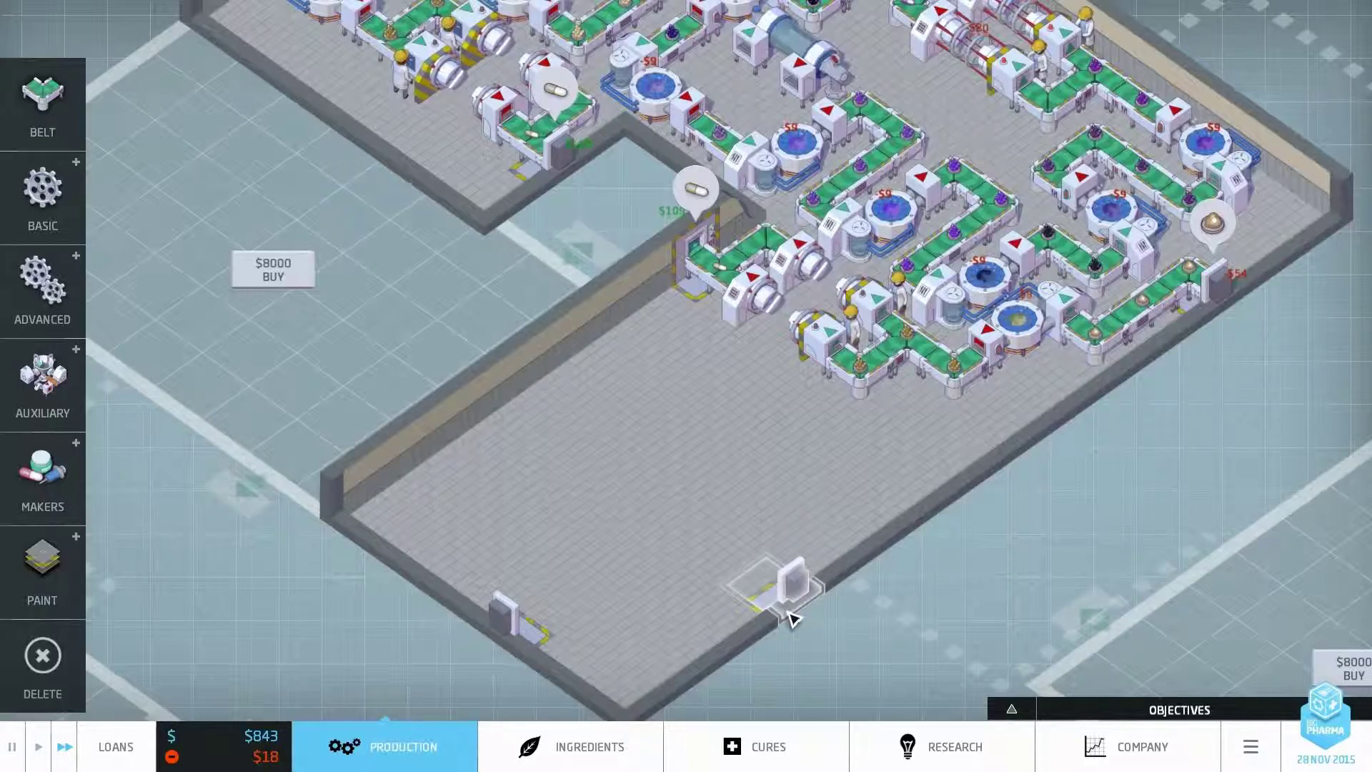
key("F2")
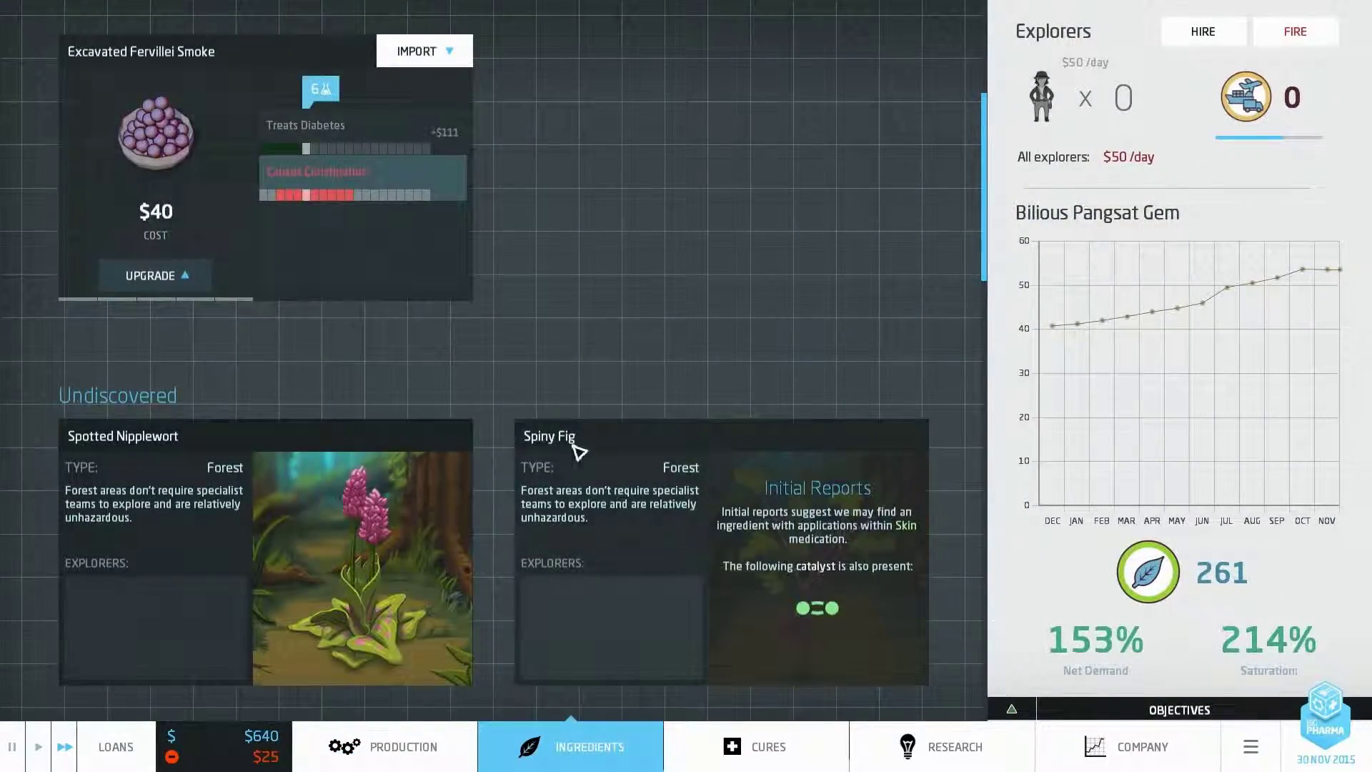
scroll(574, 444, "up", 5)
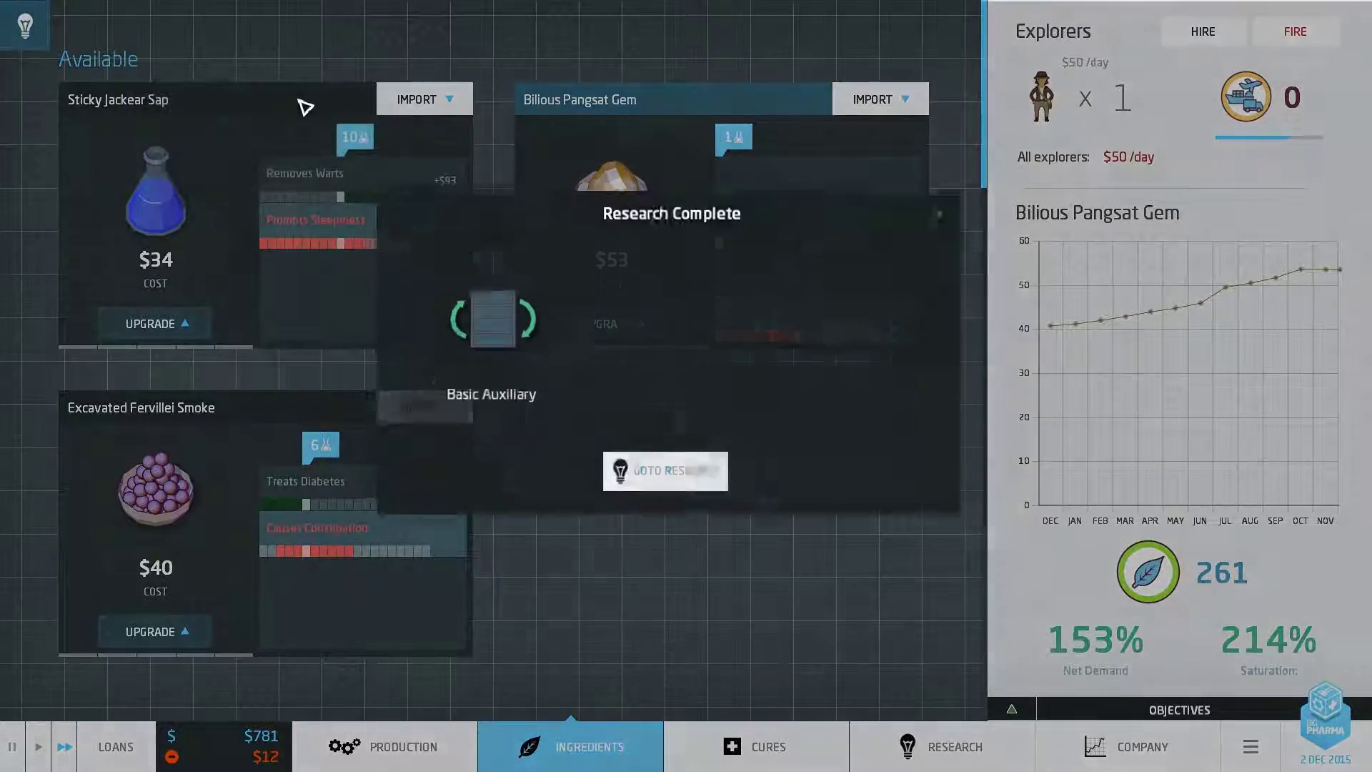
Spend the research point on the Pill Printer upgrade and return to Production.
left_click(725, 472)
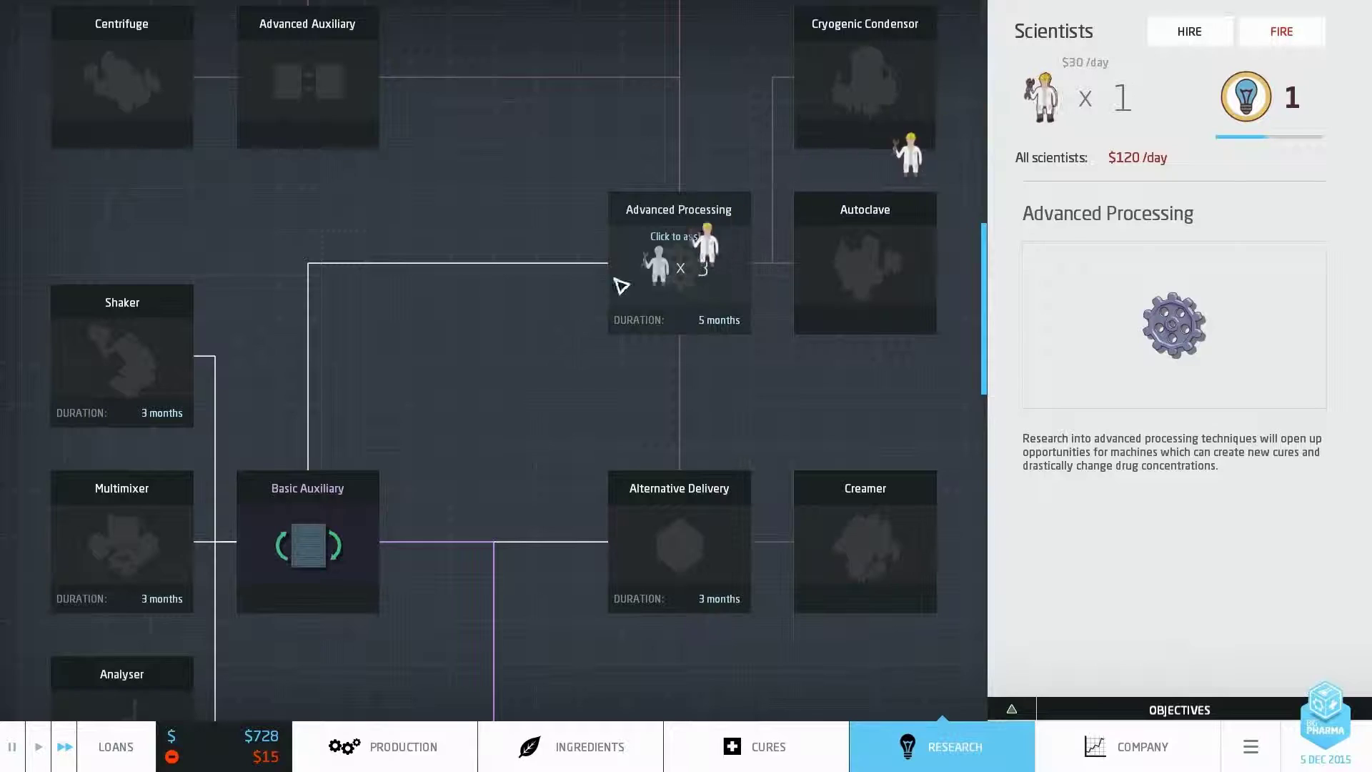
scroll(488, 445, "up", 5)
scroll(488, 445, "down", 5)
scroll(489, 445, "down", 3)
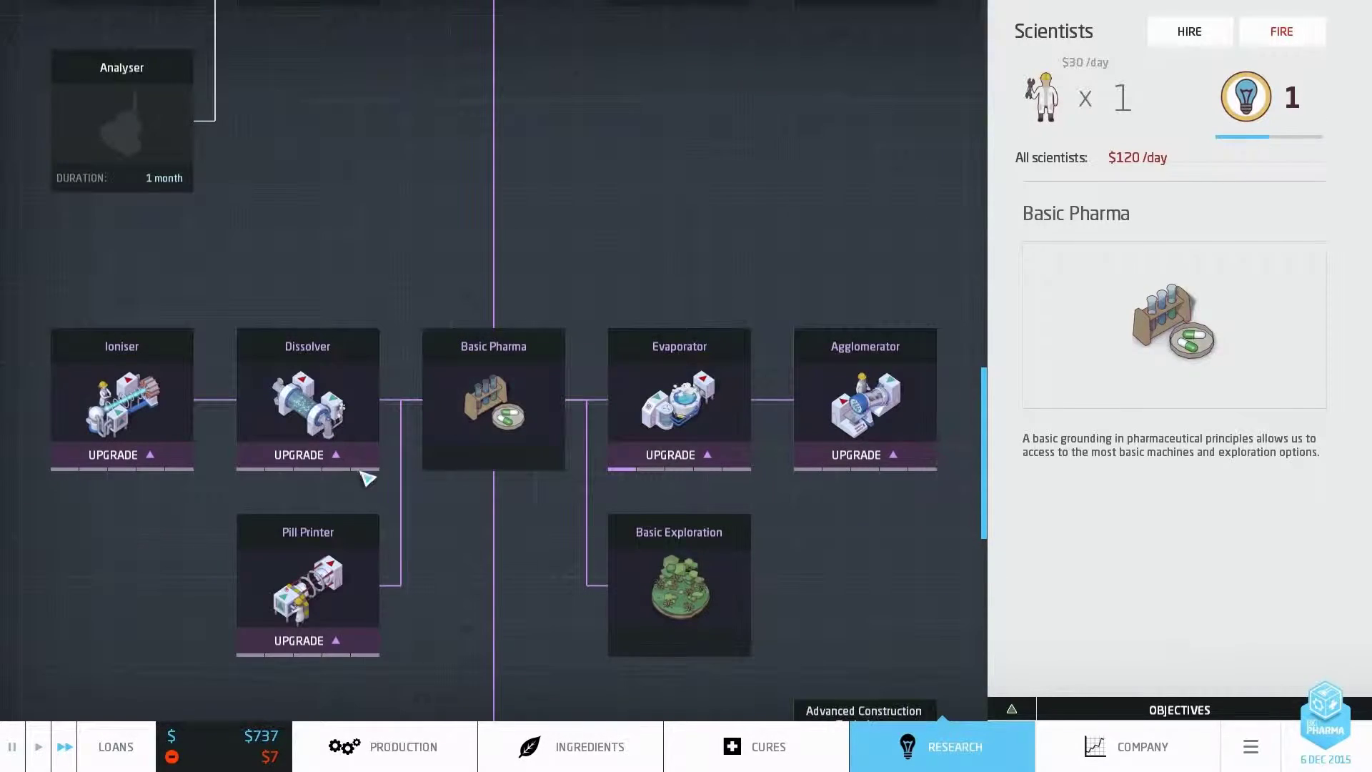
left_click(348, 641)
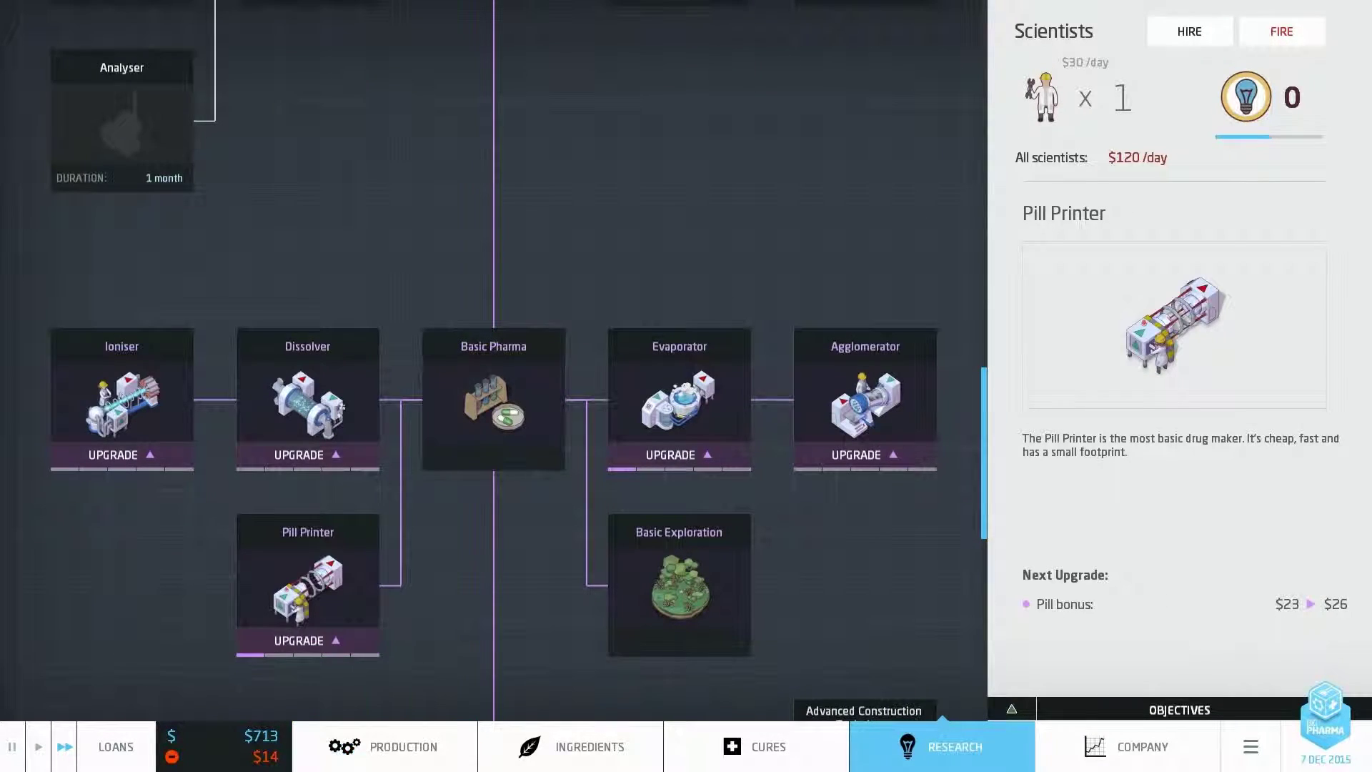
left_click(440, 753)
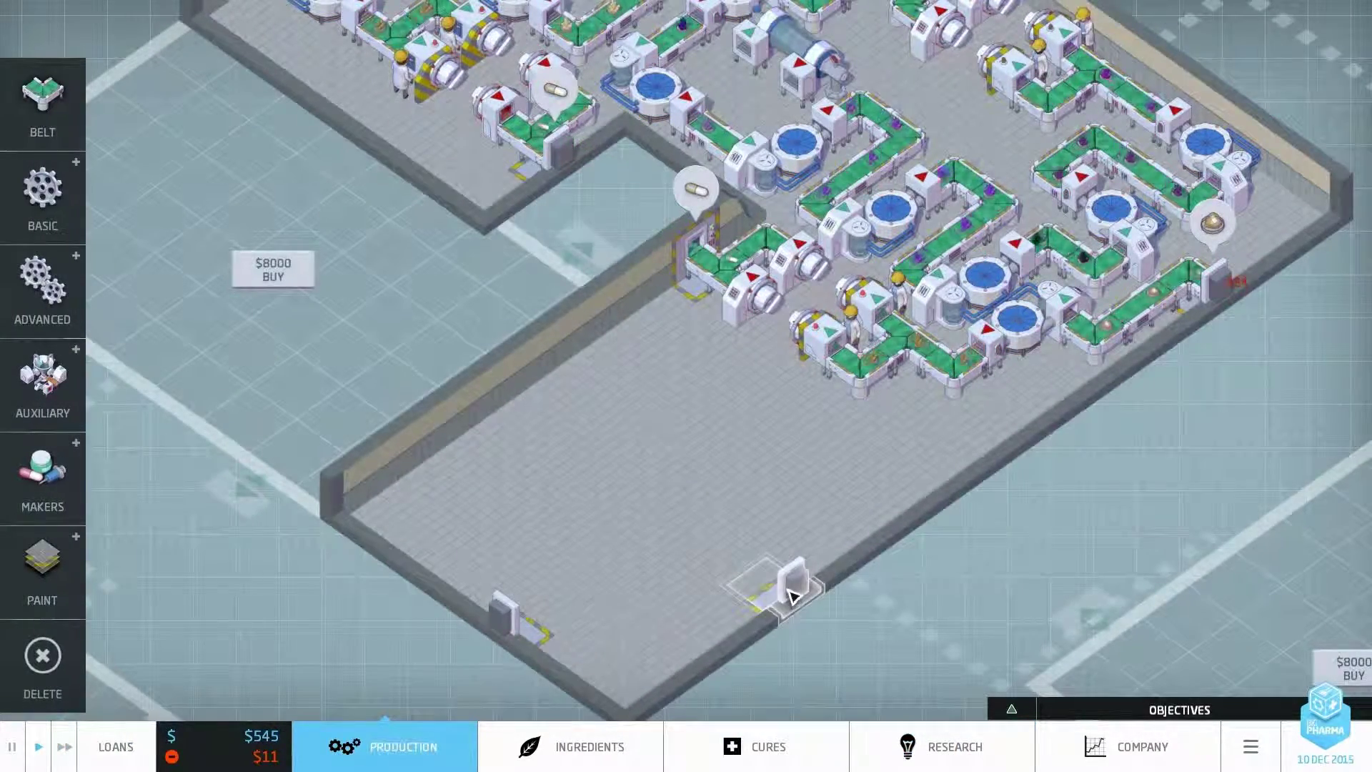
Import Sticky Jackear Sap from Ingredients, then view the McLoans, Alpha Loans and Loans 'R' Us offers.
key("F2")
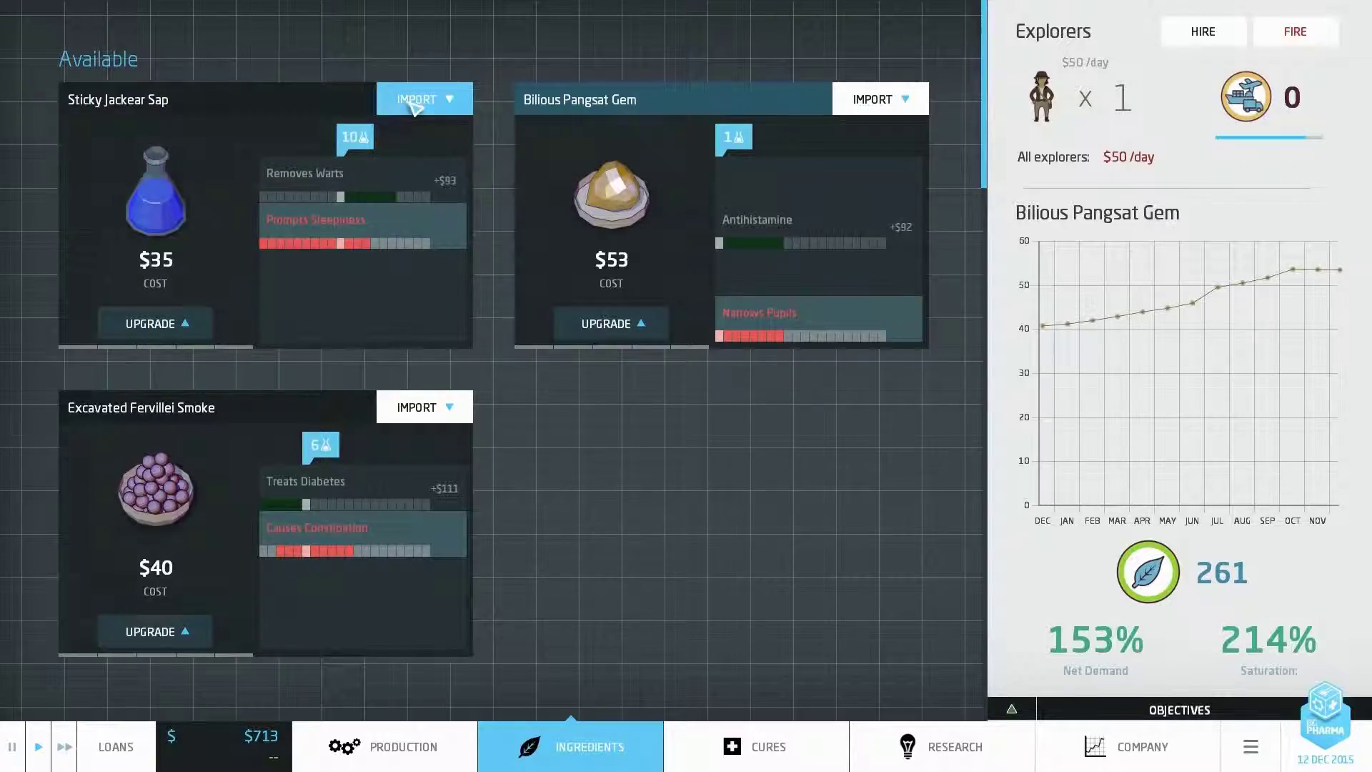
key("F1")
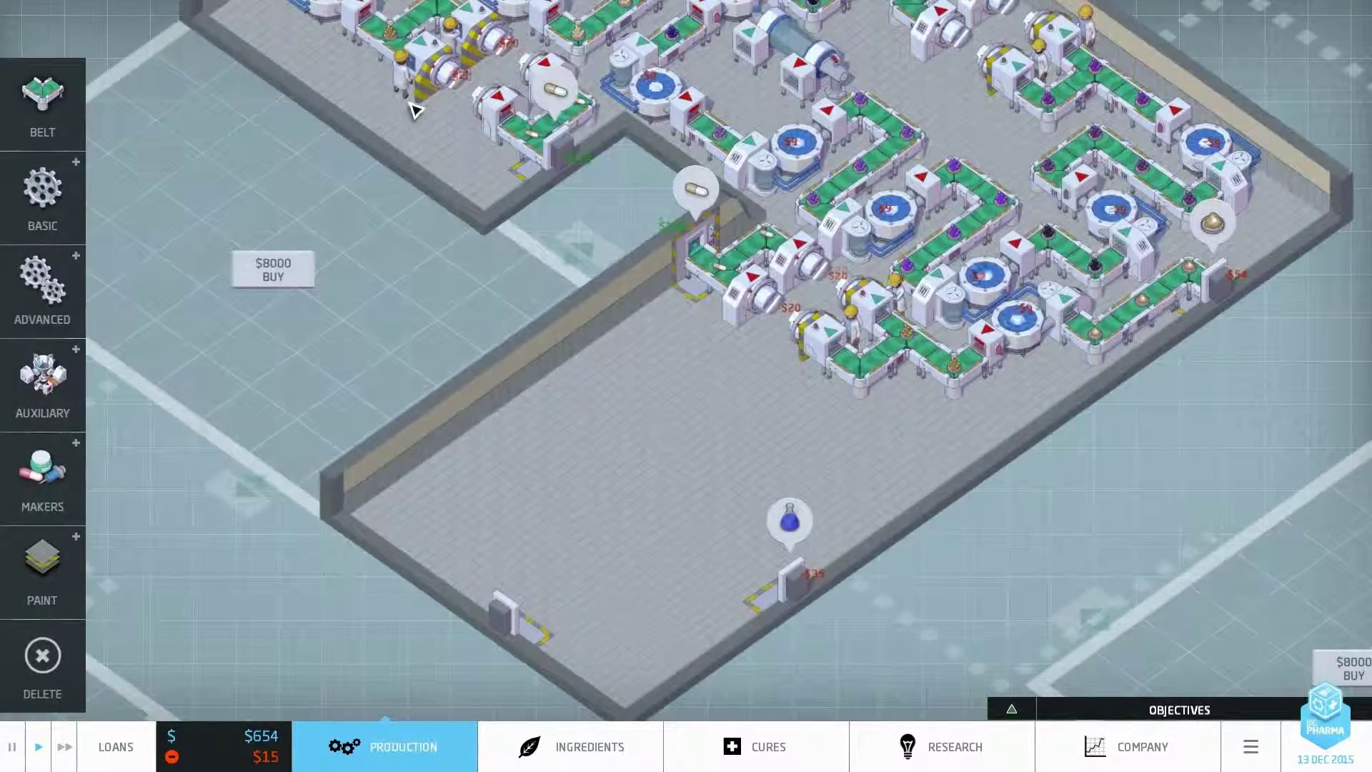
key("s")
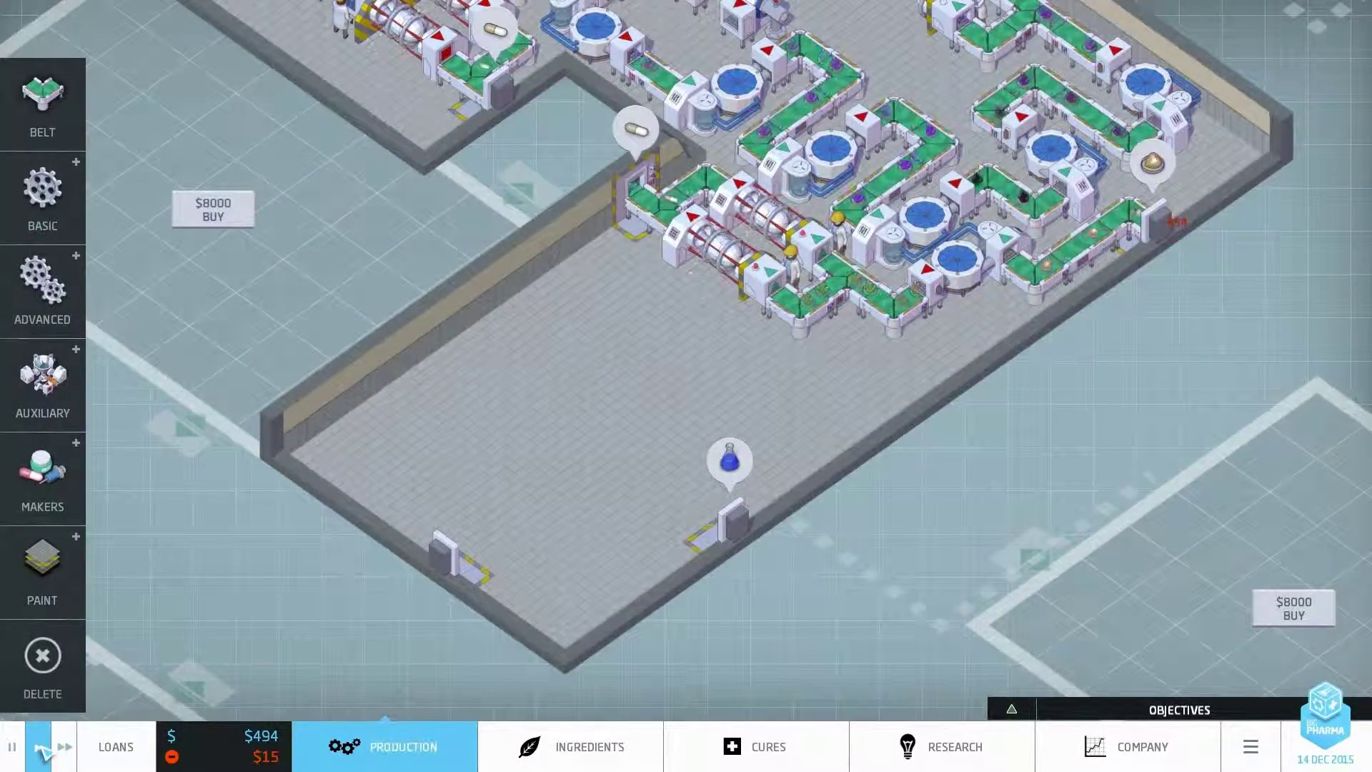
left_click(117, 747)
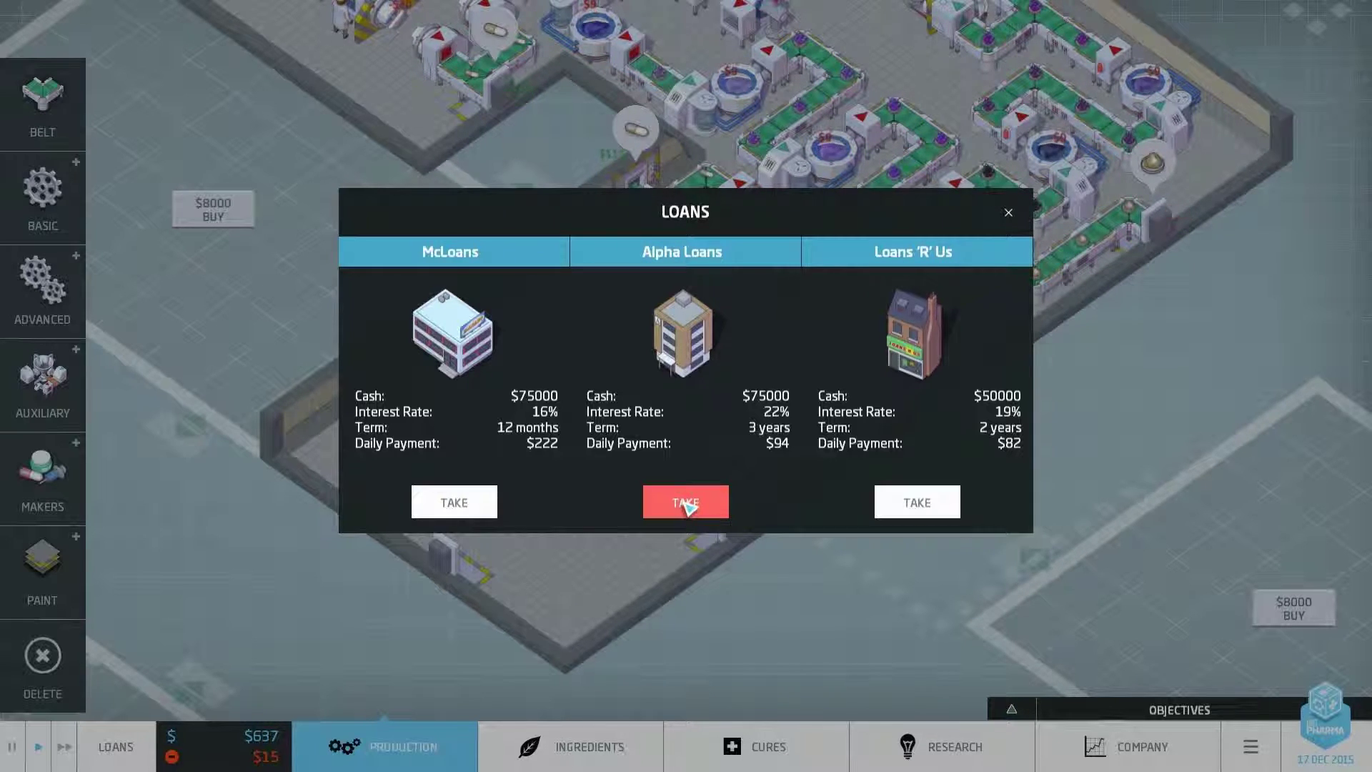
Take the $75,000 Alpha Loans loan, raising cash to $75,558.
left_click(686, 504)
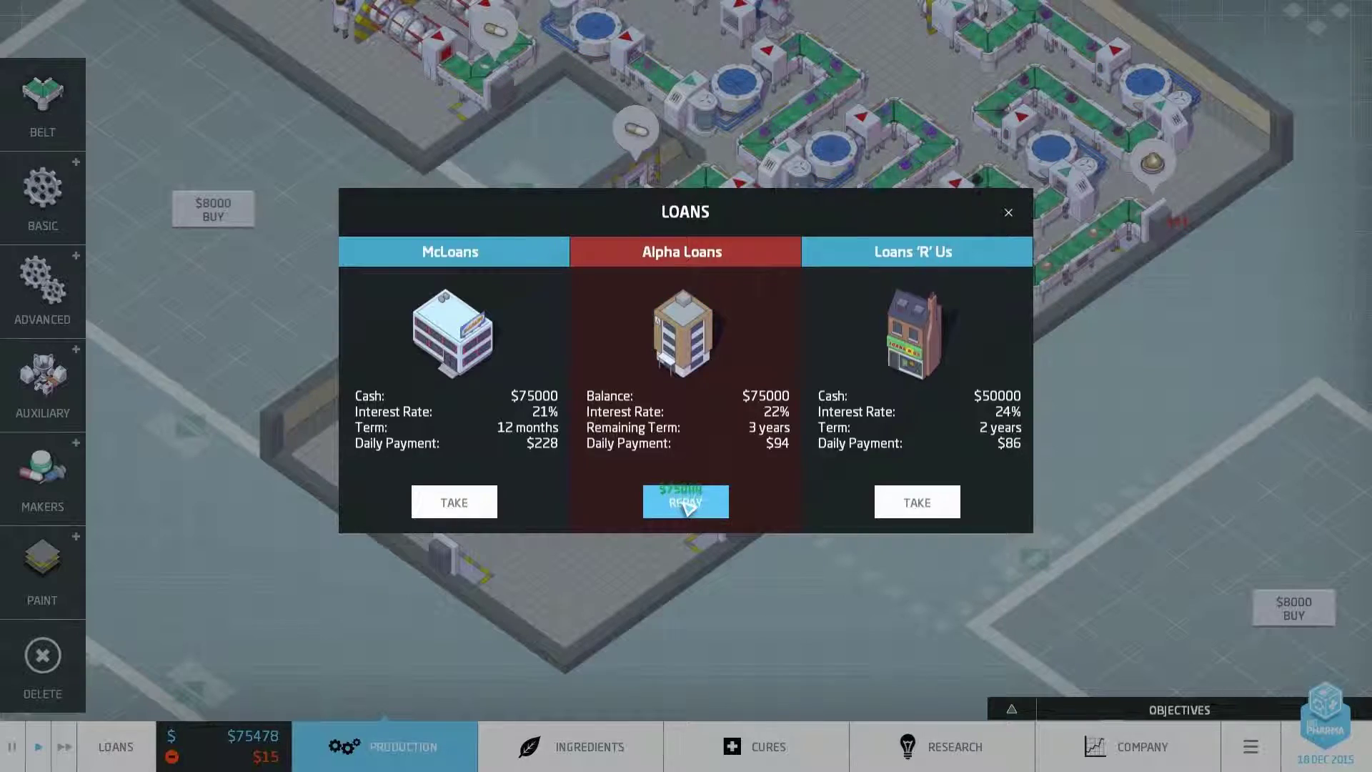
left_click(1012, 214)
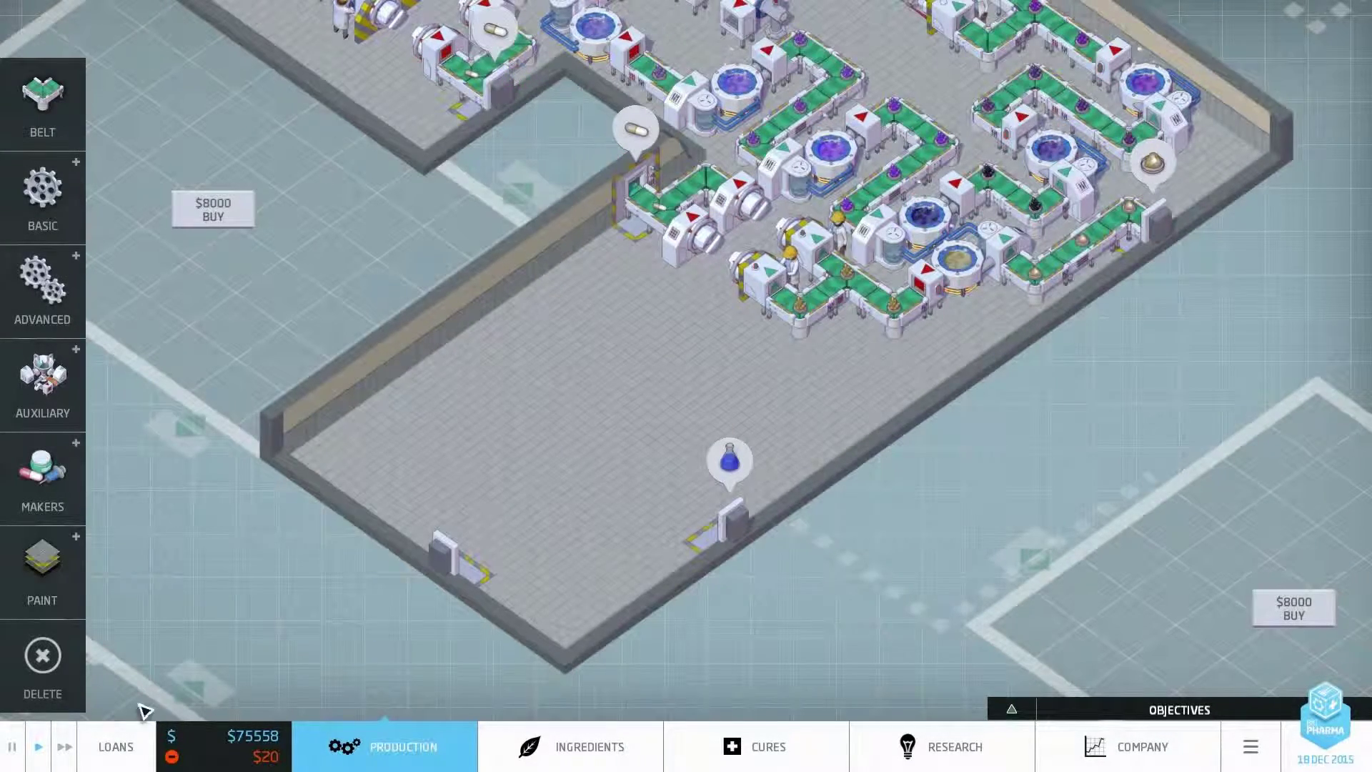
Place an agglomerator beside the Sticky Jackear Sap input.
left_click(722, 512)
mouse_move(1244, 215)
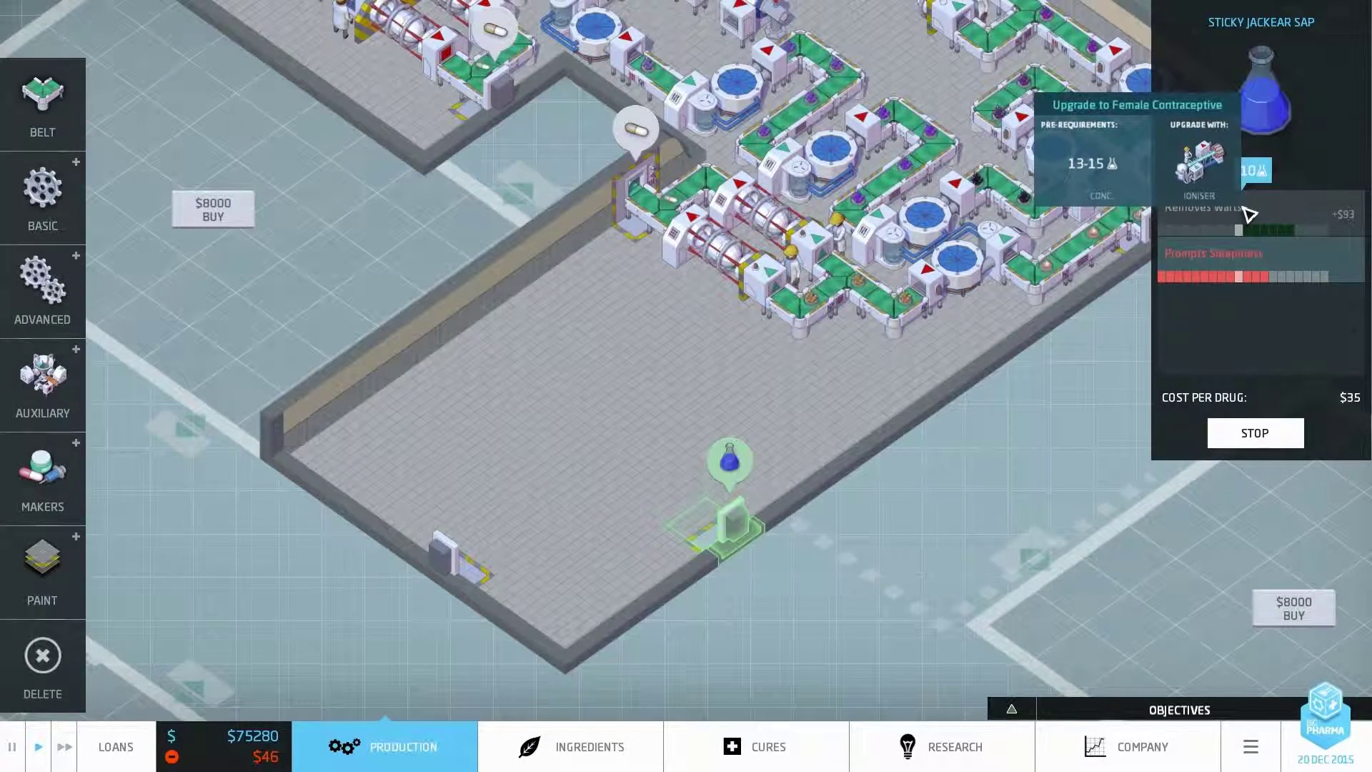
left_click(42, 197)
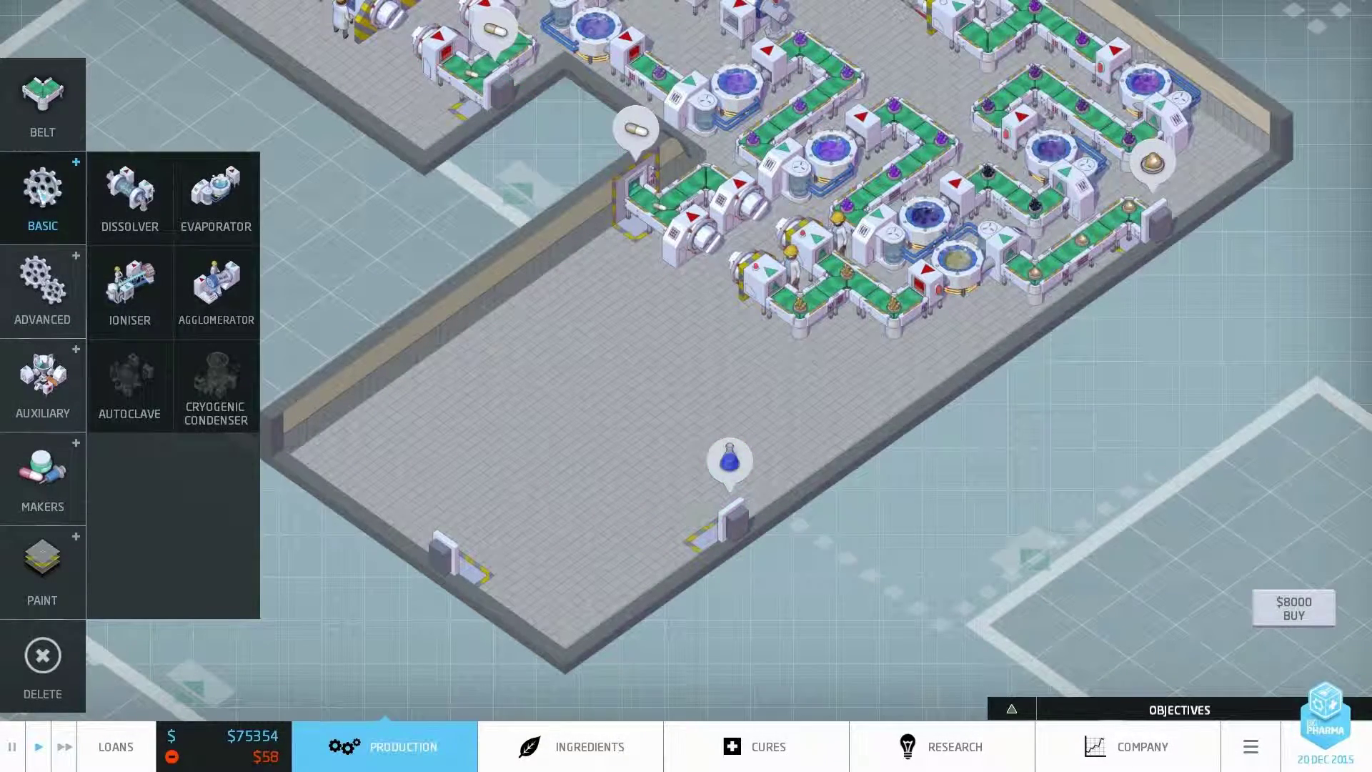
left_click(131, 292)
left_click(216, 292)
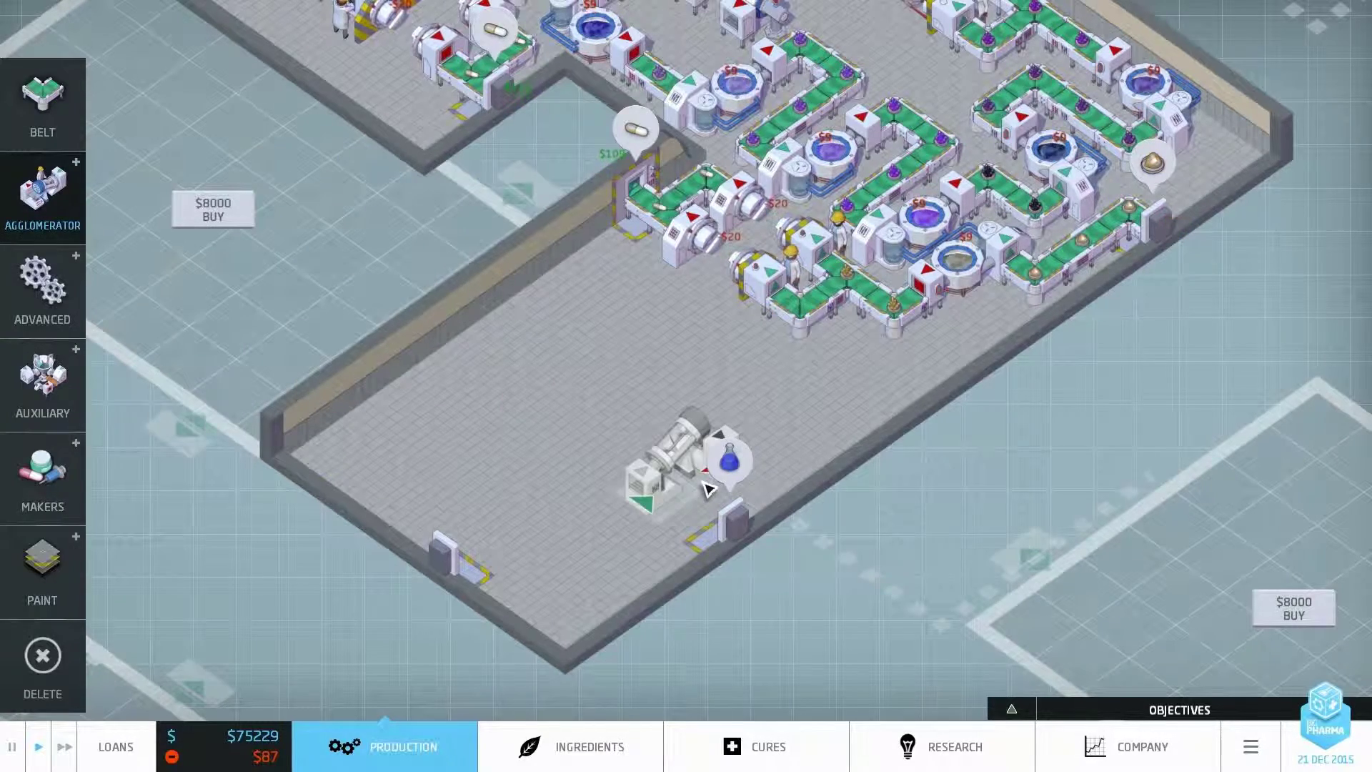
left_click(739, 451)
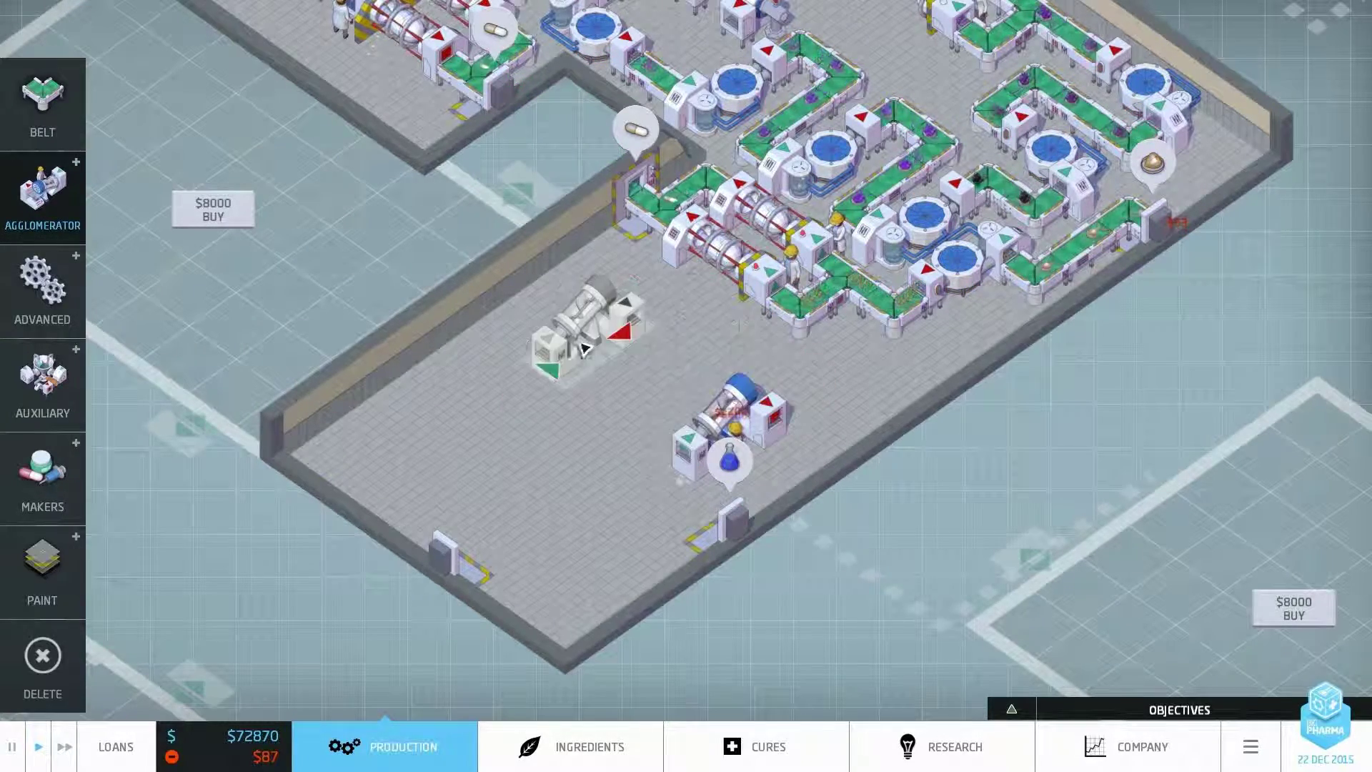
right_click(590, 332)
Place a rotated ioniser next to the agglomerator and pan toward the unbought plot.
left_click(43, 197)
left_click(131, 292)
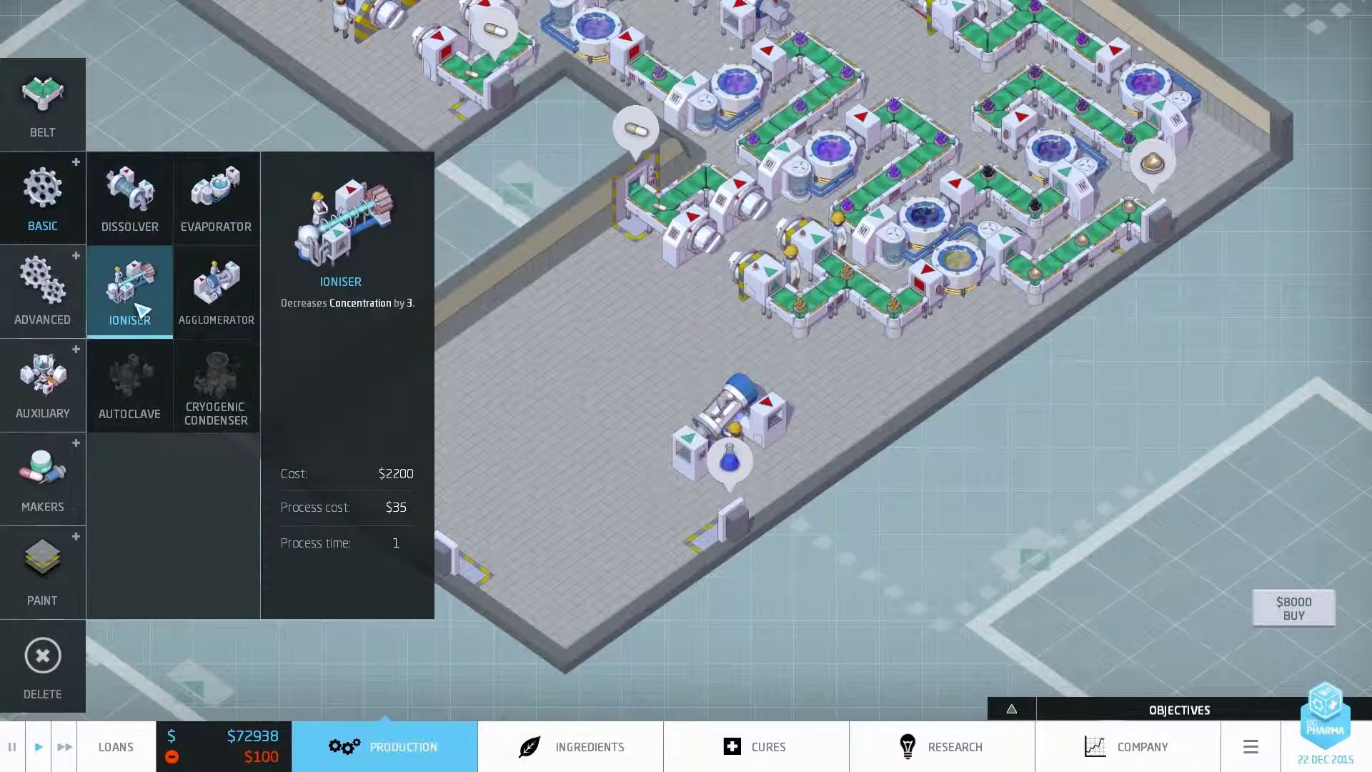
key("r")
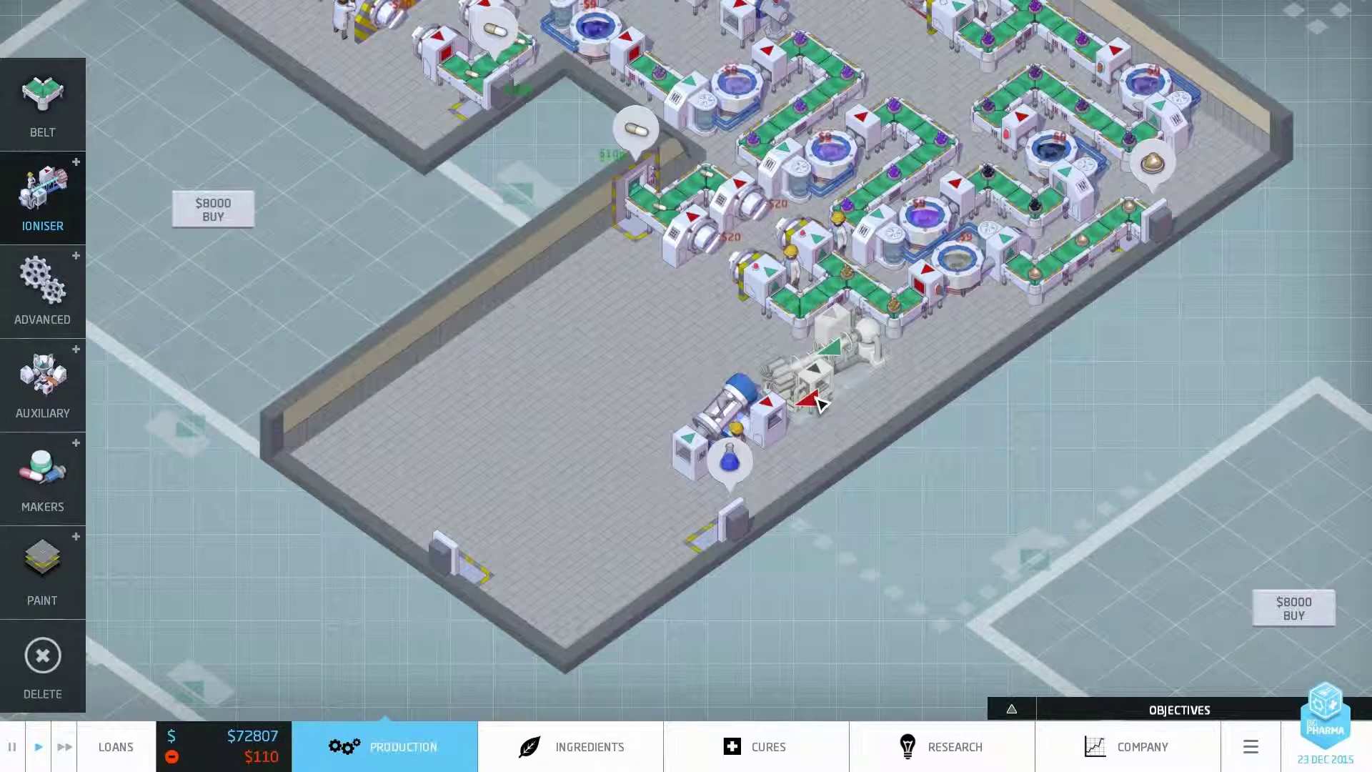
key("r")
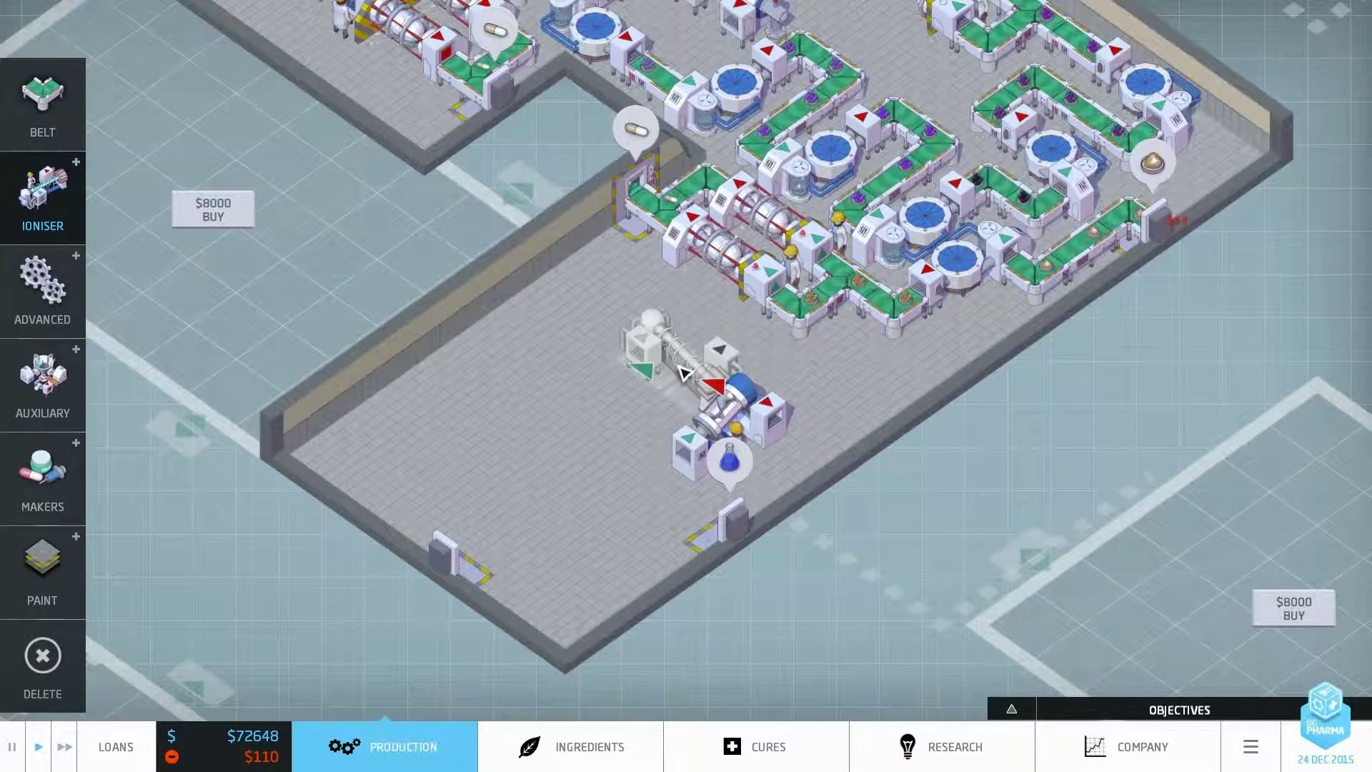
left_click(683, 371)
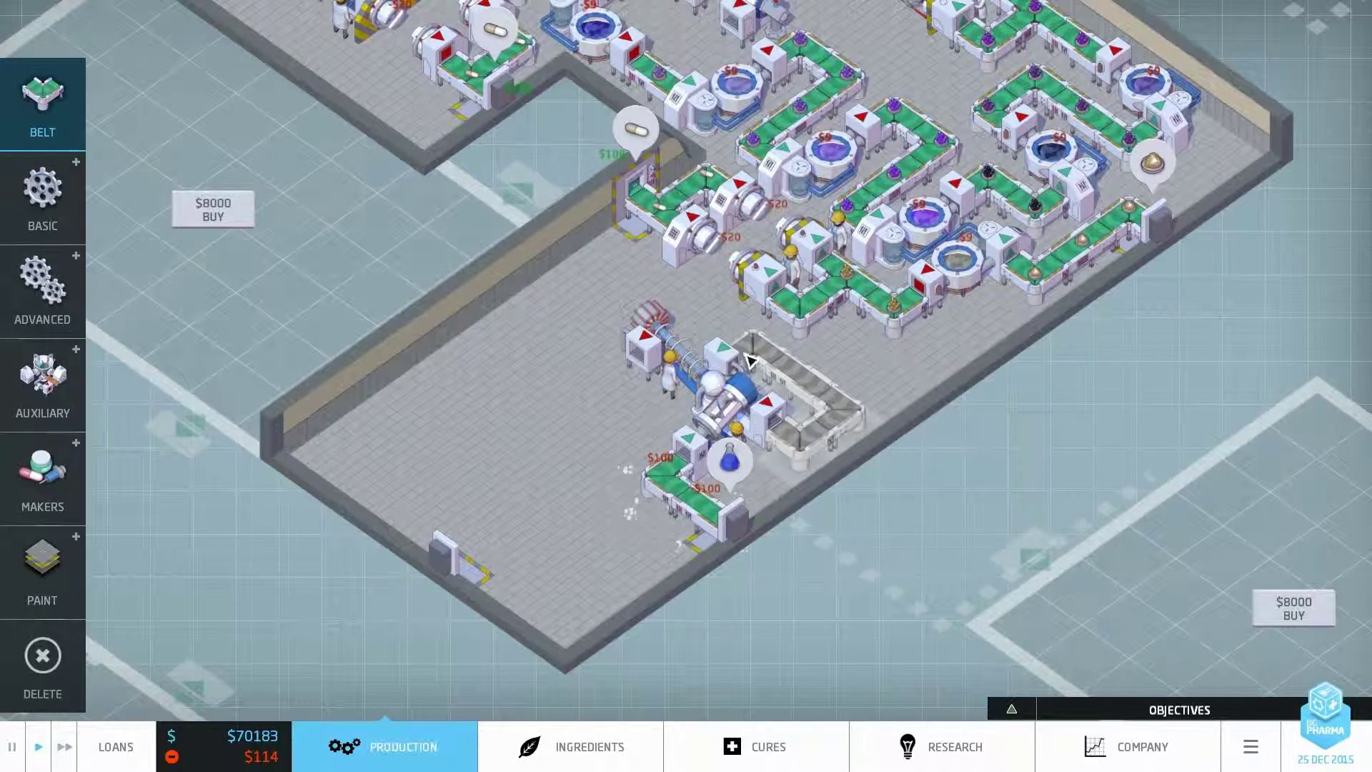
key("w")
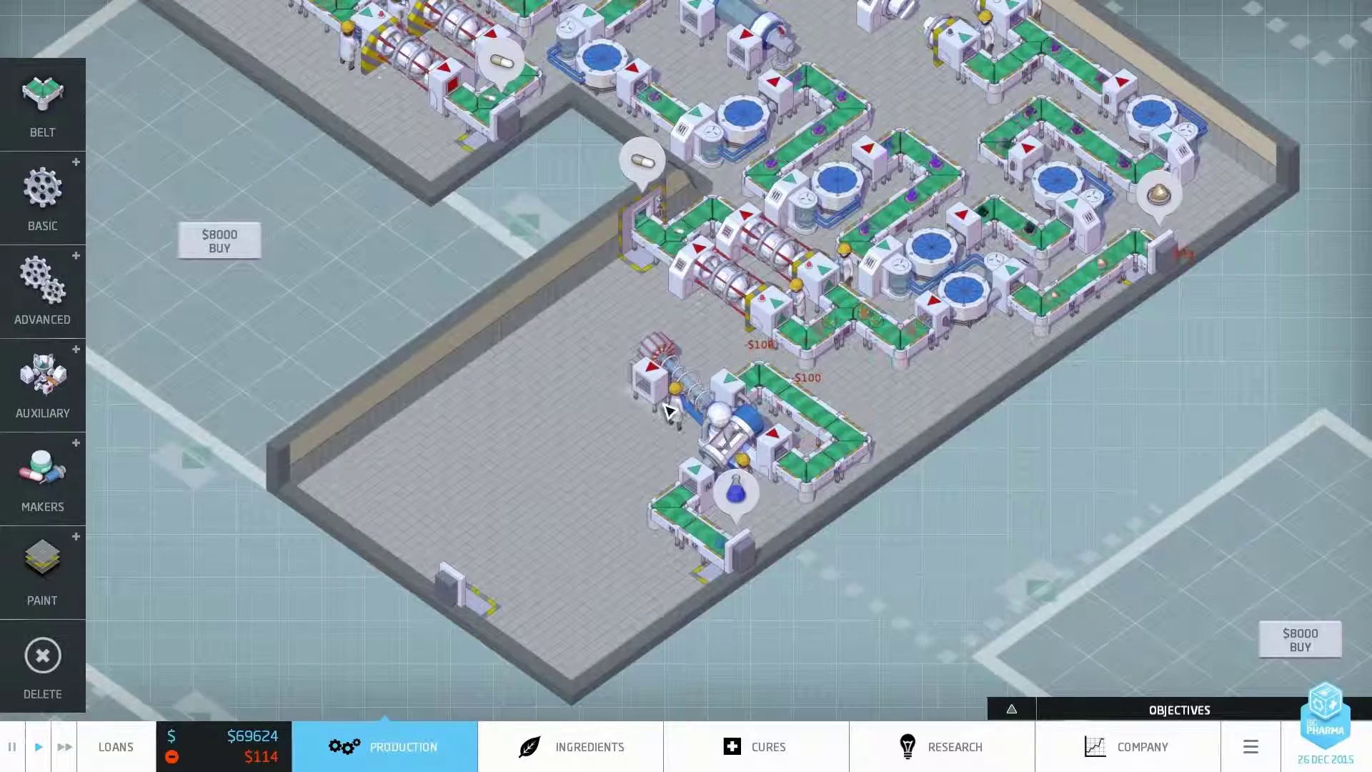
mouse_move(656, 341)
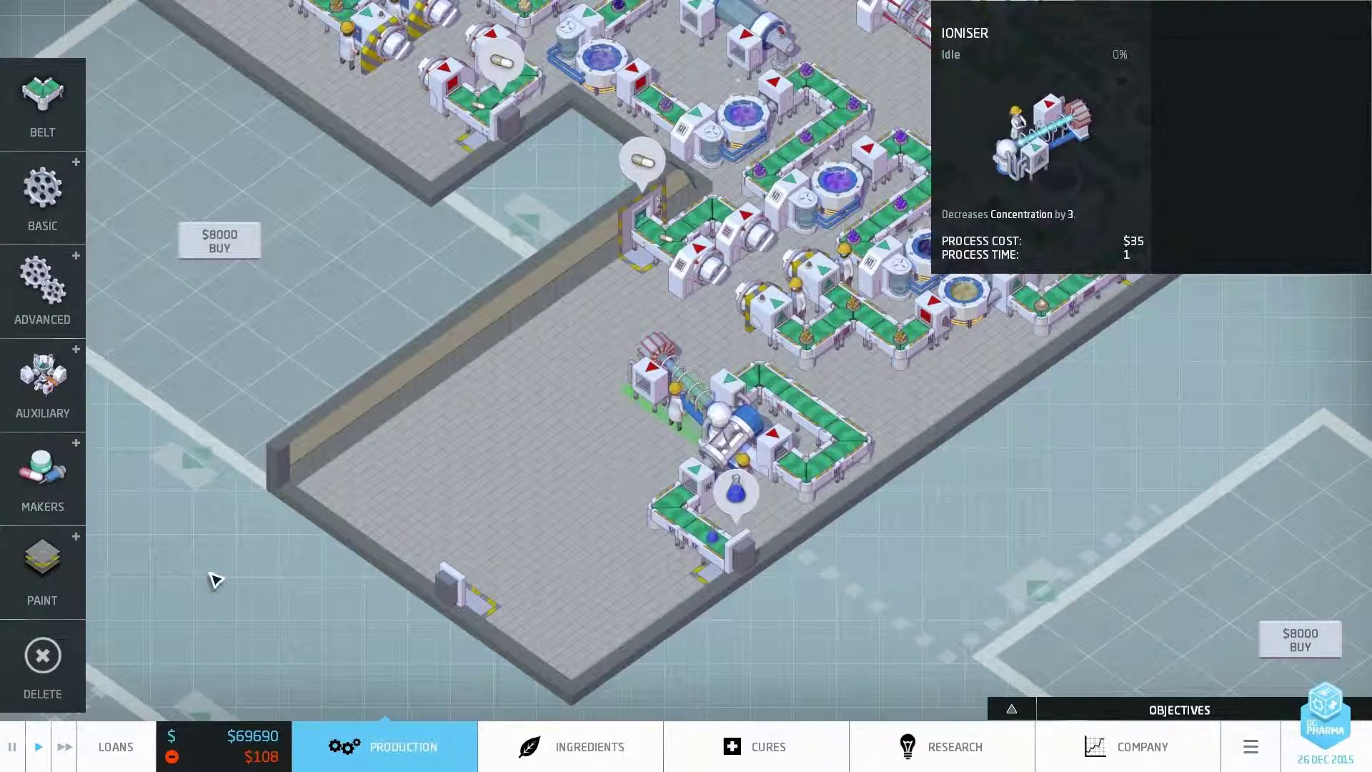
key("a")
left_click(441, 289)
key("s")
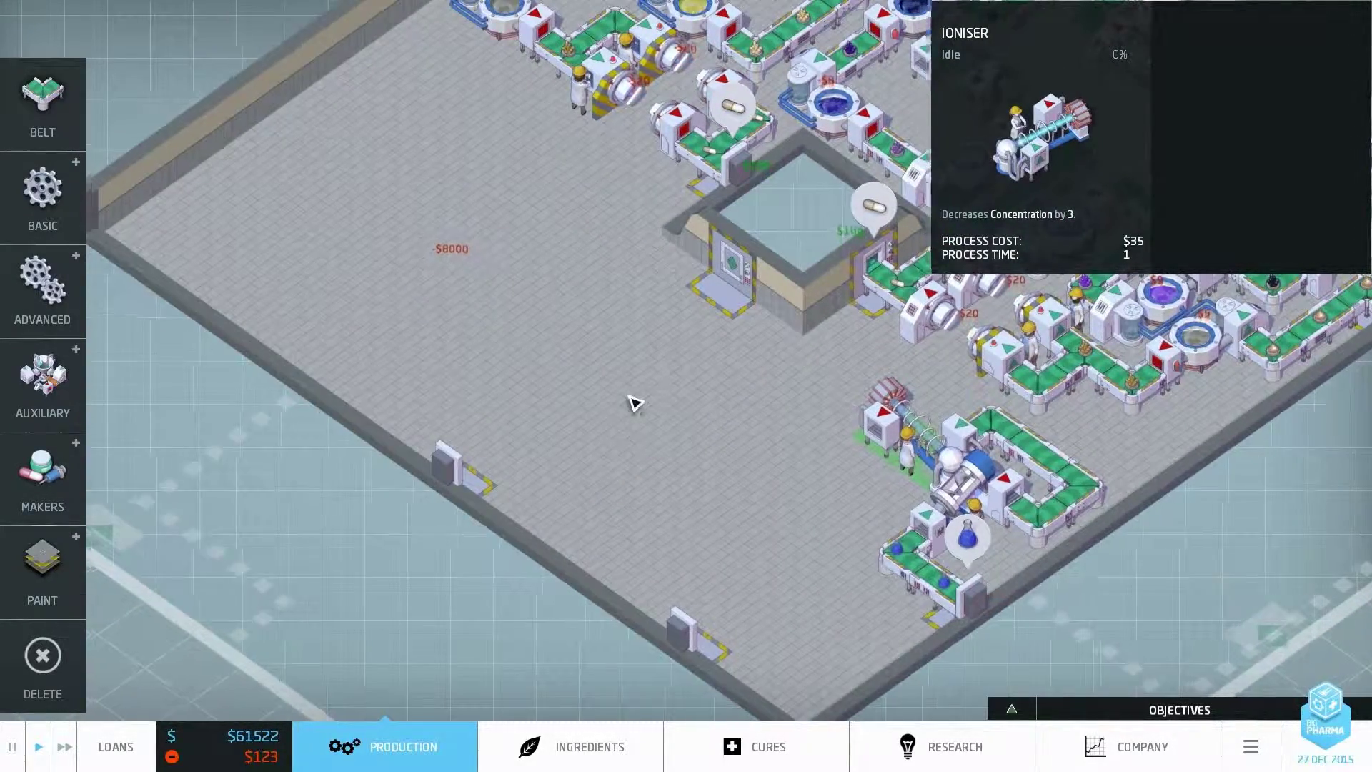
scroll(646, 409, "down", 3)
key("s")
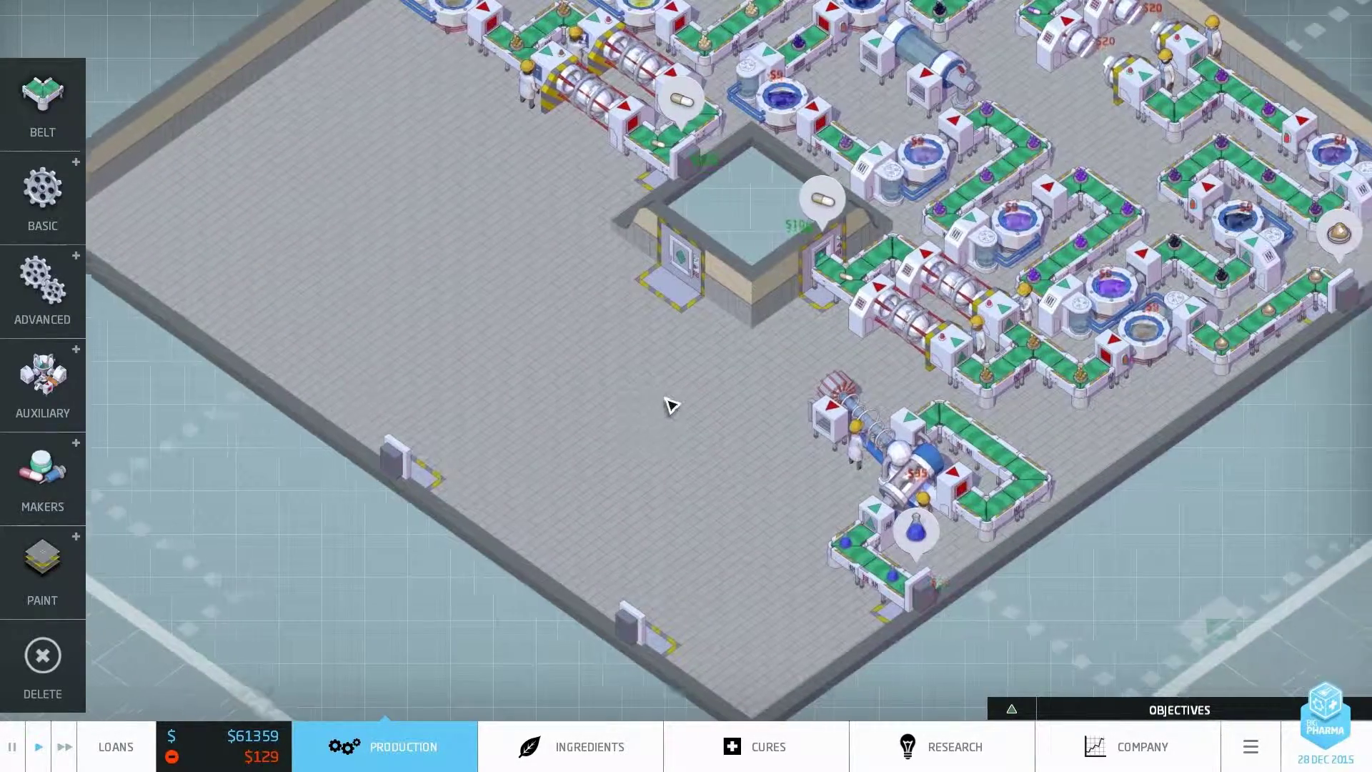
key("s")
key("d")
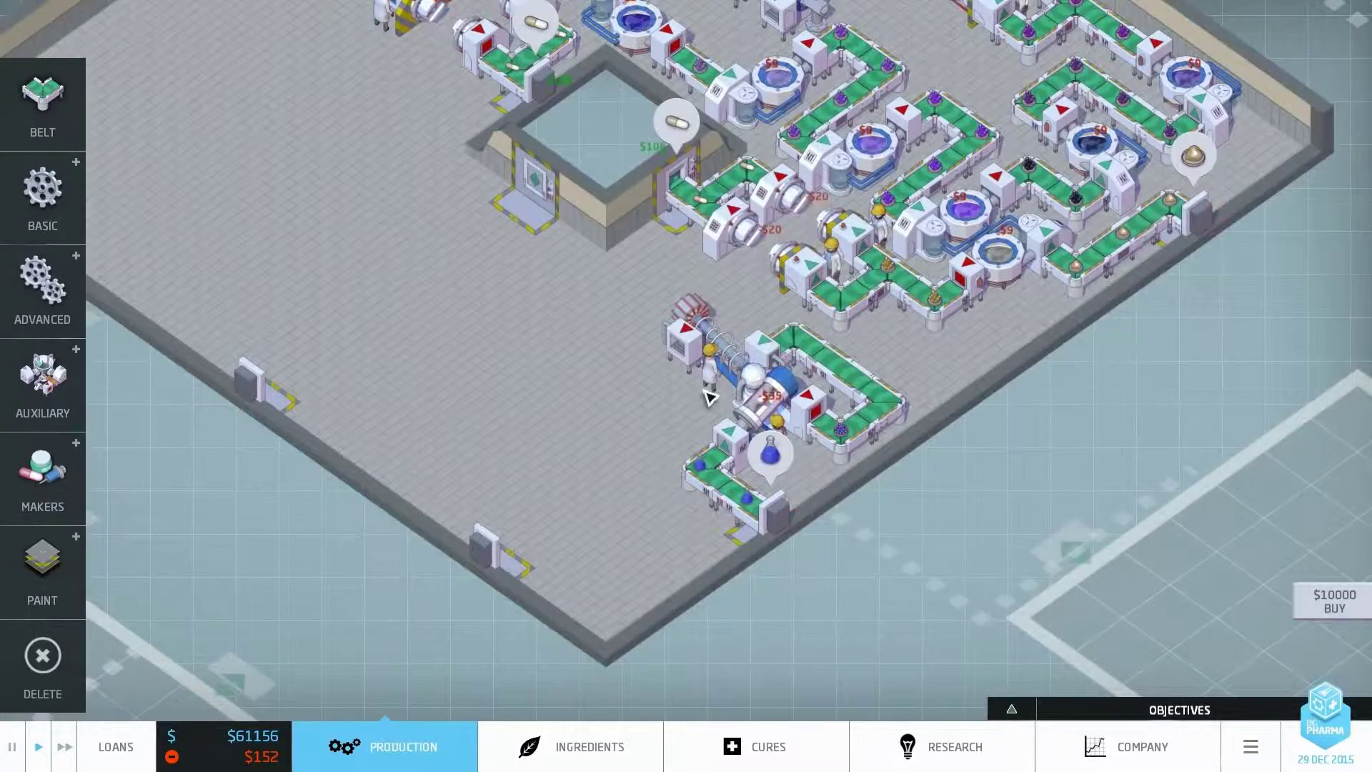
scroll(707, 396, "down", 3)
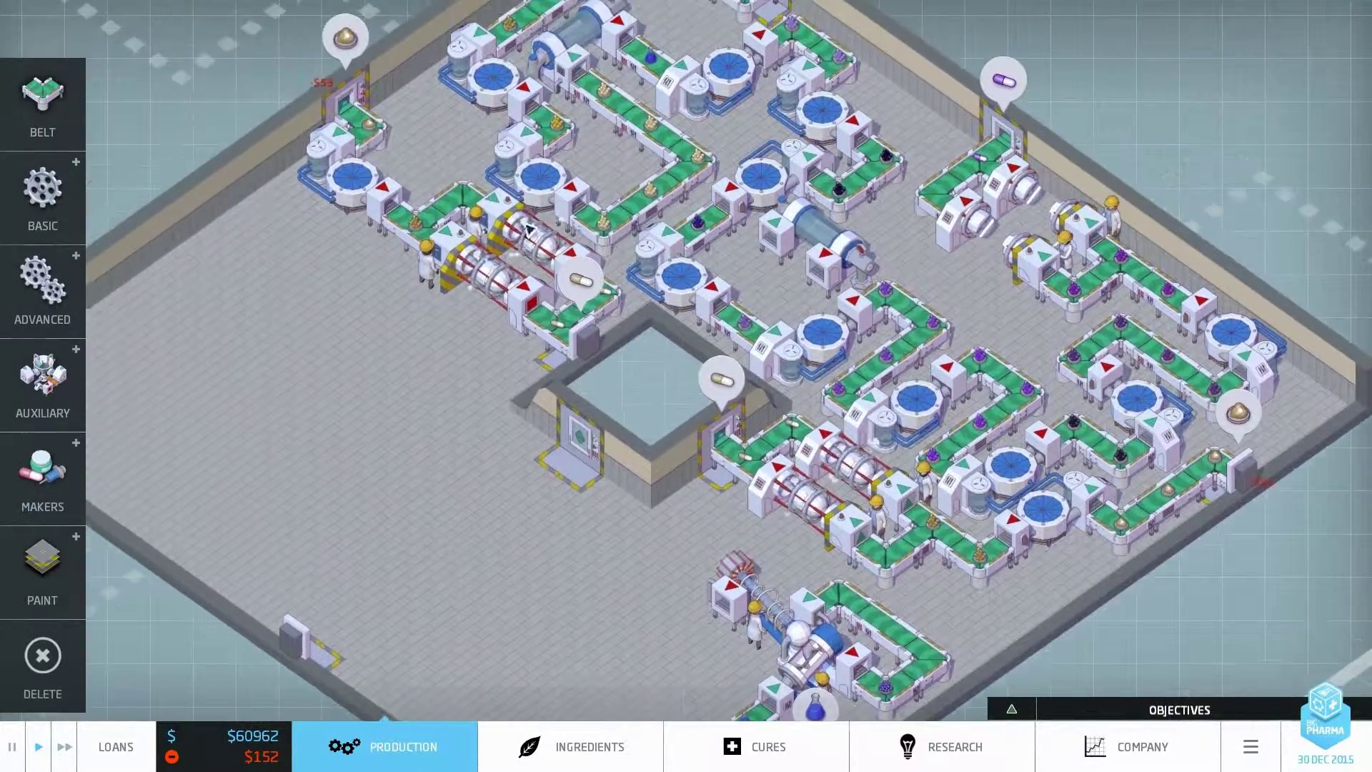
scroll(576, 238, "up", 3)
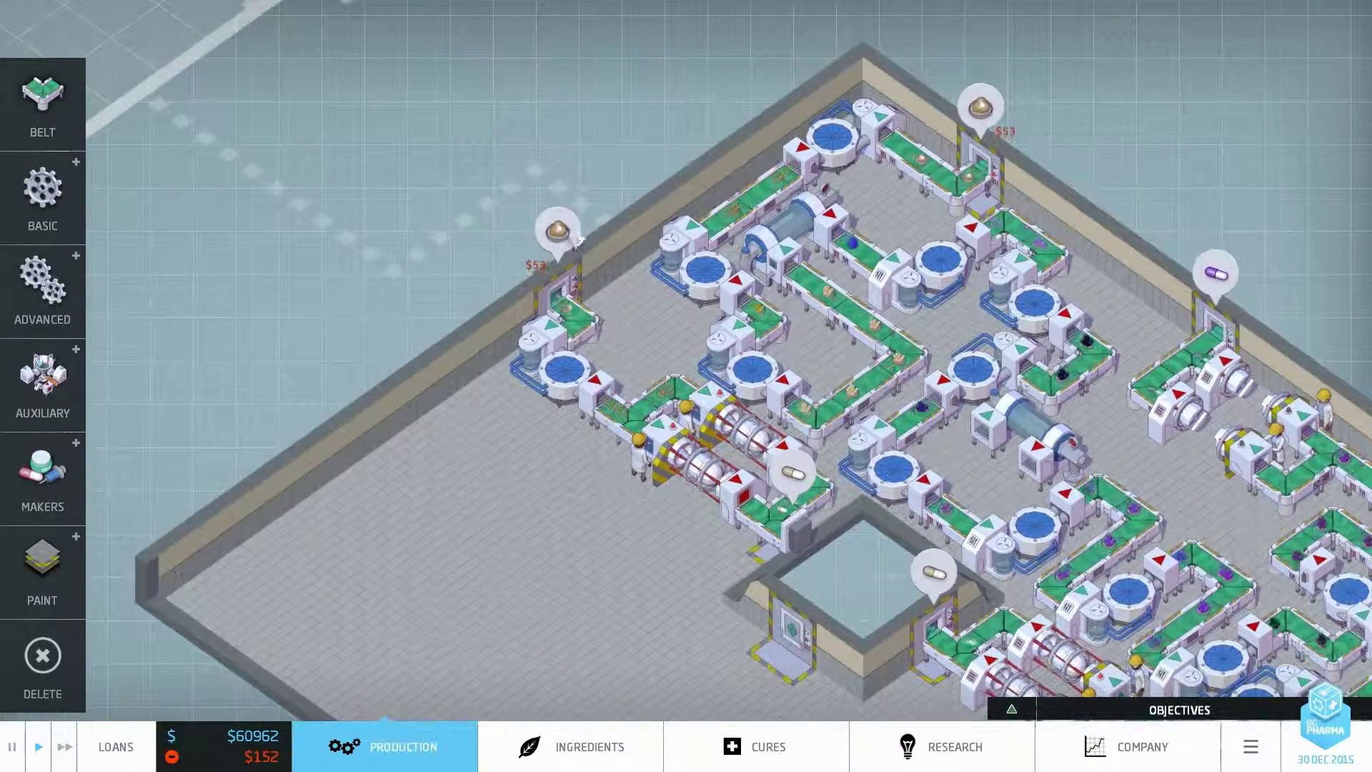
left_click(559, 231)
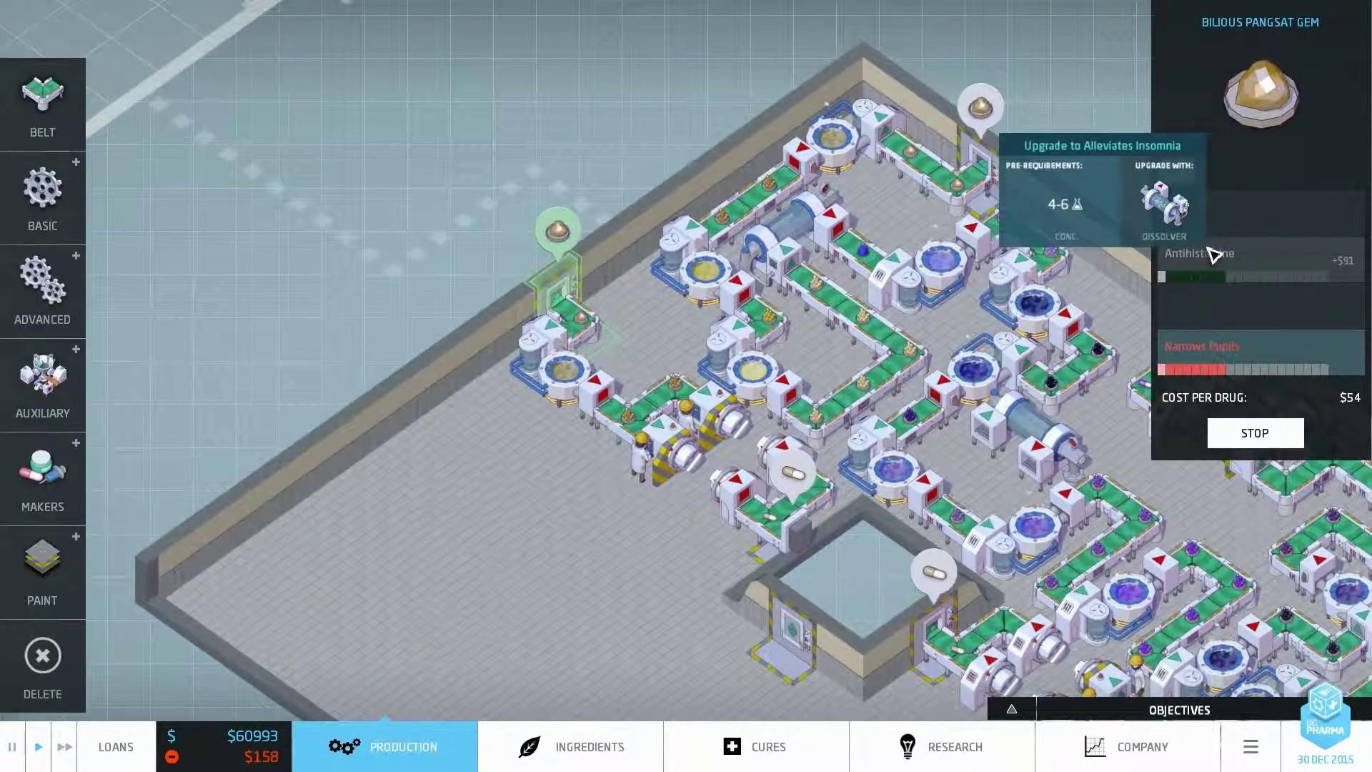
scroll(1215, 253, "down", 3)
key("s")
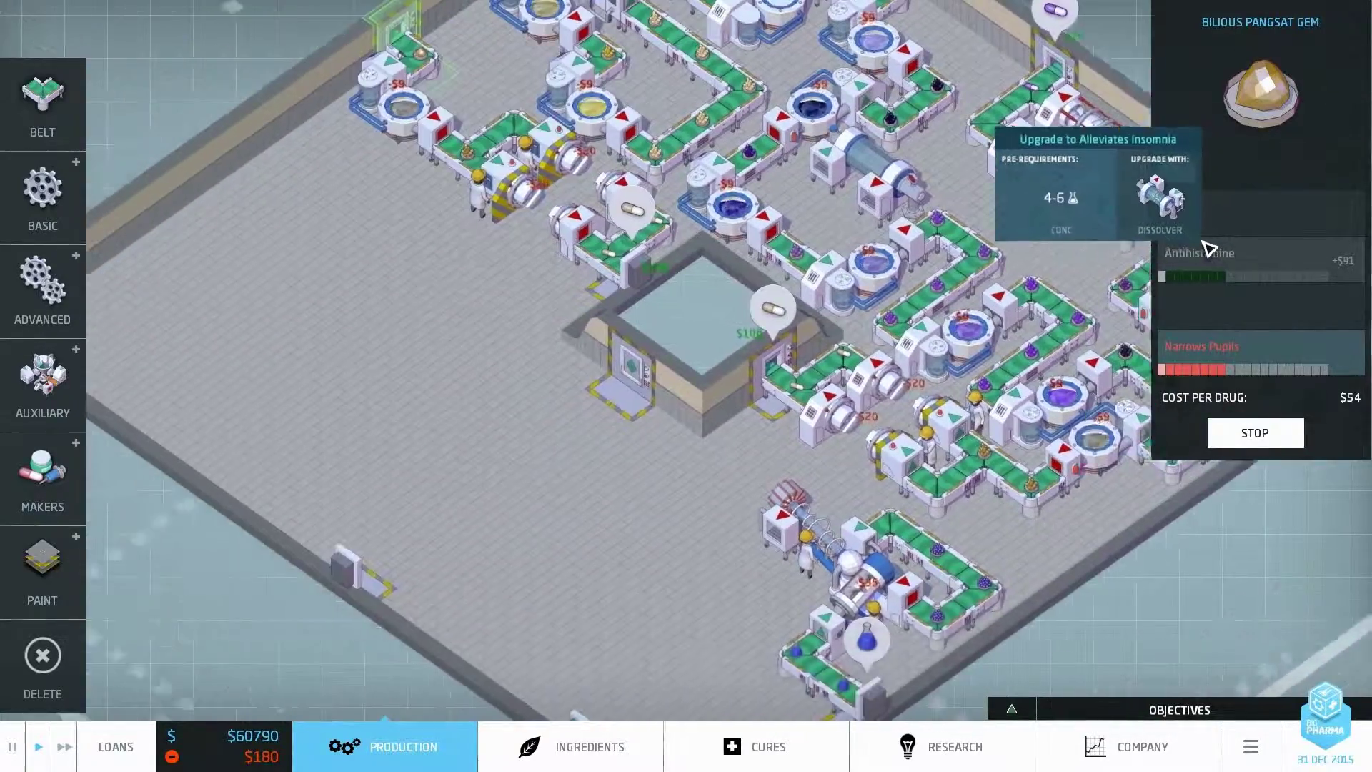
key("d")
left_click(568, 419)
scroll(546, 407, "down", 2)
scroll(538, 381, "up", 2)
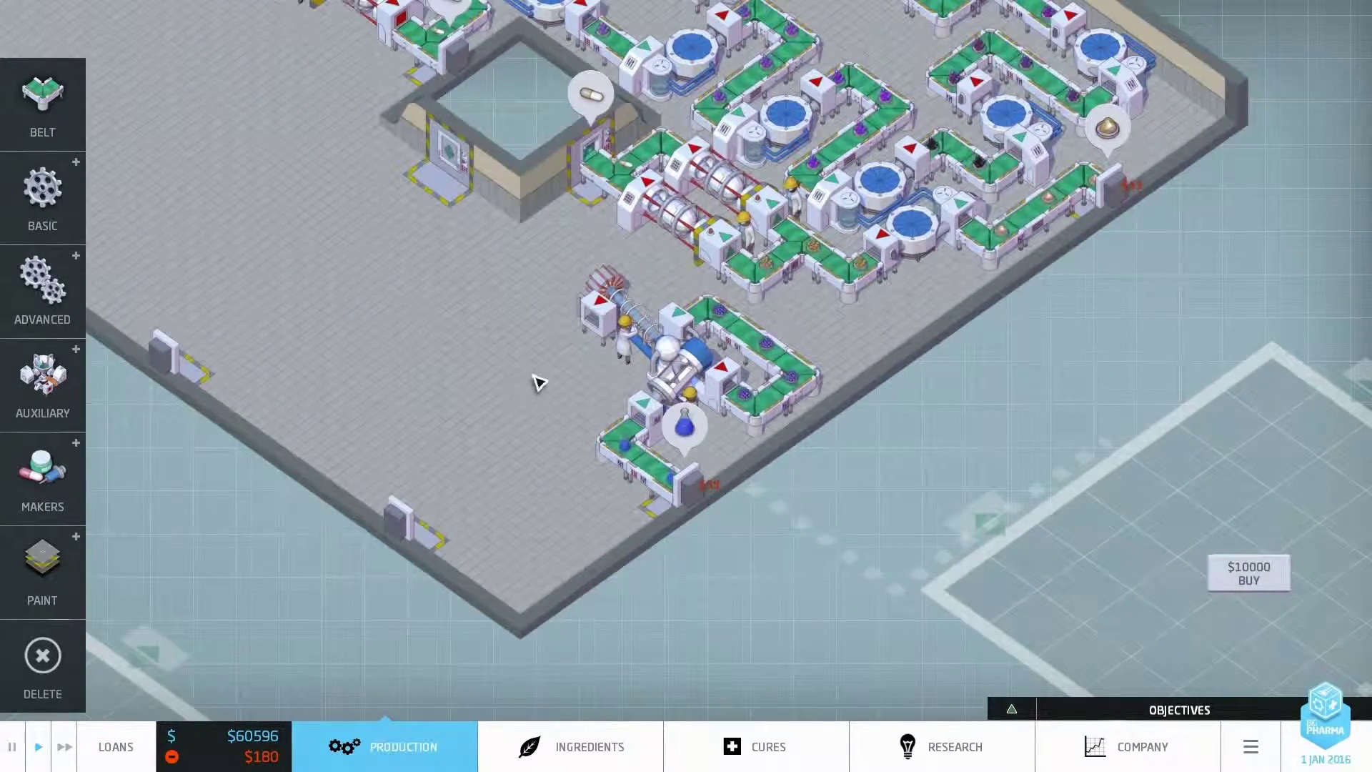
left_click(648, 324)
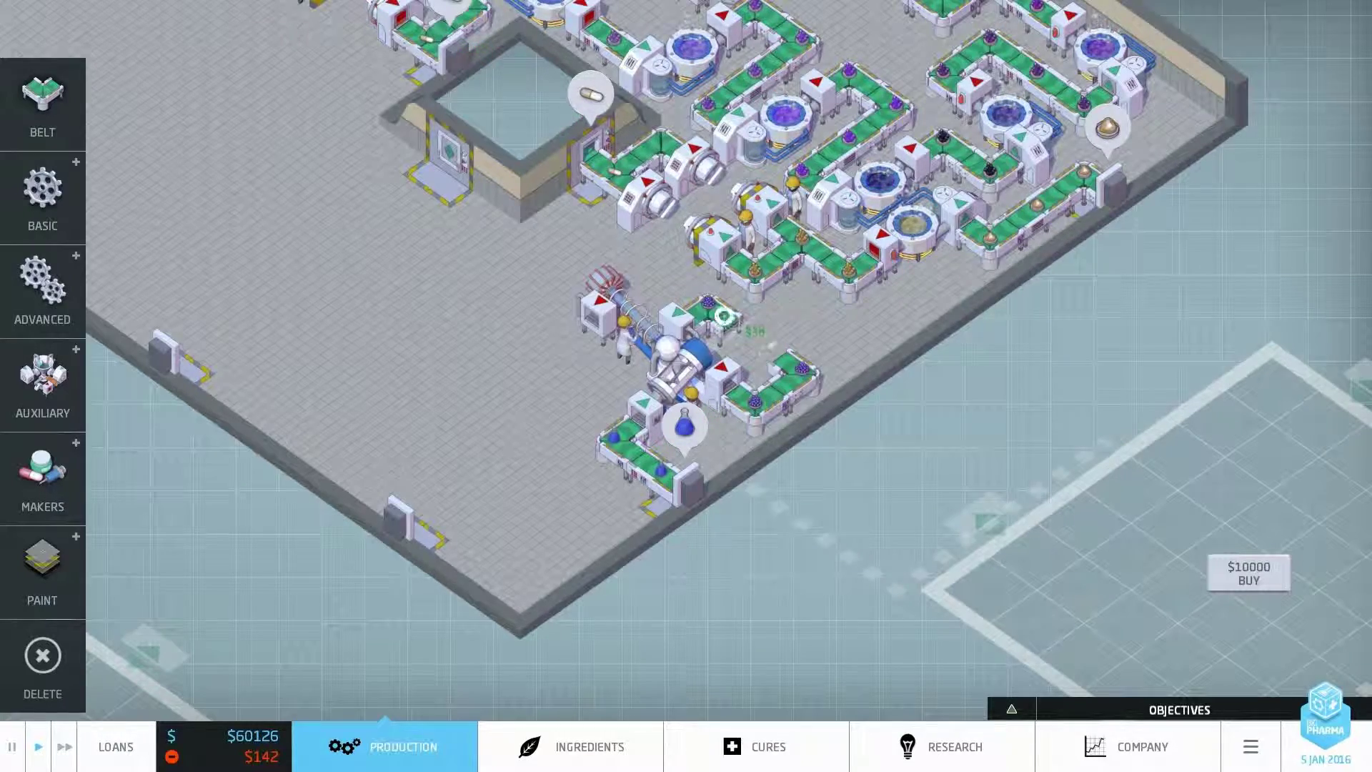
Place a basic evaporator into the small production line.
left_click_drag(817, 399, 826, 405)
left_click(41, 318)
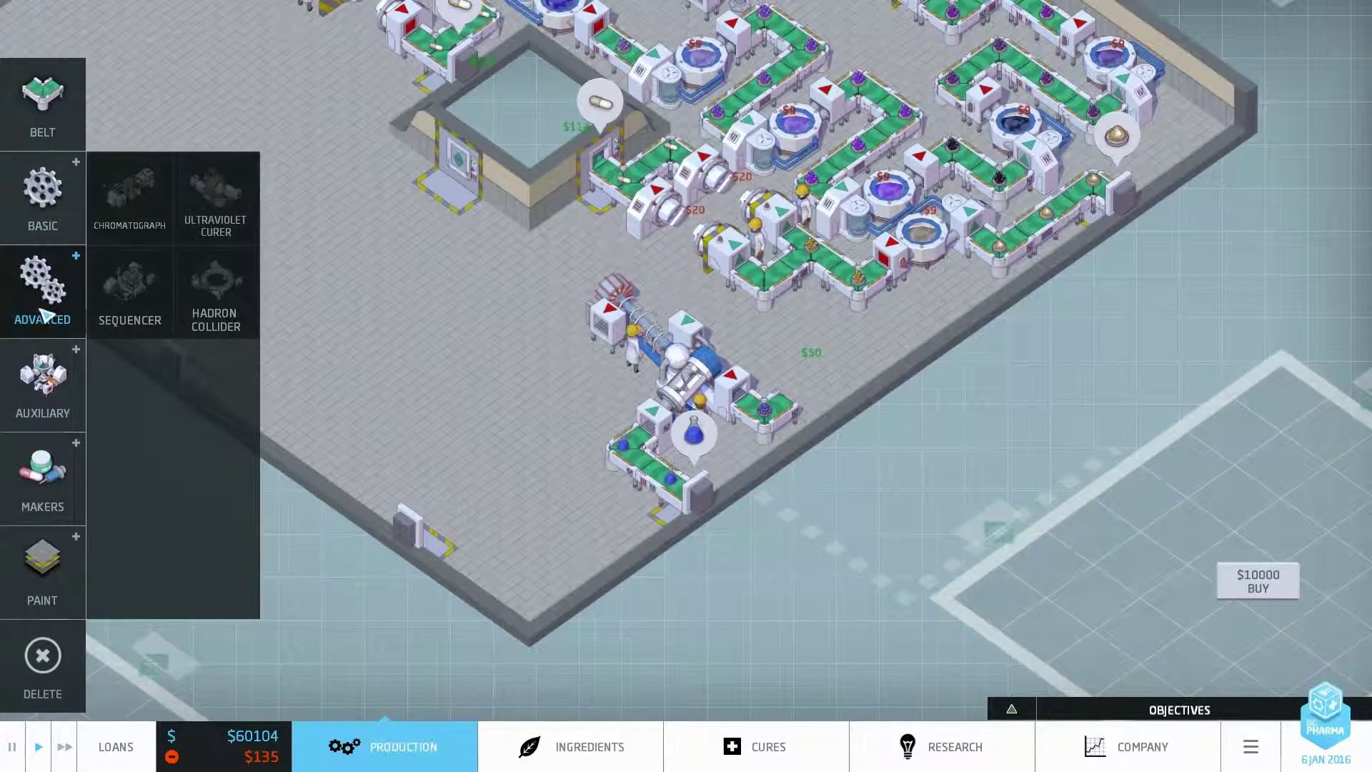
left_click(36, 209)
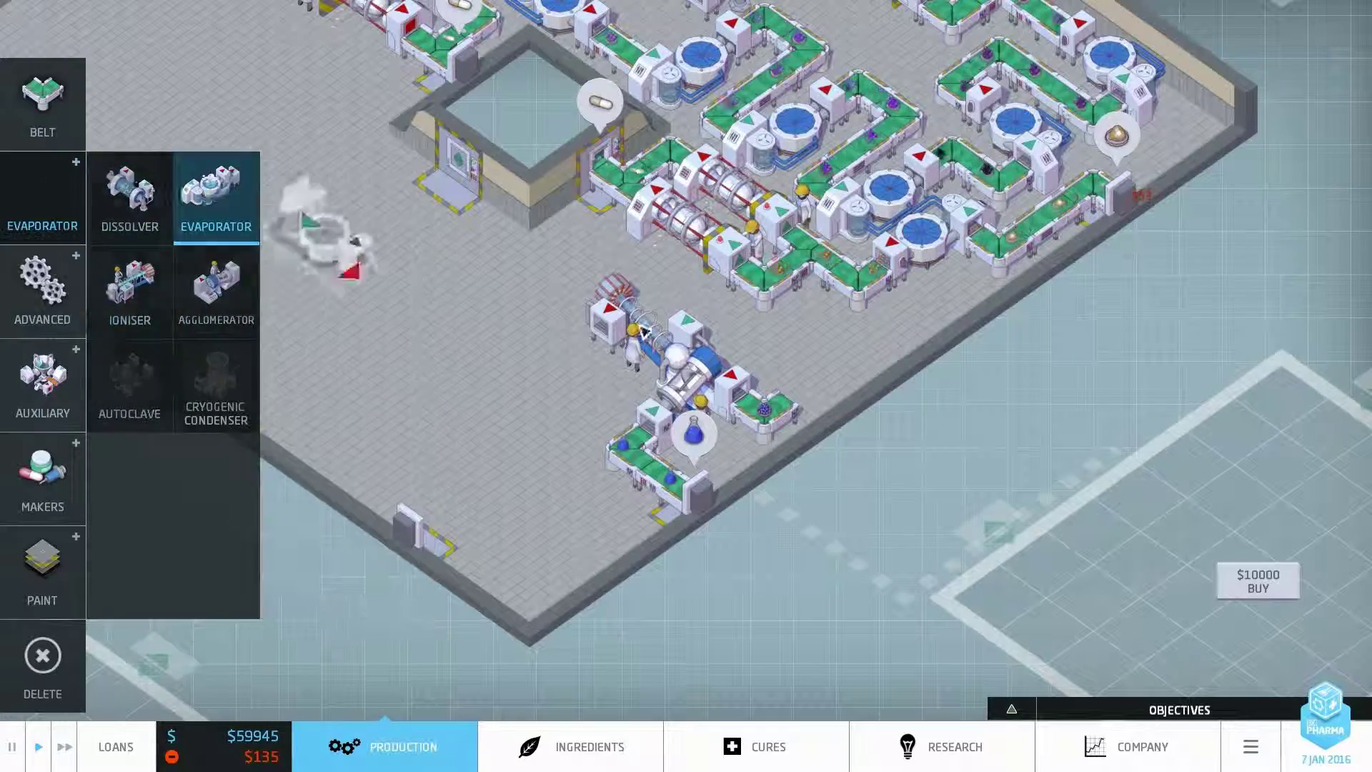
left_click(223, 209)
left_click(783, 400)
mouse_move(627, 322)
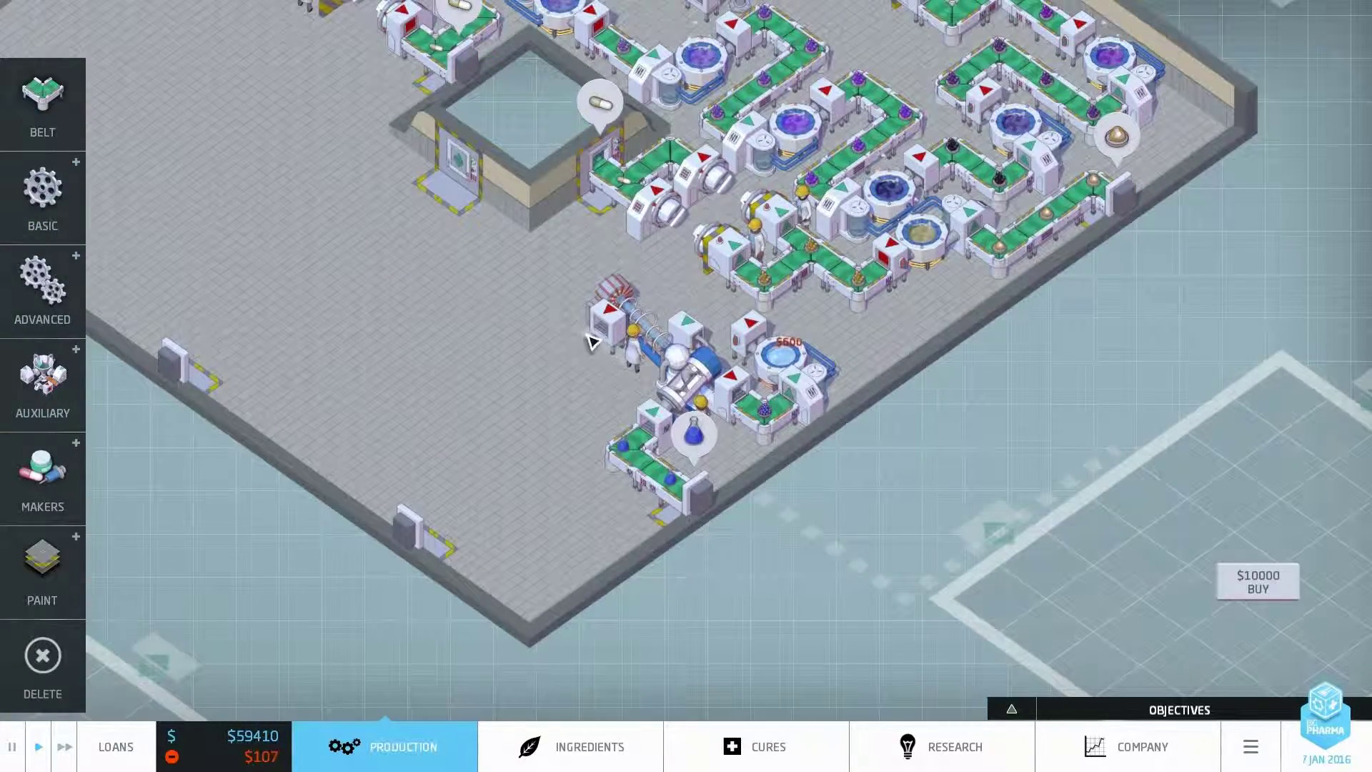
mouse_move(1244, 85)
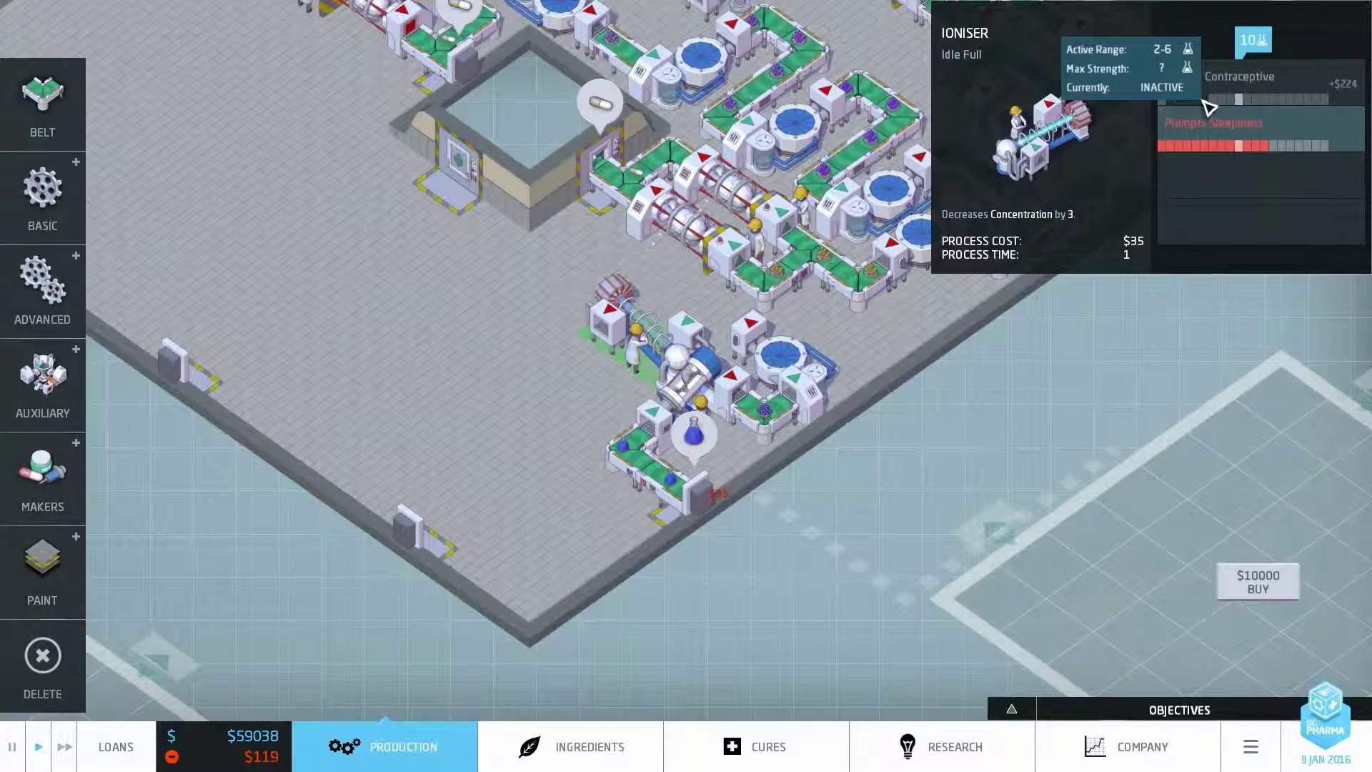
Inspect the line's ioniser and its 17–19 concentration upgrade requirement.
right_click(1073, 155)
scroll(455, 424, "up", 1)
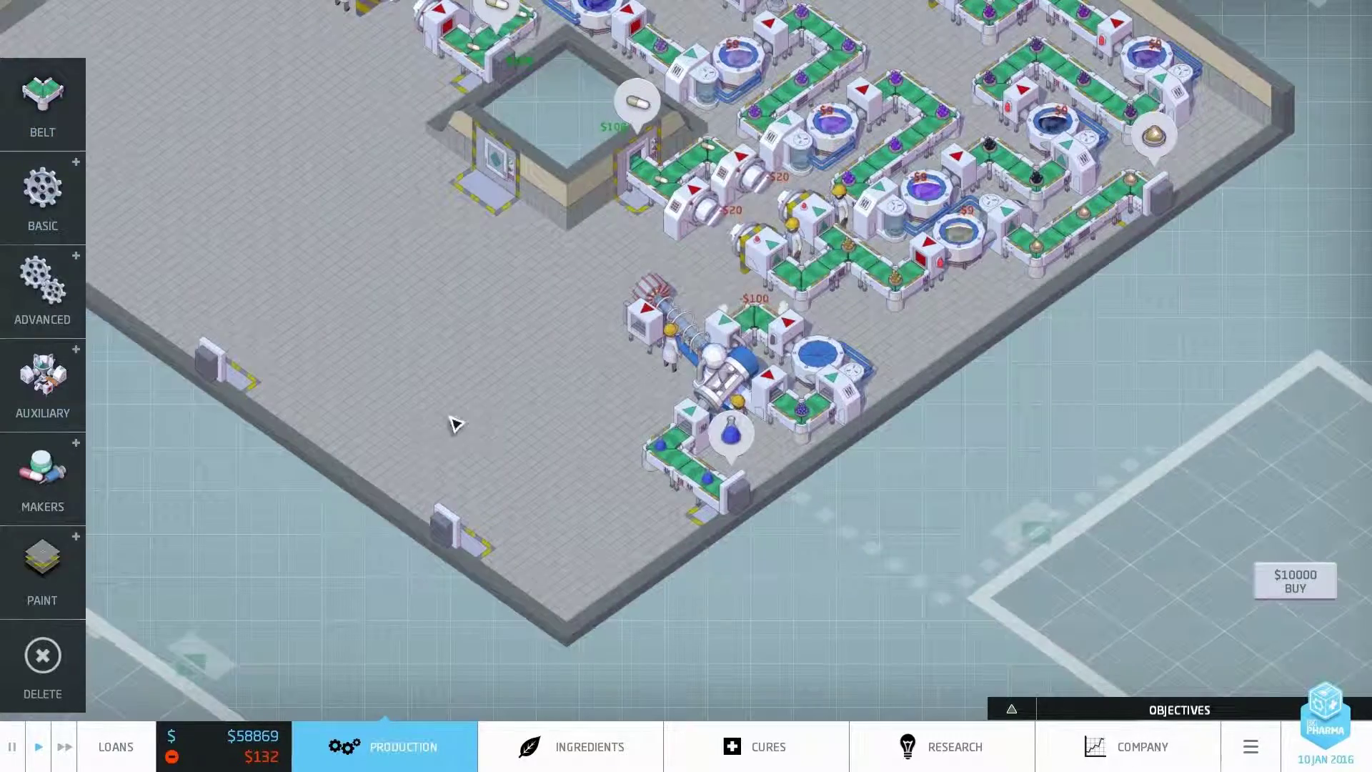
scroll(455, 424, "up", 1)
left_click(601, 257)
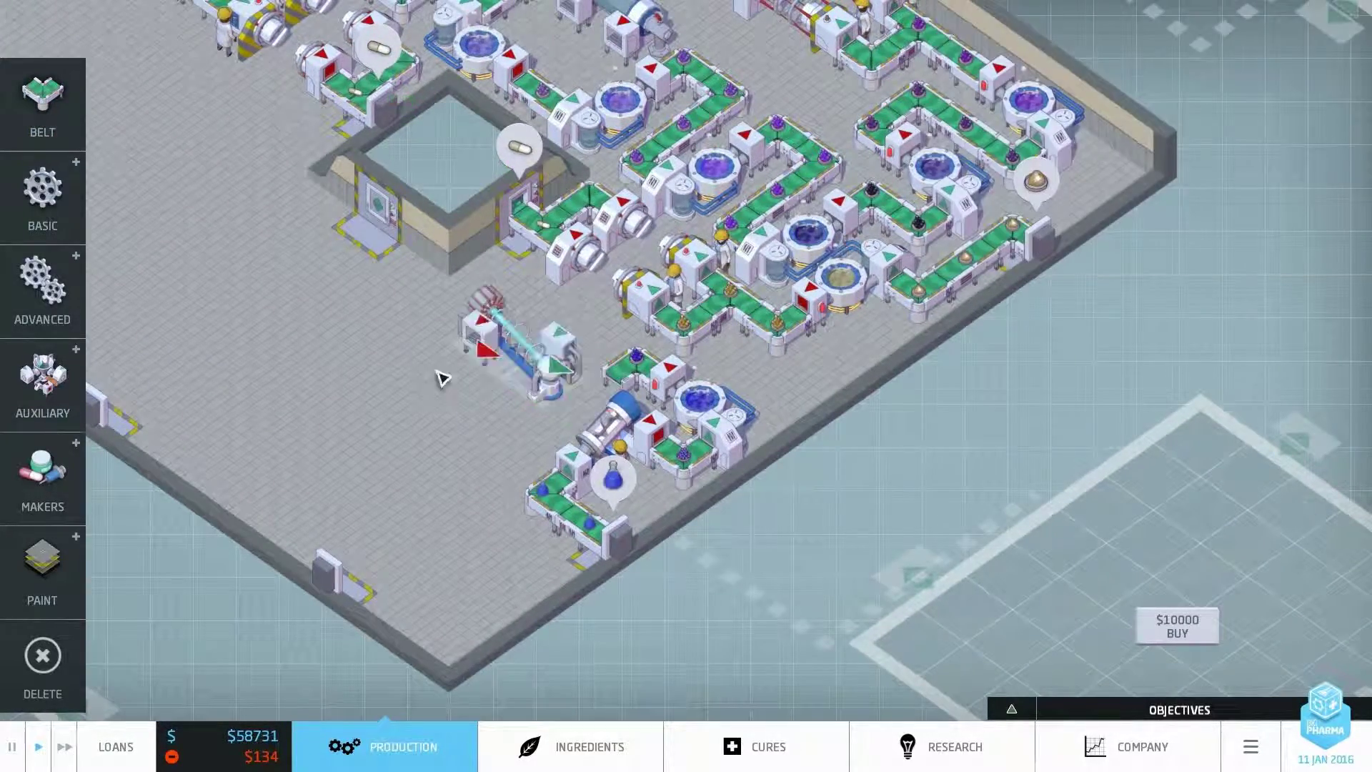
right_click(541, 411)
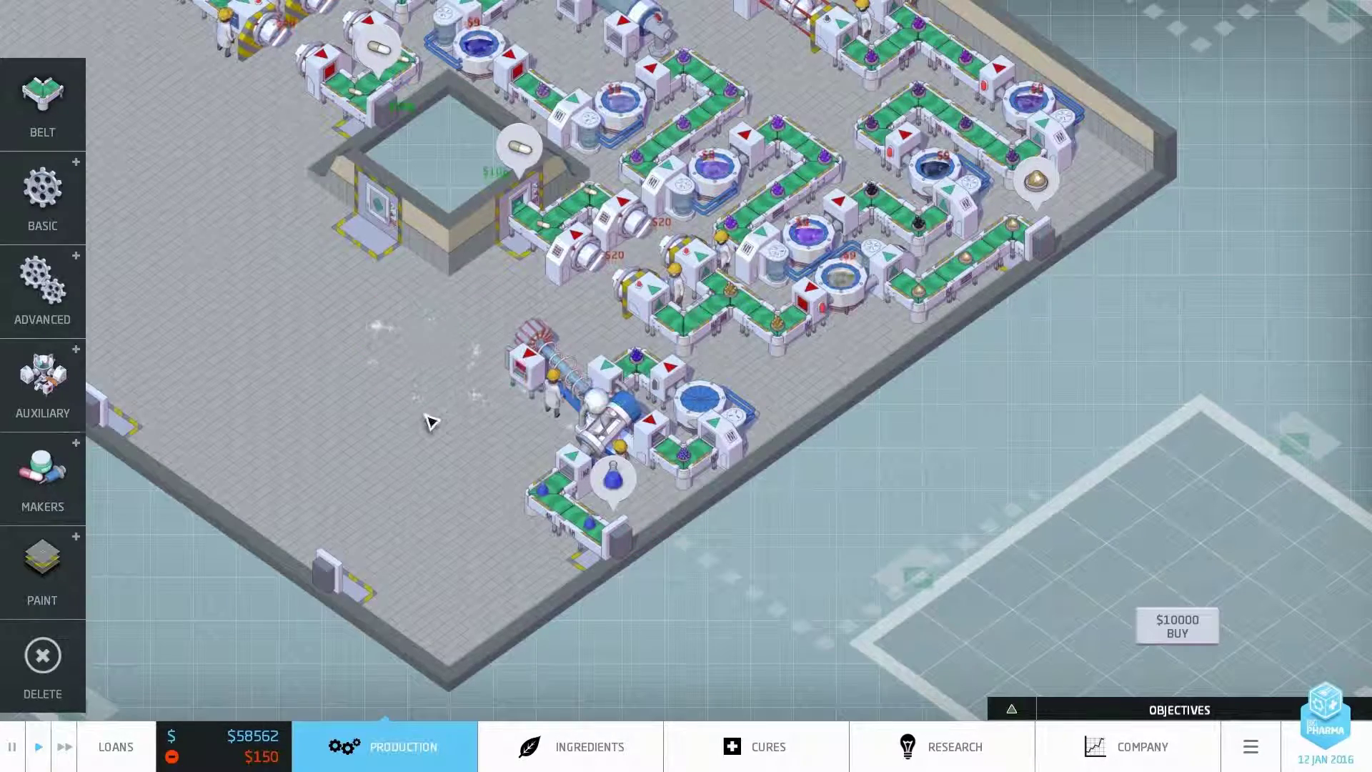
left_click(552, 387)
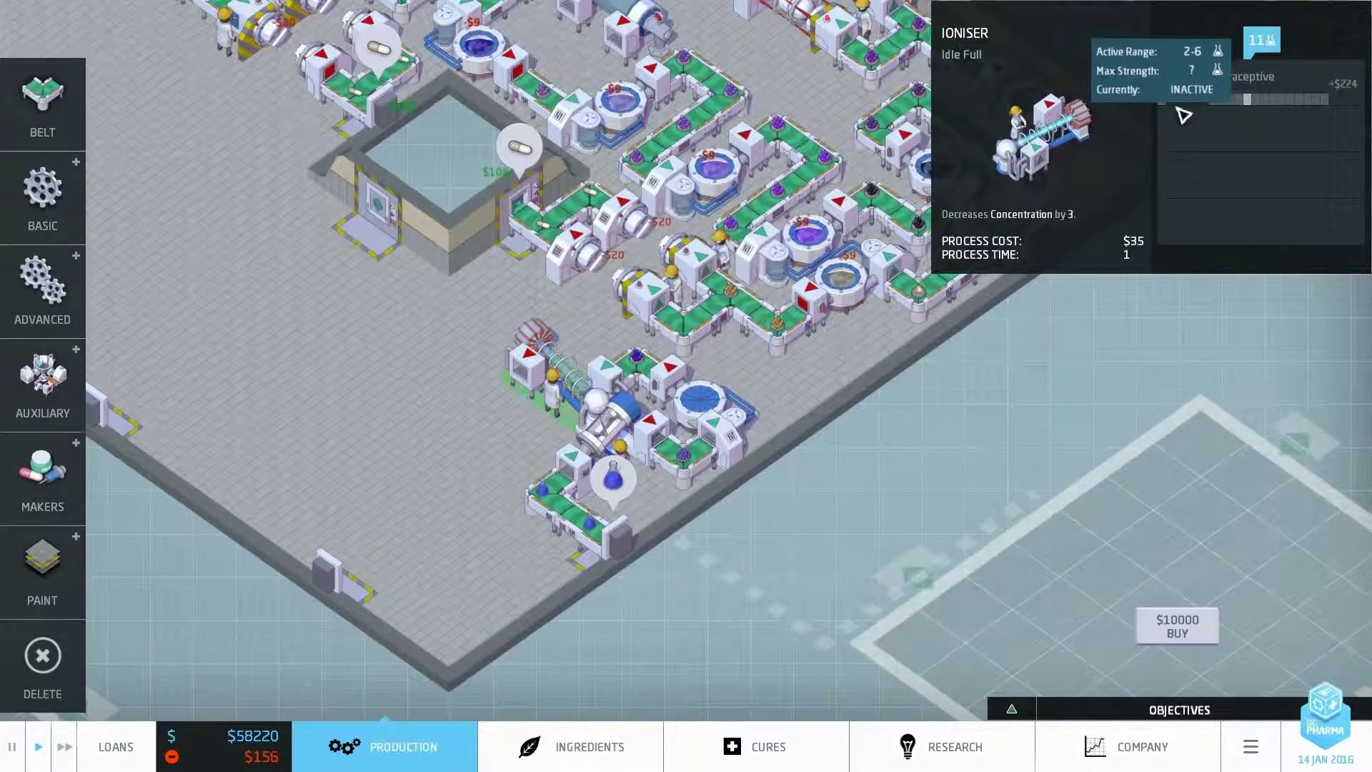
Place a new ioniser at the start of the sap line.
right_click(751, 429)
left_click(43, 199)
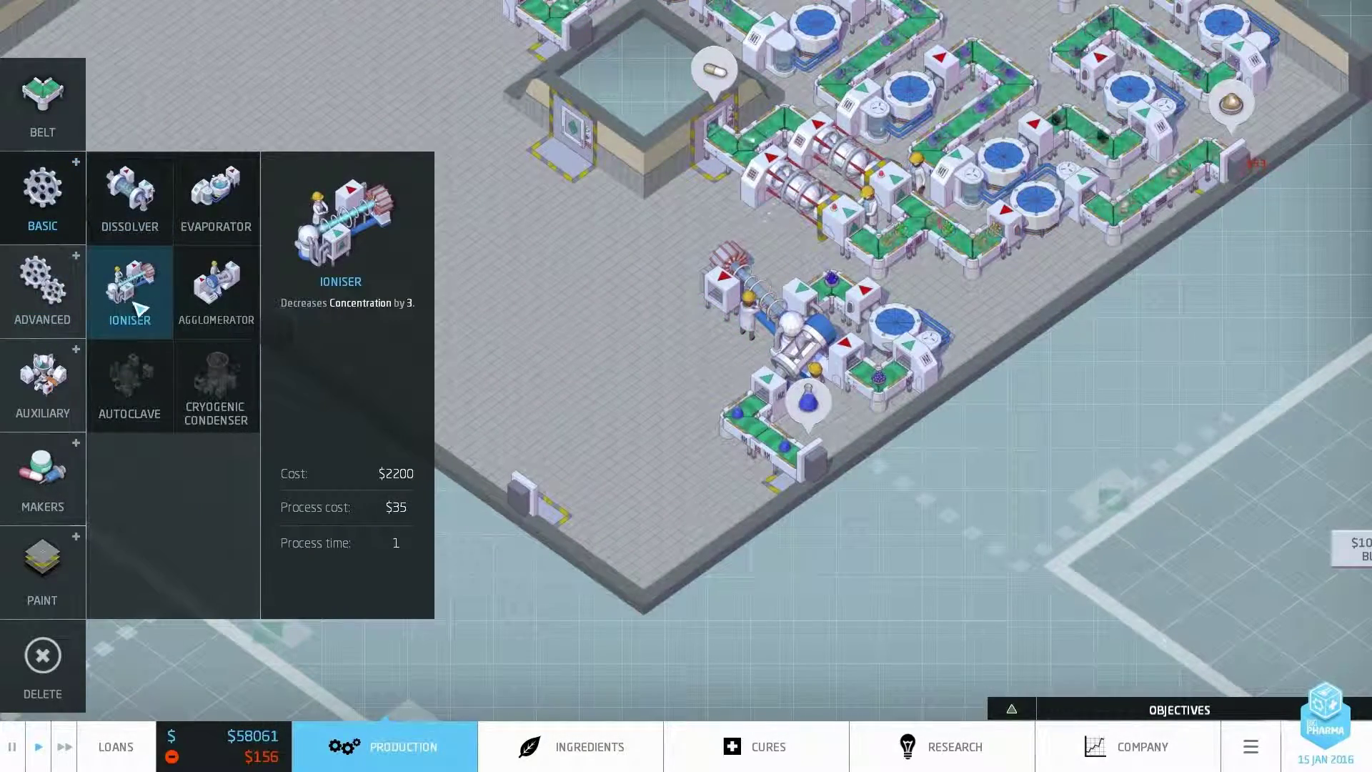
left_click(147, 308)
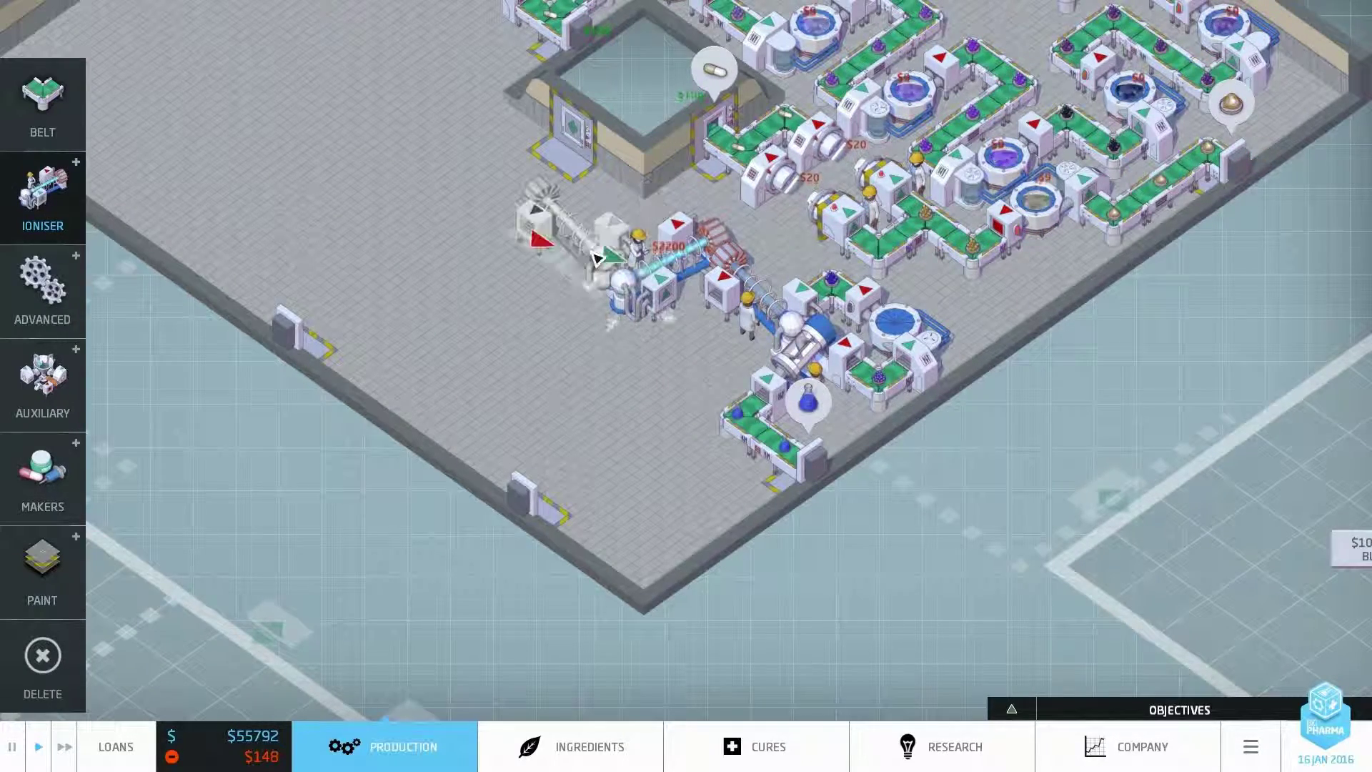
left_click(584, 277)
scroll(584, 430, "down", 2)
key("Escape")
left_click_drag(579, 419, 751, 515)
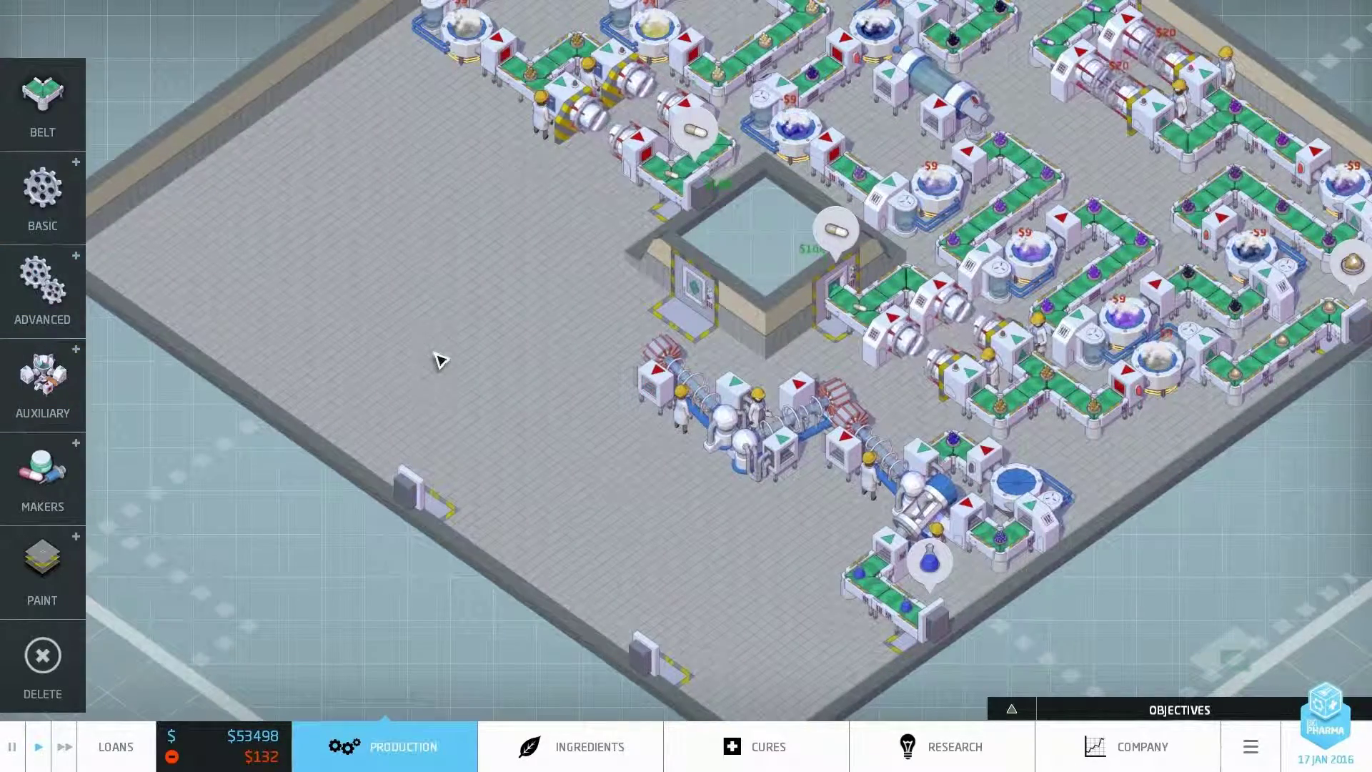
Place a pill printer to the left of the line.
left_click(43, 480)
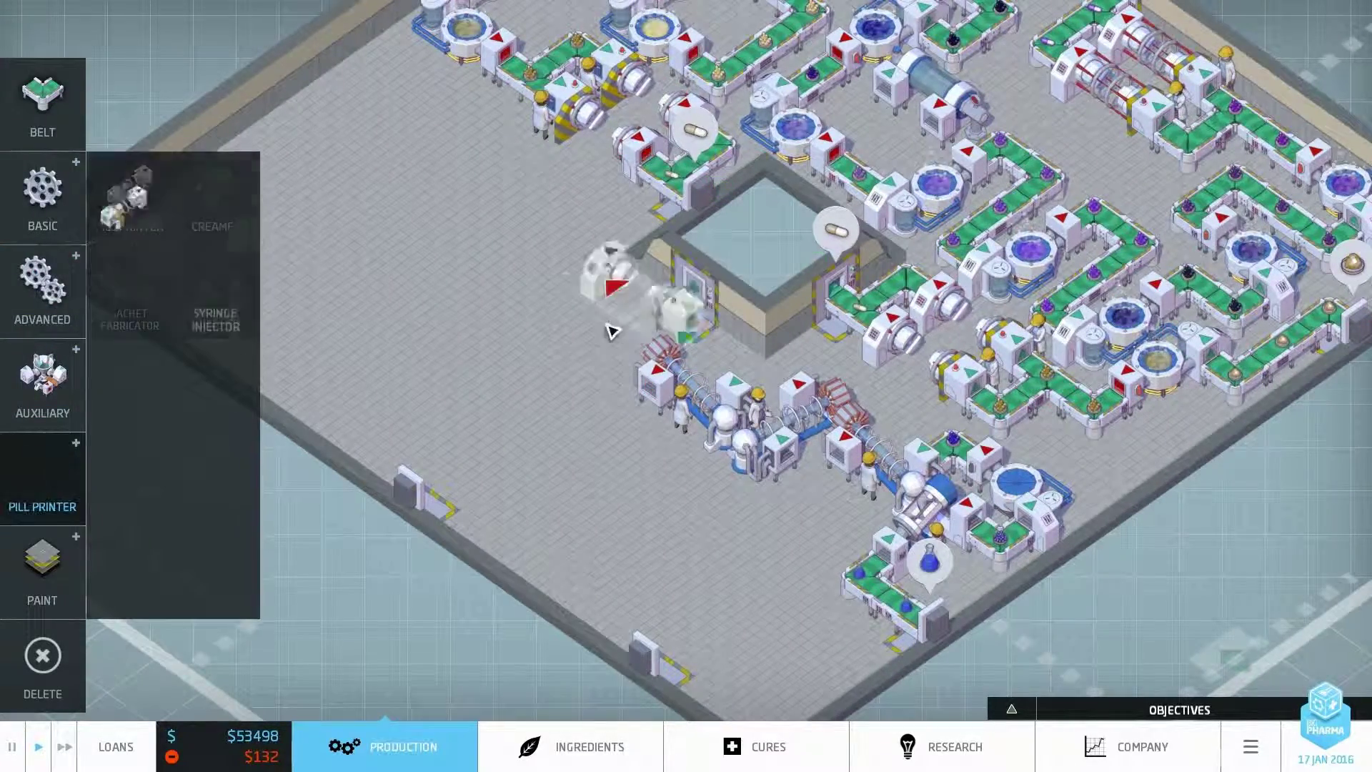
left_click(146, 402)
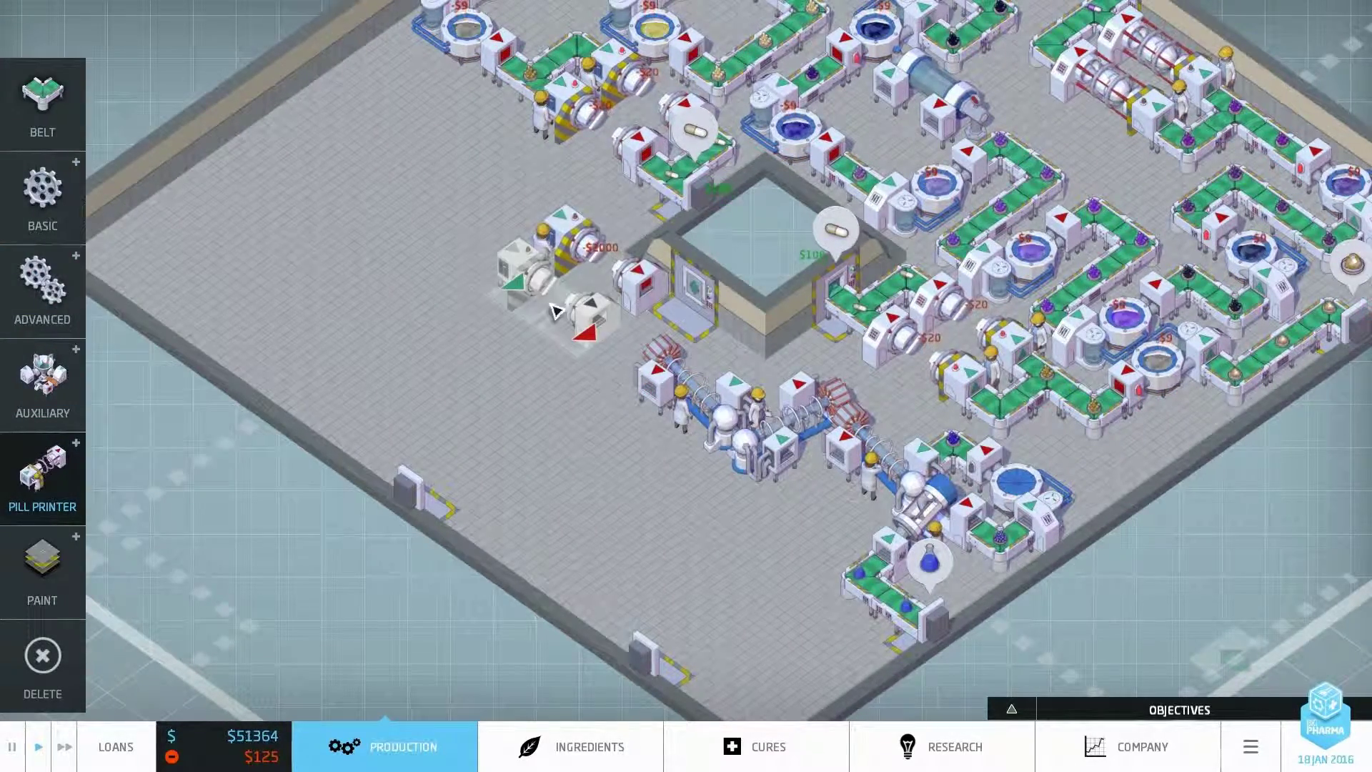
left_click(556, 311)
key("Escape")
Lay an L-shaped conveyor belt feeding the pill printer.
key("b")
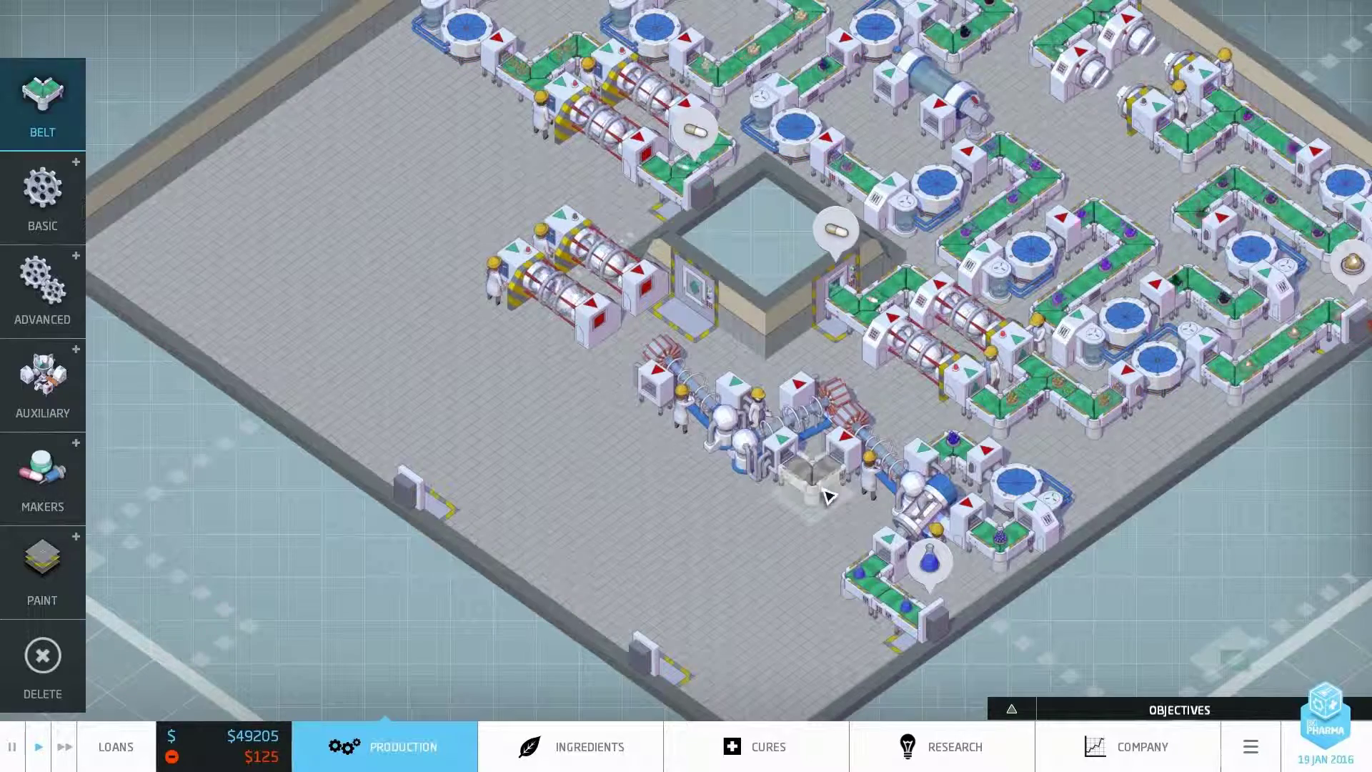
left_click_drag(639, 424, 497, 251)
left_click(545, 234)
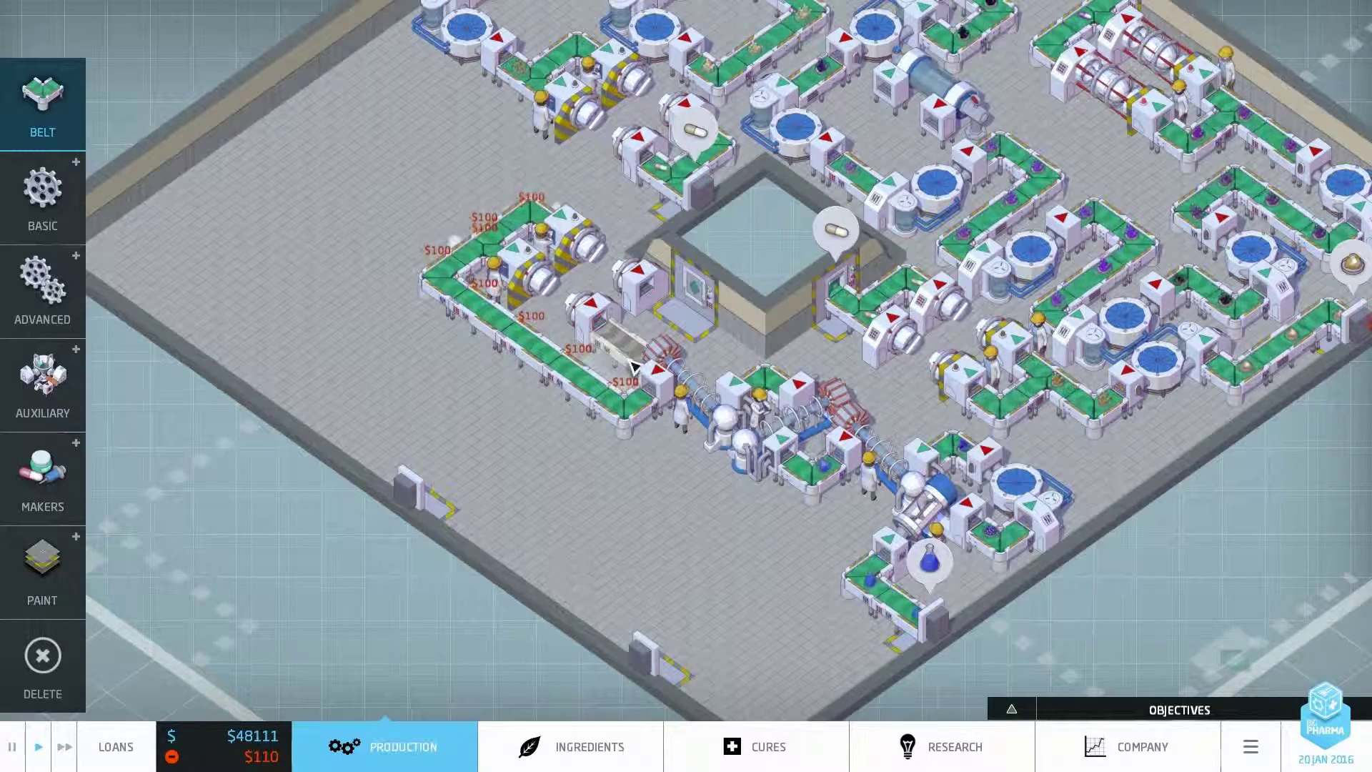
left_click(698, 322)
key("s")
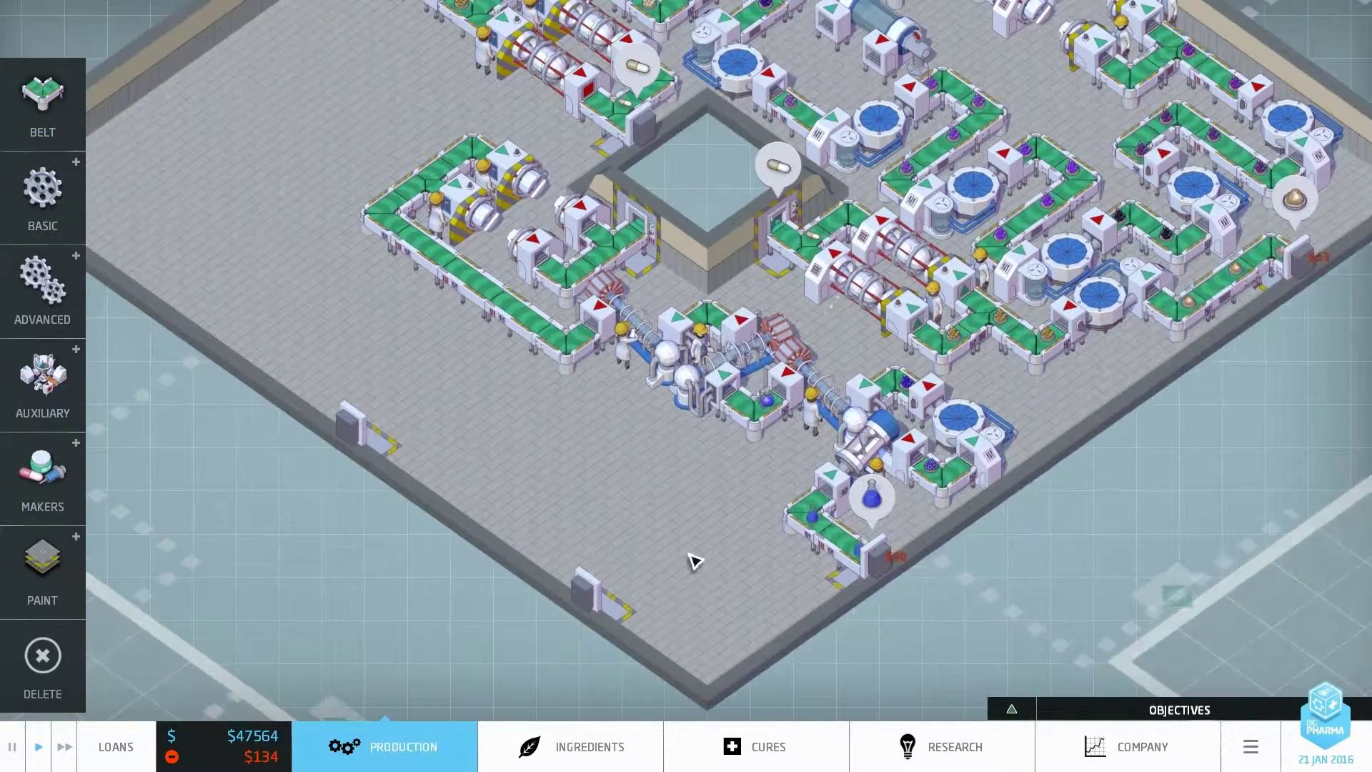
key("w")
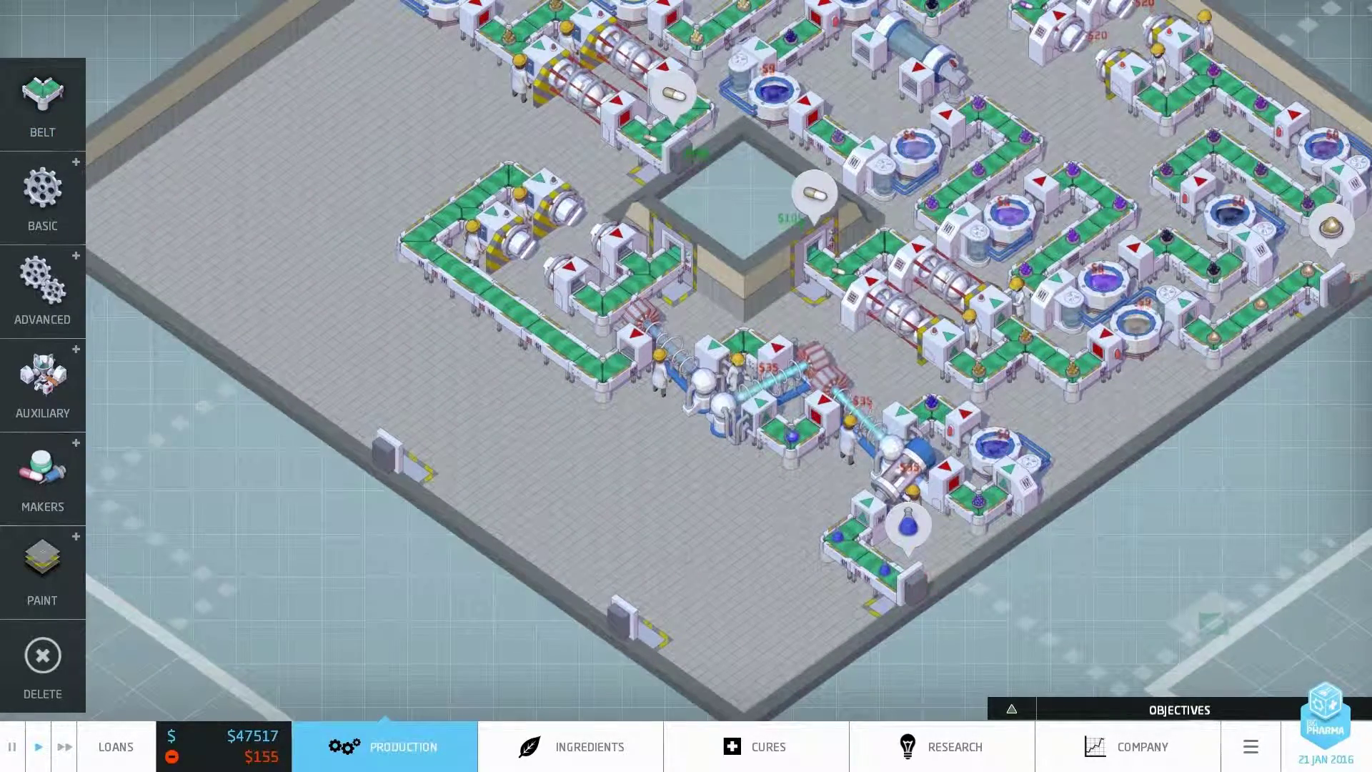
Remove the left belt loop and move two rotated machines near the bottom wall.
left_click_drag(603, 392, 488, 183)
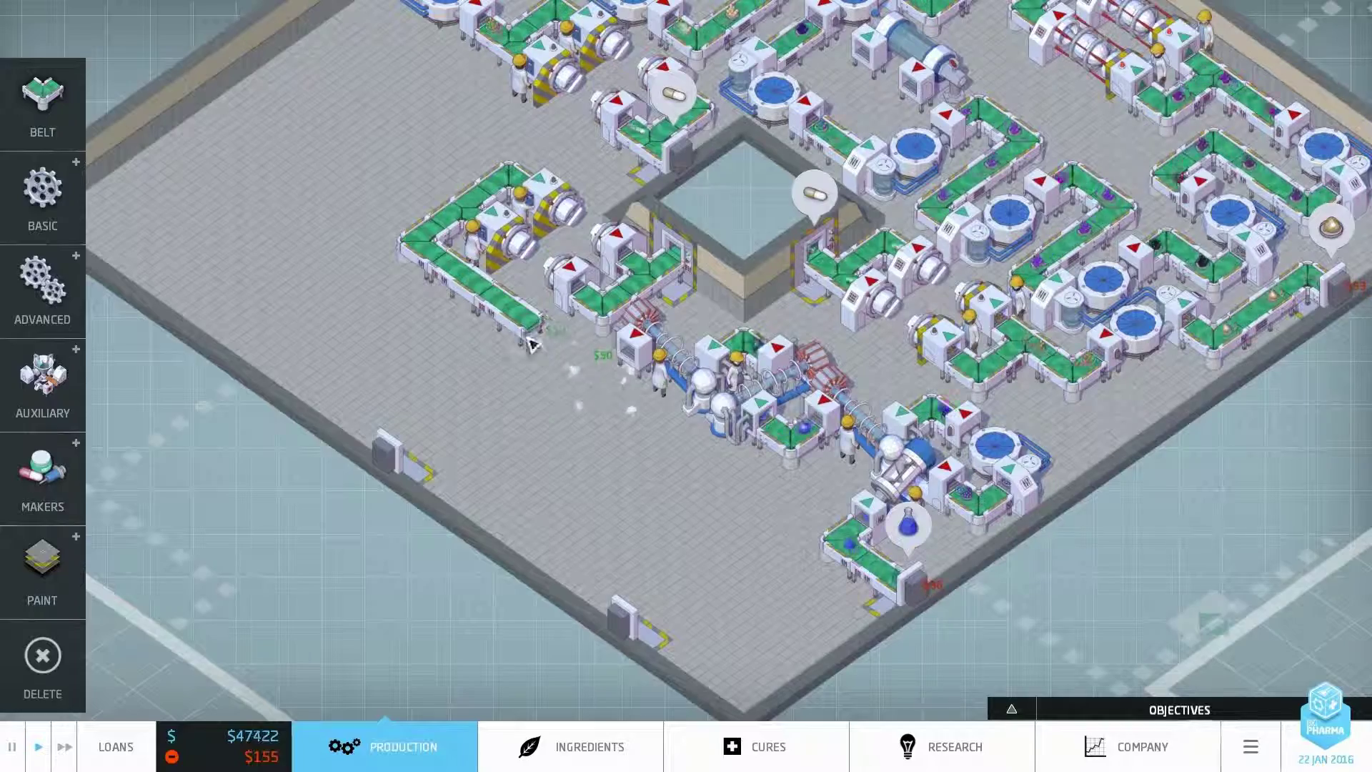
key("w")
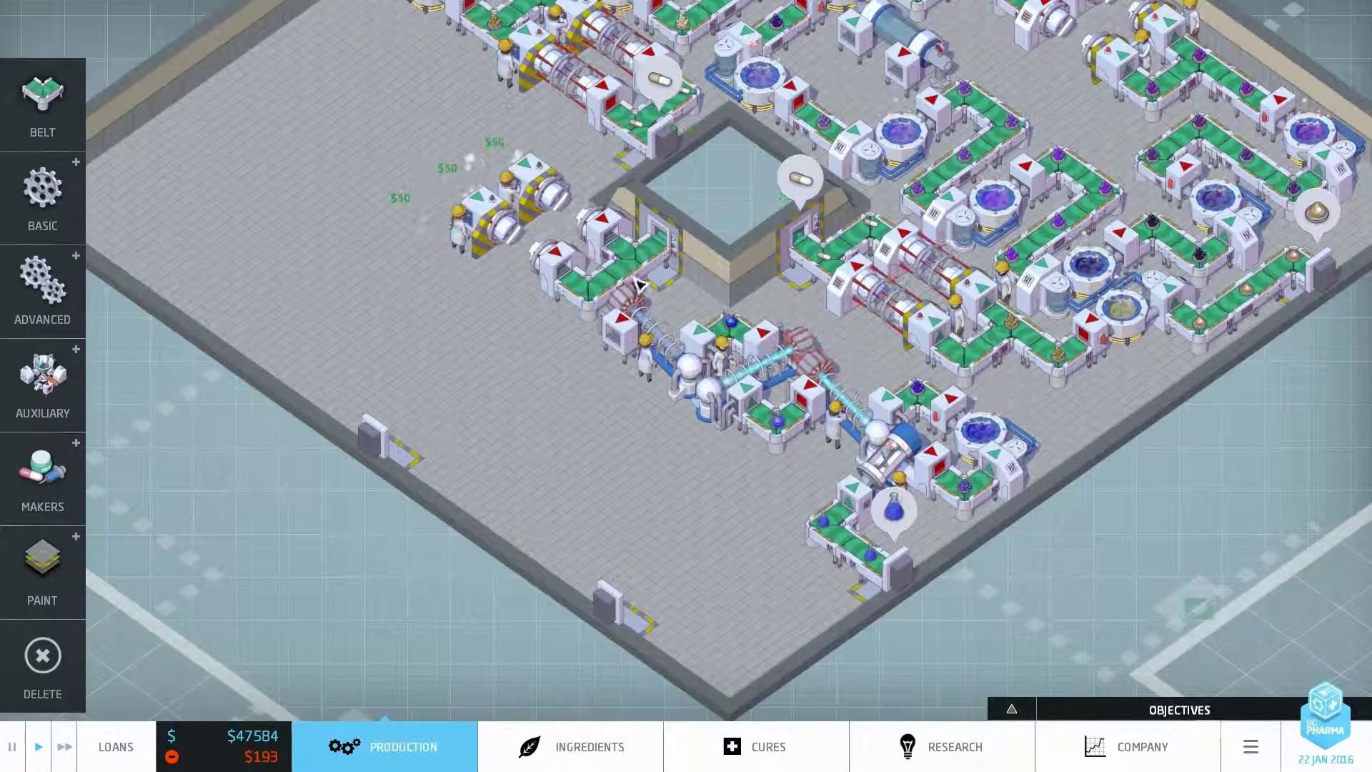
left_click_drag(640, 286, 694, 573)
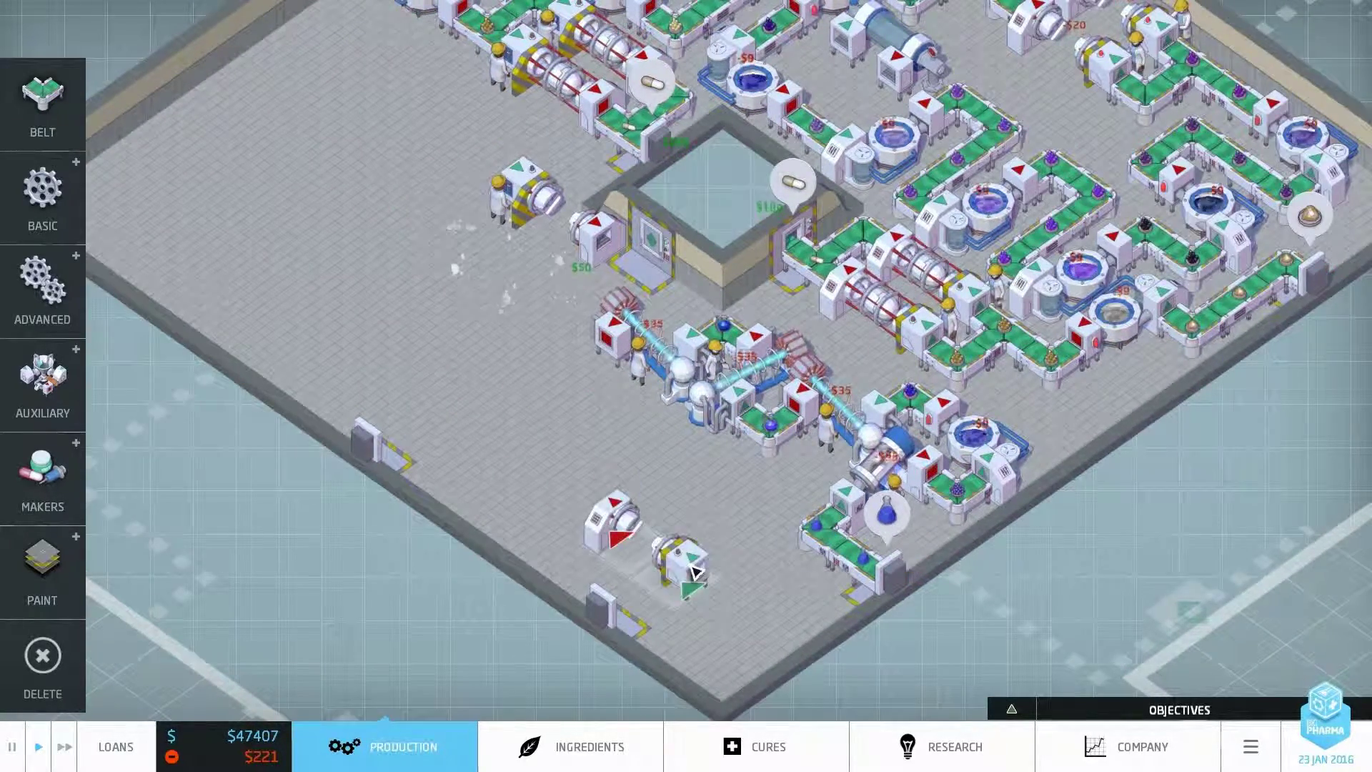
right_click(696, 574)
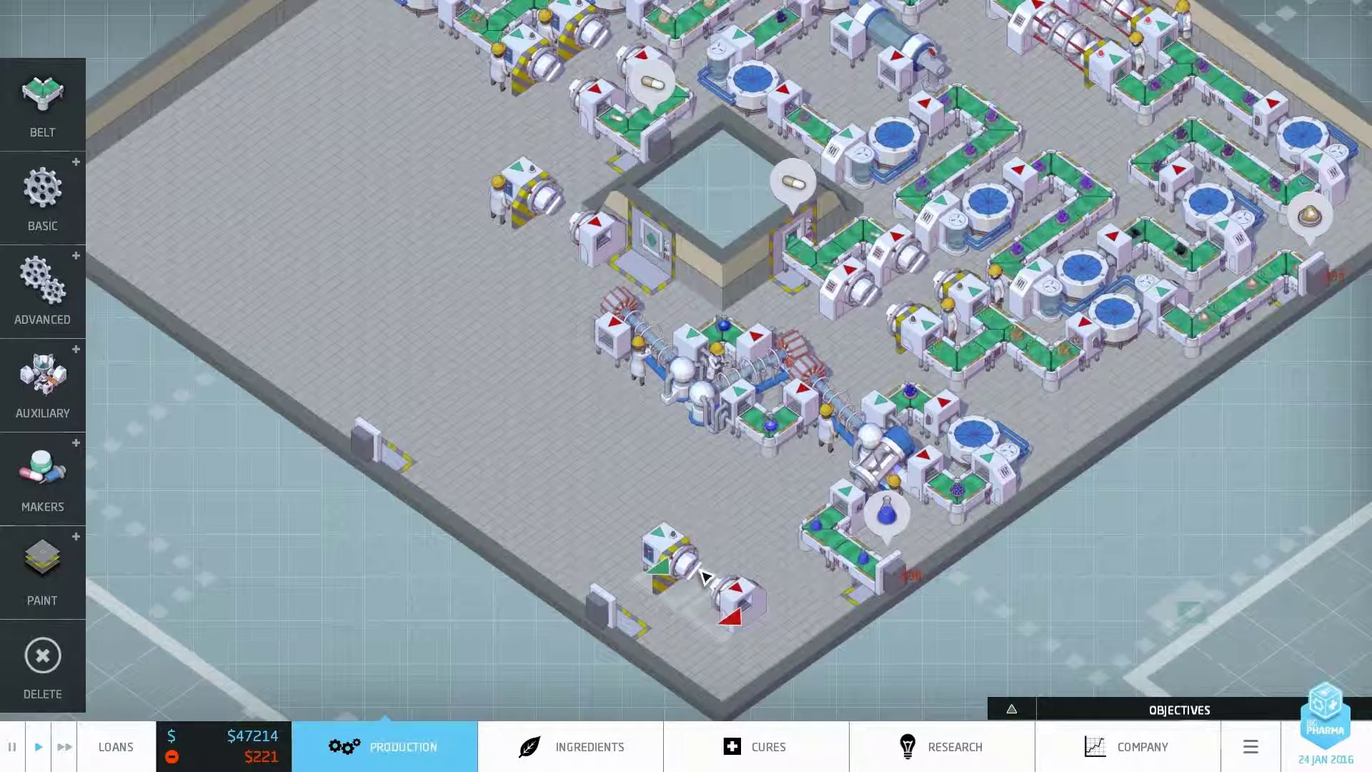
right_click(702, 576)
Move two more machines to the bottom wall and belt them to the line.
left_click_drag(557, 257, 665, 494)
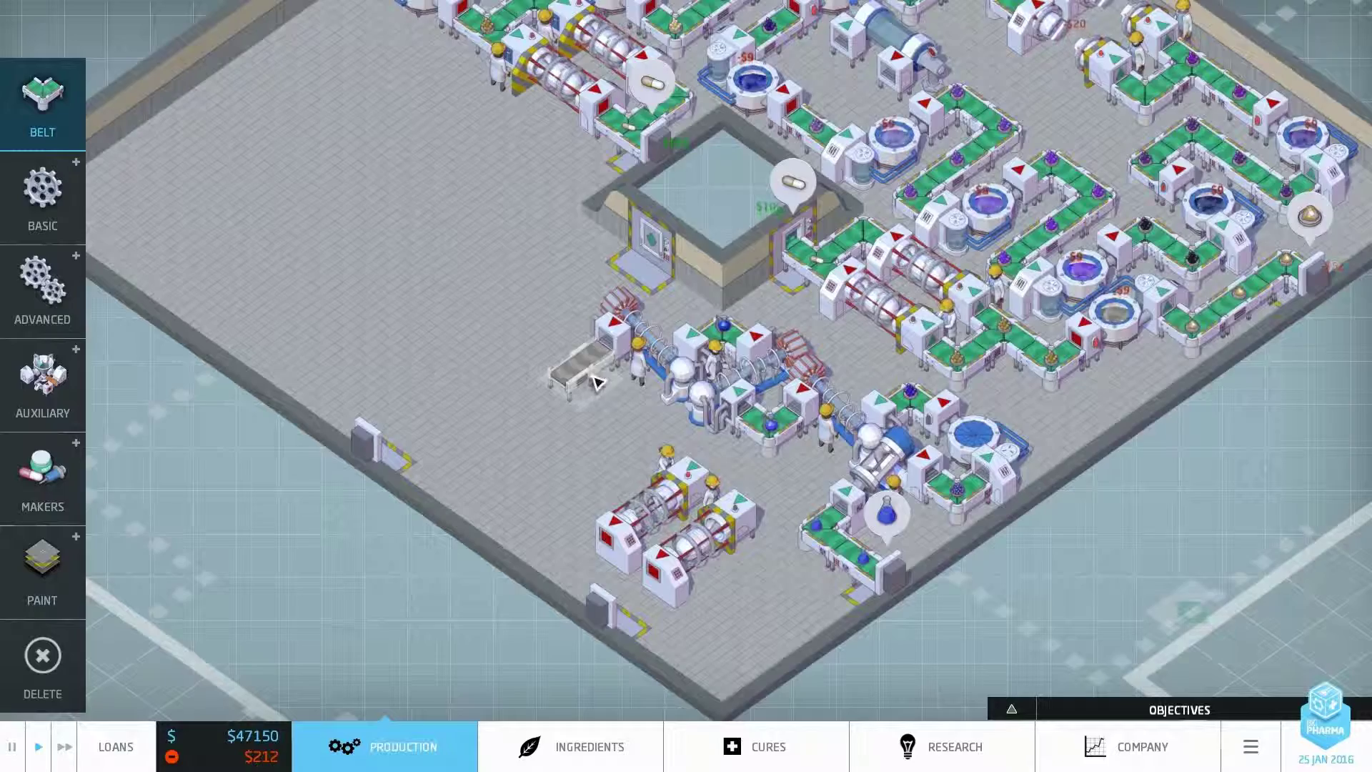
left_click_drag(597, 383, 754, 496)
left_click(765, 504)
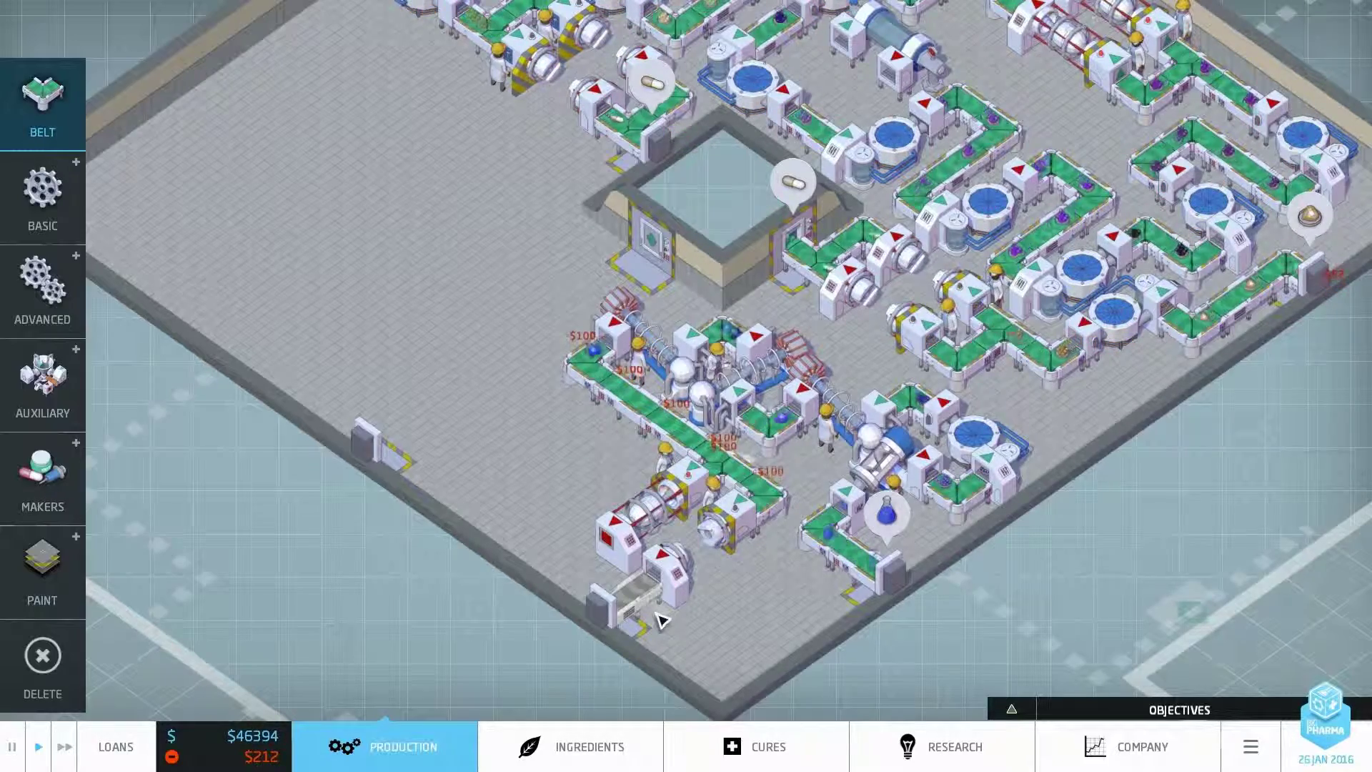
left_click_drag(644, 611, 627, 579)
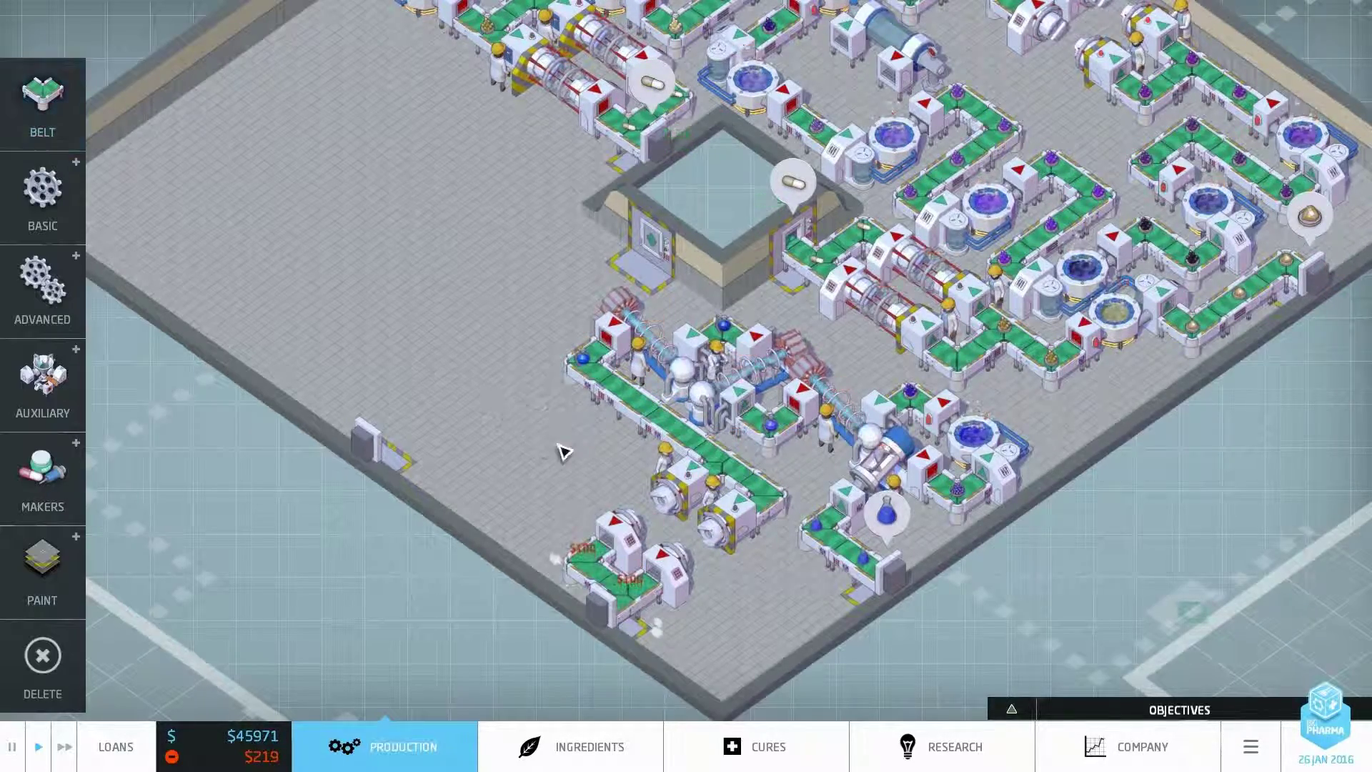
scroll(567, 451, "up", 1)
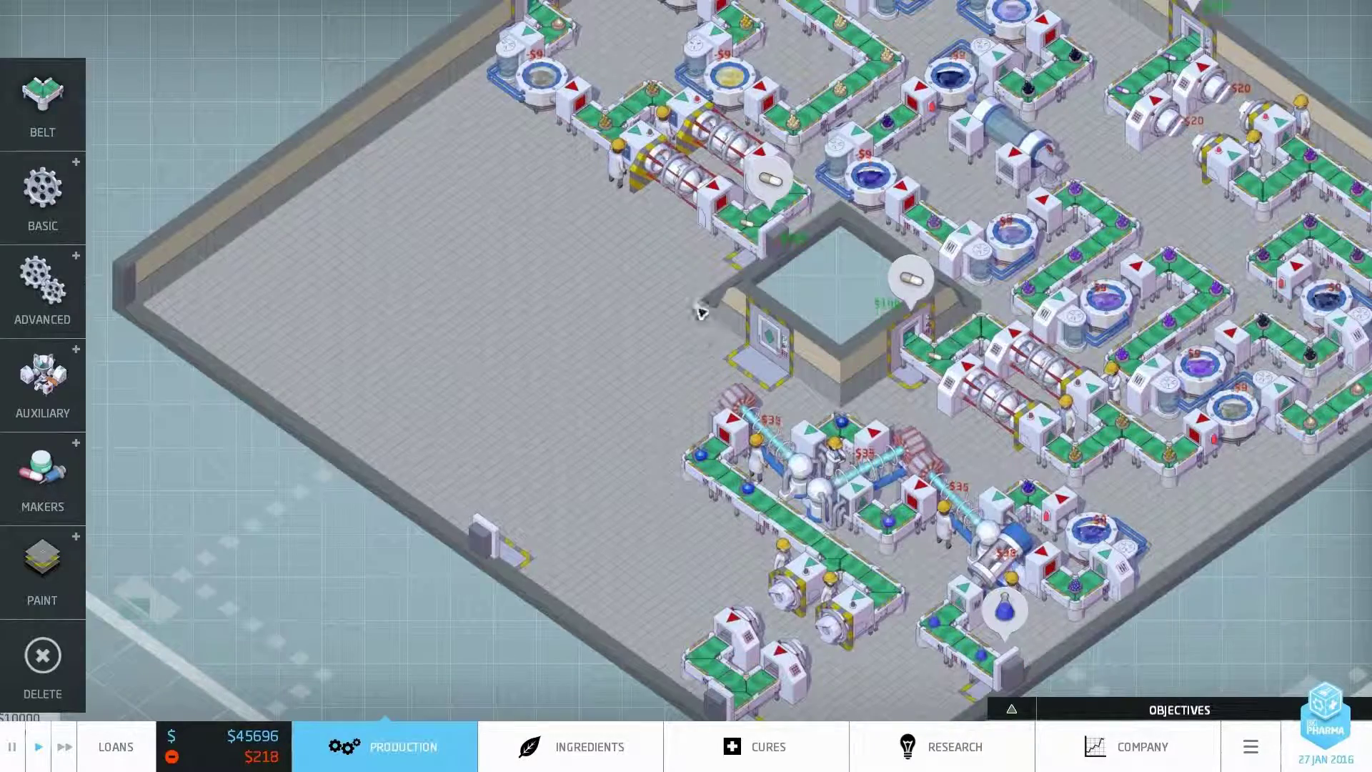
Check the ingredients overview, then press Escape to get back to the factory floor.
left_click(780, 335)
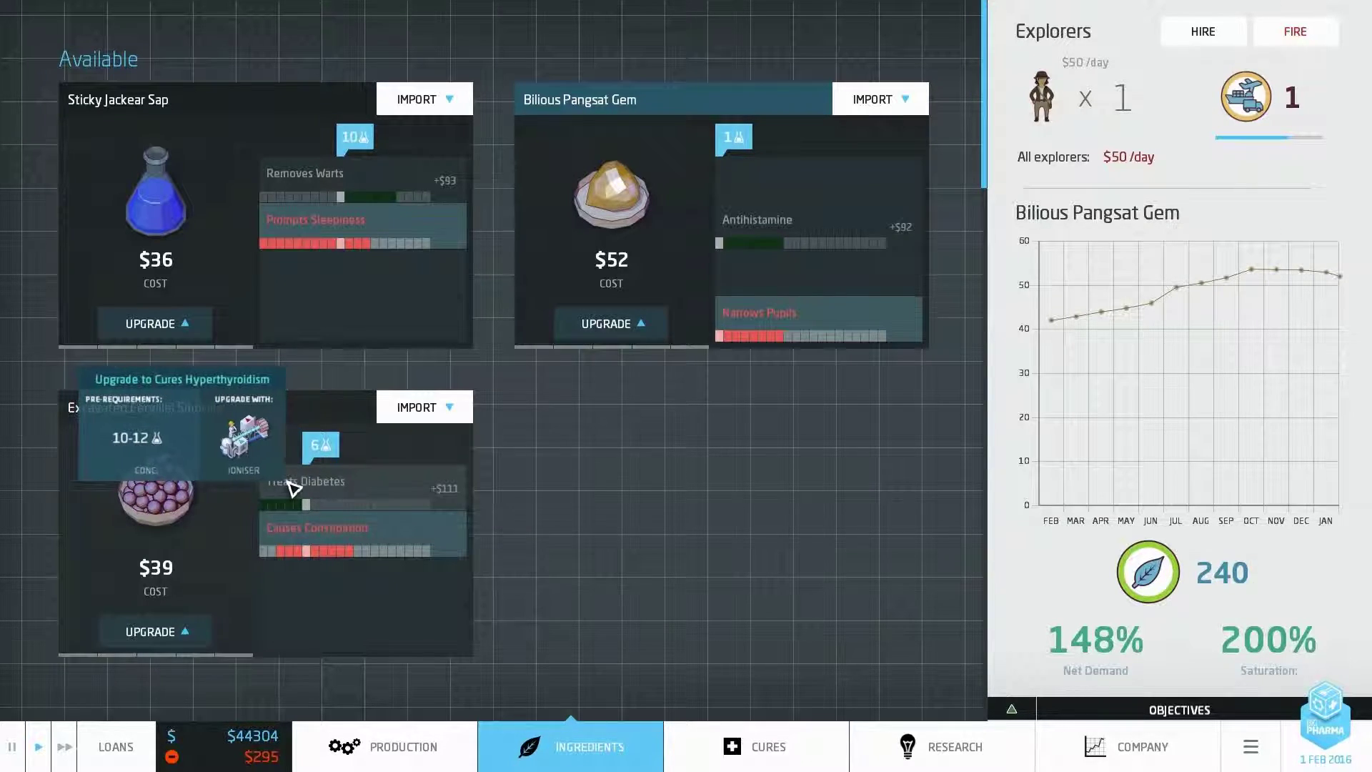
key("Escape")
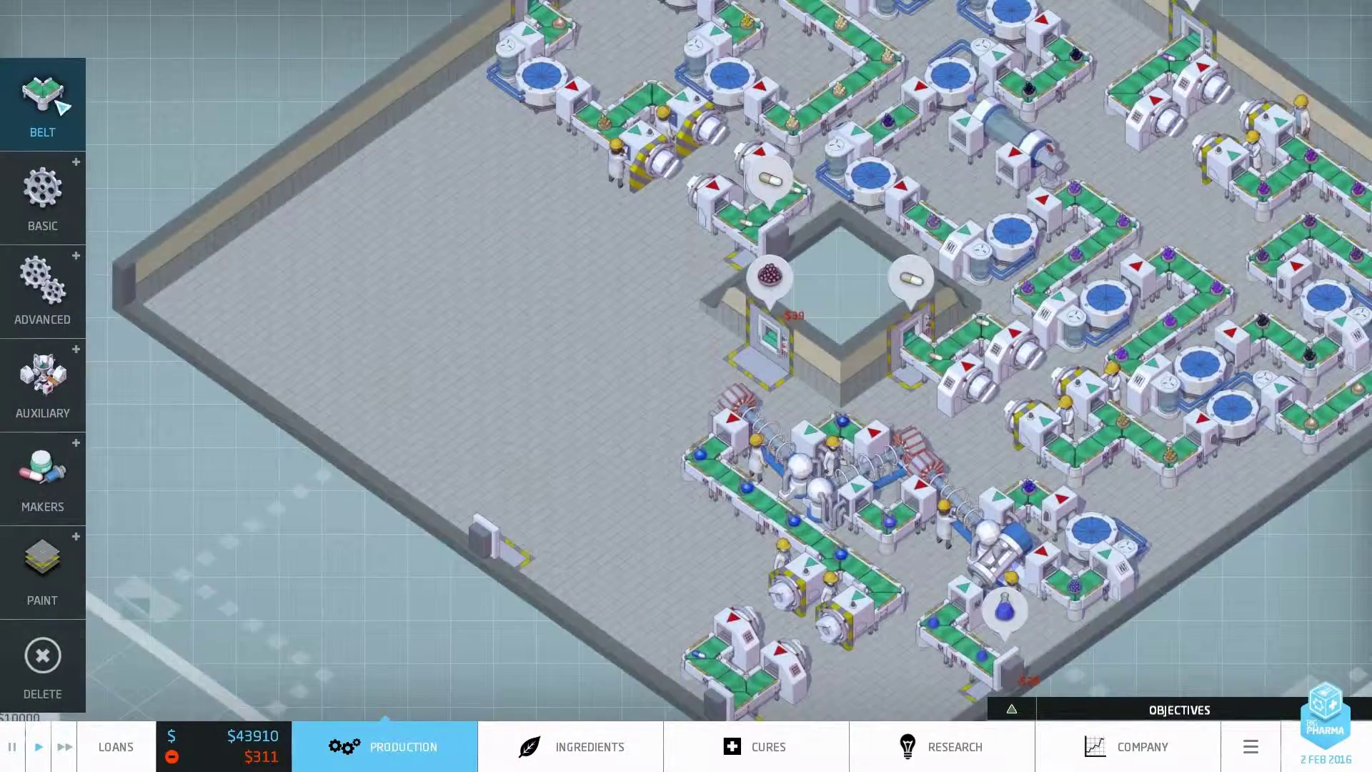
scroll(63, 103, "down", 2)
Place an agglomerator, evaporator and ioniser beside the smoke import and belt them together.
left_click(43, 195)
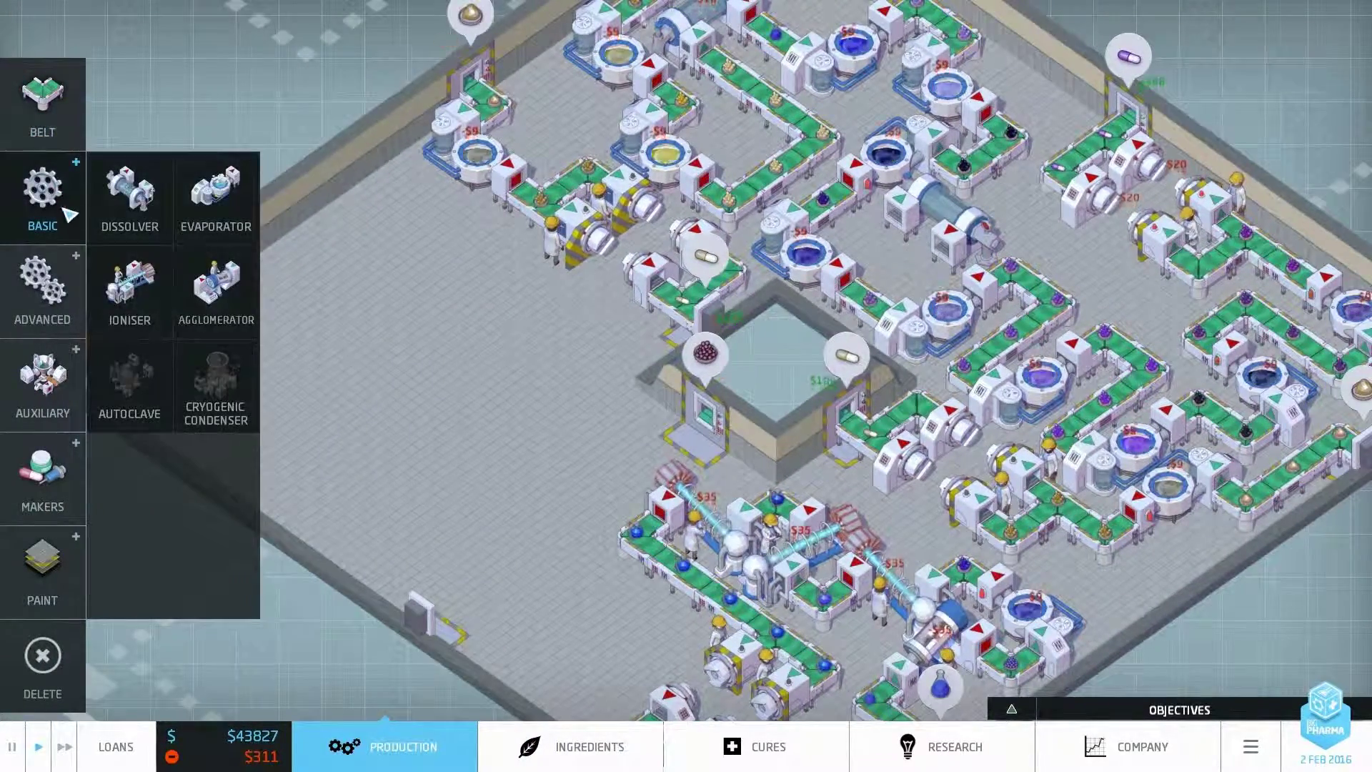
left_click(242, 305)
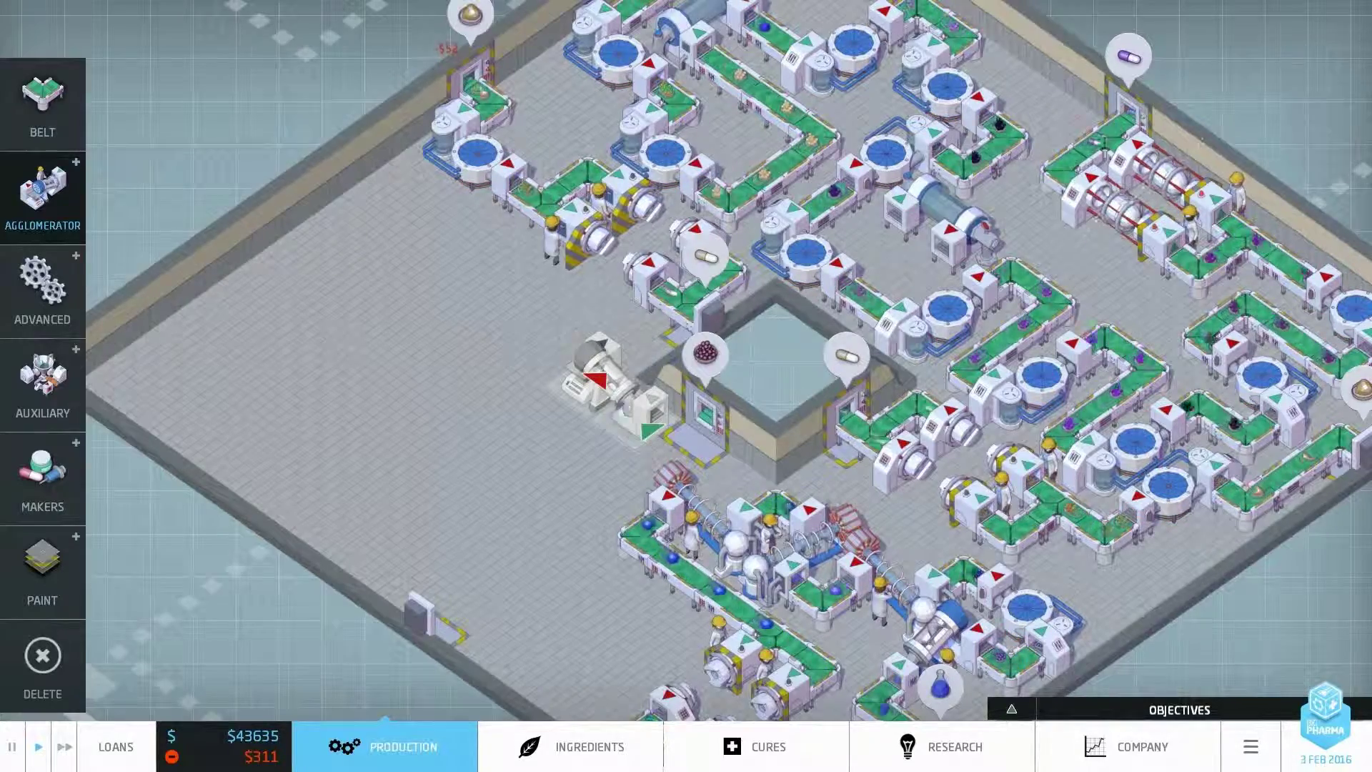
left_click(610, 389)
left_click(44, 195)
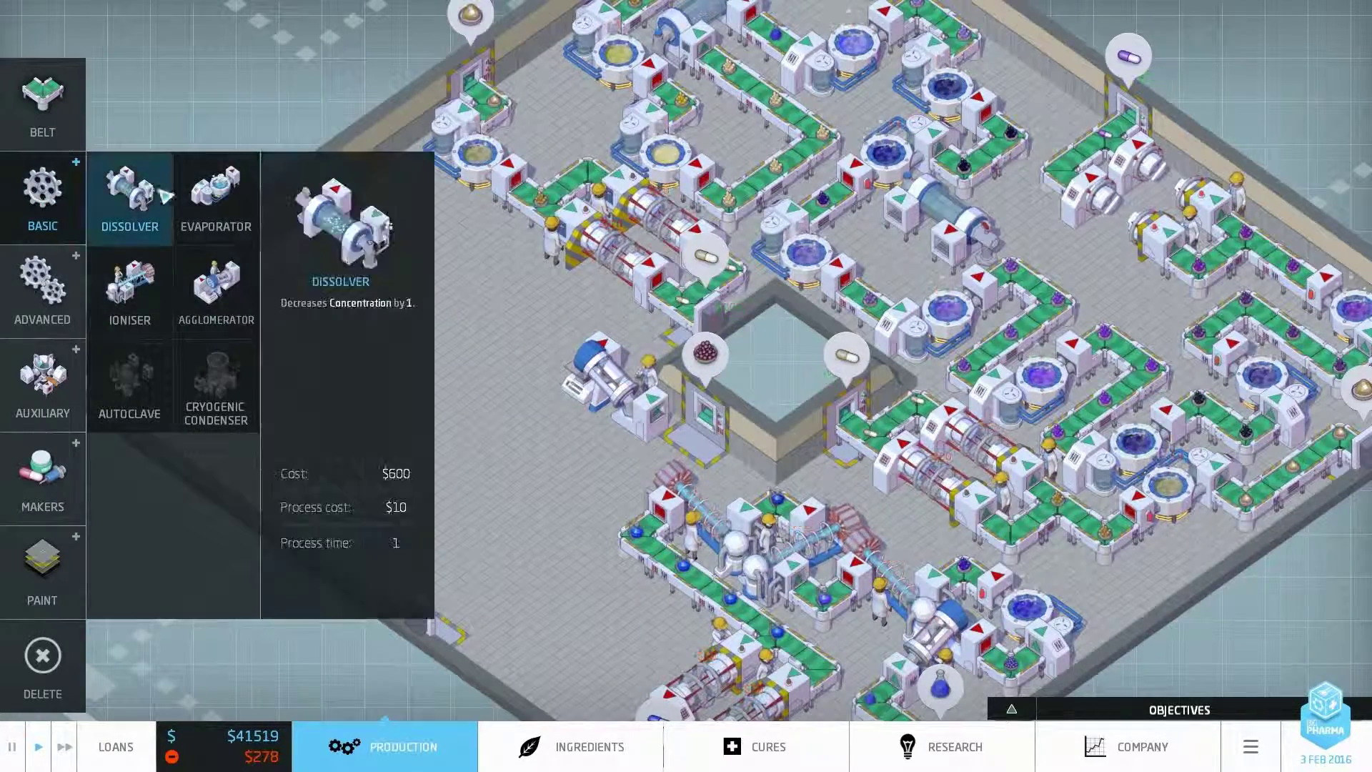
left_click(133, 195)
left_click(591, 334)
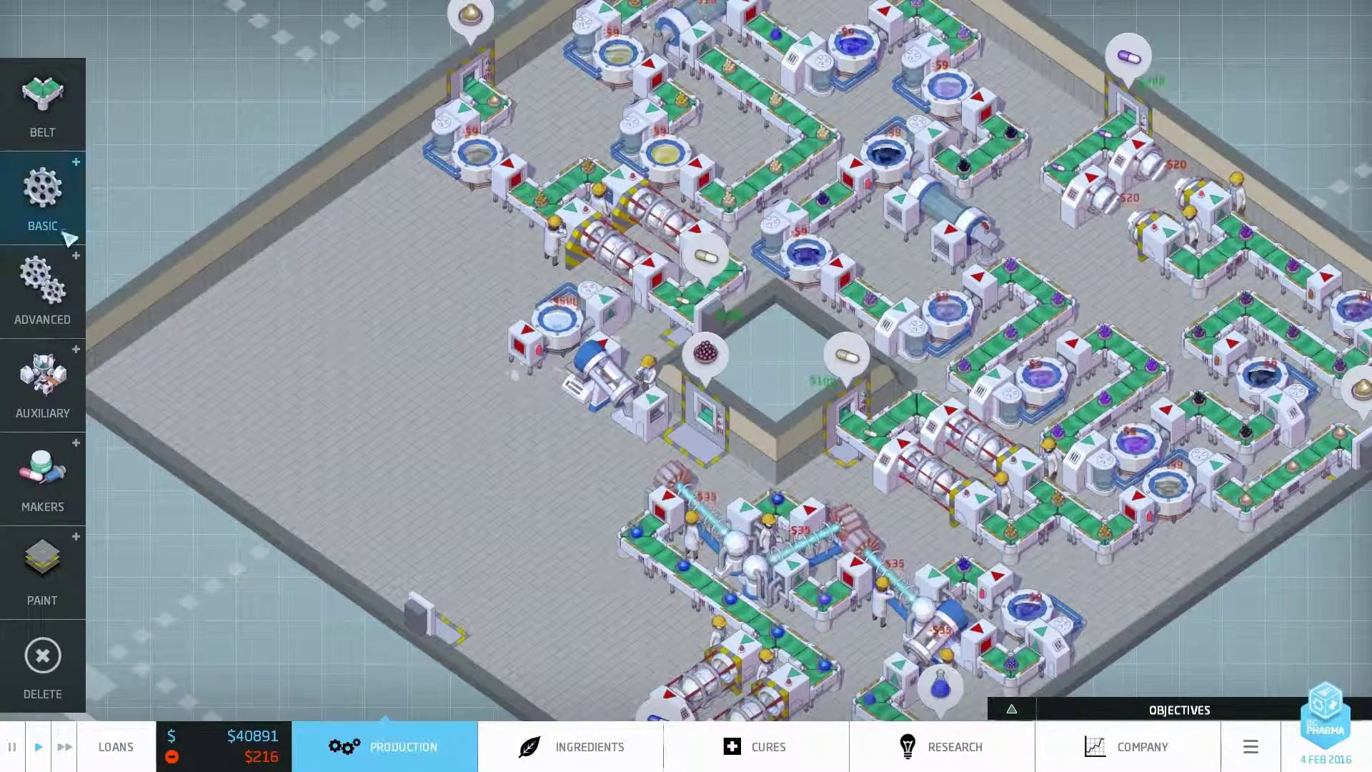
left_click(43, 195)
left_click(134, 289)
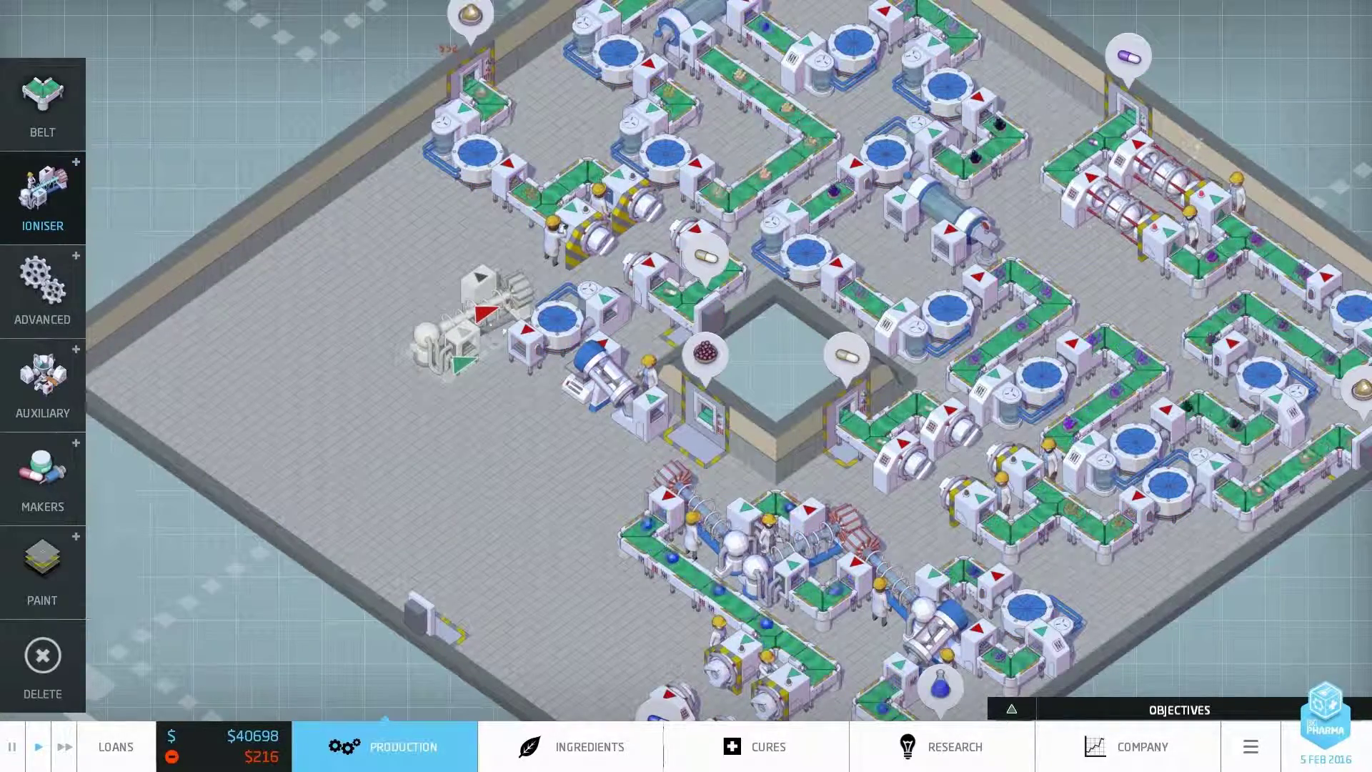
left_click(461, 322)
left_click(687, 418)
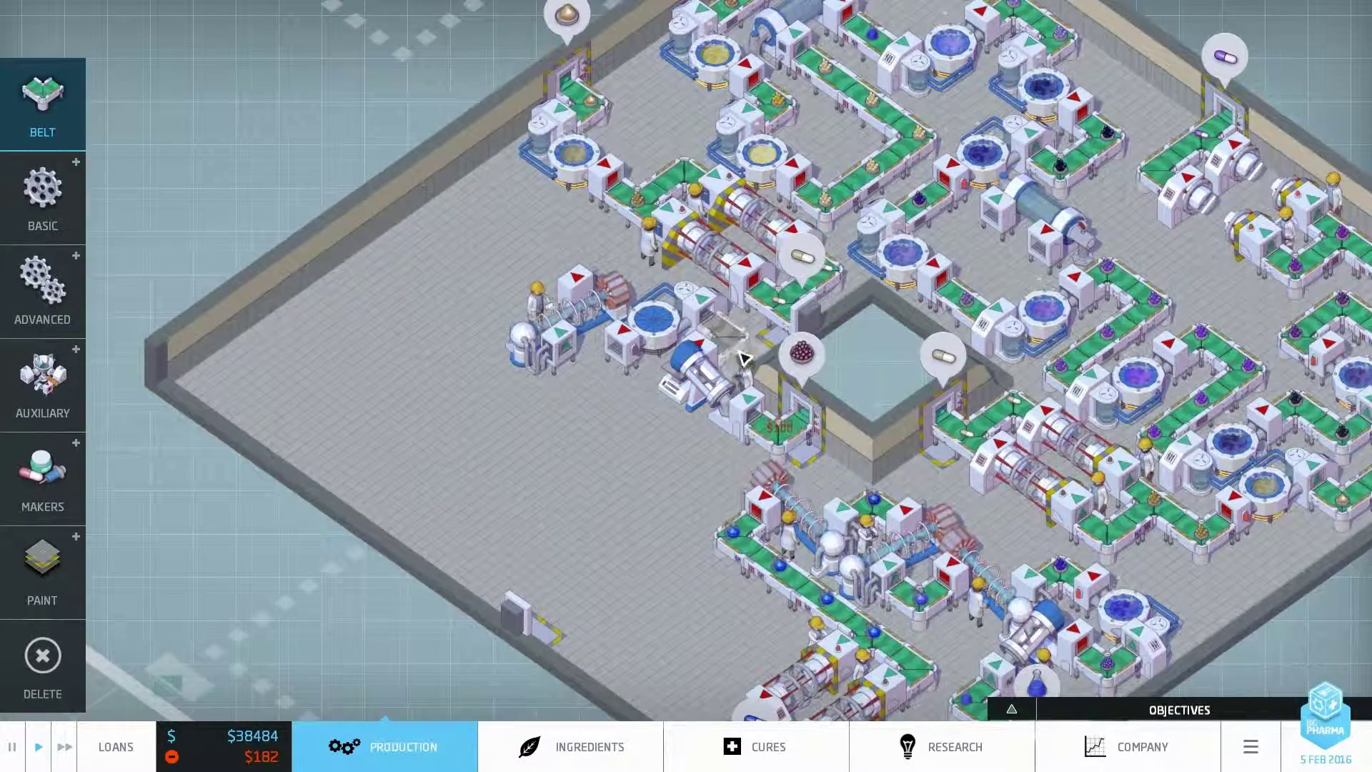
scroll(602, 392, "down", 3)
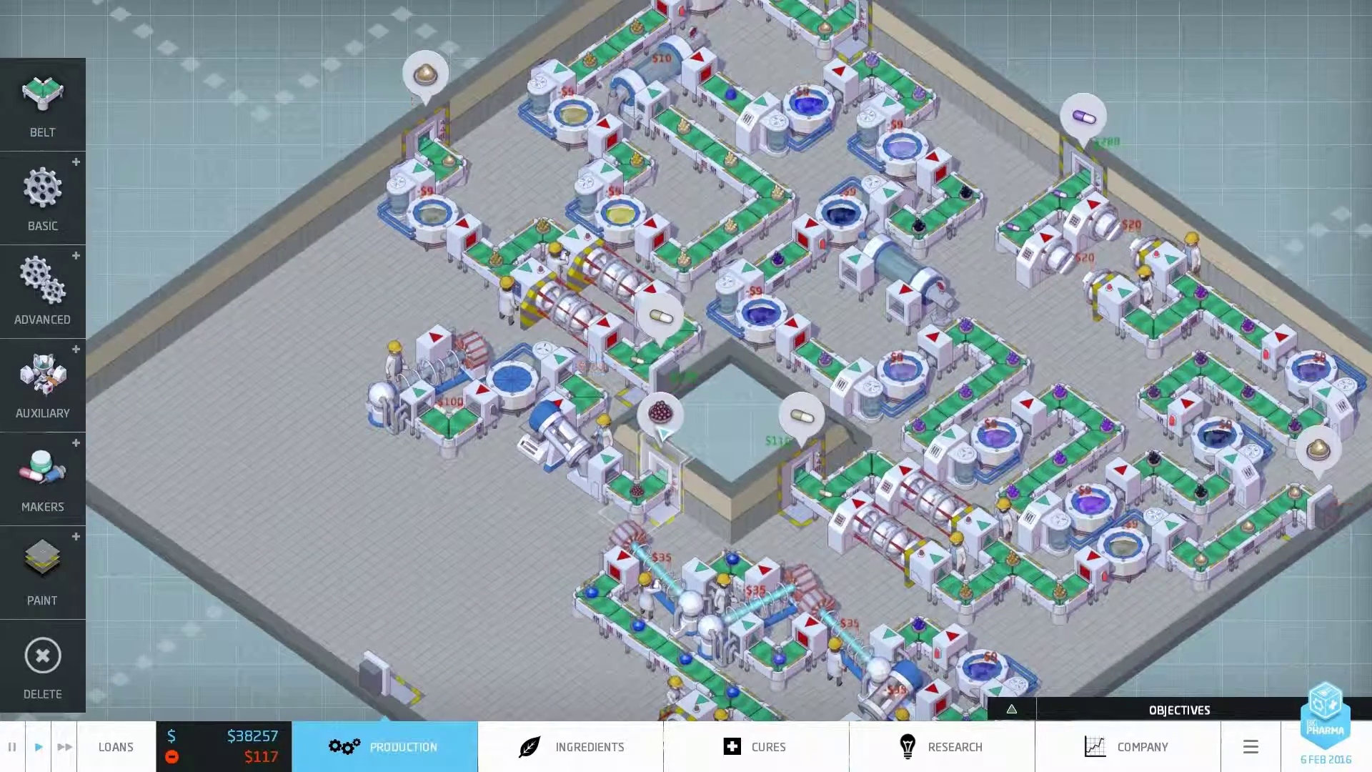
Inspect the Excavated Fervillei Smoke import and the new agglomerator's details.
left_click(660, 413)
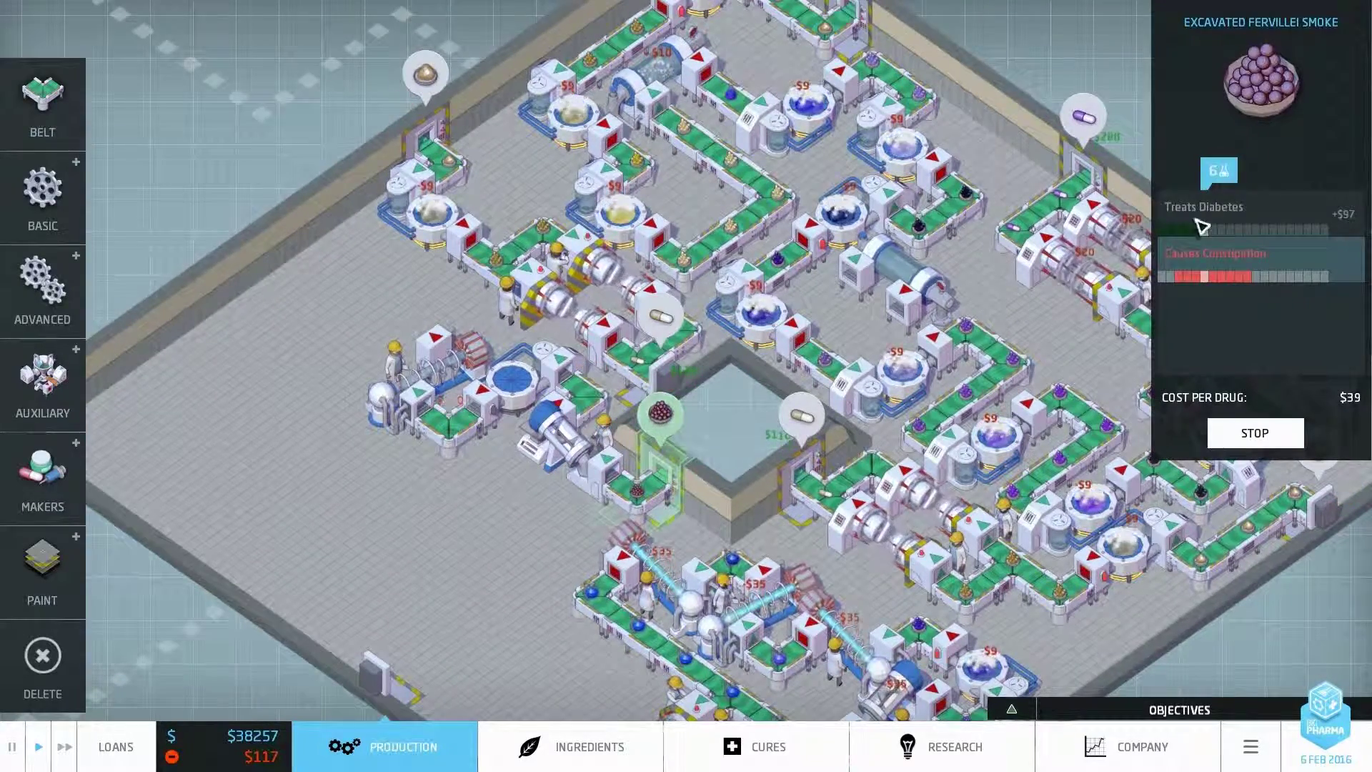
left_click(556, 456)
left_click_drag(556, 456, 579, 375)
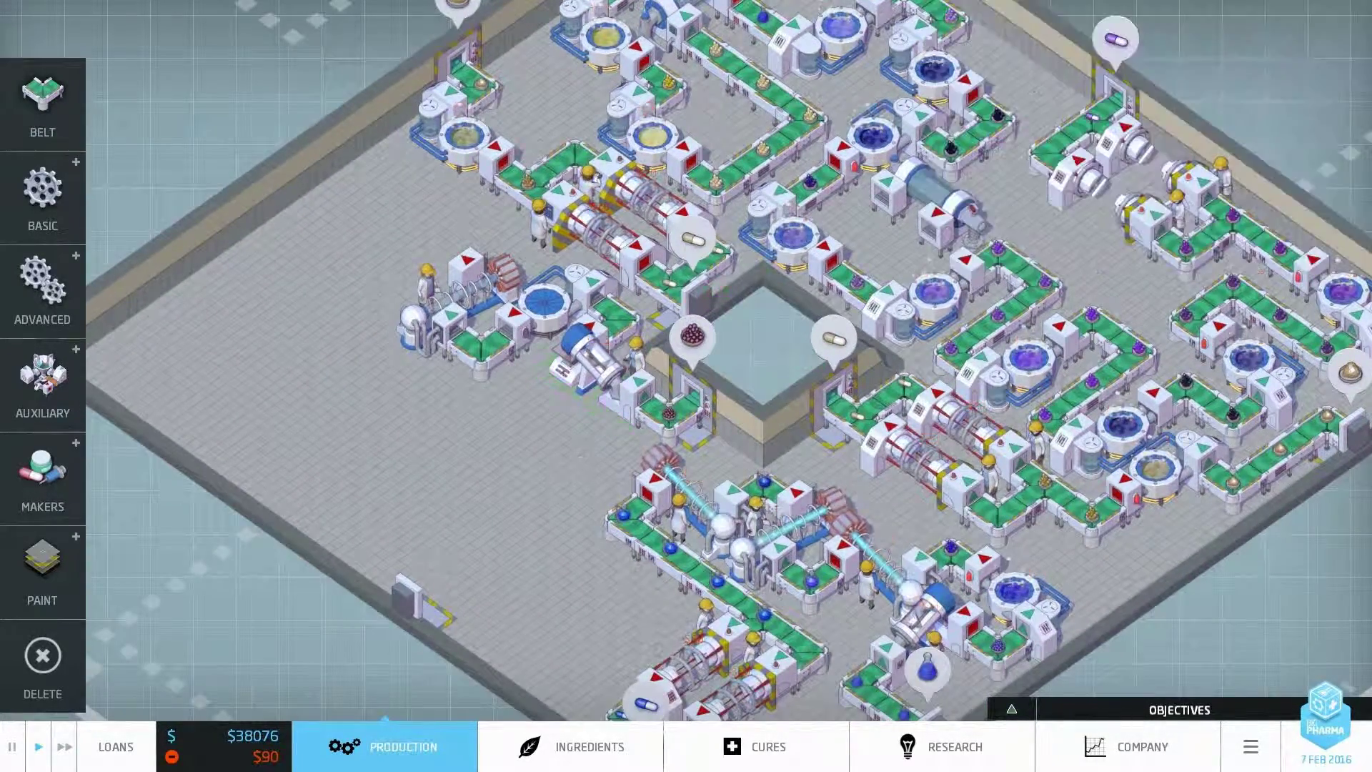
left_click_drag(686, 429, 628, 384)
left_click(633, 601)
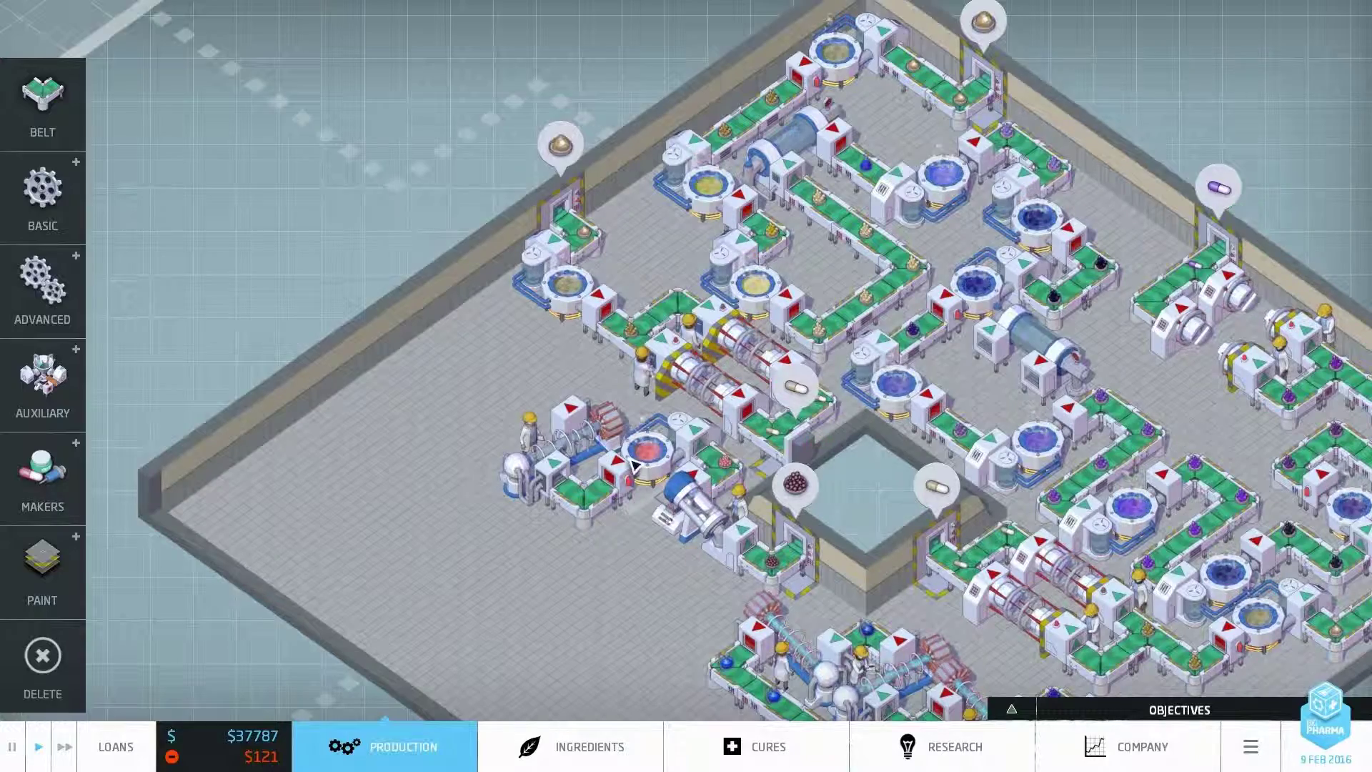
left_click(636, 463)
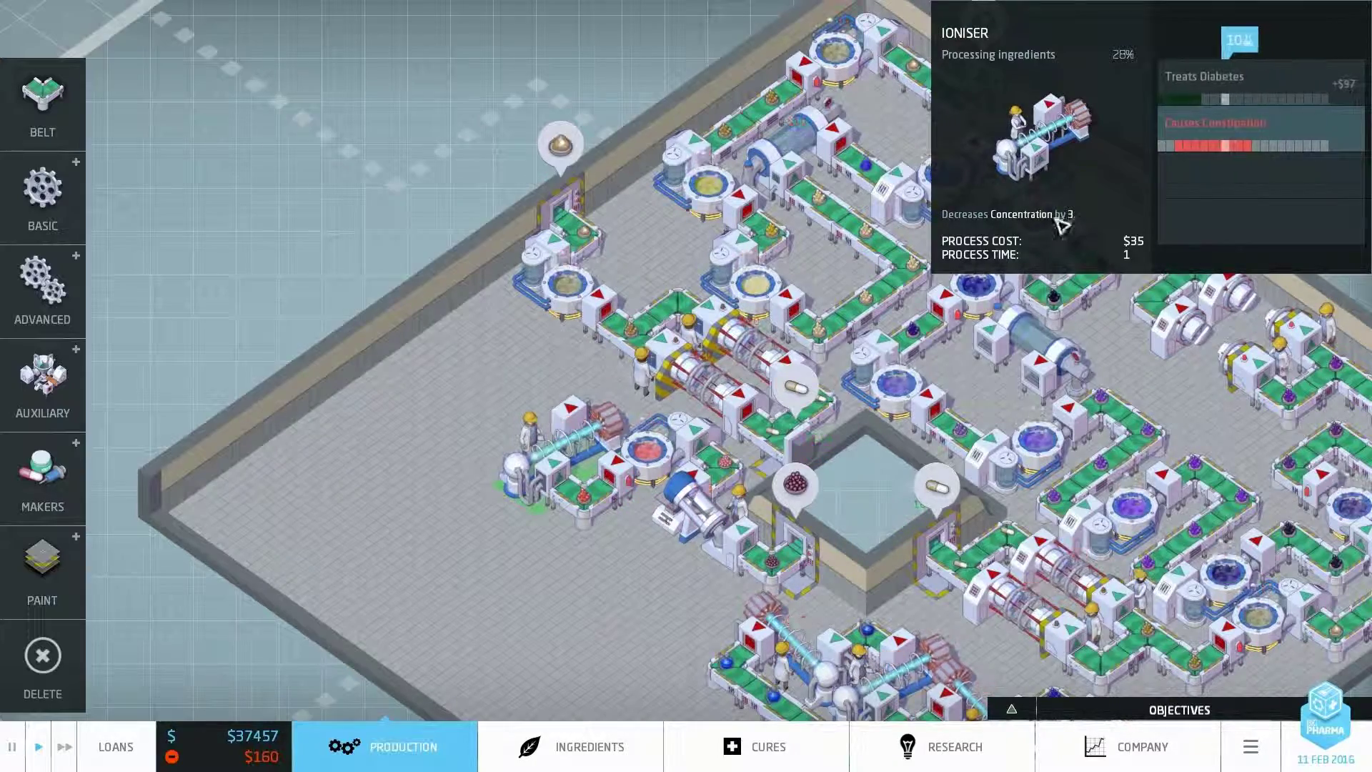
mouse_move(1230, 107)
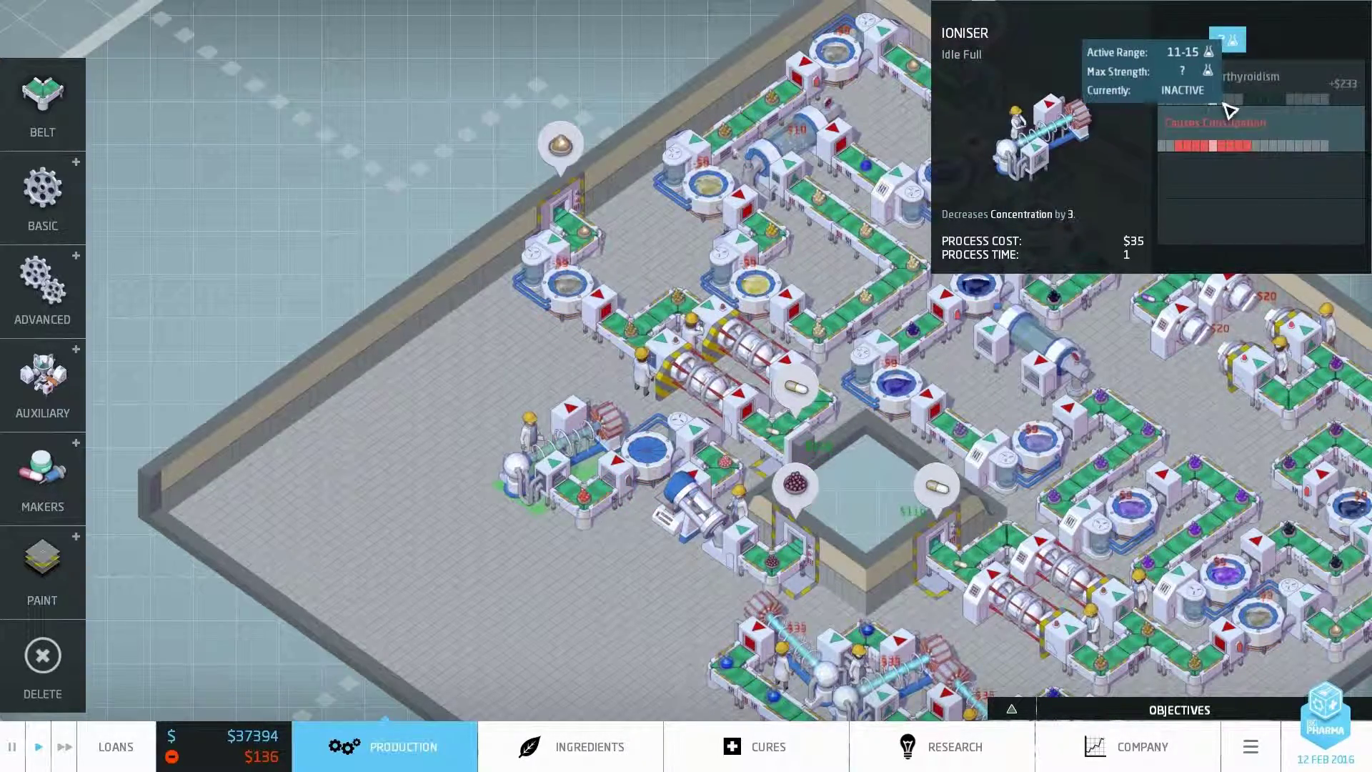
scroll(387, 464, "down", 3)
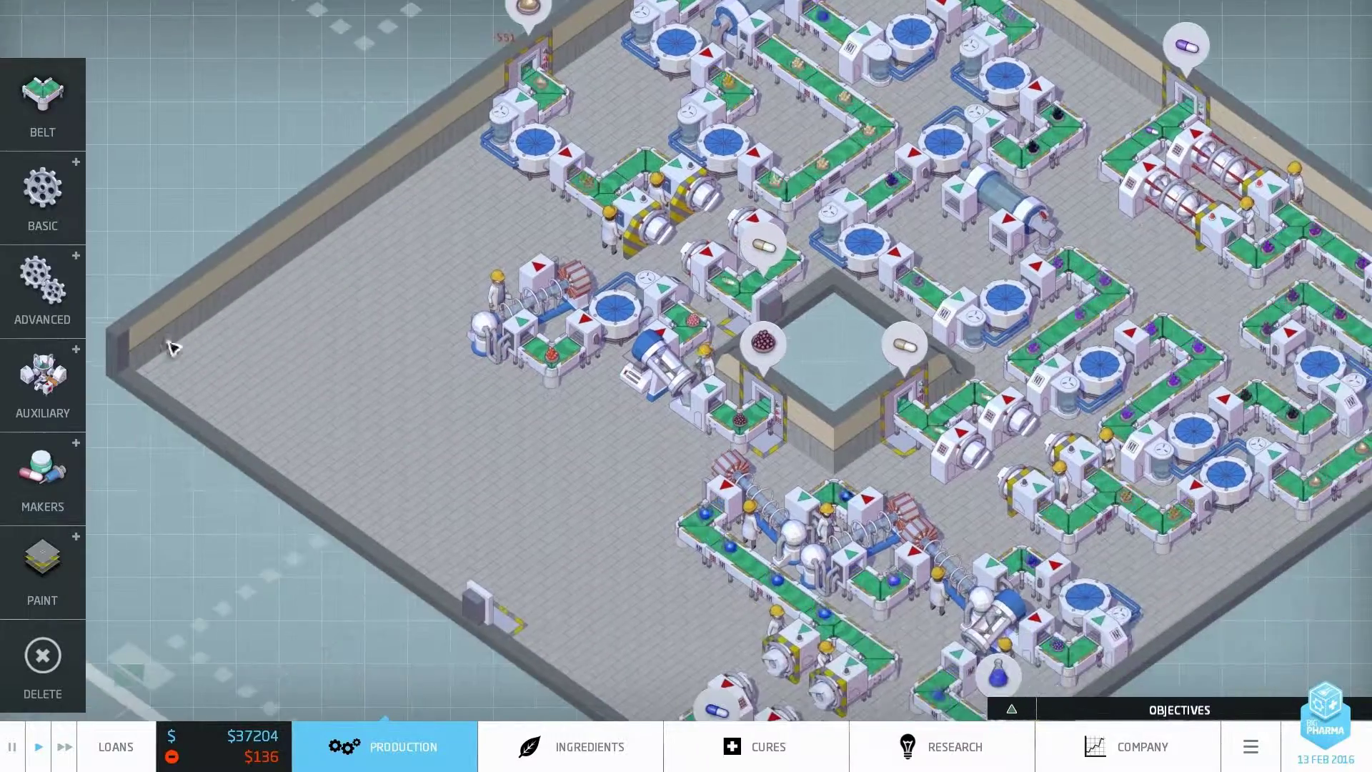
Add a second agglomerator ahead of the ioniser and a second evaporator at the line's start.
left_click(42, 199)
left_click(218, 288)
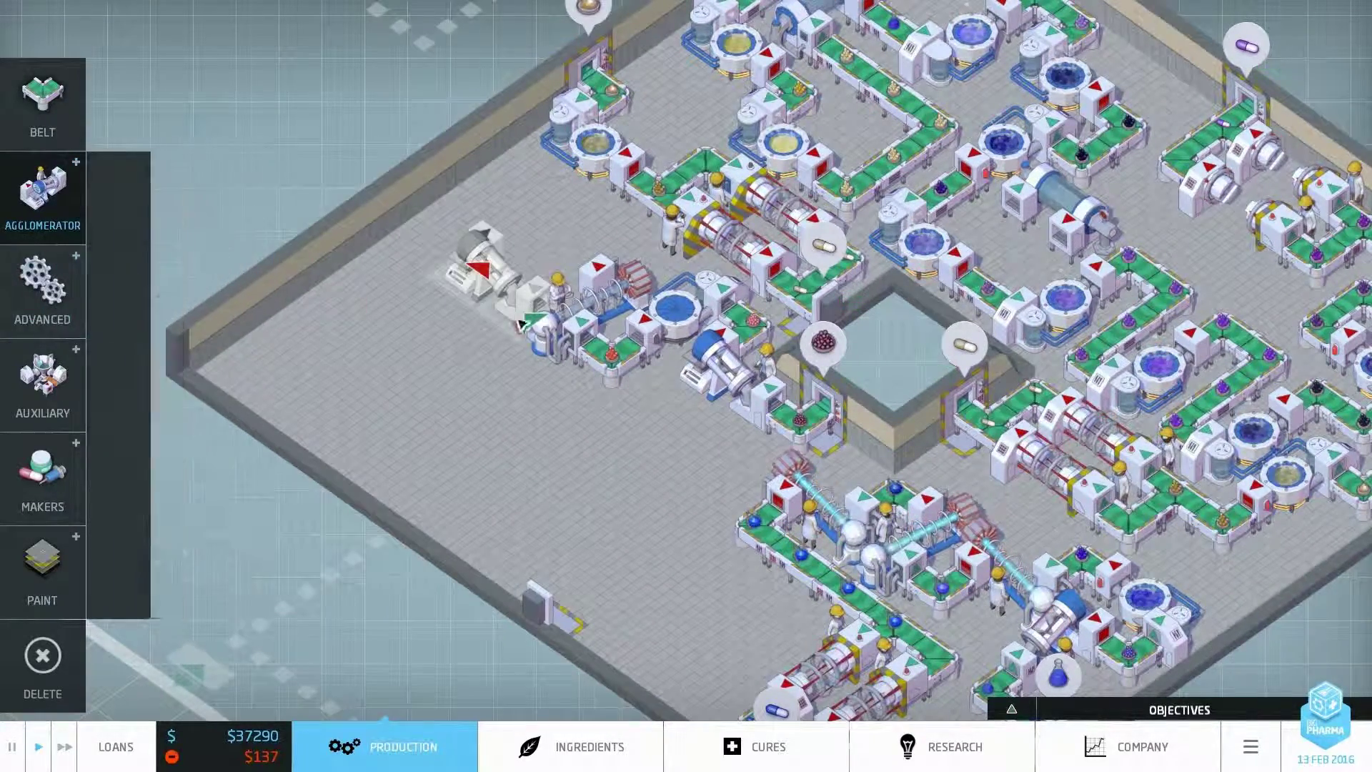
left_click(521, 310)
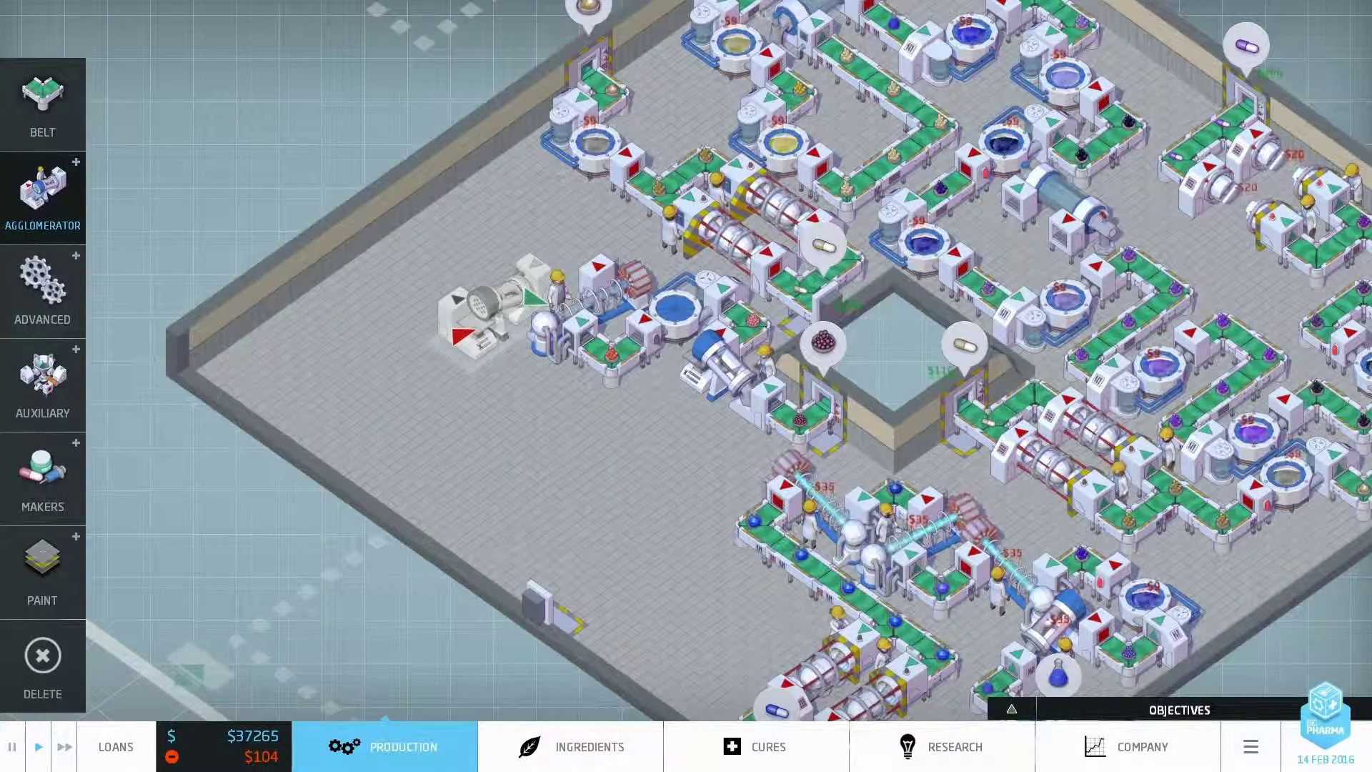
right_click(451, 214)
left_click(44, 199)
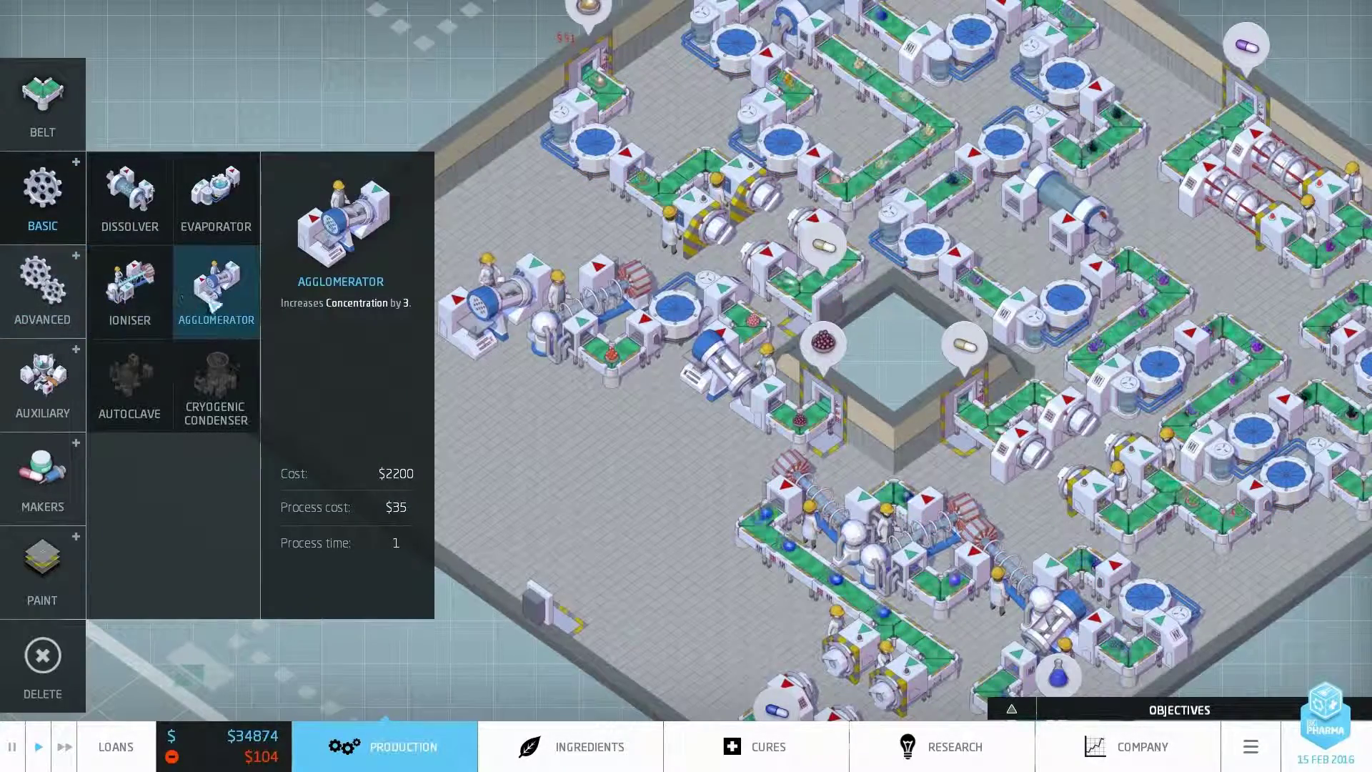
left_click(216, 193)
left_click(410, 368)
right_click(411, 368)
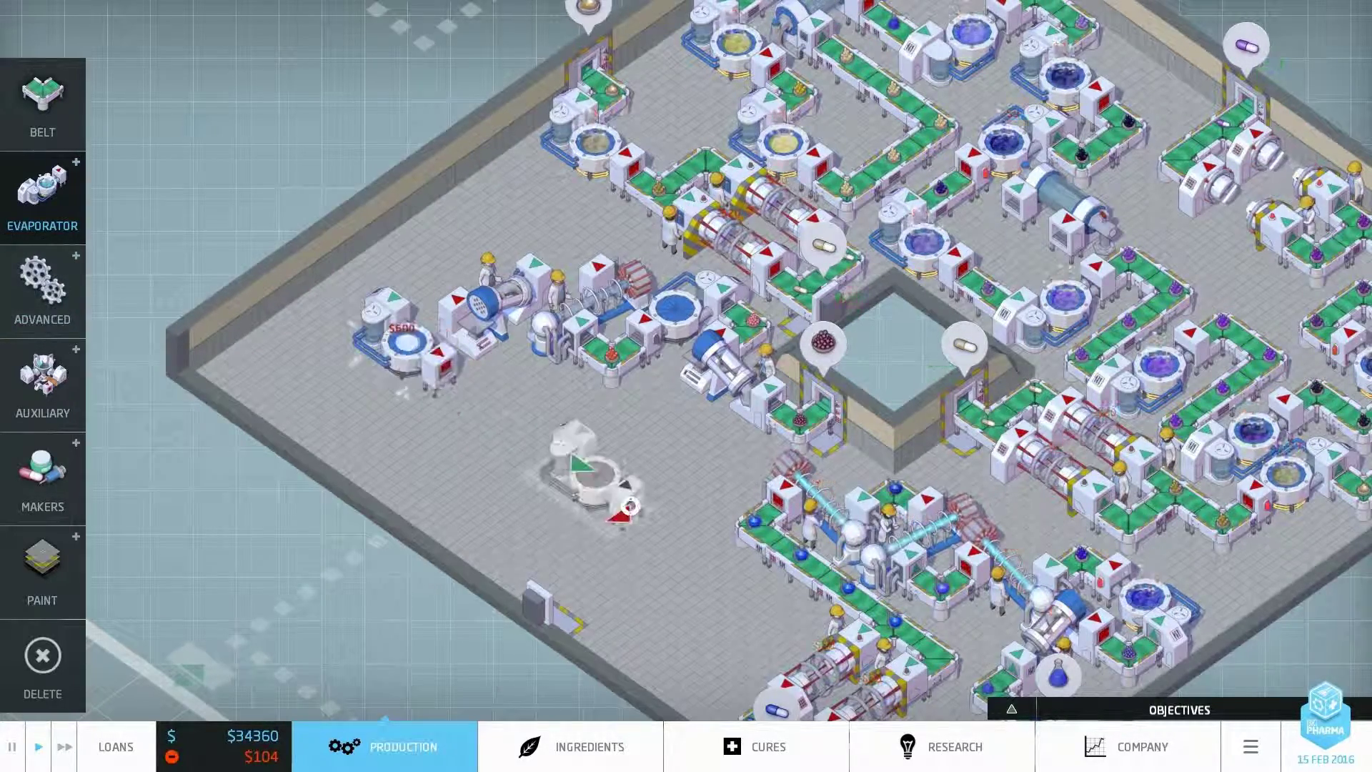
scroll(537, 376, "down", 2)
Place two pill printers on the factory floor.
key("Left")
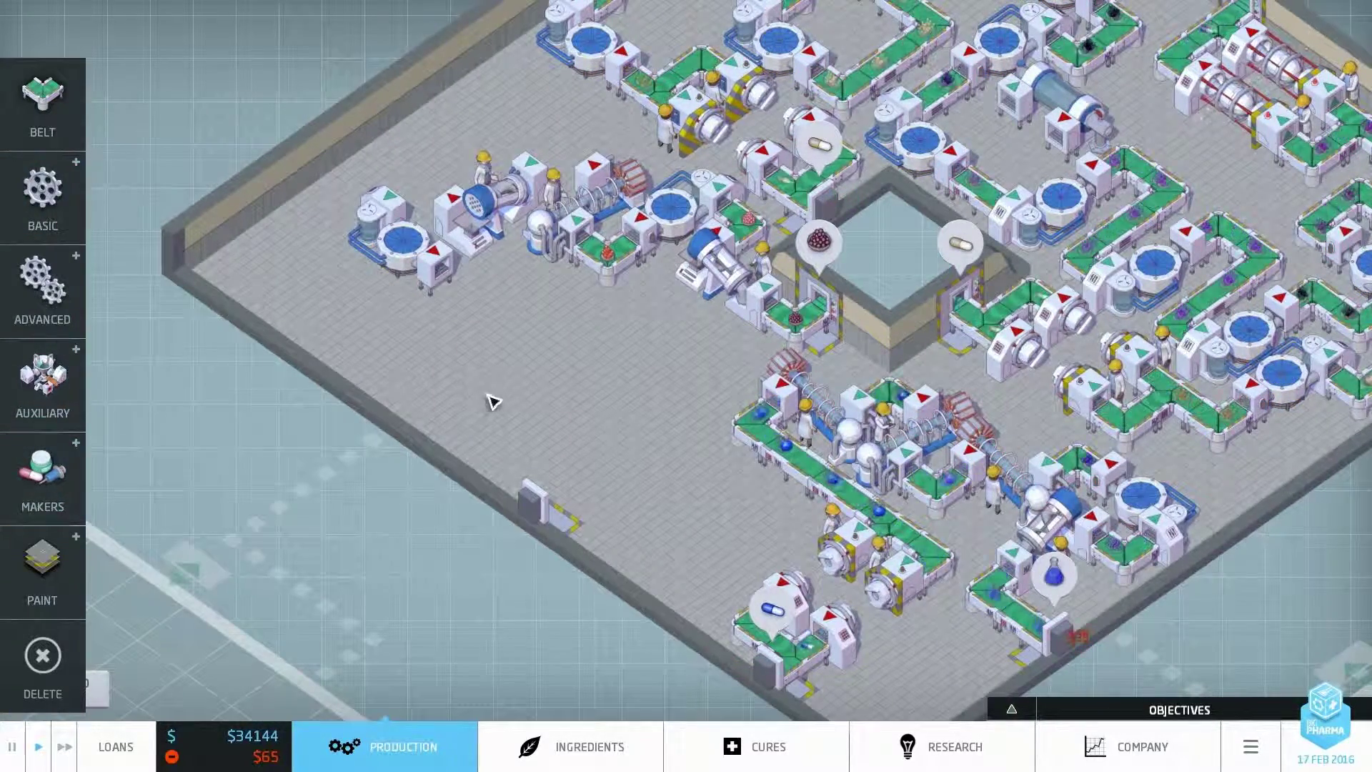
key("5")
left_click(504, 428)
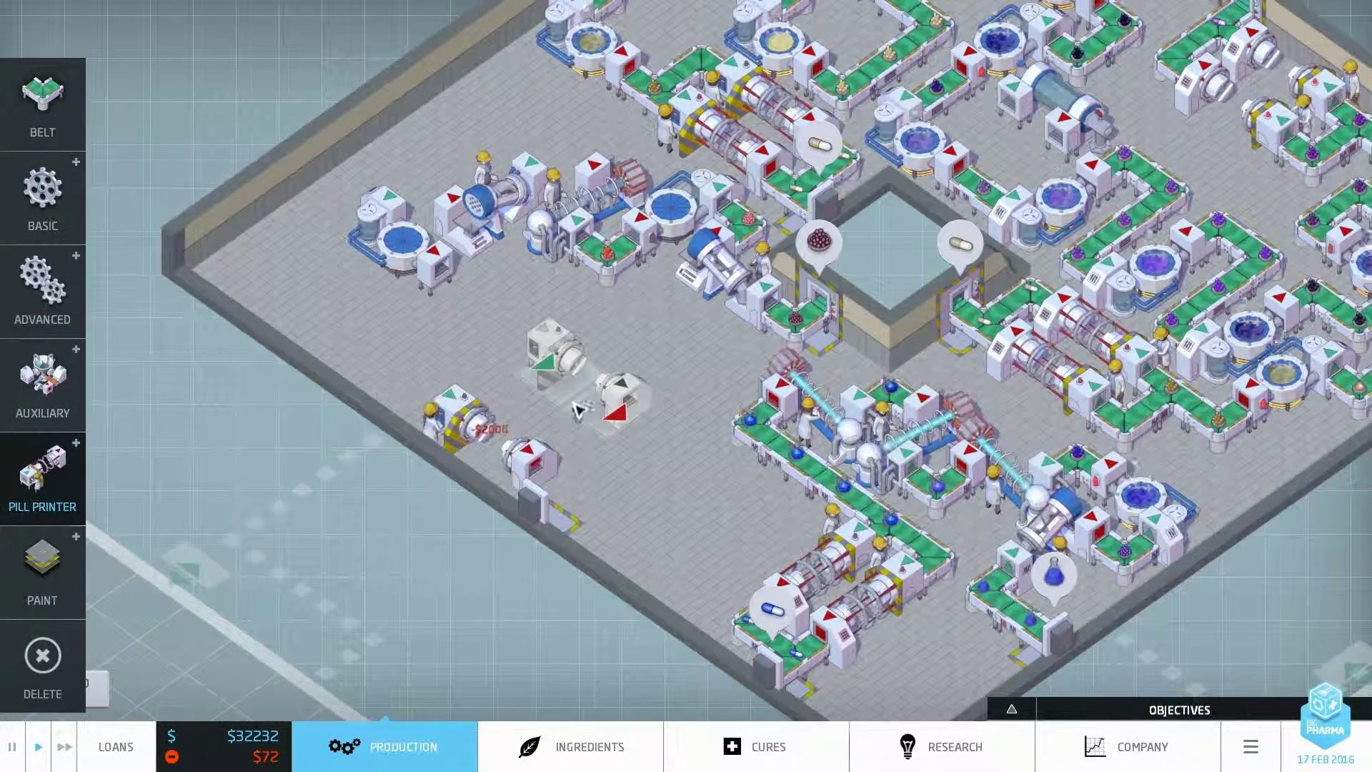
left_click(617, 414)
right_click(580, 419)
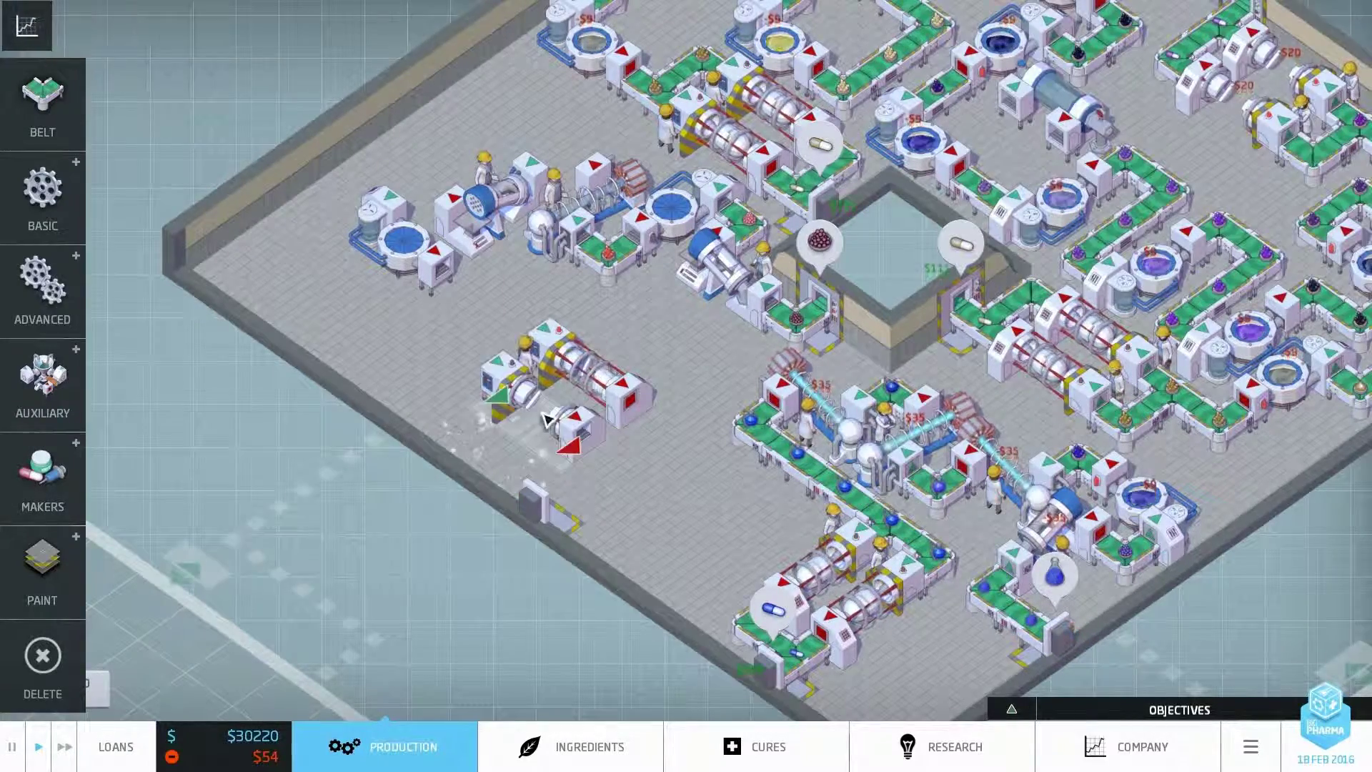
Belt the new line to the pill printers and speed up the game clock.
left_click(560, 169)
left_click(420, 203)
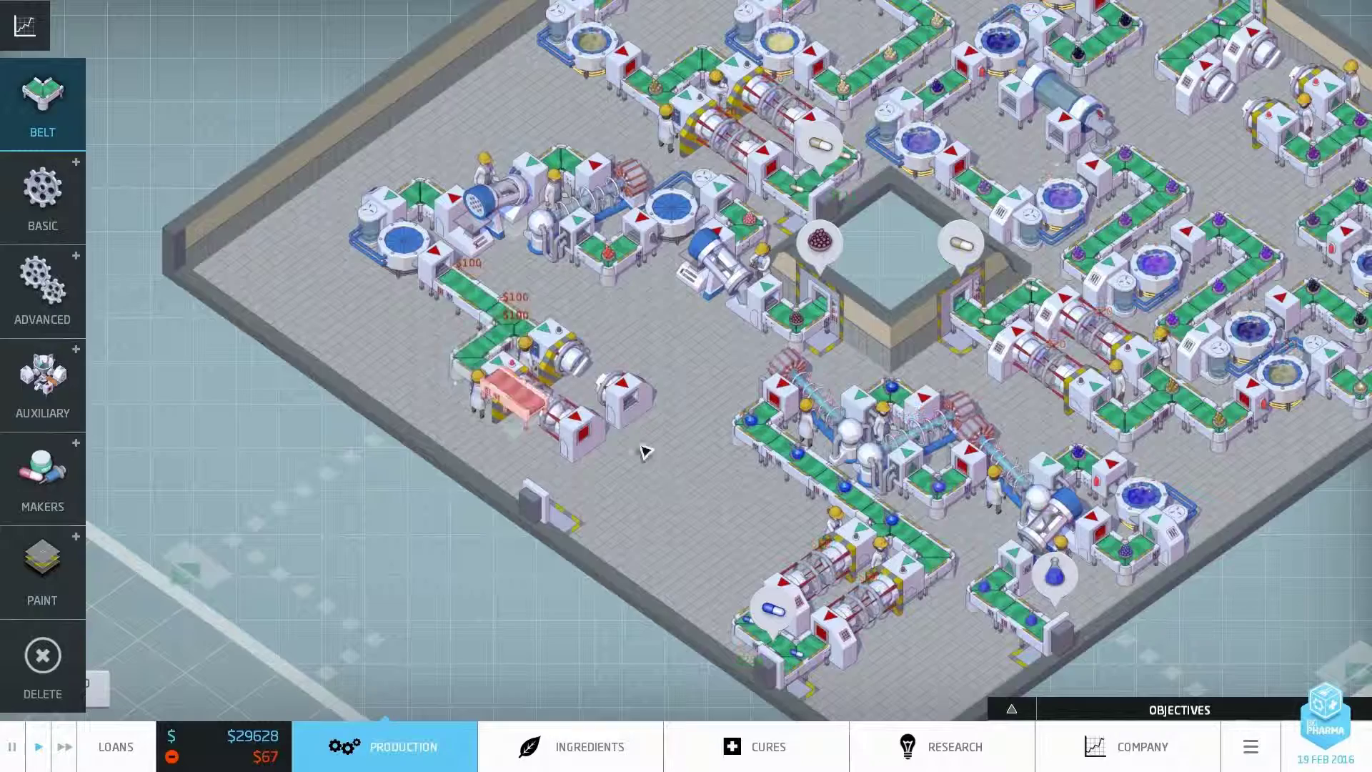
left_click_drag(515, 391, 644, 472)
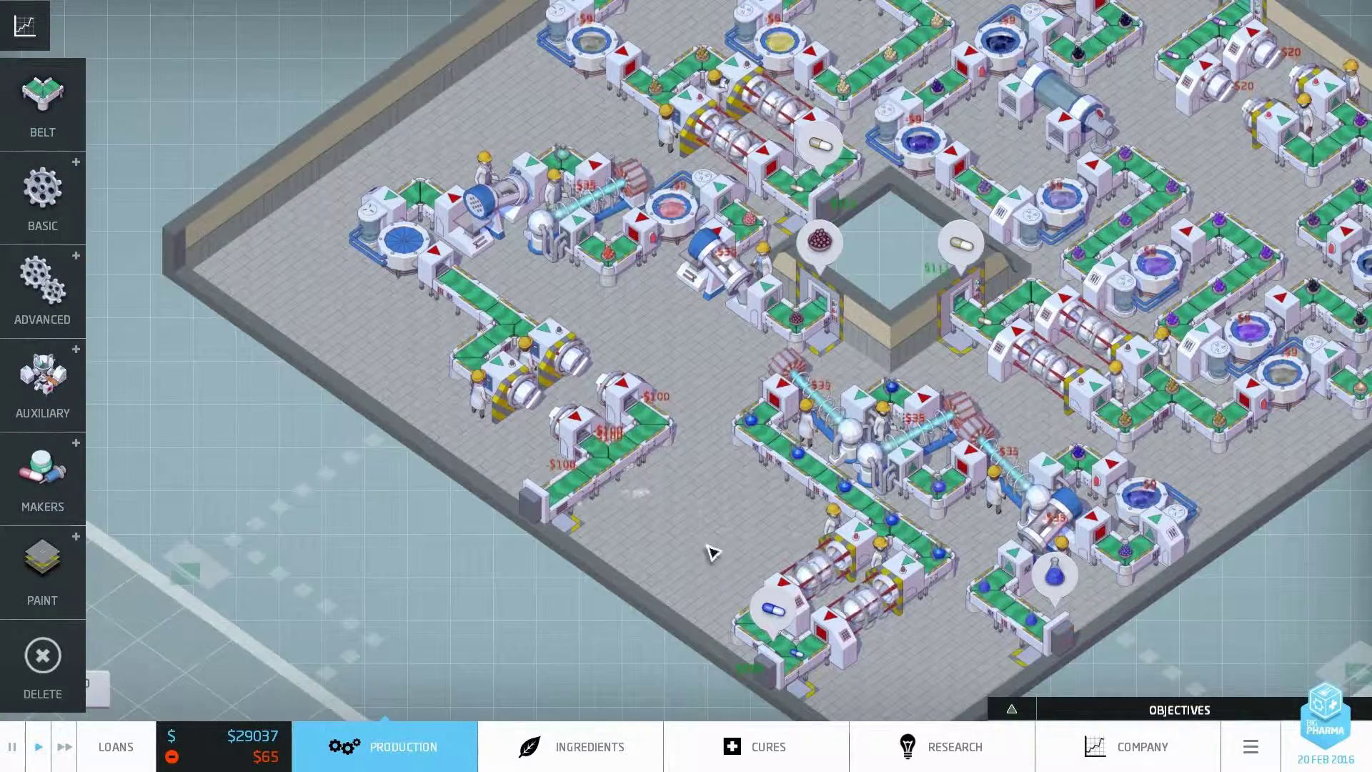
scroll(713, 553, "down", 3)
scroll(354, 643, "up", 3)
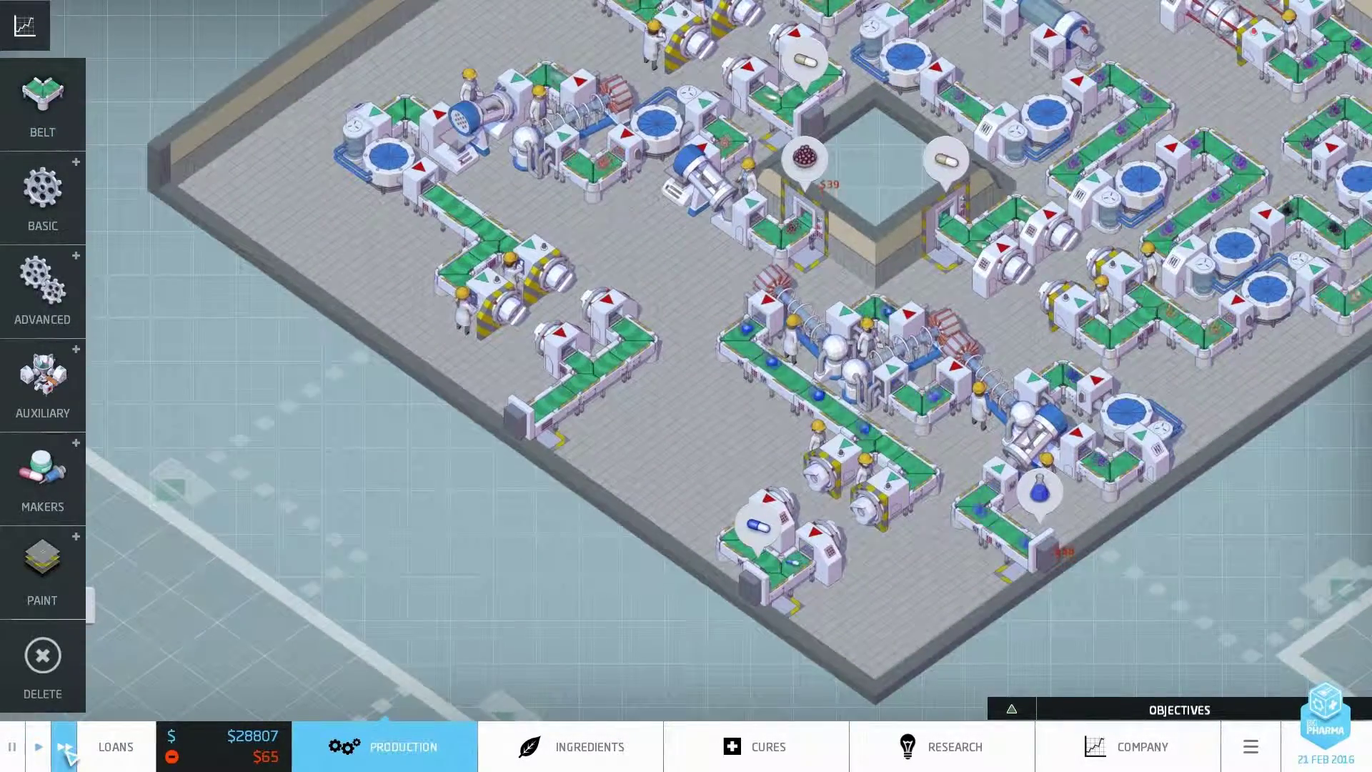
left_click(66, 751)
scroll(309, 489, "down", 2)
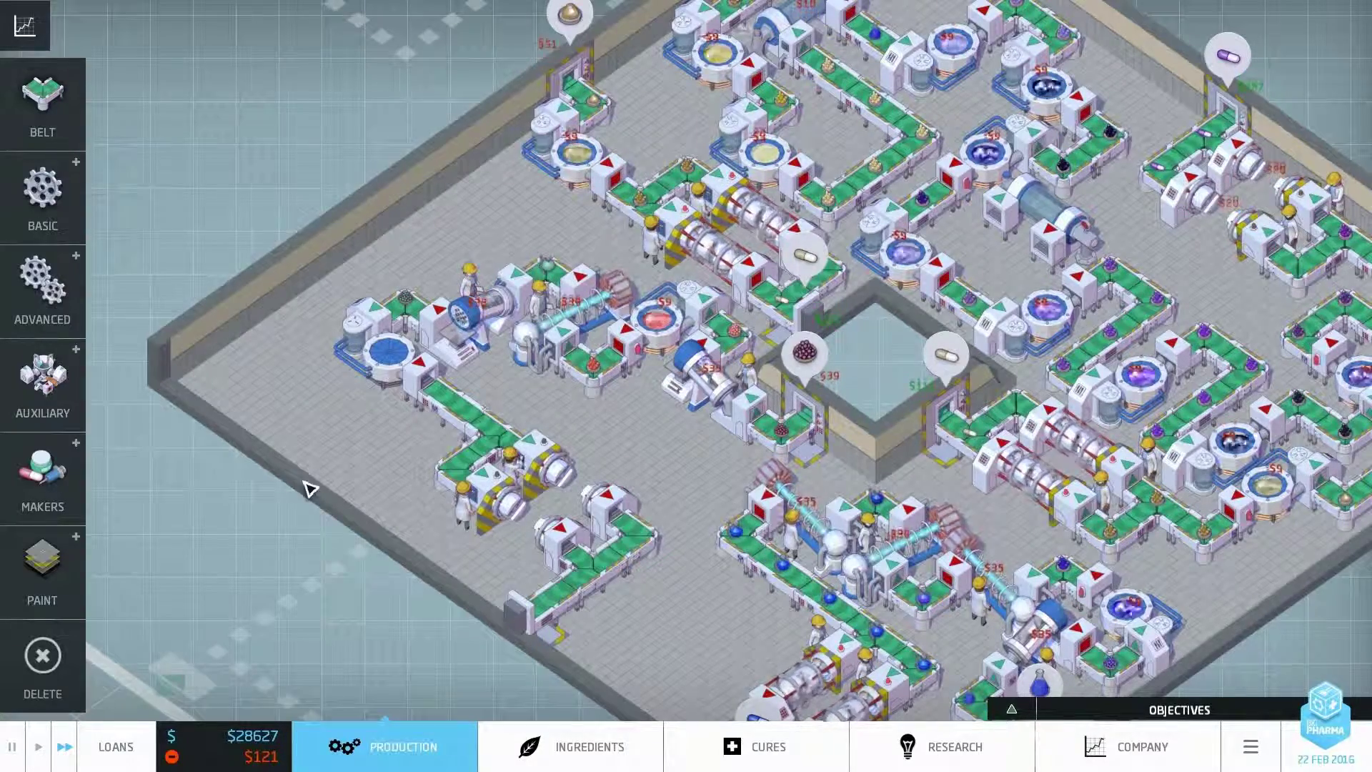
Select the Basic Pharma node in the research tree to read its description.
left_click(954, 746)
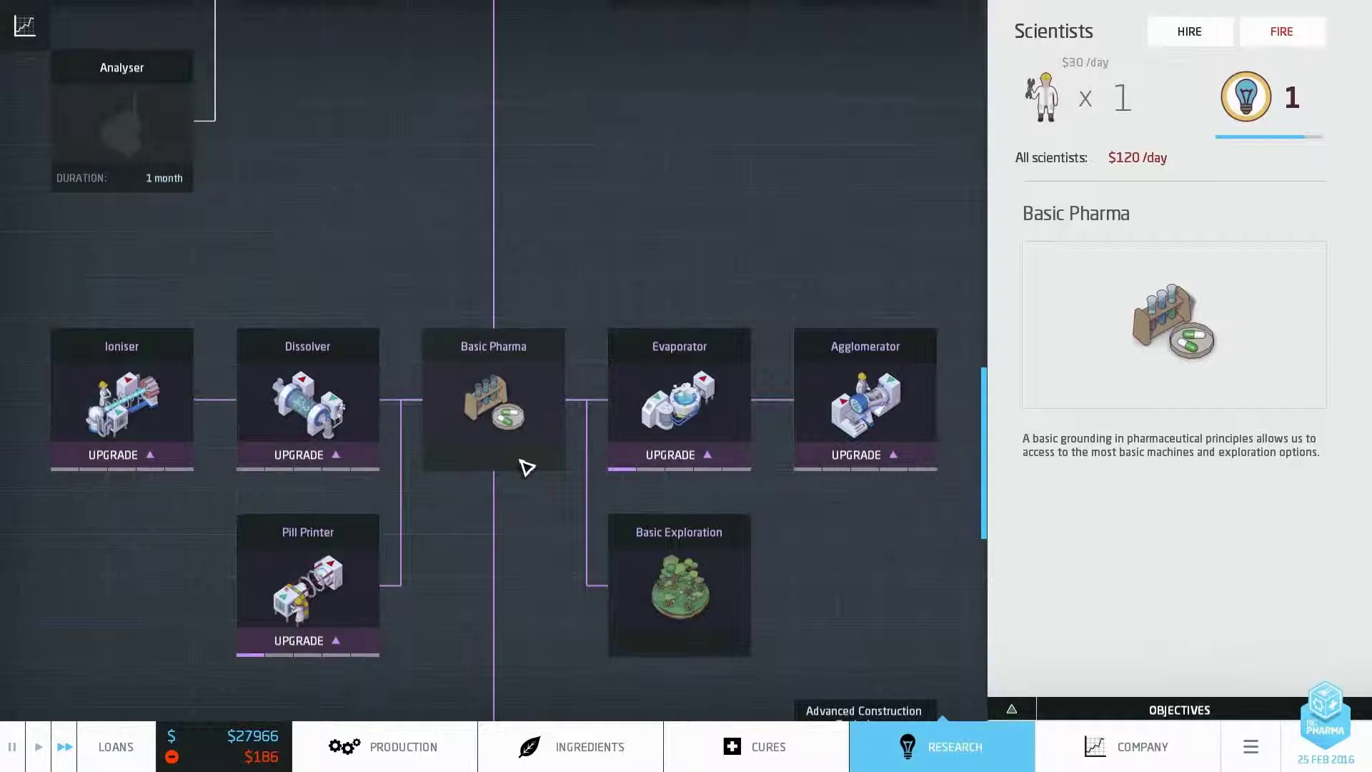
scroll(525, 465, "up", 5)
scroll(526, 466, "up", 3)
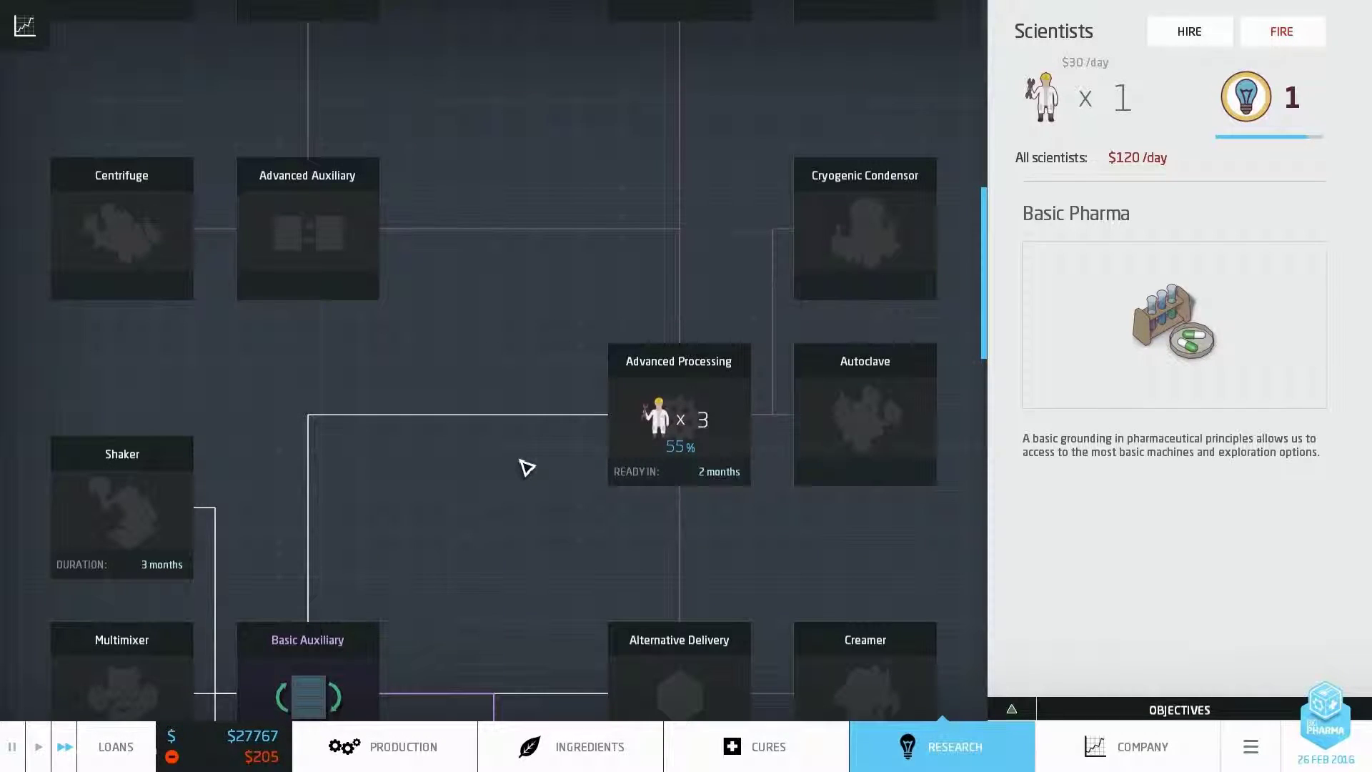
scroll(525, 465, "down", 5)
scroll(526, 465, "down", 2)
scroll(525, 466, "up", 3)
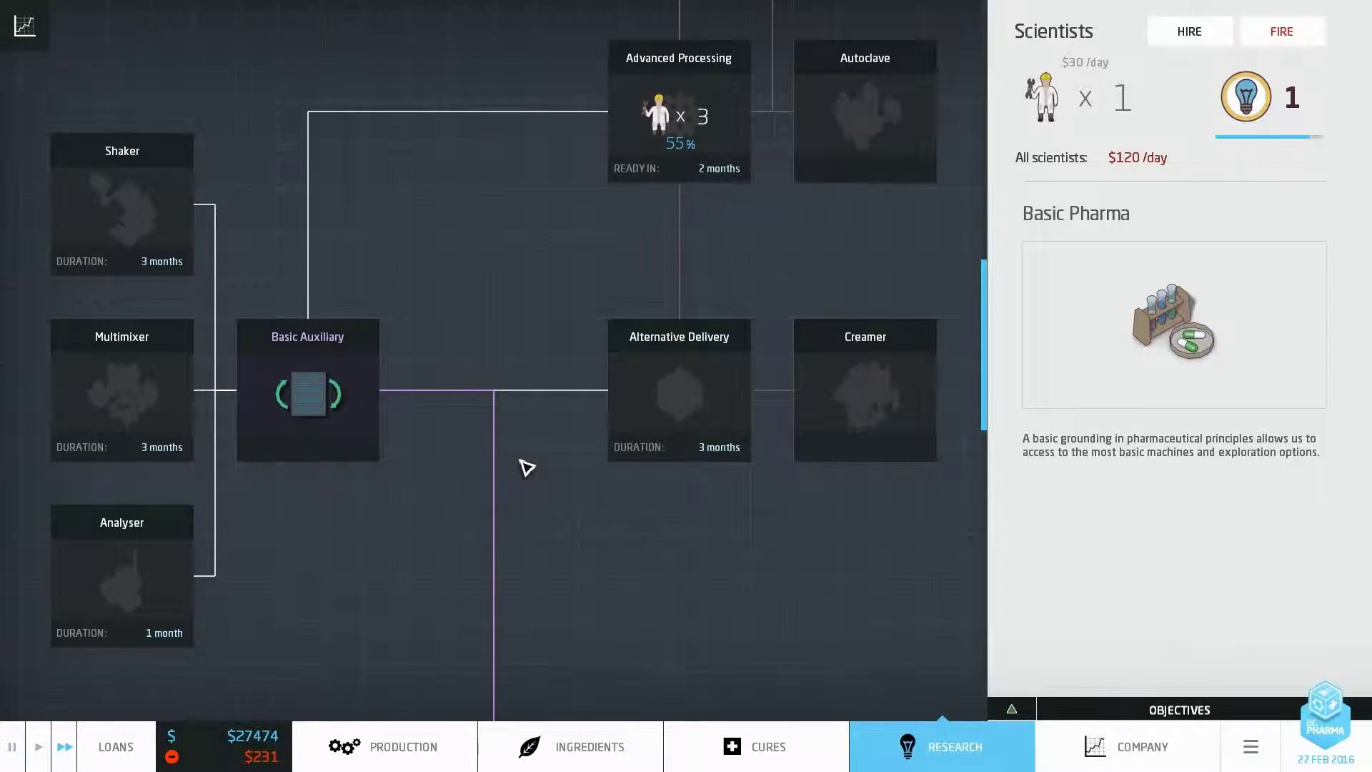
scroll(525, 466, "up", 2)
scroll(525, 465, "down", 5)
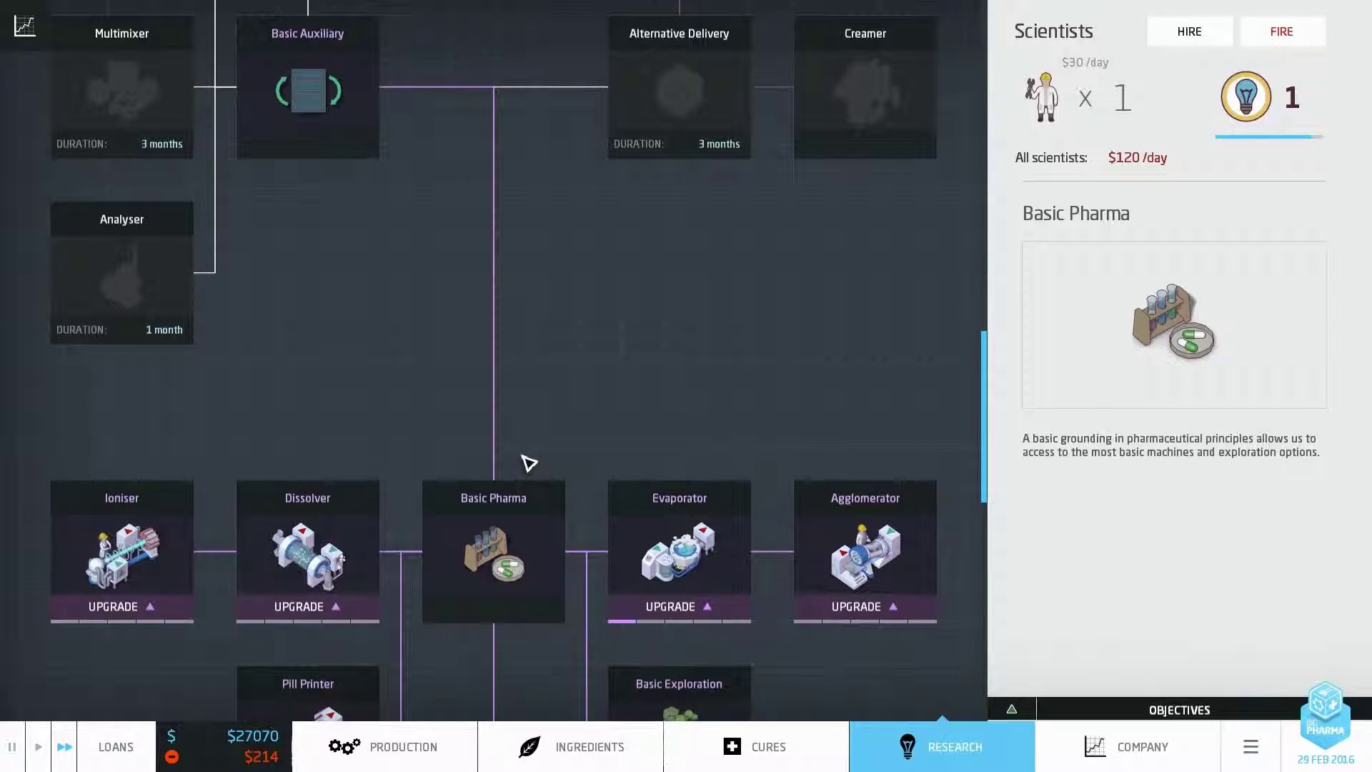
scroll(525, 466, "down", 3)
scroll(525, 465, "down", 2)
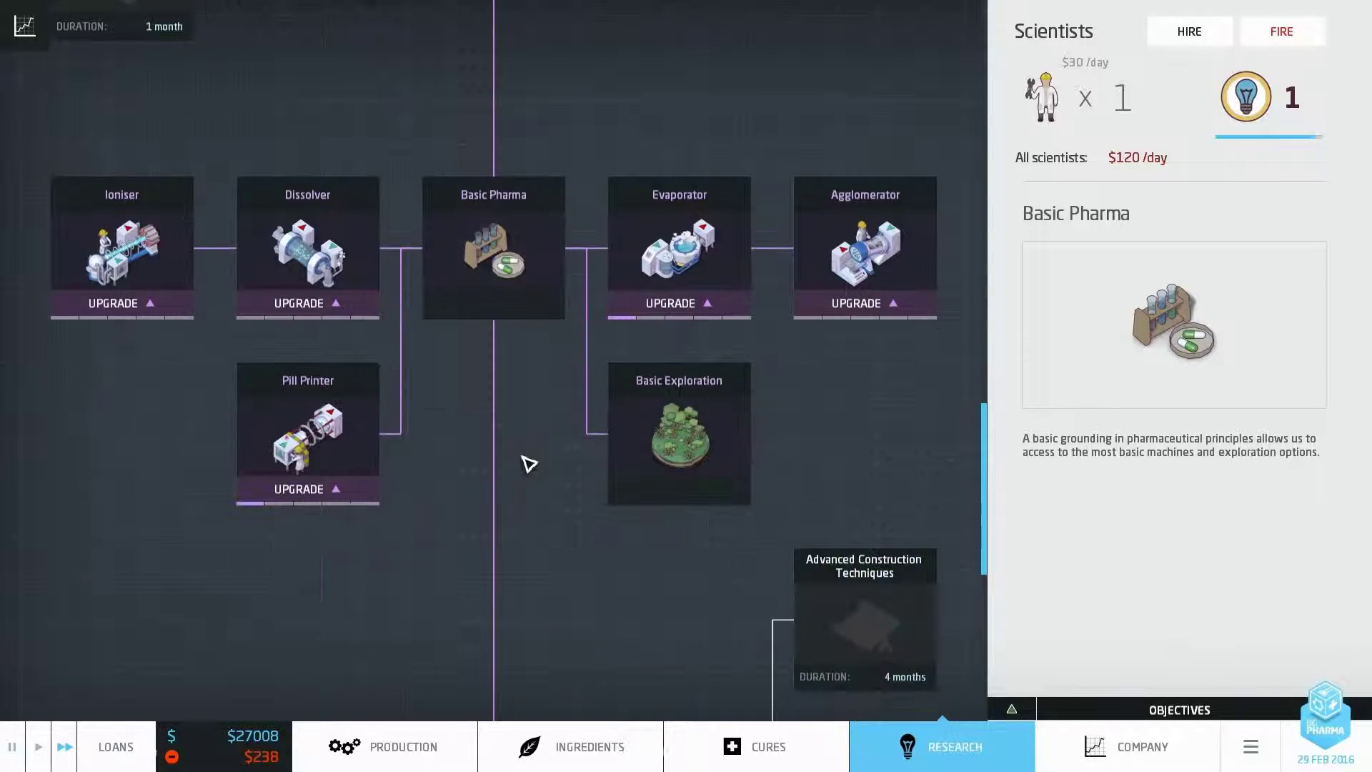
left_click(901, 312)
scroll(510, 568, "up", 3)
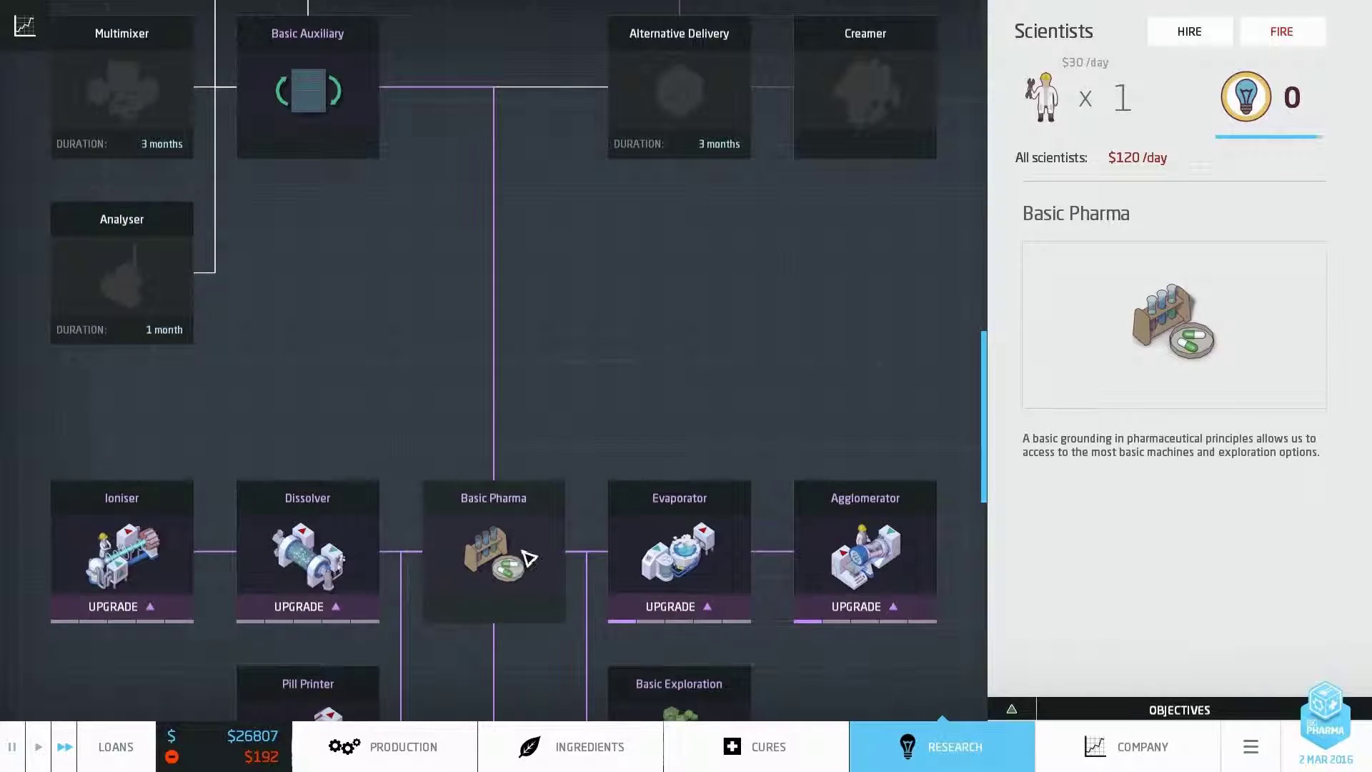
Hire an explorer for $5000 under Undiscovered ingredients, then return to Production.
left_click(573, 746)
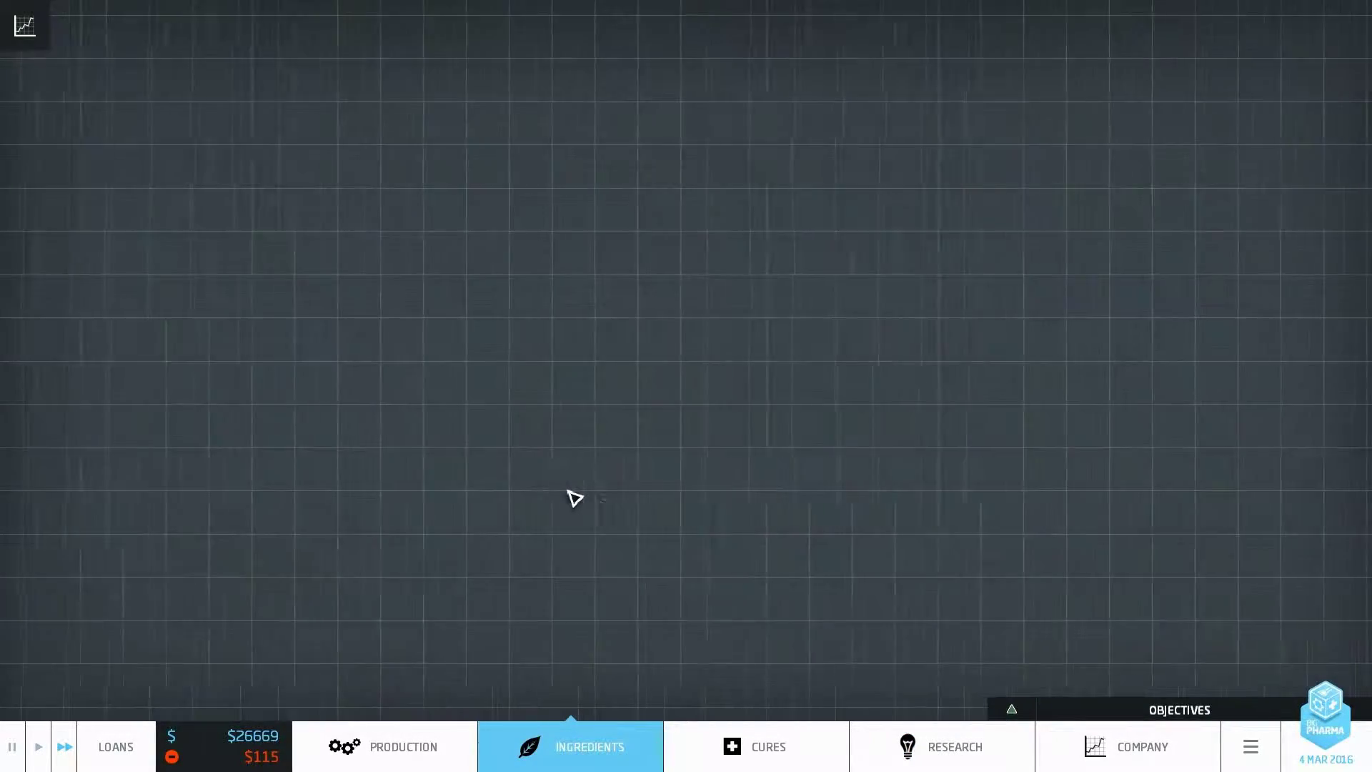
scroll(592, 493, "down", 3)
scroll(585, 483, "down", 3)
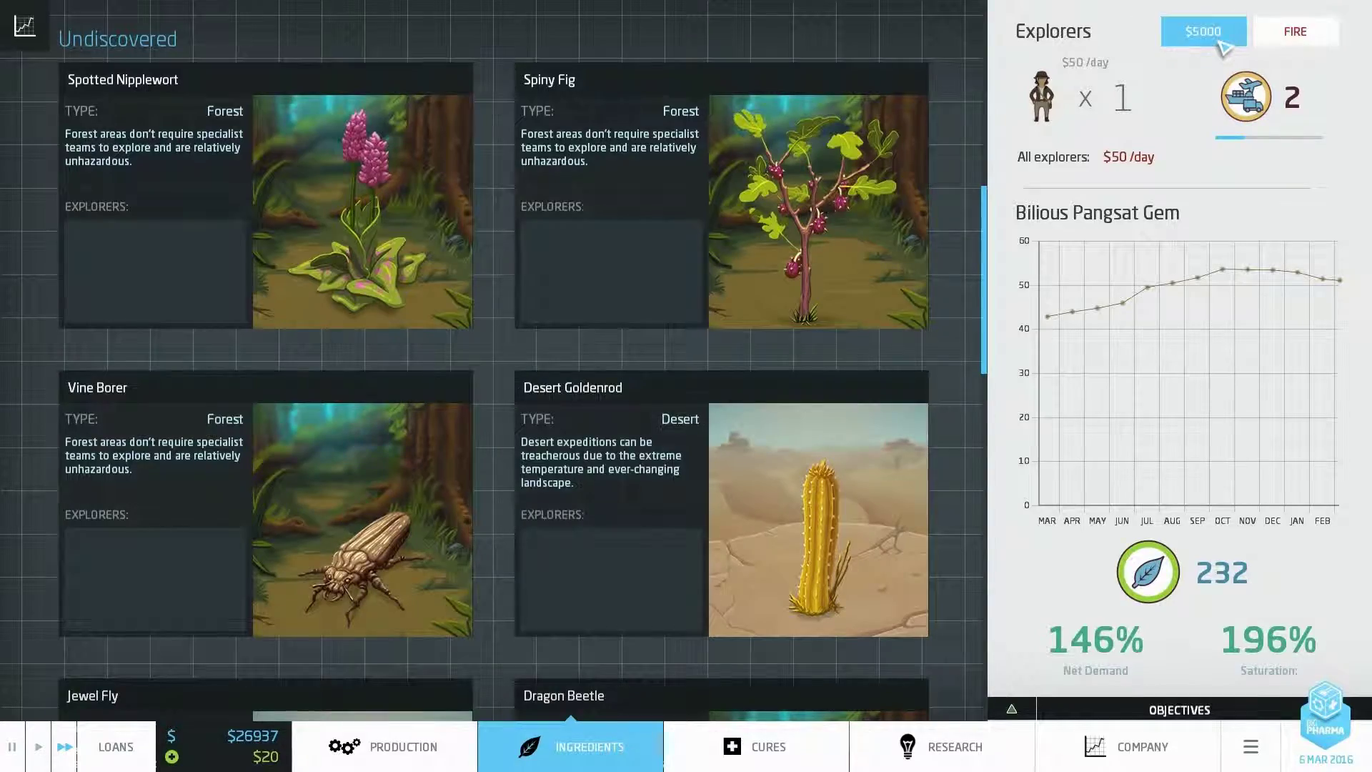
left_click(179, 619)
left_click(398, 746)
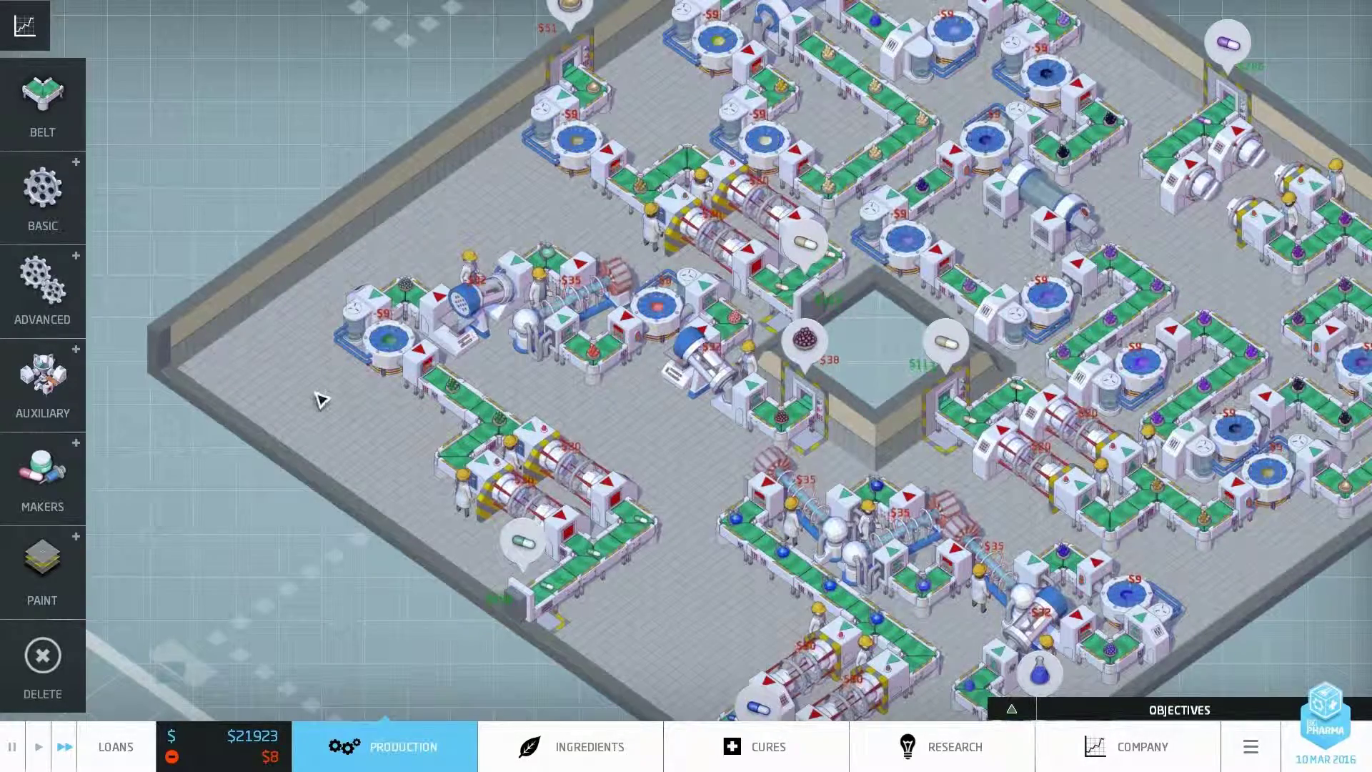
scroll(320, 399, "up", 3)
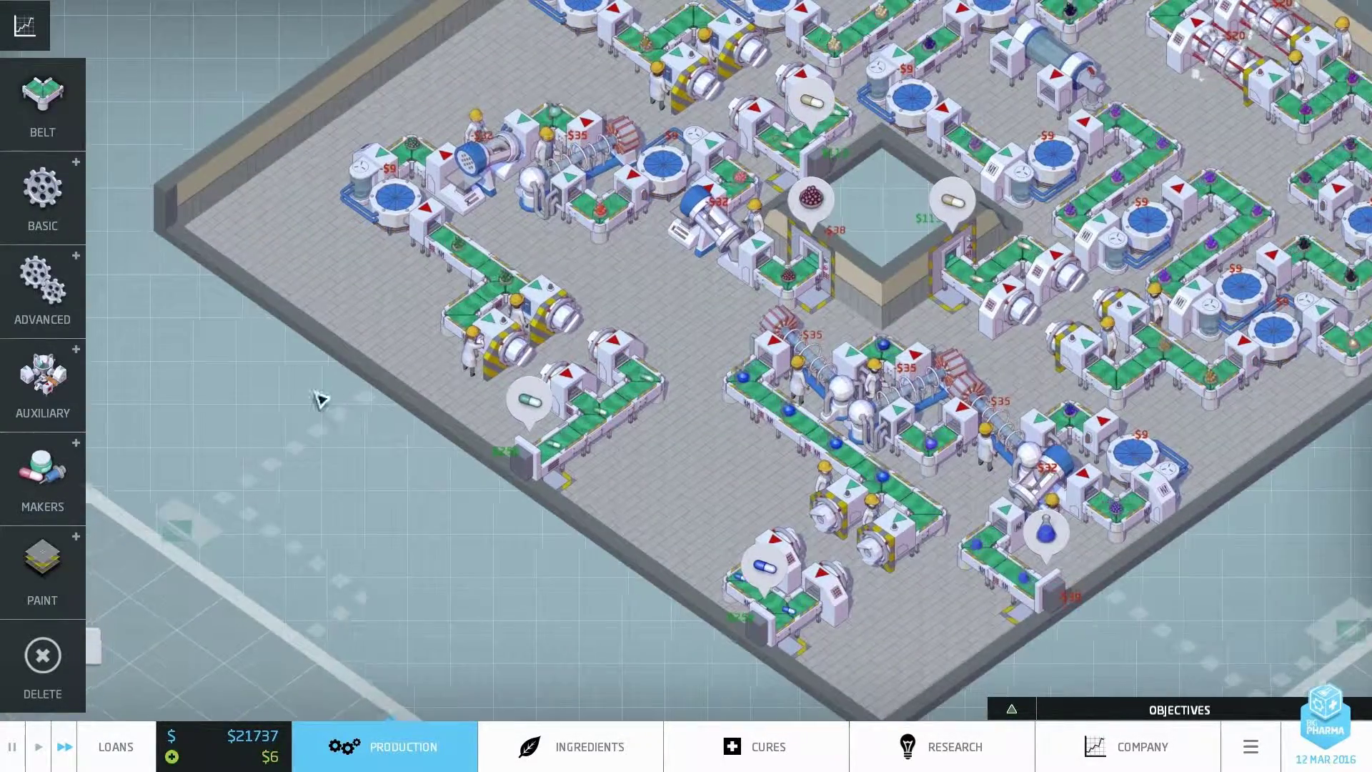
Pan around the map with WASD to survey the plots available to buy.
left_click_drag(319, 400, 320, 400)
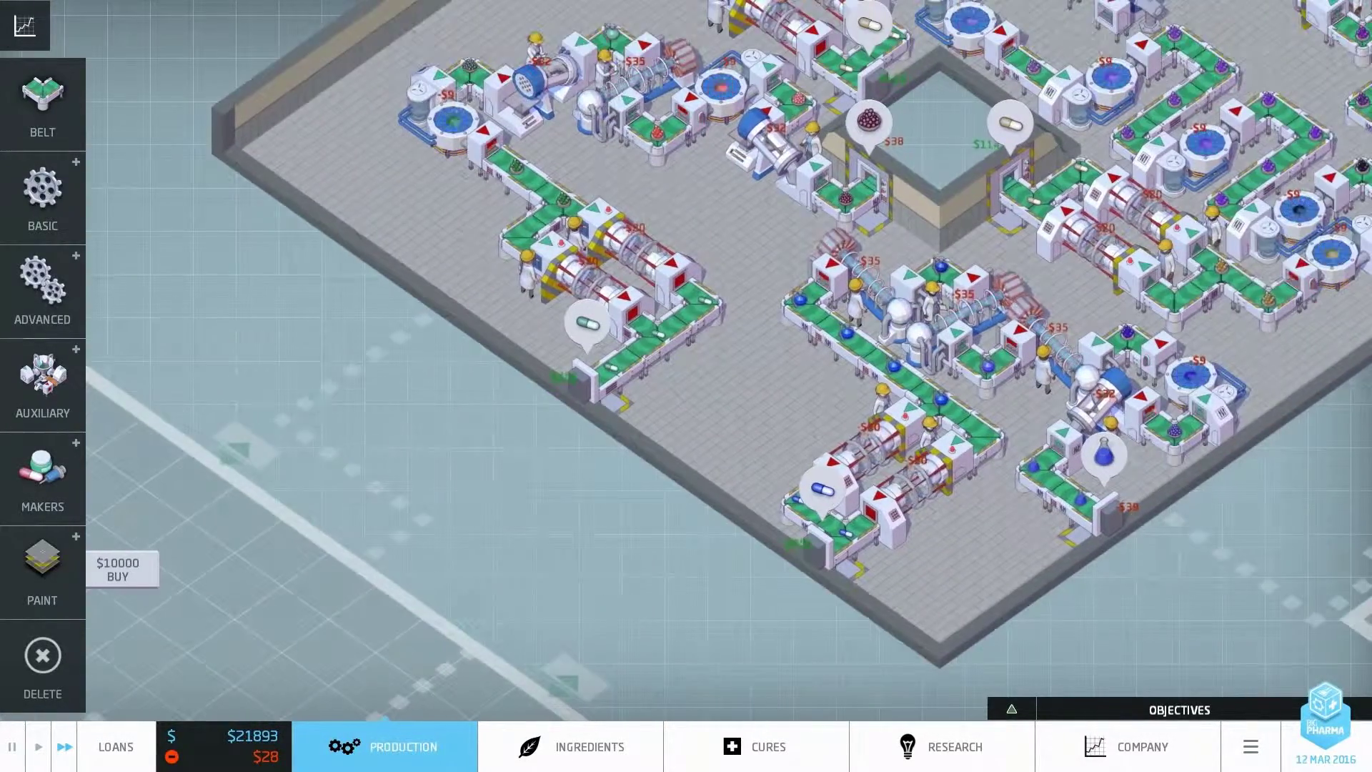
key("a")
key("s")
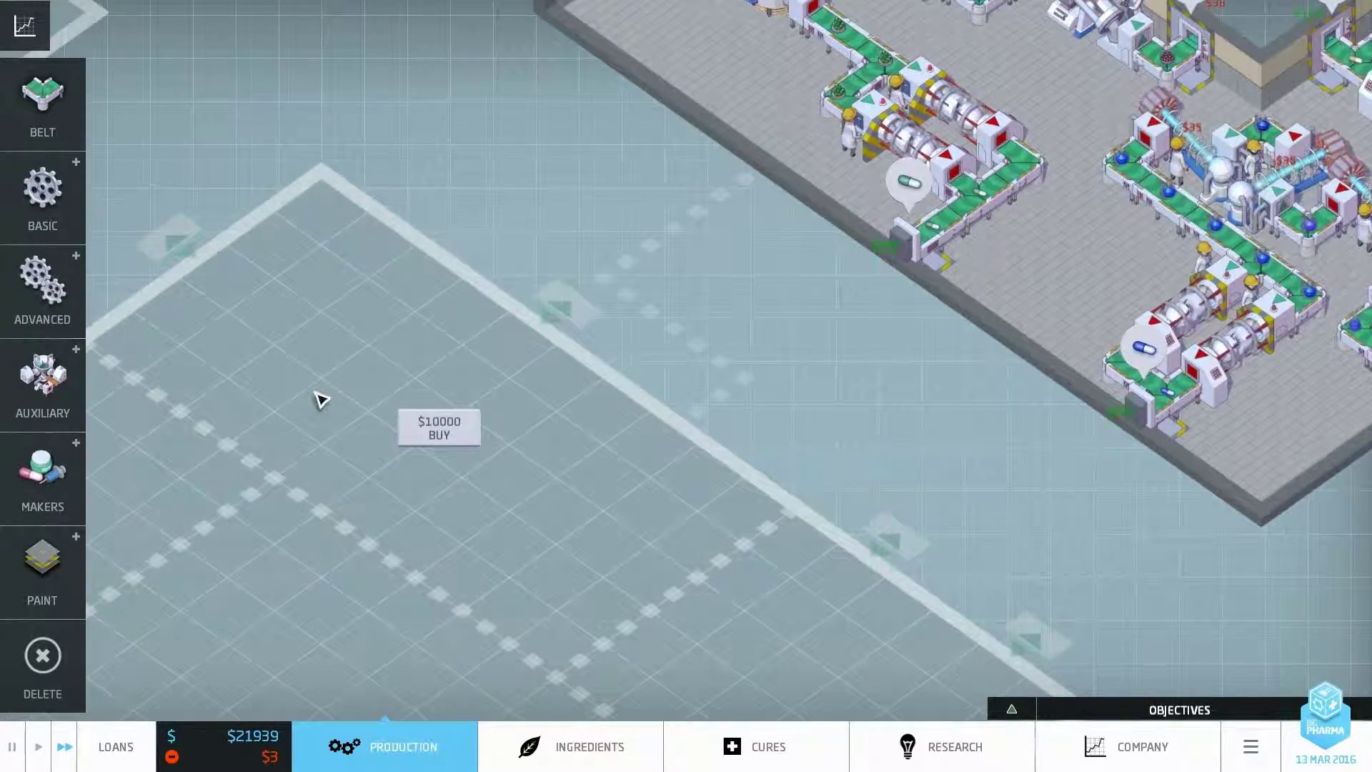
key("w")
key("d")
key("w")
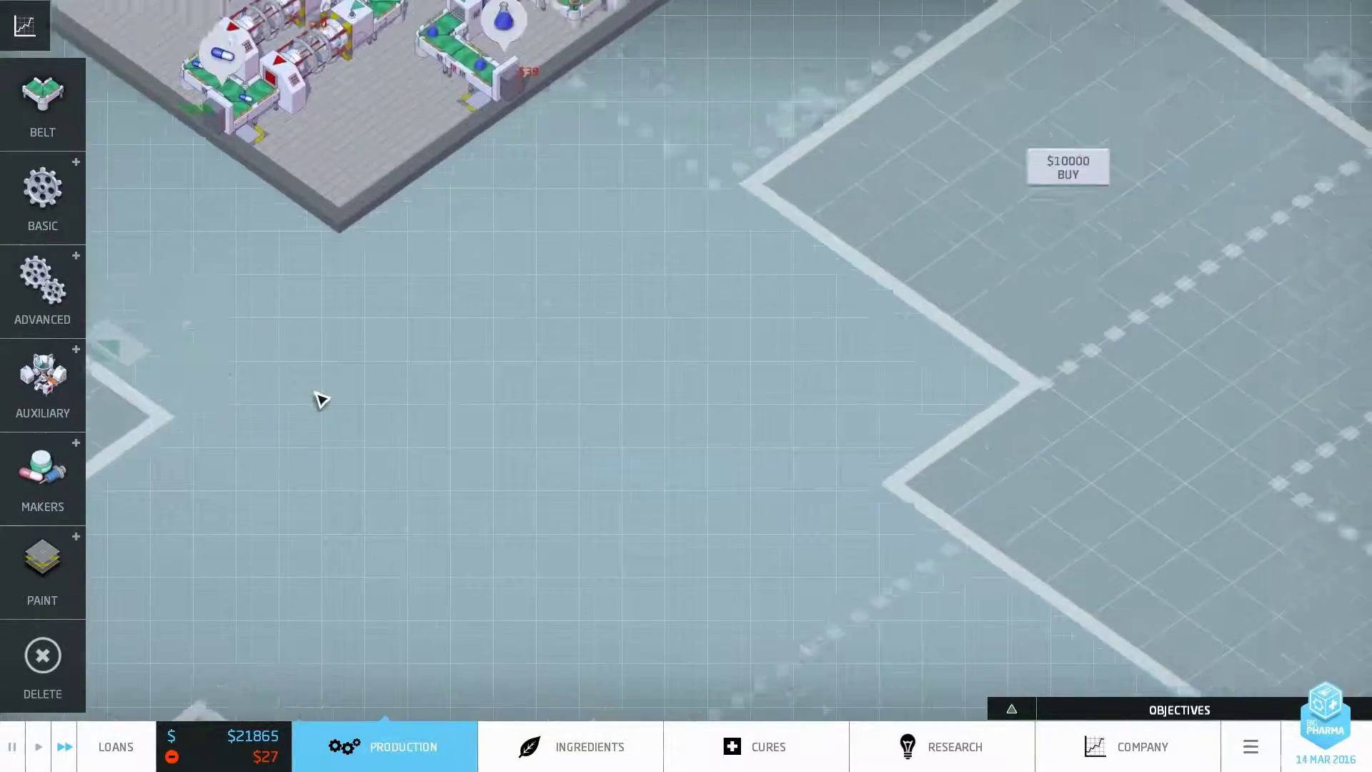
key("w")
key("s")
key("d")
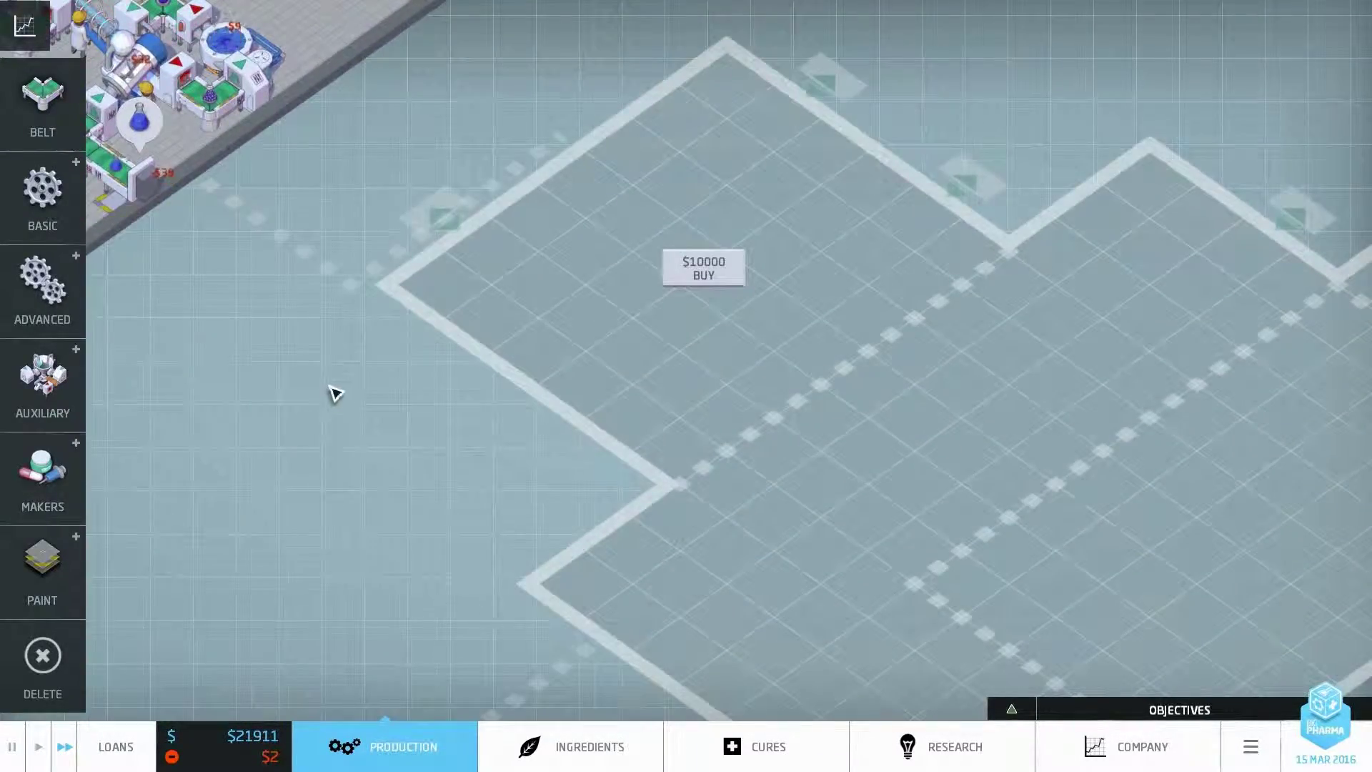
scroll(334, 393, "down", 5)
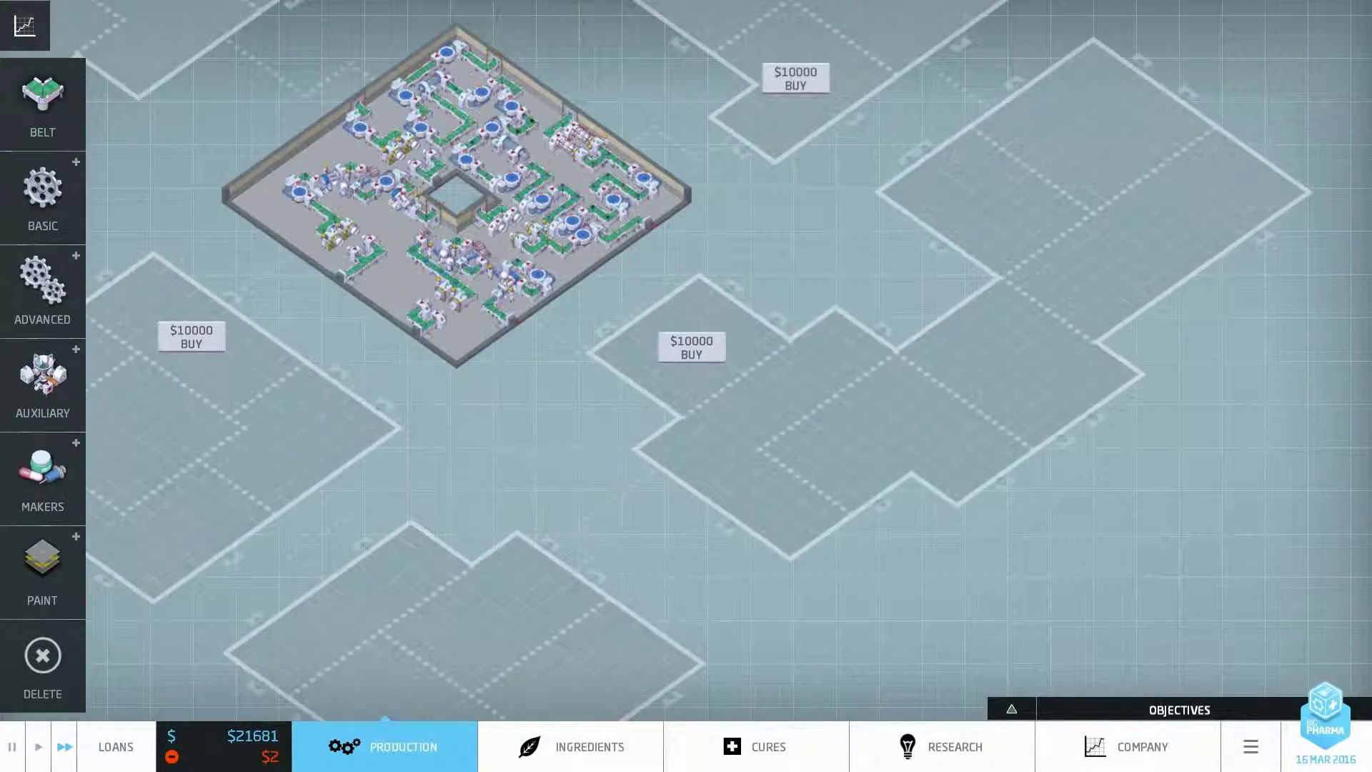
scroll(335, 394, "up", 2)
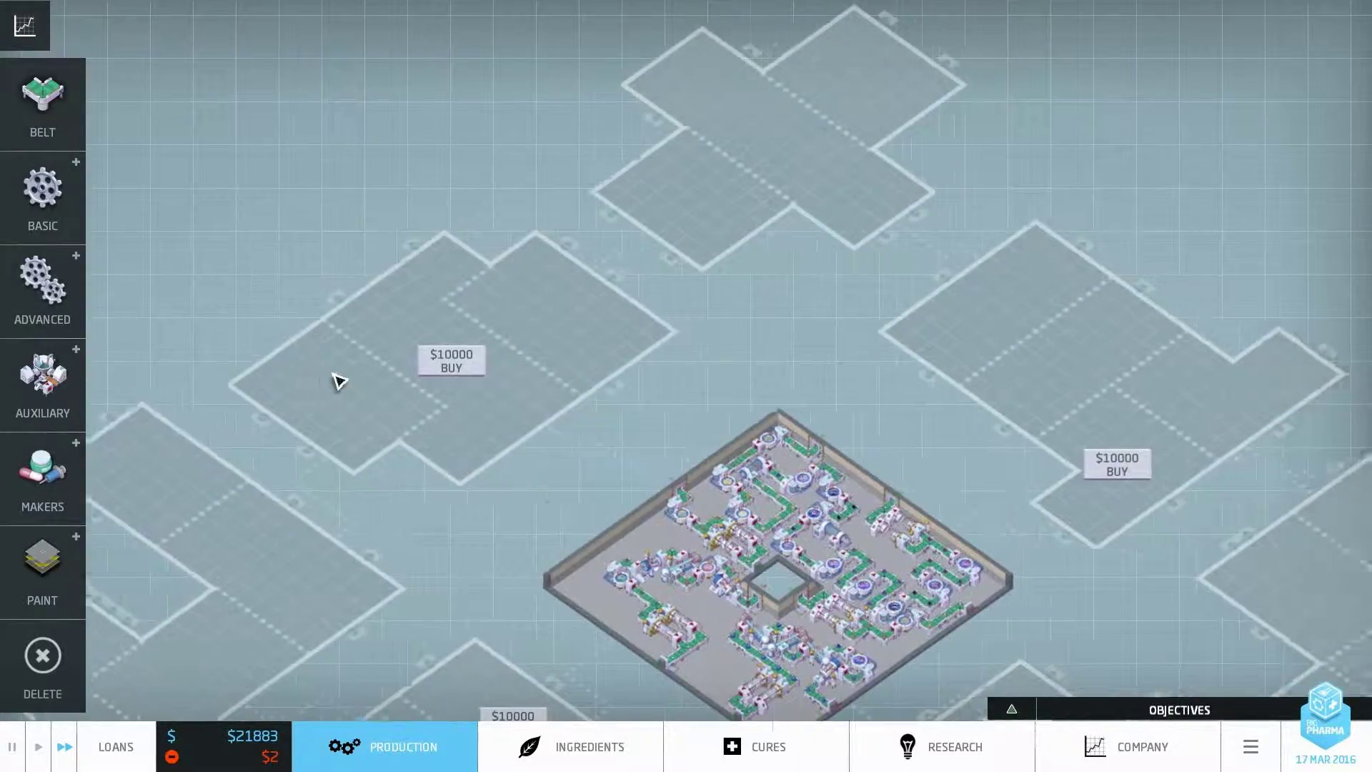
key("a")
key("s")
key("s")
scroll(336, 381, "down", 3)
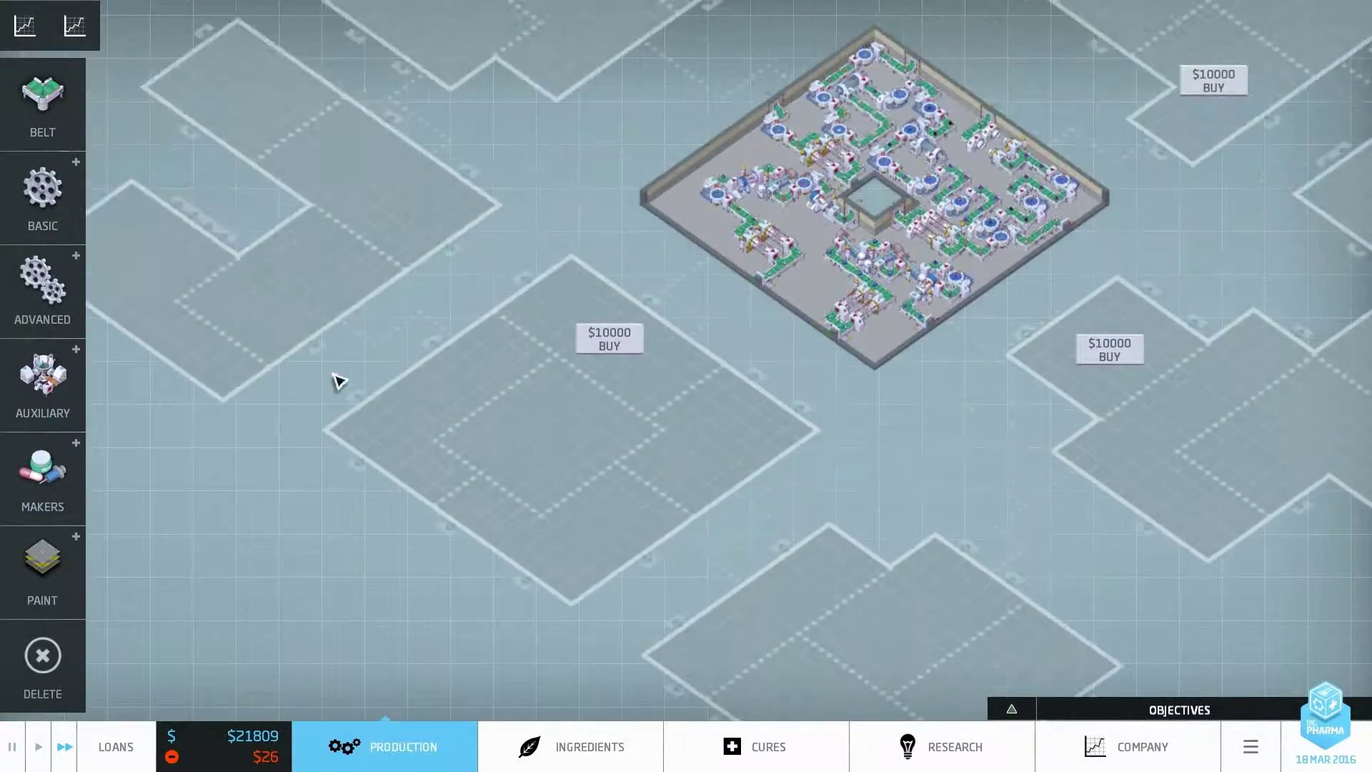
key("w")
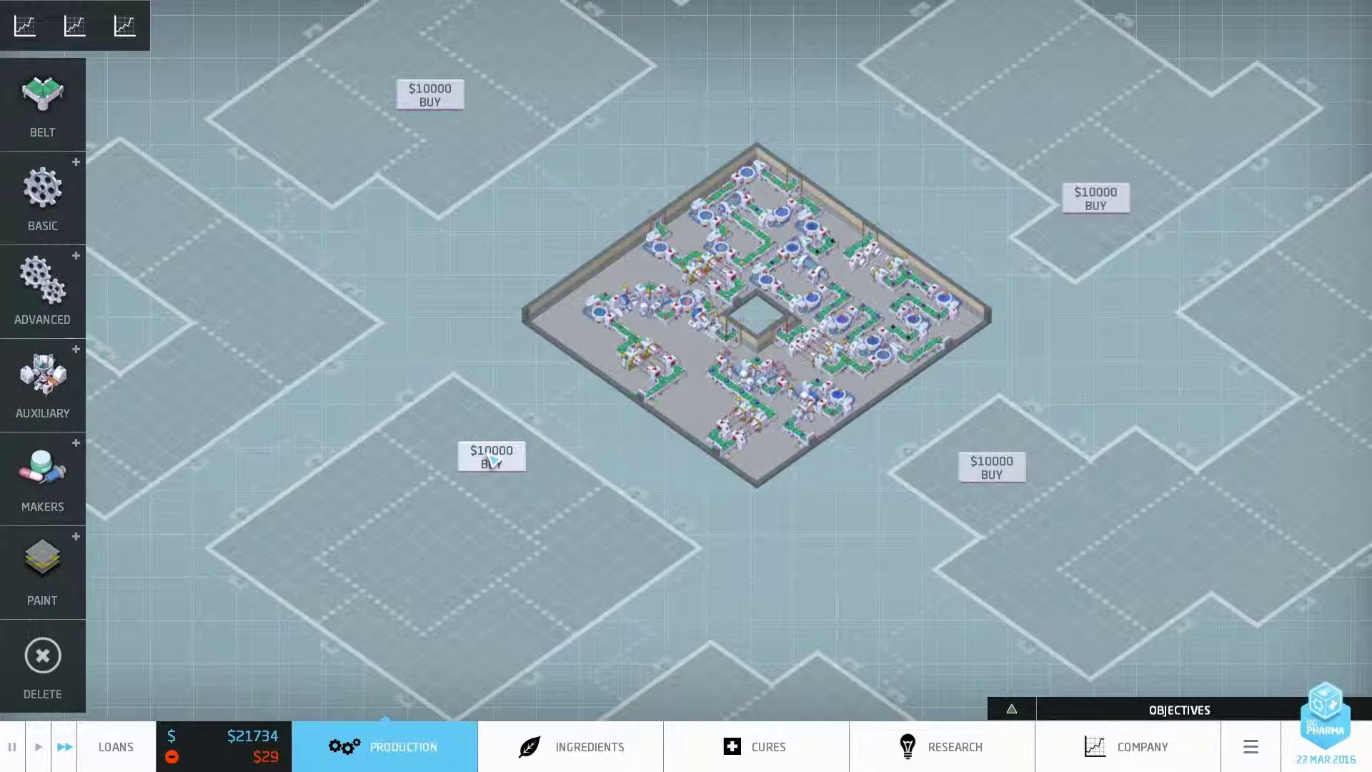
scroll(817, 474, "up", 3)
scroll(793, 493, "up", 3)
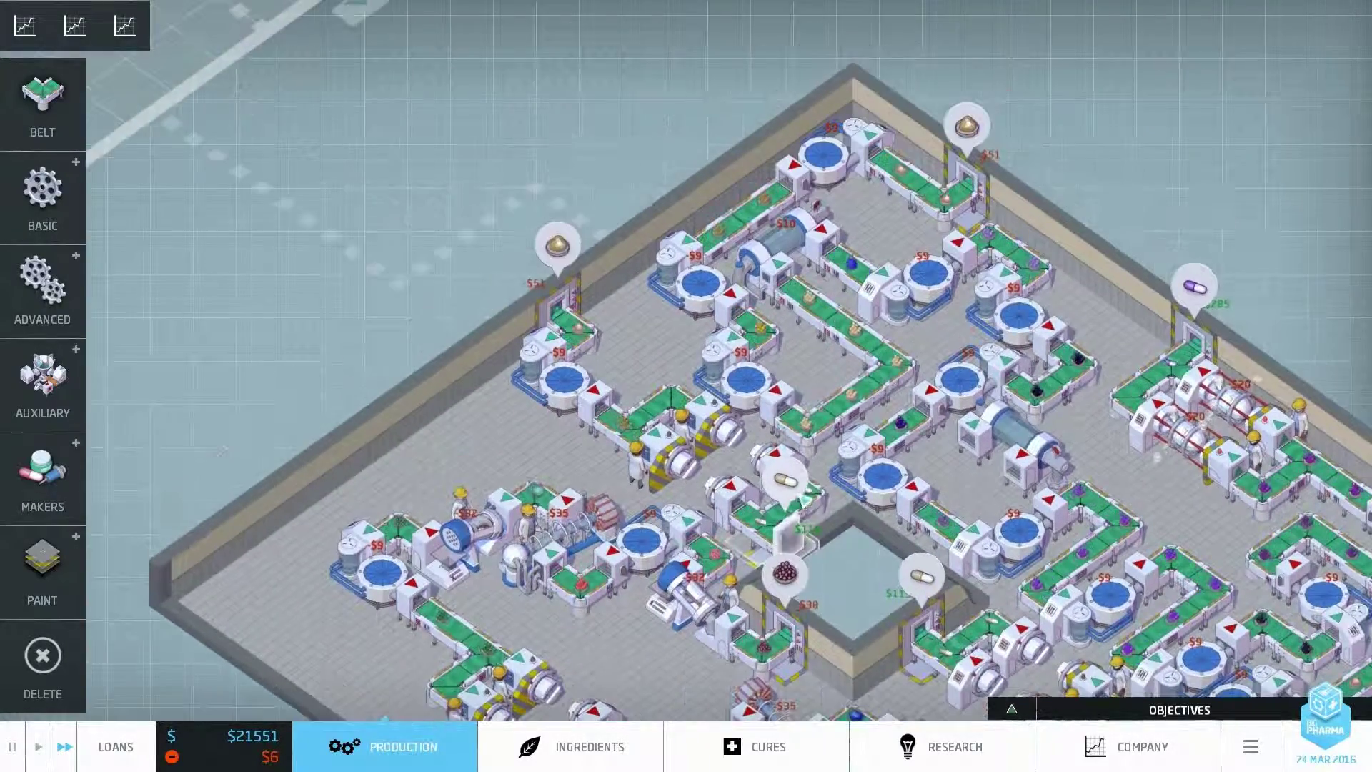
scroll(768, 513, "up", 3)
scroll(769, 513, "down", 1)
scroll(773, 515, "down", 5)
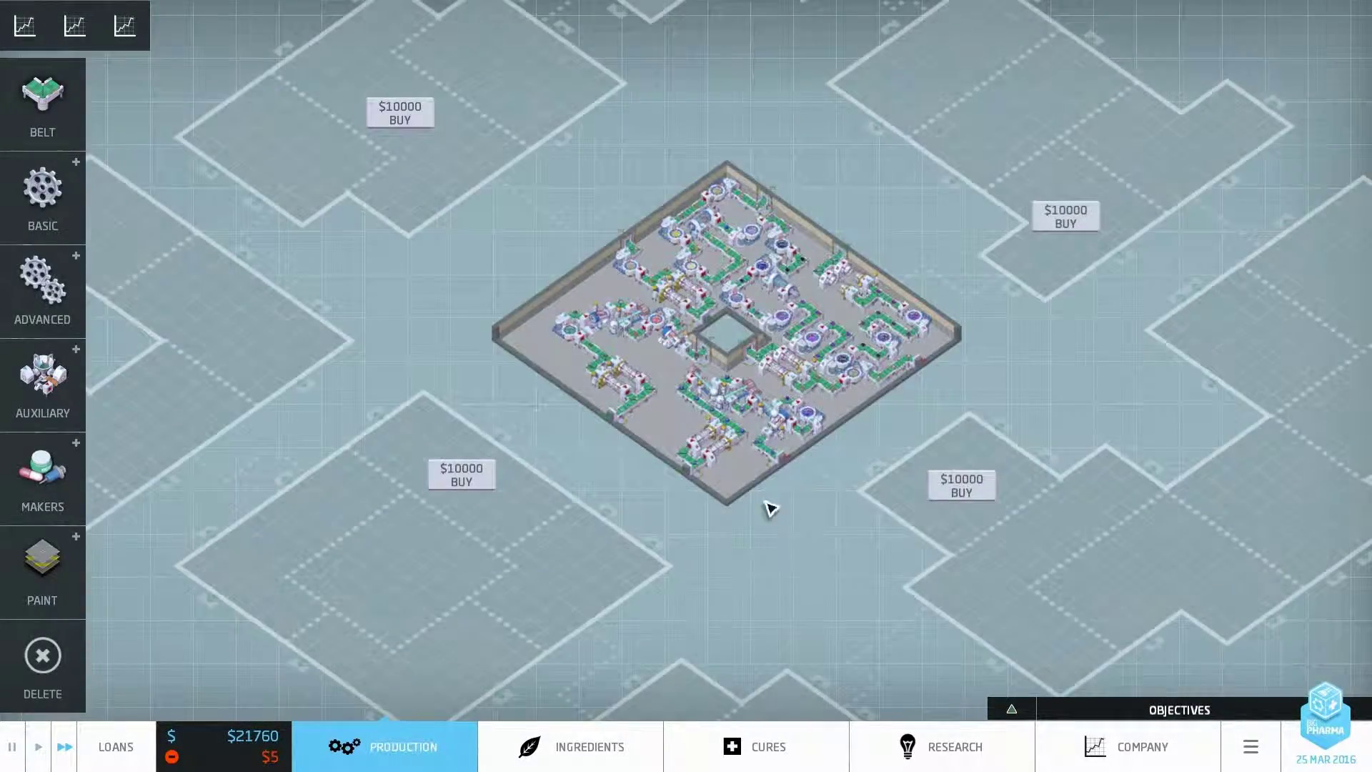
scroll(785, 521, "up", 3)
Pan back to line up the empty $10000 plot beside the factory.
key("w")
key("d")
key("s")
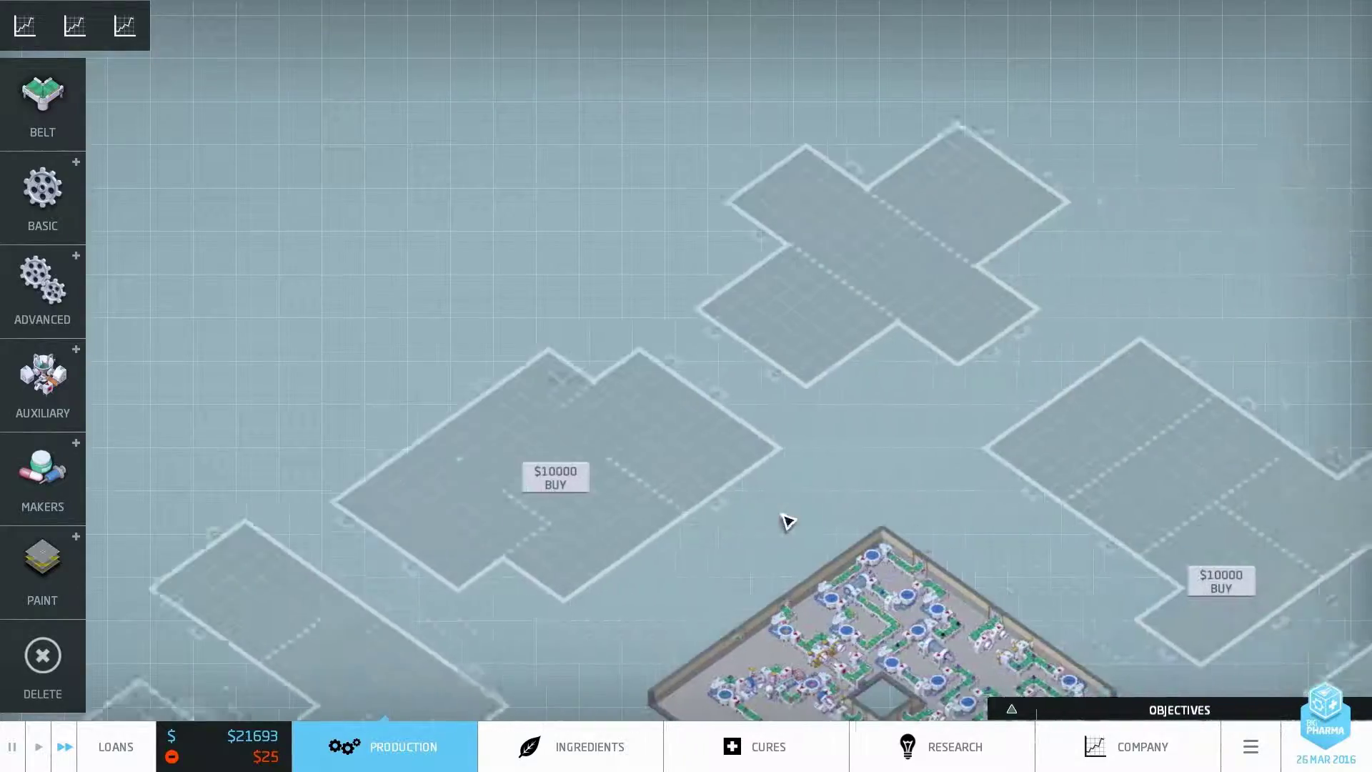
key("s")
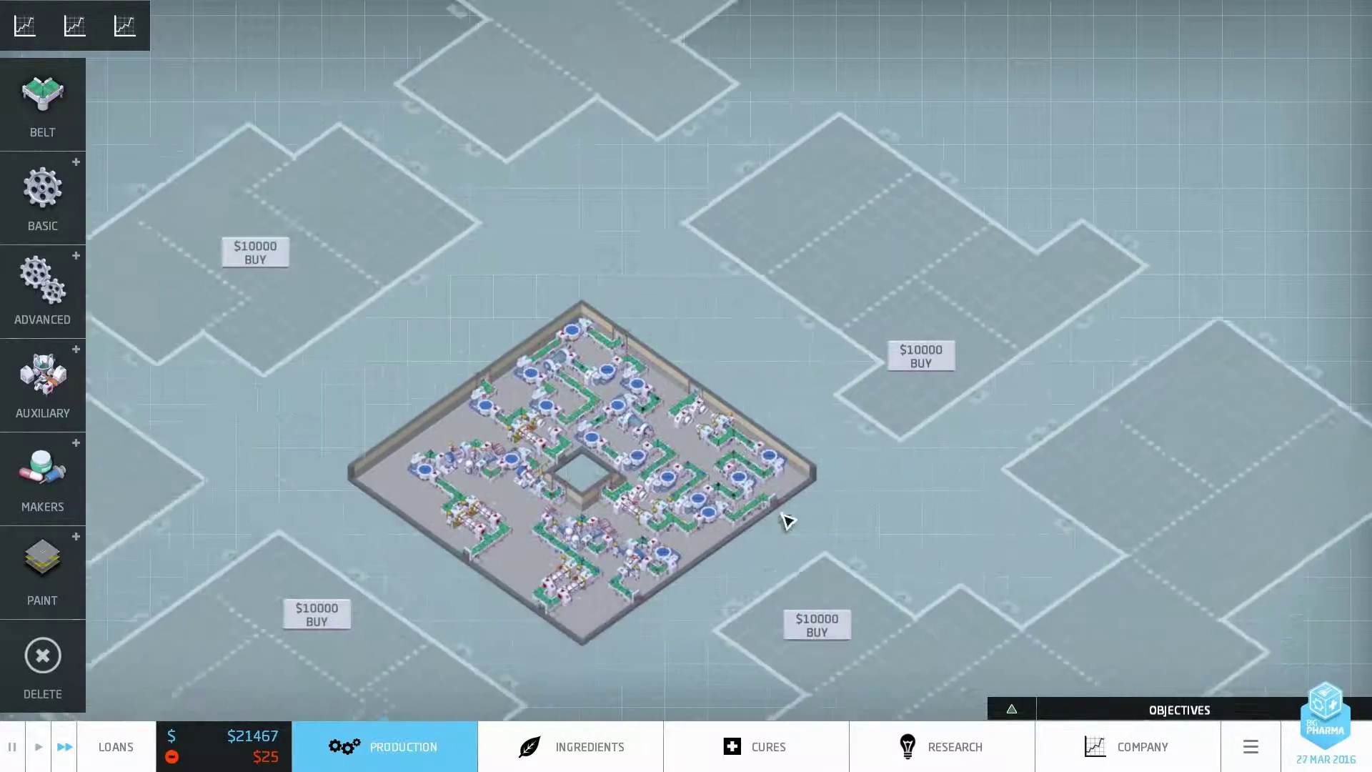
scroll(786, 521, "down", 2)
key("w")
key("s")
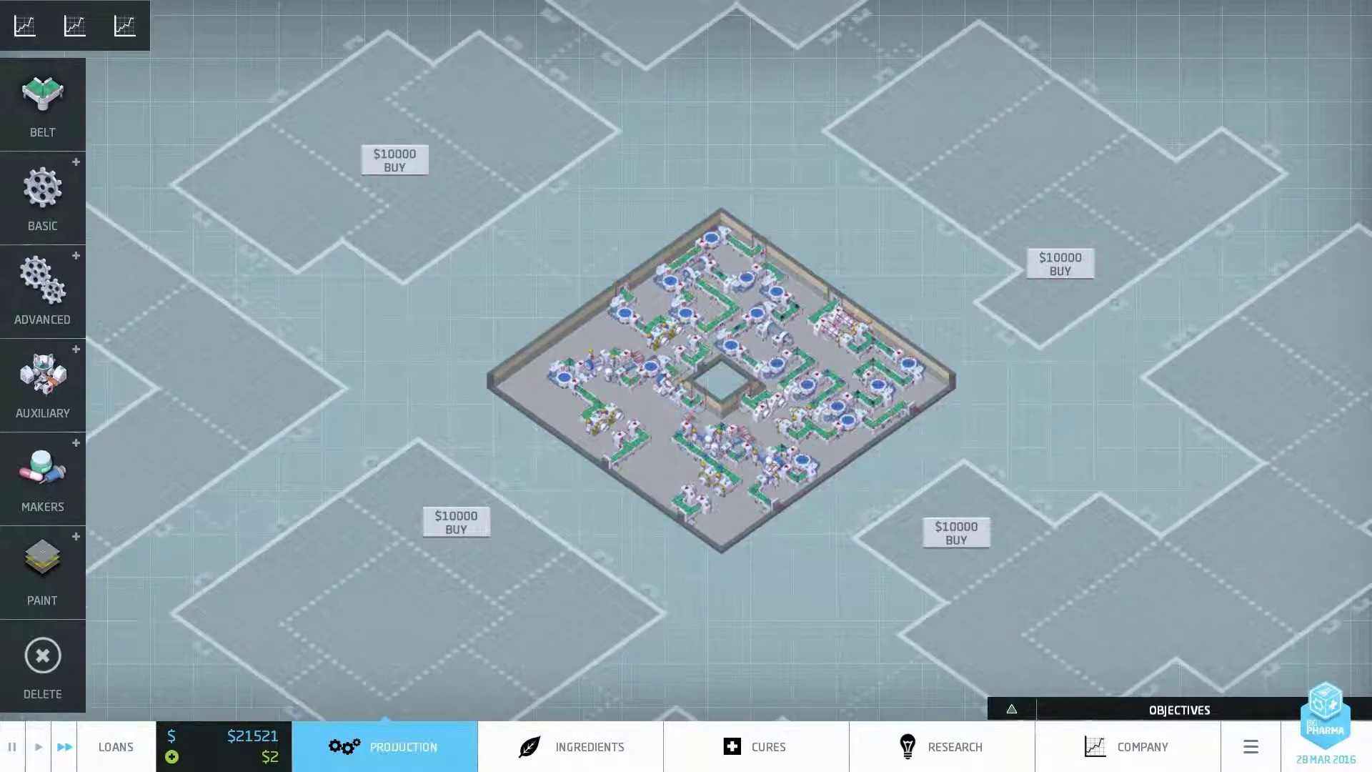
scroll(787, 522, "up", 2)
scroll(786, 521, "up", 2)
scroll(786, 522, "up", 1)
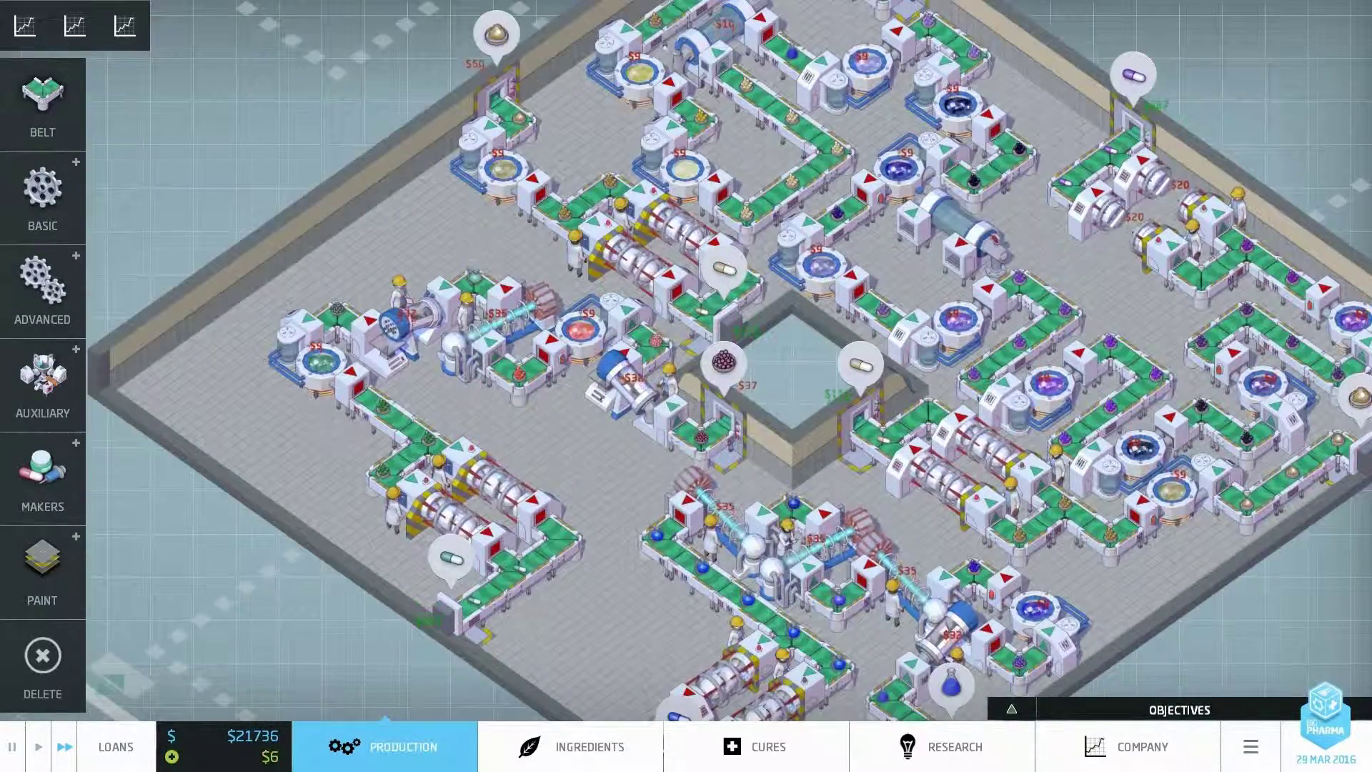
scroll(786, 522, "up", 1)
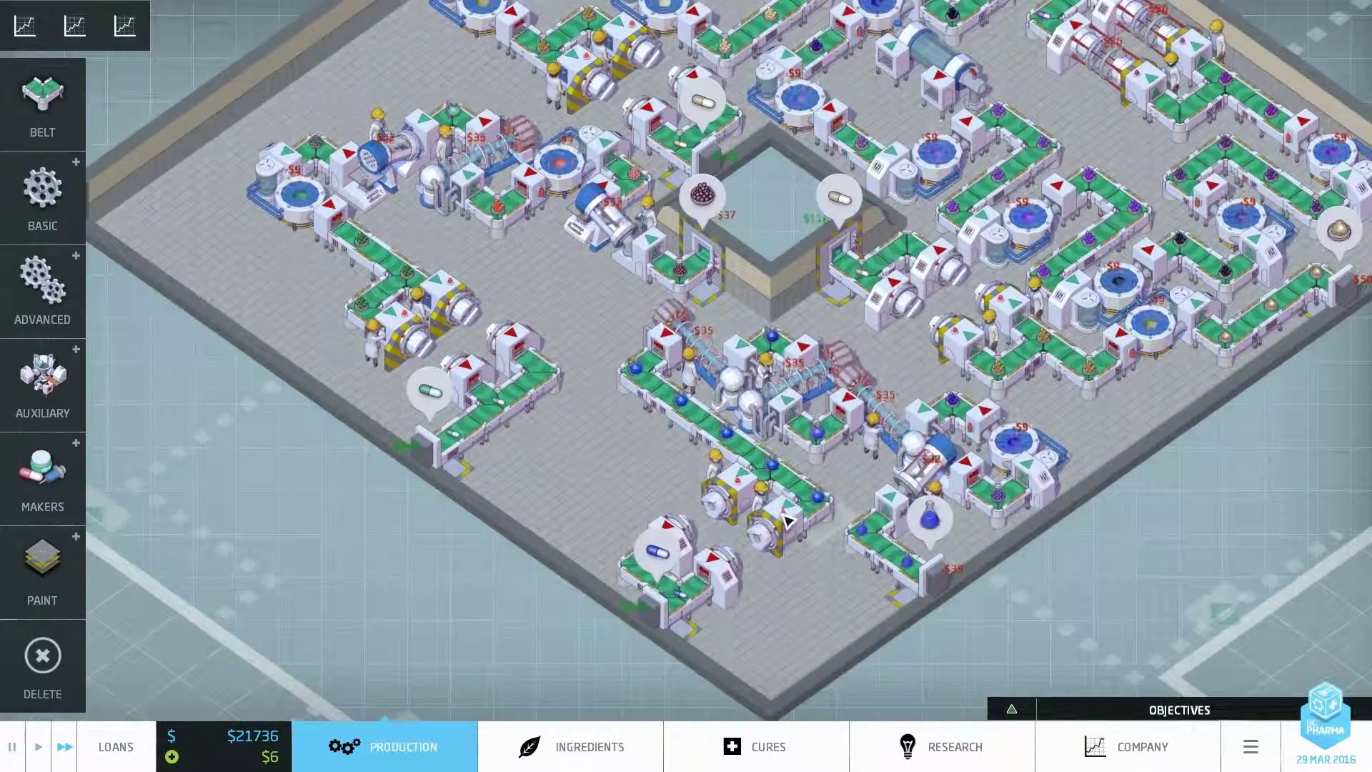
scroll(786, 521, "down", 2)
key("w")
key("a")
key("s")
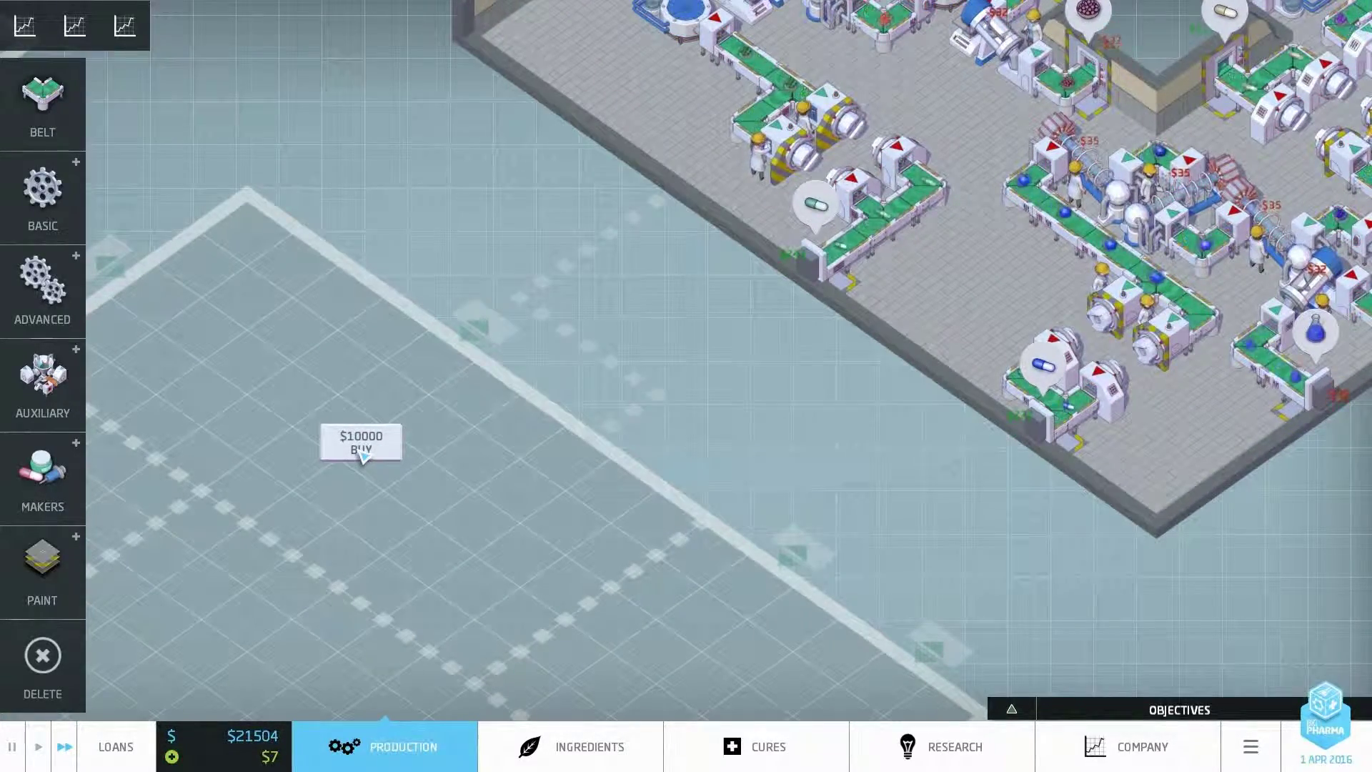
key("s")
key("a")
Buy the empty $10000 plot next to the factory.
left_click(720, 448)
key("w")
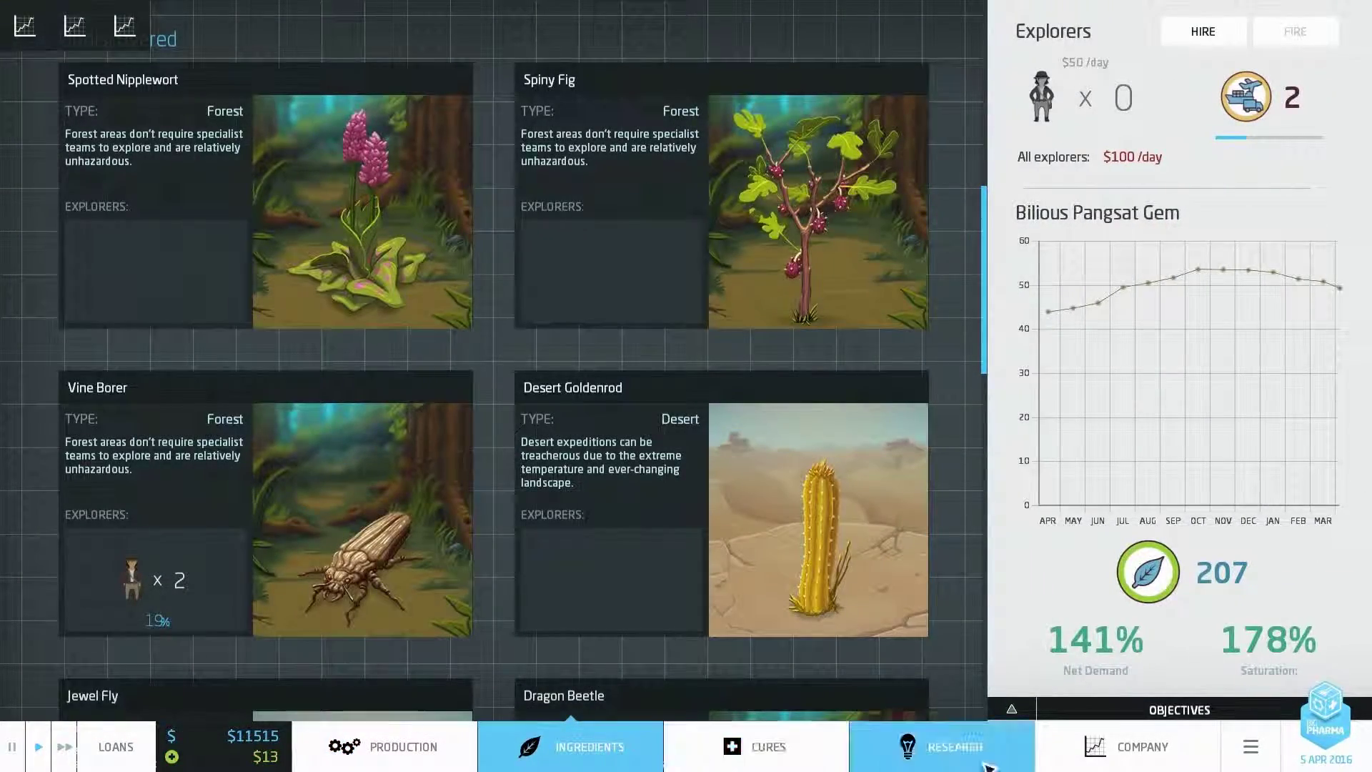
left_click(757, 746)
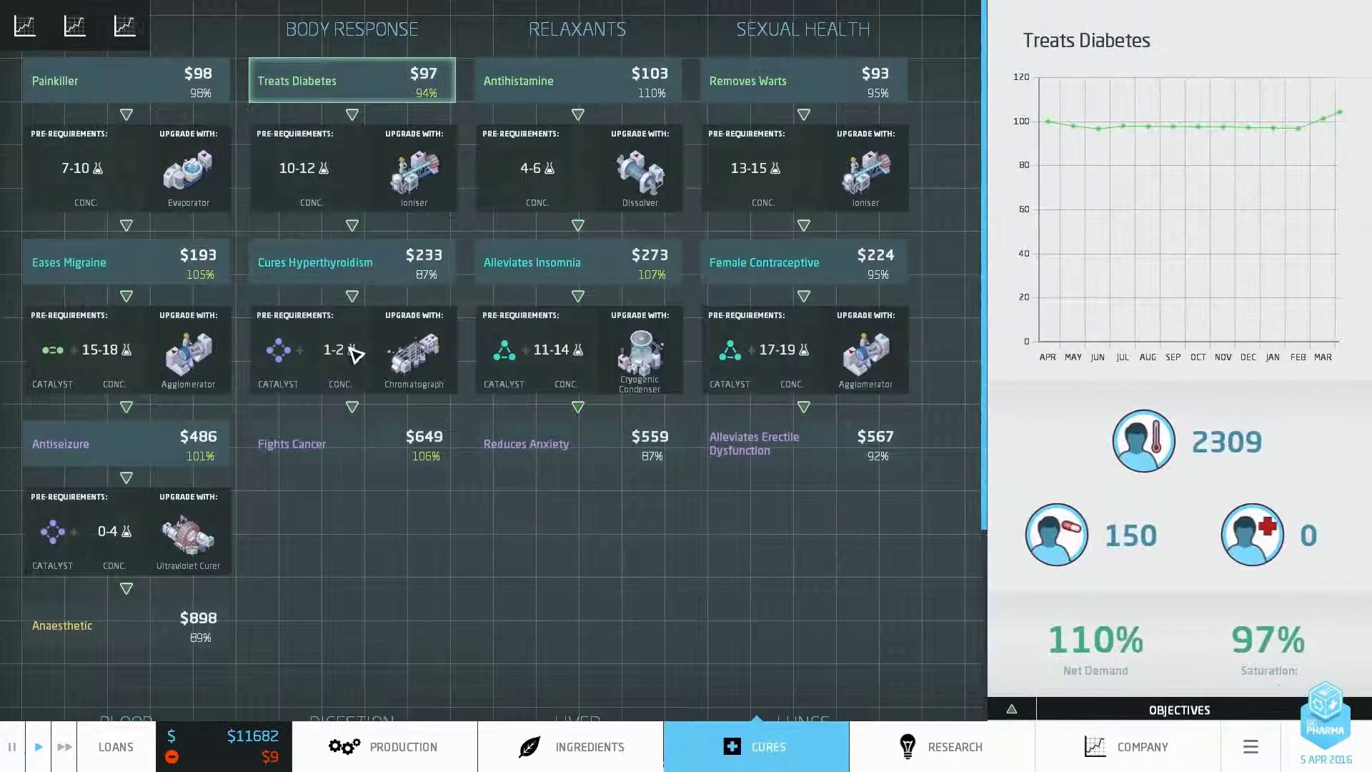
Compare market graphs for Antihistamine (64%), Removes Warts (78%) and Treats Diabetes (122%).
left_click(639, 81)
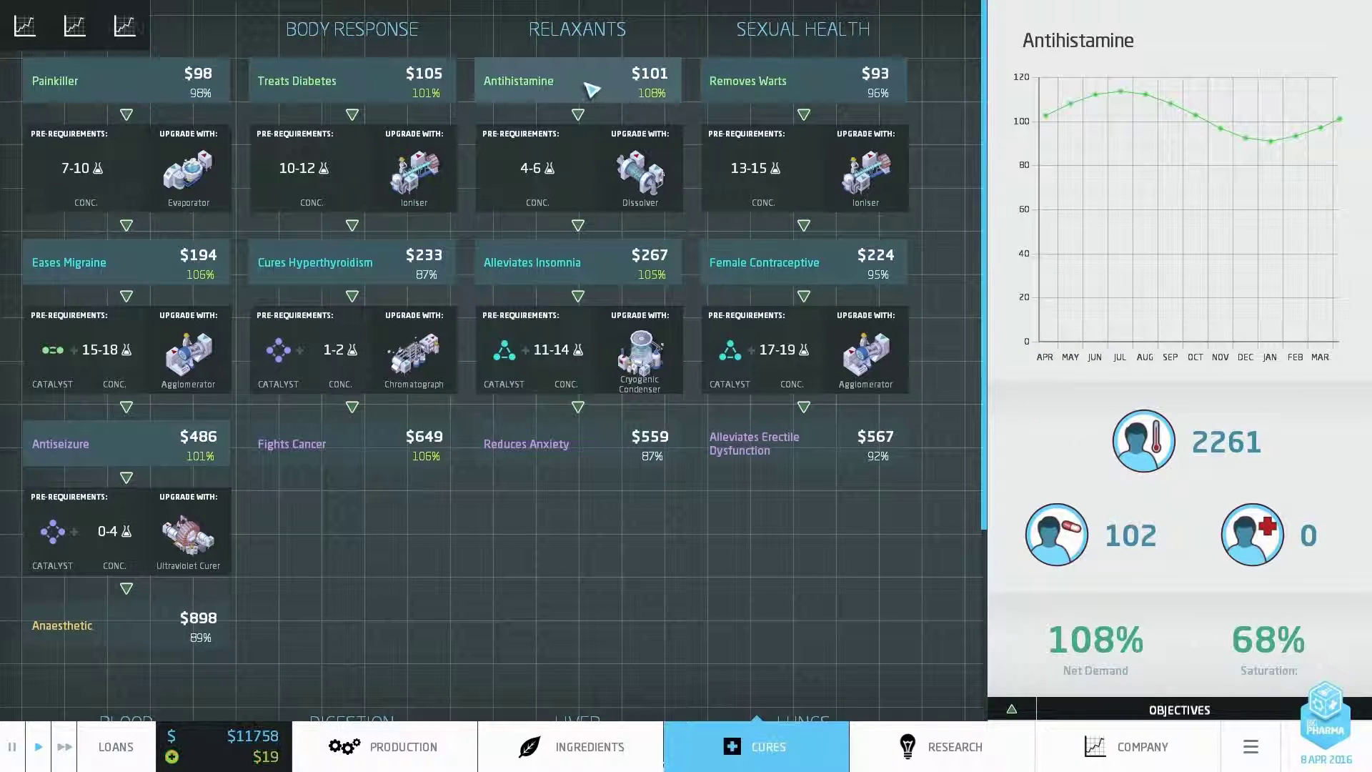
left_click(816, 86)
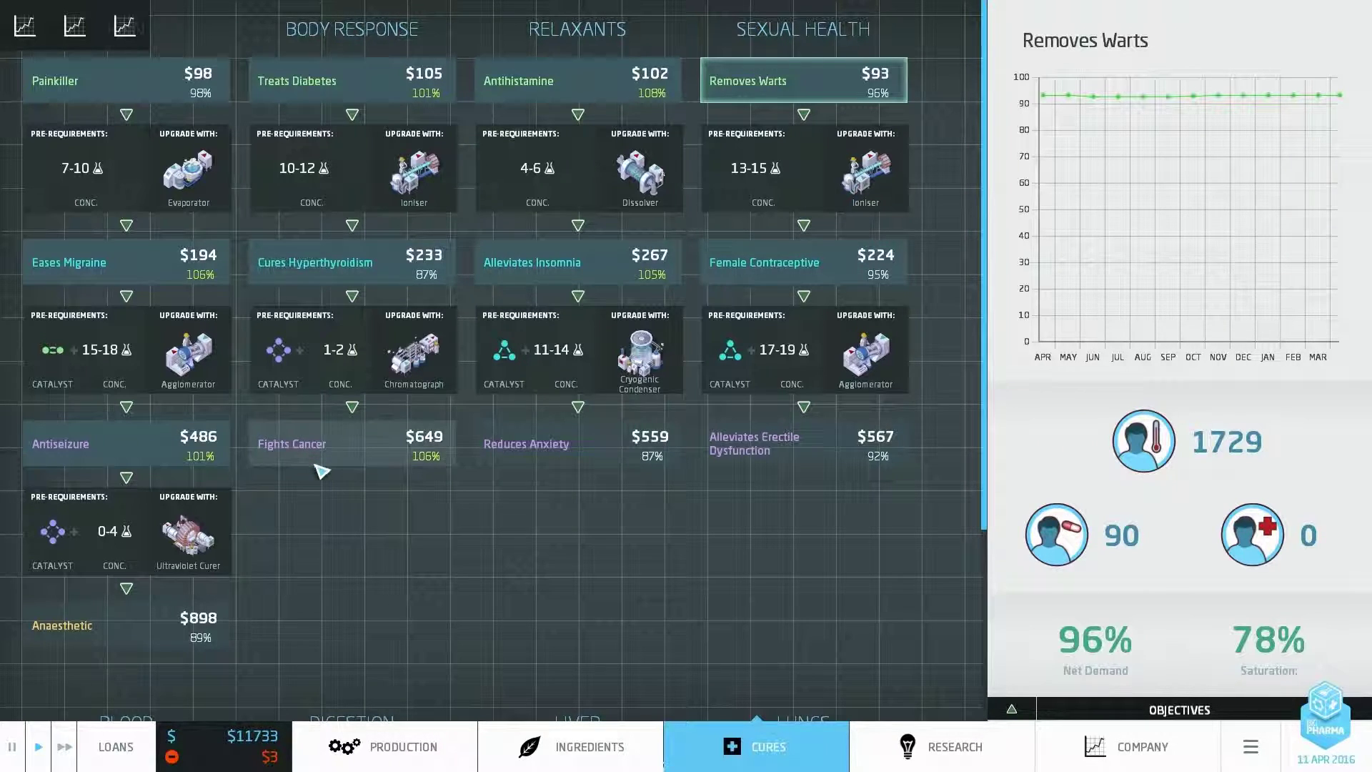
left_click(394, 80)
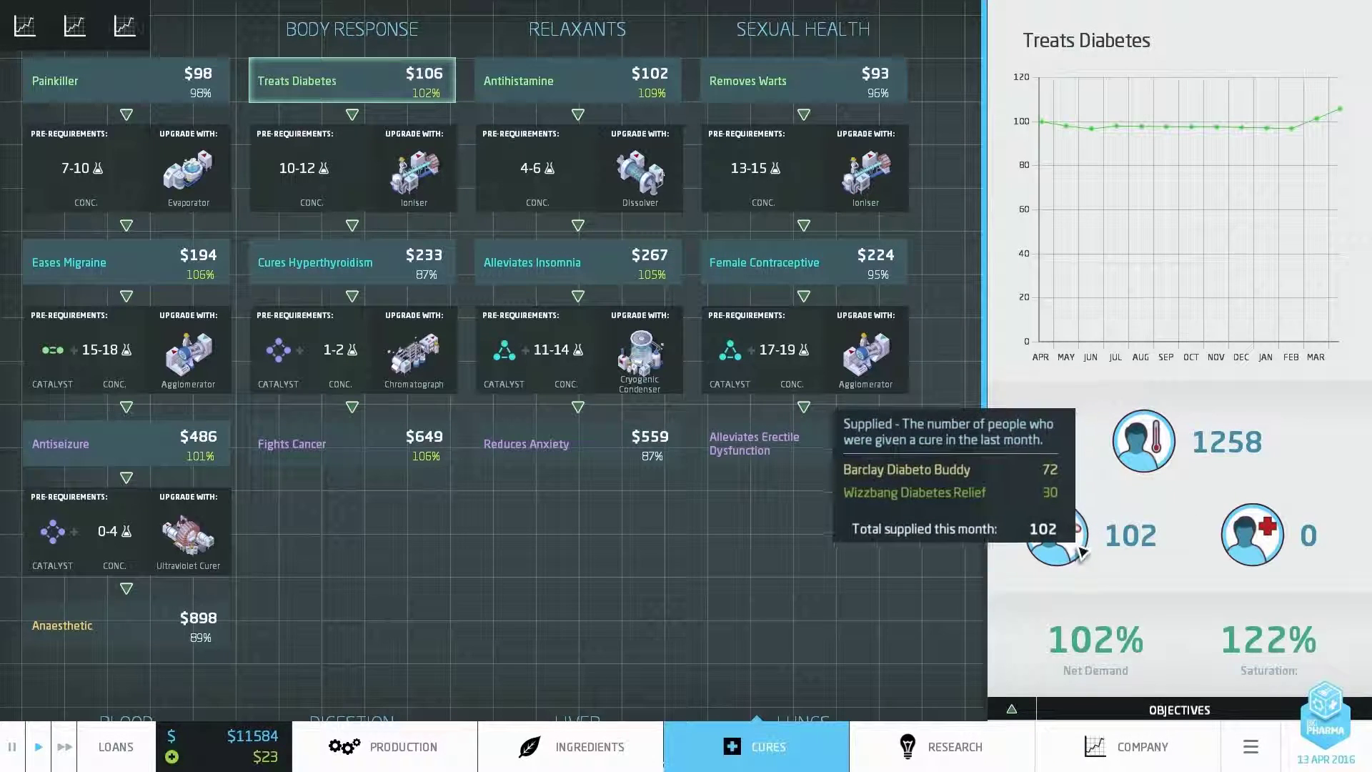
left_click(568, 86)
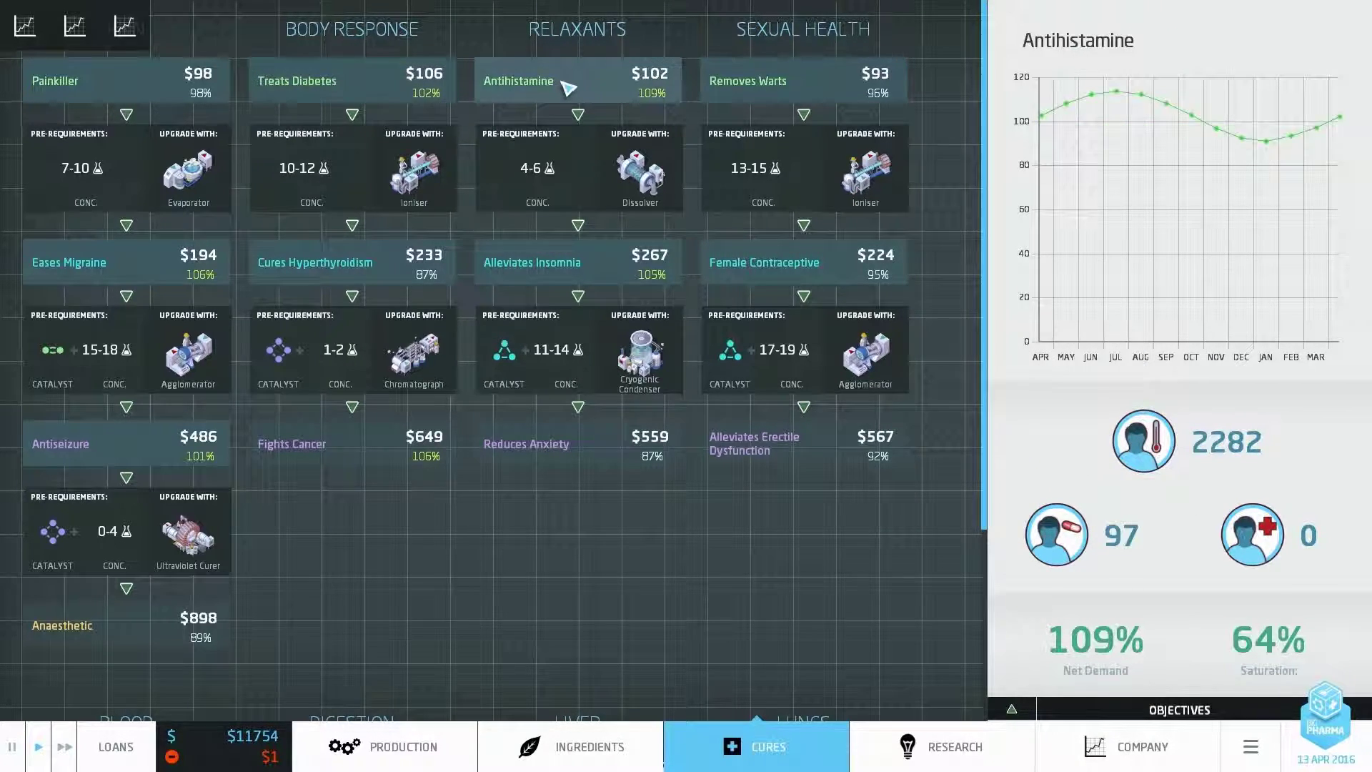
left_click(820, 80)
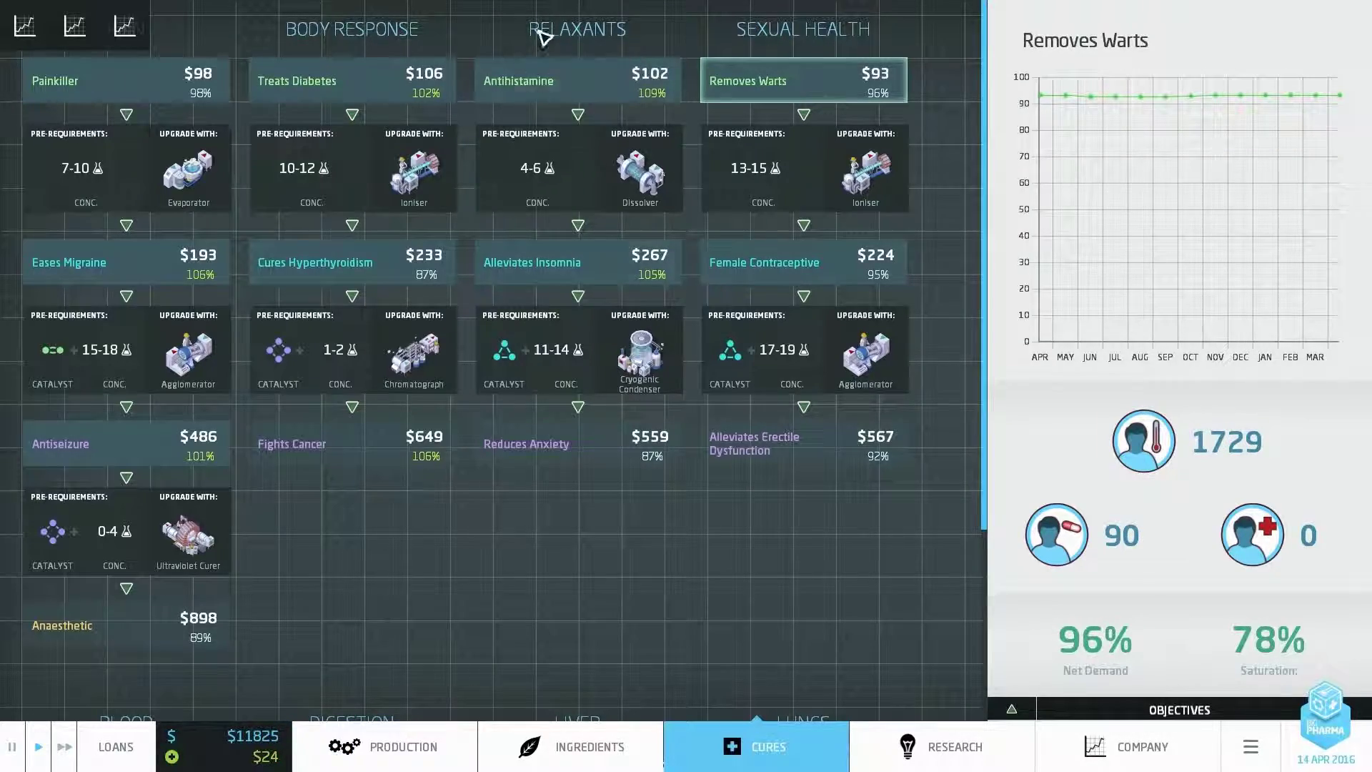
left_click(568, 80)
Glance at the ingredients screen with F2, then return to the factory floor.
left_click(386, 746)
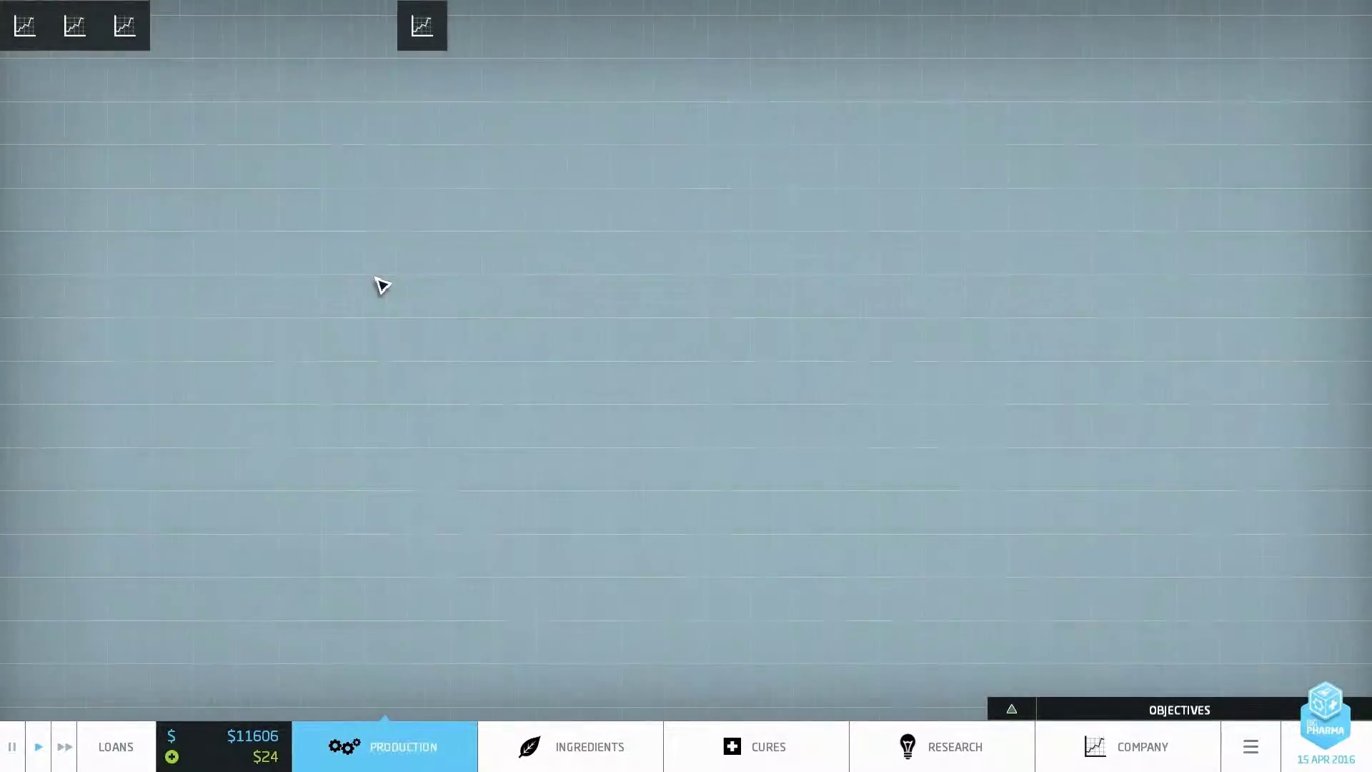
key("F2")
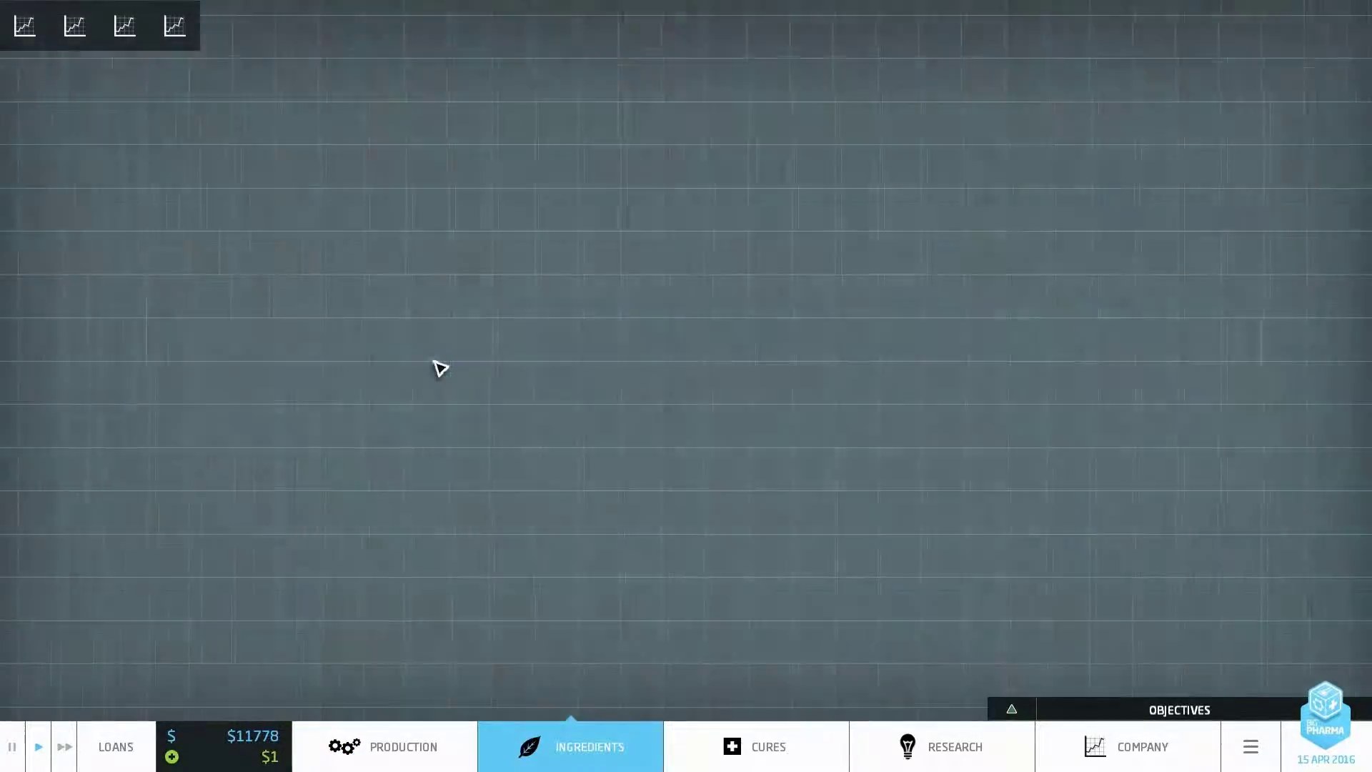
scroll(428, 365, "up", 5)
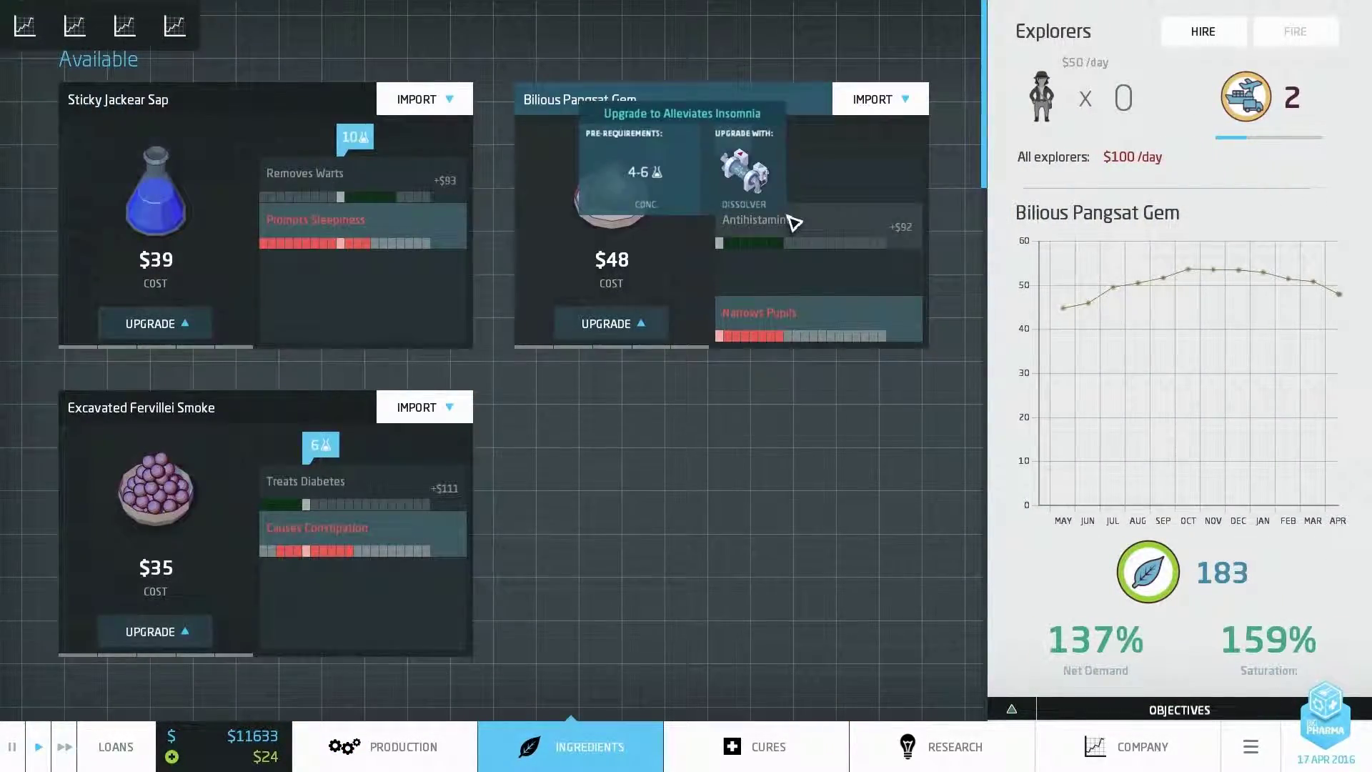
left_click(872, 100)
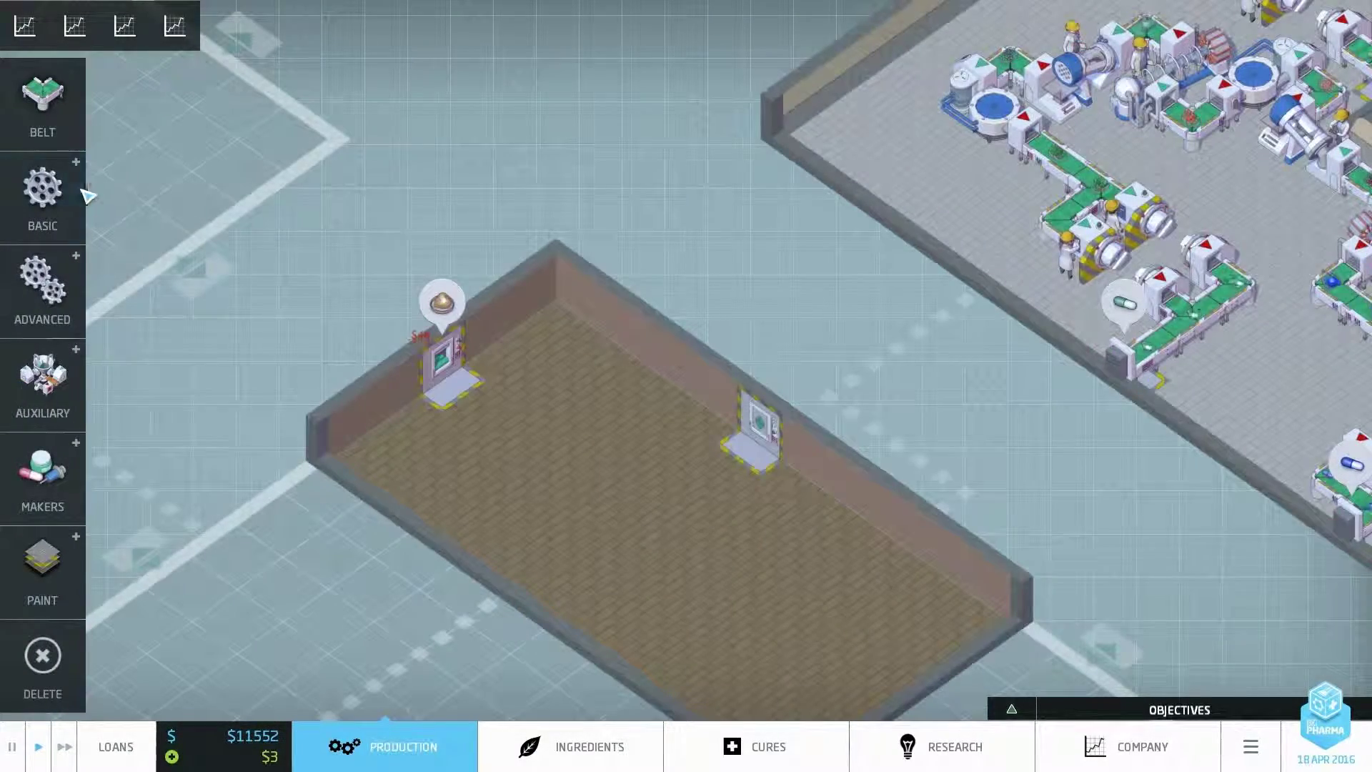
Place an evaporator and pill-printer machines in the new small room.
left_click(43, 193)
mouse_move(130, 292)
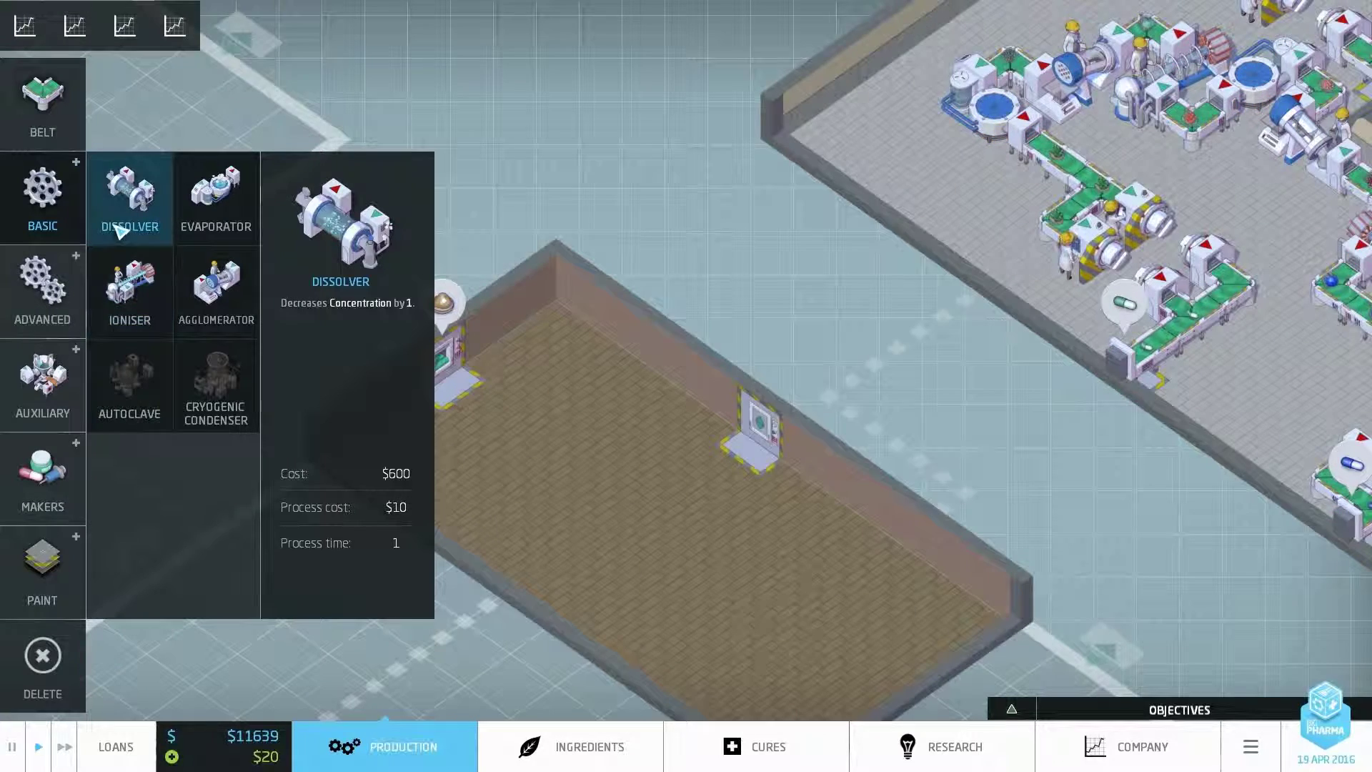
left_click(215, 199)
left_click(526, 416)
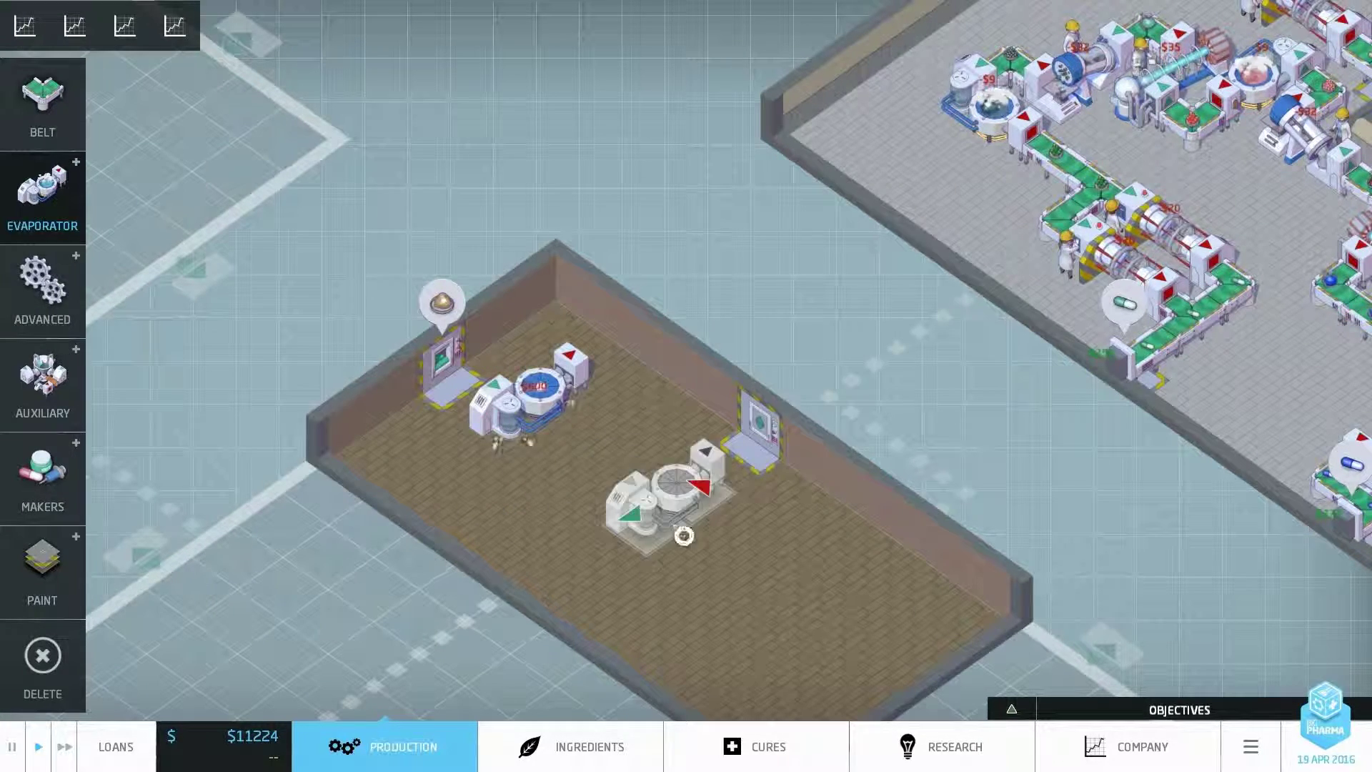
right_click(687, 483)
key("5")
key("1")
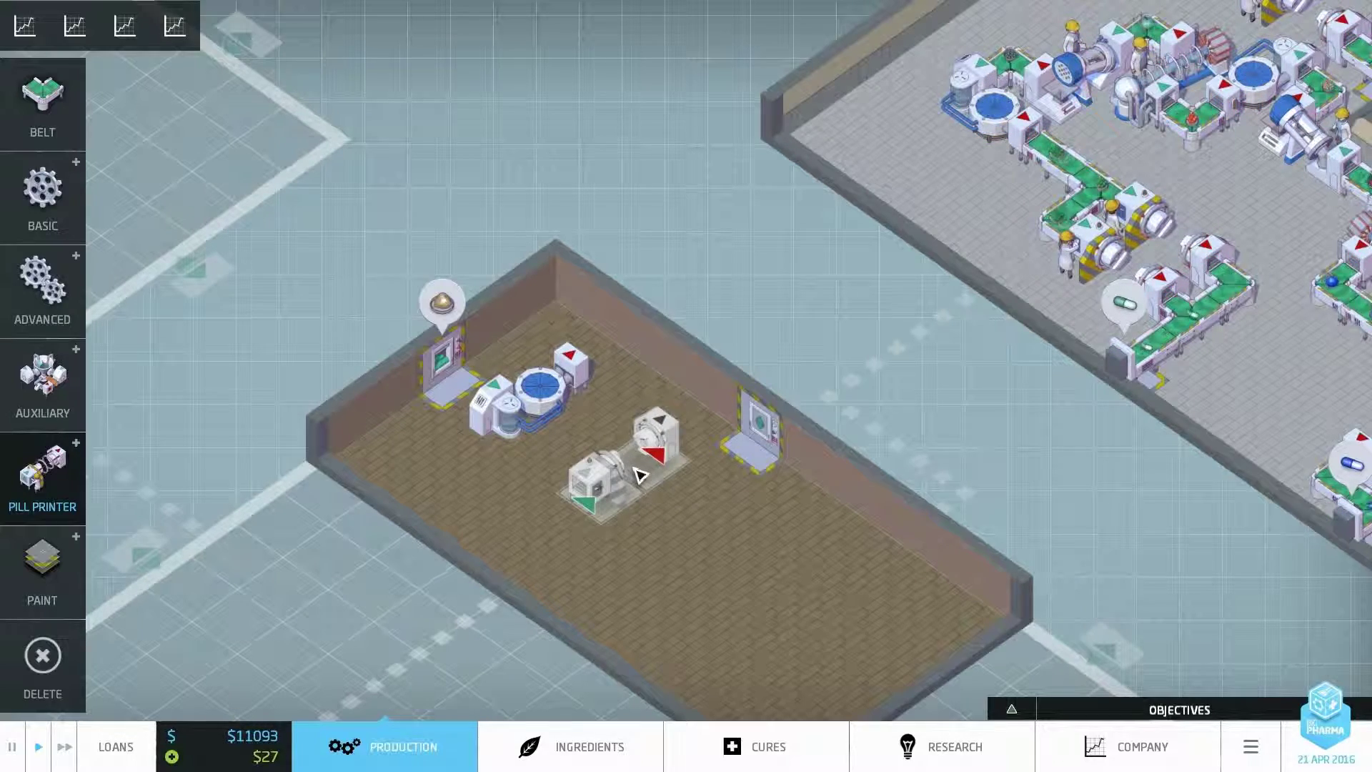
left_click(681, 513)
left_click(804, 596)
Move the evaporator to the room's upper-left corner and belt the line to the output port.
key("1")
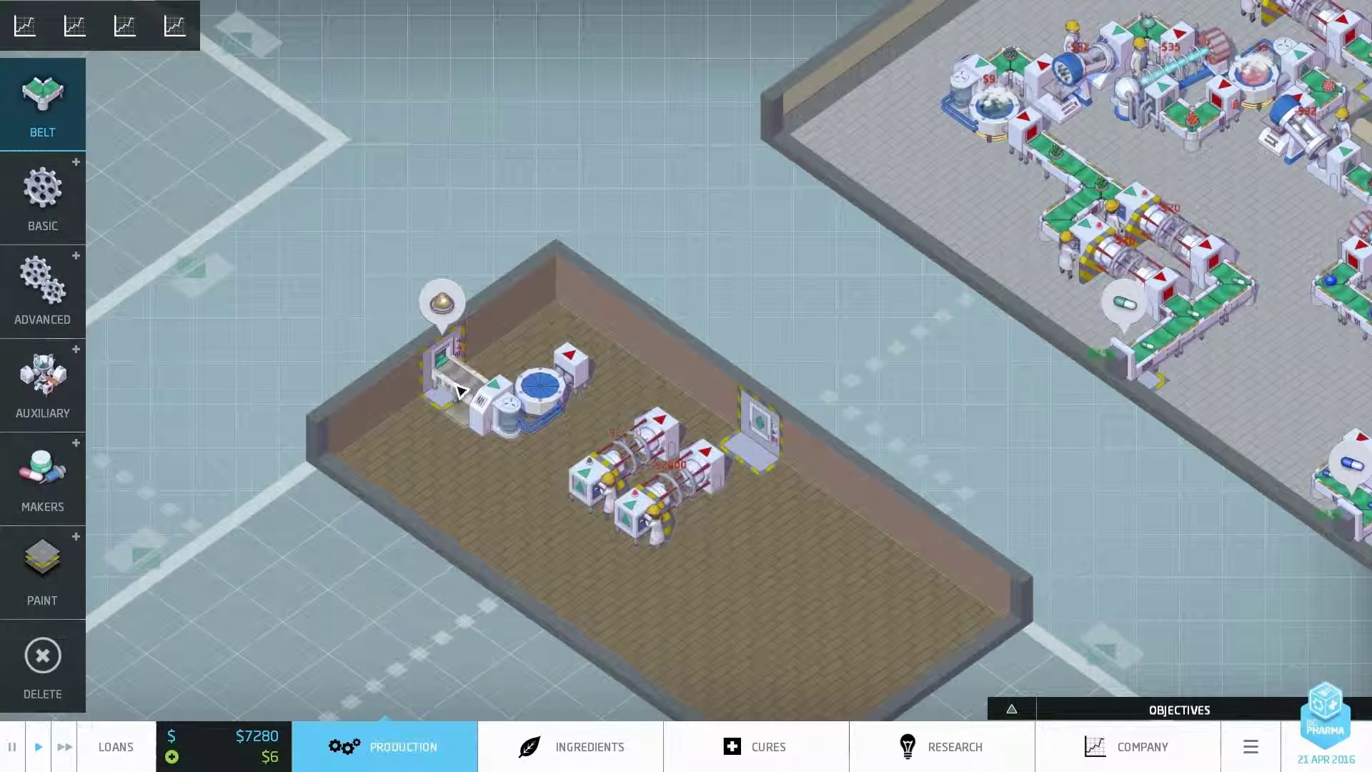
left_click_drag(515, 402, 416, 449)
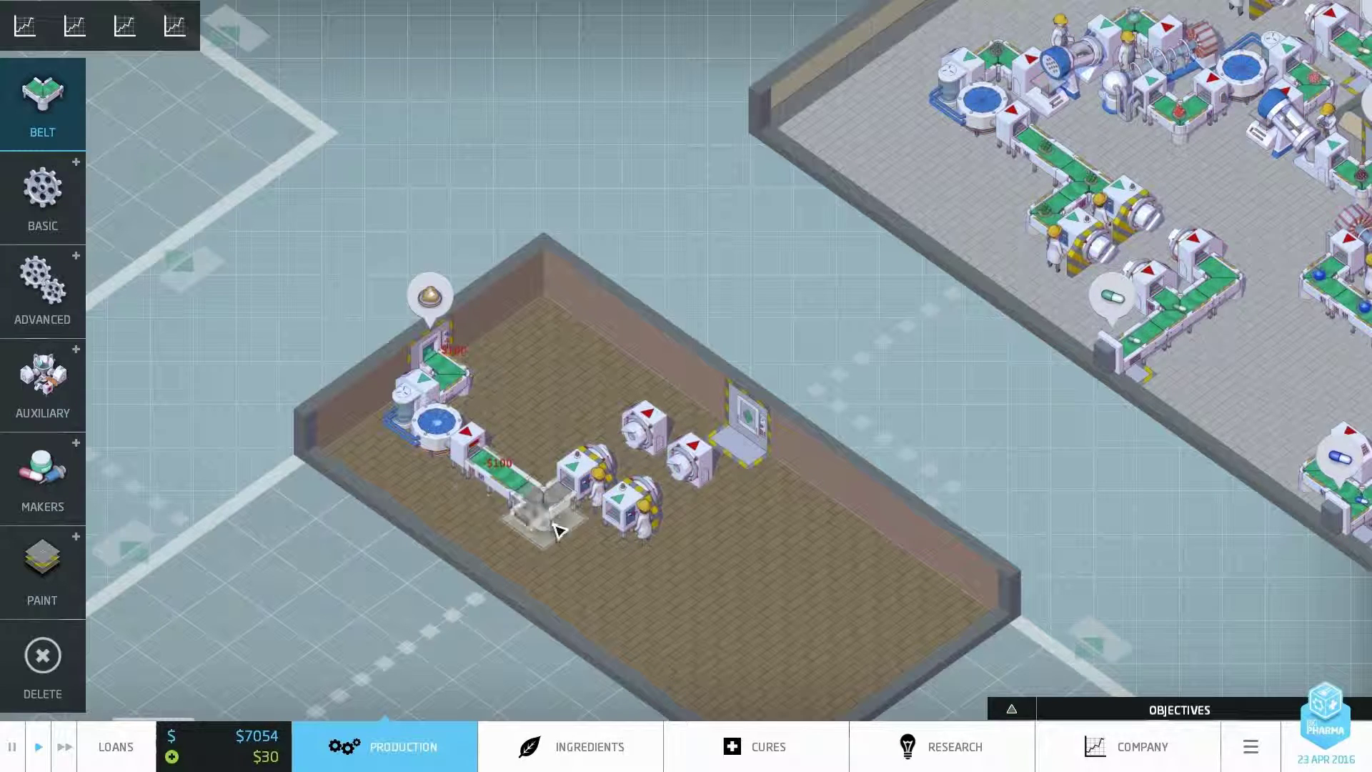
left_click_drag(555, 528, 617, 515)
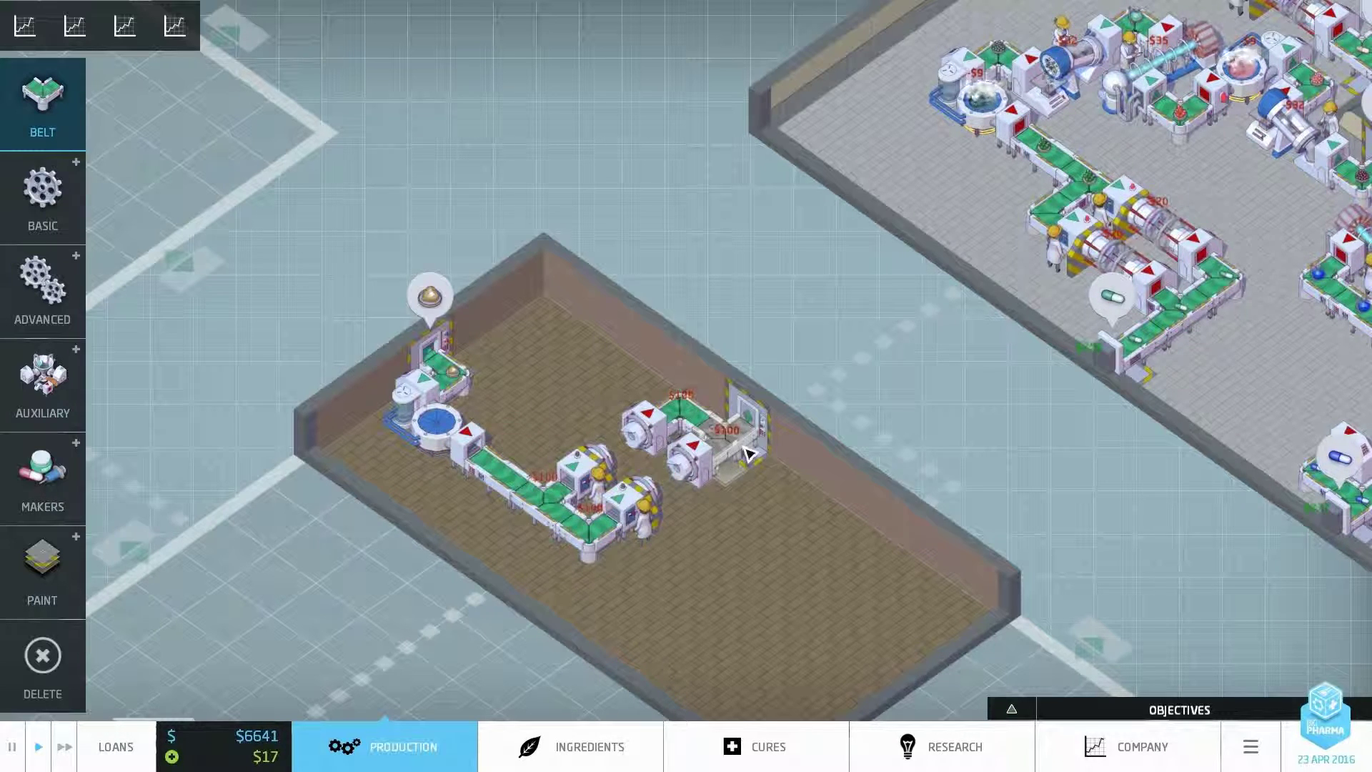
left_click(748, 453)
left_click(429, 298)
left_click(421, 414)
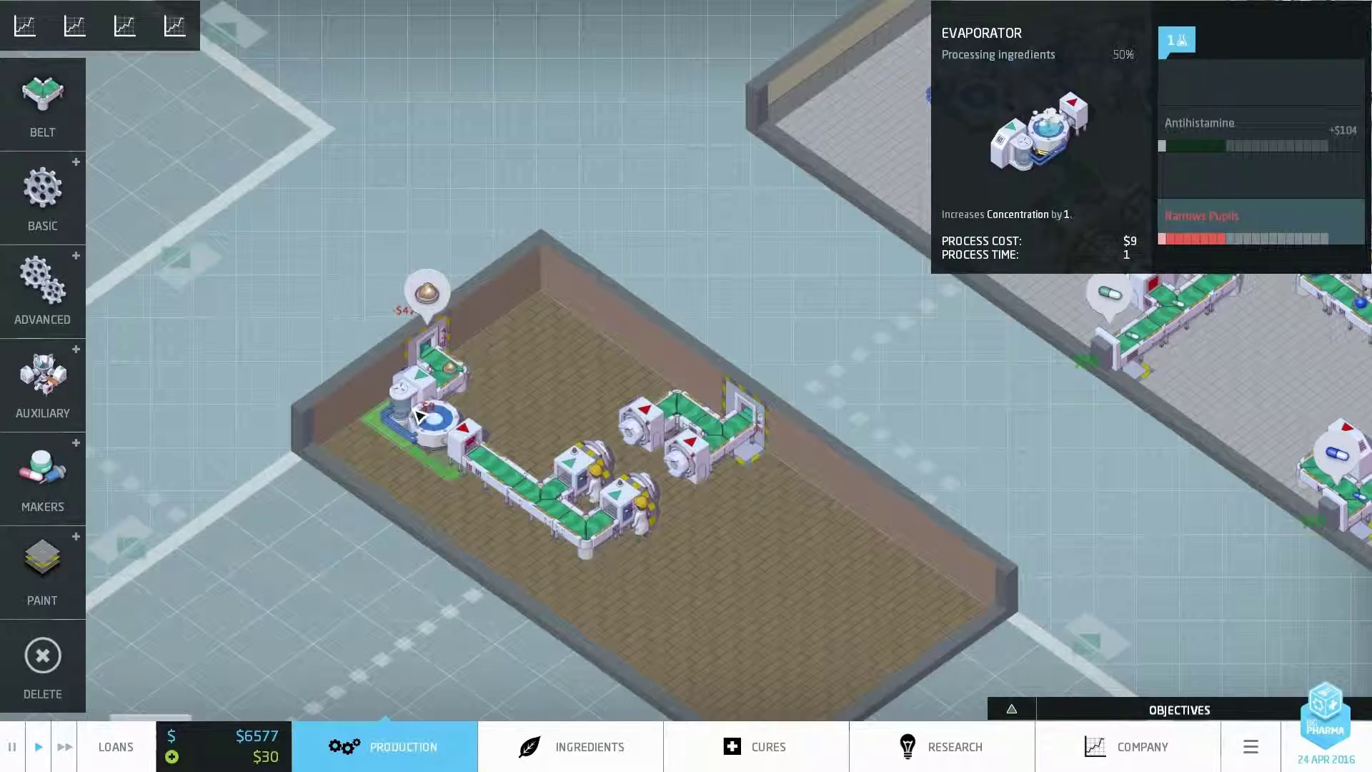
key("Escape")
left_click_drag(263, 557, 220, 440)
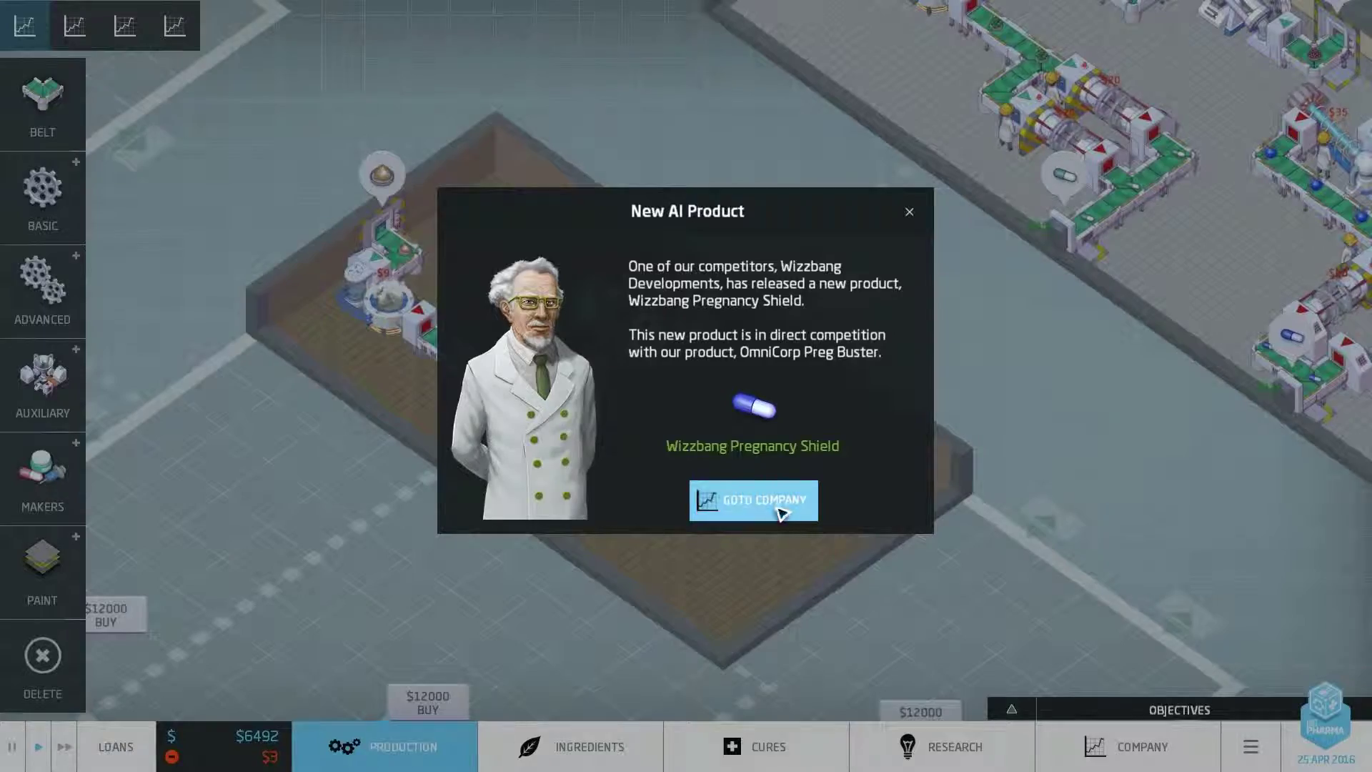
Open the company overview and dismiss the new-product and dust cloud notices.
left_click(781, 513)
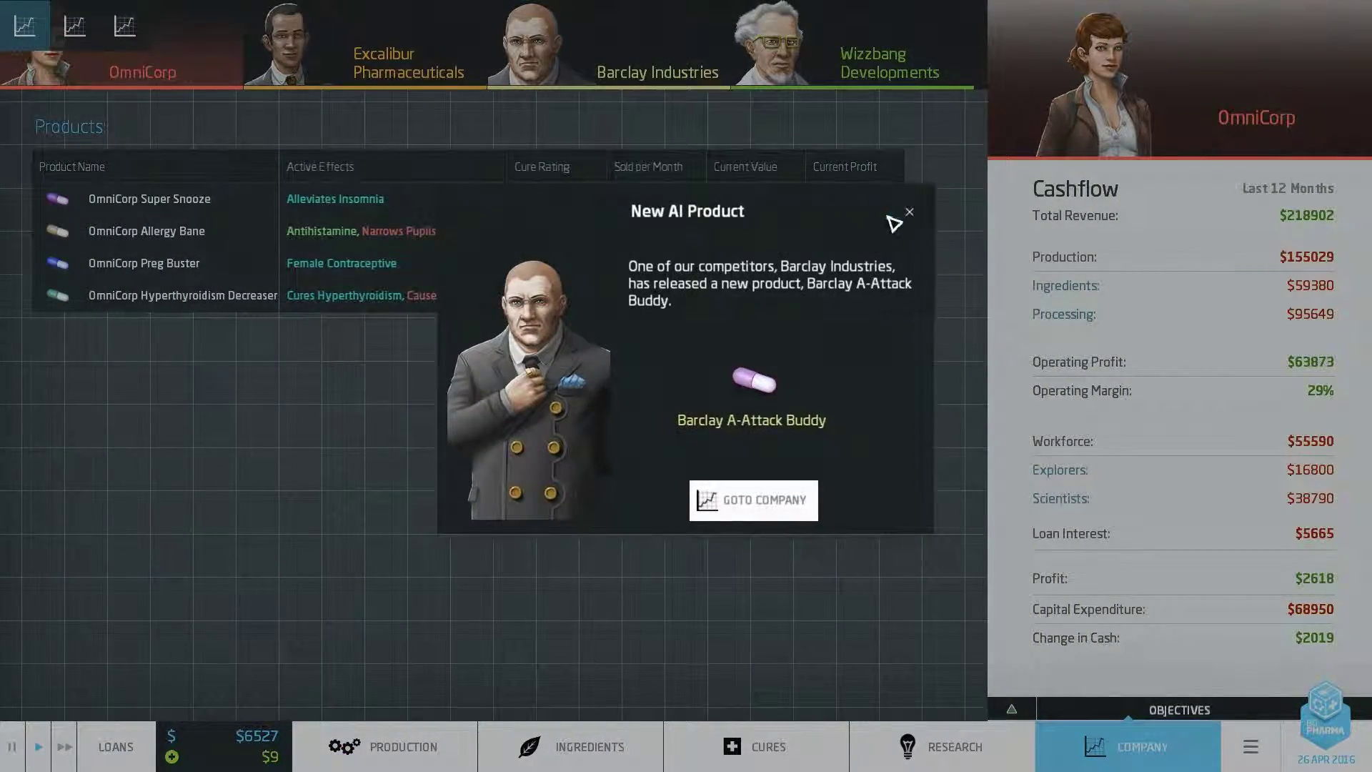
left_click(909, 212)
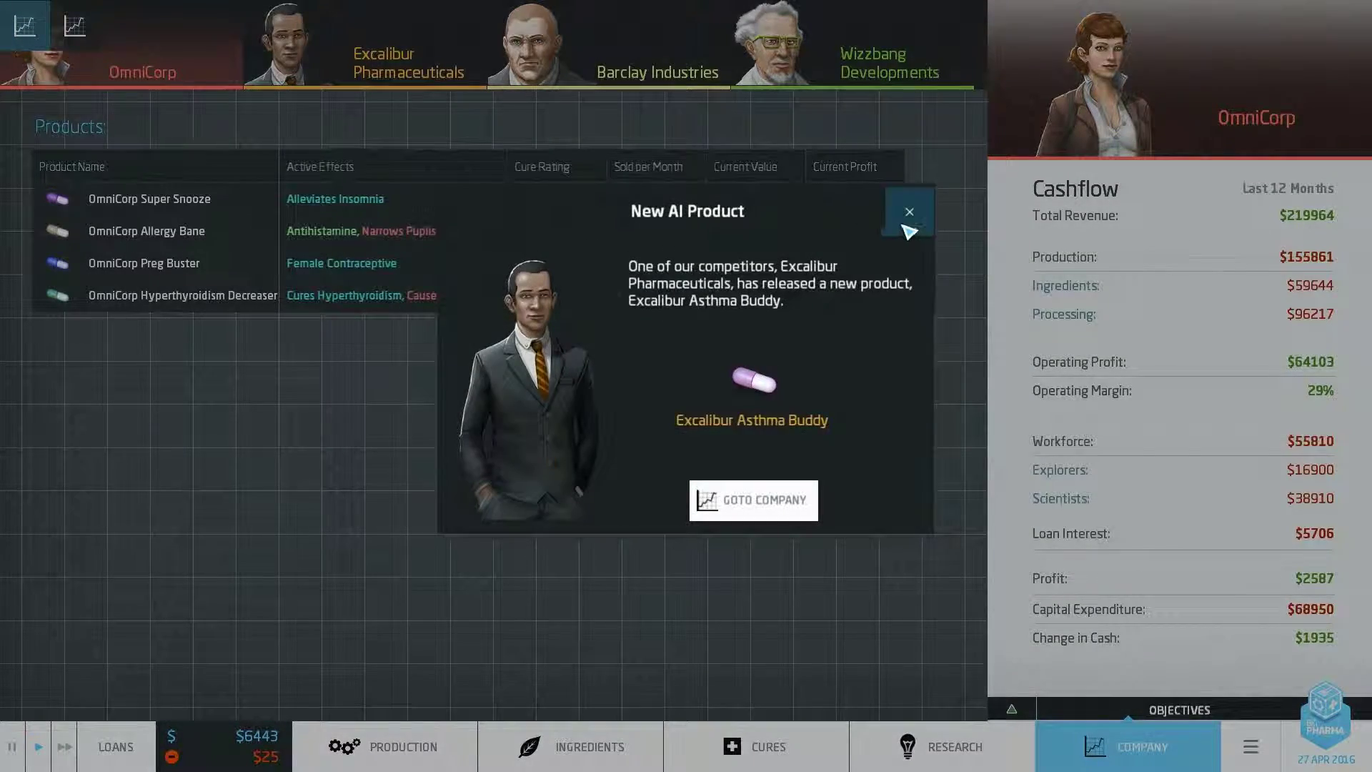
left_click(909, 213)
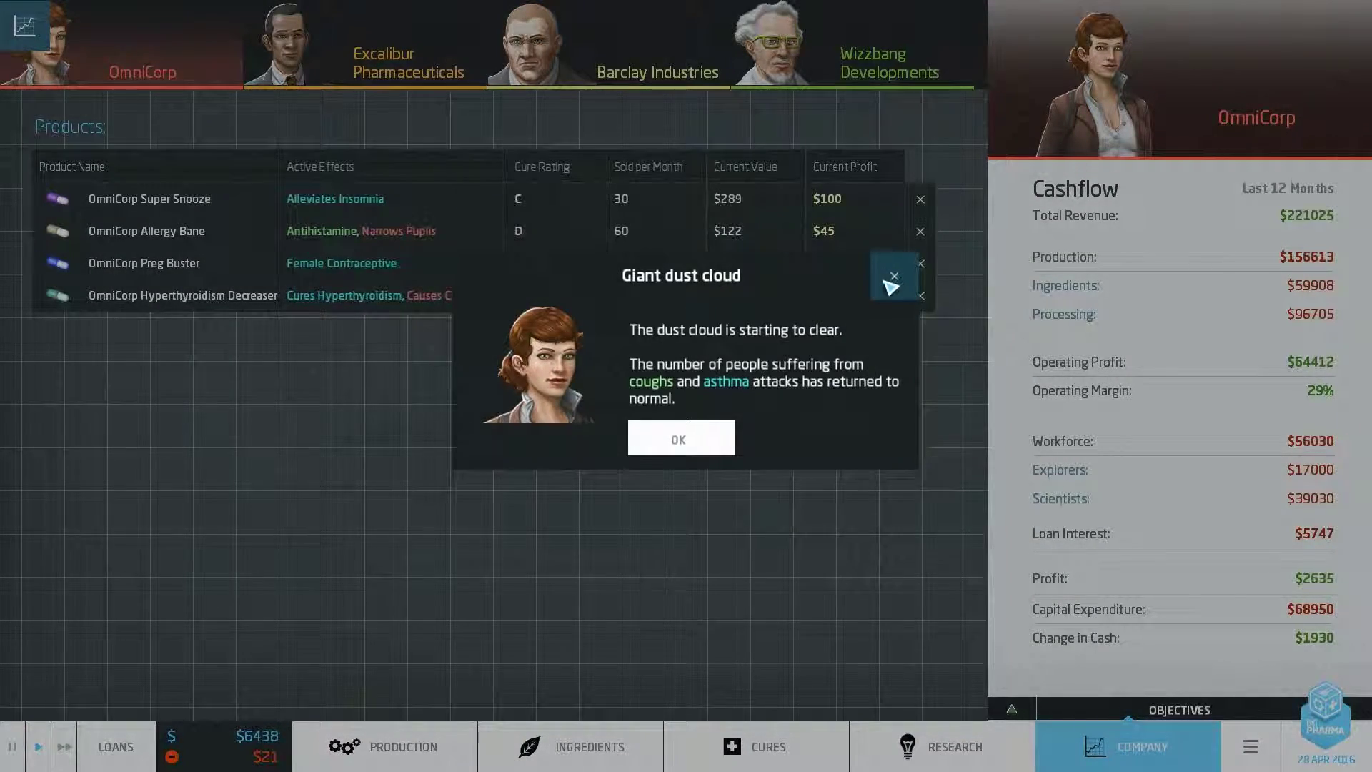
left_click(894, 277)
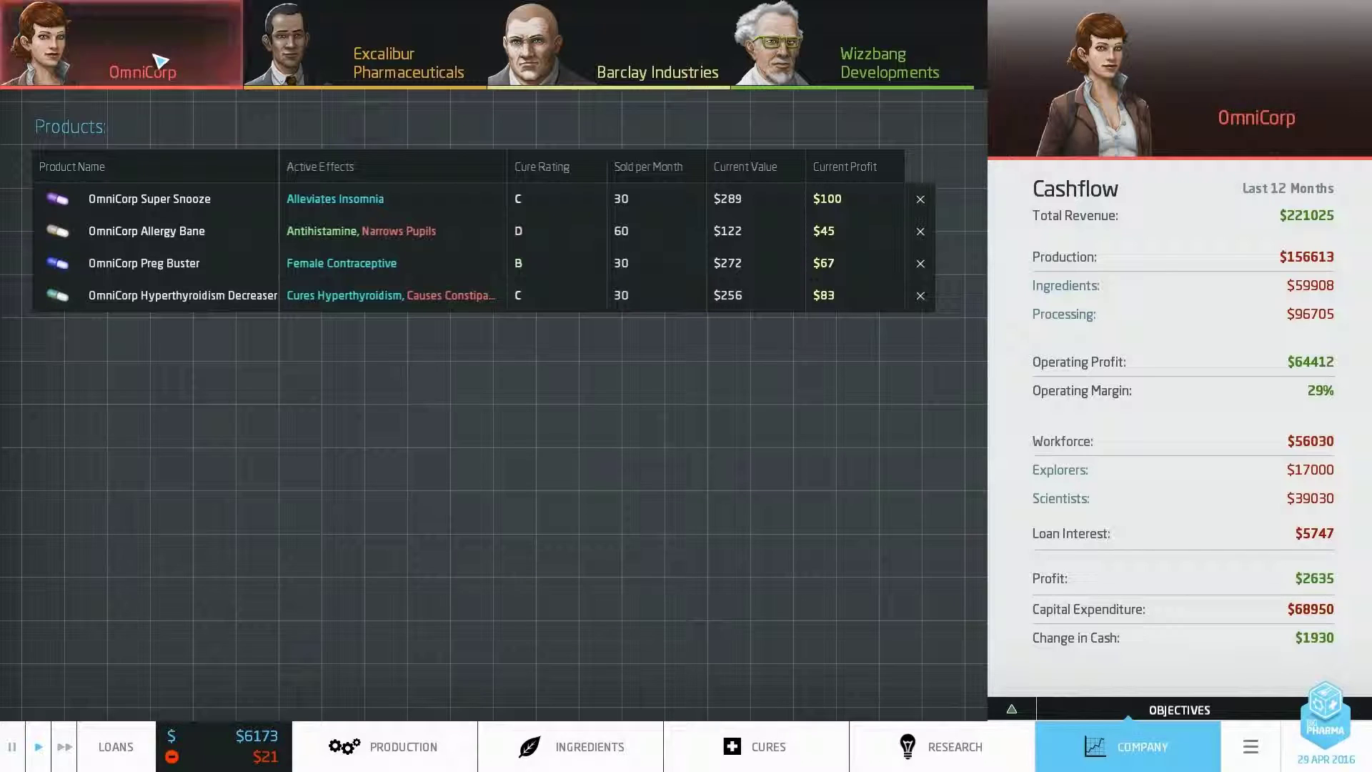
Compare Excalibur, Barclay and Wizzbang products and cashflow against OmniCorp's own.
left_click(408, 61)
left_click(655, 61)
left_click(879, 61)
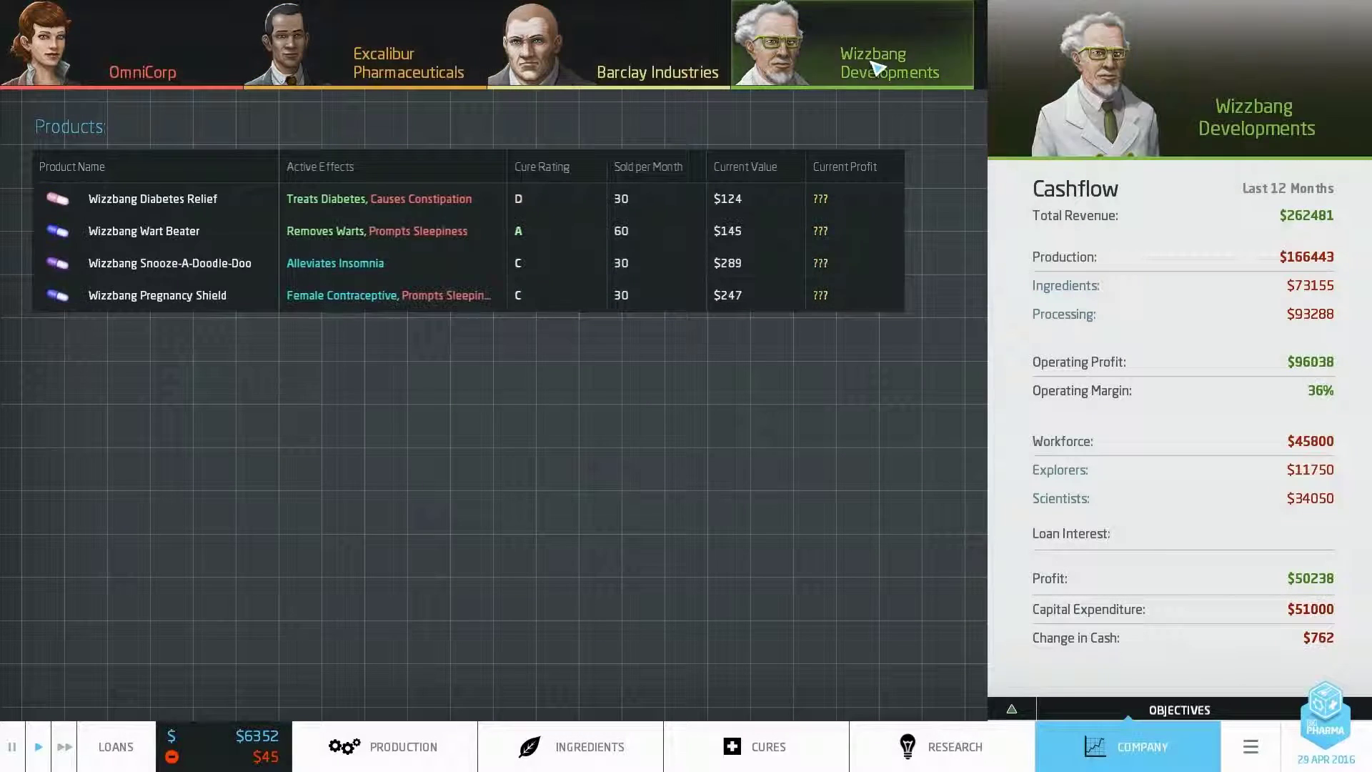
left_click(659, 45)
left_click(863, 56)
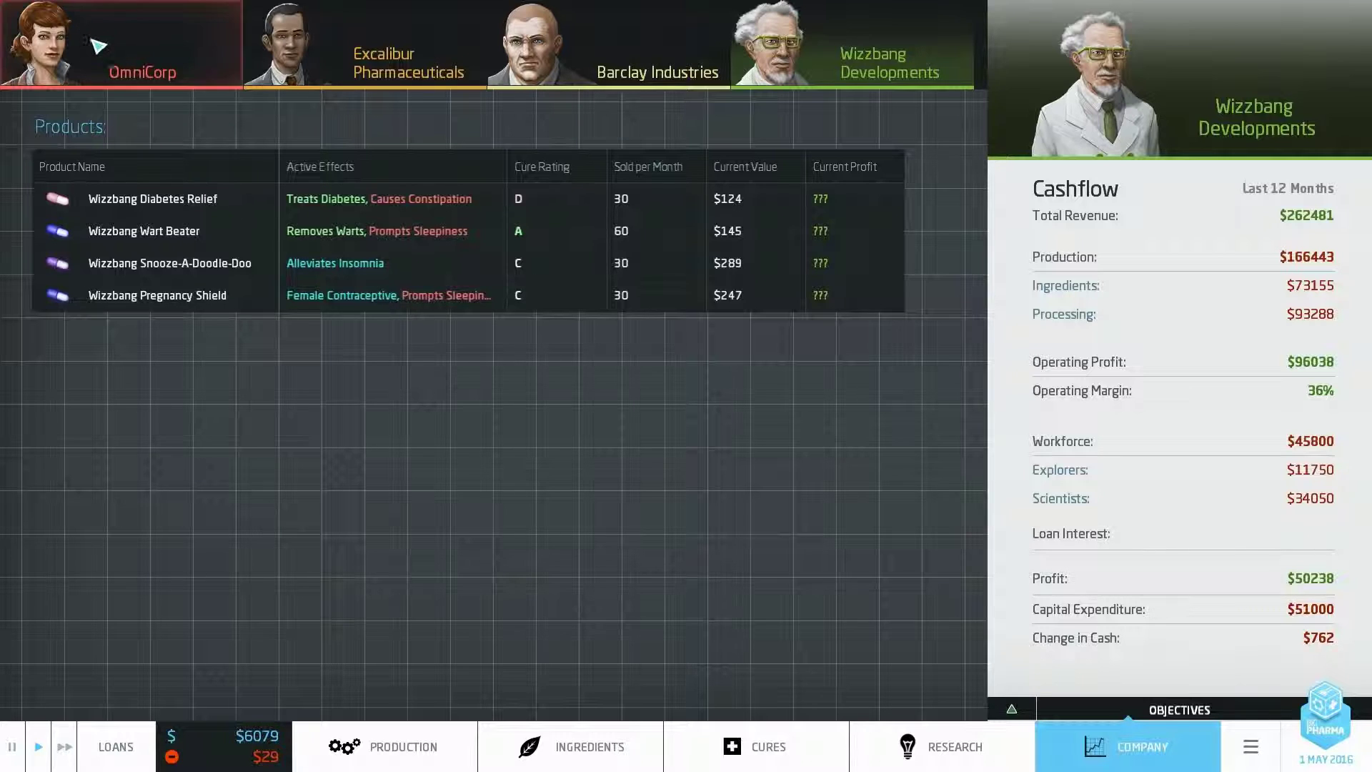
left_click(113, 52)
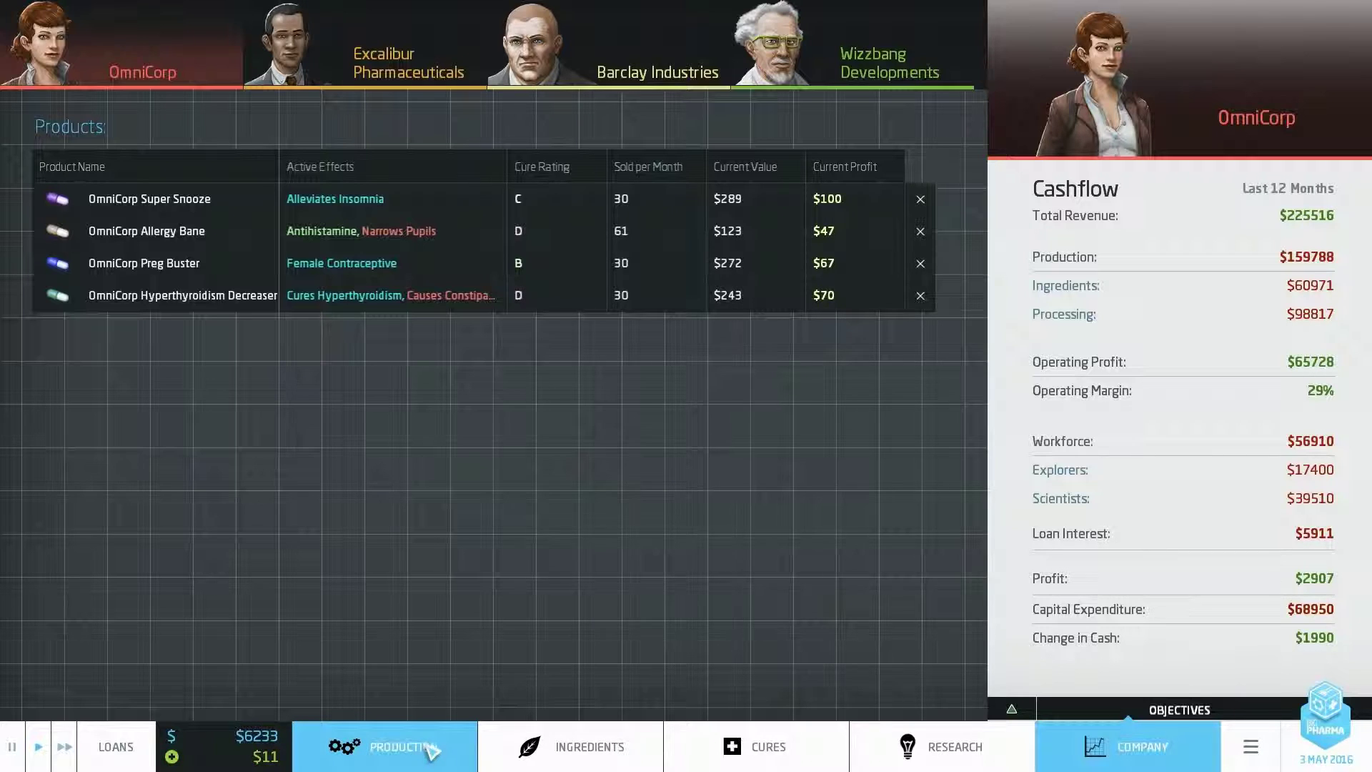
left_click(580, 746)
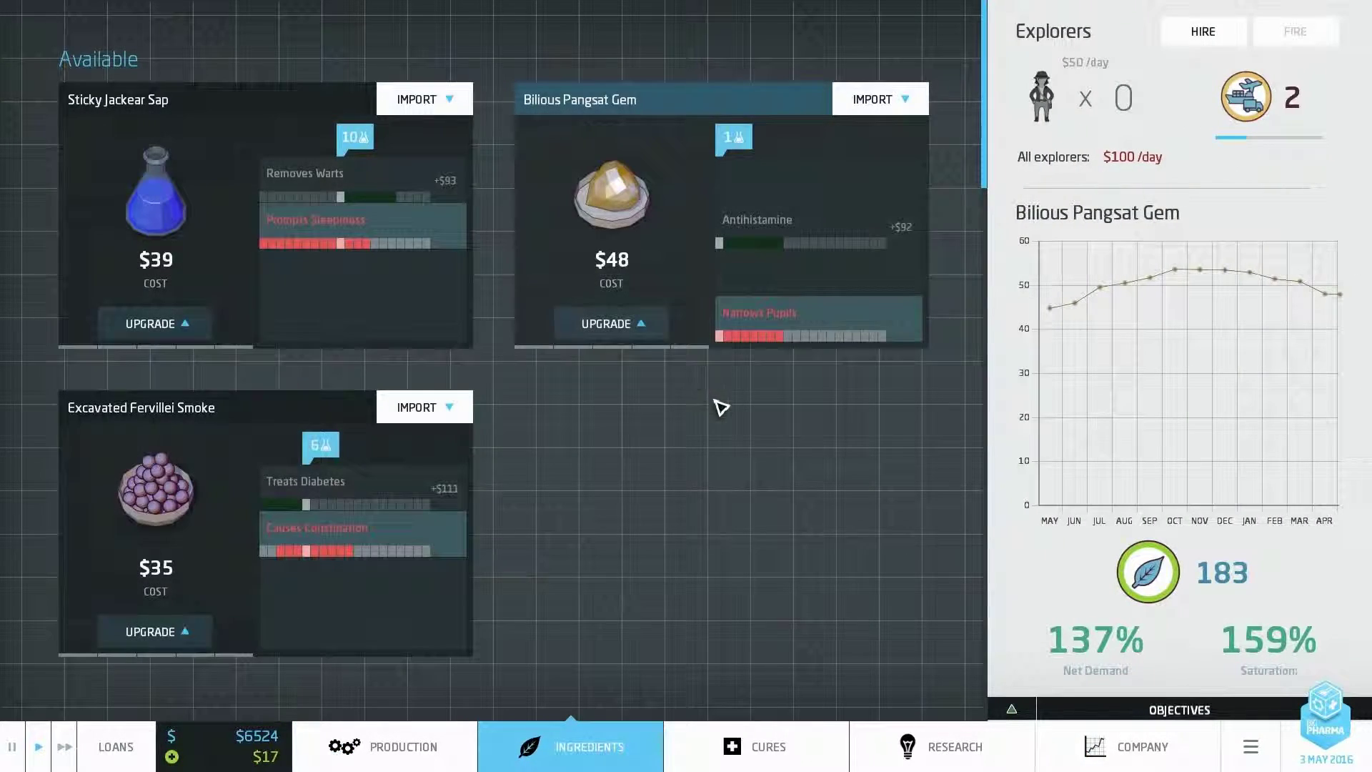
scroll(707, 411, "down", 3)
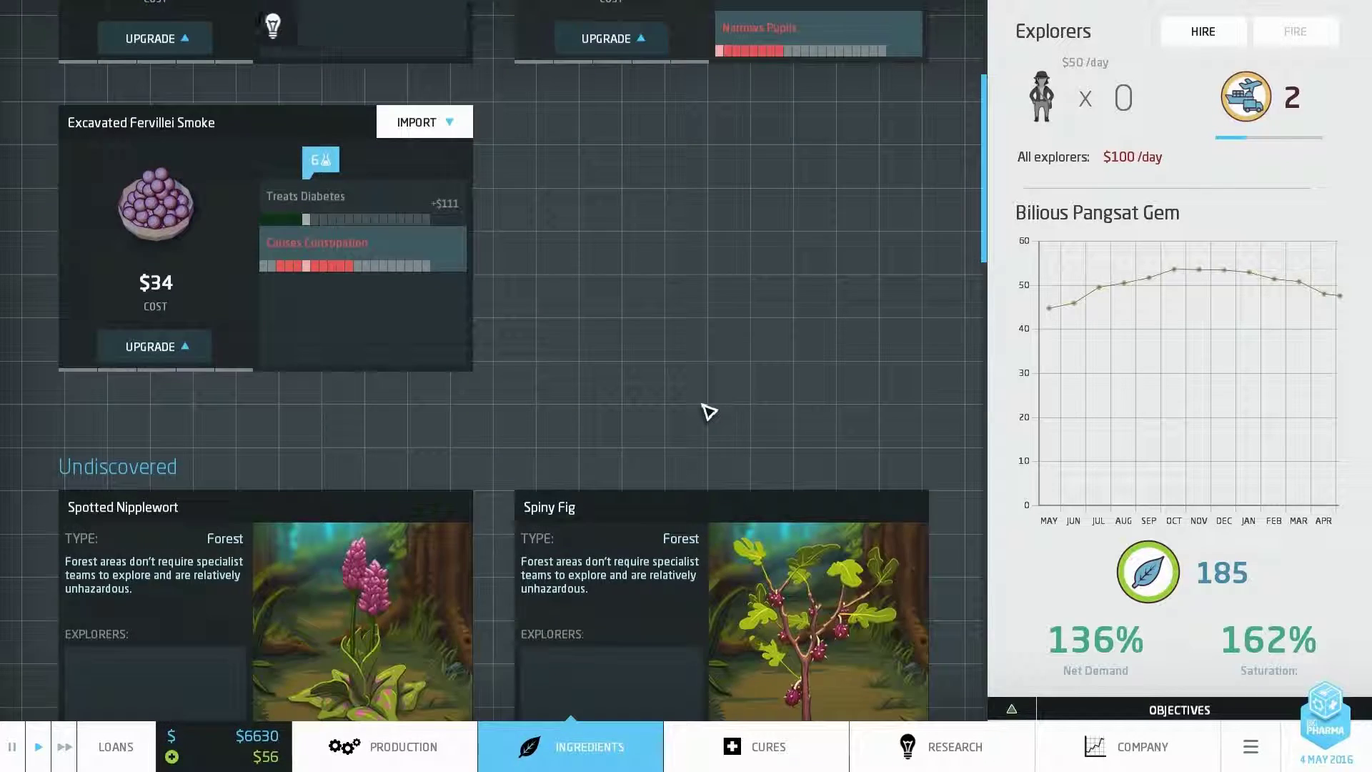
scroll(708, 410, "up", 3)
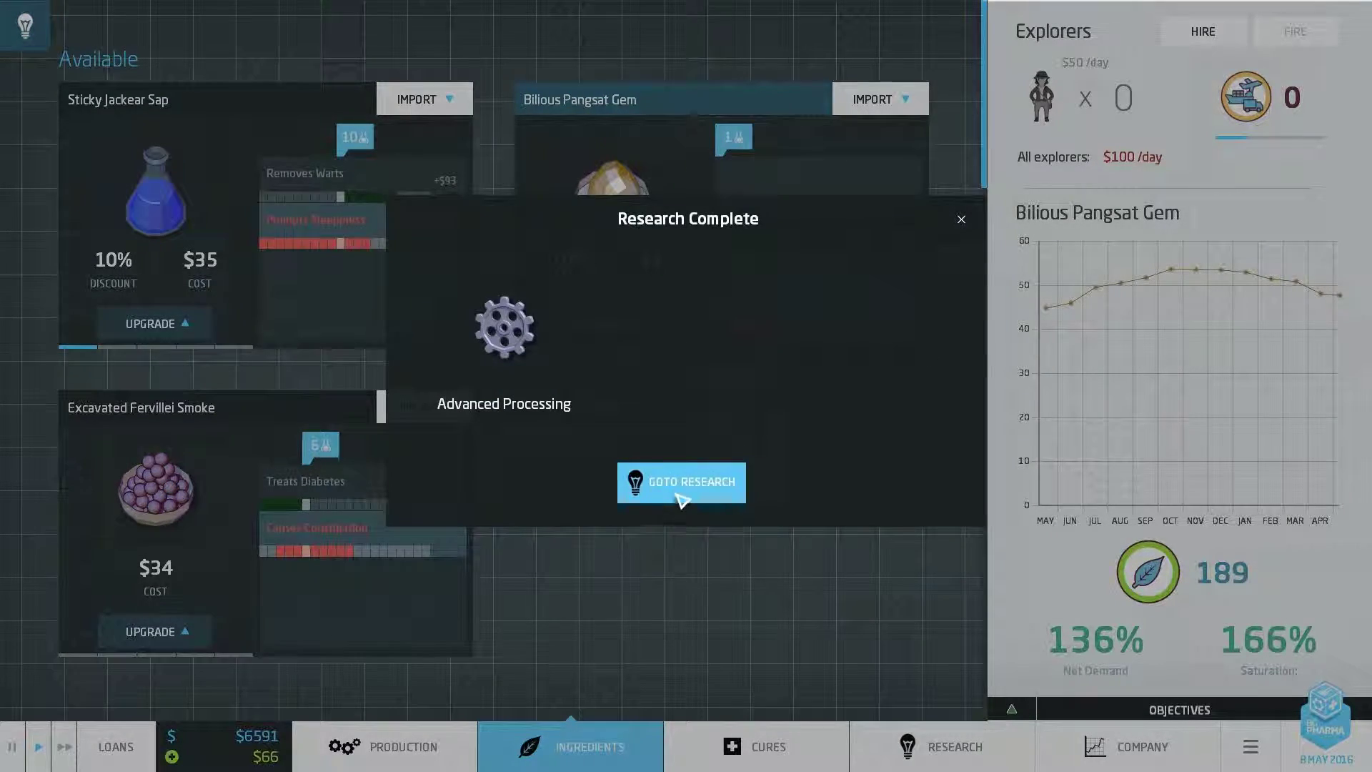
Bring up the research tree to review the machine upgrades.
left_click(679, 493)
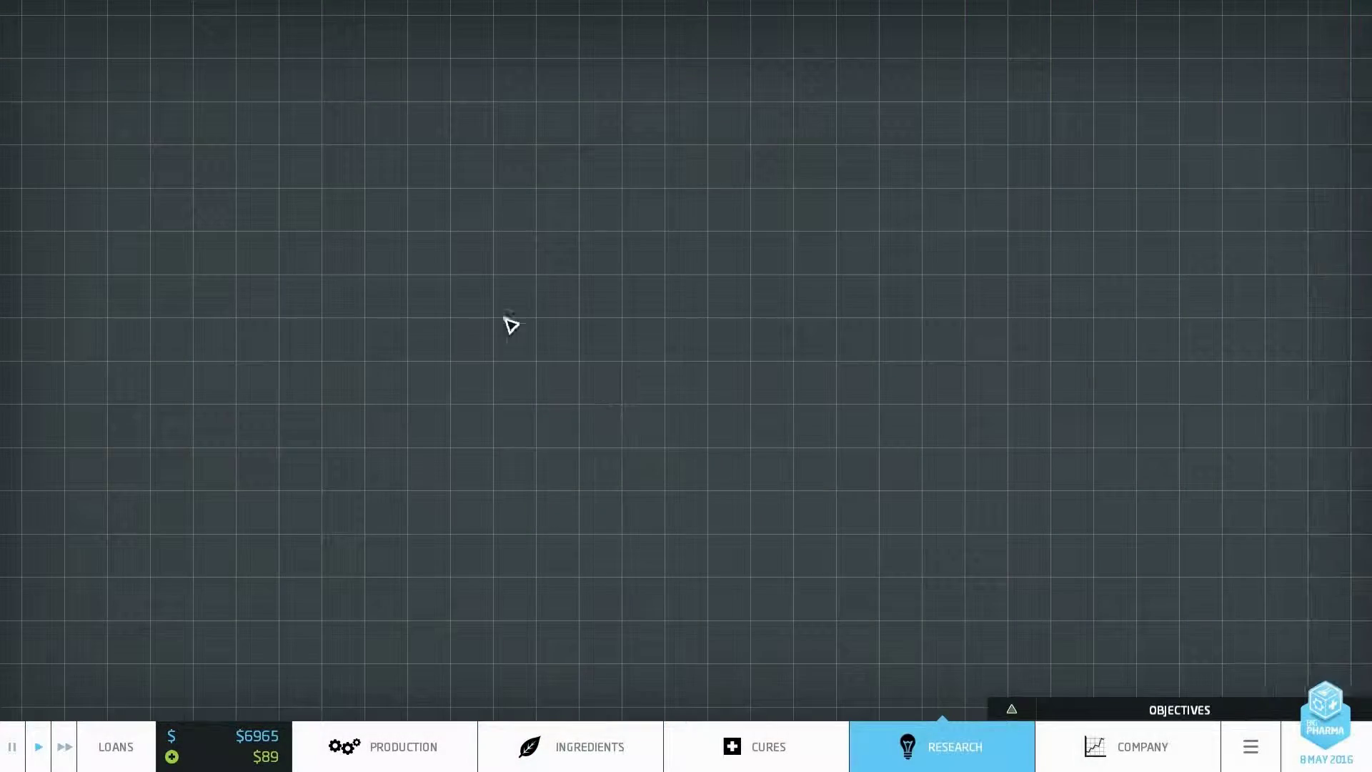
scroll(532, 413, "up", 3)
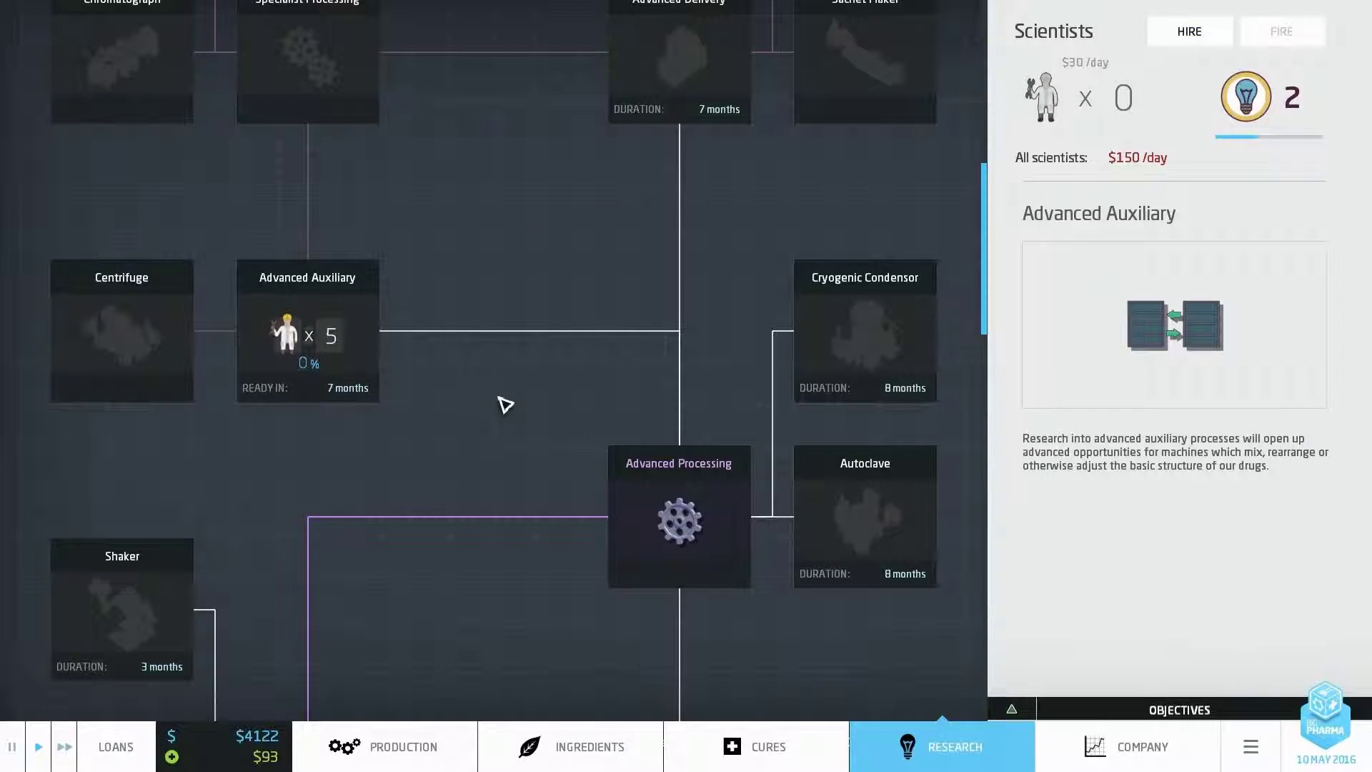
scroll(504, 404, "up", 3)
scroll(504, 403, "down", 5)
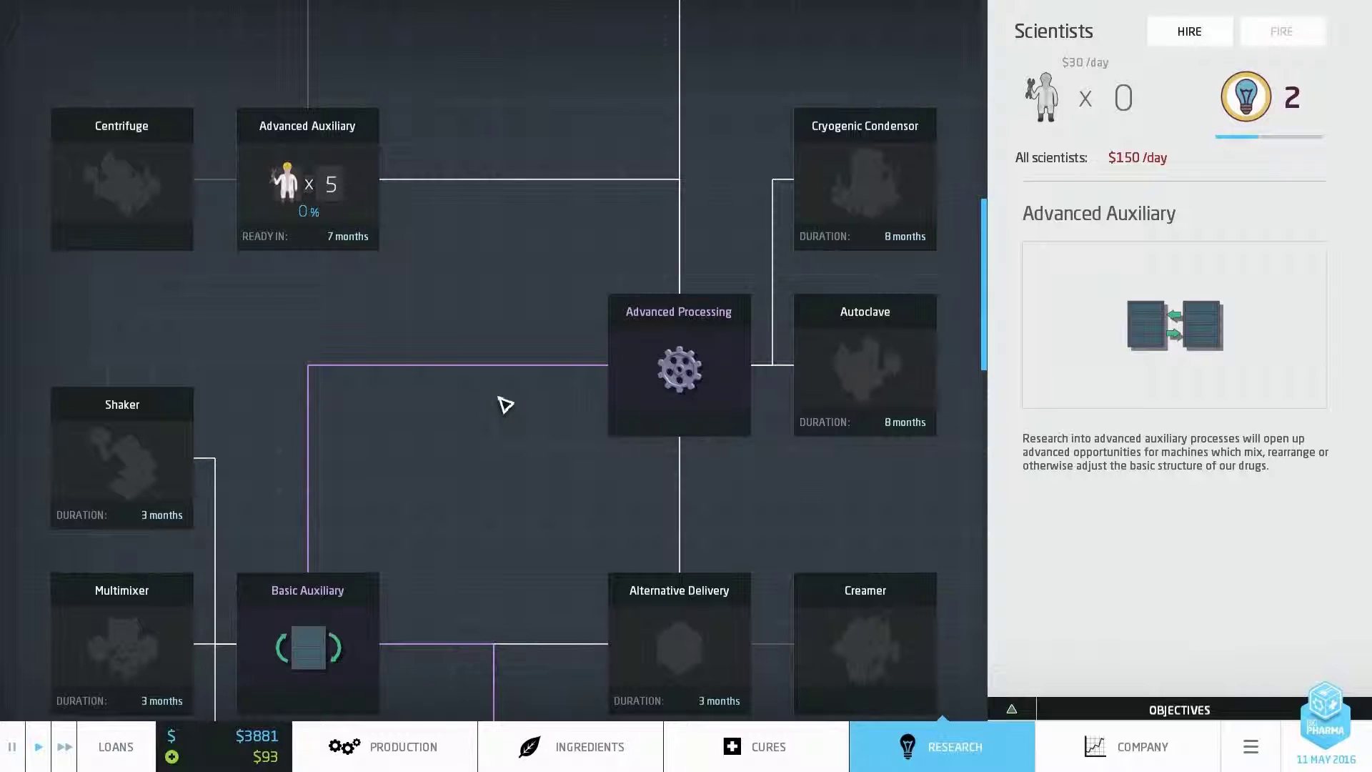
scroll(505, 404, "up", 3)
scroll(139, 183, "up", 2)
scroll(479, 451, "down", 8)
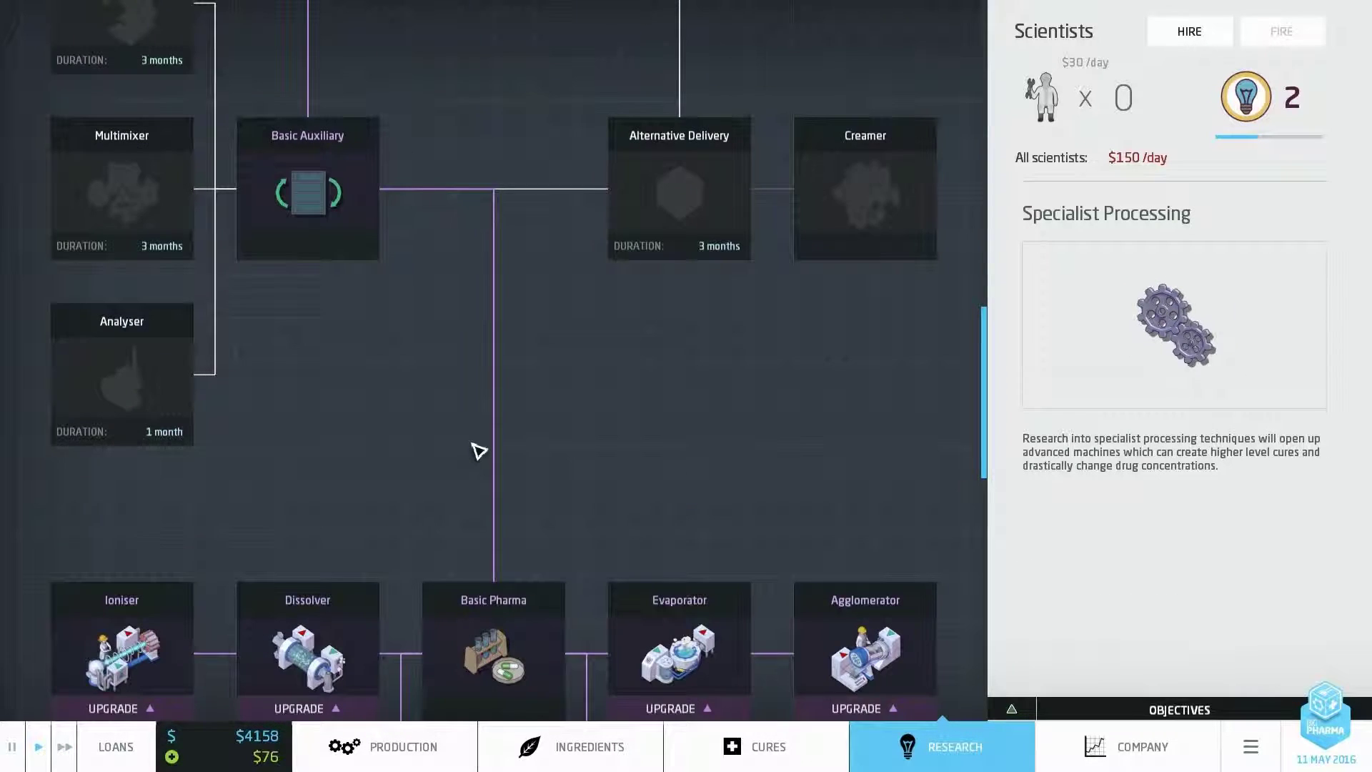
scroll(478, 451, "up", 3)
scroll(479, 451, "up", 6)
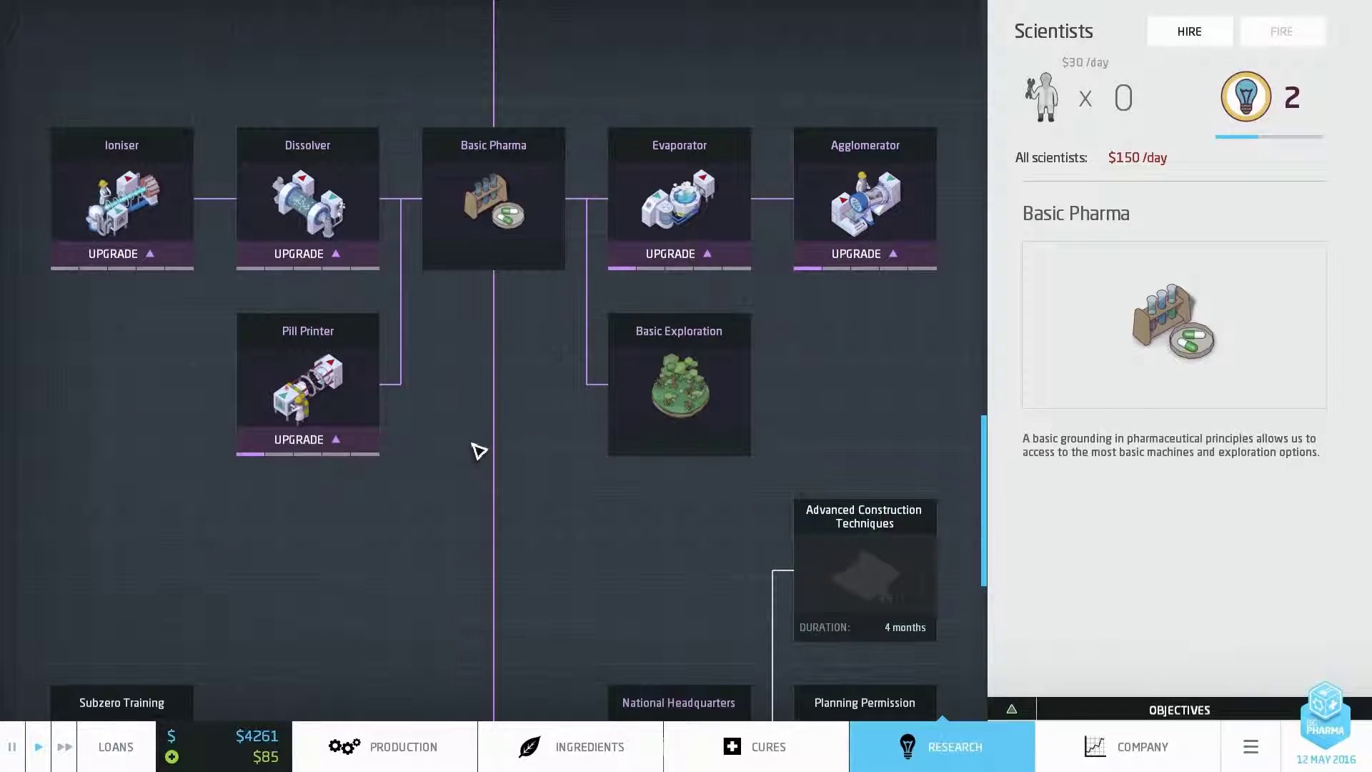
scroll(479, 451, "up", 3)
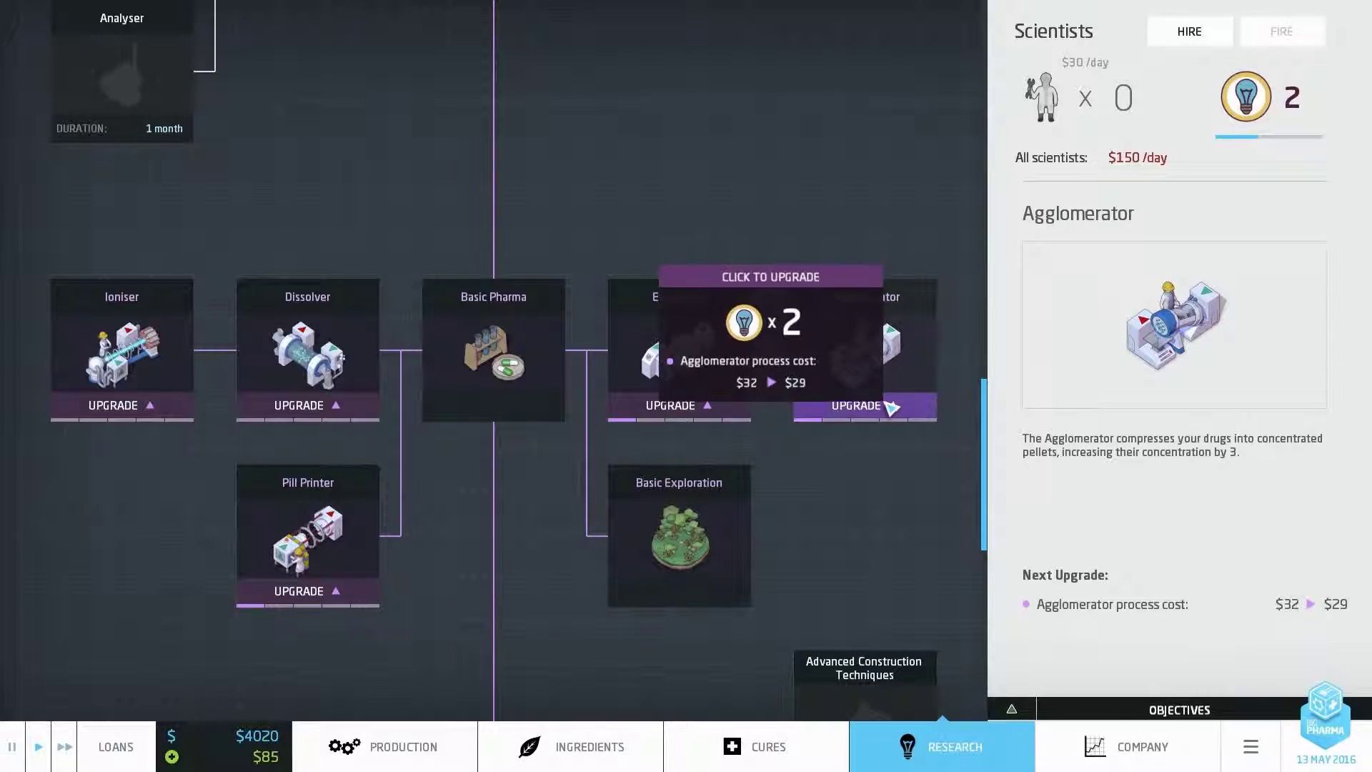
Return to the factory floor and pan toward the large factory.
left_click(387, 746)
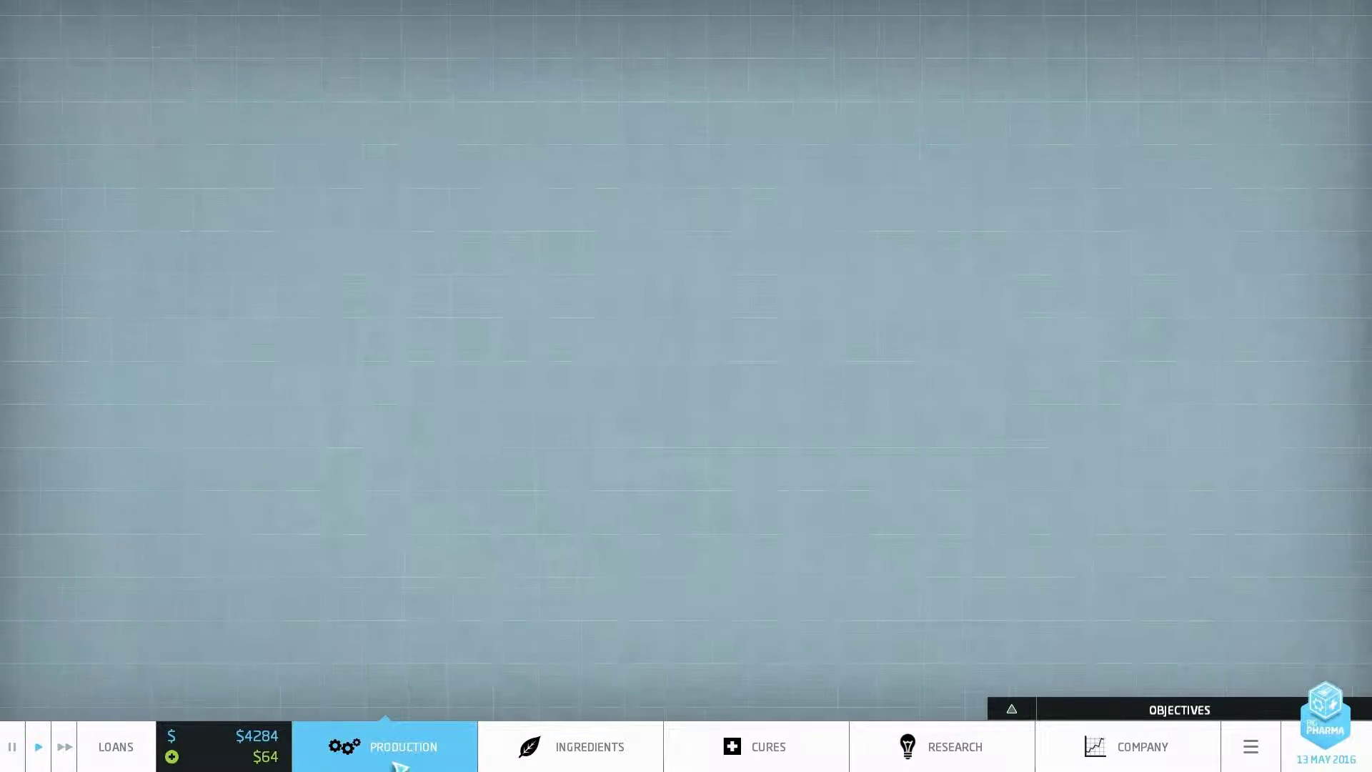
scroll(475, 562, "down", 3)
key("w")
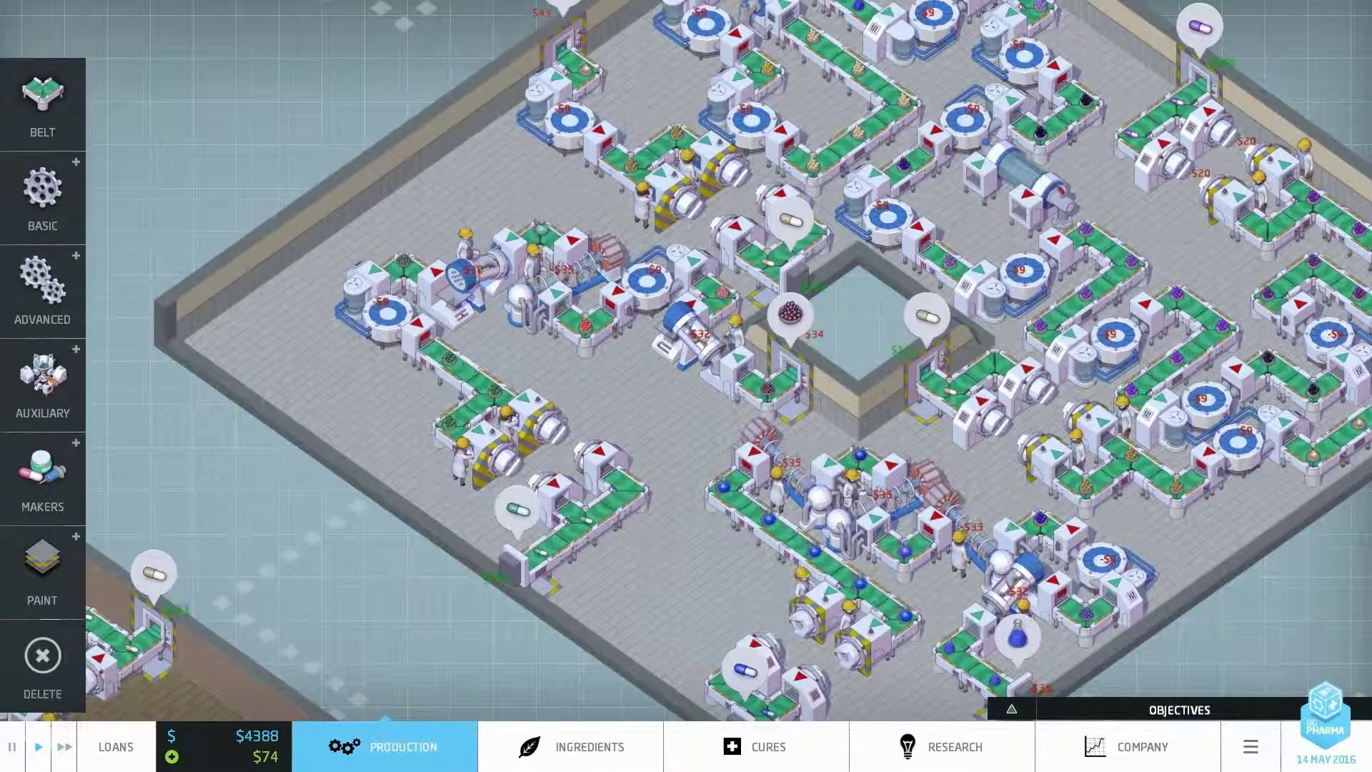
key("w")
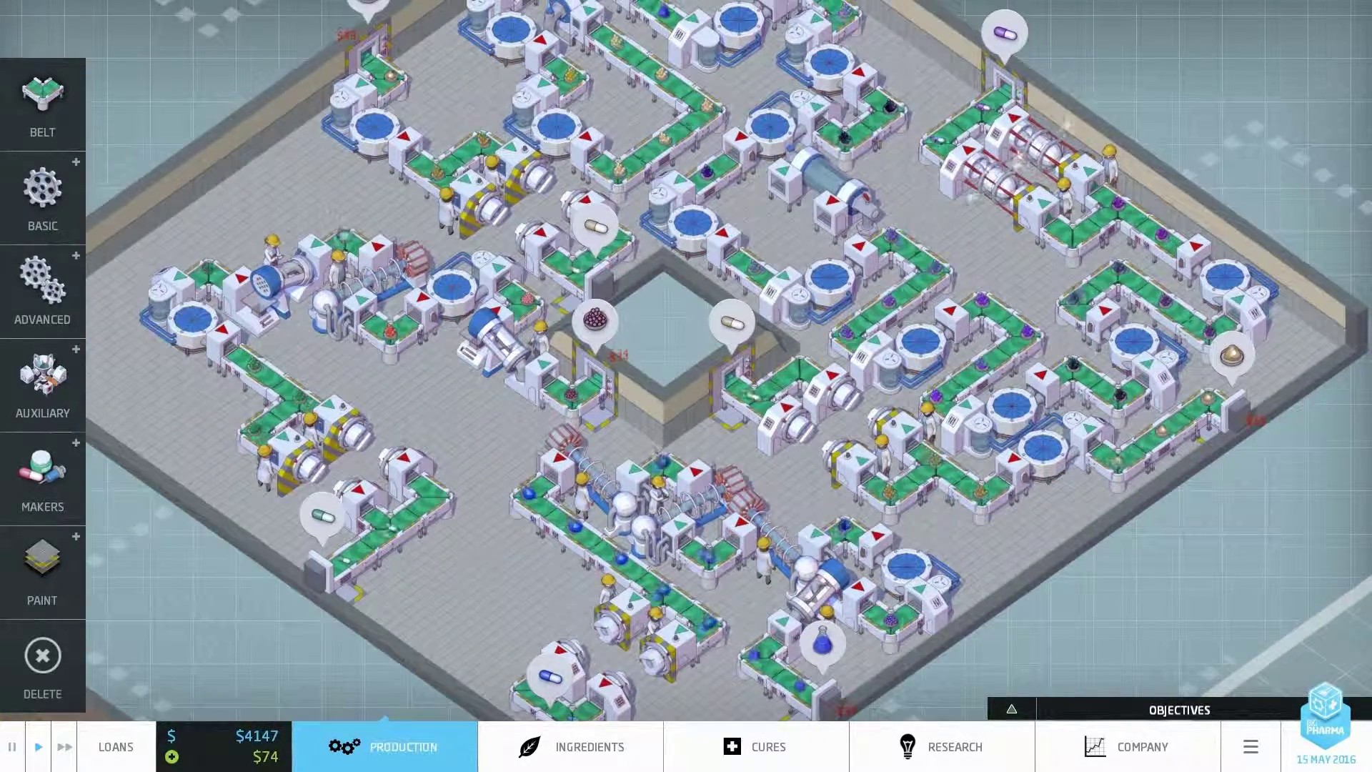
key("w")
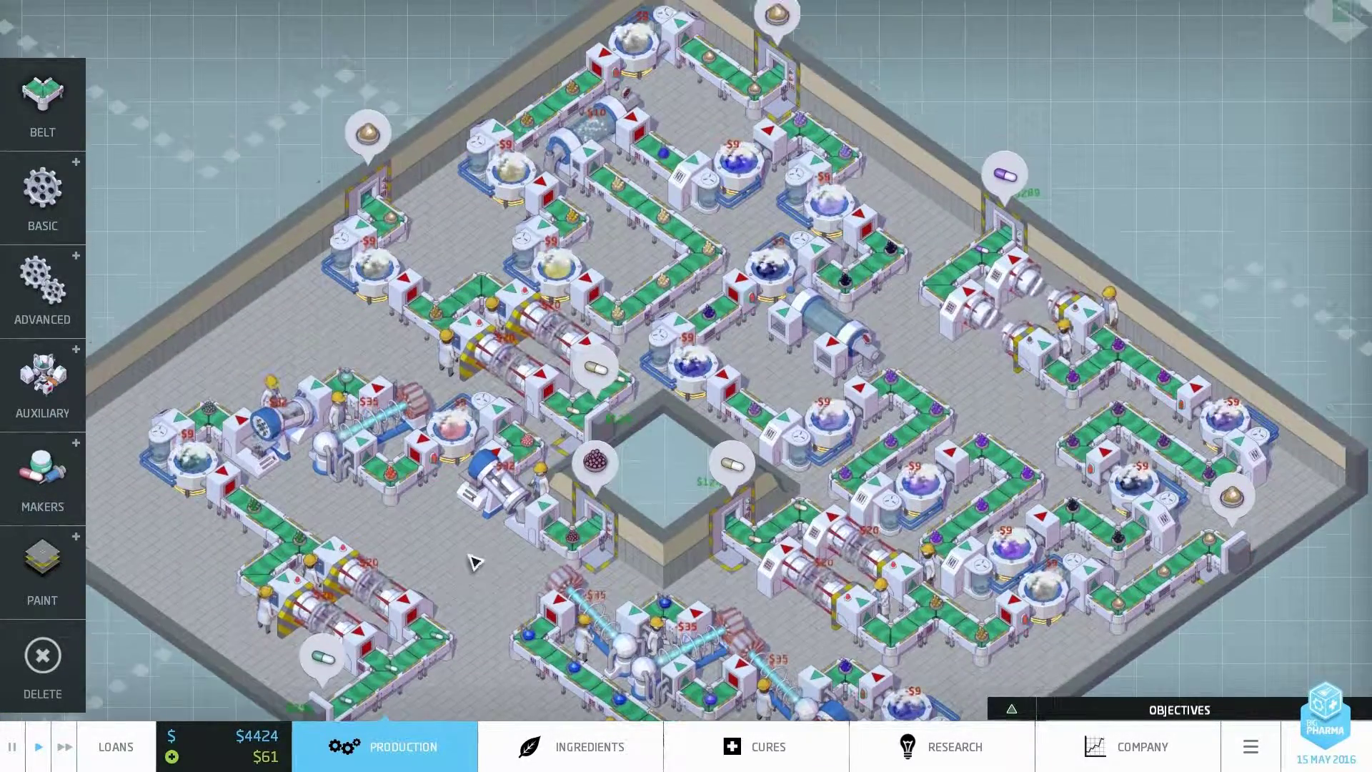
key("s")
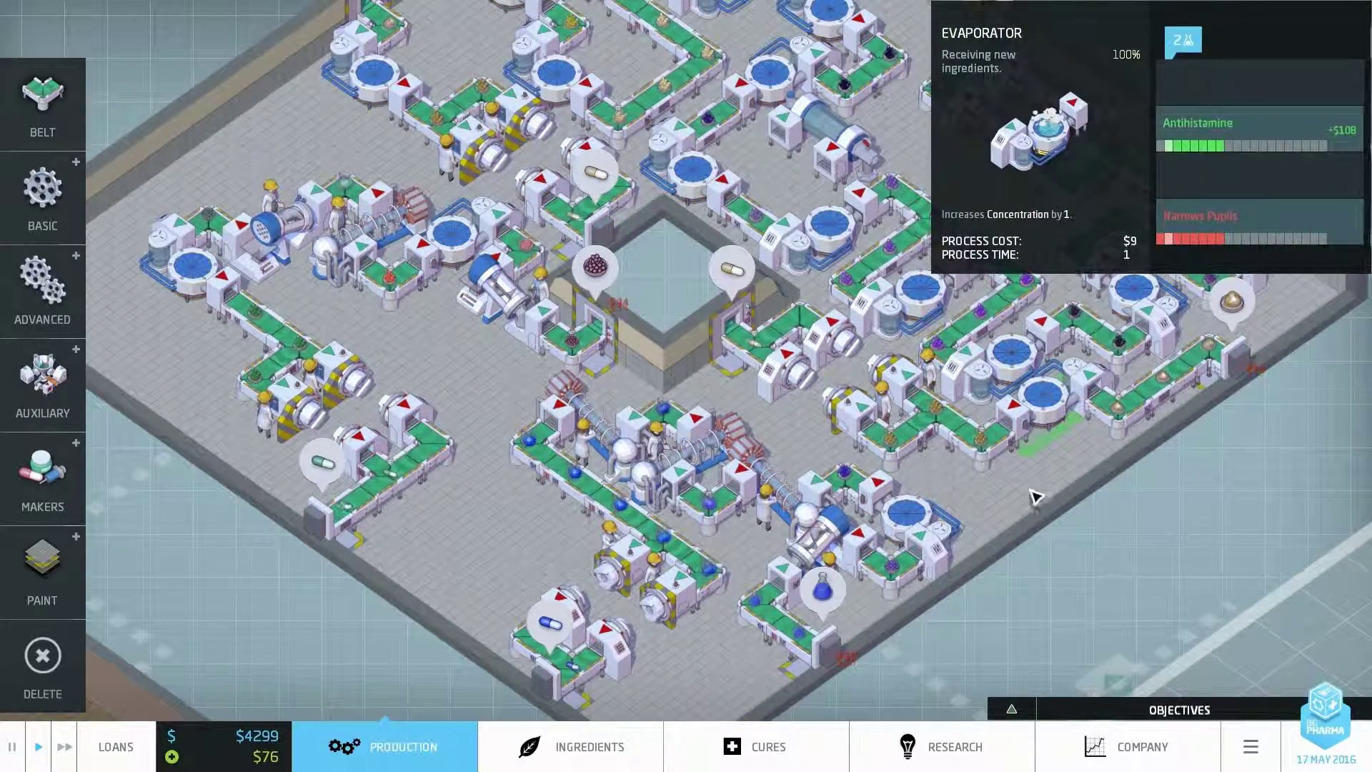
Check the Allergy Bane profit breakdown, dismiss the Wizzbang new-product notice, and view more lines.
left_click(734, 280)
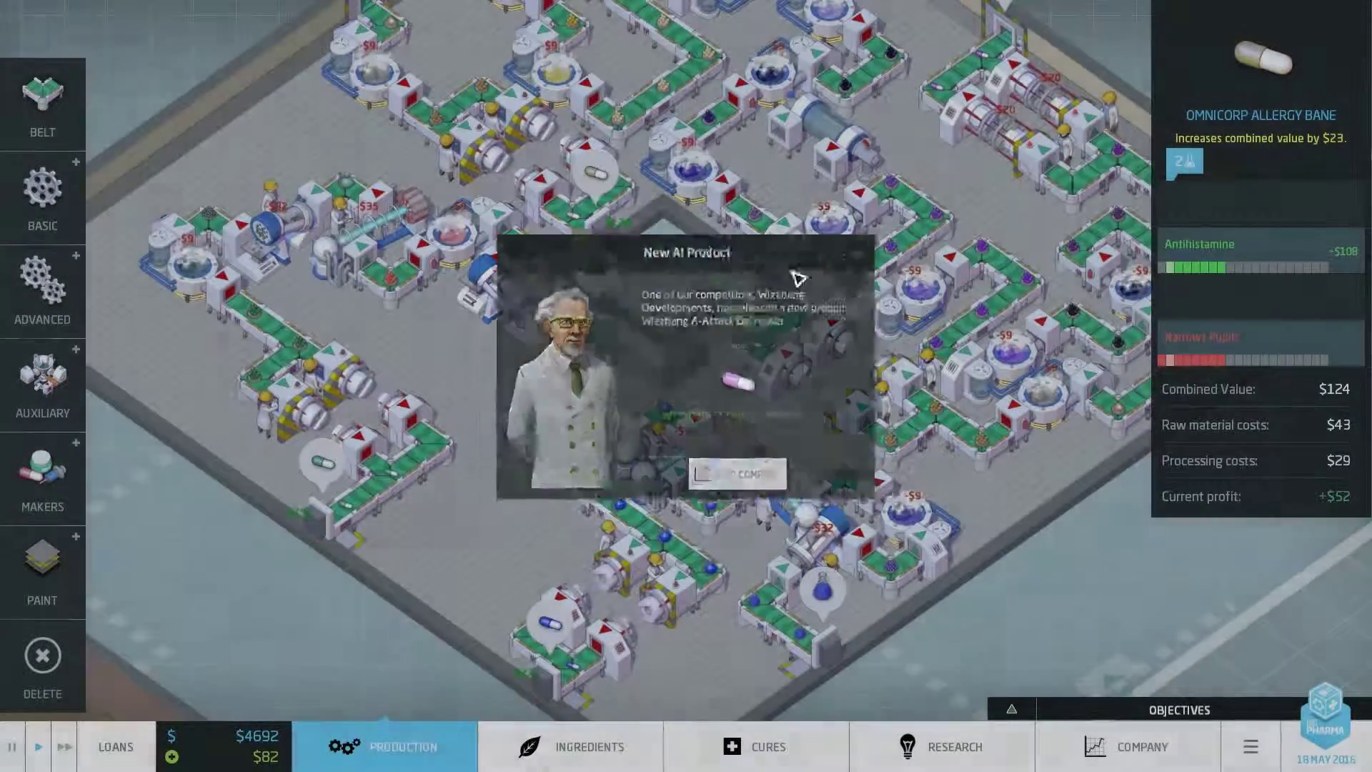
left_click(910, 214)
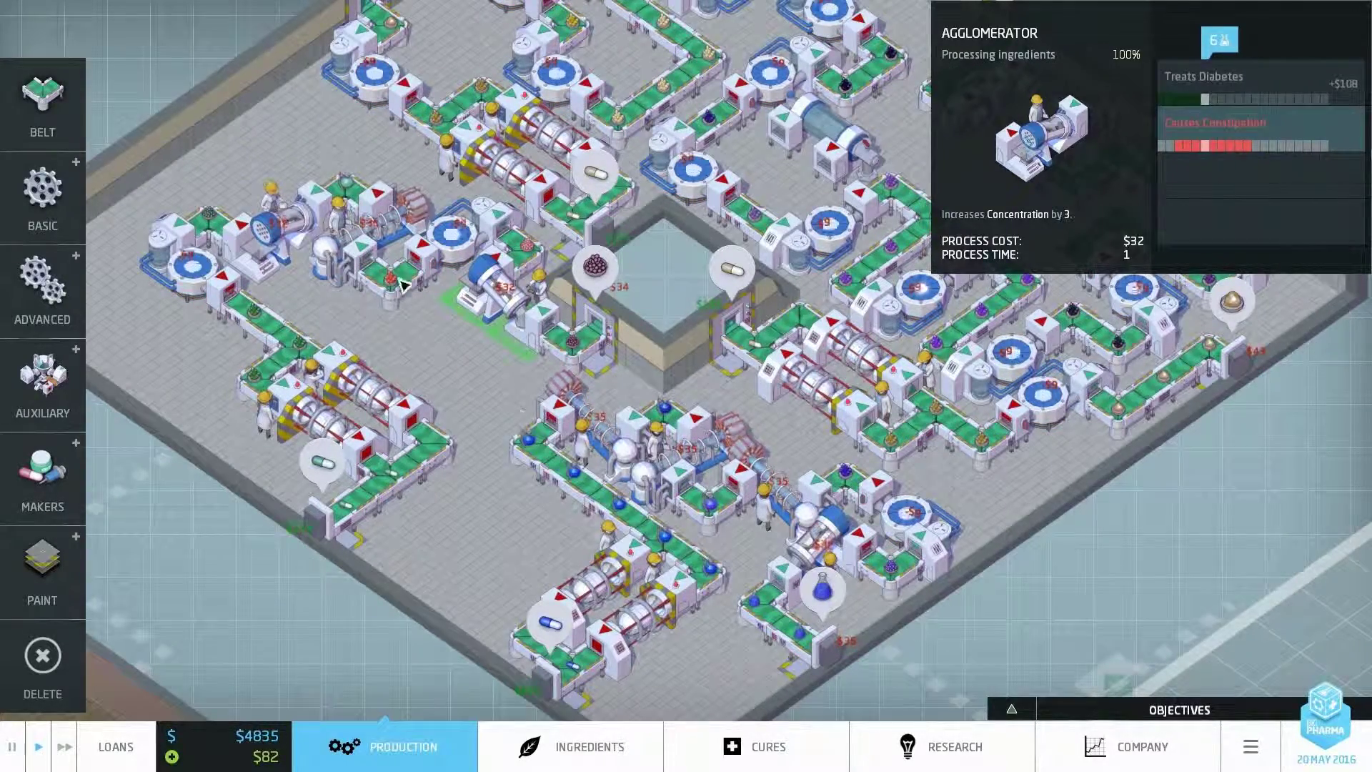
left_click_drag(405, 281, 405, 183)
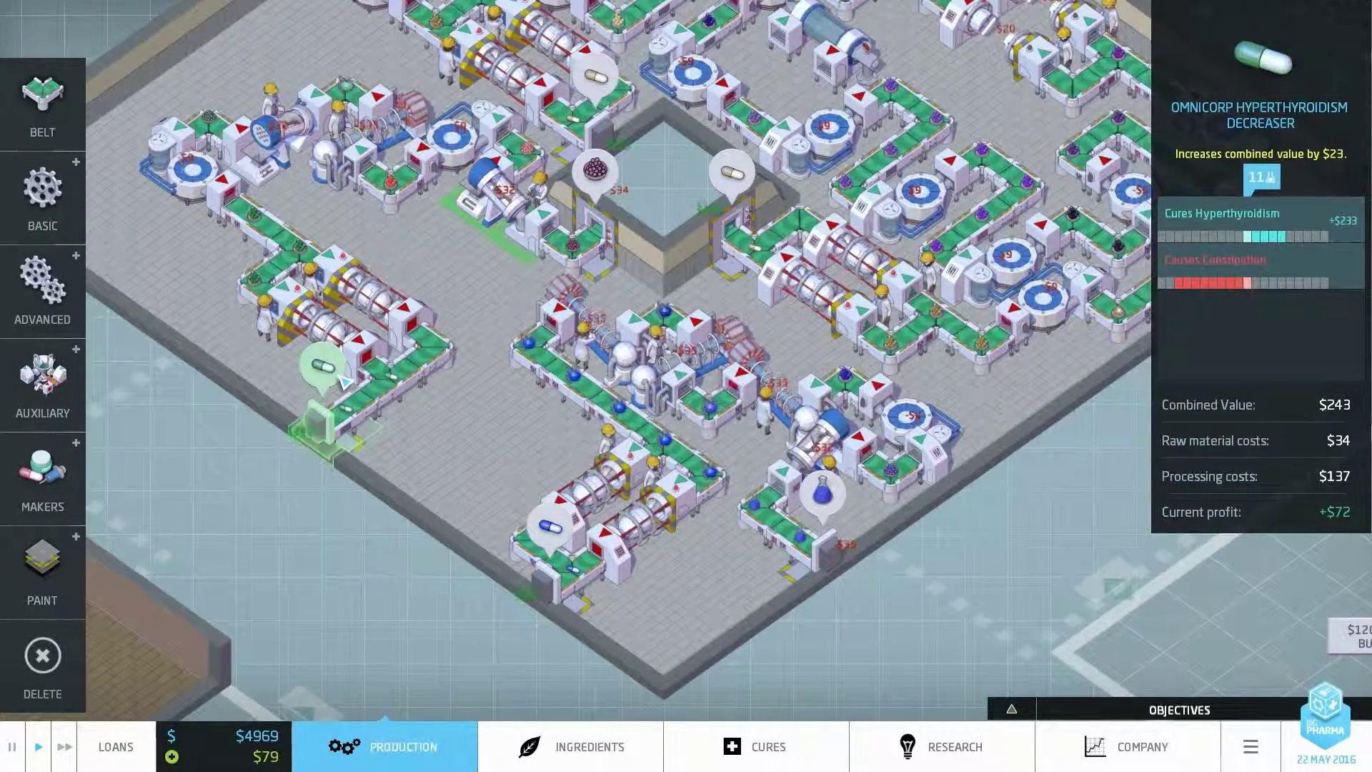
mouse_move(1217, 290)
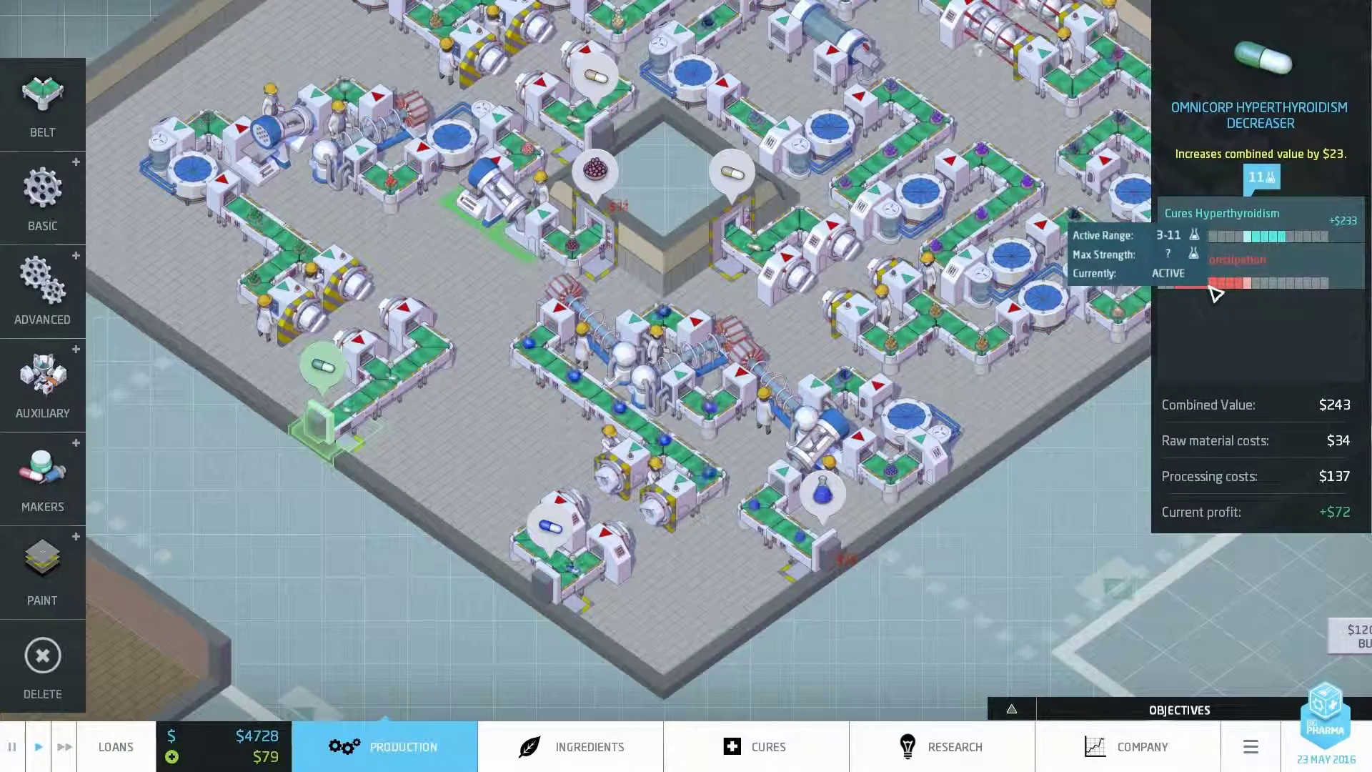
key("Left")
key("Up")
scroll(1214, 290, "up", 2)
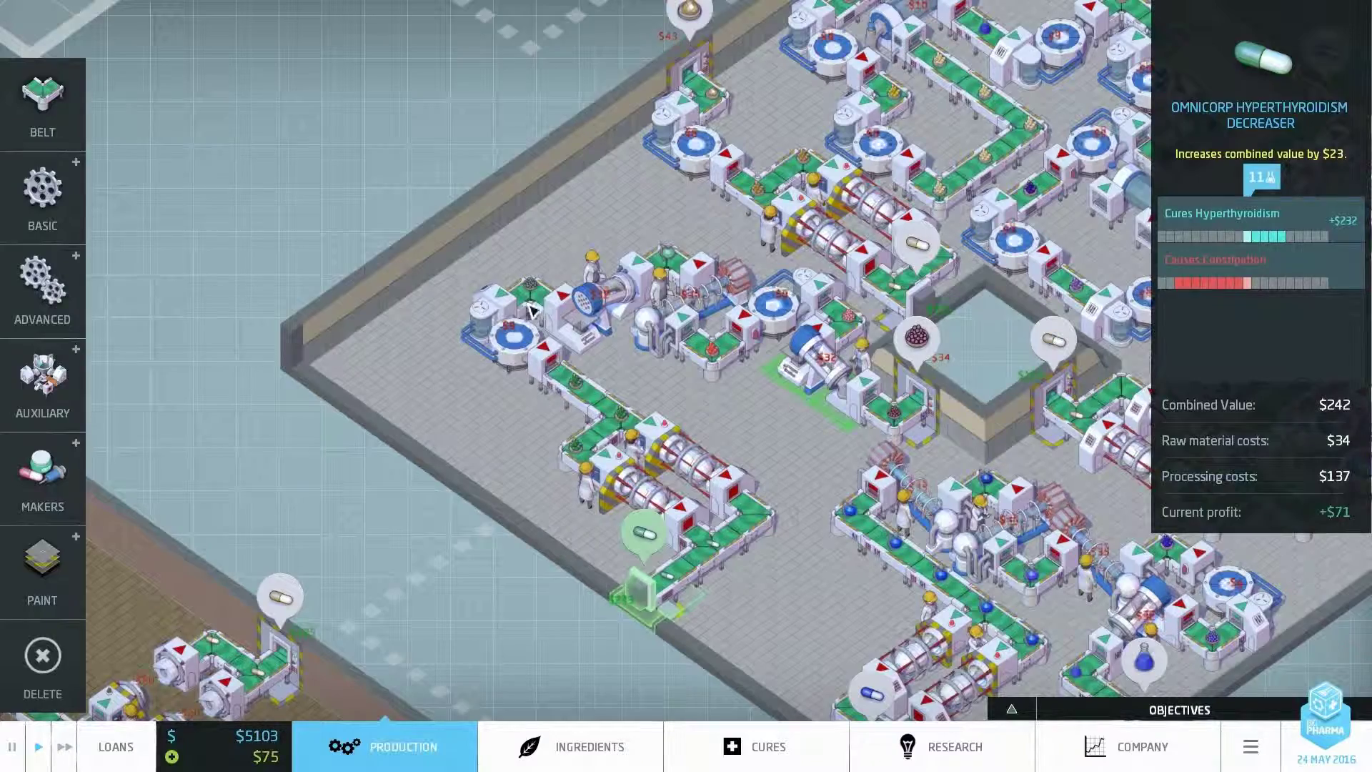
Reposition the machine and place a new Basic evaporator by the left wall.
left_click(525, 362)
left_click(467, 295)
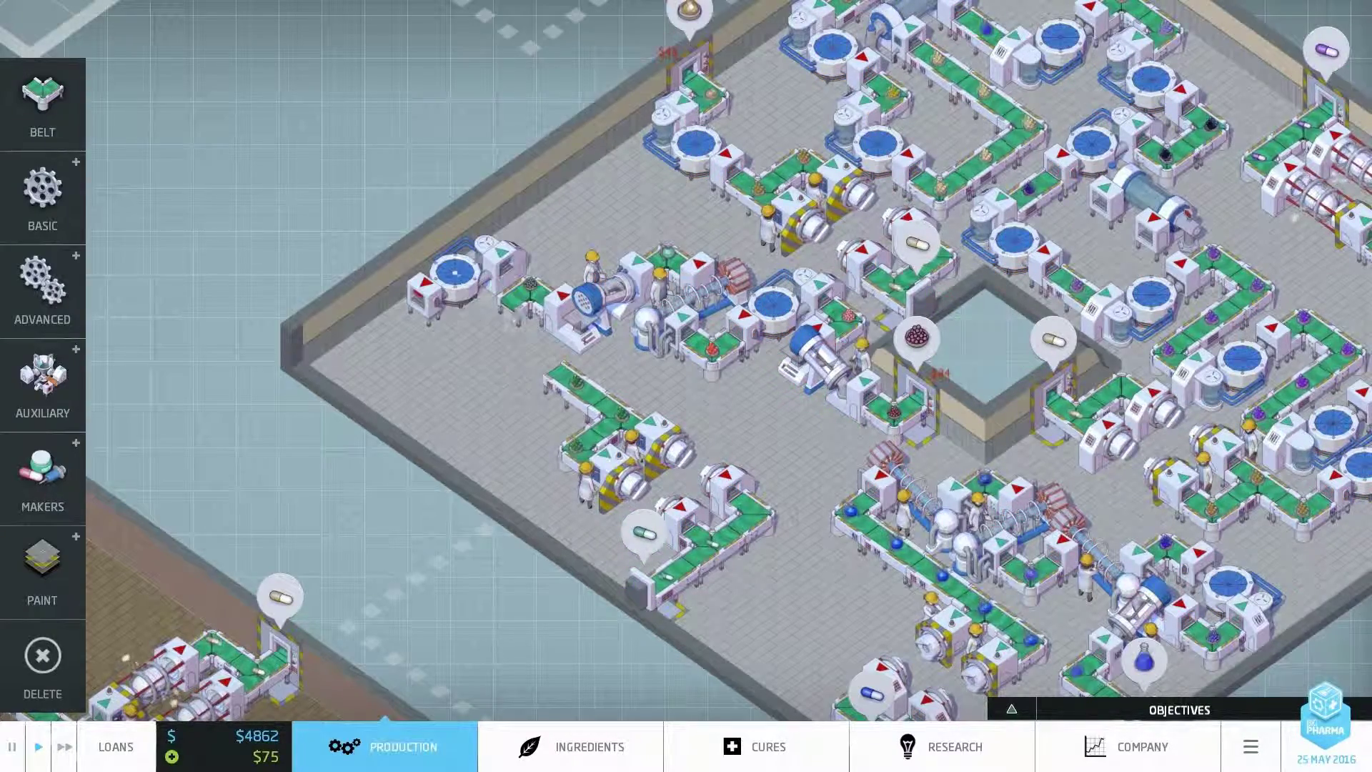
left_click(44, 101)
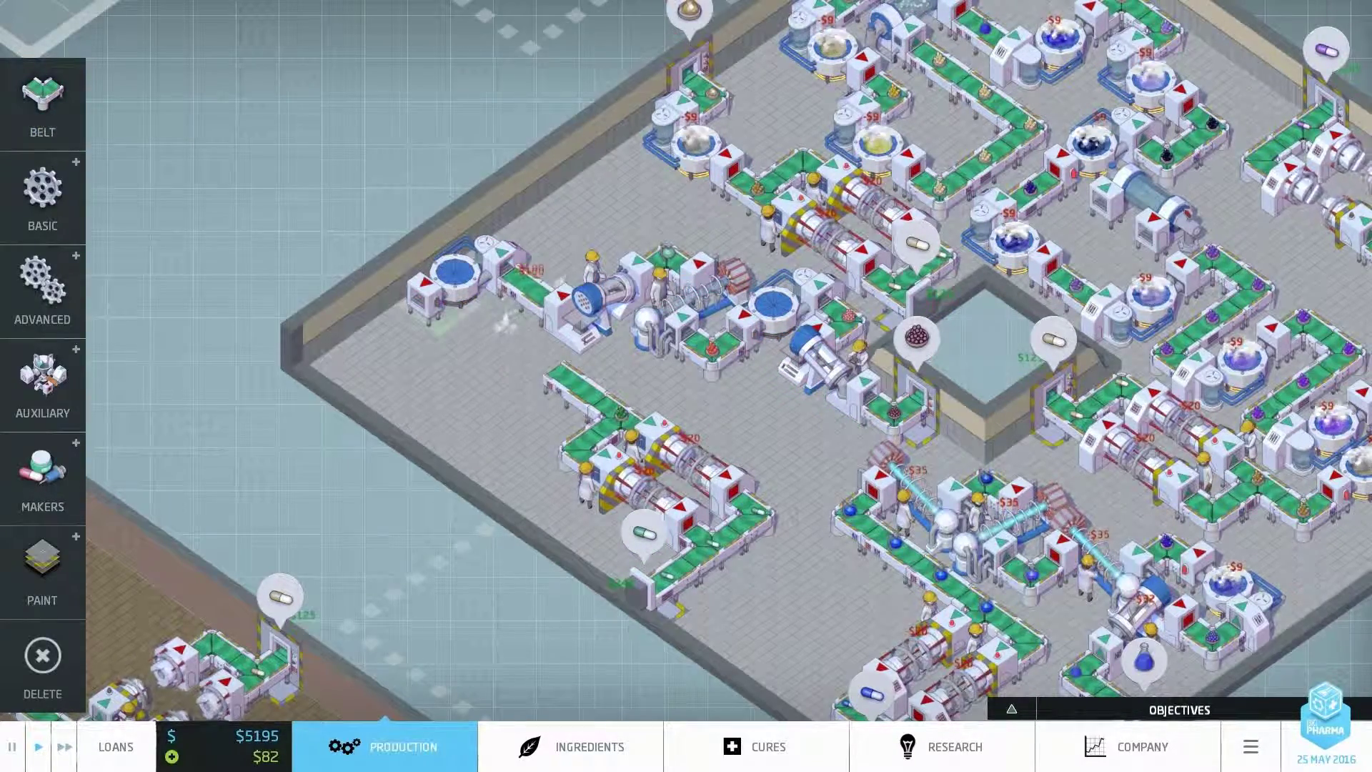
left_click(41, 191)
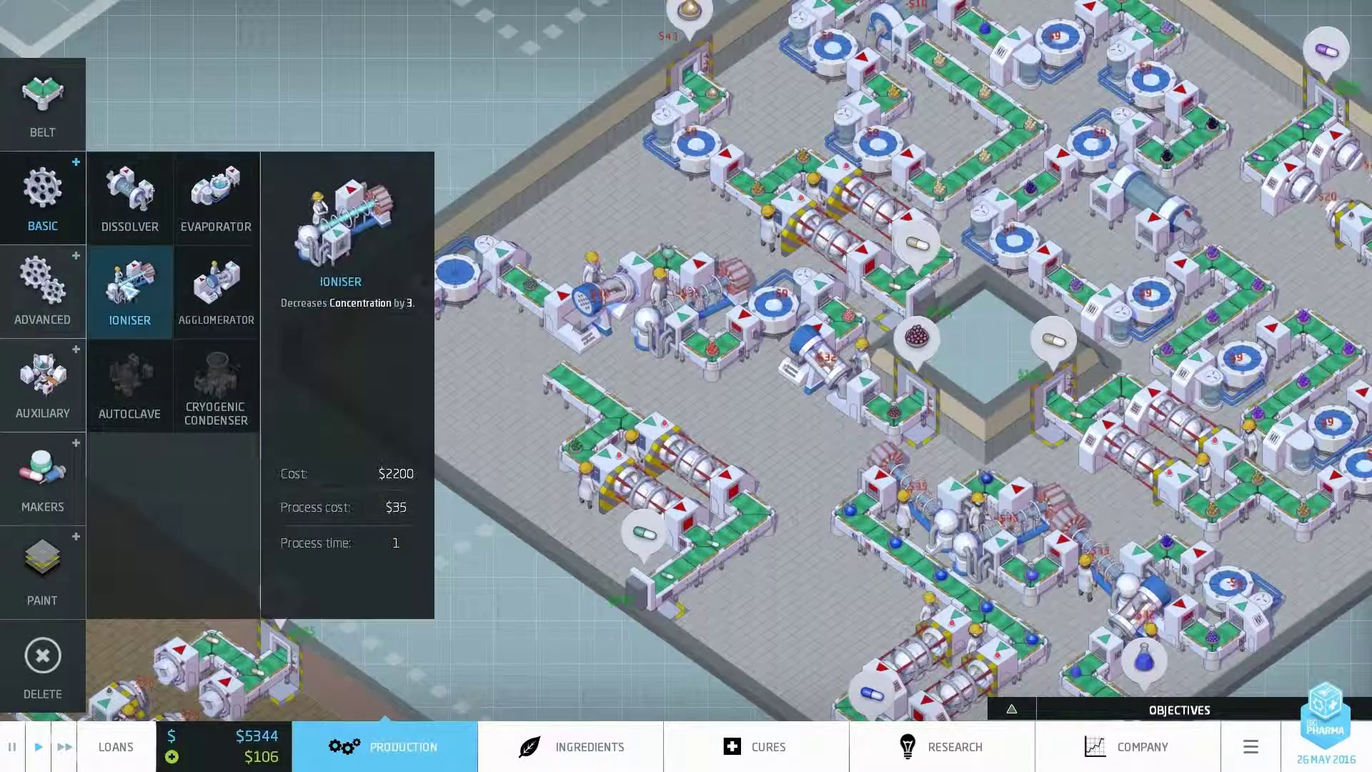
left_click(226, 214)
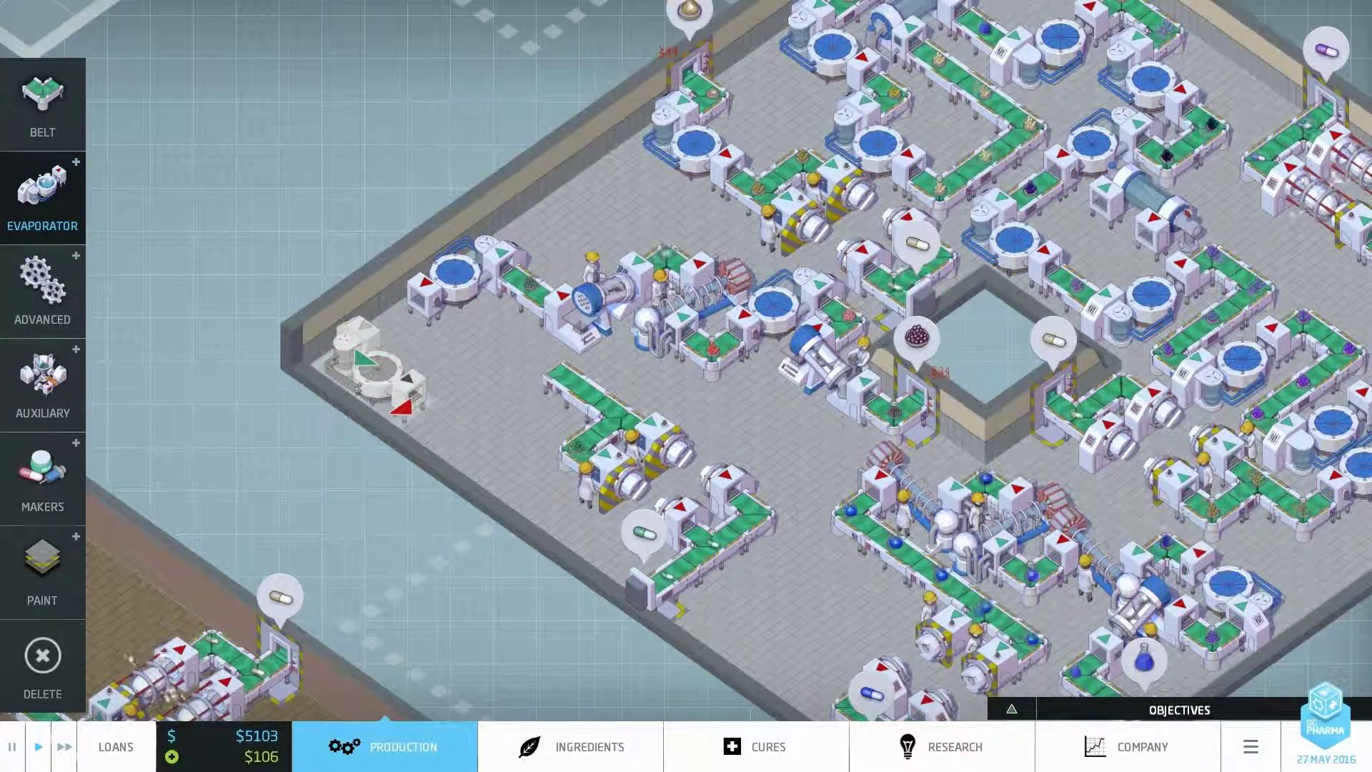
left_click(370, 365)
scroll(686, 386, "up", 1)
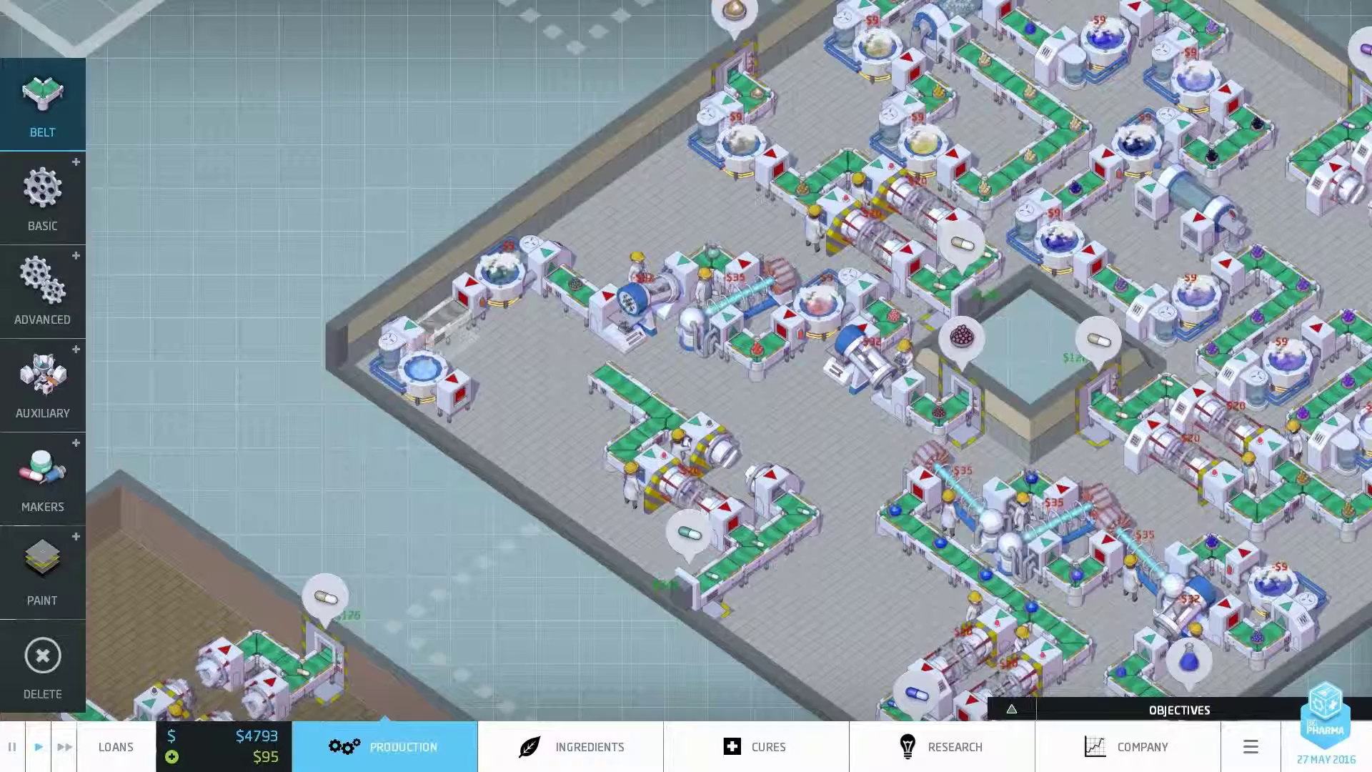
Lay belts linking the new evaporator into the left production line.
left_click_drag(467, 354, 584, 430)
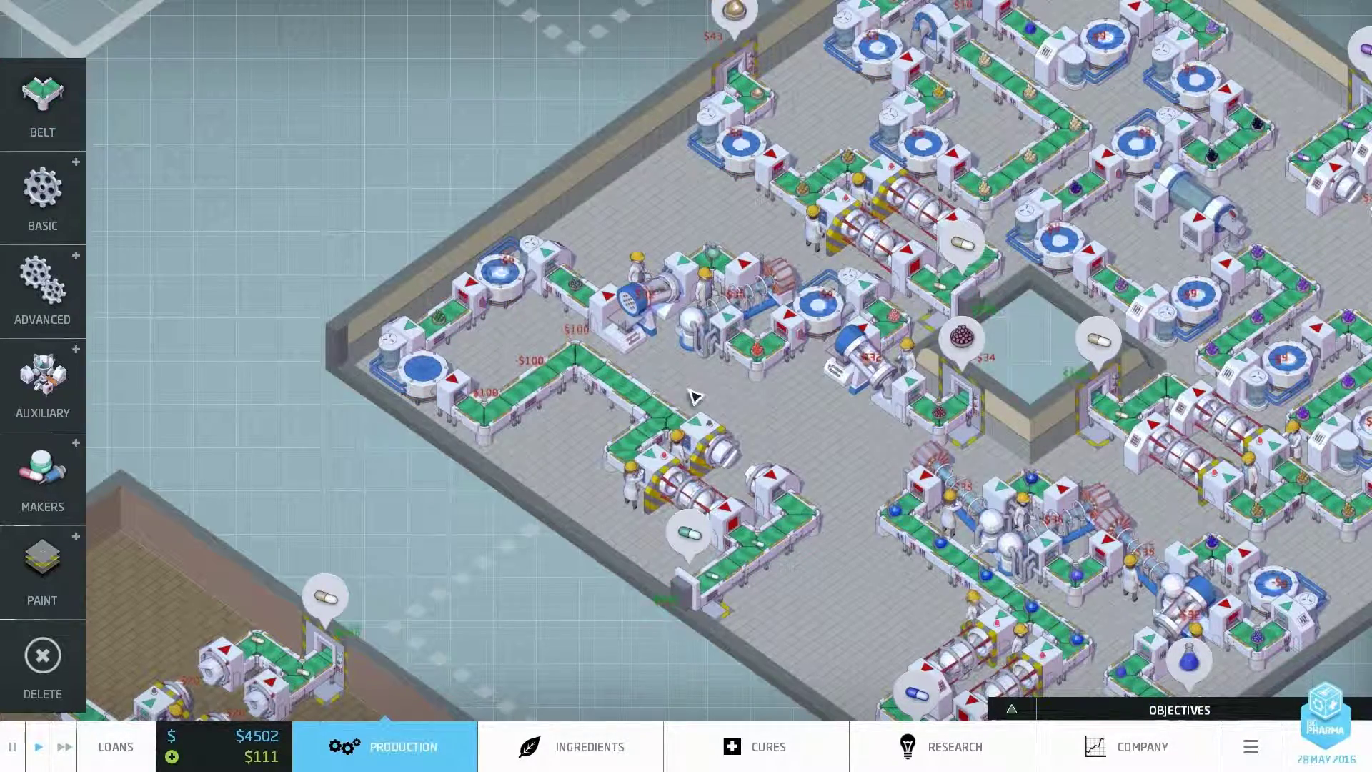
left_click_drag(750, 430, 708, 386)
left_click_drag(815, 450, 686, 408)
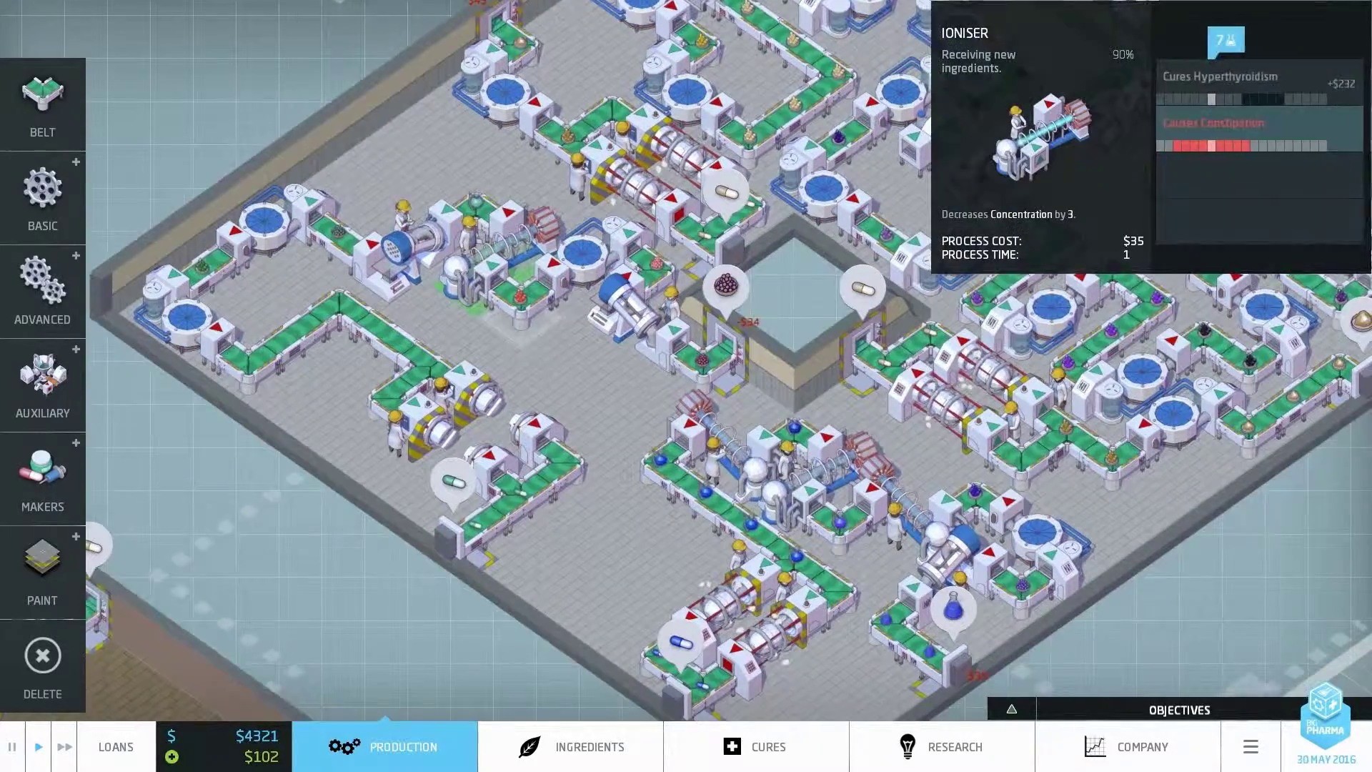
left_click_drag(815, 450, 686, 322)
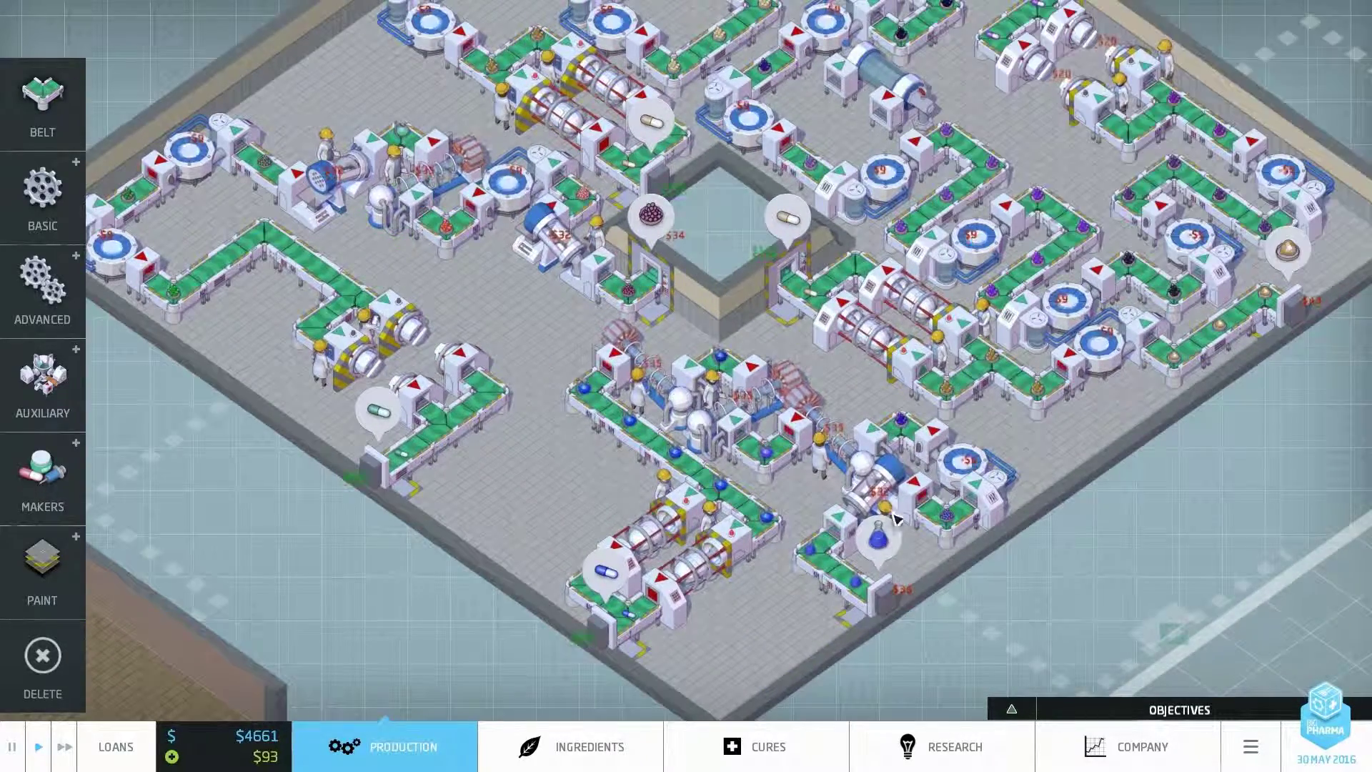
Inspect the ioniser's process details, then go to the research tree.
left_click(890, 505)
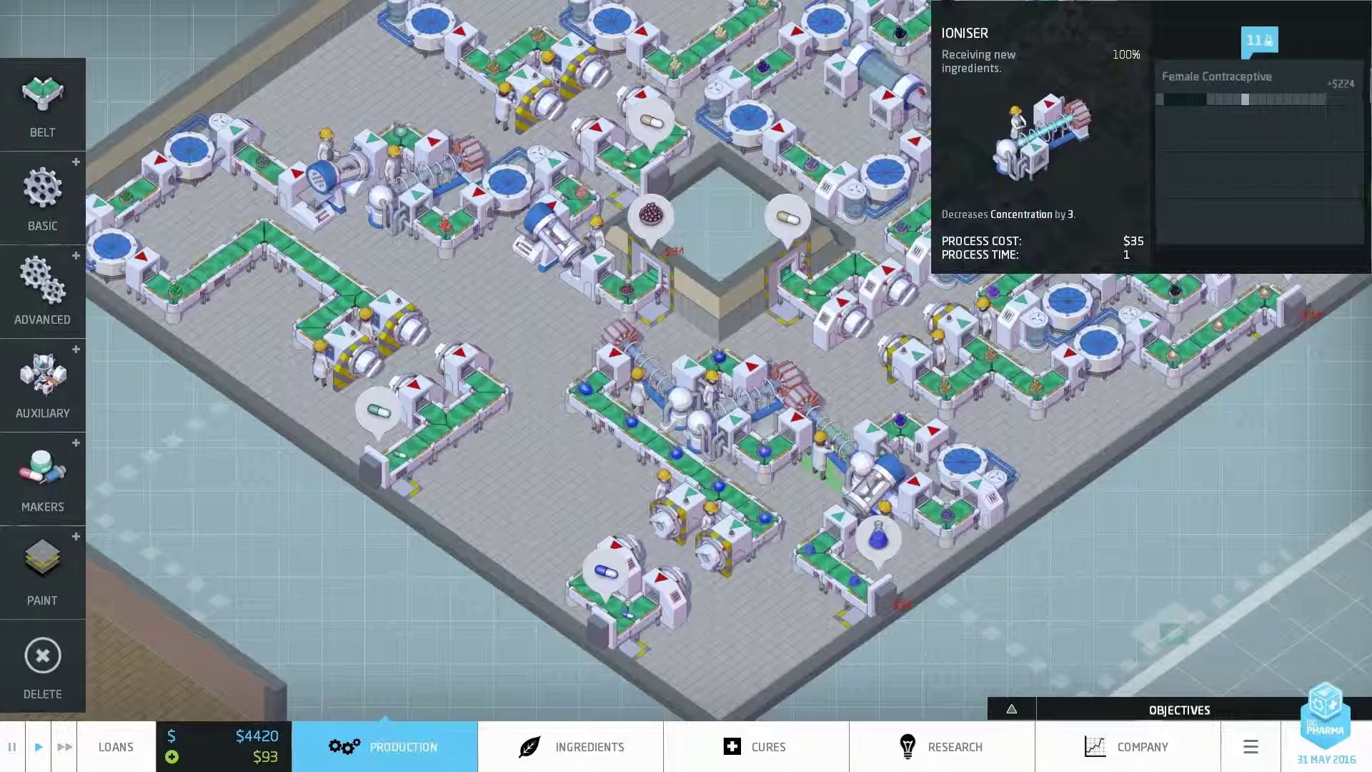
left_click(582, 363)
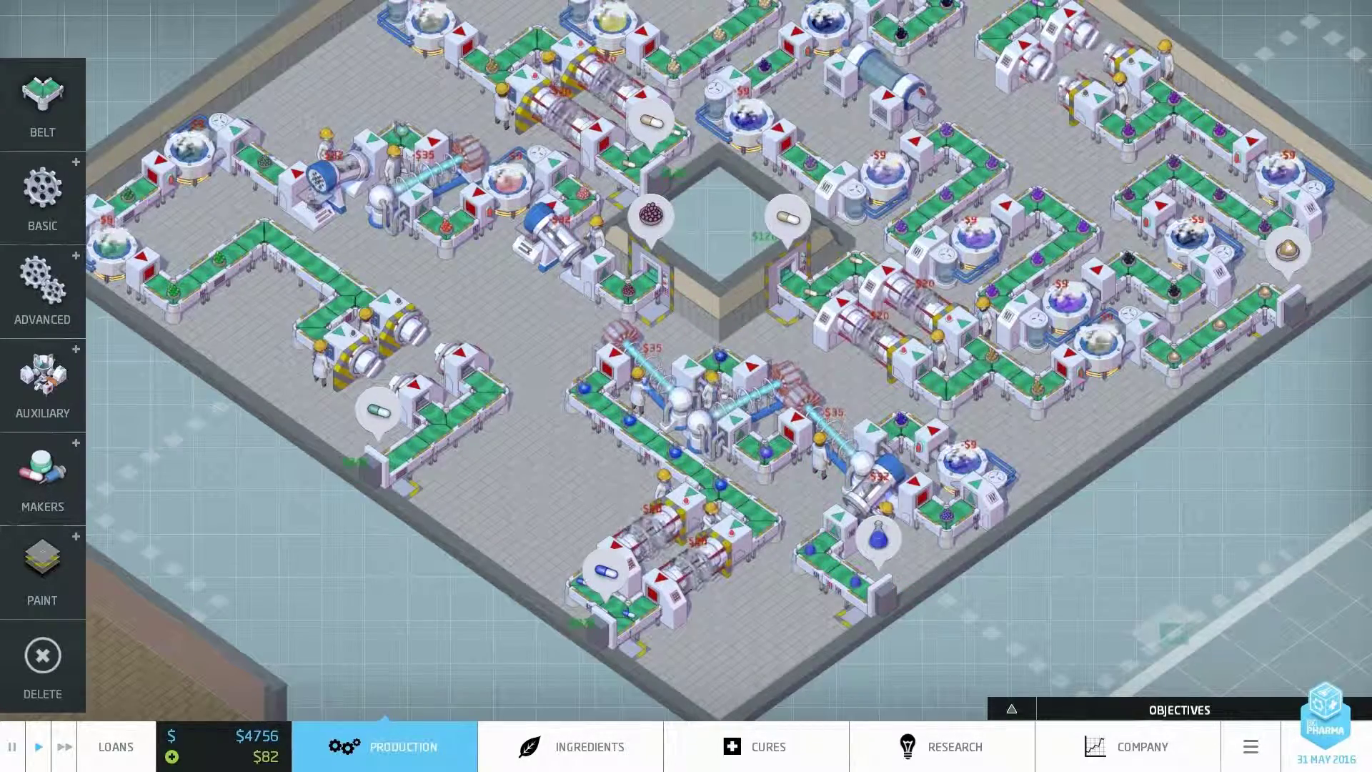
left_click(1003, 748)
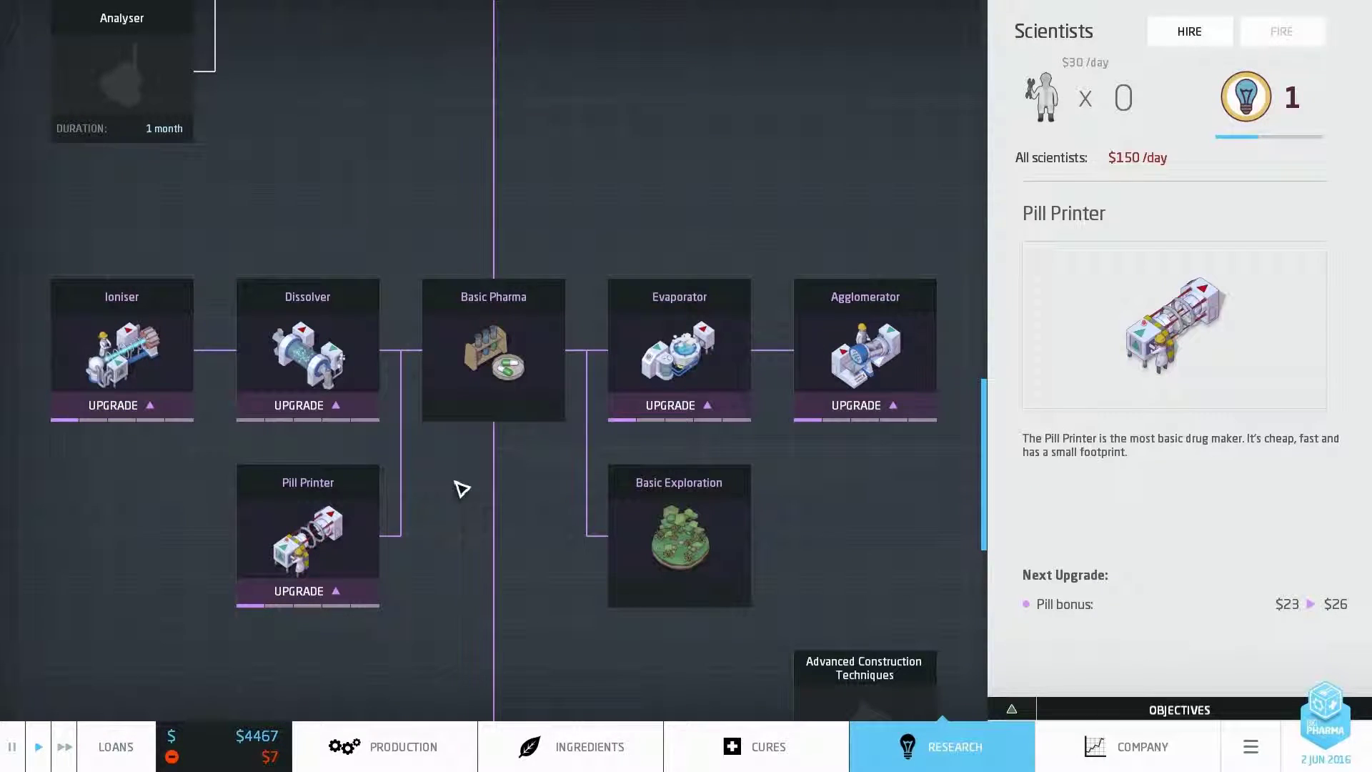
scroll(511, 521, "up", 5)
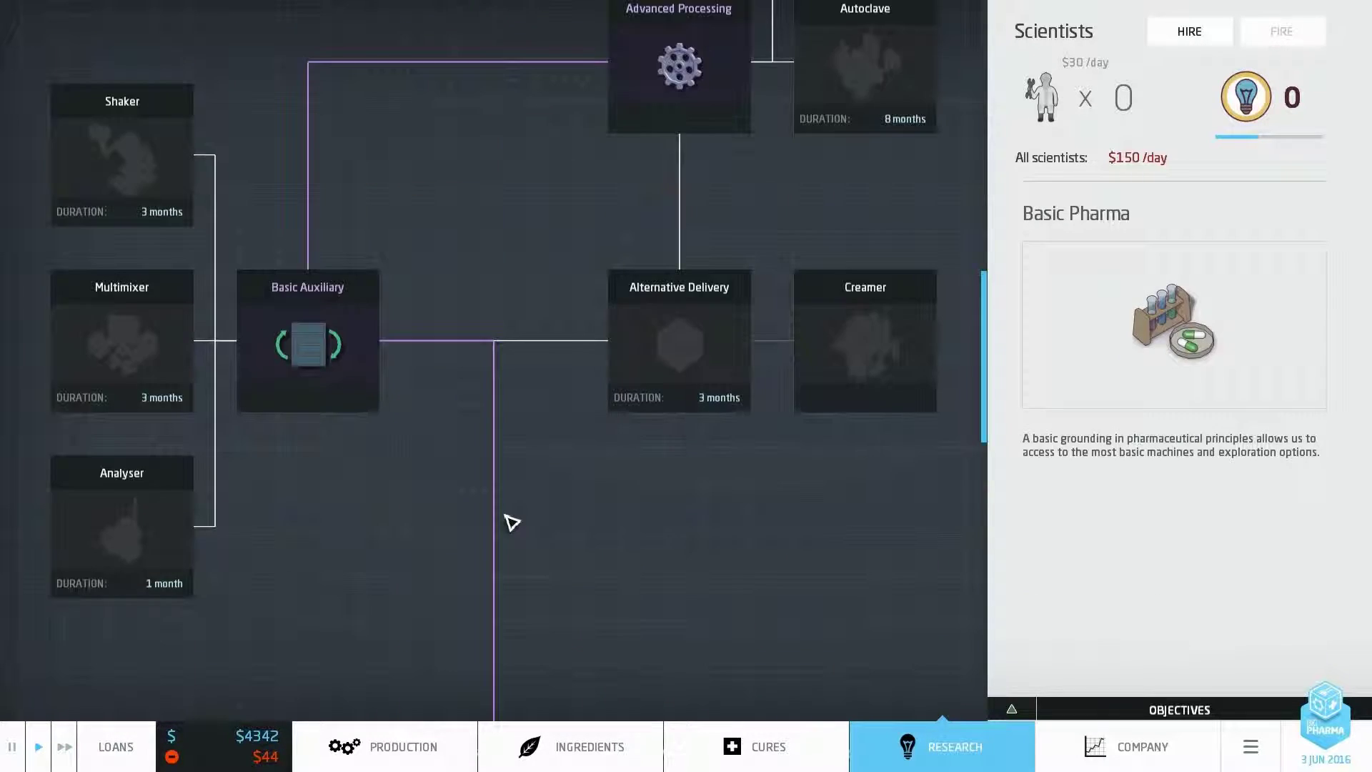
scroll(510, 521, "up", 3)
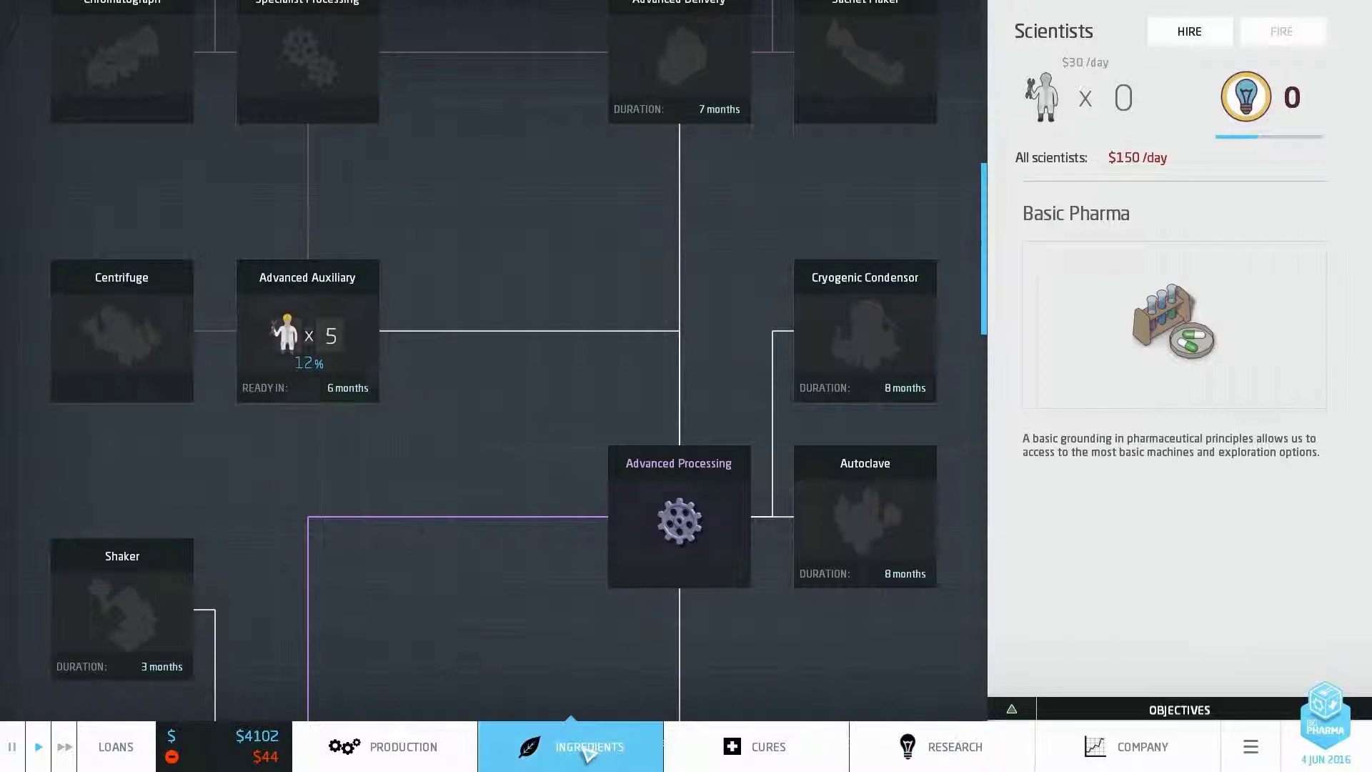
Look over the ingredient list, then bring the view from the brown room back to the main factory.
left_click(587, 748)
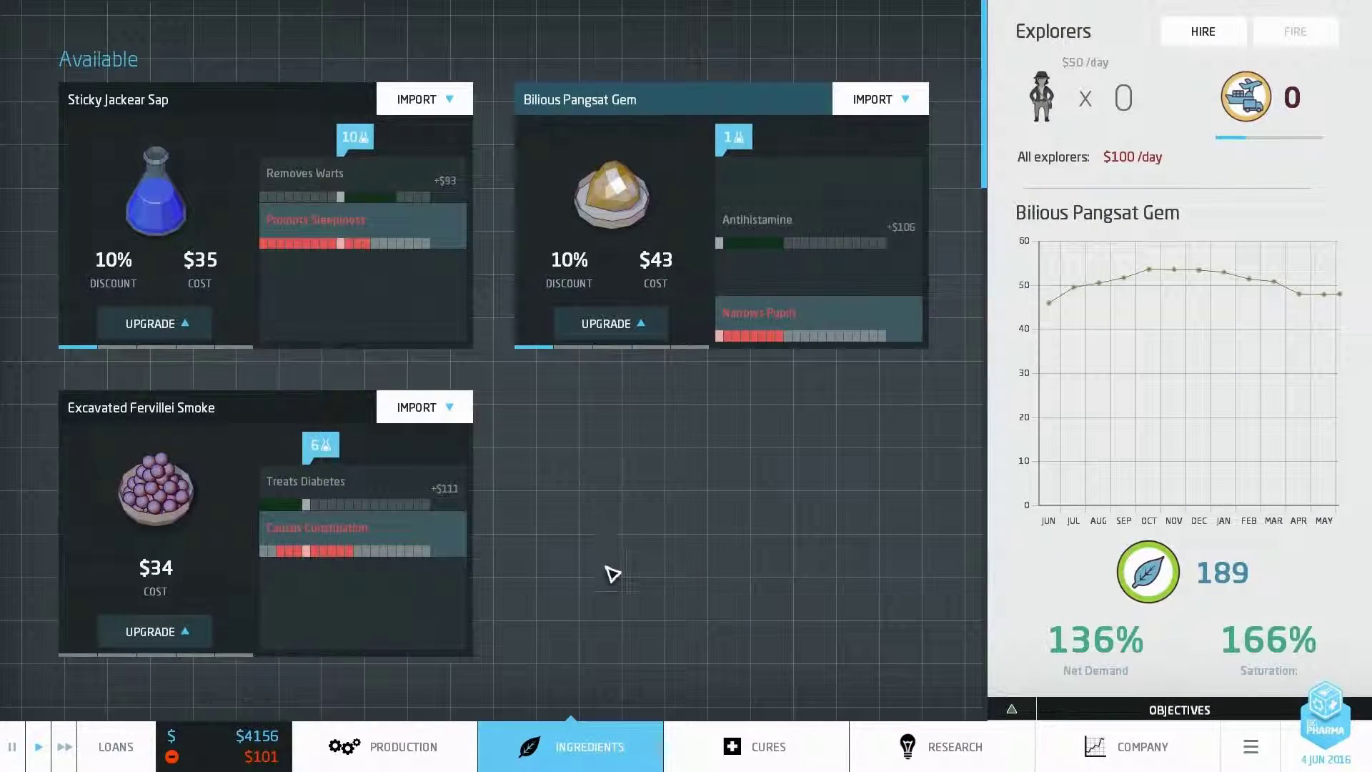
left_click(370, 751)
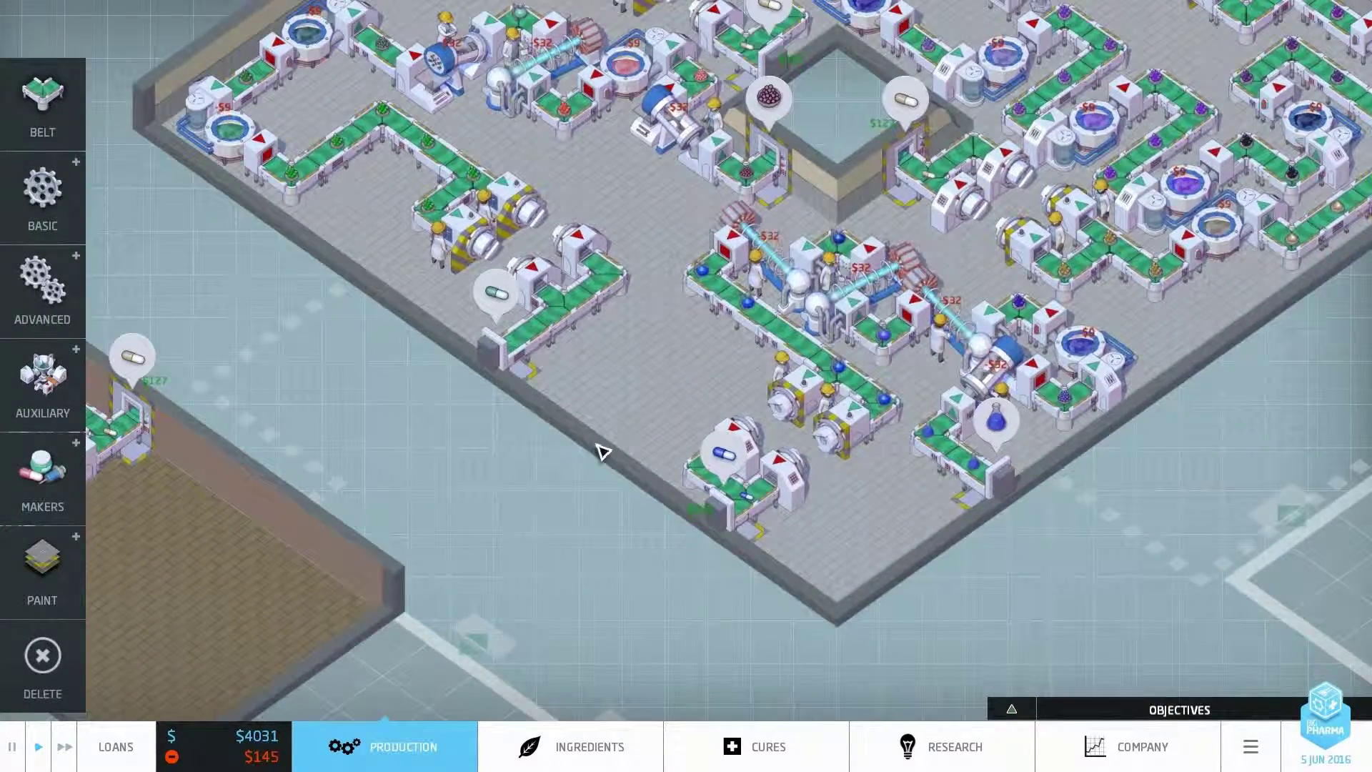
scroll(601, 450, "down", 3)
scroll(601, 451, "up", 3)
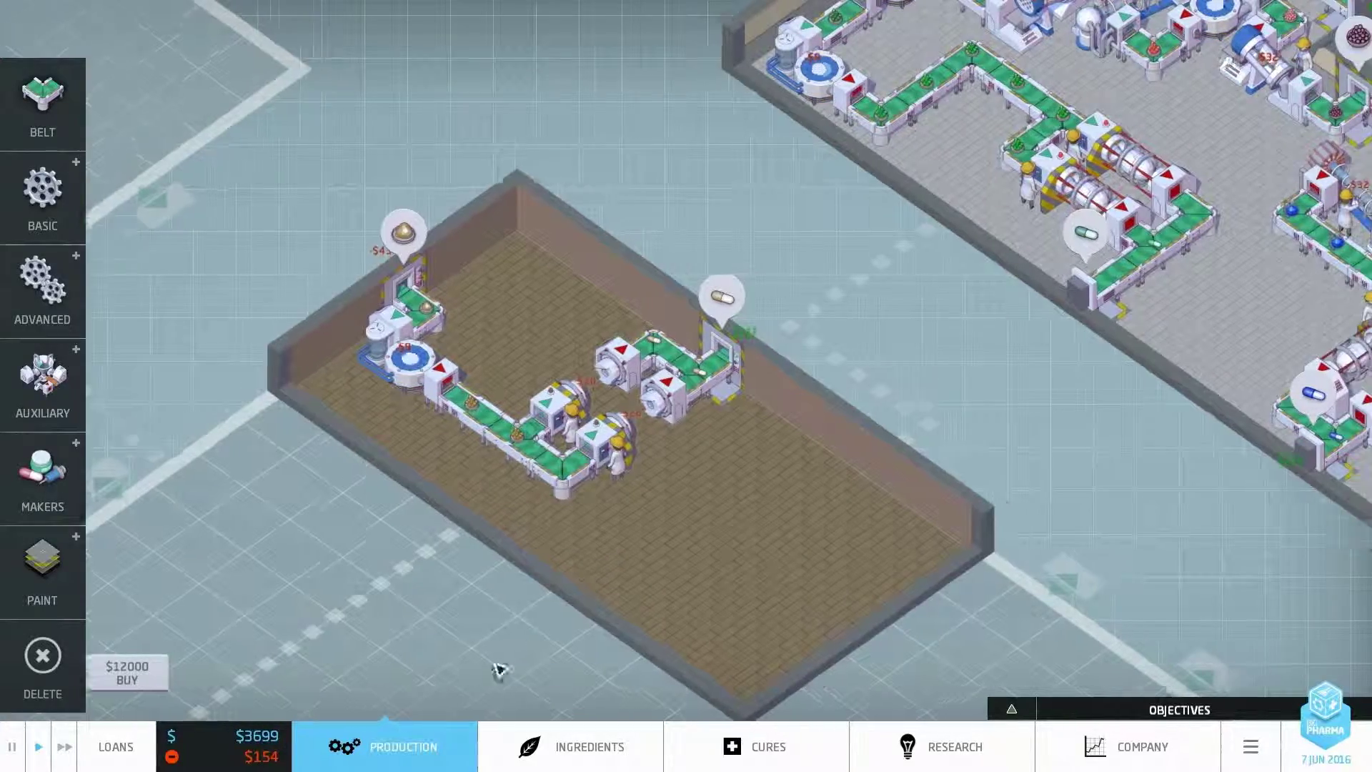
mouse_move(494, 665)
left_mouse_down()
mouse_move(687, 580)
mouse_move(642, 456)
mouse_move(451, 311)
left_mouse_up()
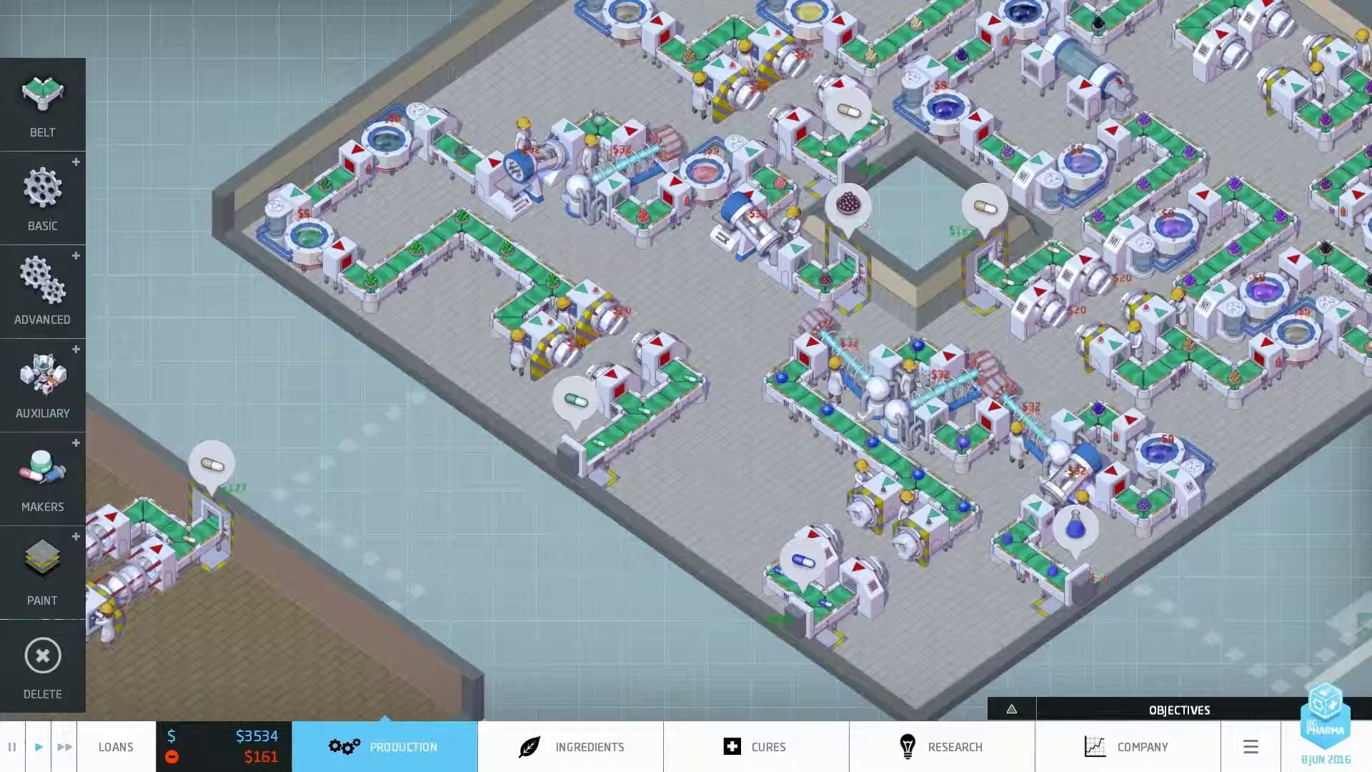
left_click_drag(686, 386, 687, 431)
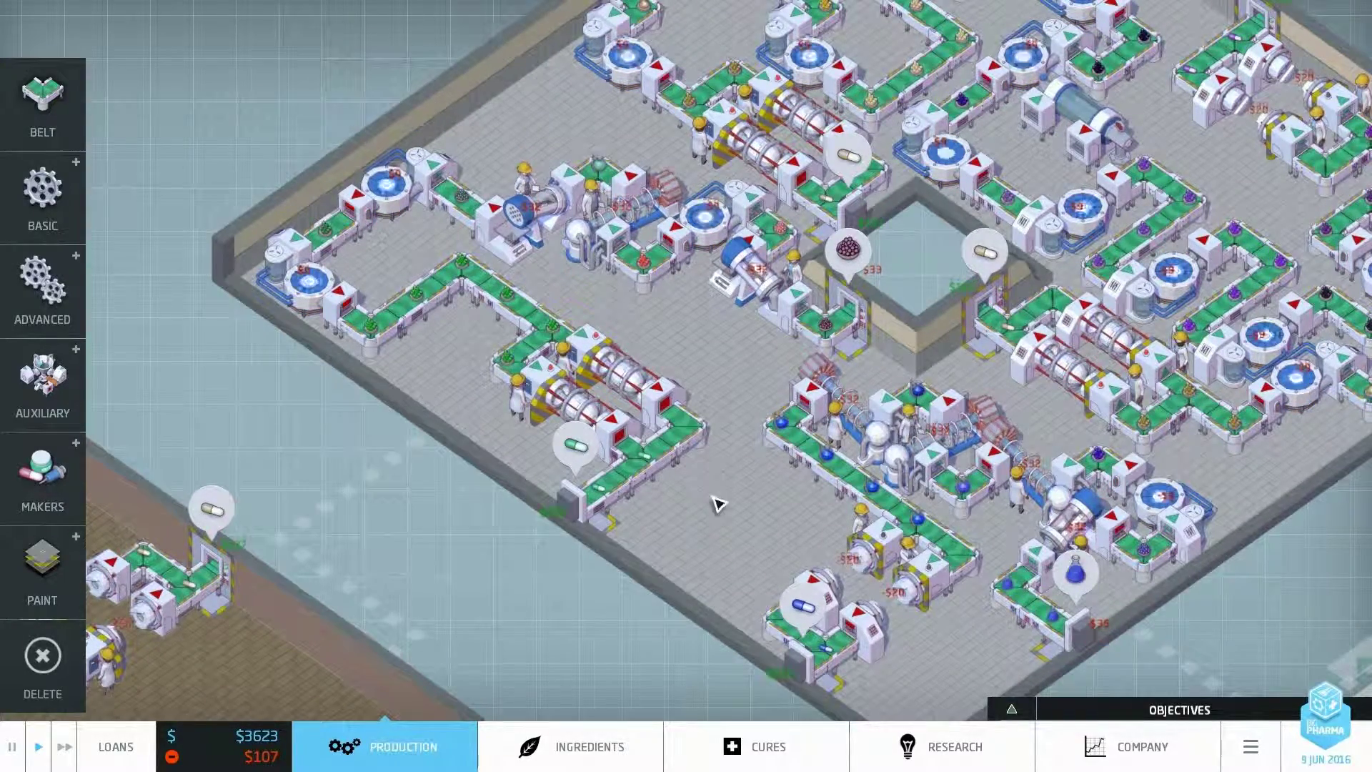
Expand the objectives (200 Anaesthetic treatments by 01 Jan 25), recheck ingredients, and recentre the factory.
left_click(1060, 711)
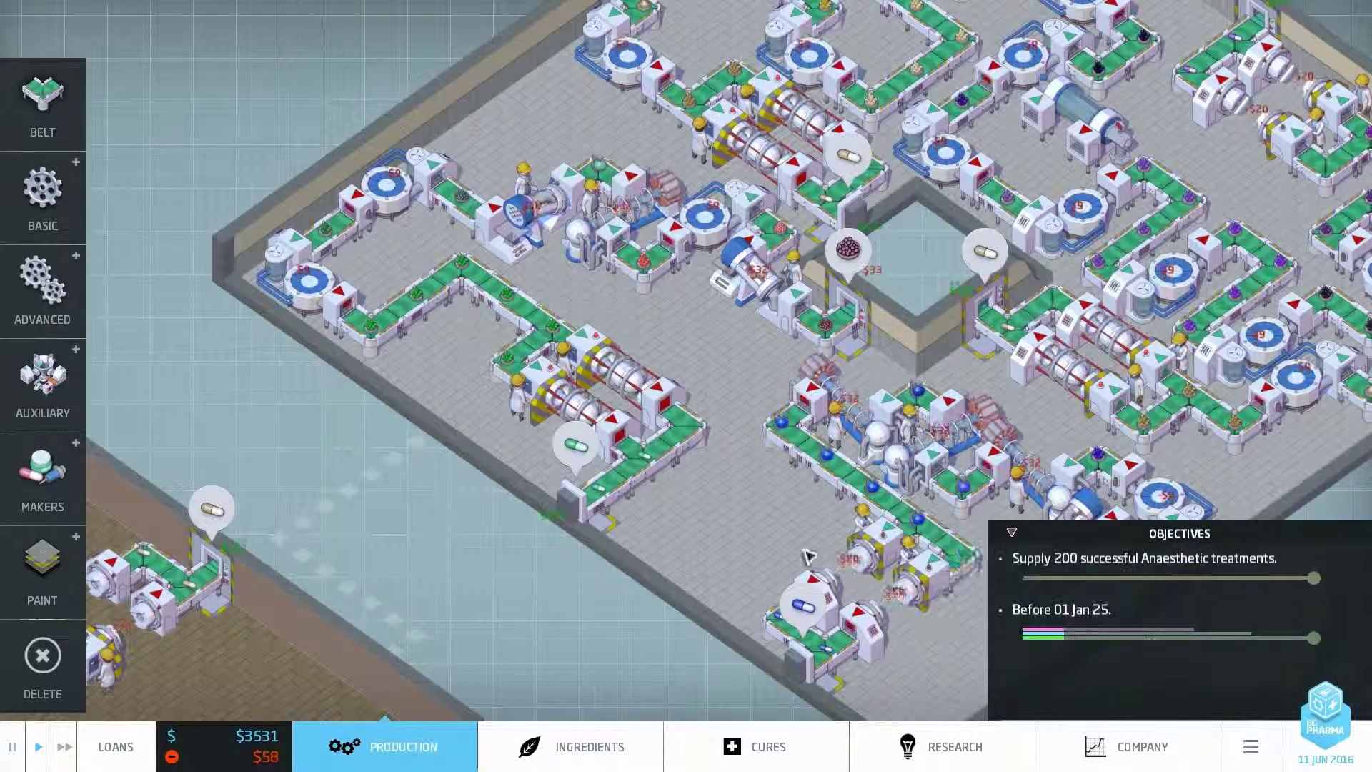
left_click(571, 747)
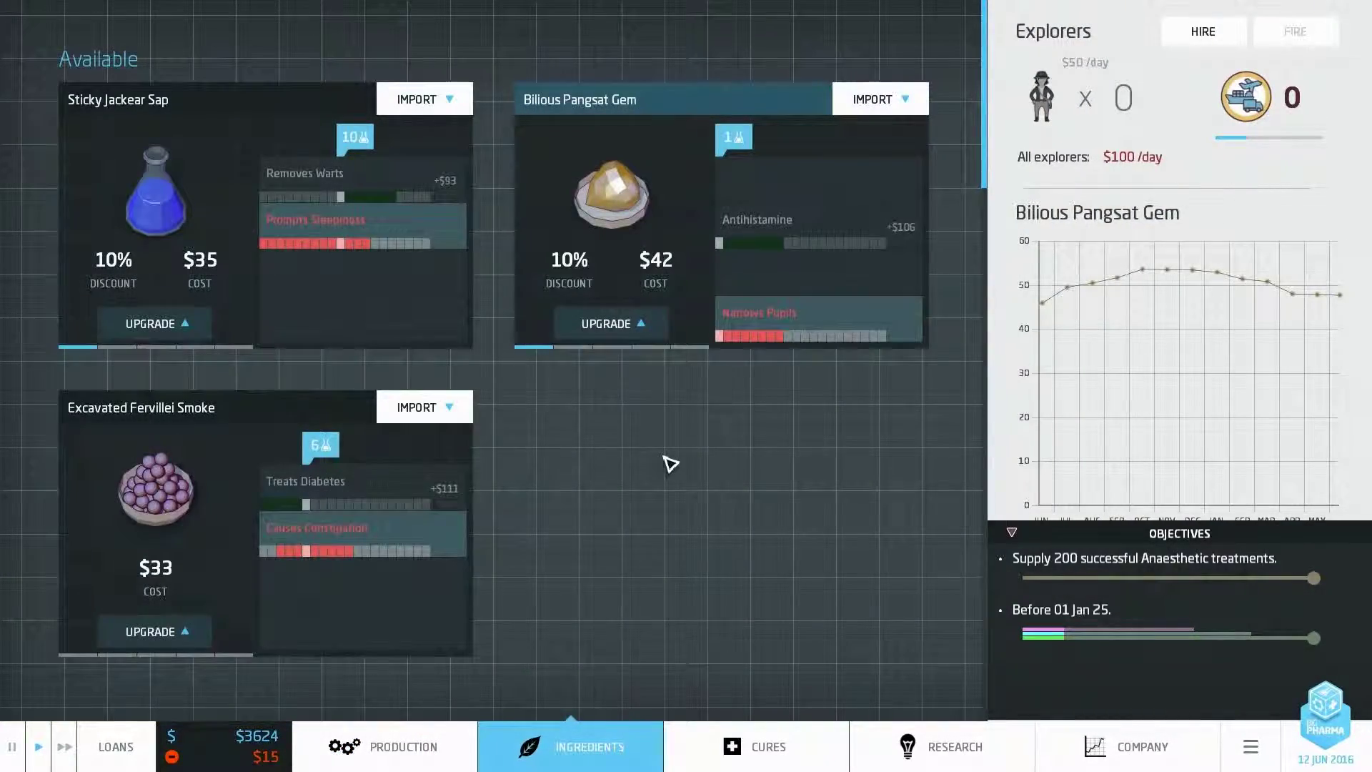
scroll(669, 463, "down", 3)
scroll(668, 462, "down", 3)
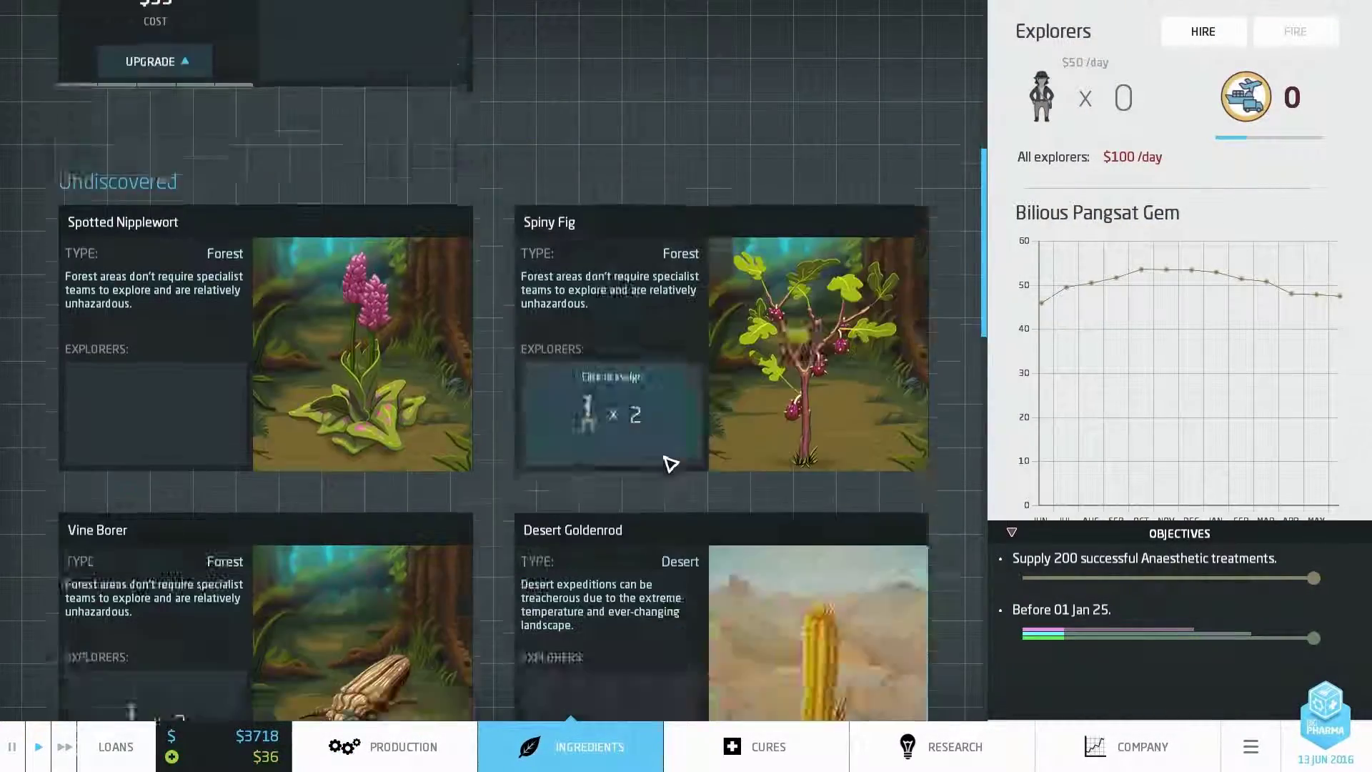
scroll(490, 497, "down", 2)
scroll(488, 569, "up", 6)
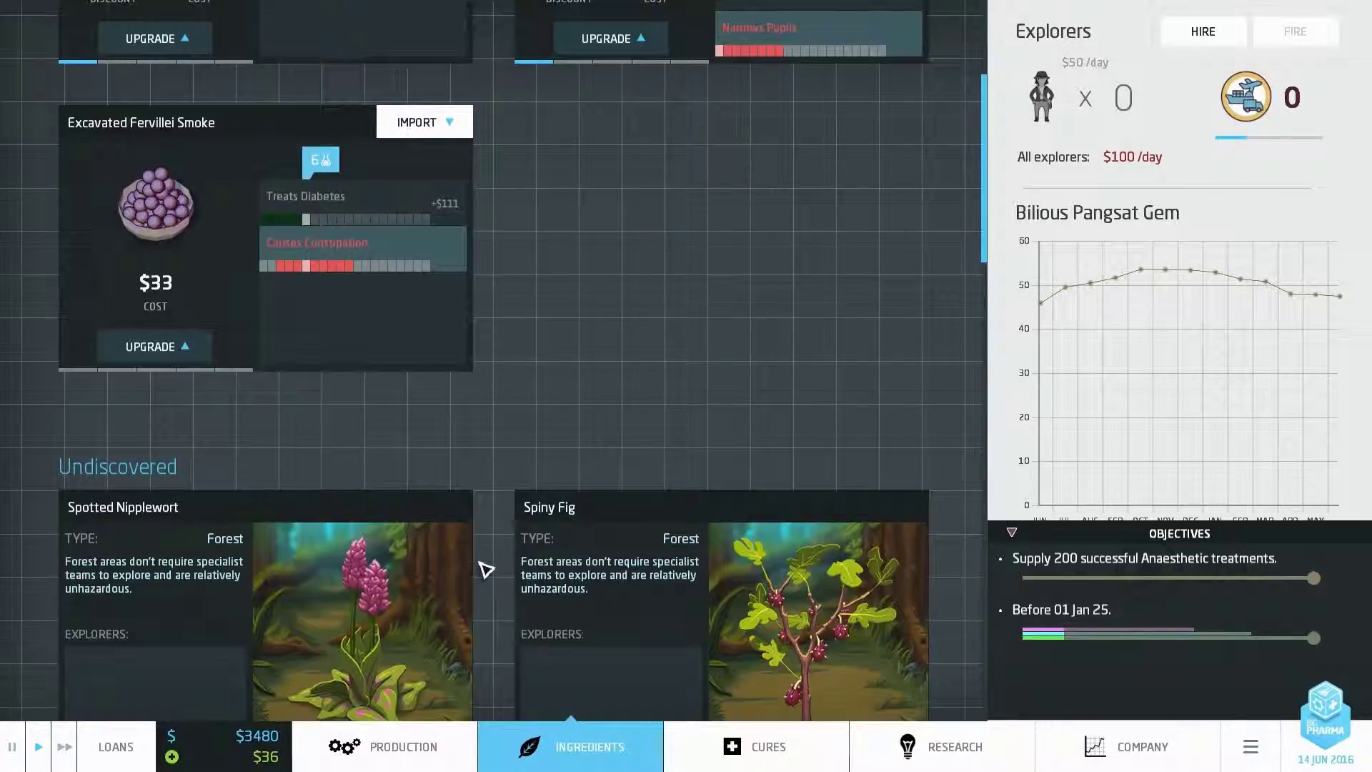
left_click(403, 746)
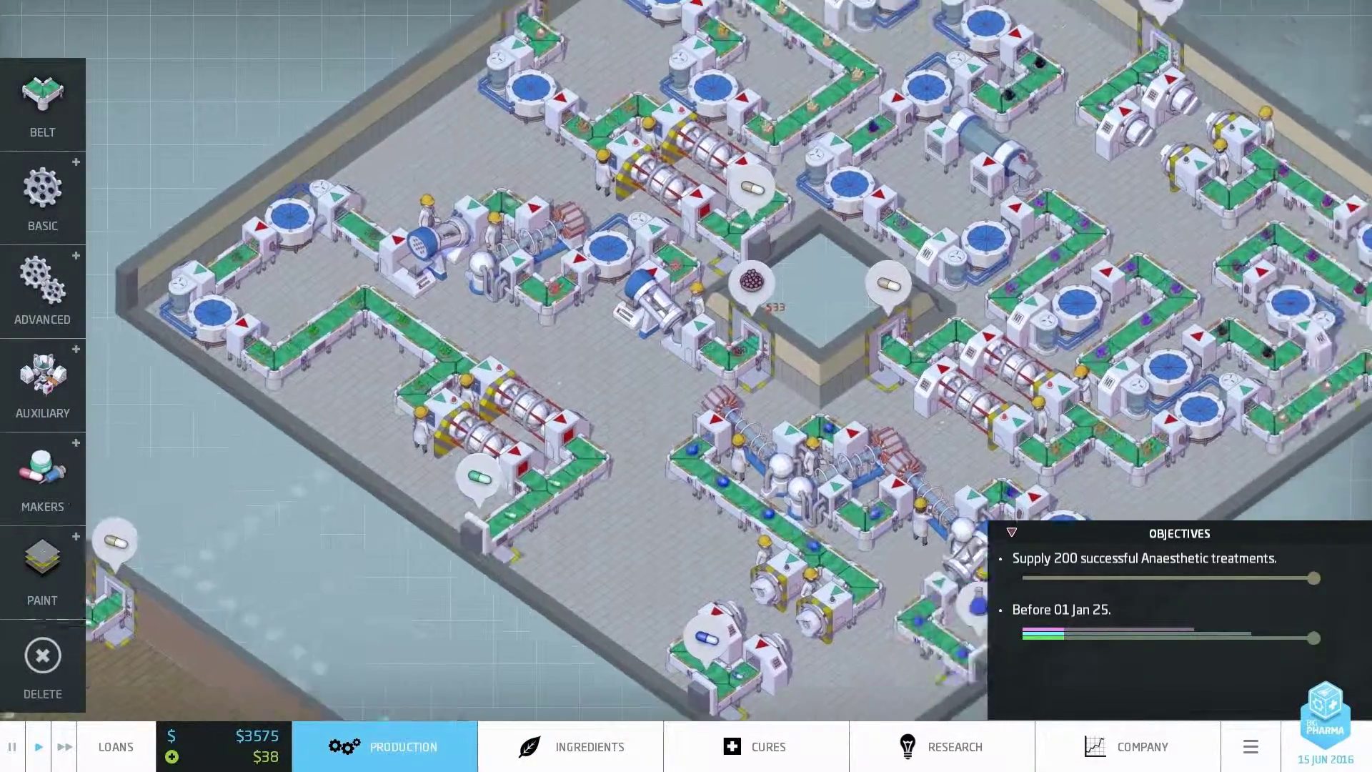
left_click_drag(647, 354, 536, 451)
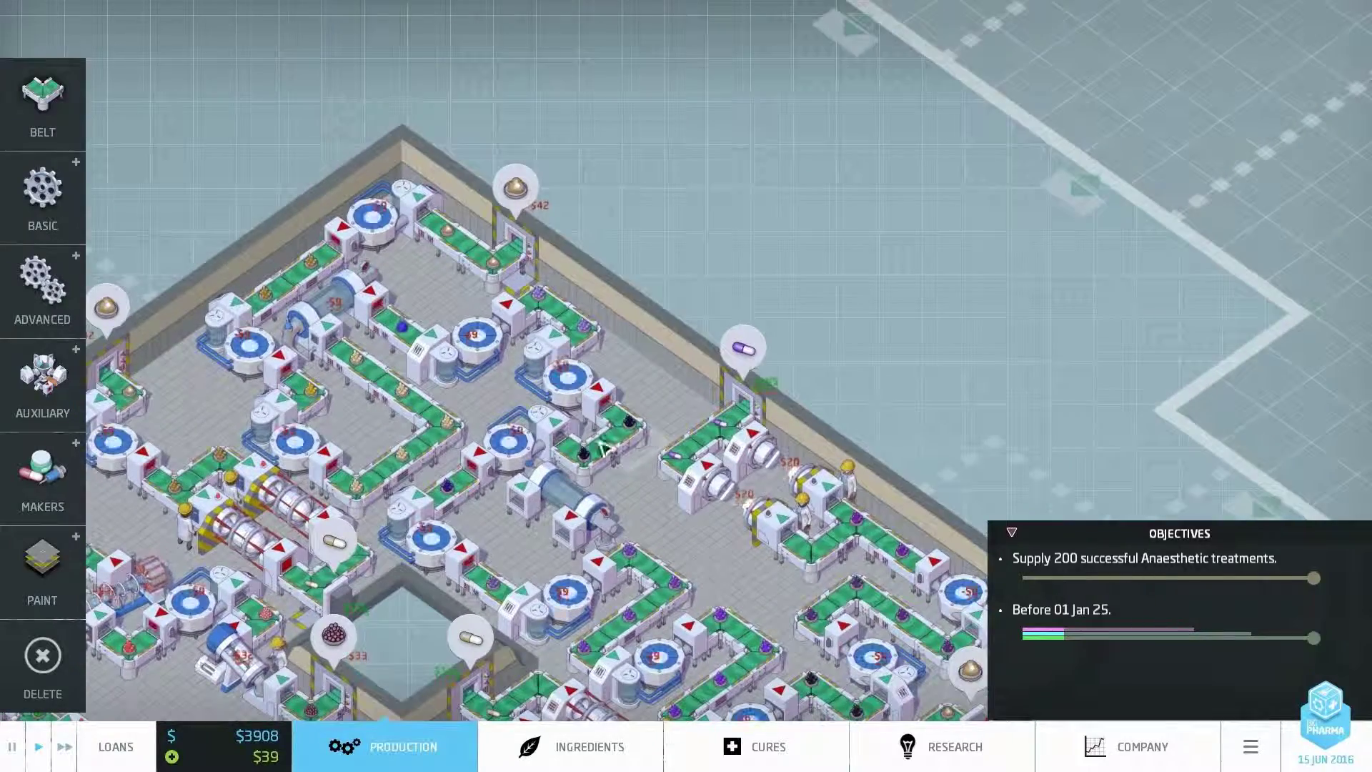
scroll(702, 158, "up", 2)
scroll(702, 158, "down", 2)
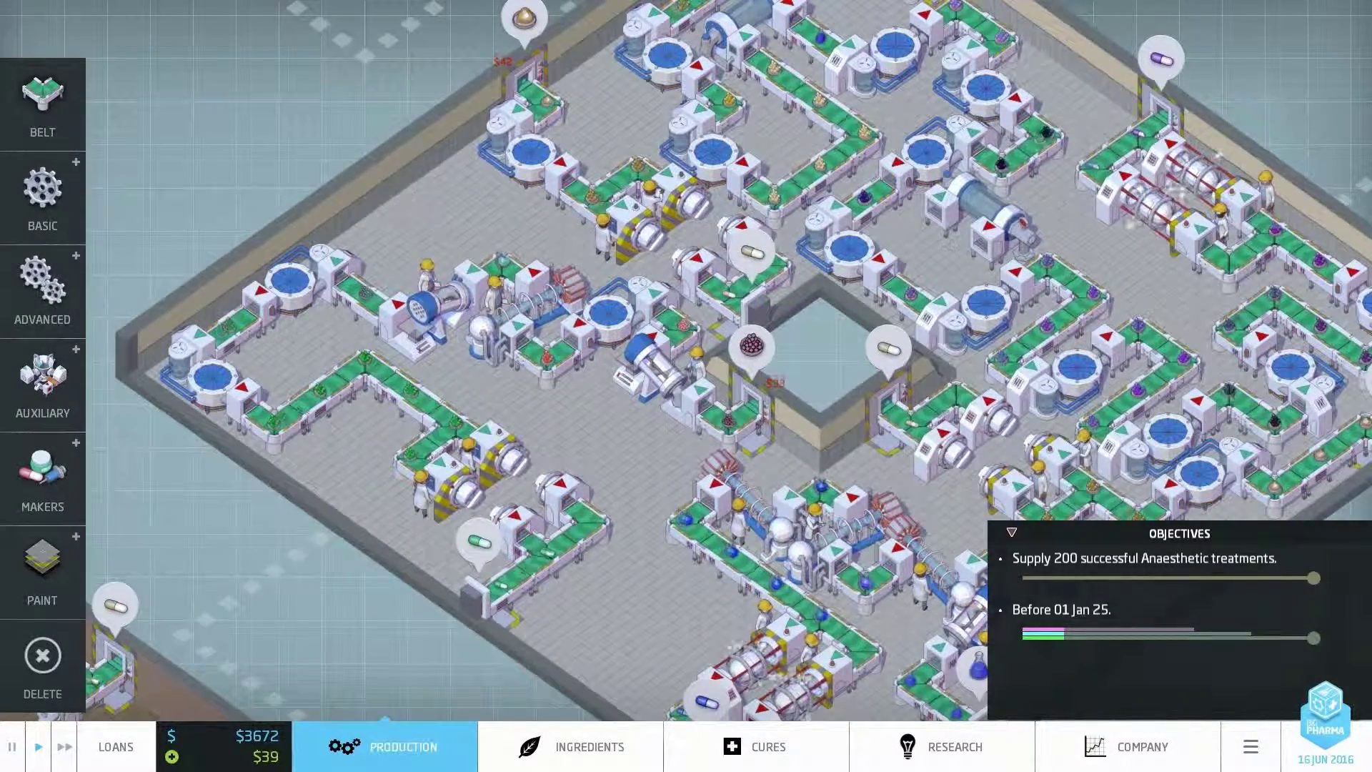
left_click_drag(664, 355, 421, 194)
scroll(420, 194, "up", 3)
key("a")
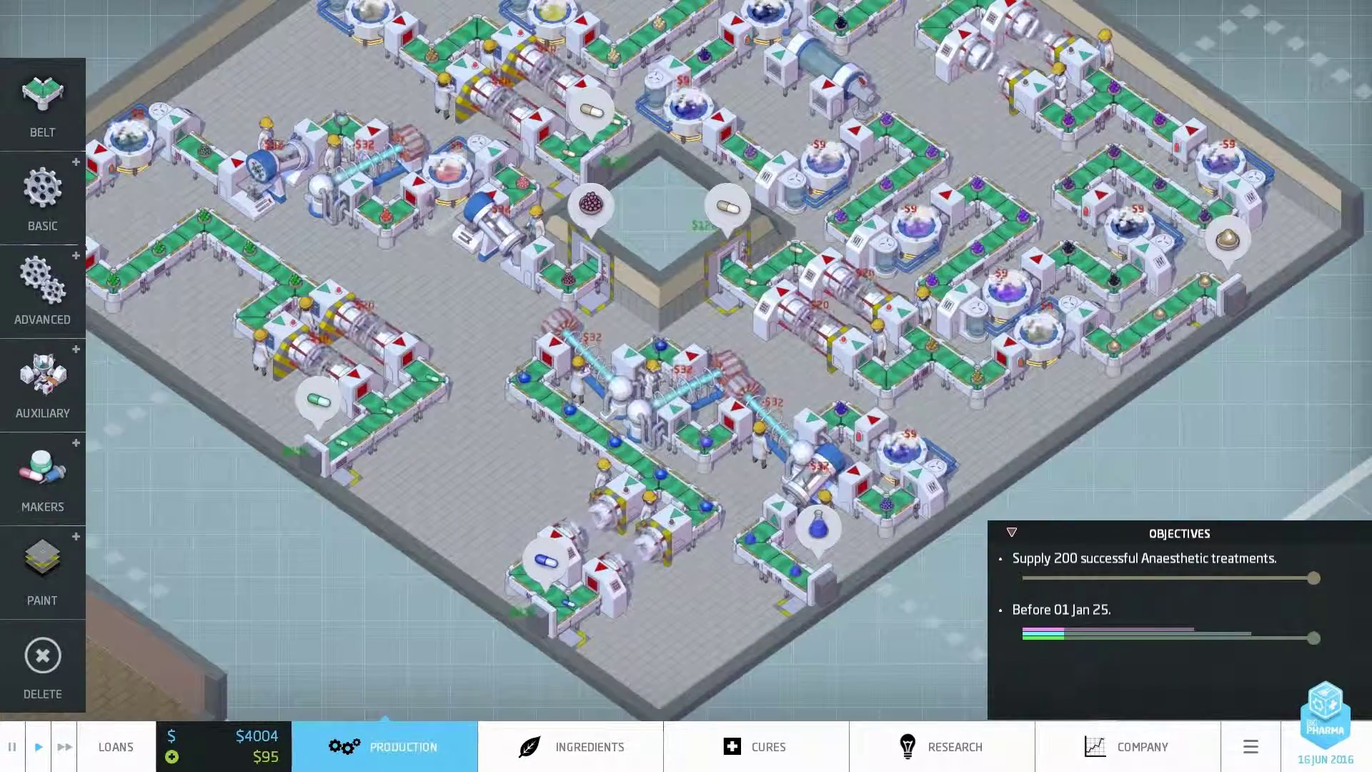